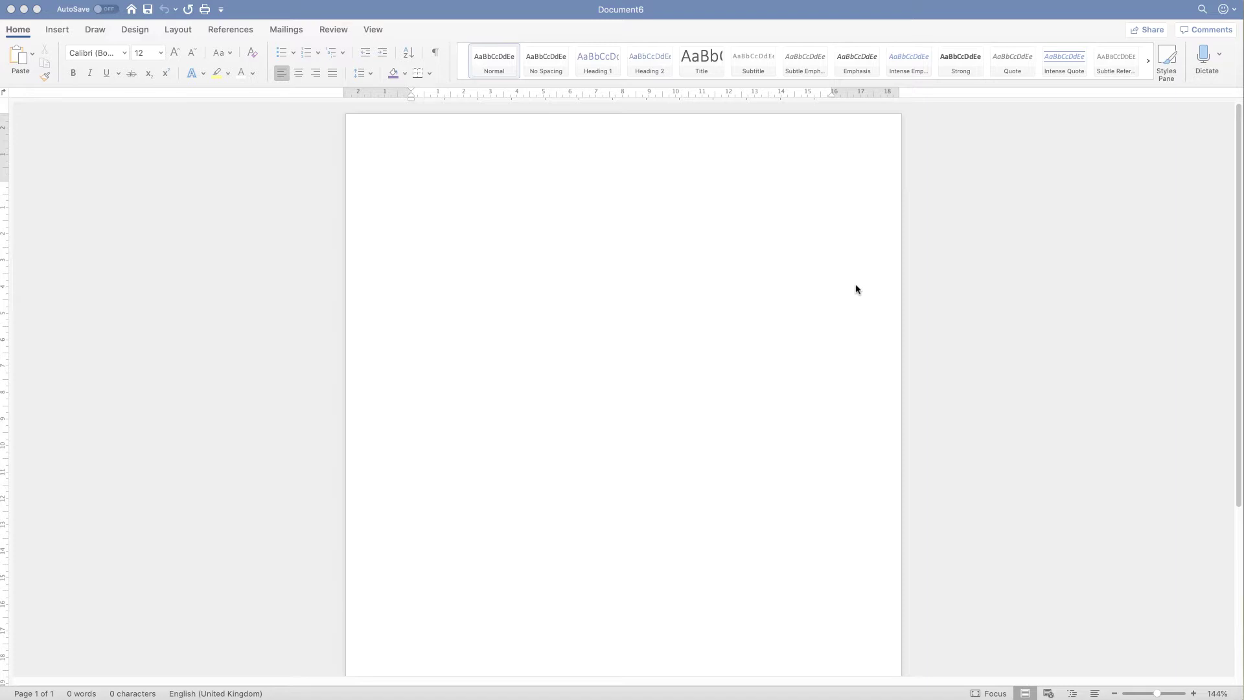
Draw a text box at the page's top-left, type the name LISA DOE in capitals, and select it
left_click(856, 289)
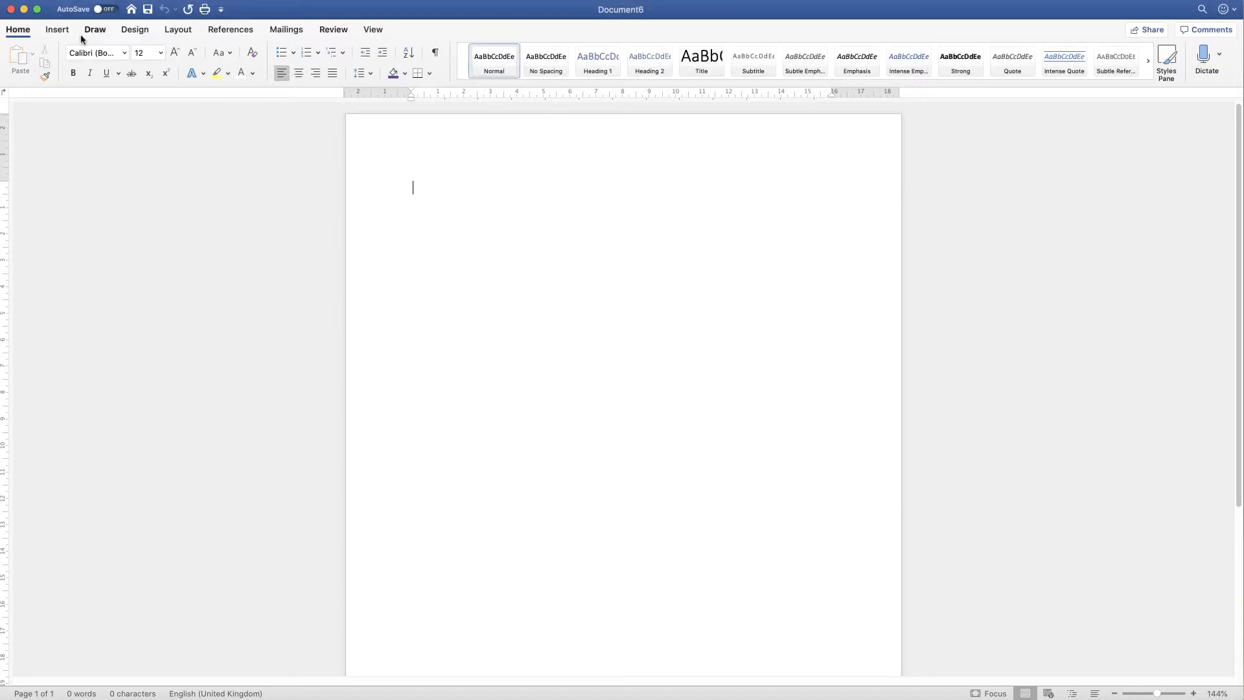
left_click(57, 31)
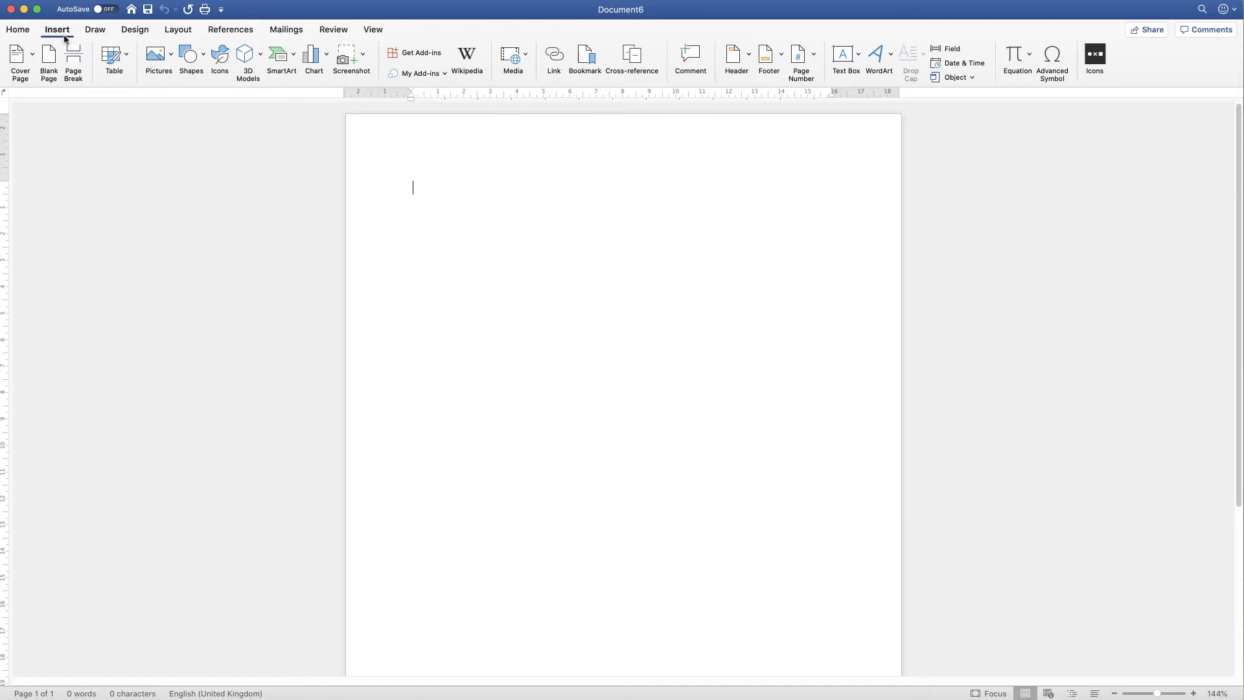
left_click(858, 54)
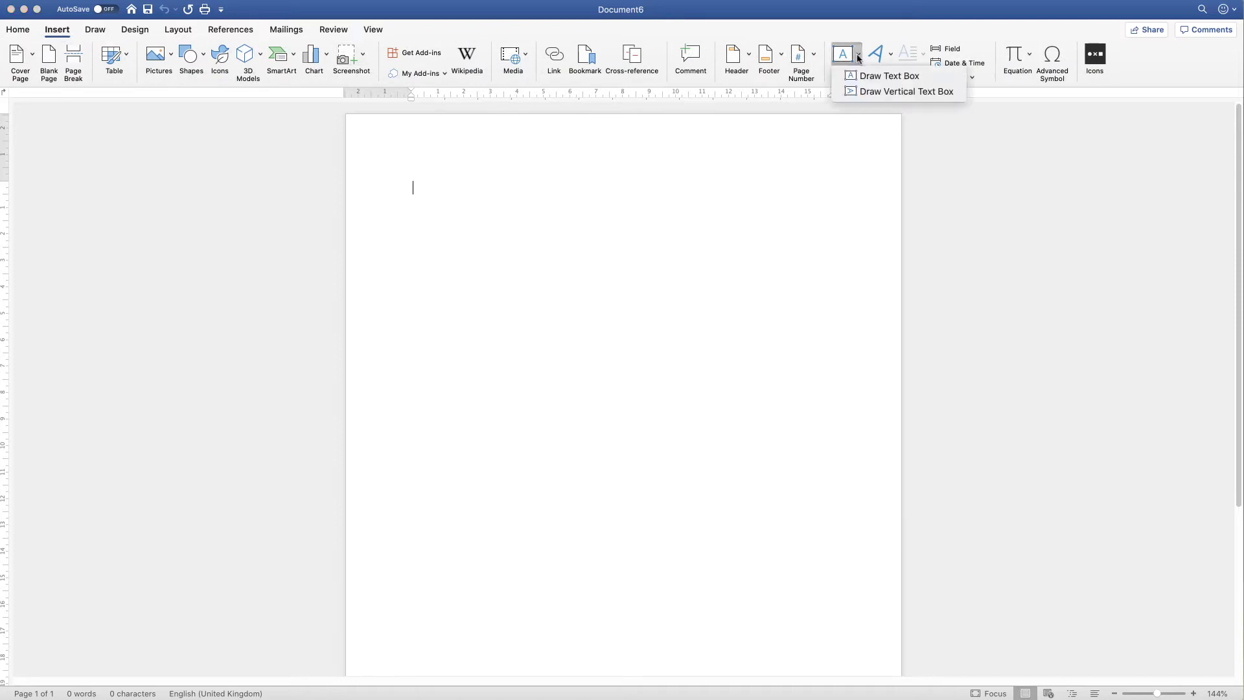
left_click(852, 78)
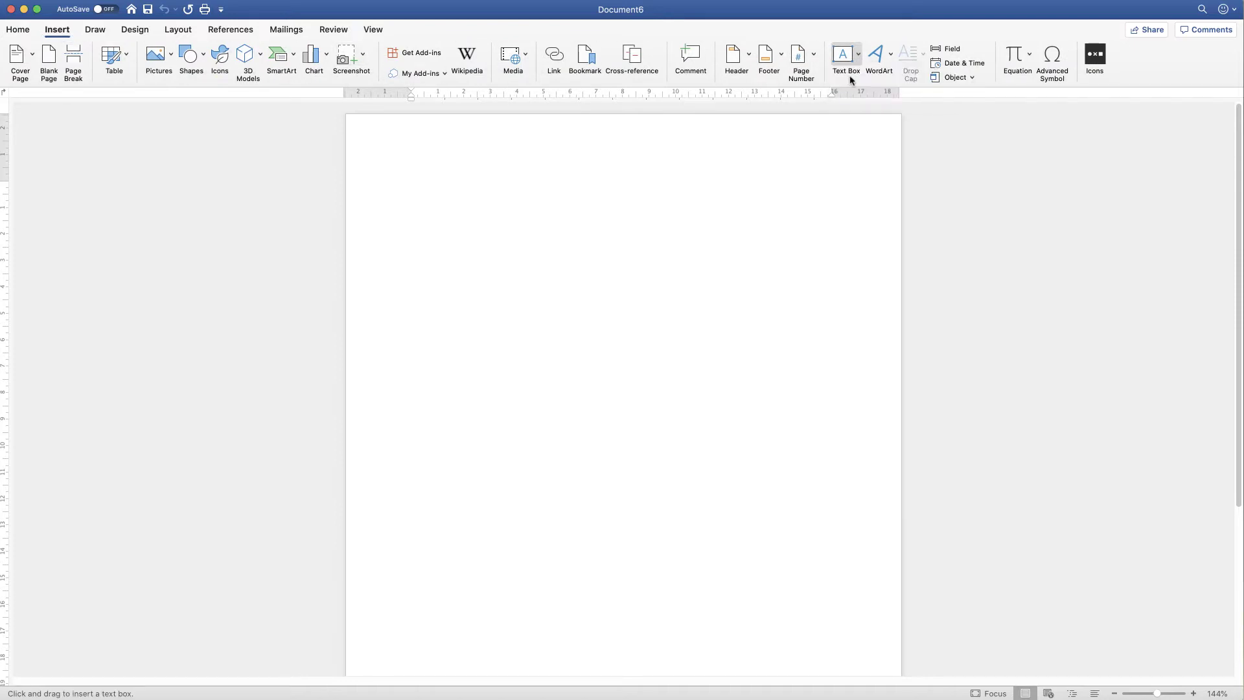
left_click_drag(380, 140, 516, 184)
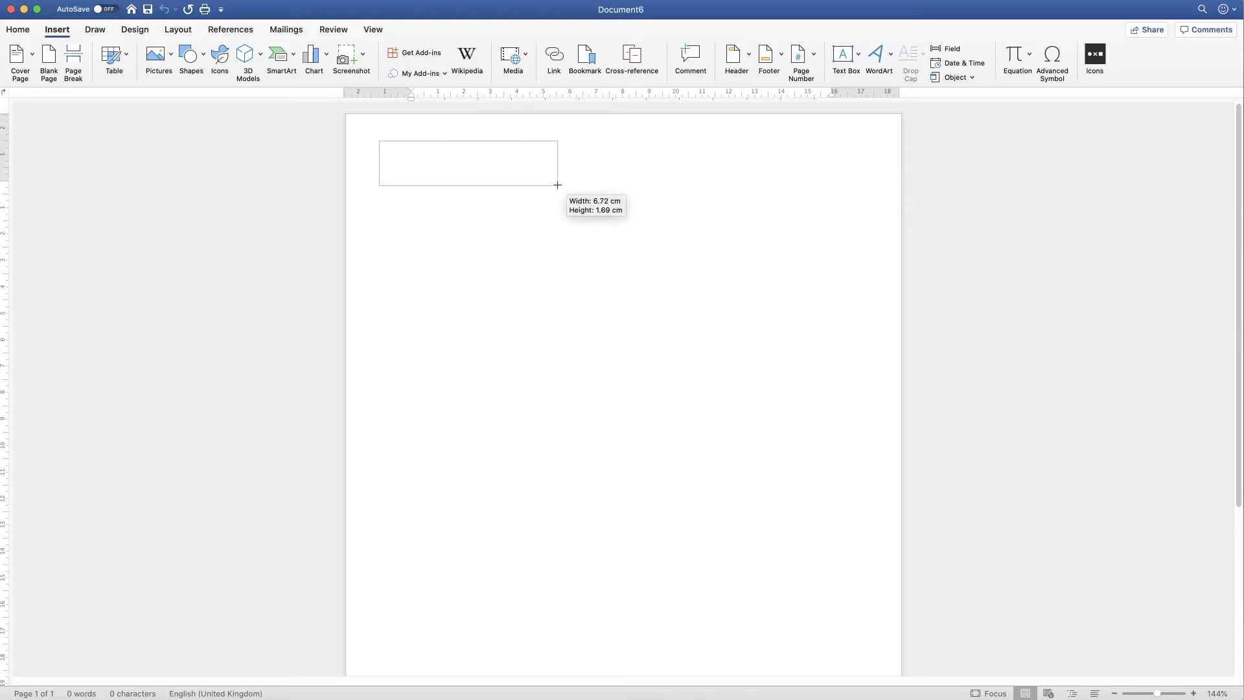
left_click_drag(516, 183, 559, 185)
type("LIS")
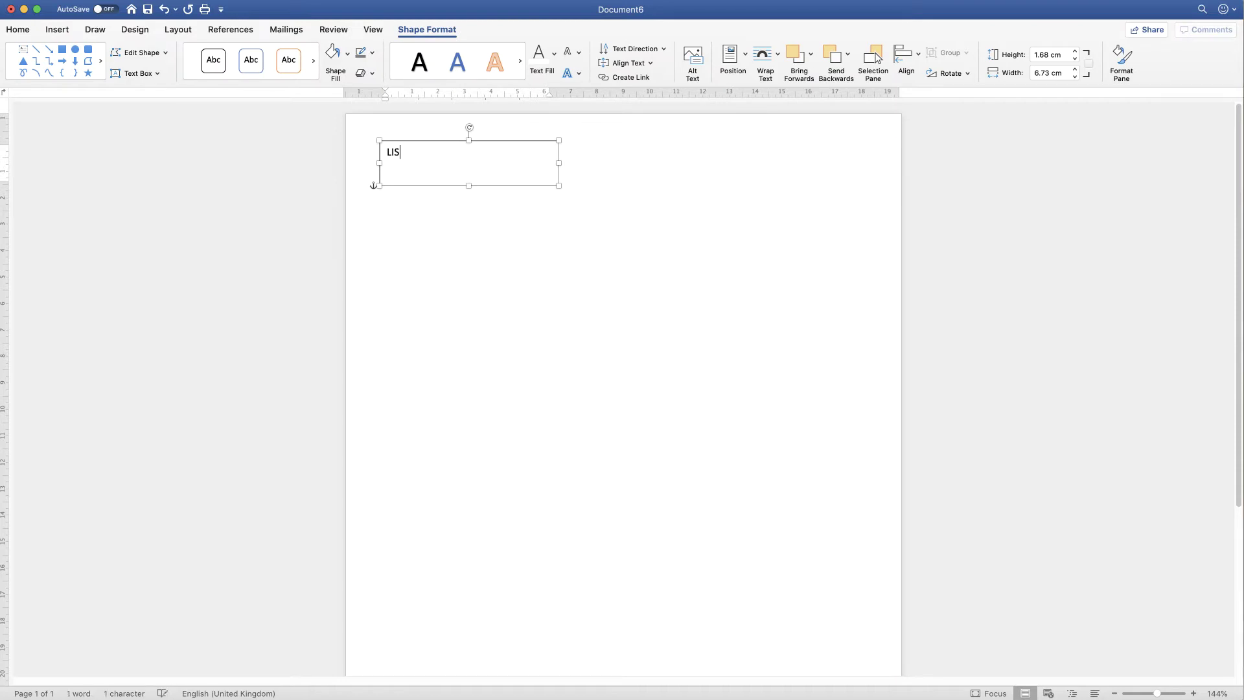
type("A D")
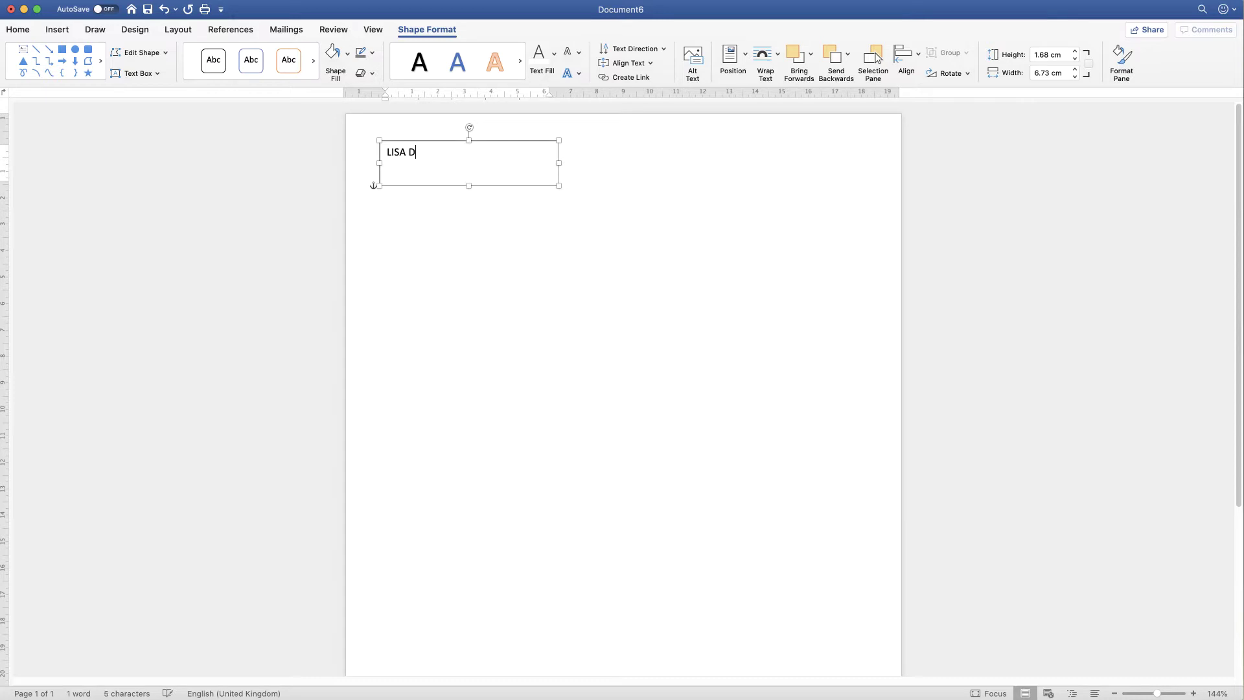
type("OE")
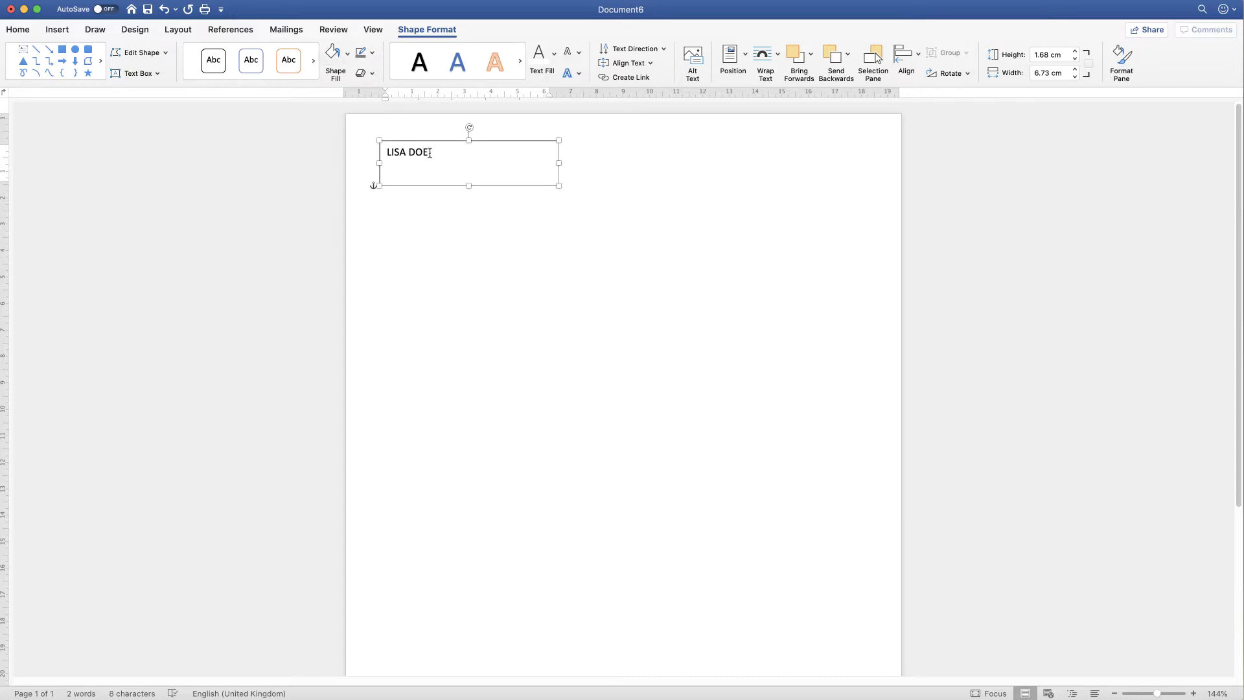
left_click_drag(429, 151, 391, 153)
Format the name in Helvetica and enlarge it from 12 to 20 pt
left_click(25, 31)
left_click(125, 54)
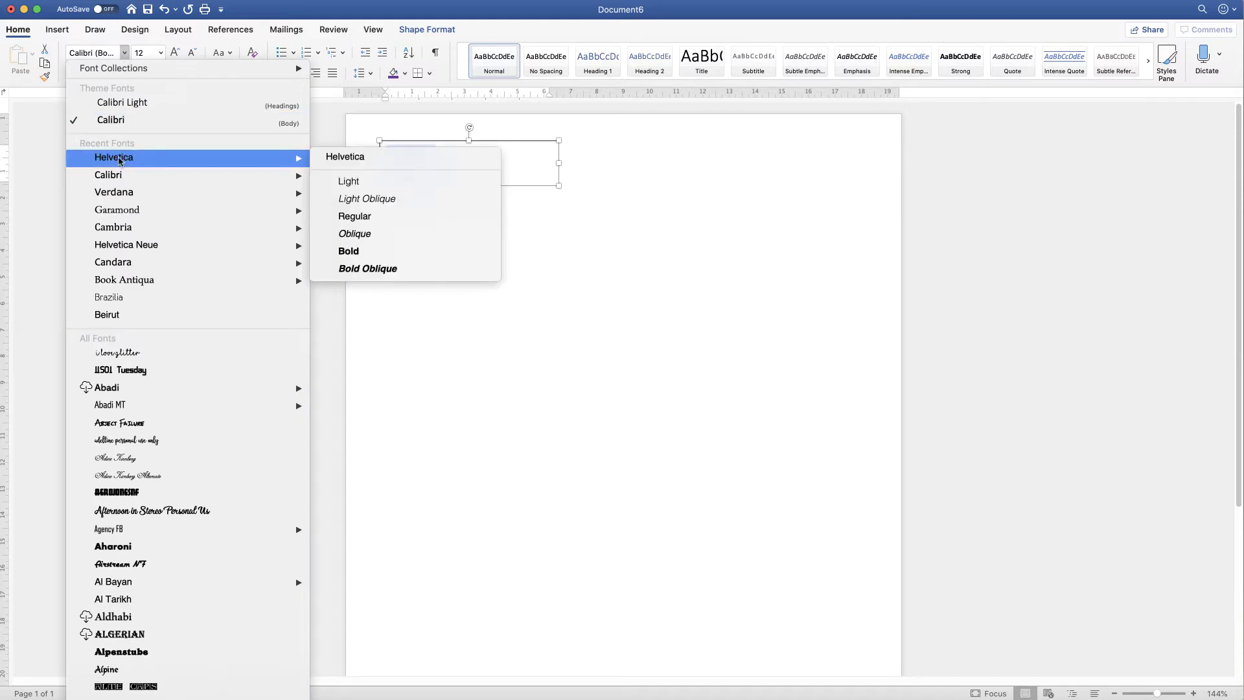
left_click(119, 158)
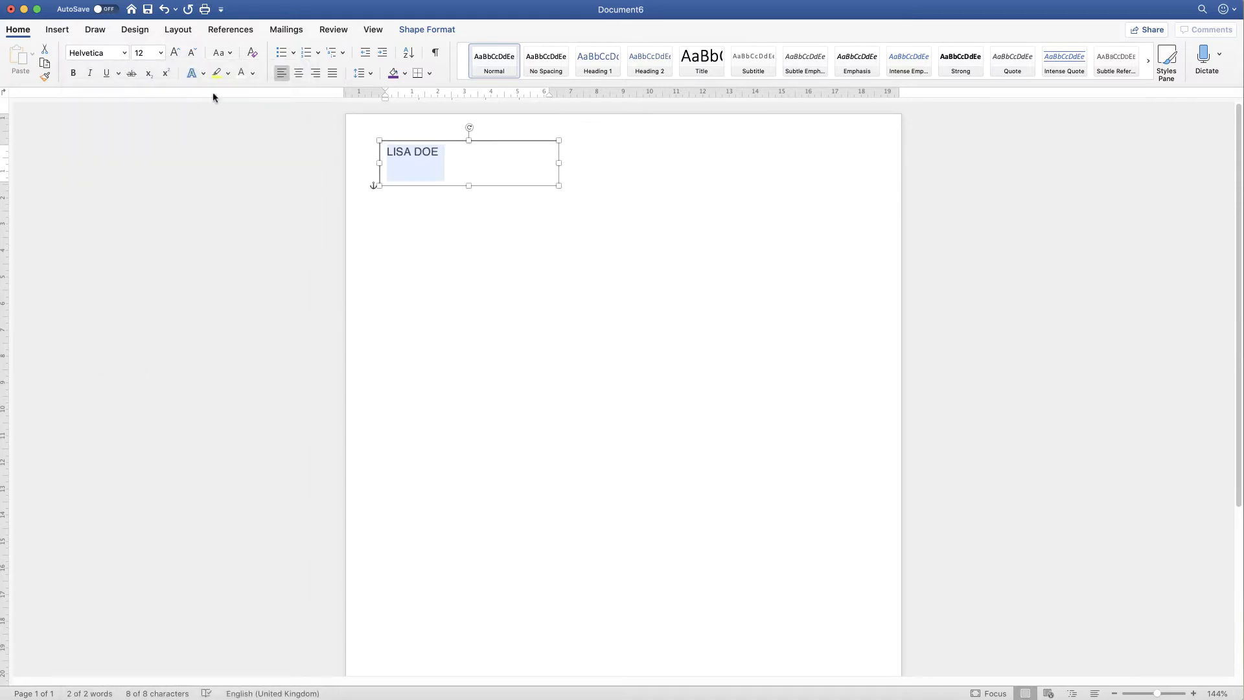
left_click(175, 53)
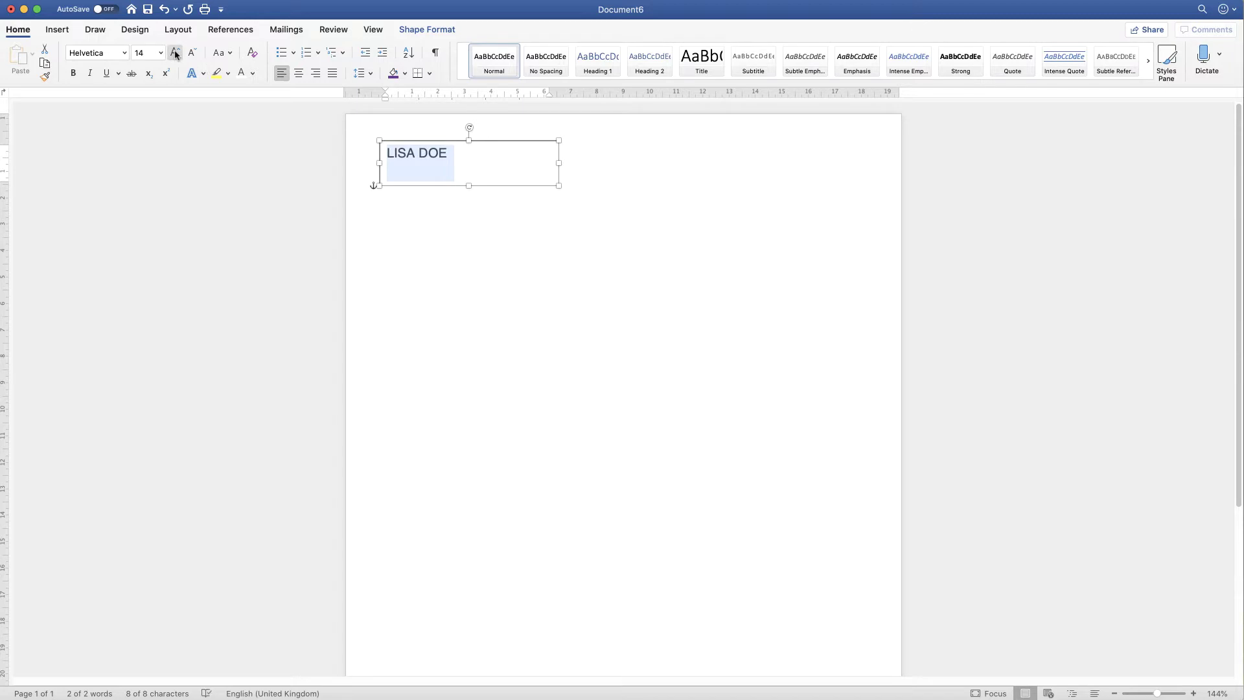
left_click(175, 53)
left_click(176, 53)
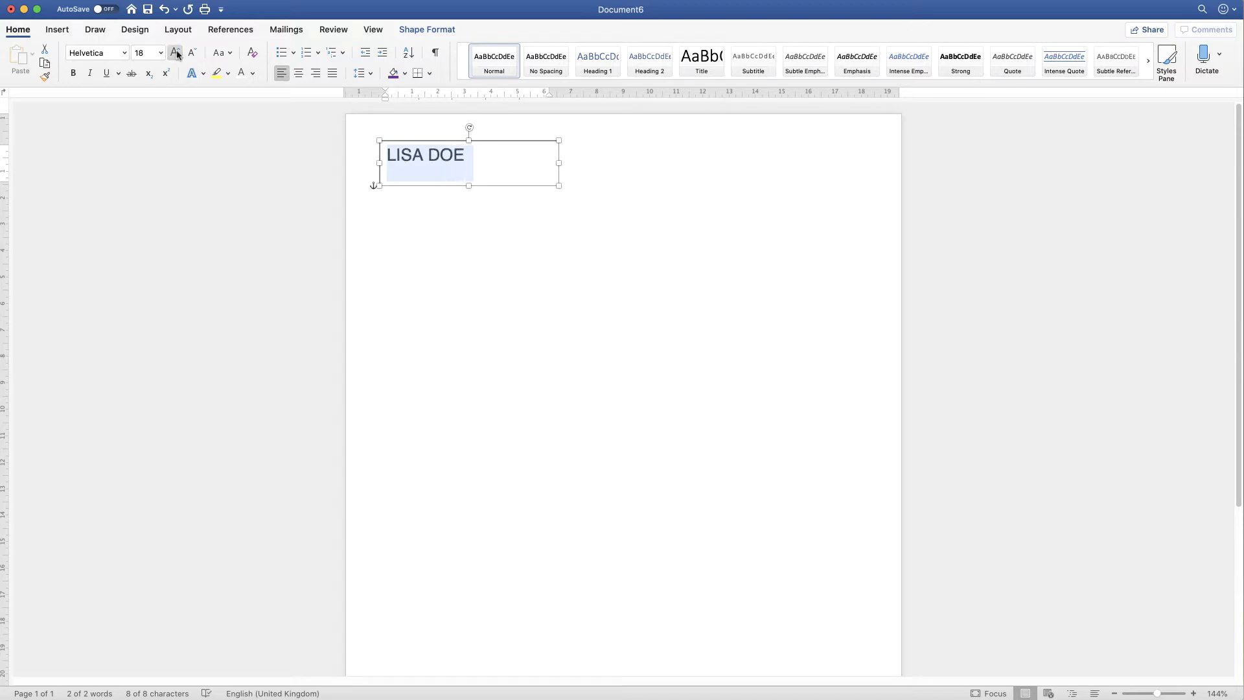
left_click(176, 53)
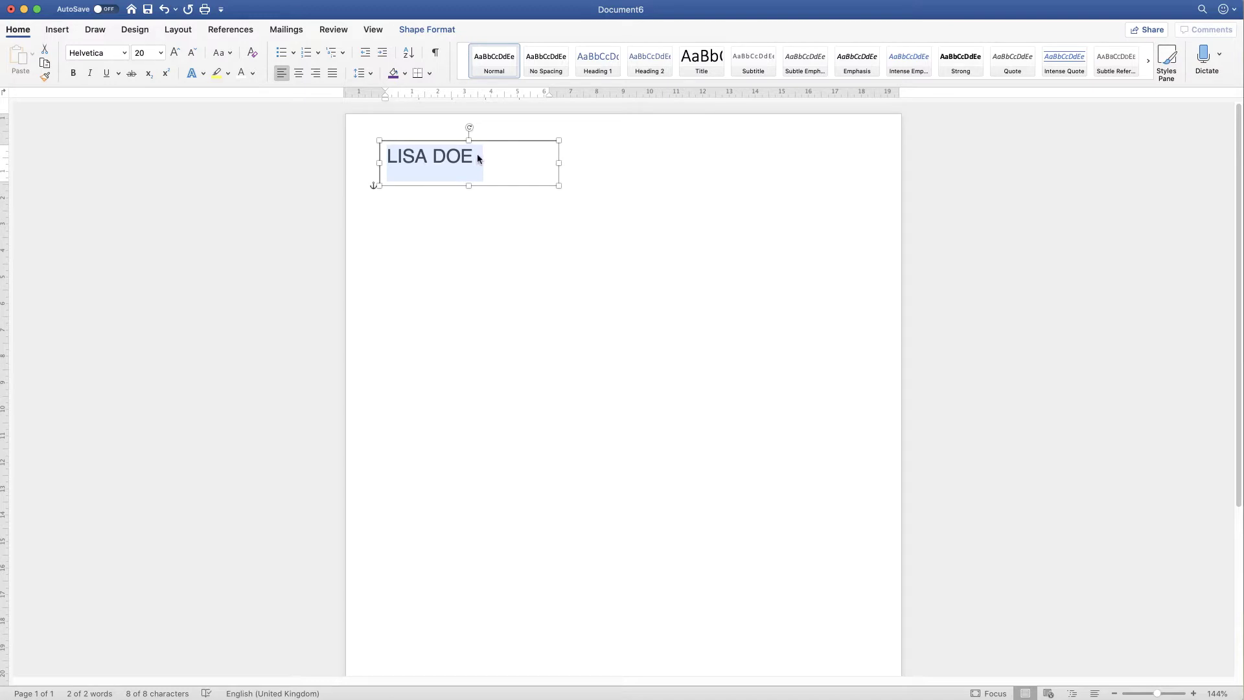
Resize the name's text box to about 3.88 × 1.25 cm
left_click(557, 164)
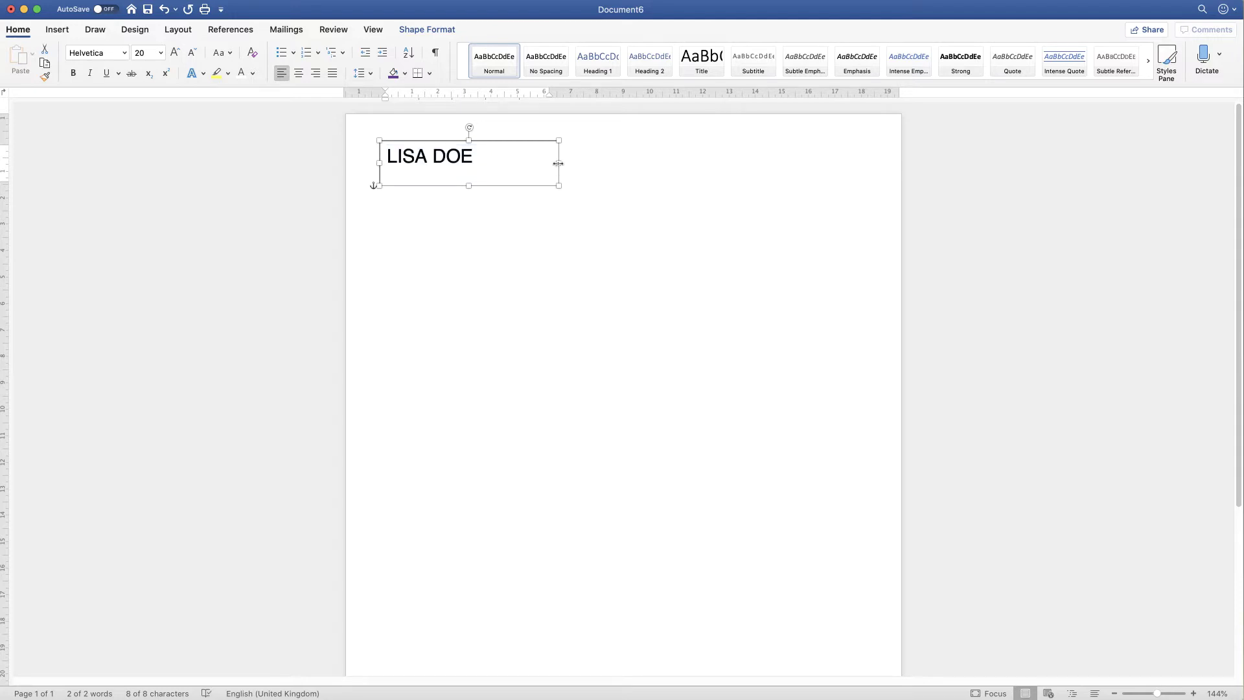
double_click(514, 164)
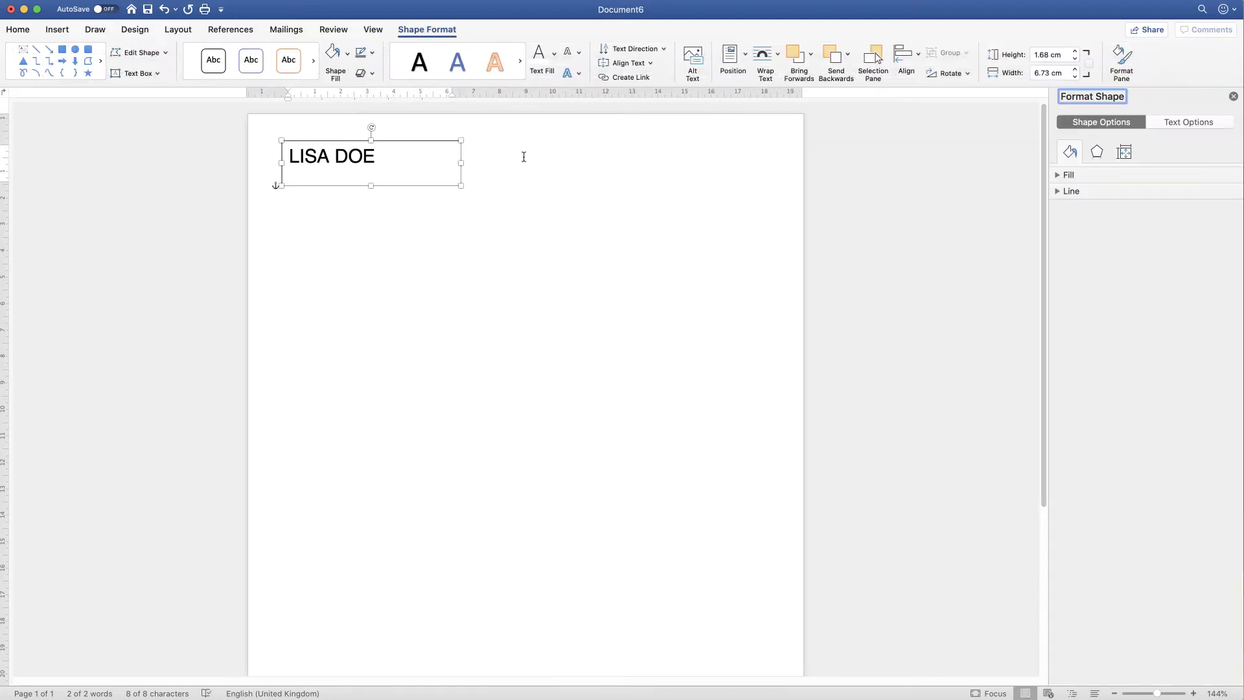
left_click(1233, 96)
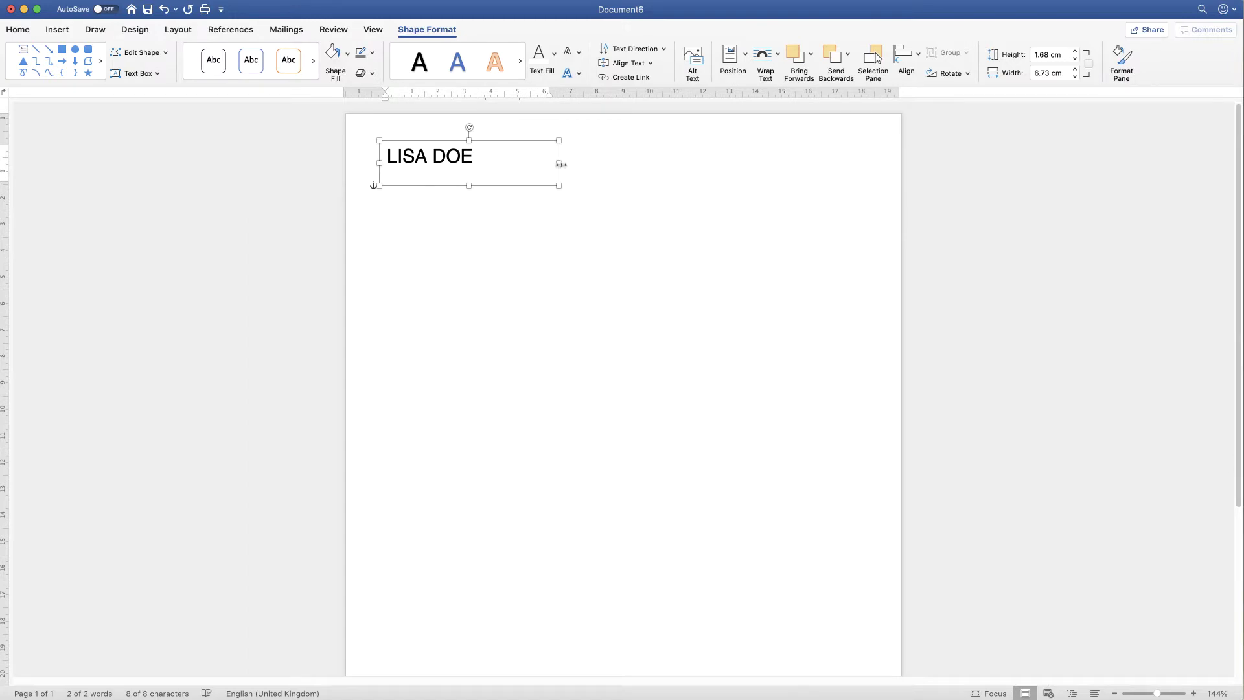
left_click_drag(558, 163, 483, 163)
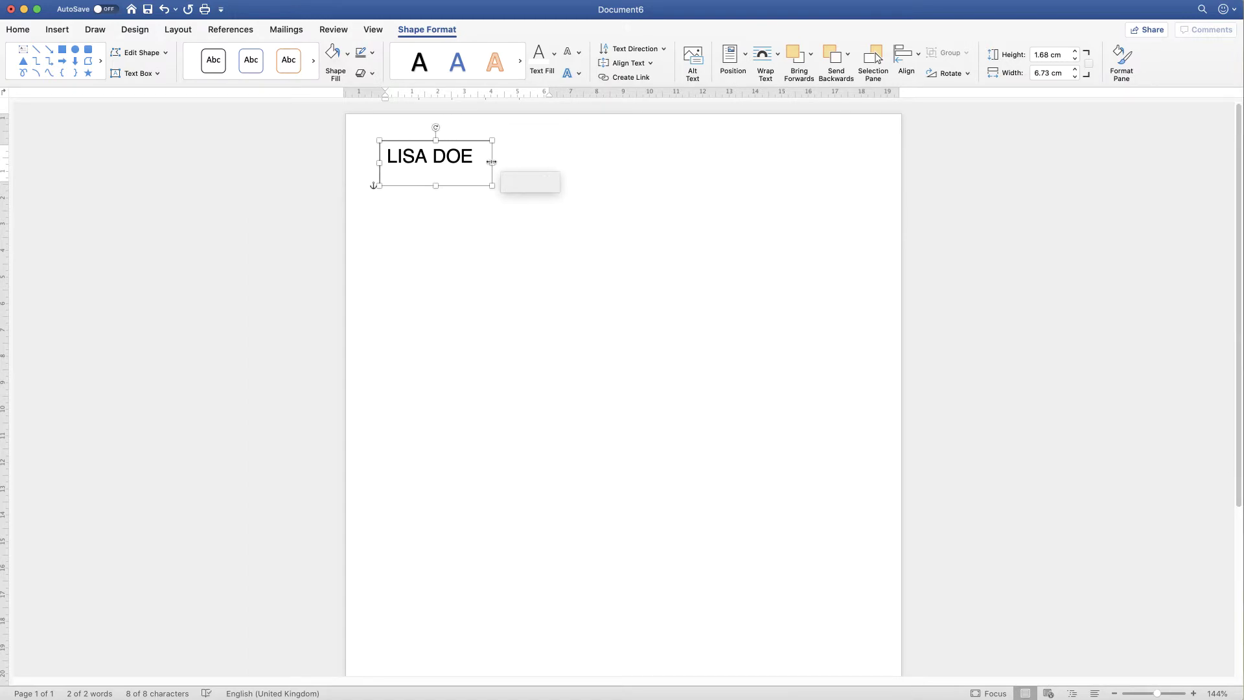
left_click_drag(431, 185, 431, 173)
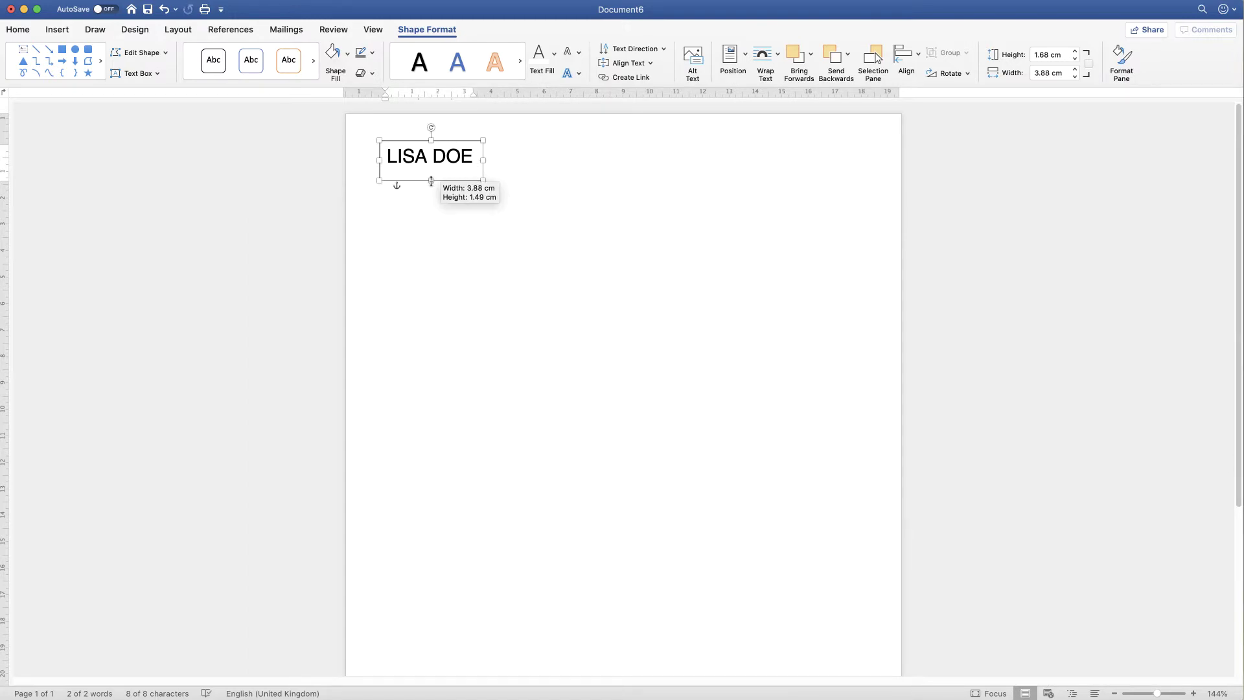
left_click(425, 195)
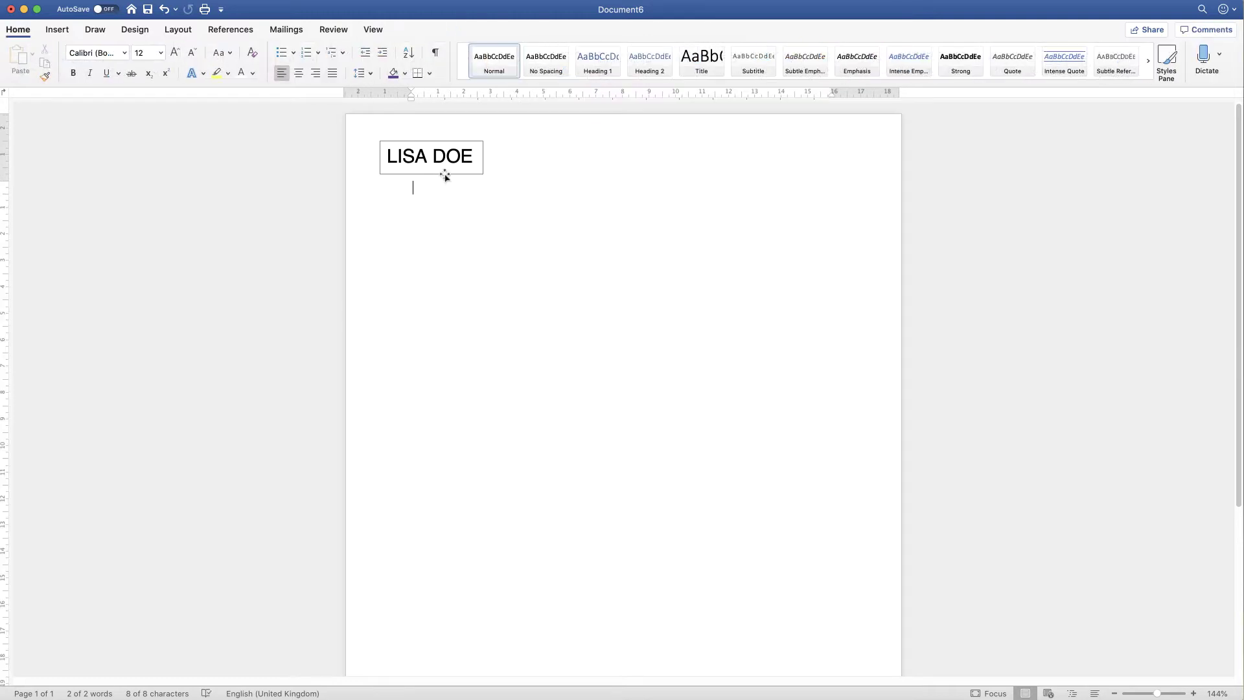
Set the name's text box outline to No Outline
left_click(471, 158)
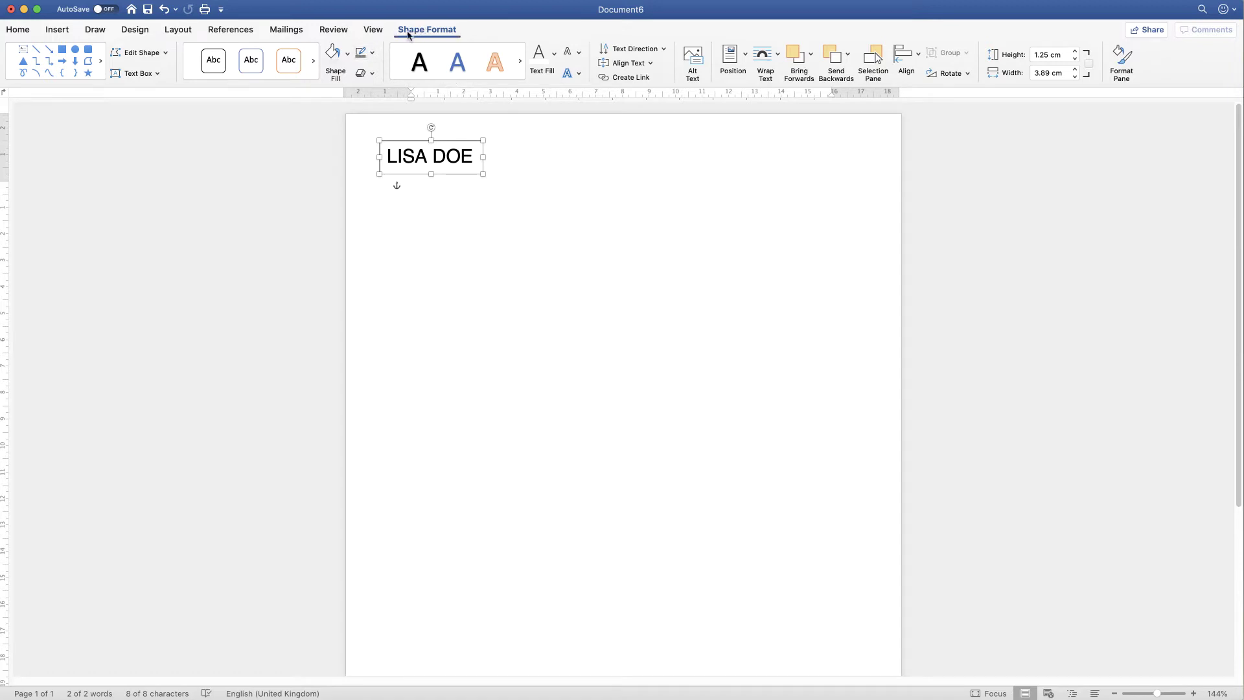
left_click(372, 56)
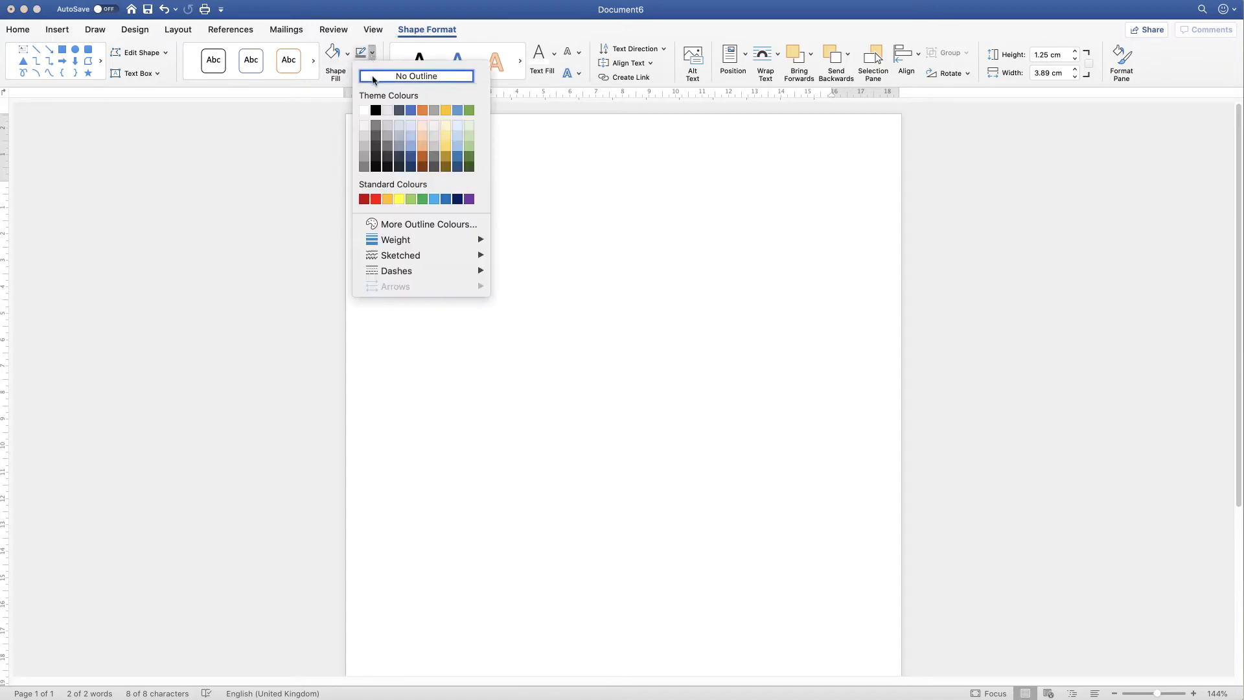
left_click(387, 76)
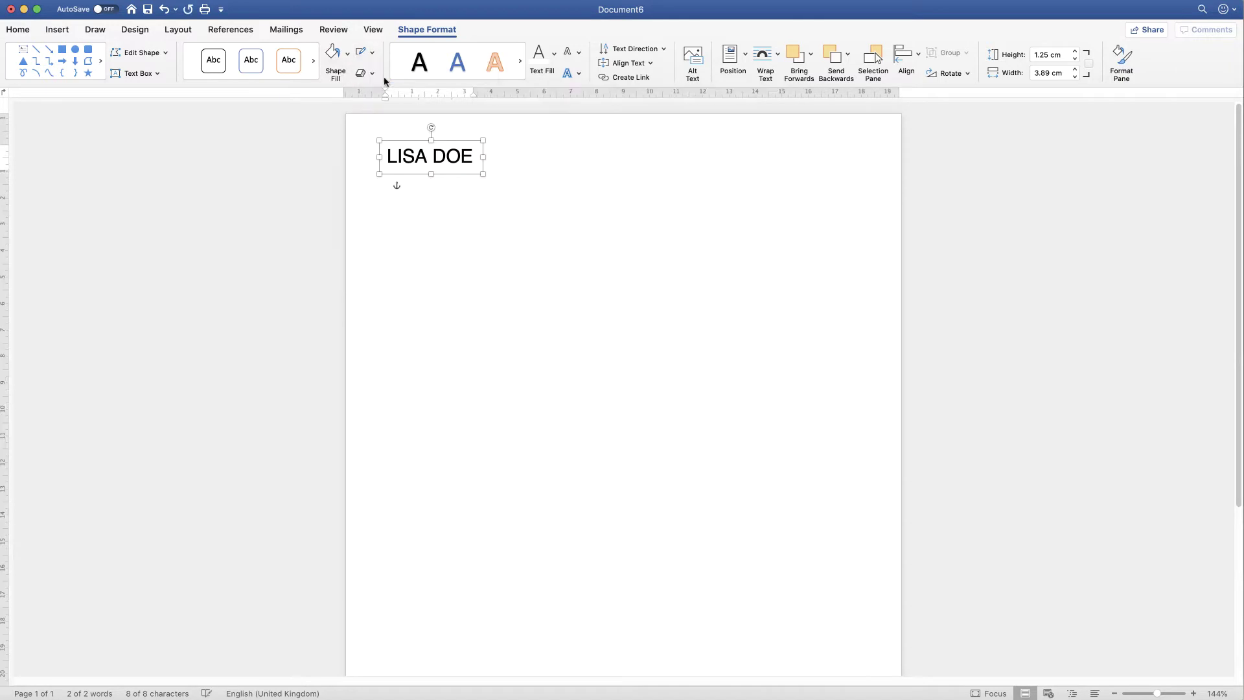
left_click(414, 216)
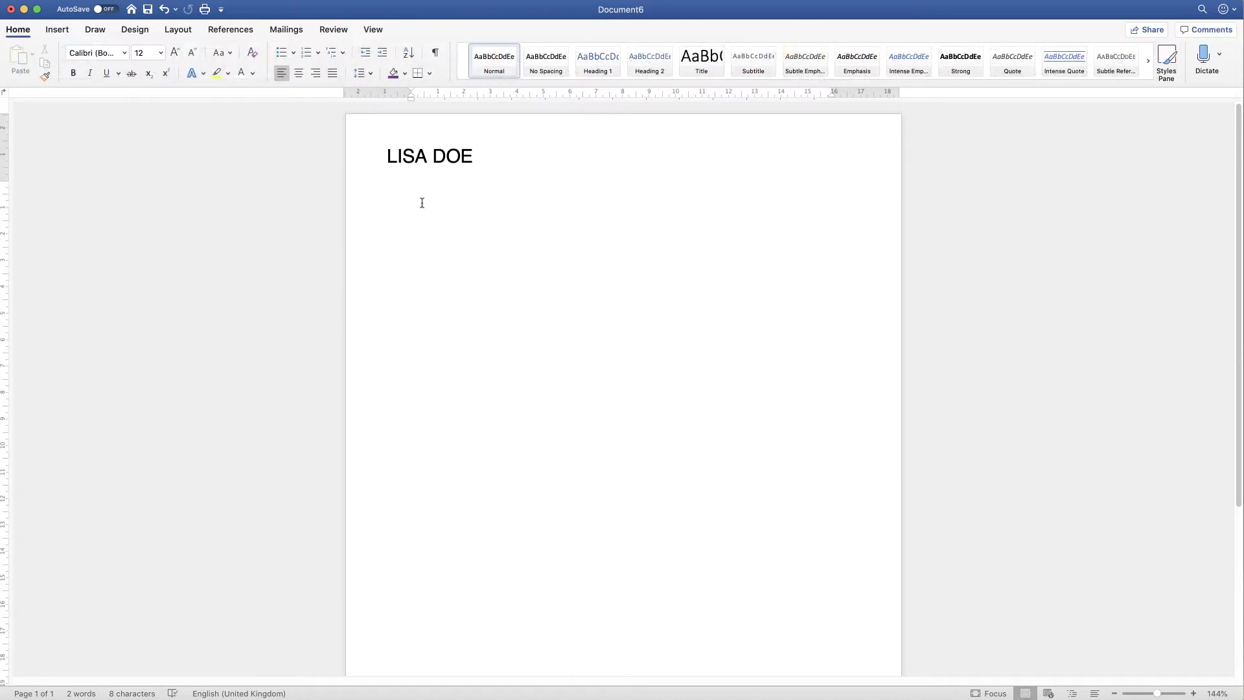
Draw a text box under the name, type 'Web Designer', and select the text
left_click(57, 29)
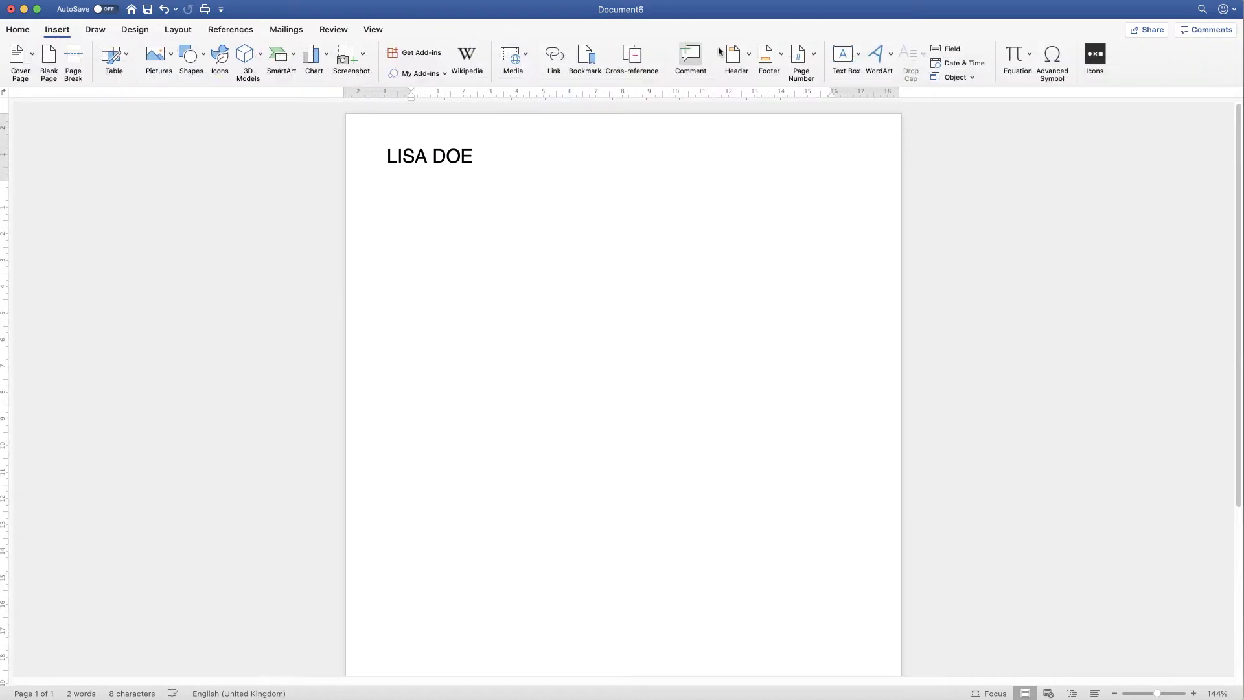
left_click(851, 59)
left_click(889, 76)
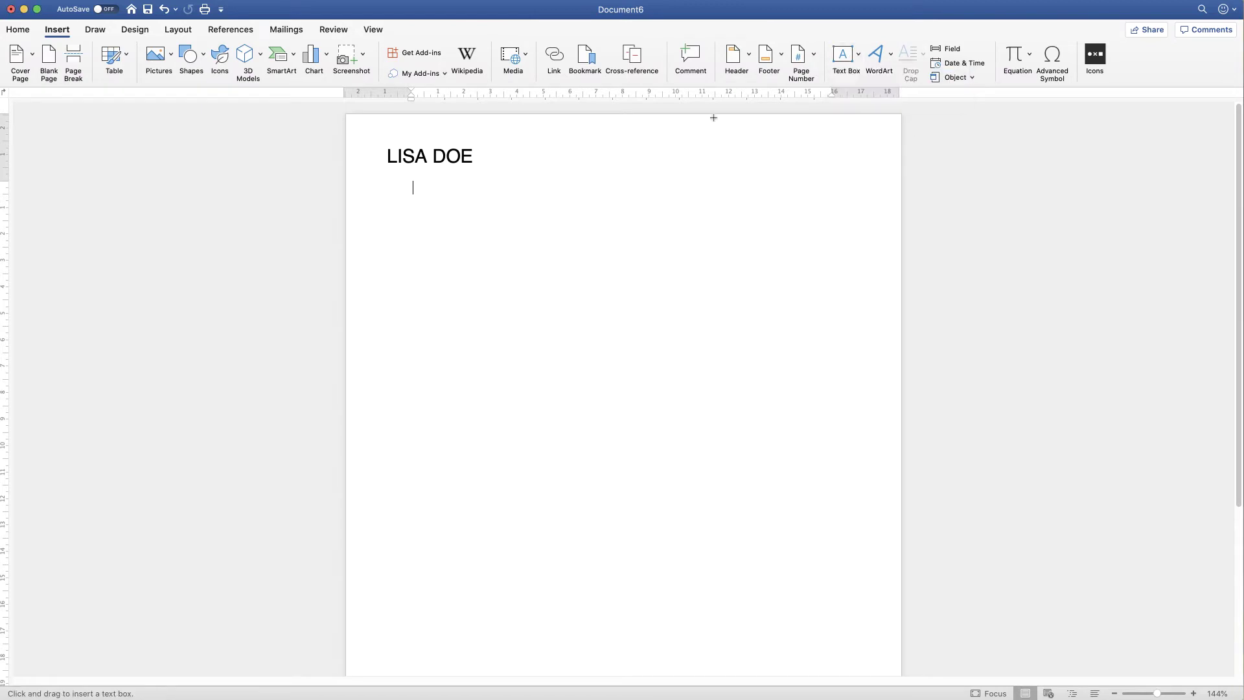
left_click_drag(389, 171, 516, 198)
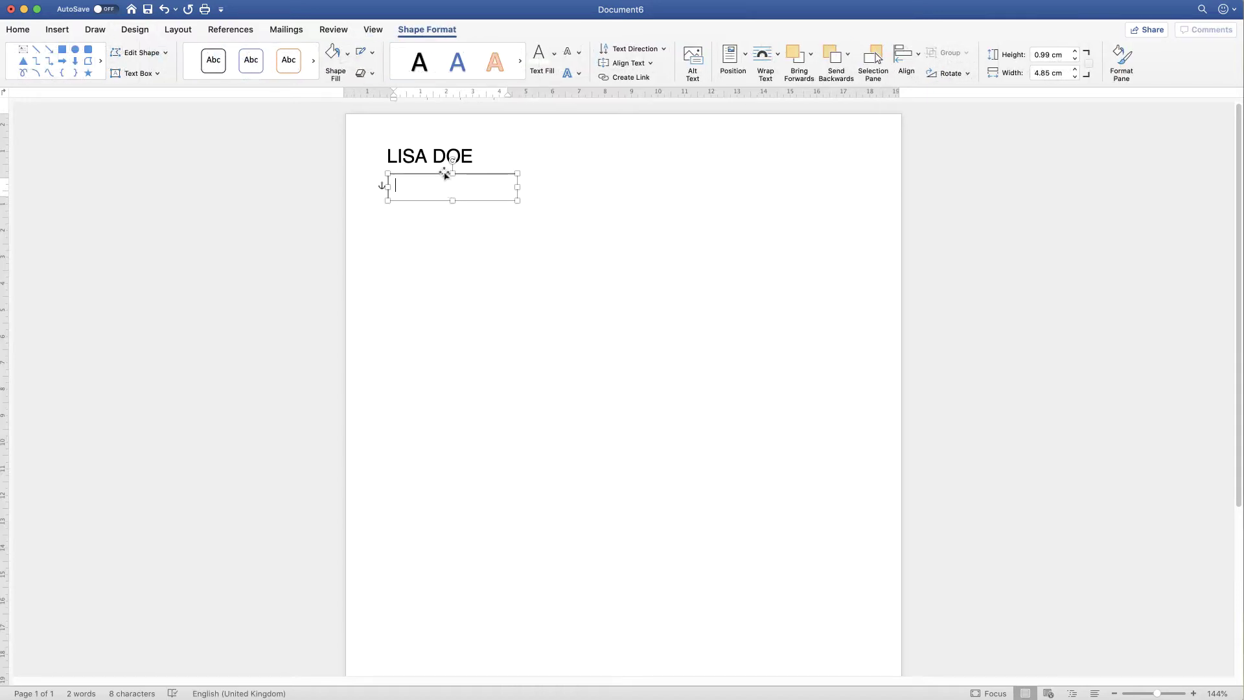
type("Web Designe")
type("r")
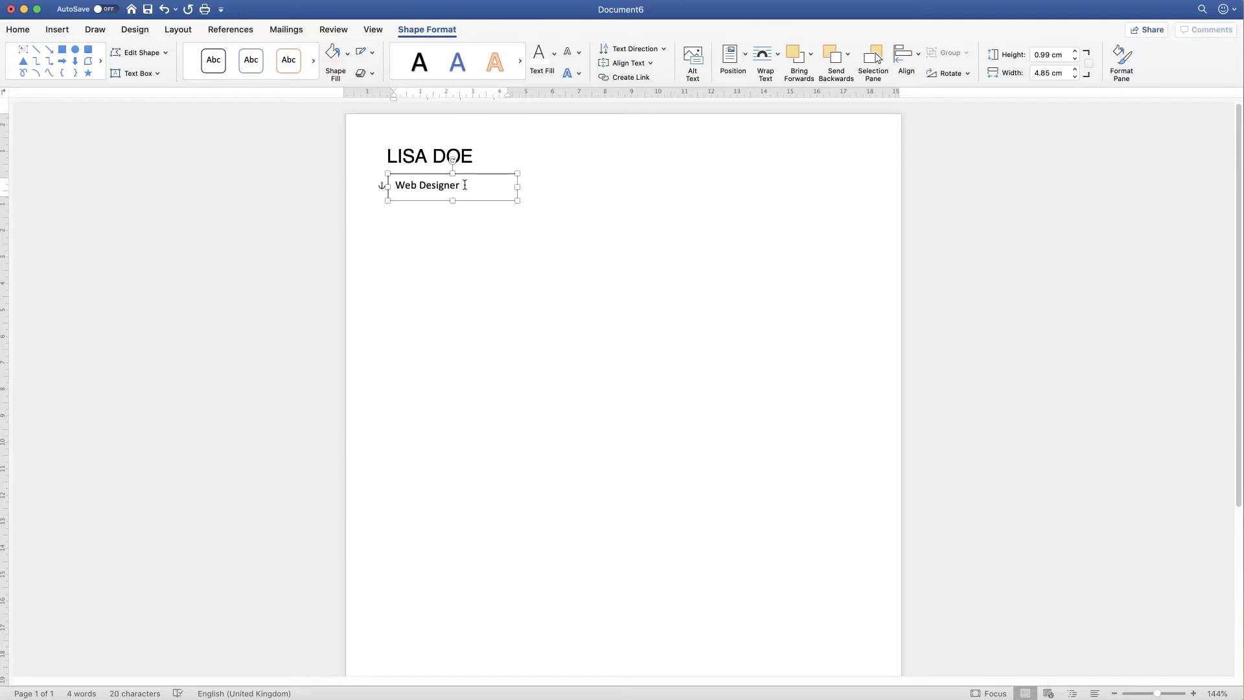
left_click_drag(463, 186, 393, 185)
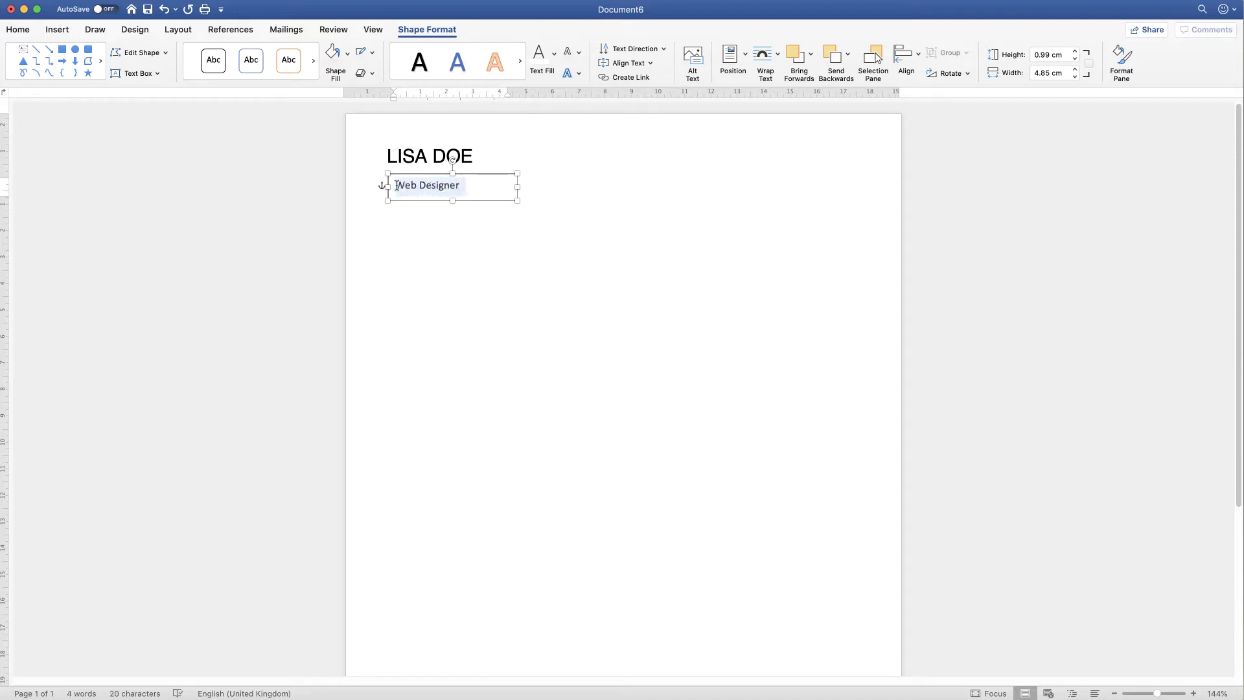
Change the 'Web Designer' text to the Helvetica Neue UltraLight font
left_click(22, 32)
left_click(125, 53)
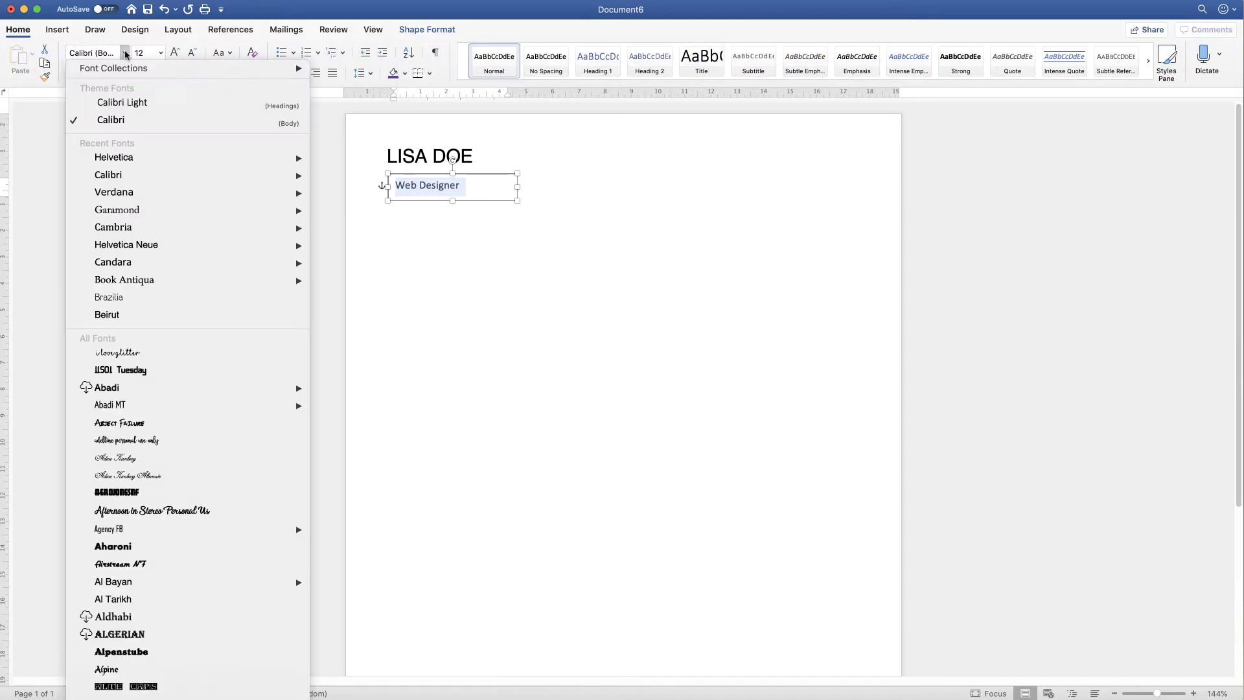
scroll(147, 435, "down", 5)
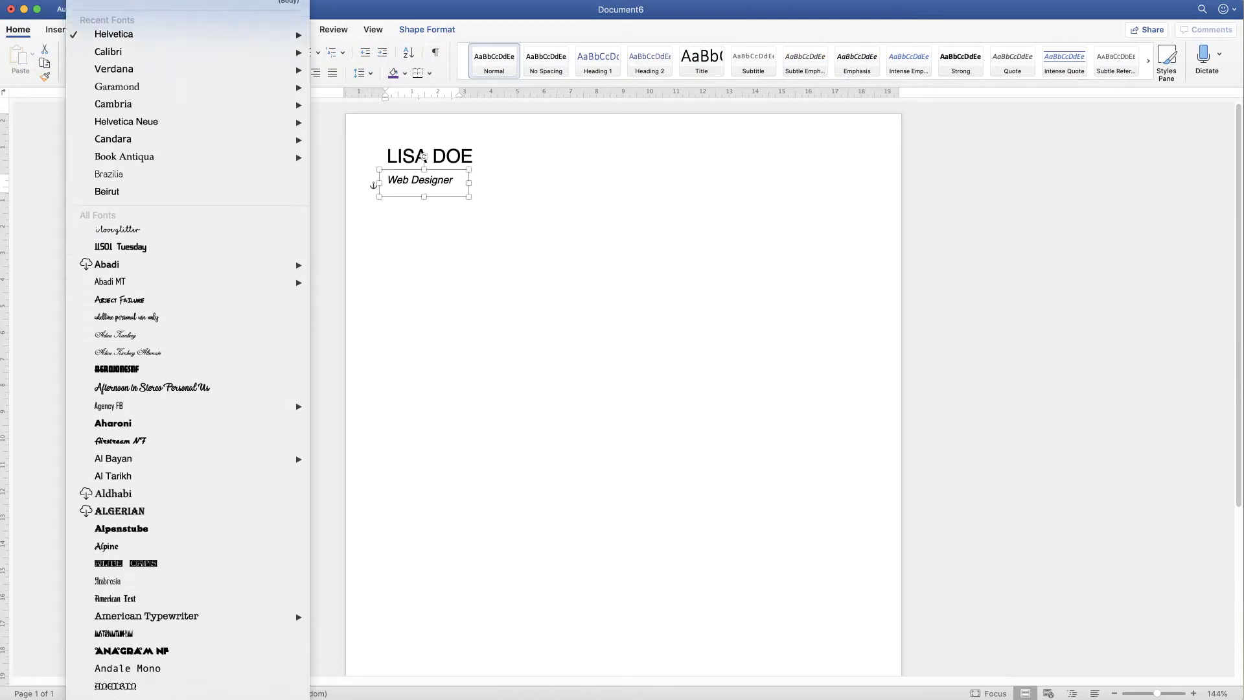
scroll(188, 356, "down", 2)
scroll(188, 356, "down", 4)
scroll(188, 356, "down", 5)
scroll(188, 357, "down", 10)
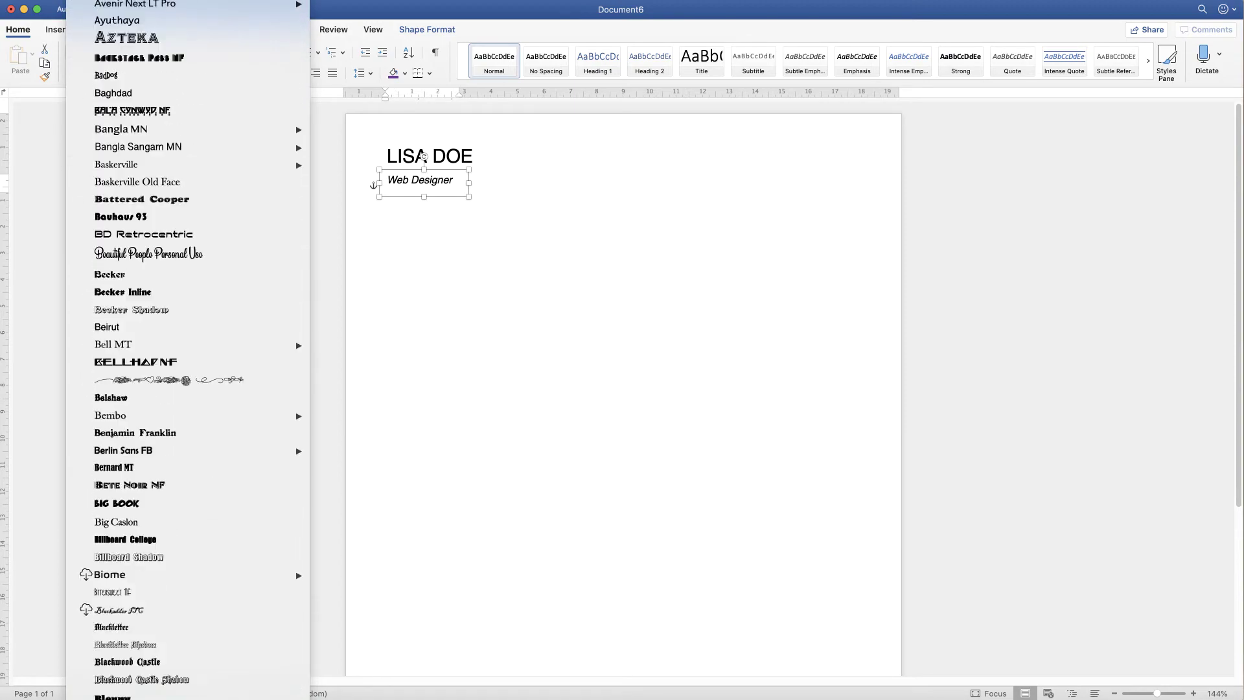
scroll(188, 356, "down", 10)
scroll(188, 356, "down", 10)
scroll(188, 356, "down", 10)
scroll(188, 356, "down", 10)
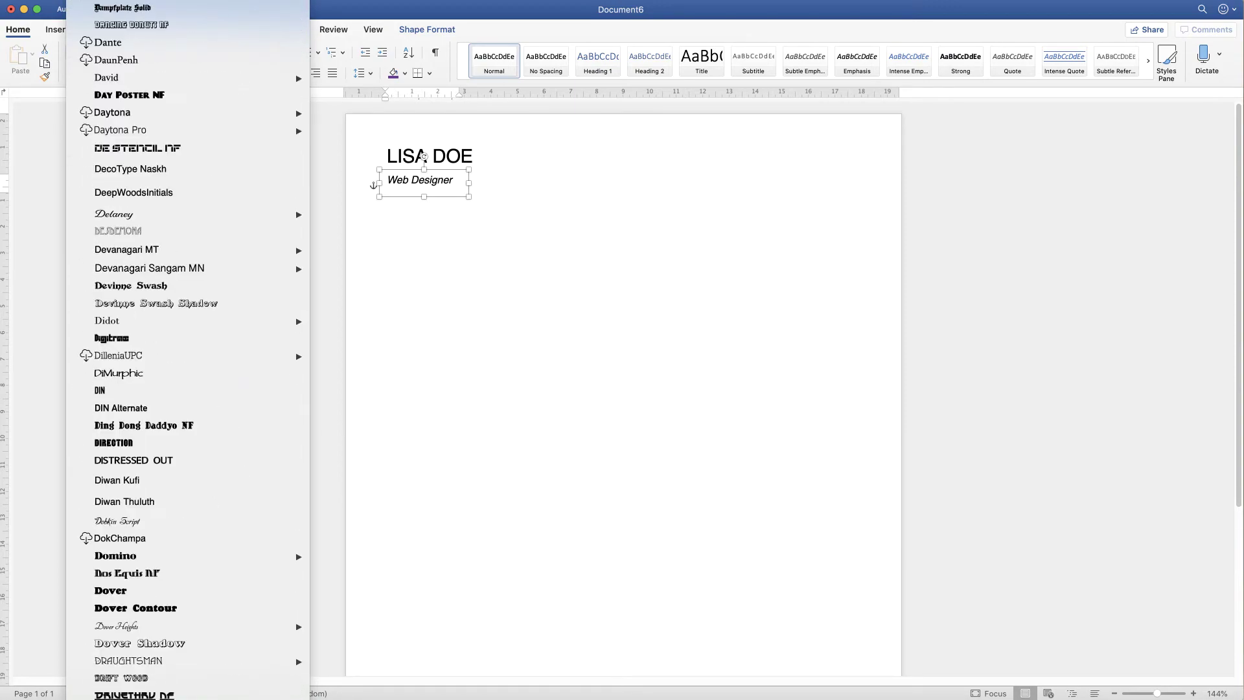
scroll(188, 356, "down", 10)
scroll(188, 357, "down", 1)
scroll(188, 356, "down", 3)
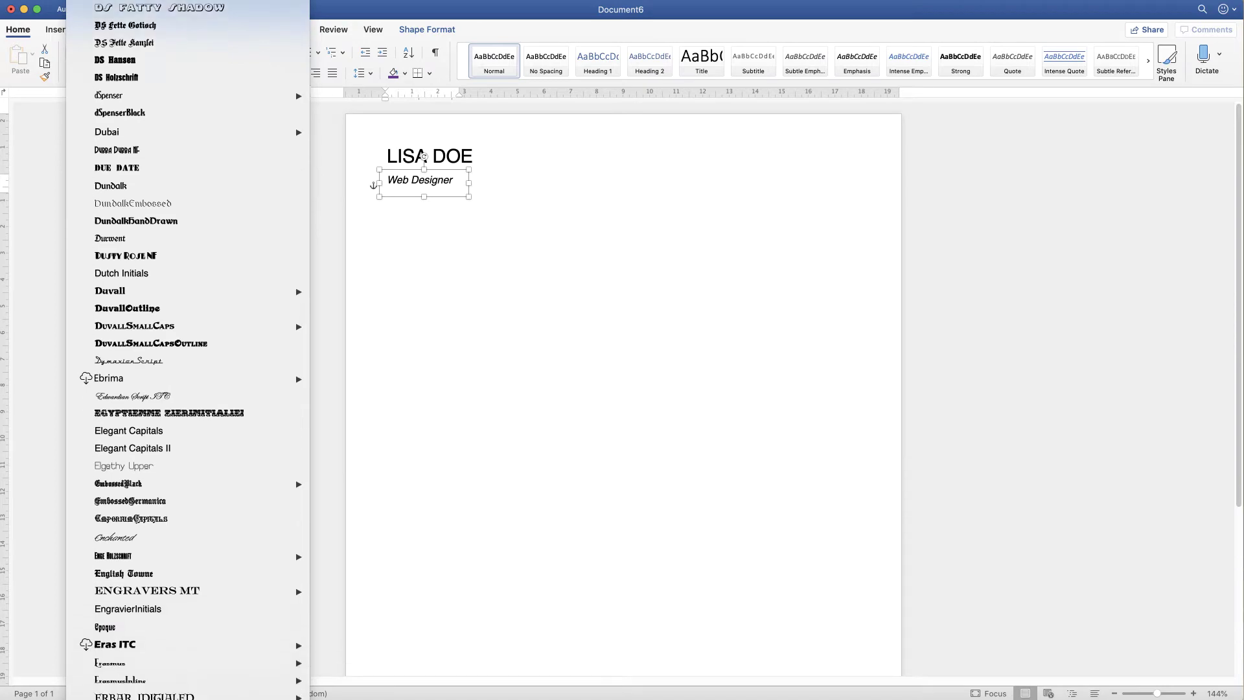
scroll(188, 357, "down", 6)
scroll(188, 356, "down", 8)
scroll(187, 356, "down", 10)
scroll(187, 356, "down", 10)
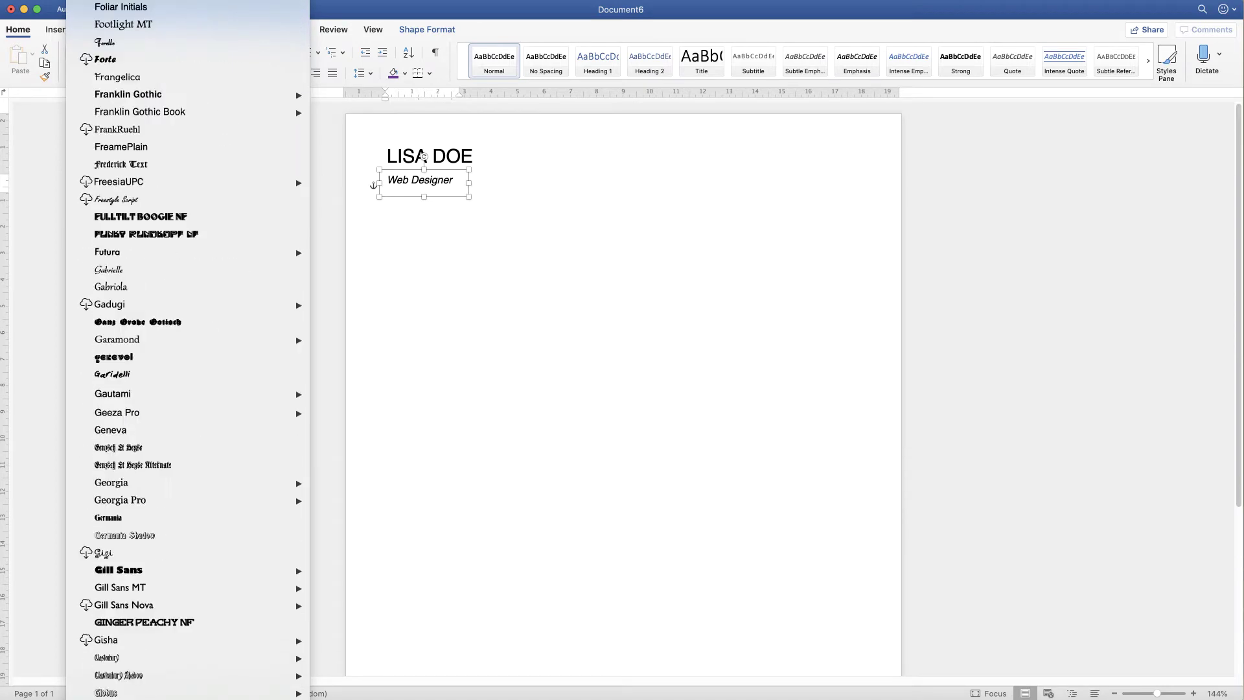
scroll(188, 356, "down", 10)
scroll(188, 357, "down", 5)
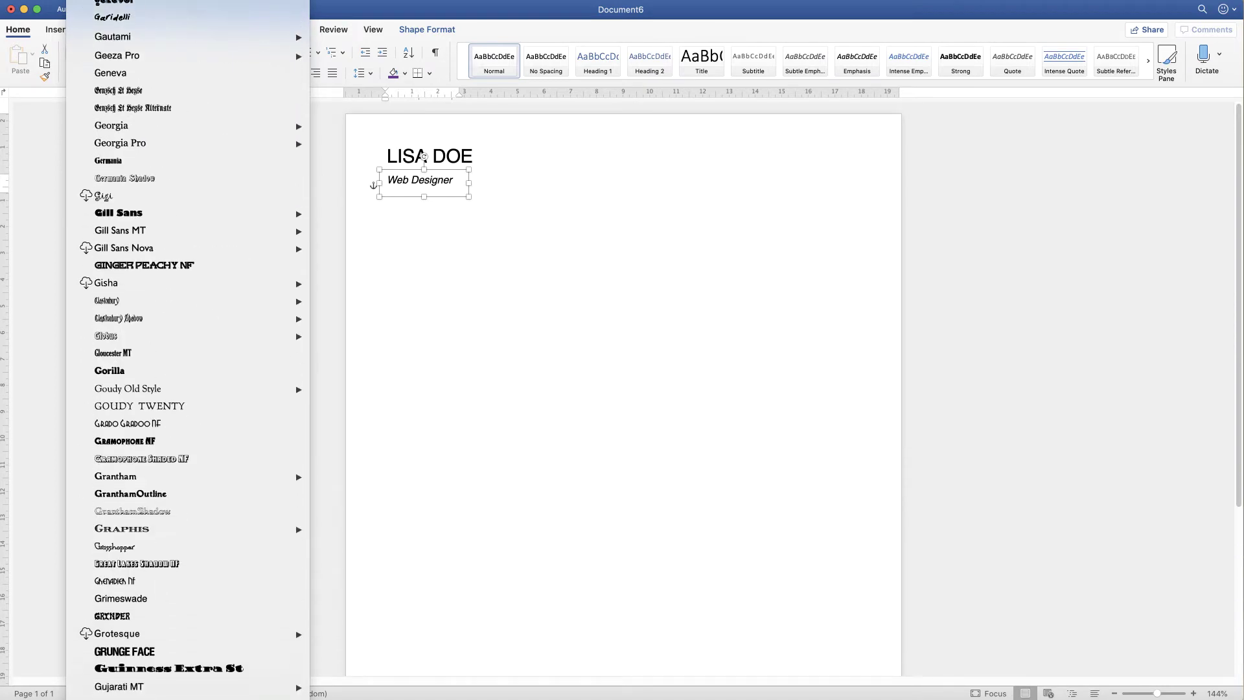
scroll(188, 357, "down", 5)
scroll(188, 356, "down", 5)
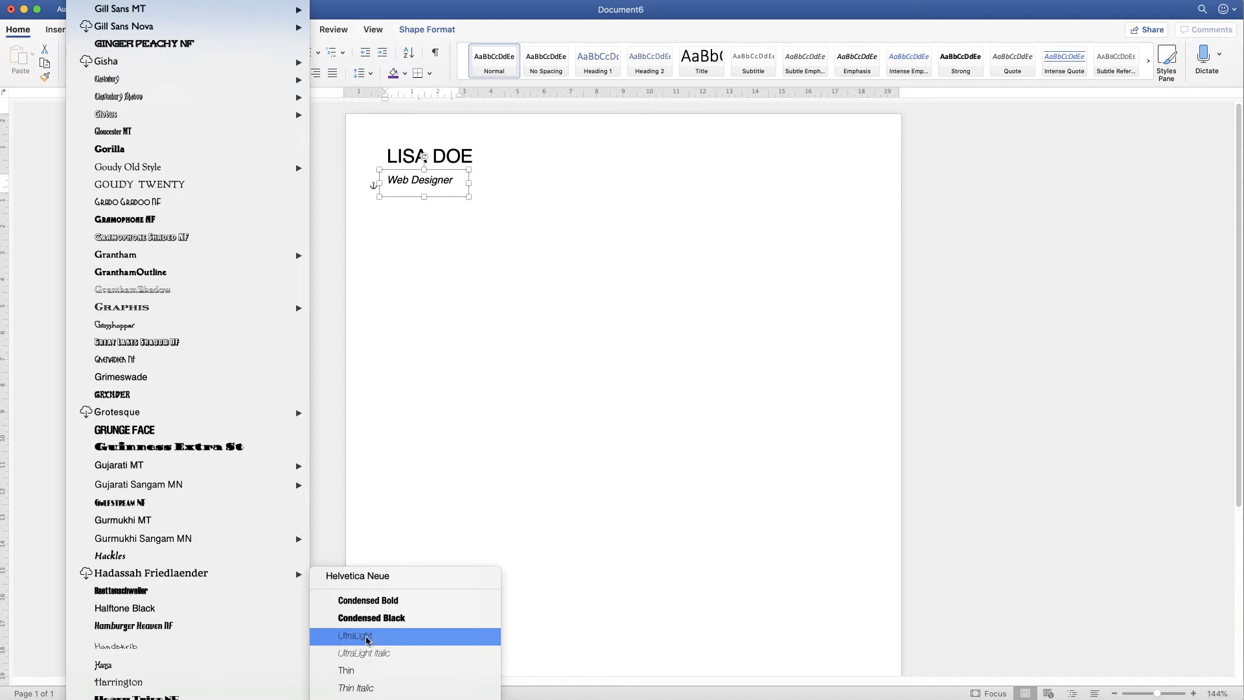
left_click(367, 638)
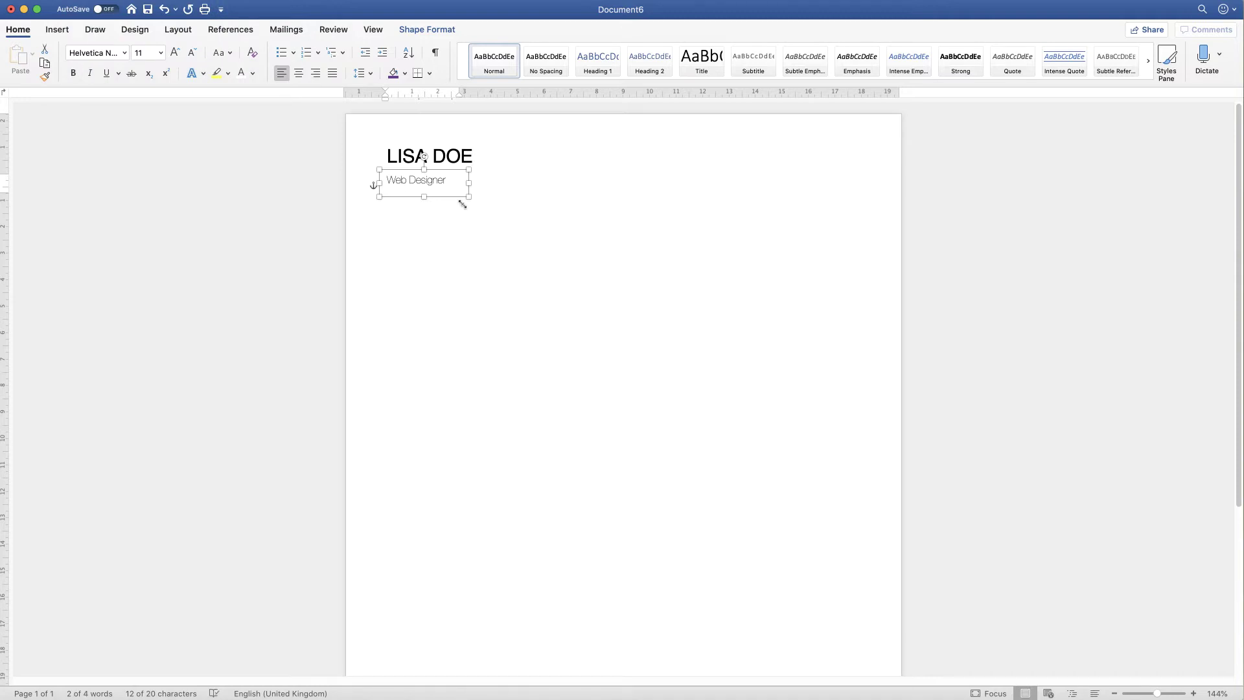
Shorten the Web Designer box and align it left with the LISA DOE box
left_click_drag(469, 197, 469, 192)
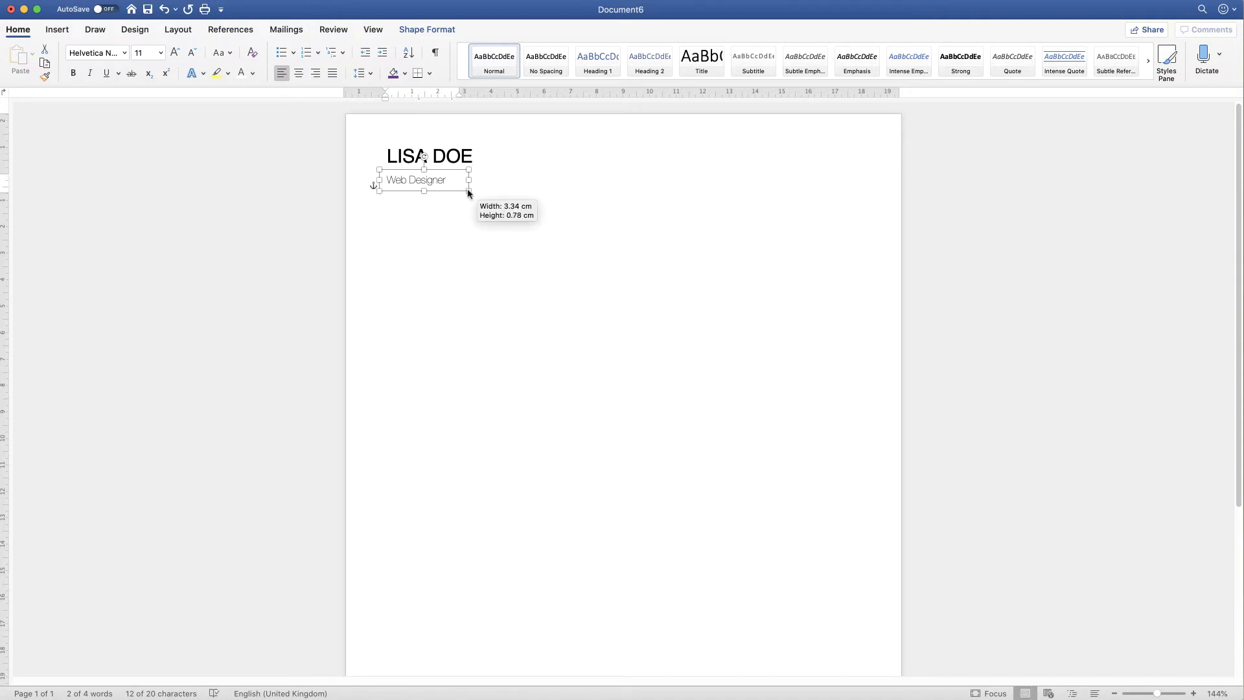
left_click(458, 219)
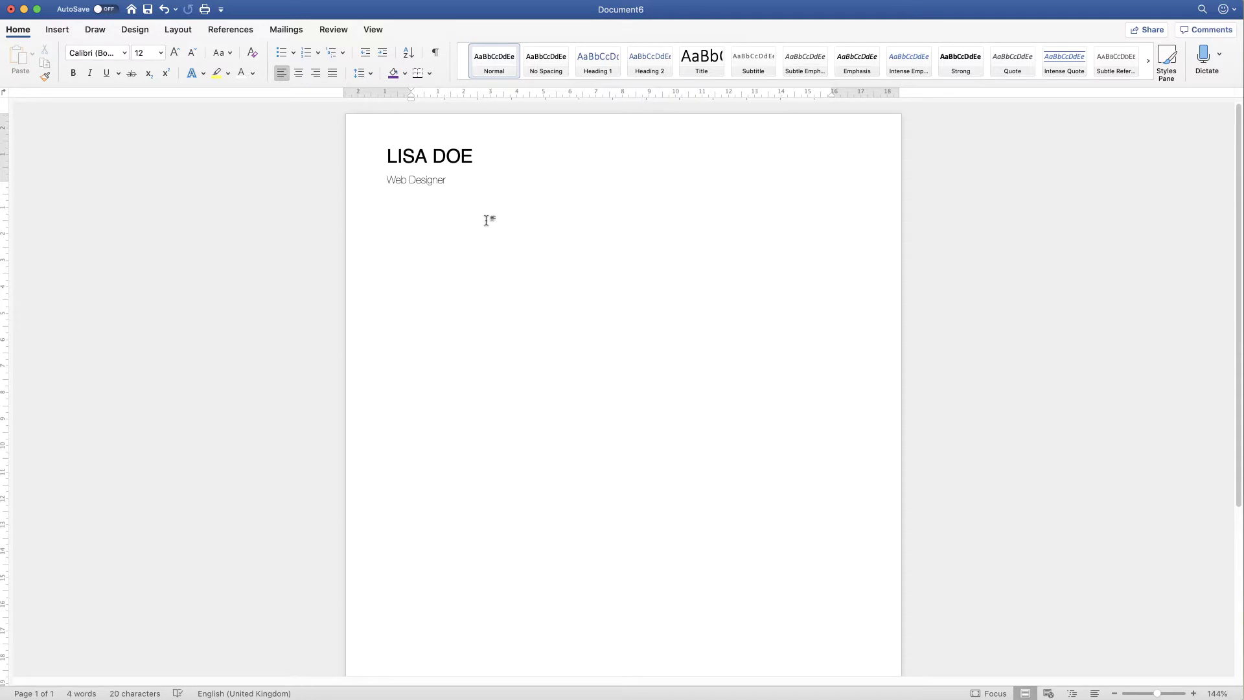
left_click(425, 186)
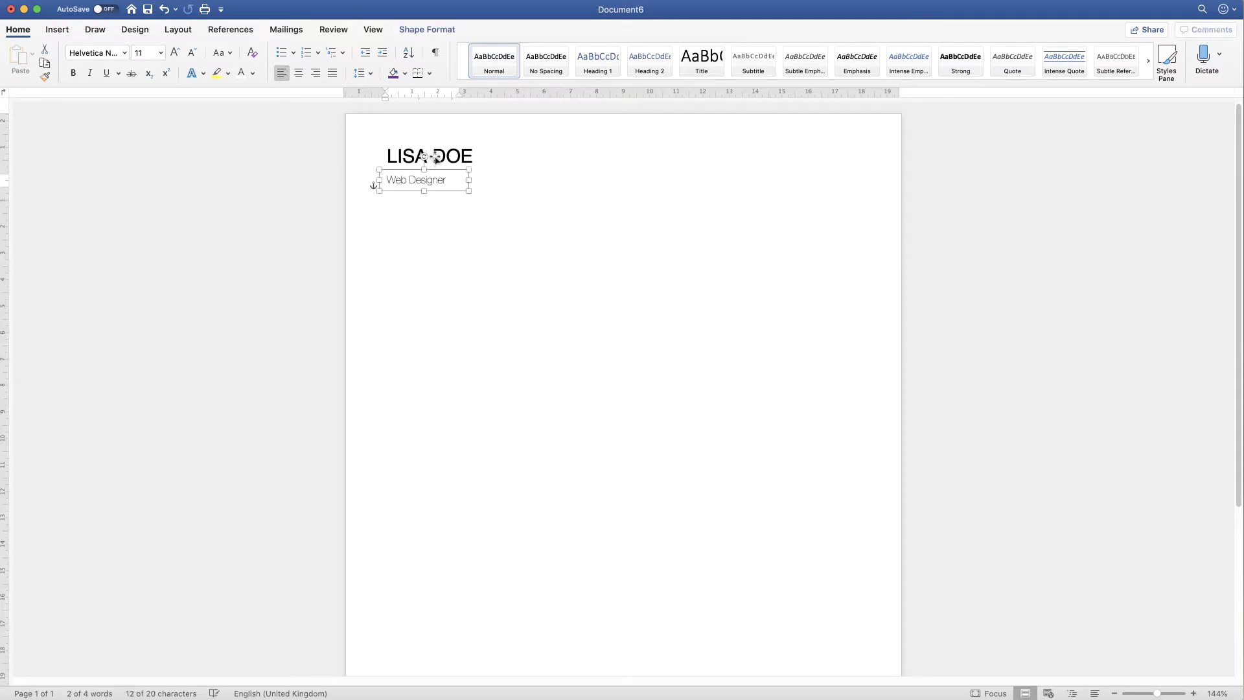
left_click(439, 157, "shift")
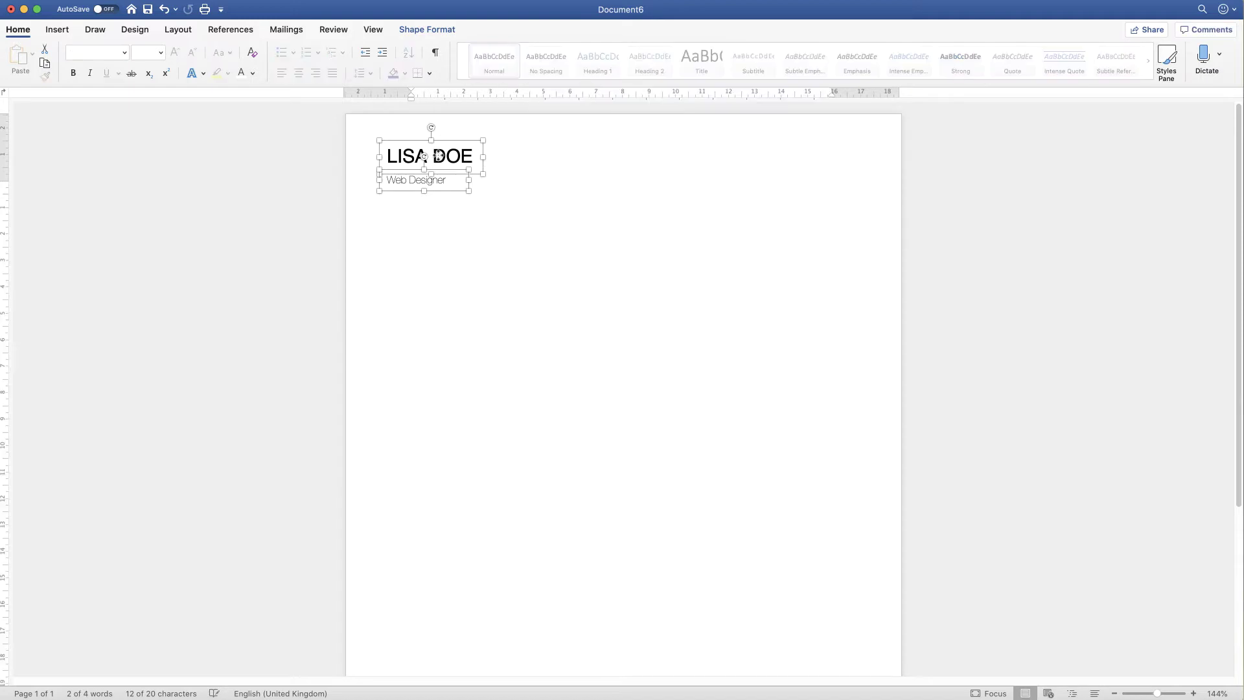
left_click(449, 30)
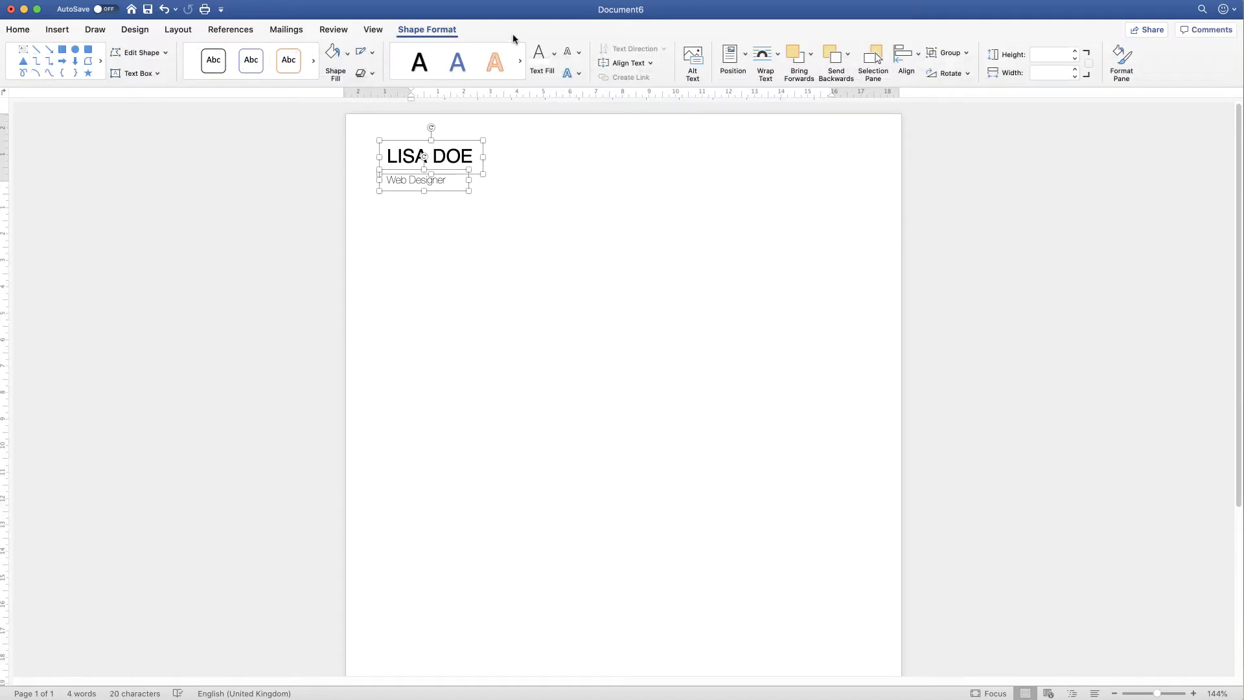
left_click(918, 57)
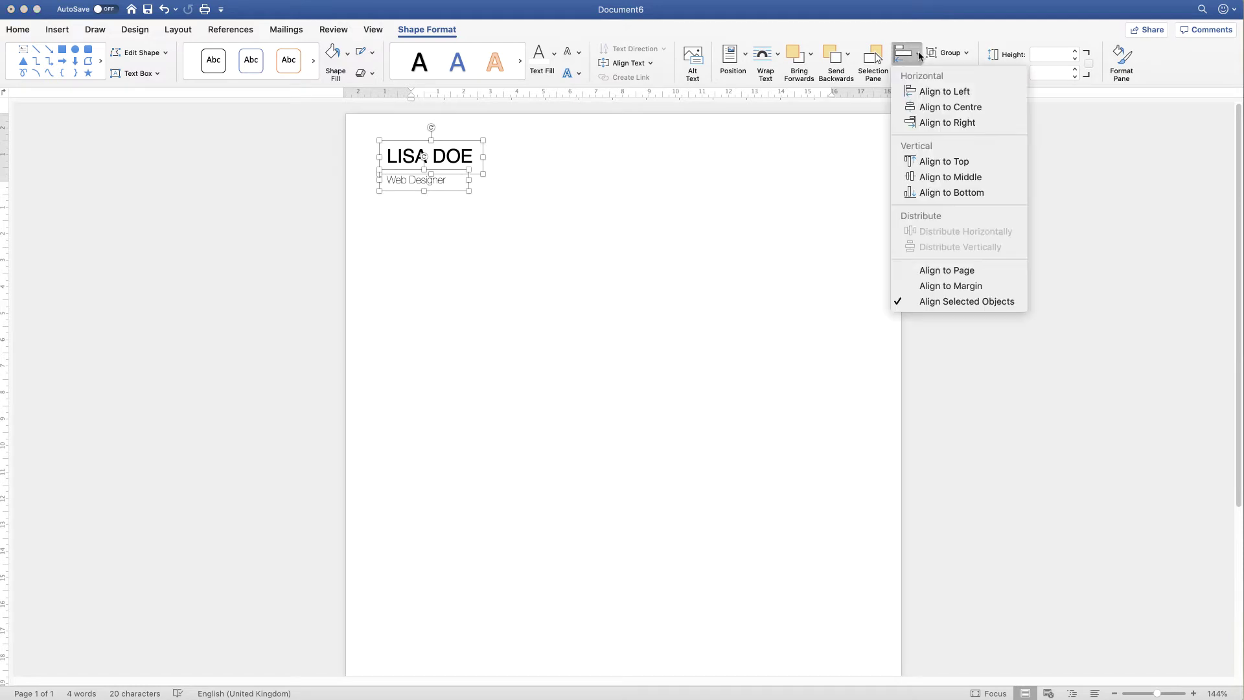
left_click(926, 91)
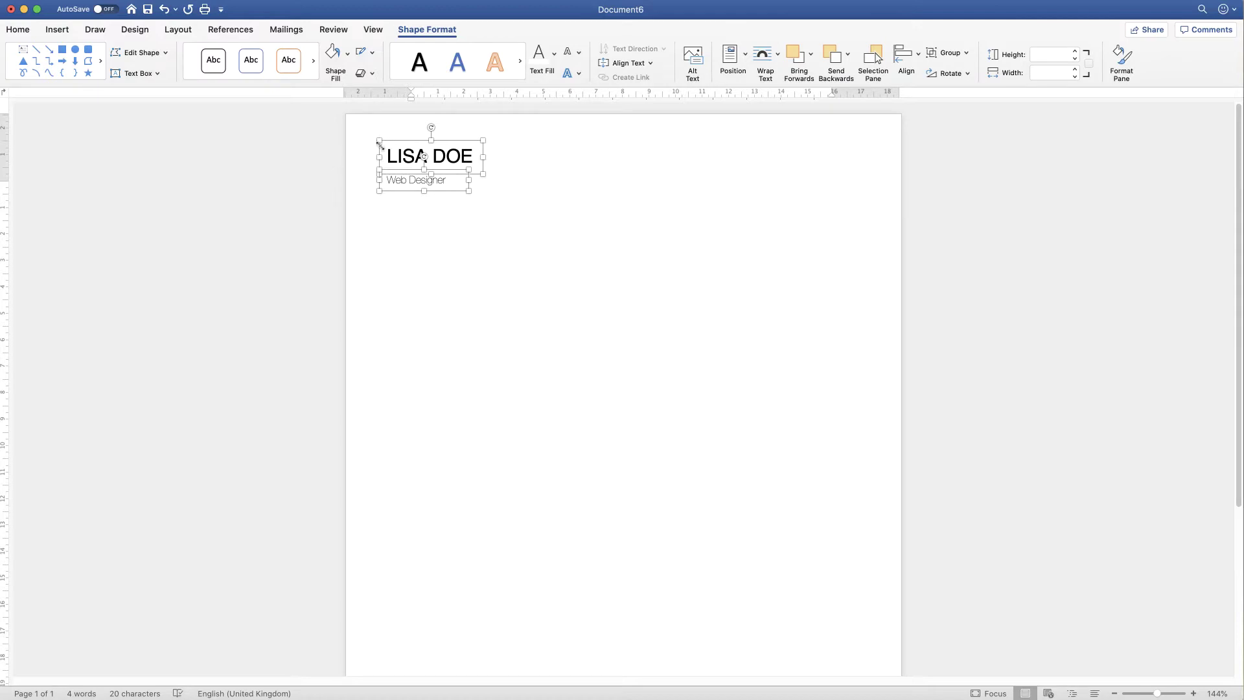
left_click(394, 219)
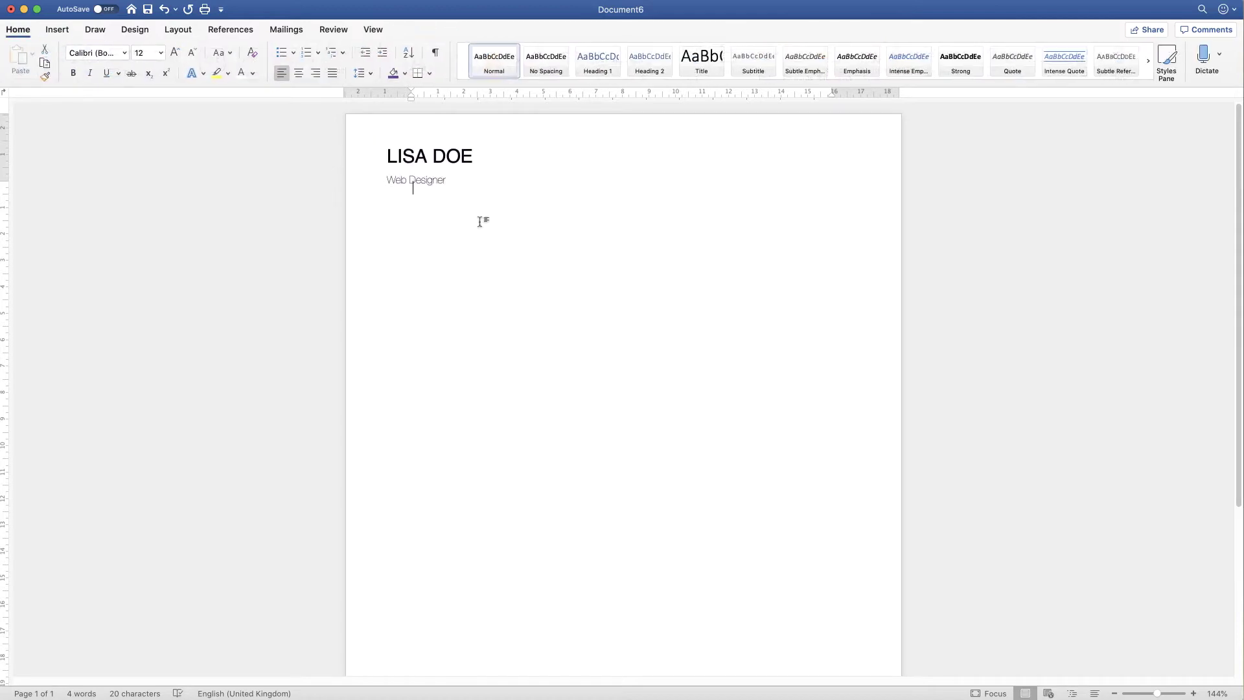
left_click(427, 179)
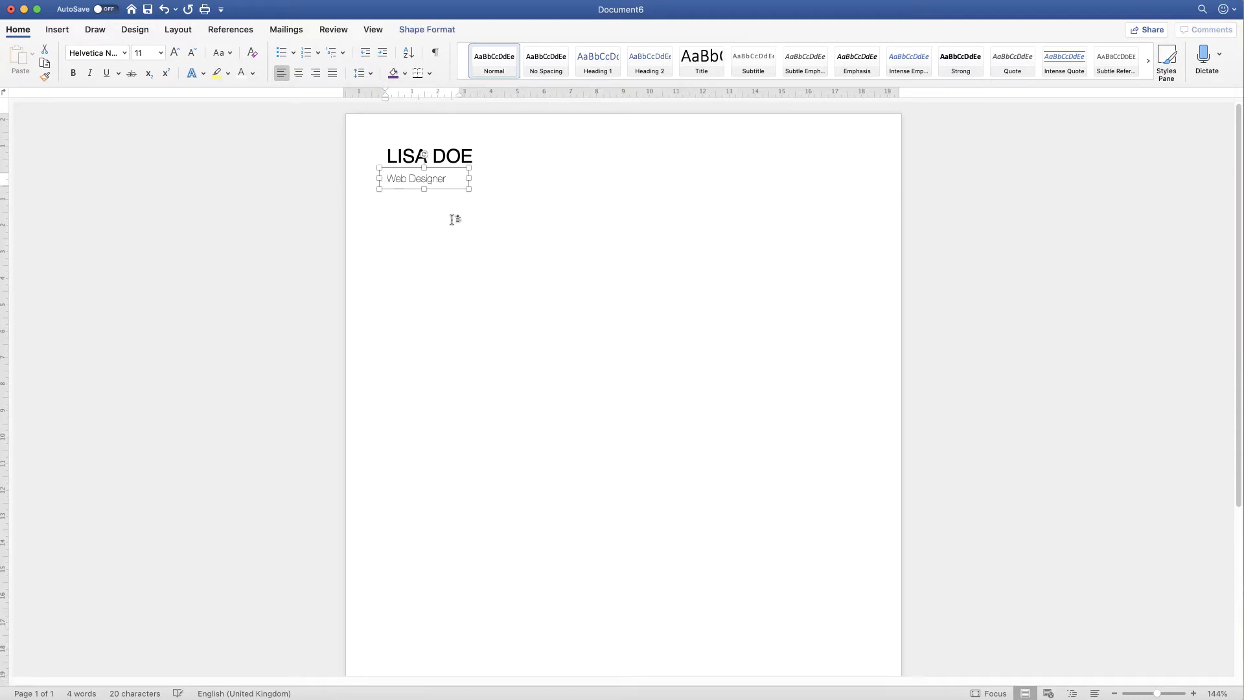
Nudge the Web Designer box up two steps closer to the name
key("Up")
key("Up")
key("Up")
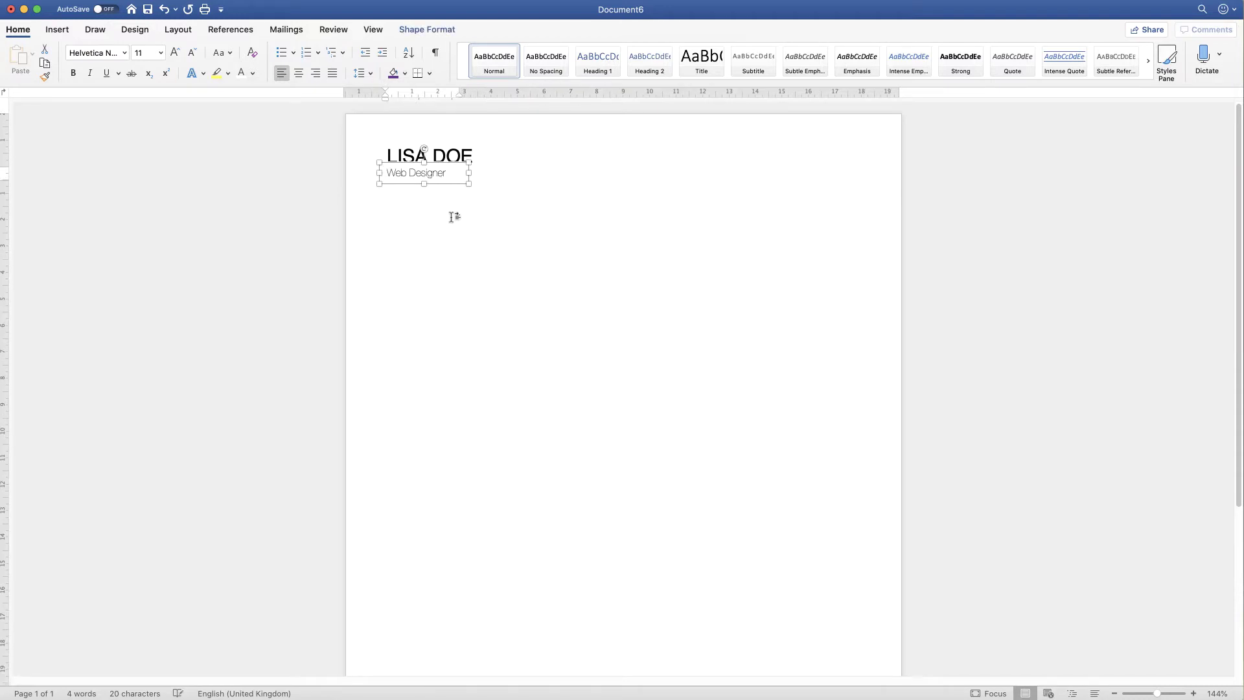
key("Up")
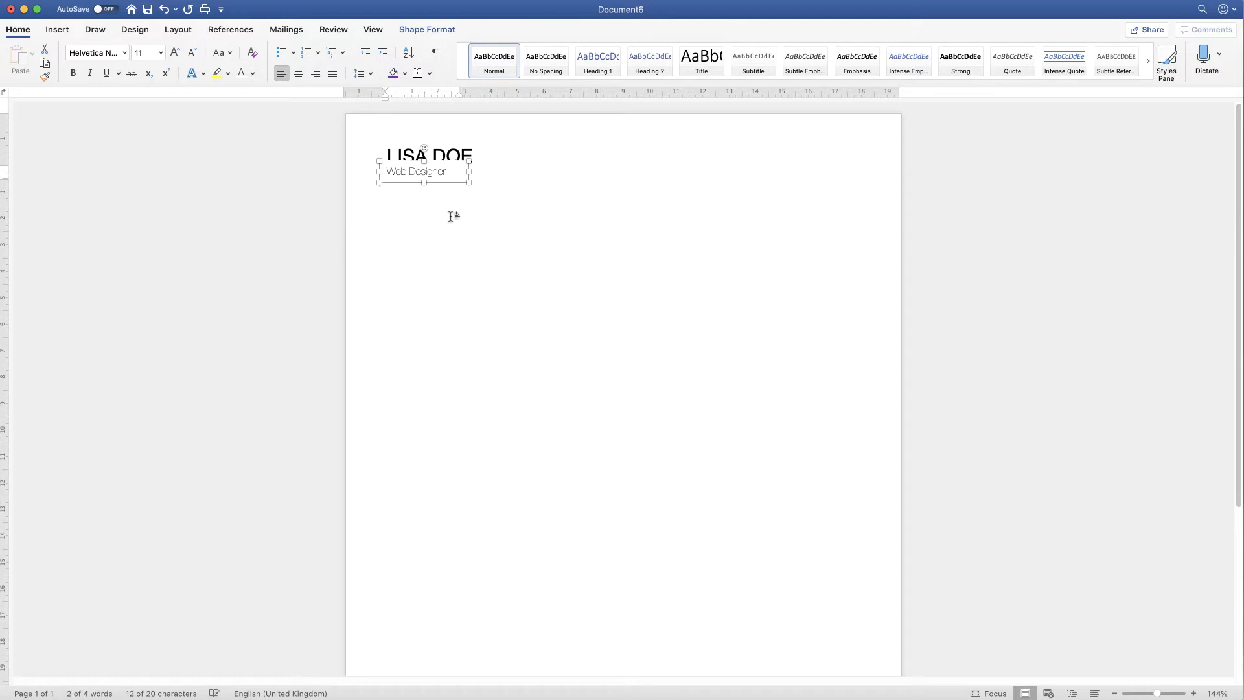
left_click(446, 209)
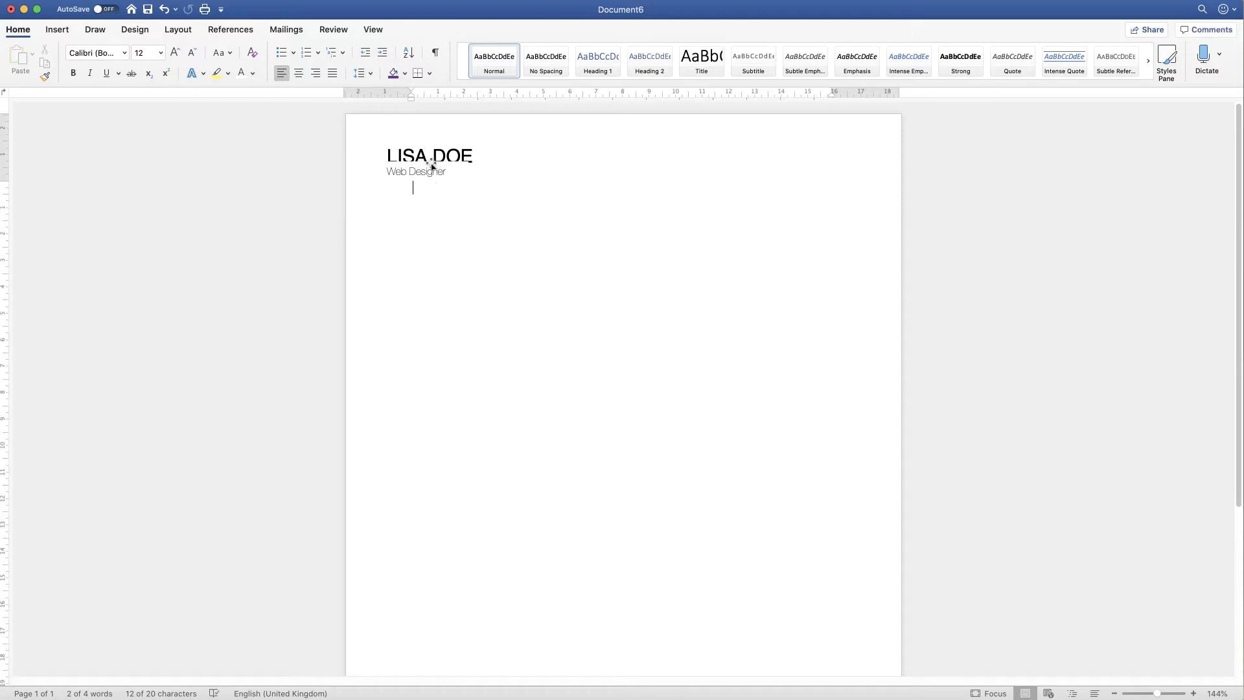
Set the Web Designer text box's shape fill to No Fill
left_click(453, 172)
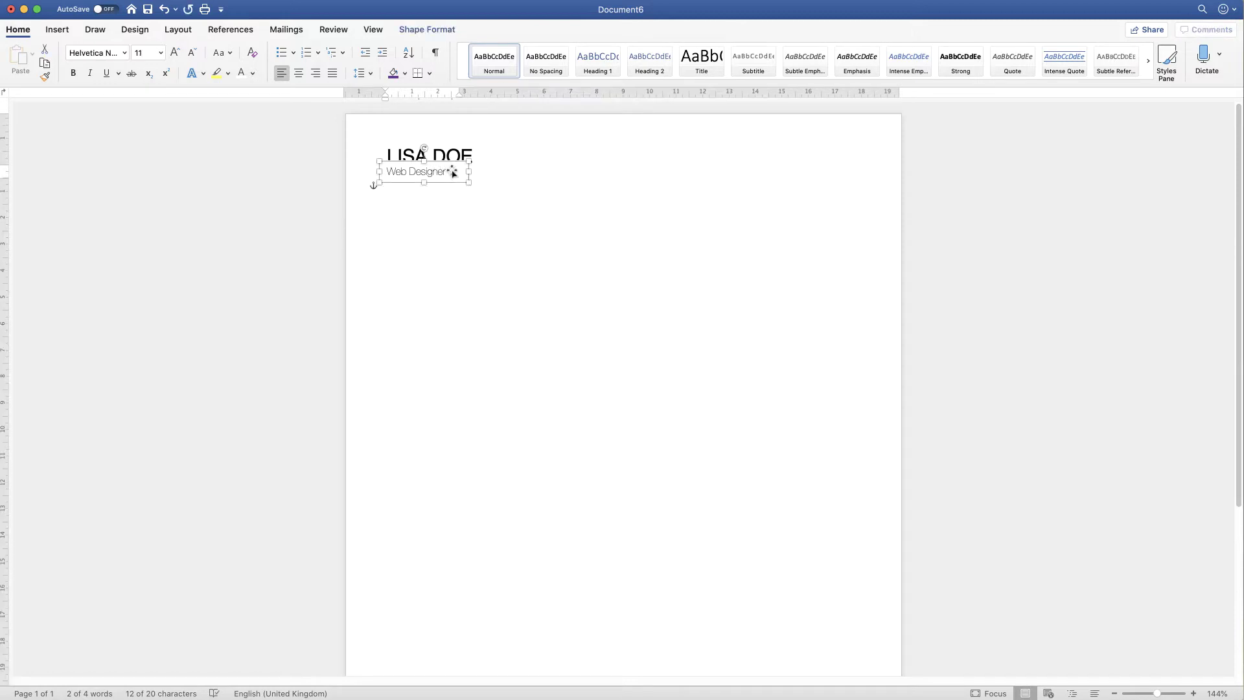
left_click(436, 33)
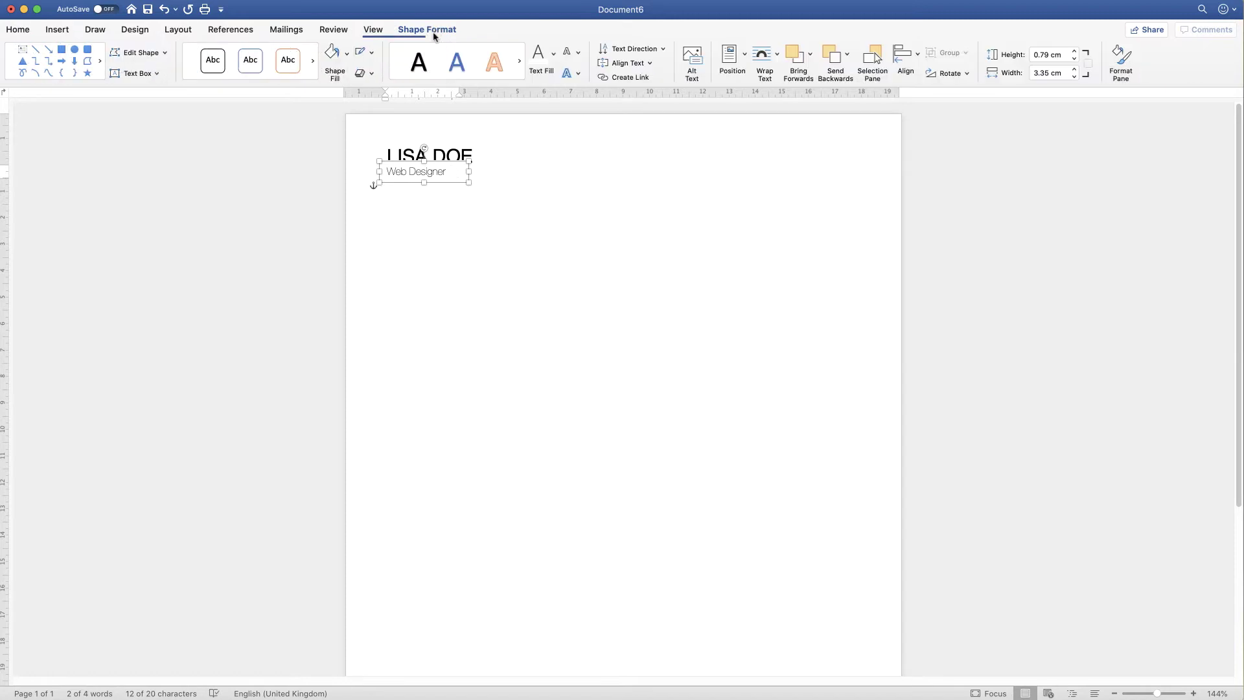
left_click(348, 59)
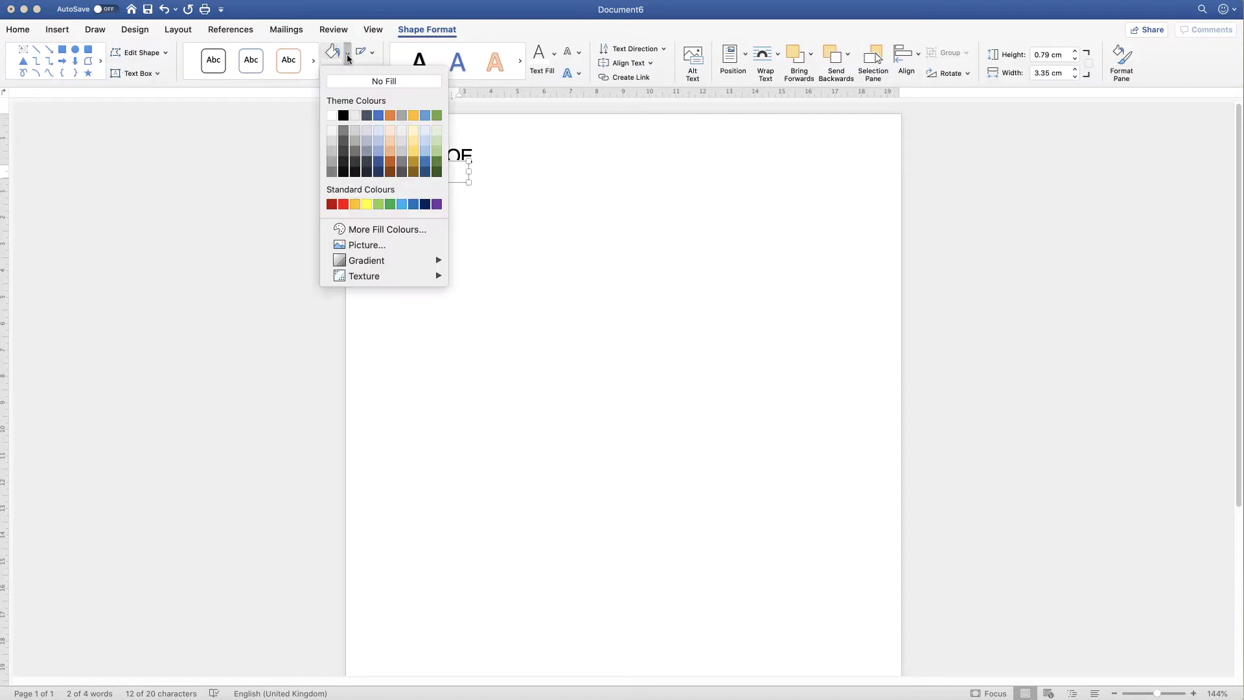
left_click(366, 82)
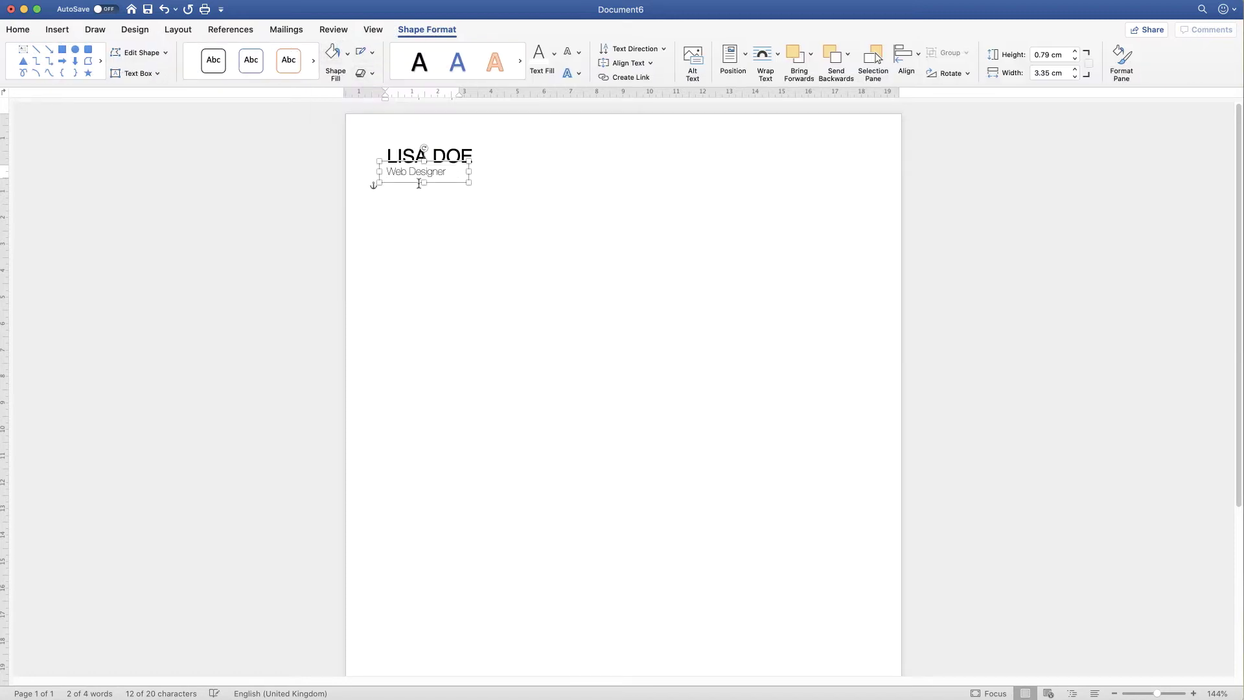
left_click(433, 203)
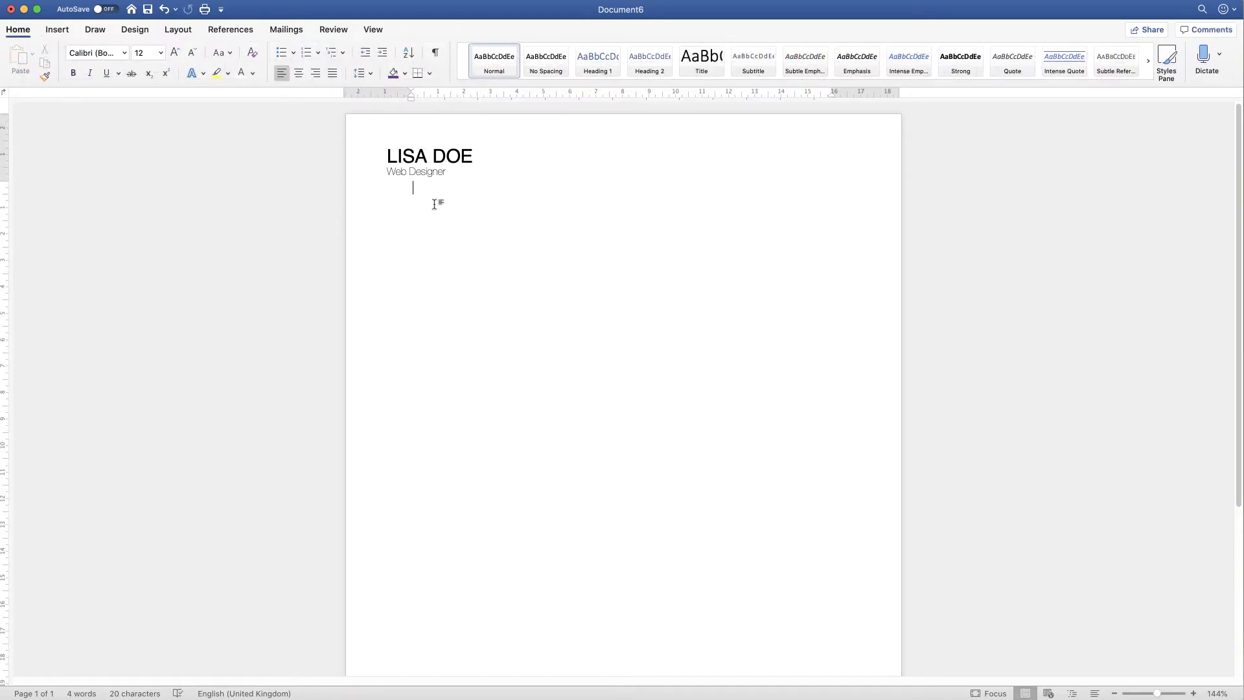
left_click(433, 172)
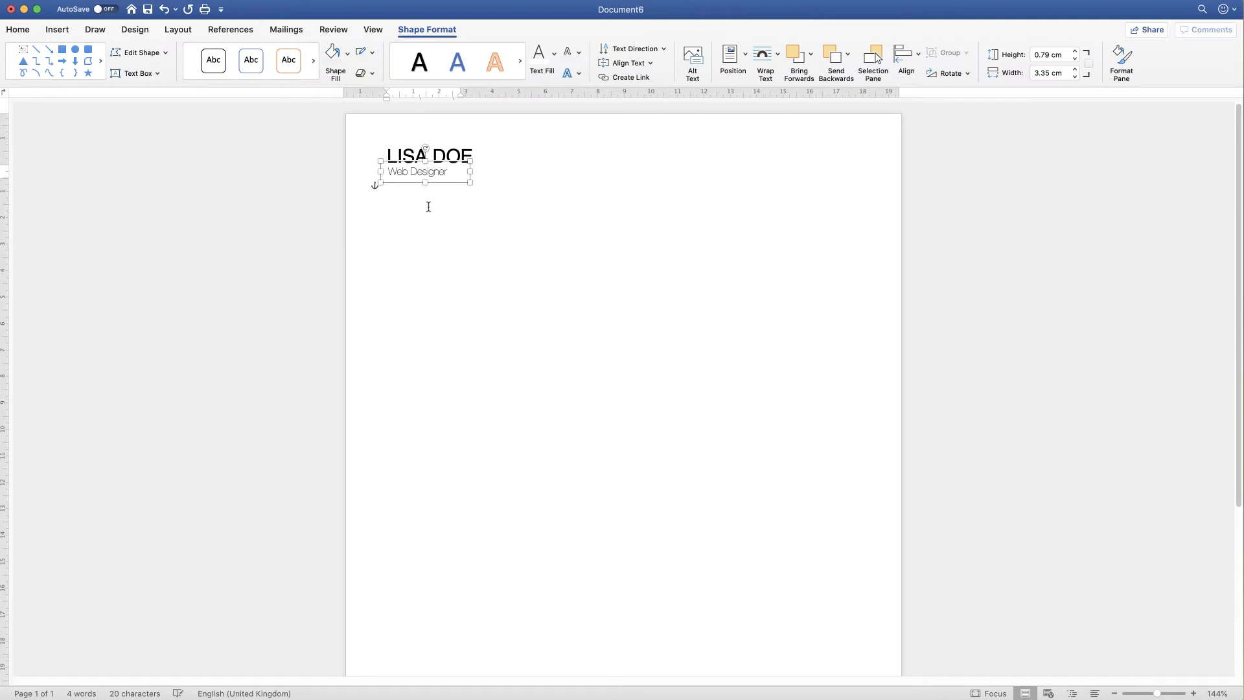
left_click(427, 205)
Draw an oval circle about 4.7 cm across below the Web Designer line
left_click(57, 30)
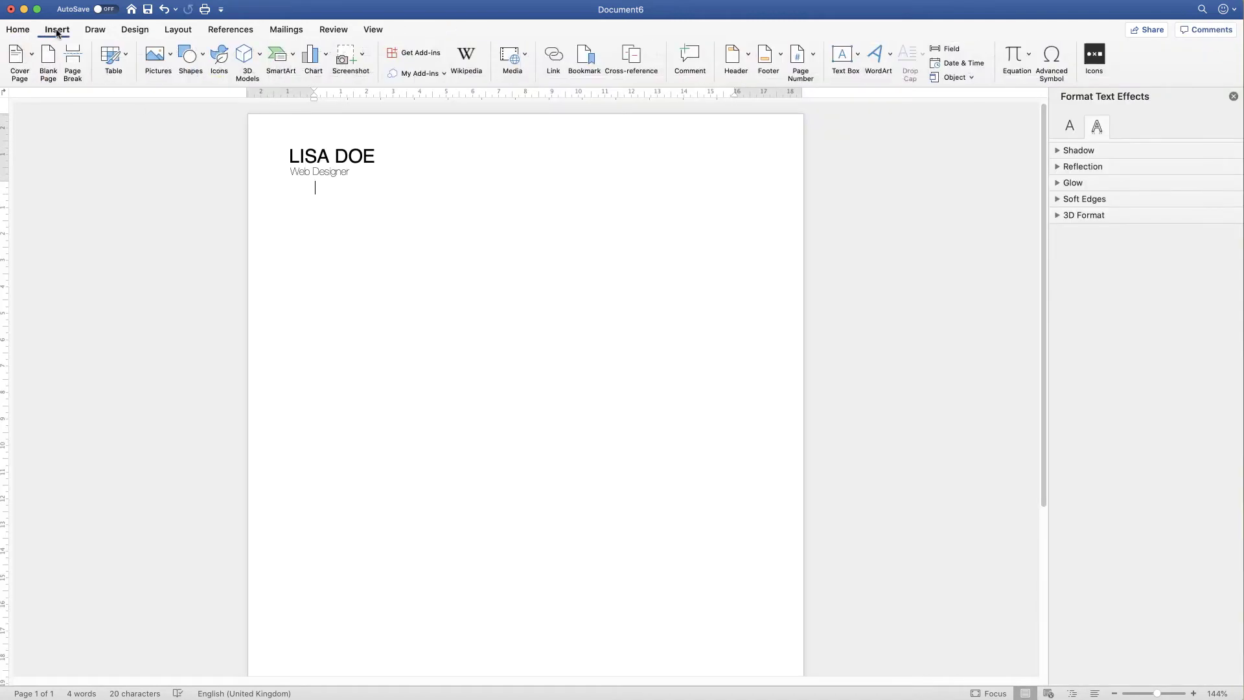
left_click(205, 58)
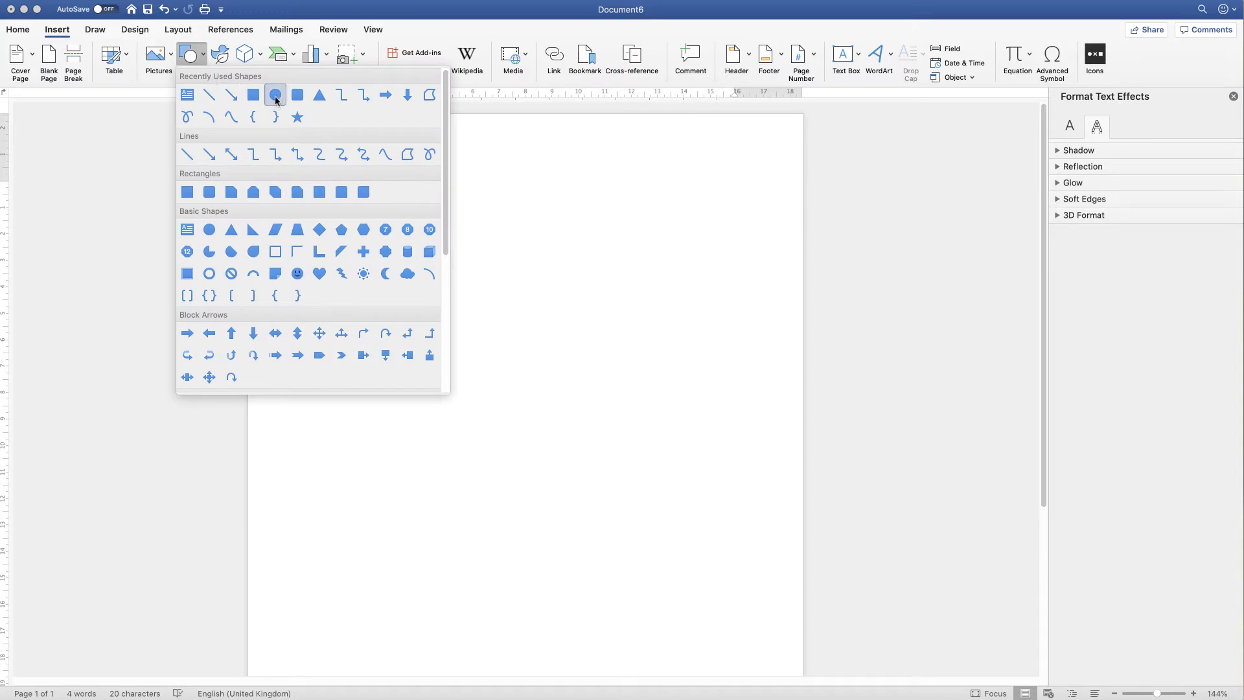
left_click(275, 96)
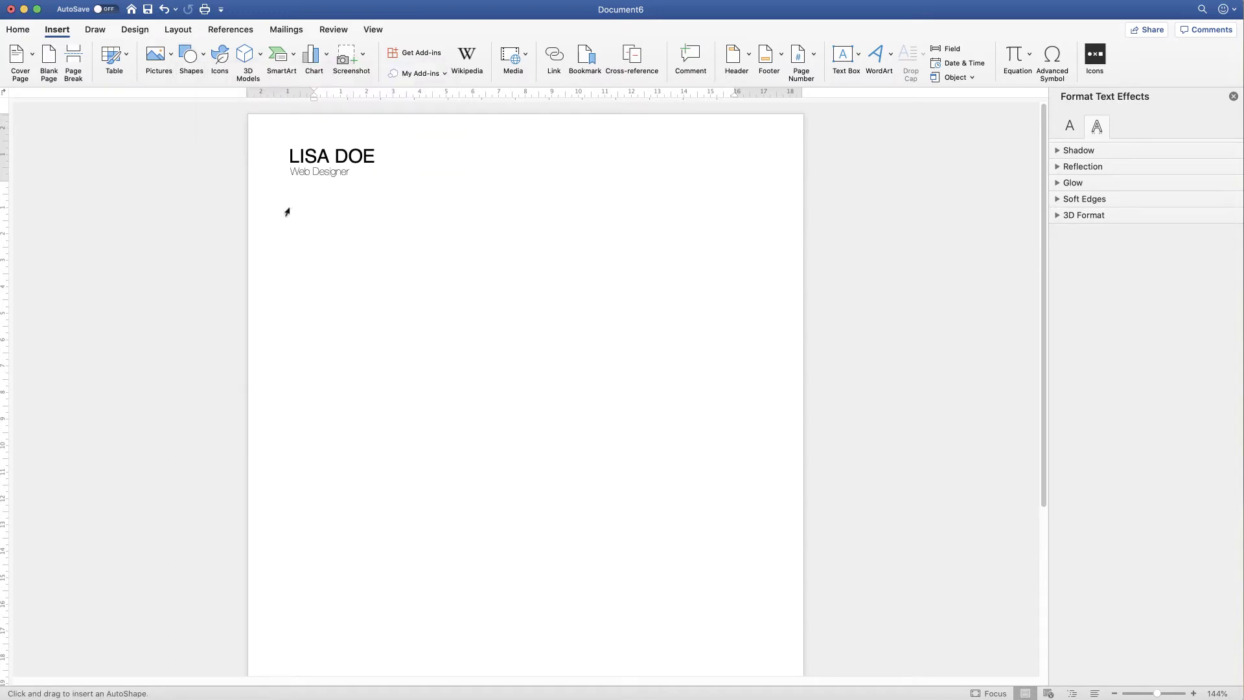
left_click_drag(287, 212, 411, 327)
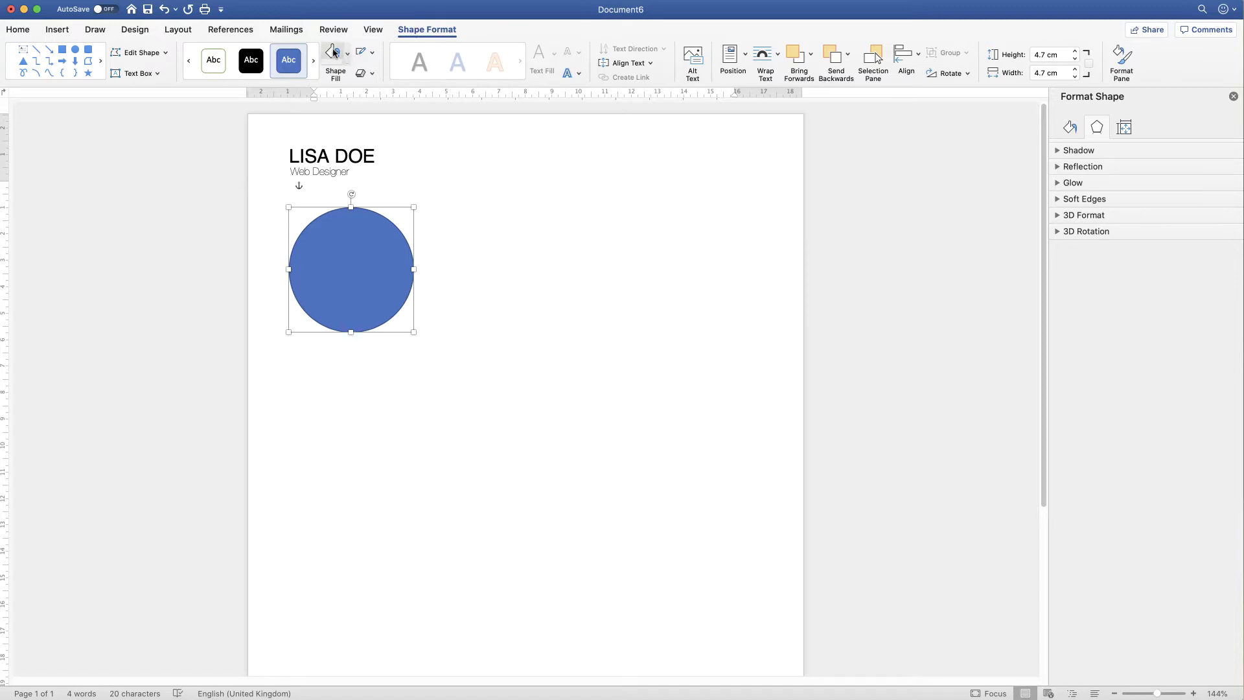
Fill the circle with the picture woman-3060784_1920.jpg from Downloads
left_click(348, 58)
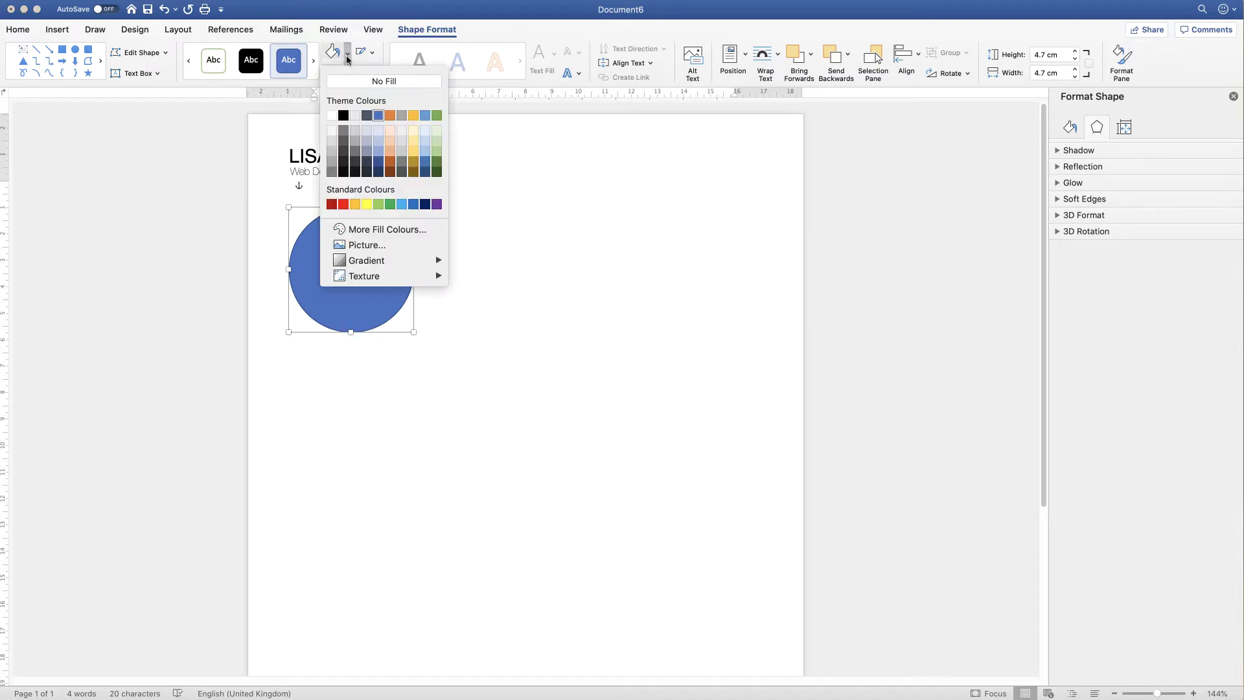
left_click(354, 245)
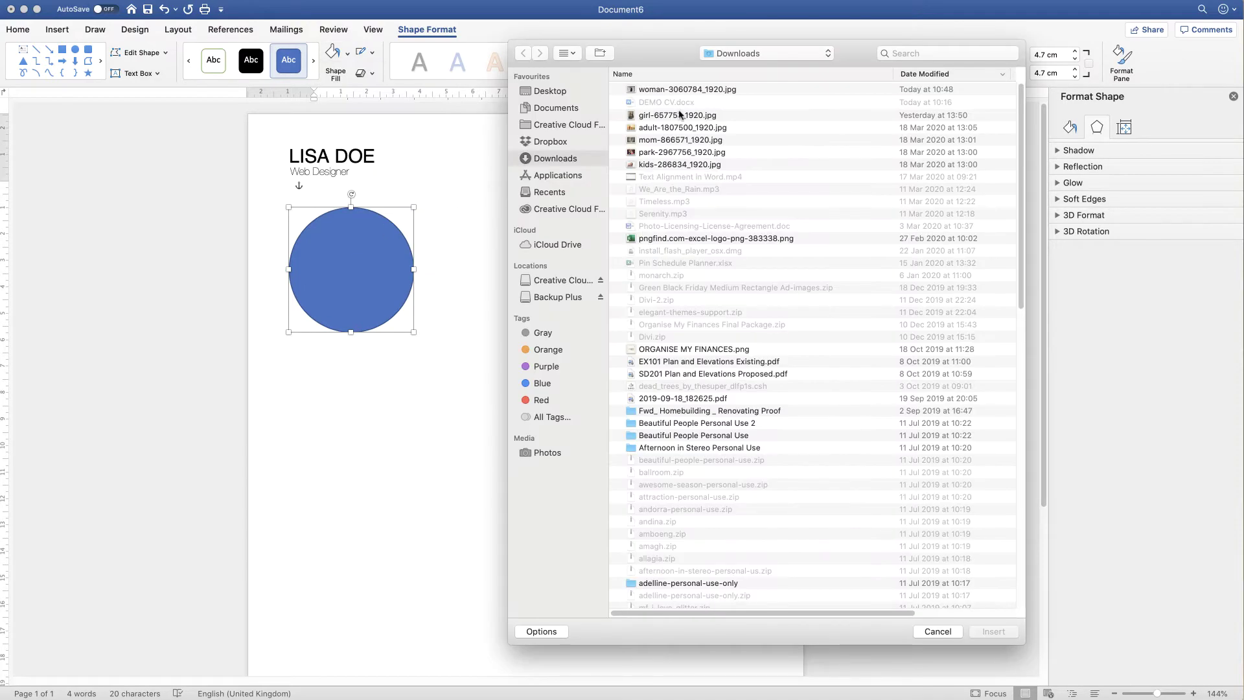
left_click(700, 91)
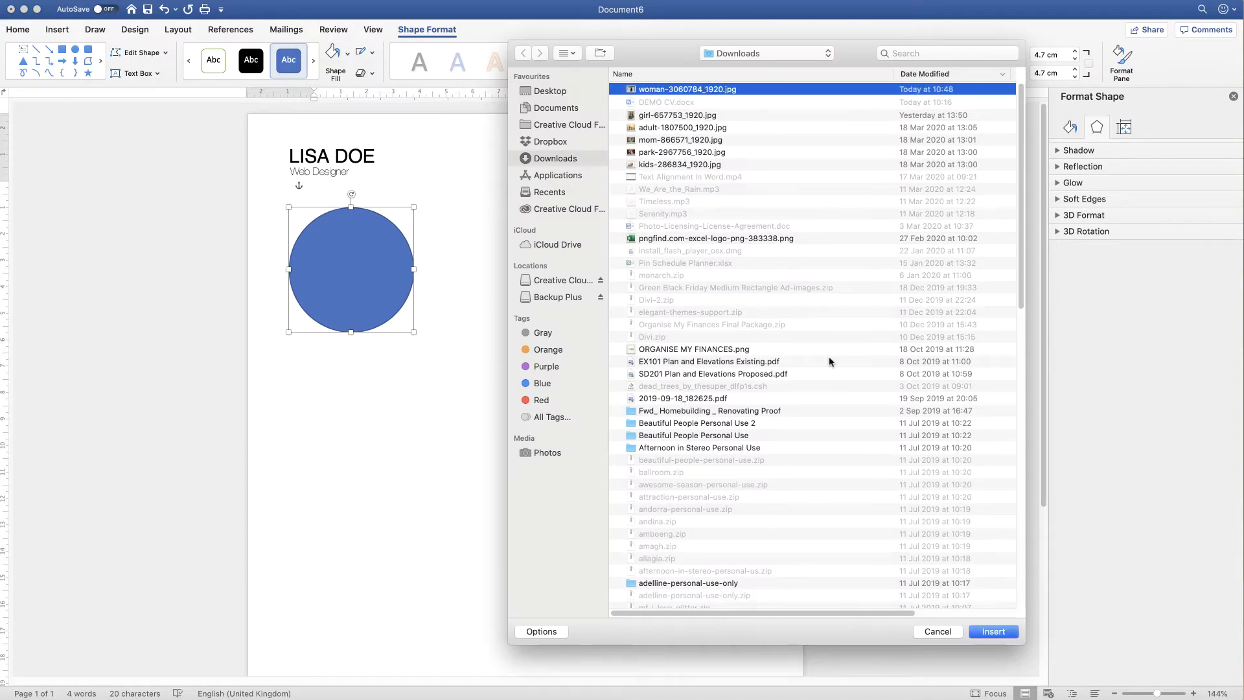
left_click(991, 633)
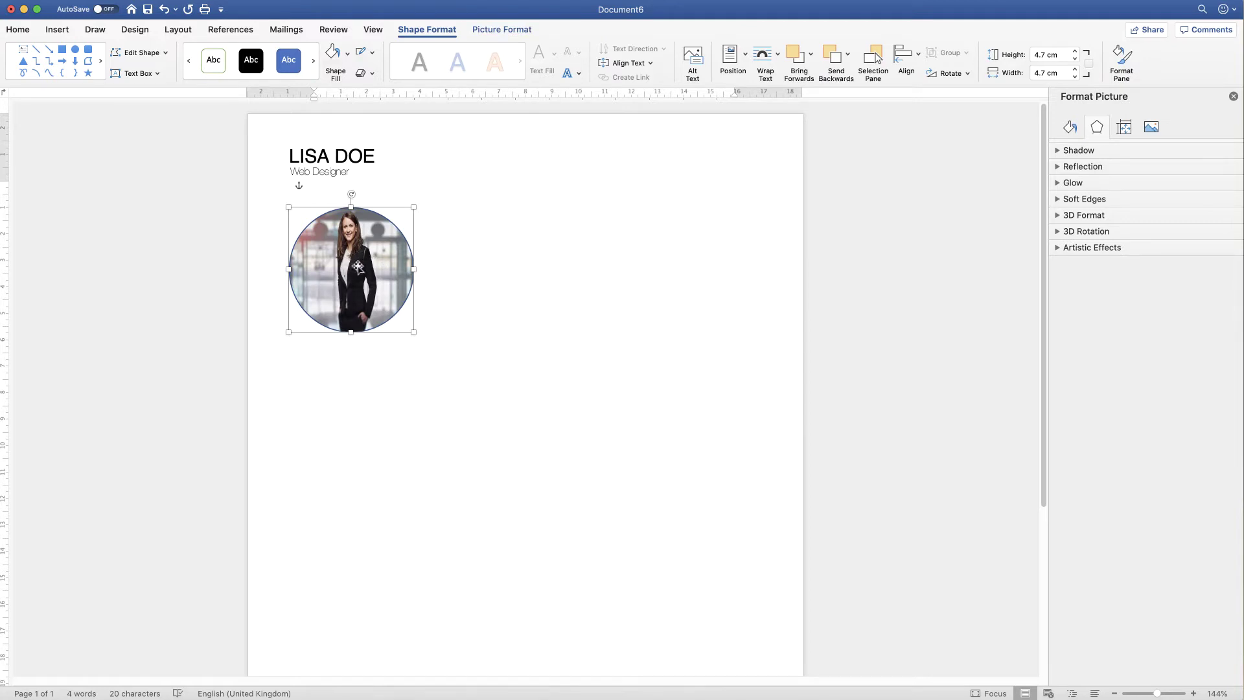
In the photo's crop settings, widen the picture inside the circle to 12 cm
left_click(1233, 97)
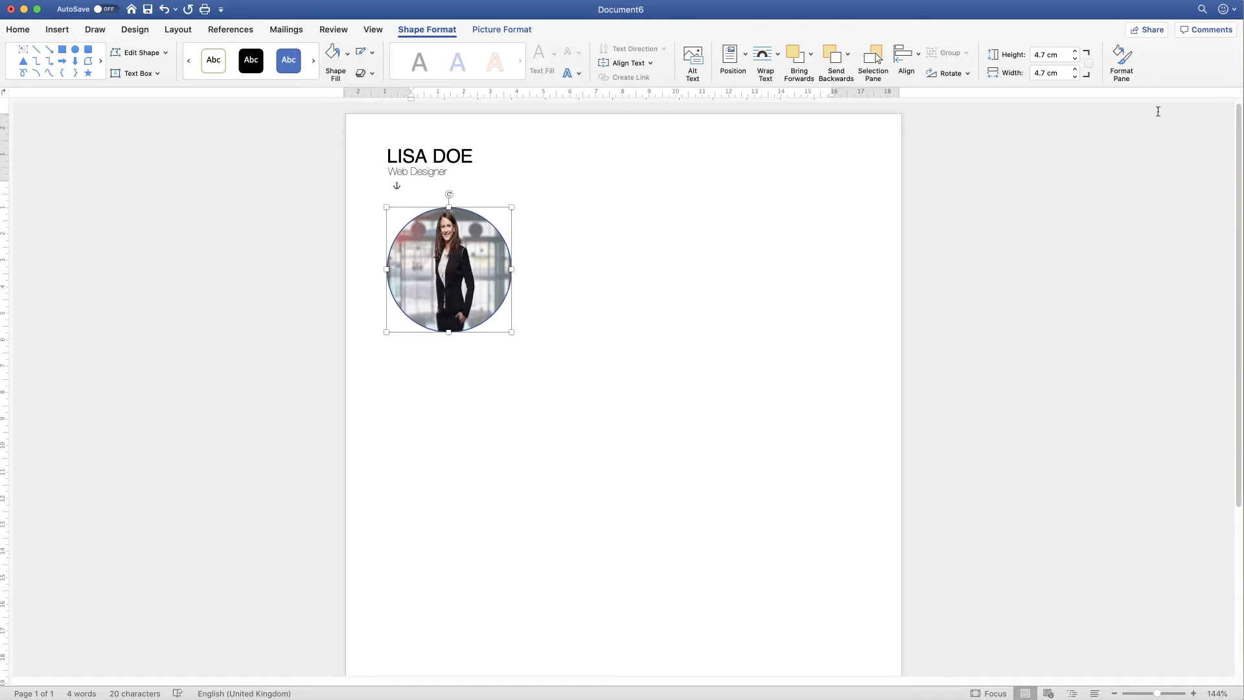
double_click(476, 267)
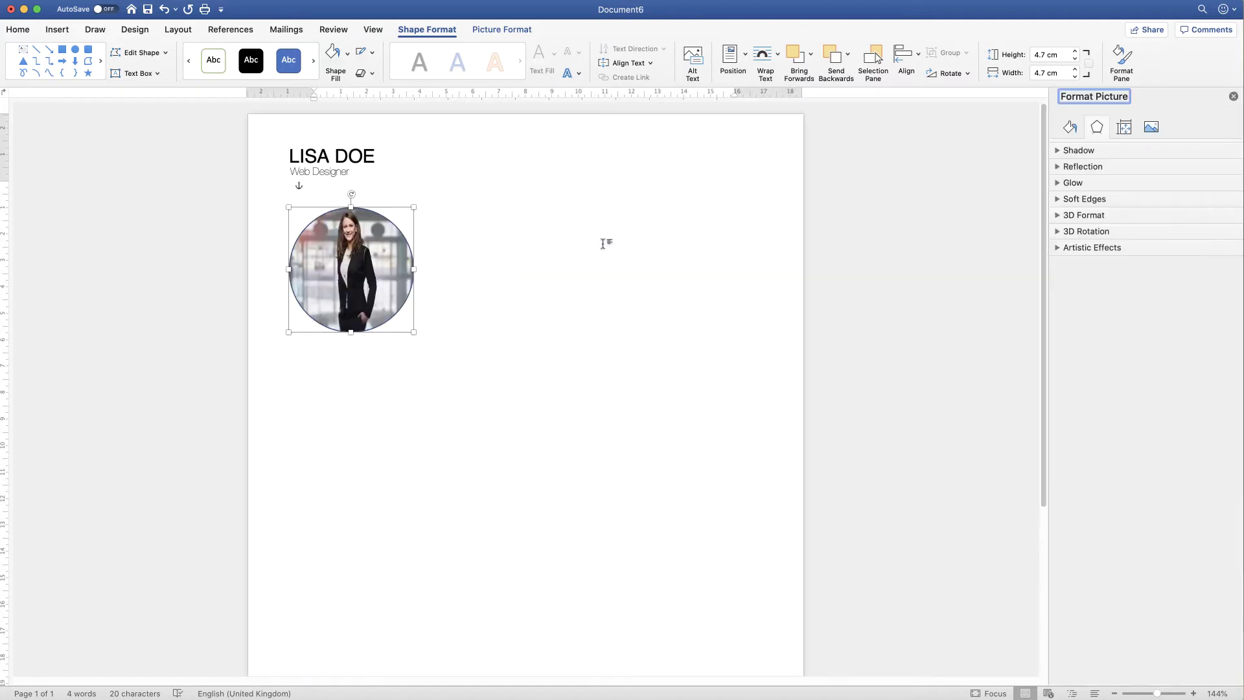
left_click(1151, 129)
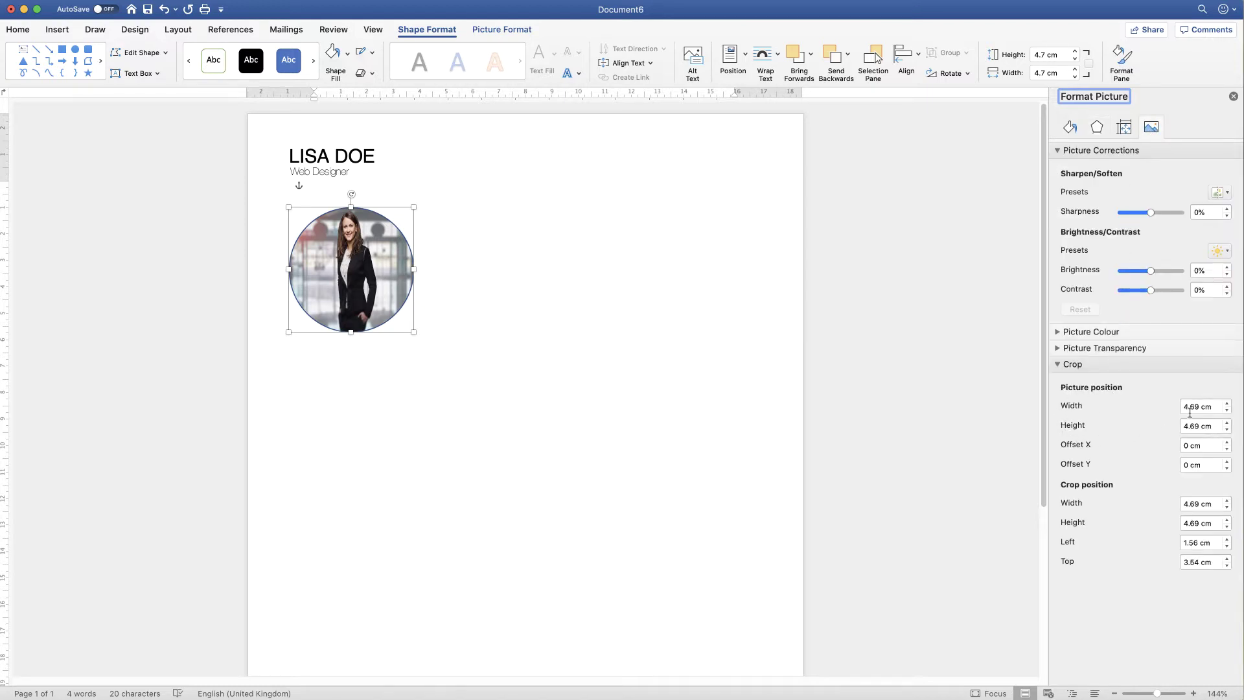
left_click(1227, 431)
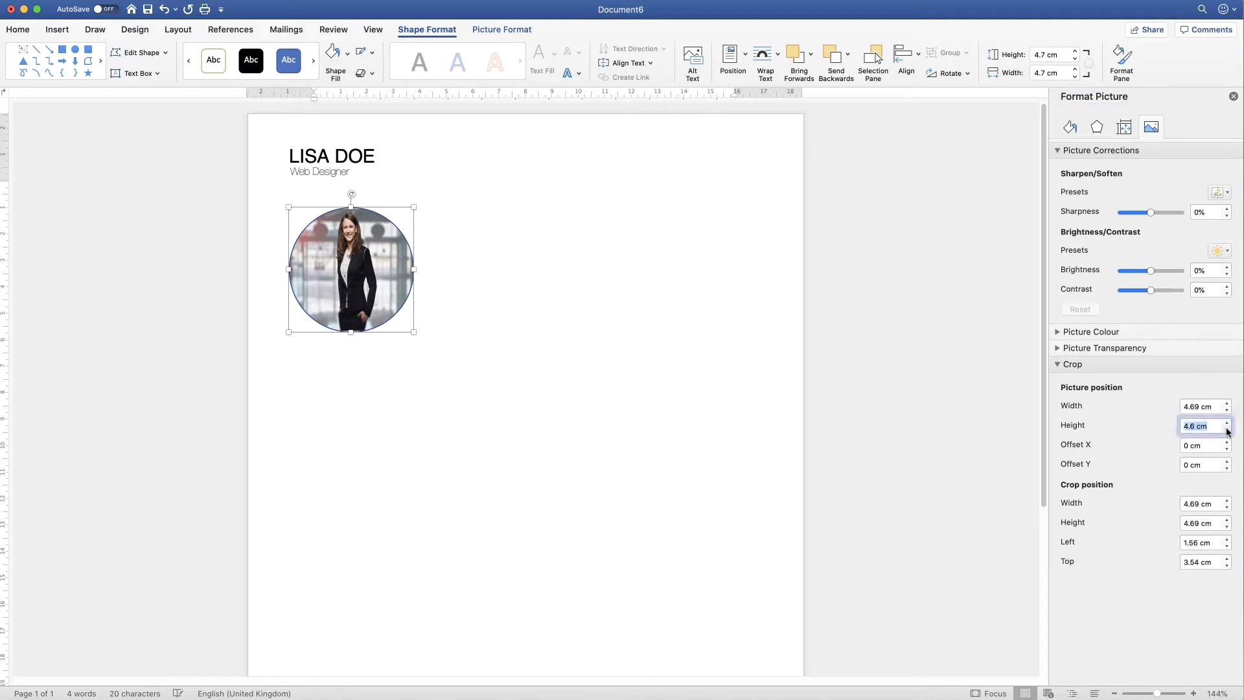
left_click(1227, 422)
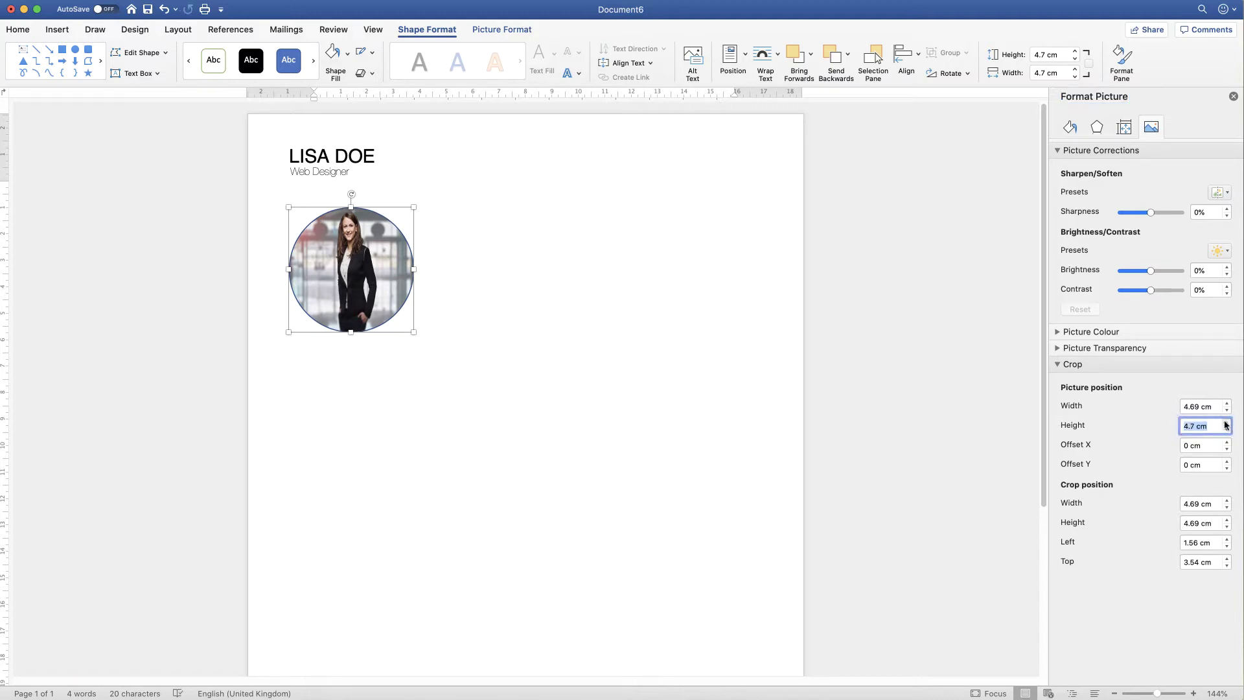
left_click(1226, 405)
left_click(1226, 405)
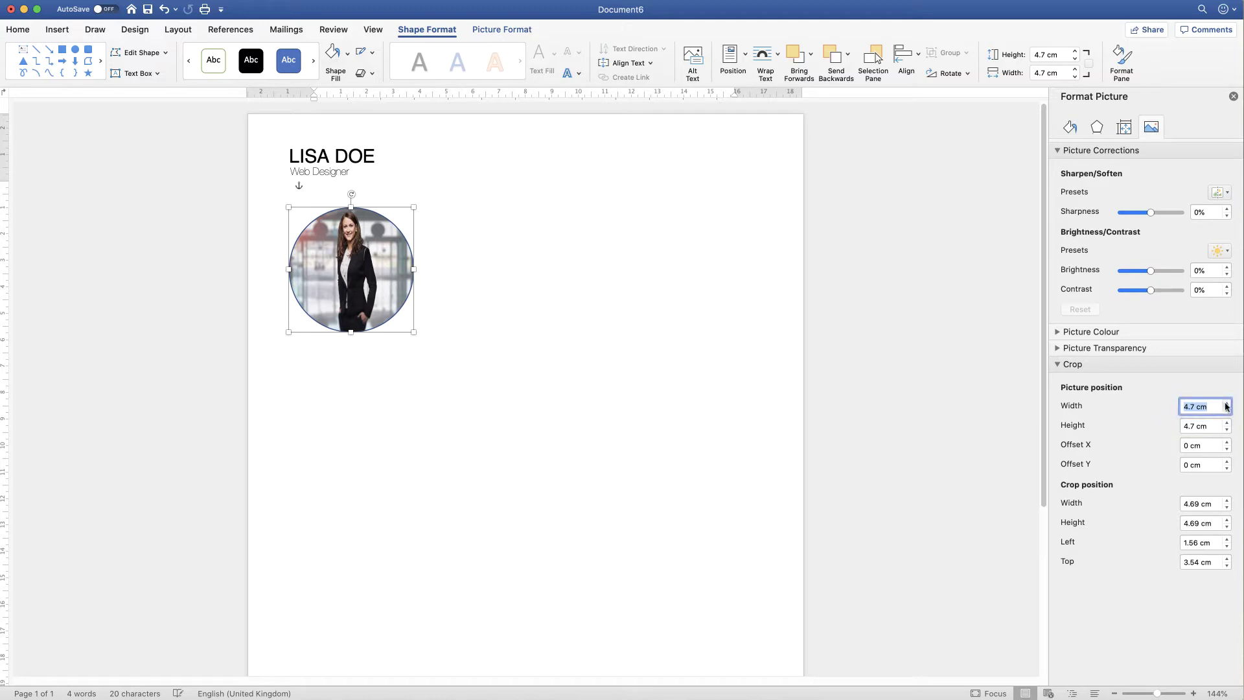
left_click(1226, 405)
left_click(1227, 404)
left_click(1226, 404)
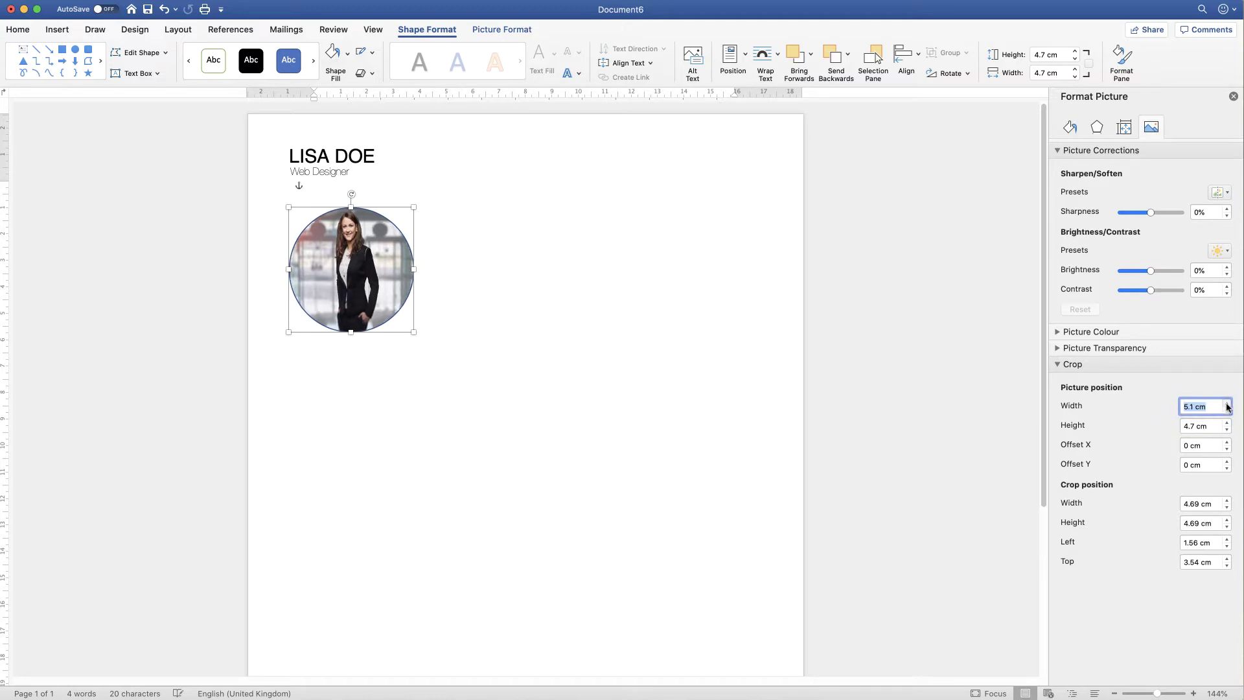
left_click(1226, 405)
left_click(1227, 404)
left_click(1227, 404)
left_click(1227, 403)
left_click(1226, 404)
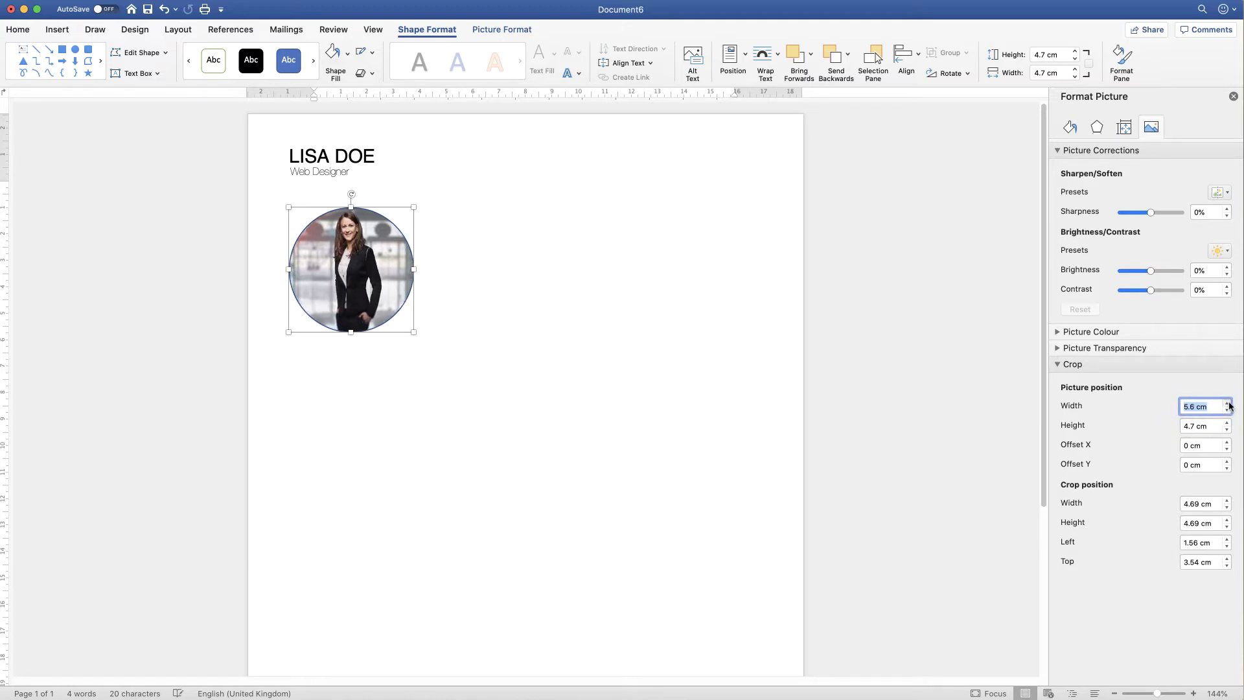
left_click(1227, 404)
left_click(1227, 403)
left_click(1226, 403)
left_click(1226, 404)
left_click(1227, 404)
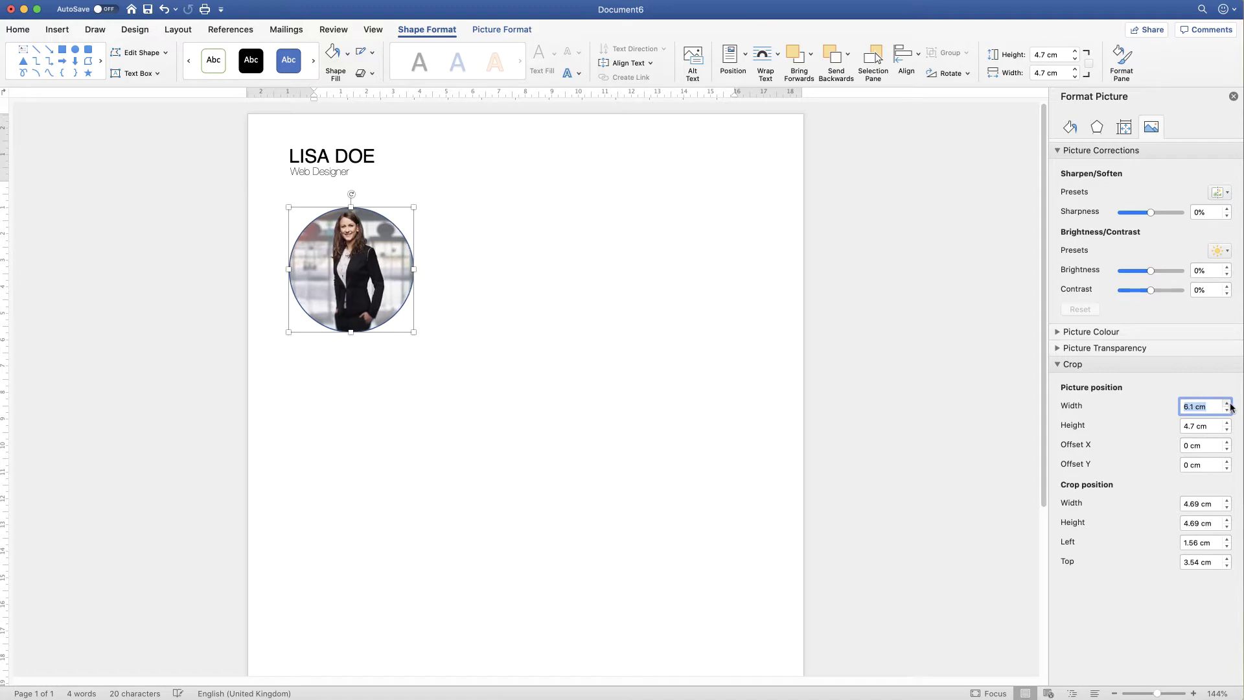
left_click(1227, 404)
left_click(1226, 404)
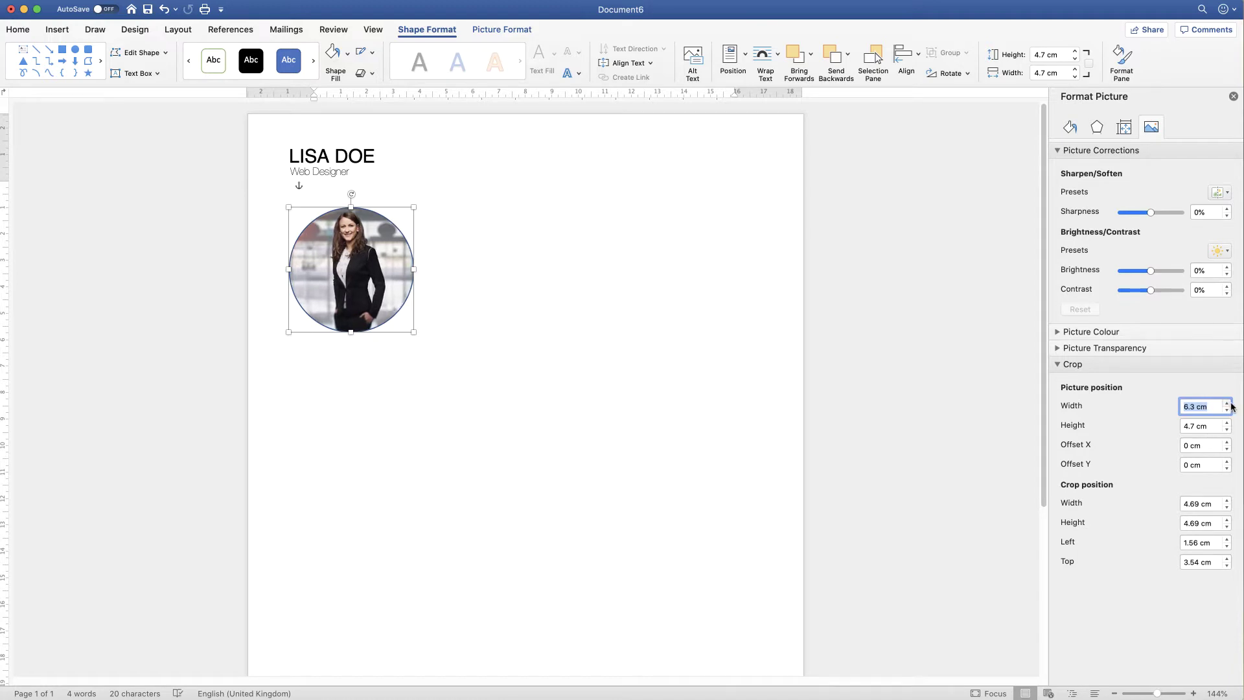
type("7")
key("Return")
type("12")
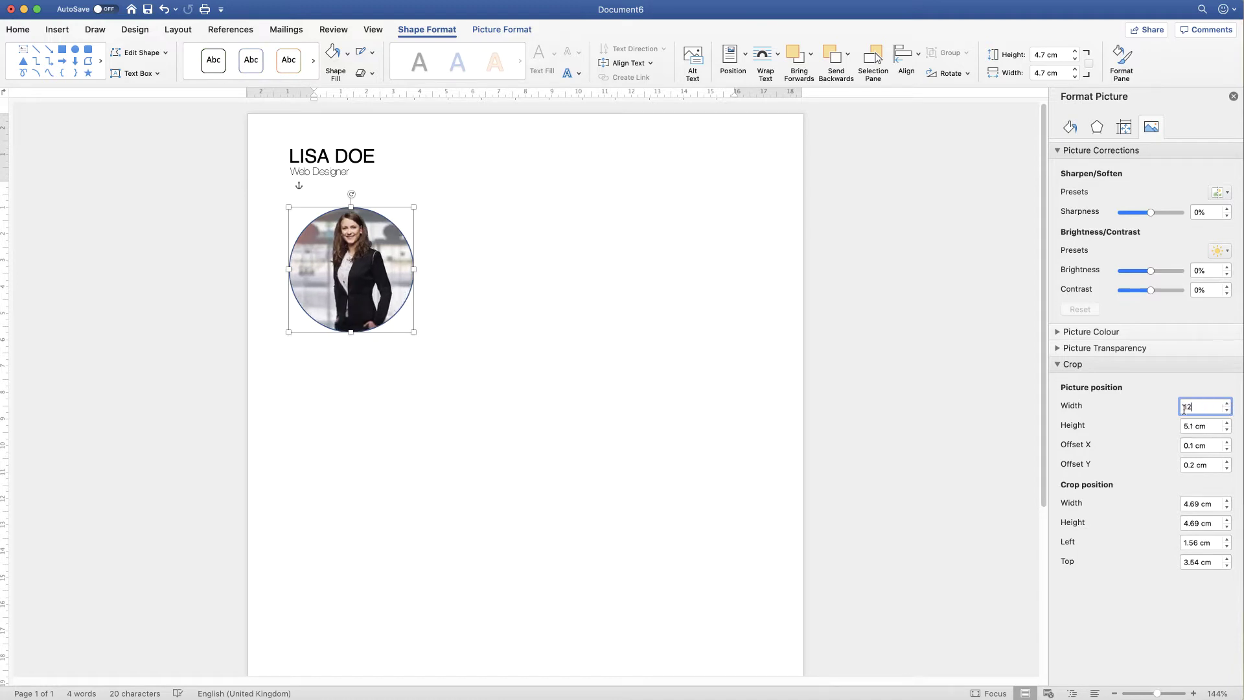
key("Return")
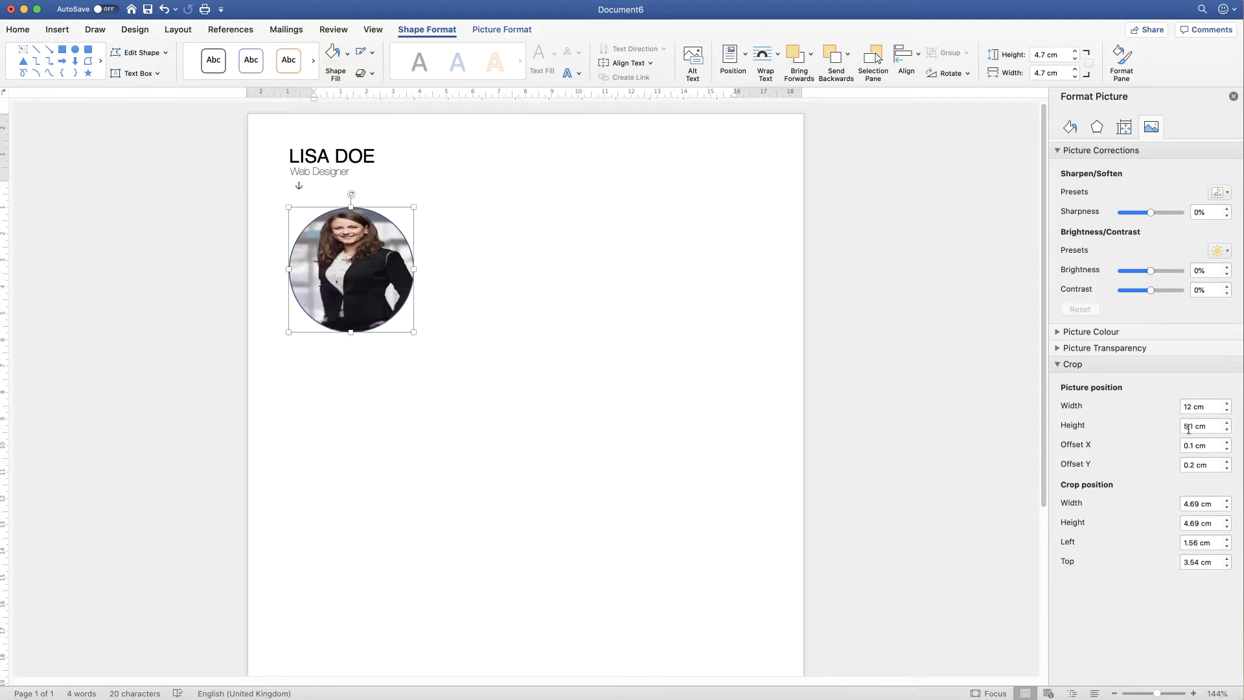
Set the cropped picture's height to 7.1 cm and vertical offset to 1.2 cm
left_click_drag(1194, 427, 1183, 428)
type("7")
left_click(1227, 423)
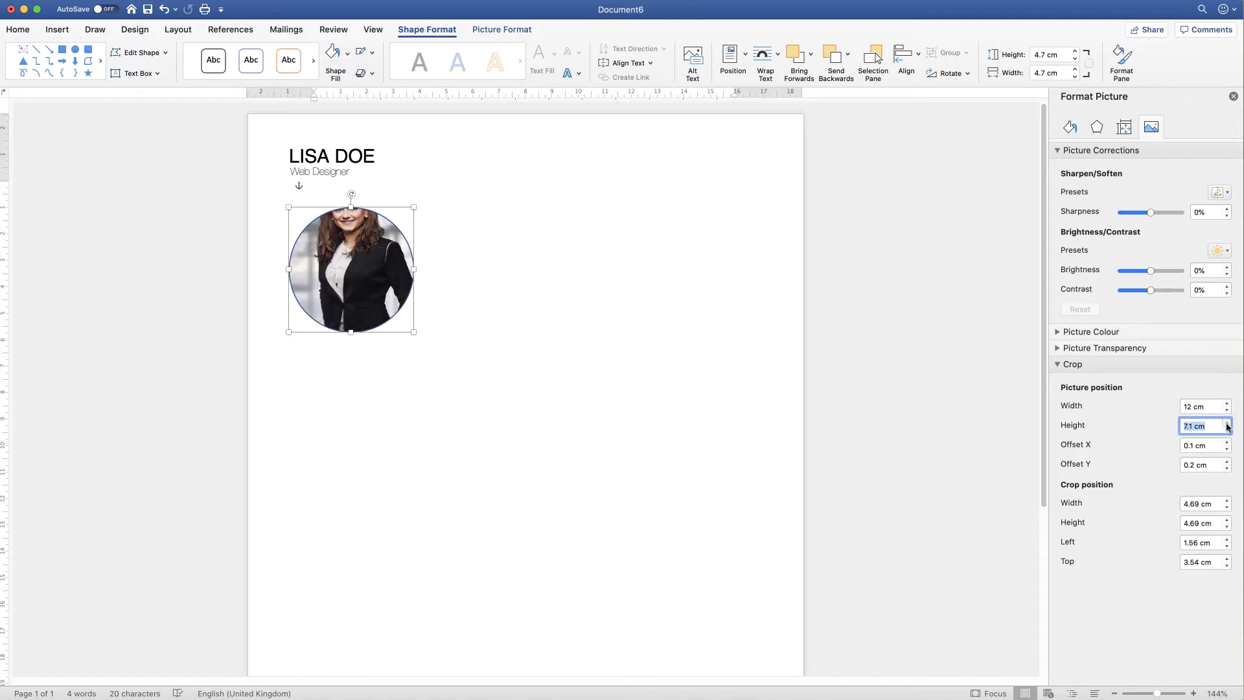
left_click(1226, 461)
left_click(1226, 462)
left_click(1227, 461)
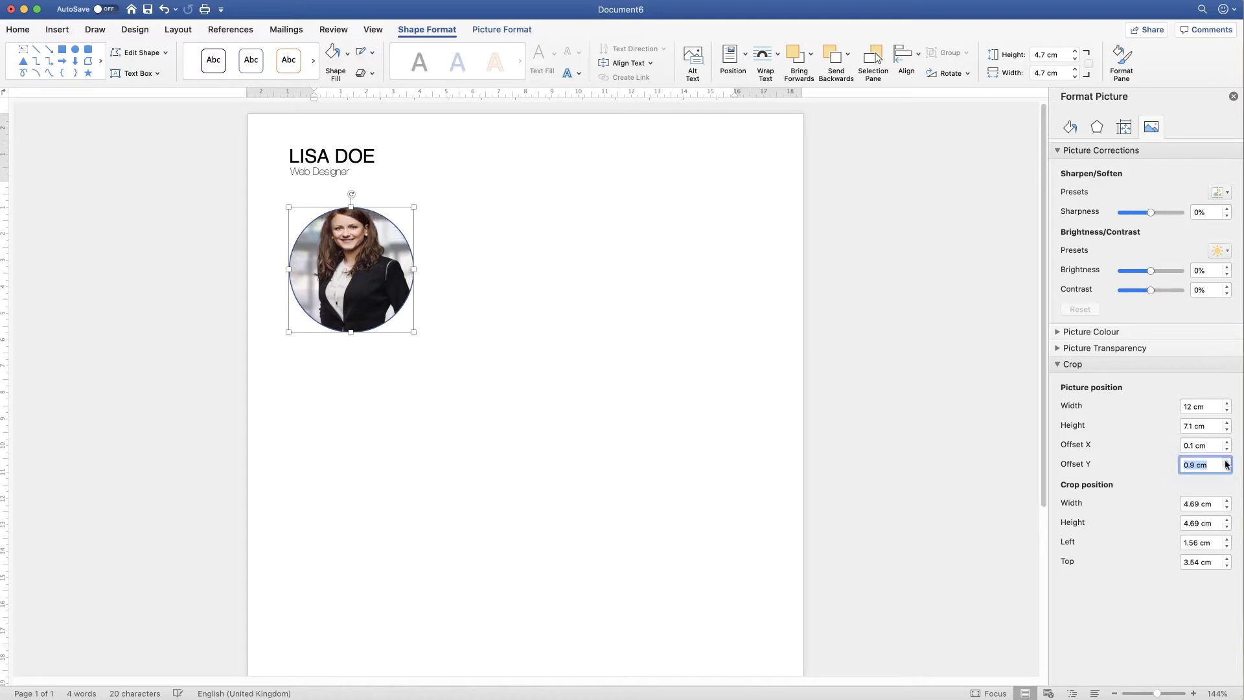
left_click(1226, 462)
left_click(1226, 462)
left_click(1227, 462)
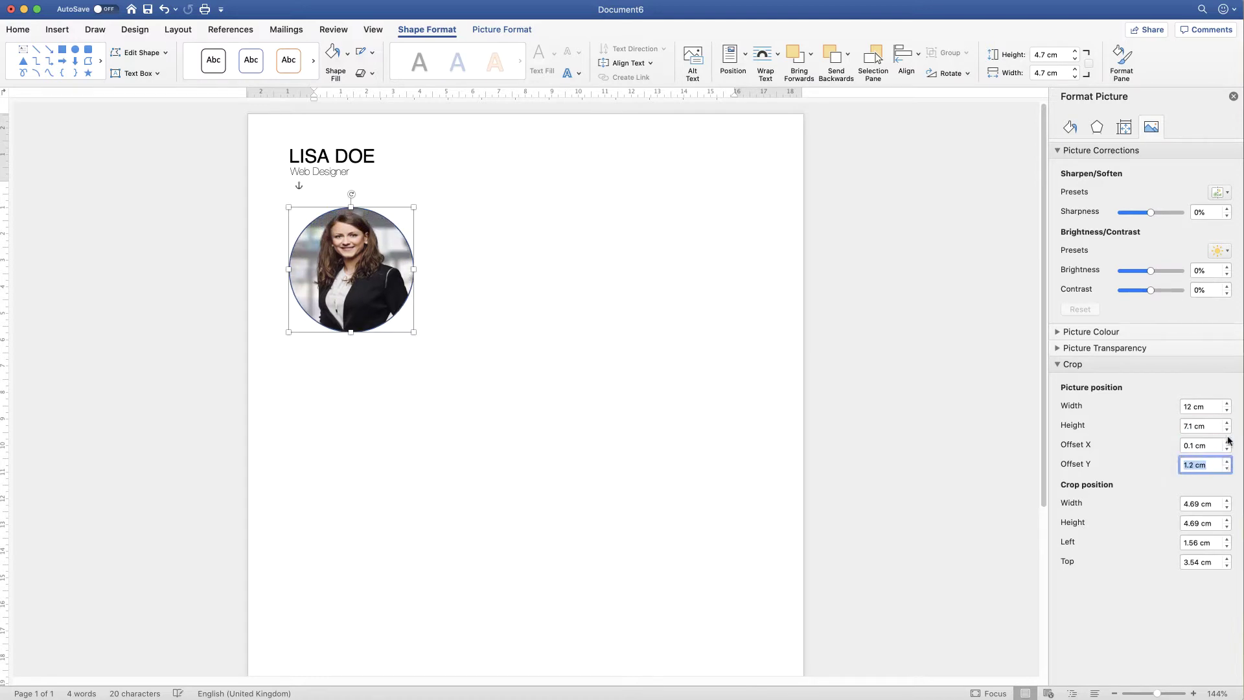
left_click(1226, 432)
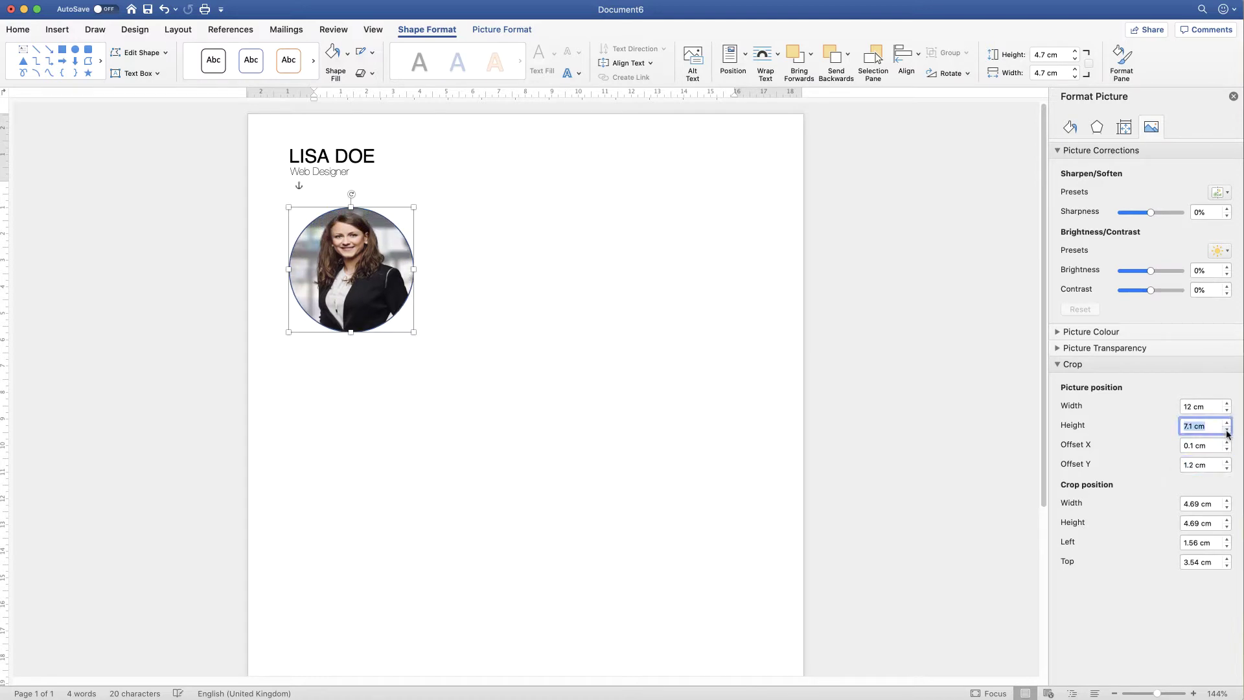
left_click(1227, 430)
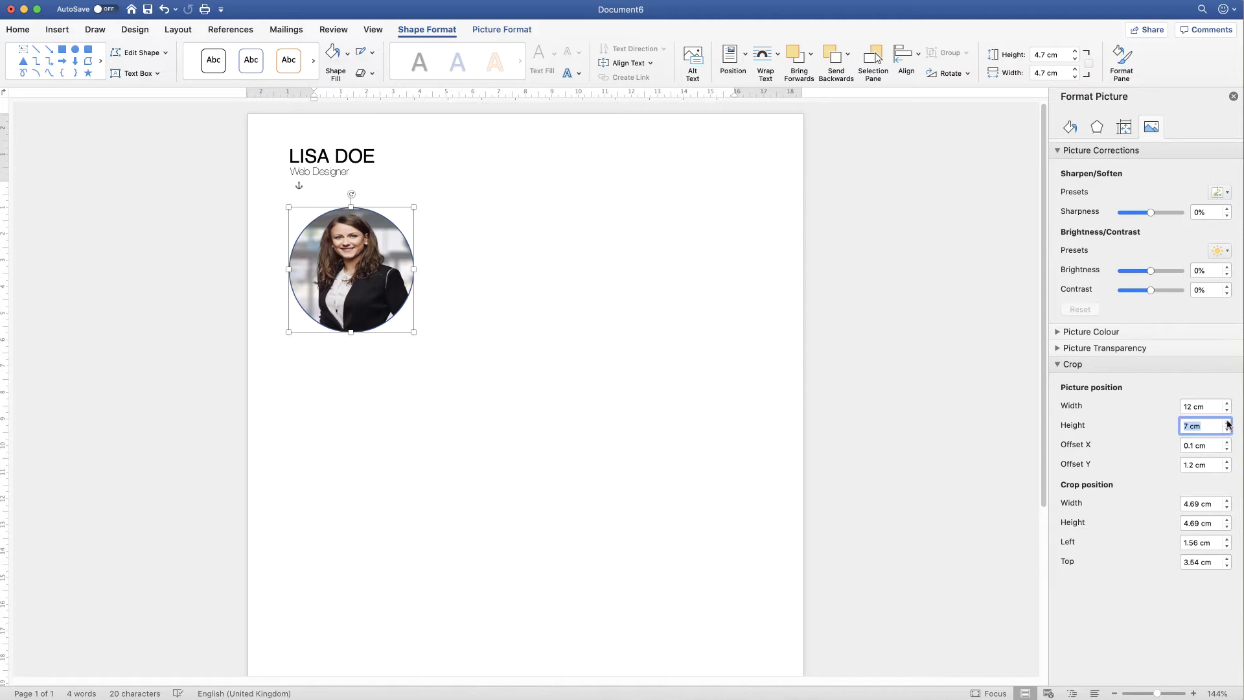
left_click(1226, 421)
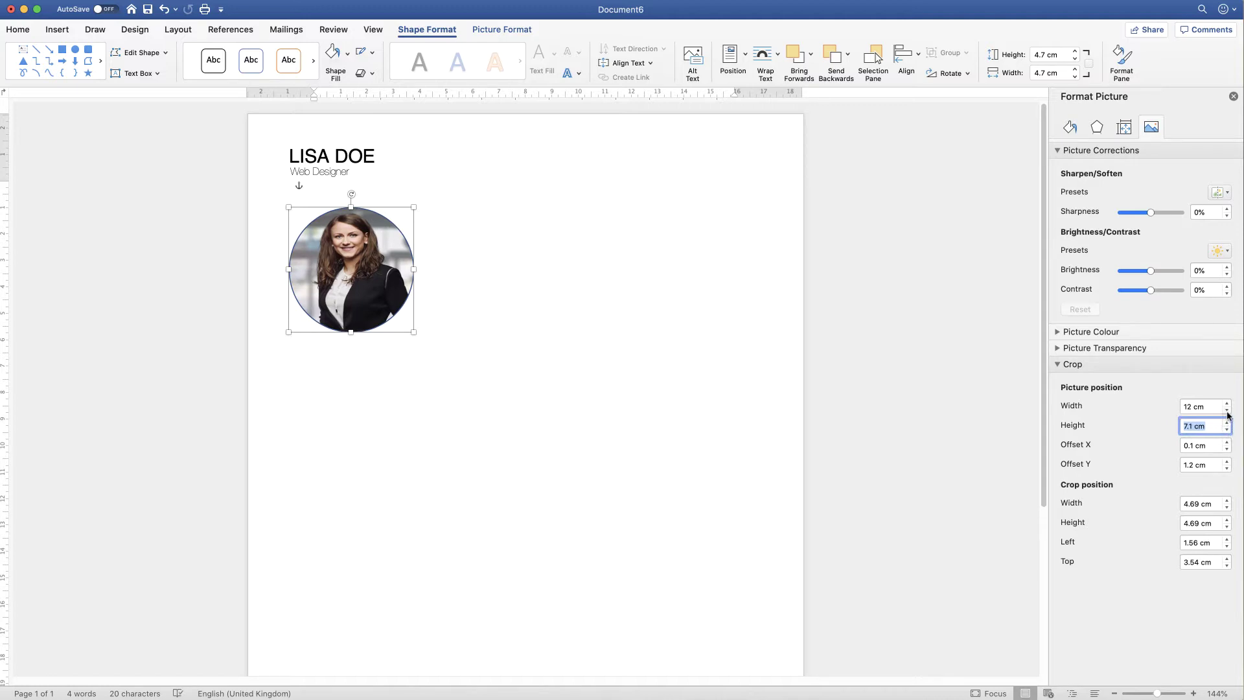
Reduce the cropped picture's width to 10.2 cm
left_click(1226, 414)
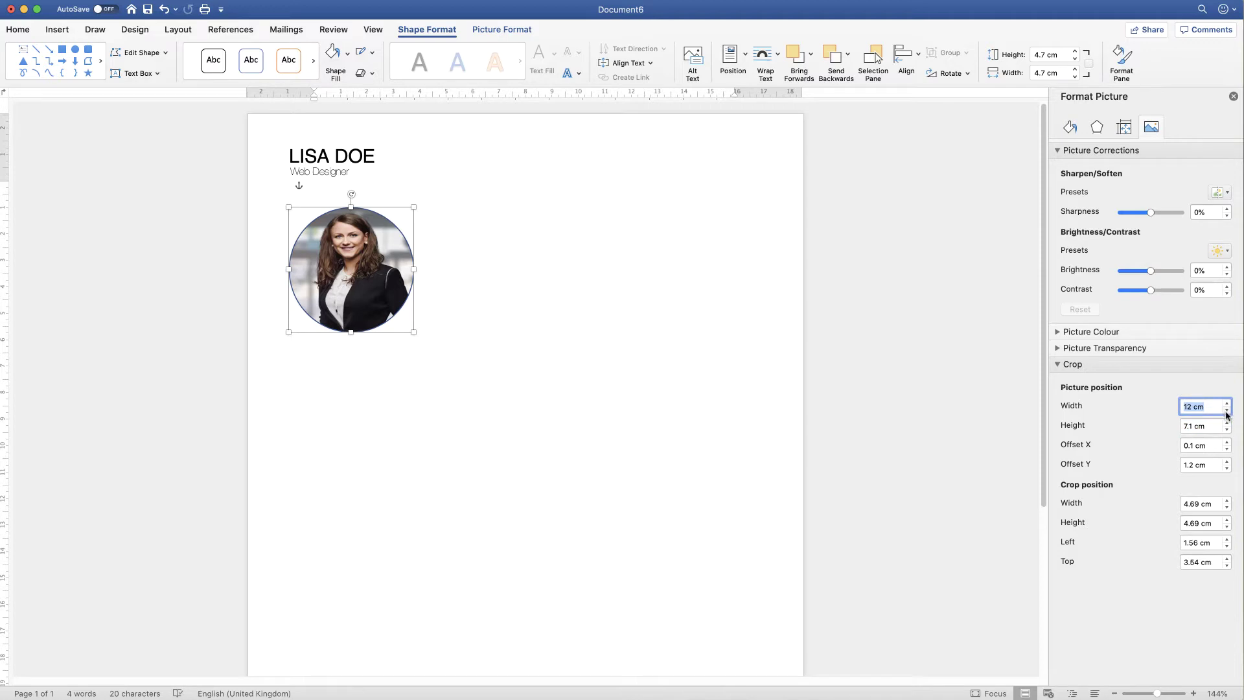
left_click(1226, 413)
left_click(1226, 414)
left_click(1227, 414)
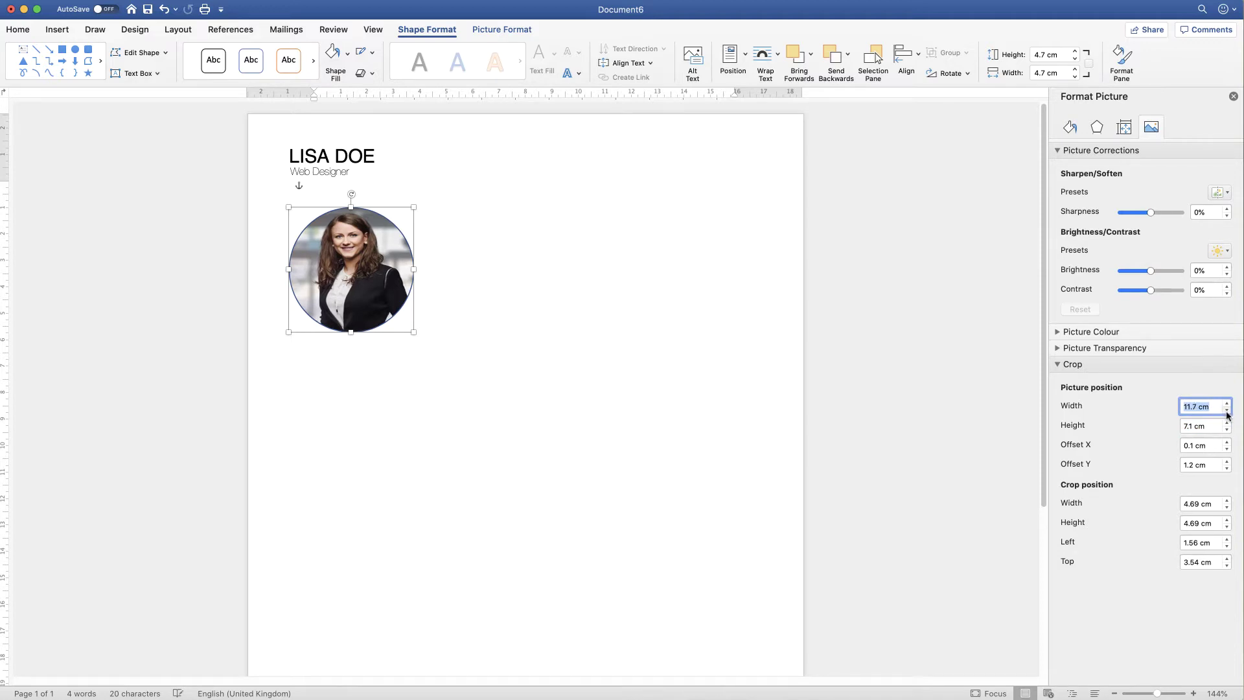
left_click(1226, 413)
left_click(1227, 413)
left_click(1227, 413)
left_click(1226, 413)
left_click(1226, 413)
left_click(1226, 414)
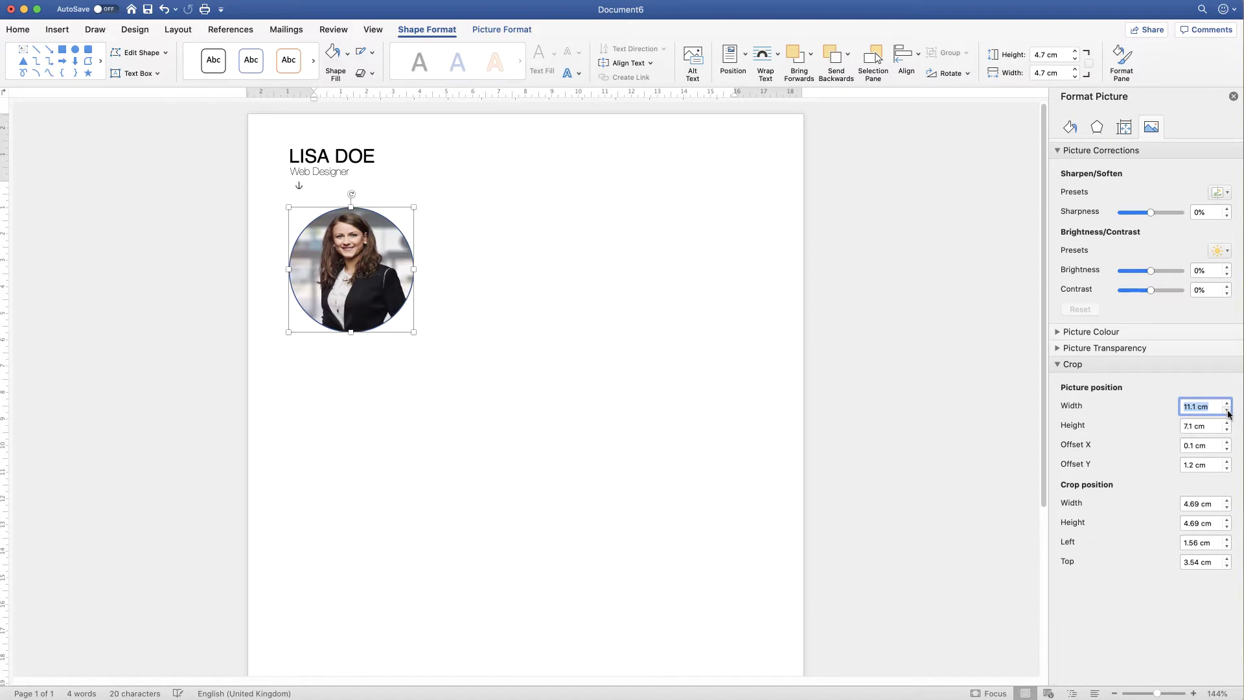
left_click(1226, 414)
left_click(1226, 413)
left_click(1226, 414)
left_click(1227, 413)
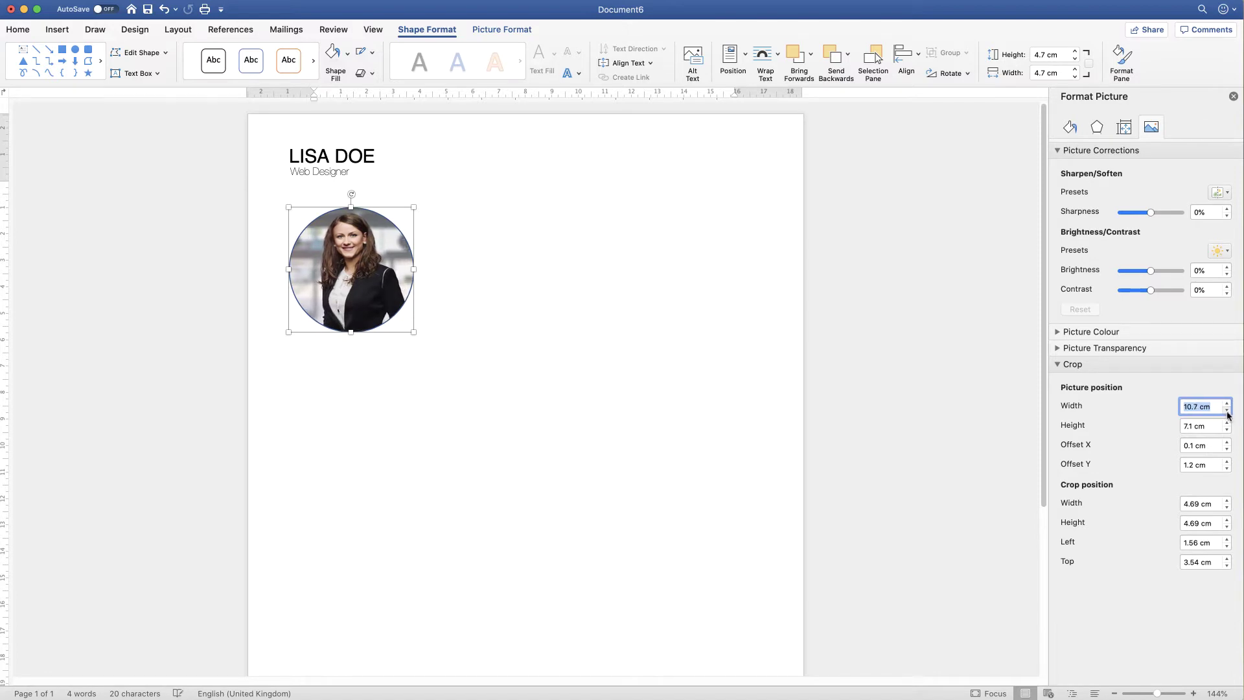
left_click(1227, 414)
left_click(1227, 414)
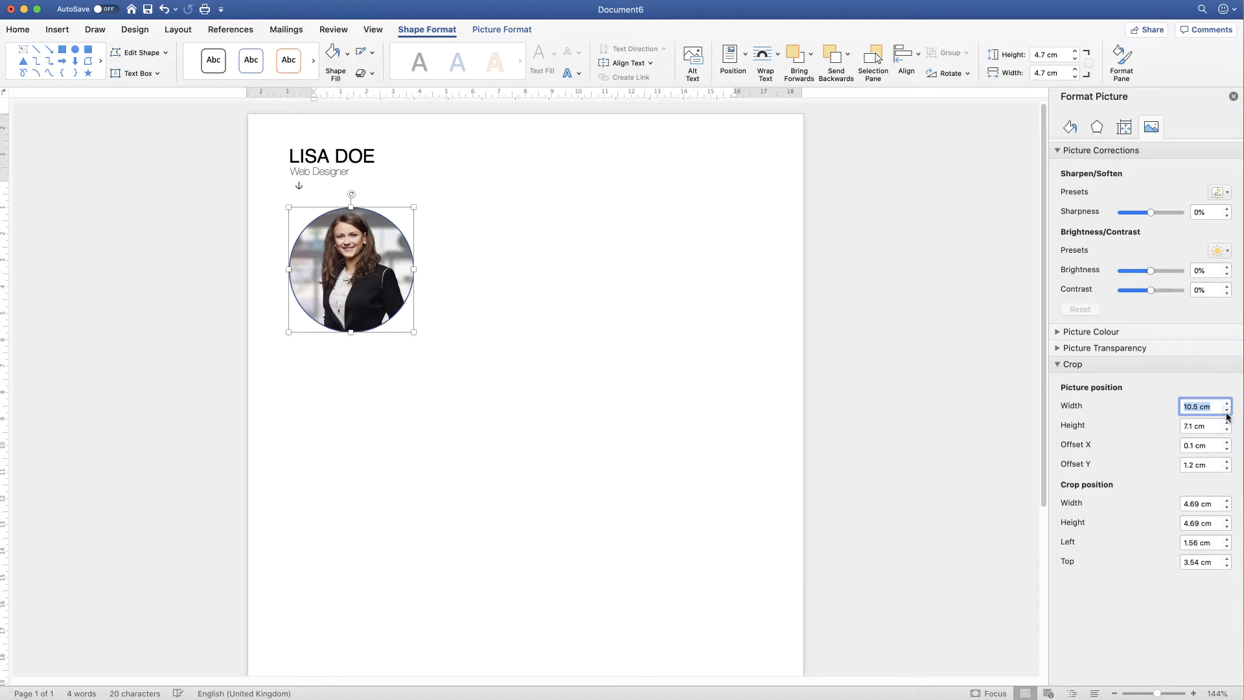
left_click(1226, 413)
left_click(1227, 413)
left_click(1226, 414)
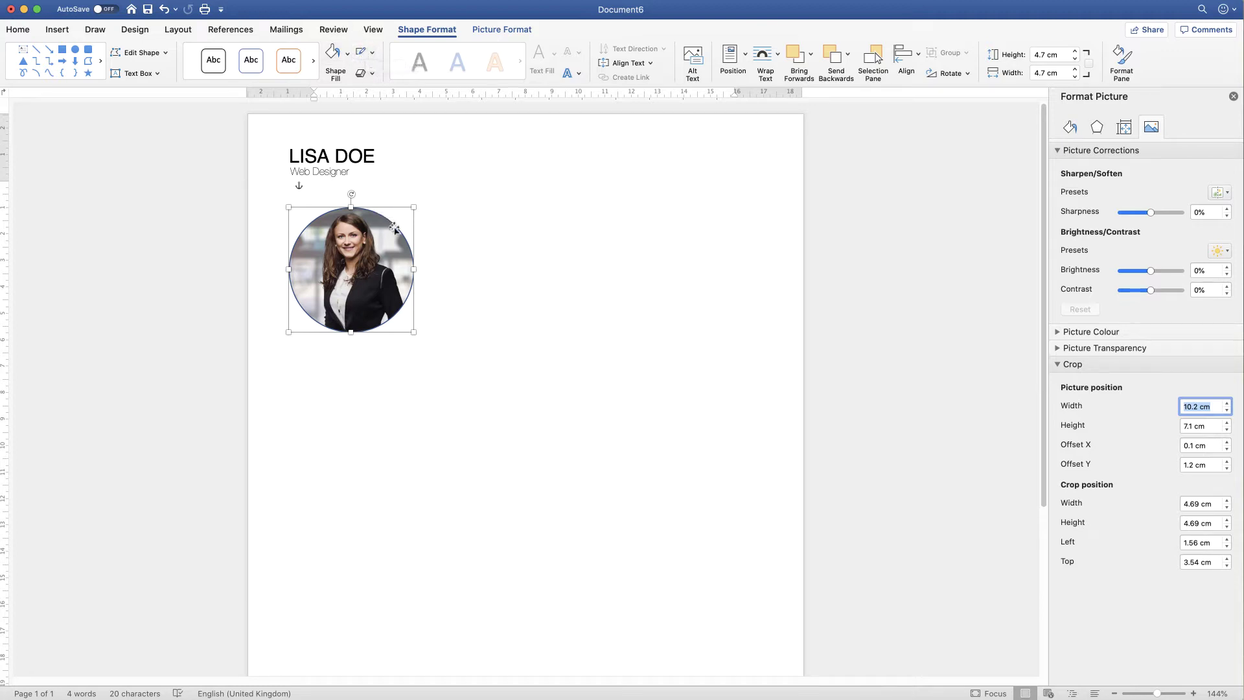
Remove the circular photo's outline and move it up just beneath the subtitle
left_click(373, 54)
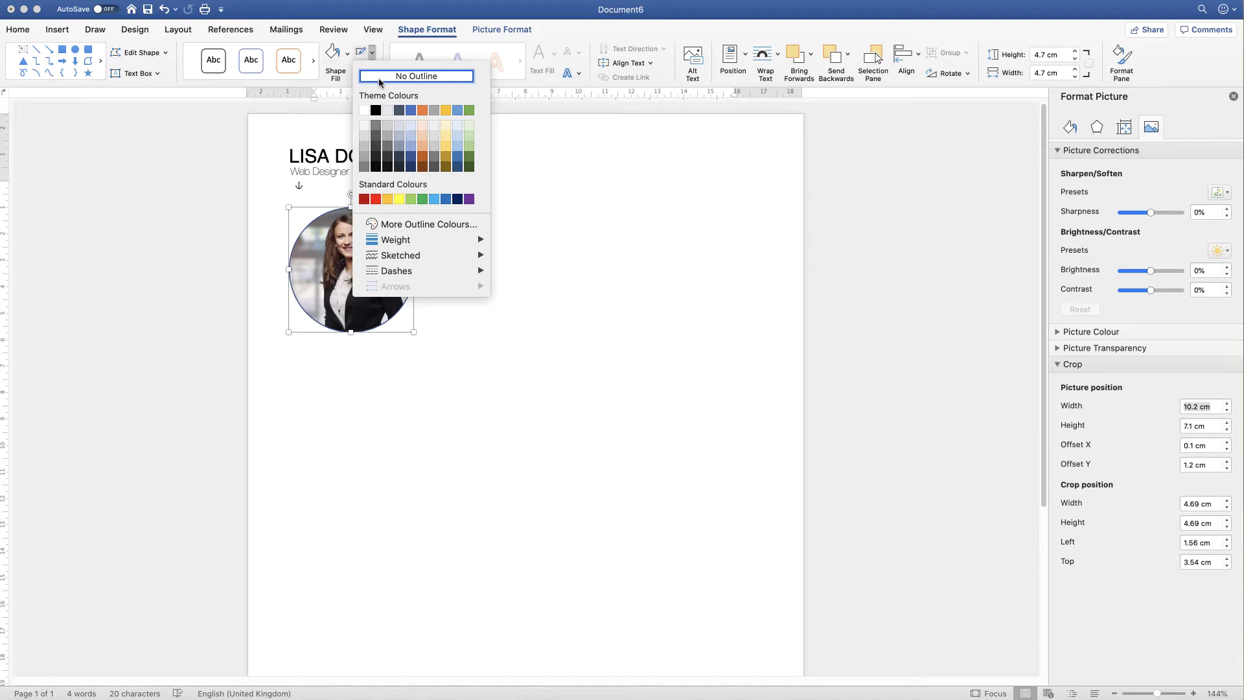
left_click(378, 78)
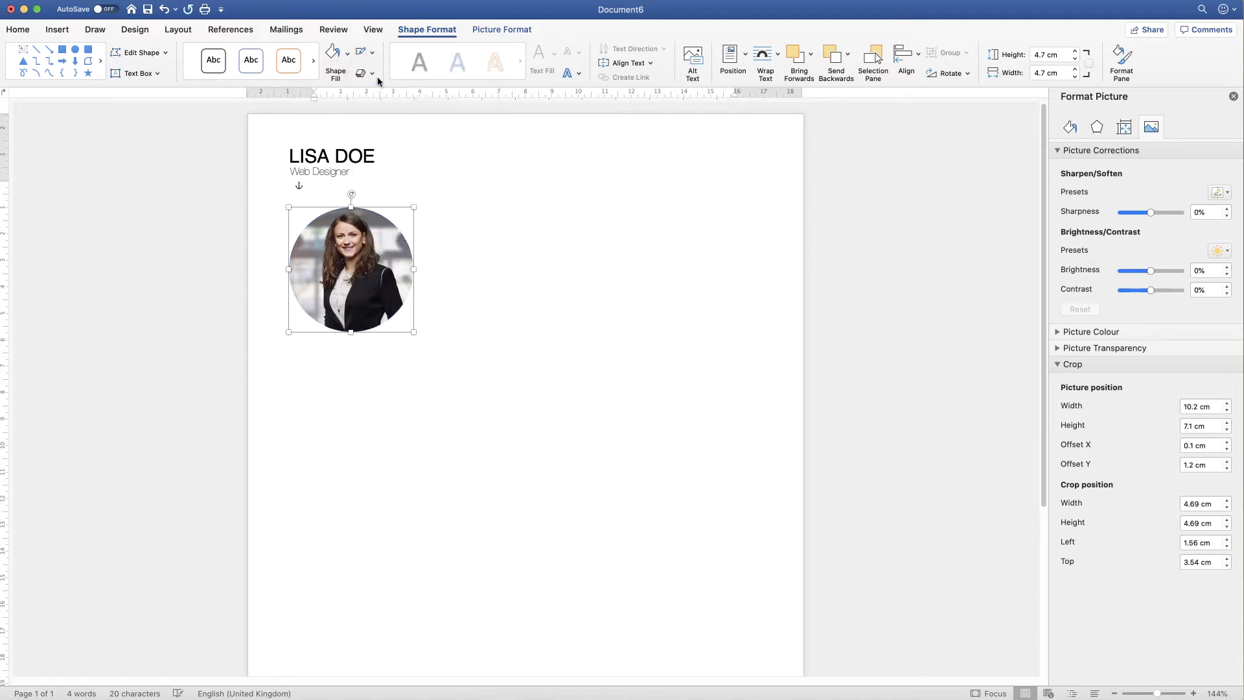
left_click(465, 277)
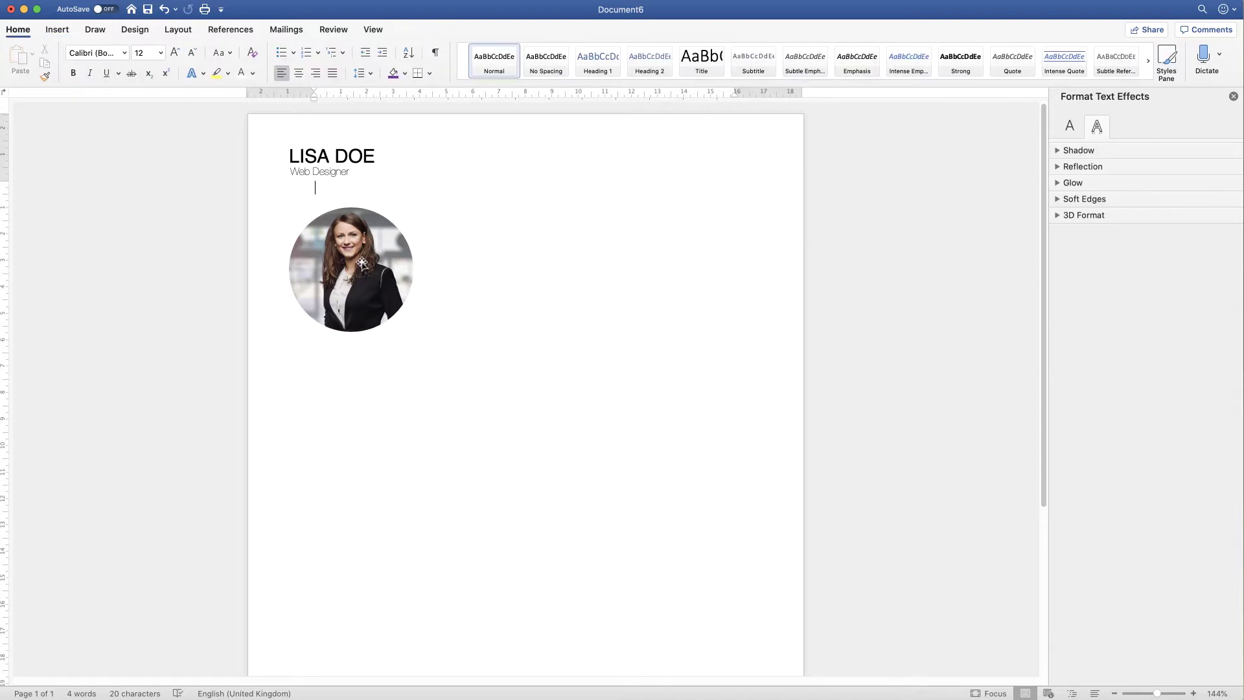
left_click(360, 264)
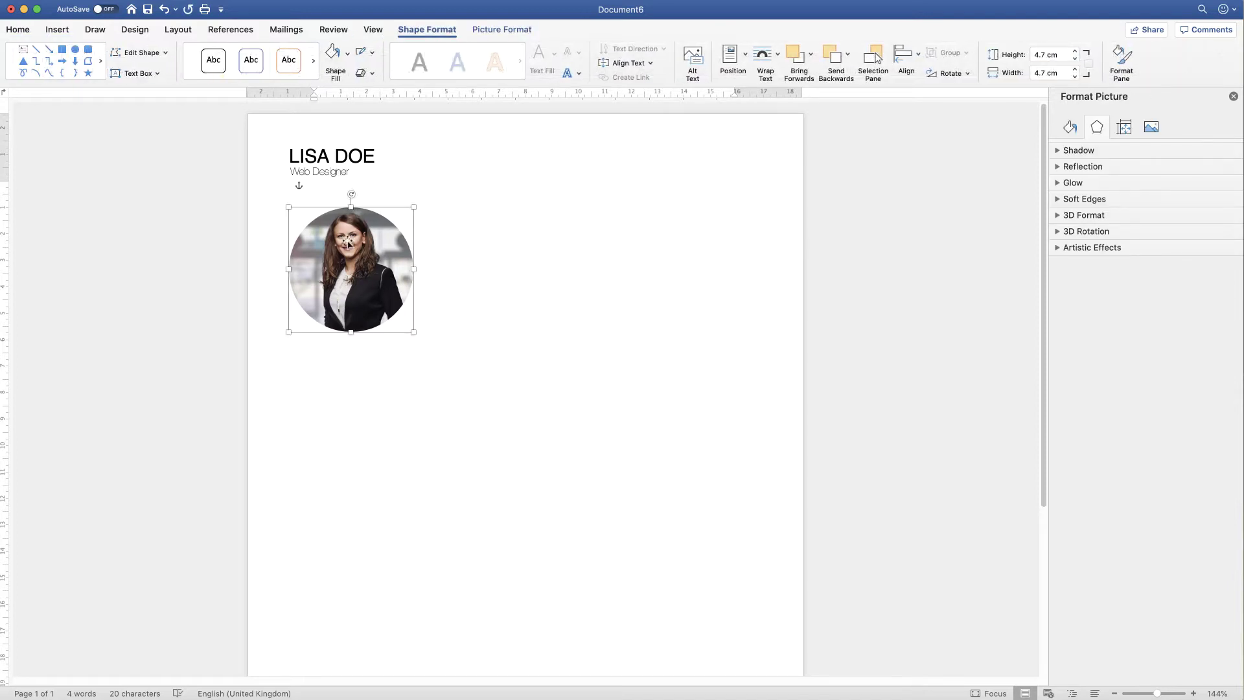
left_click_drag(349, 242, 348, 226)
Centre-align the LISA DOE heading and Web Designer subtitle with the round photo
left_click(335, 174, "ctrl")
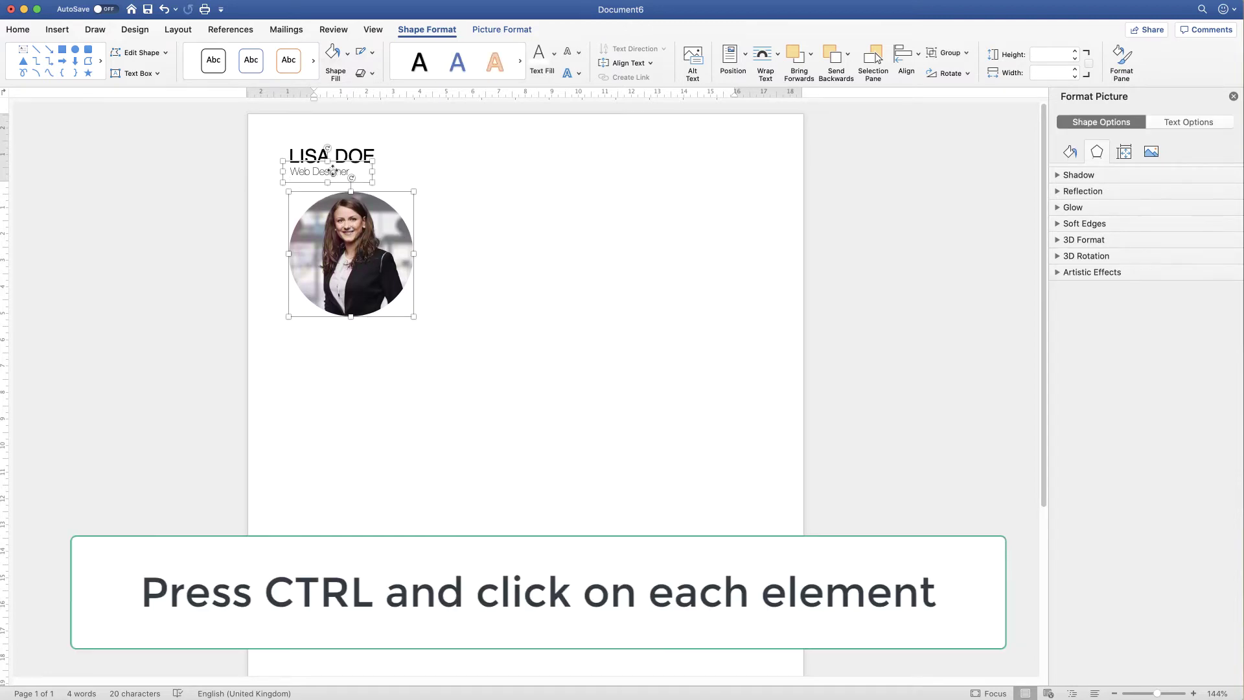
left_click(373, 153, "ctrl")
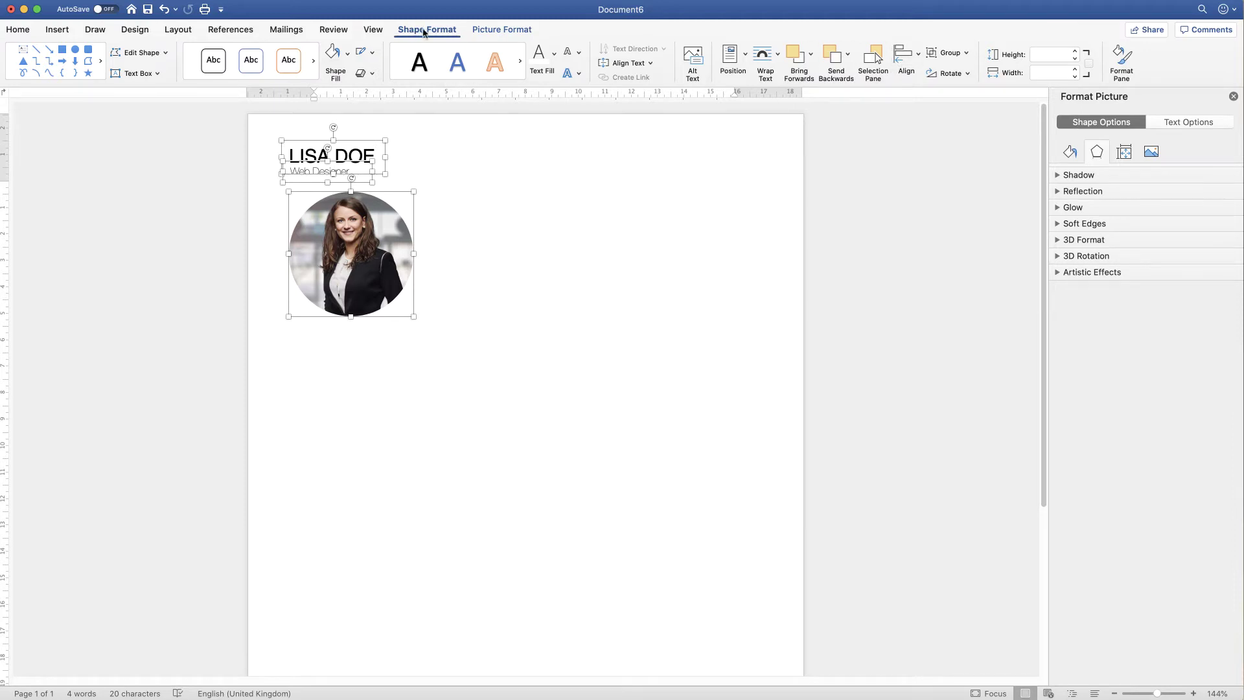
left_click(917, 60)
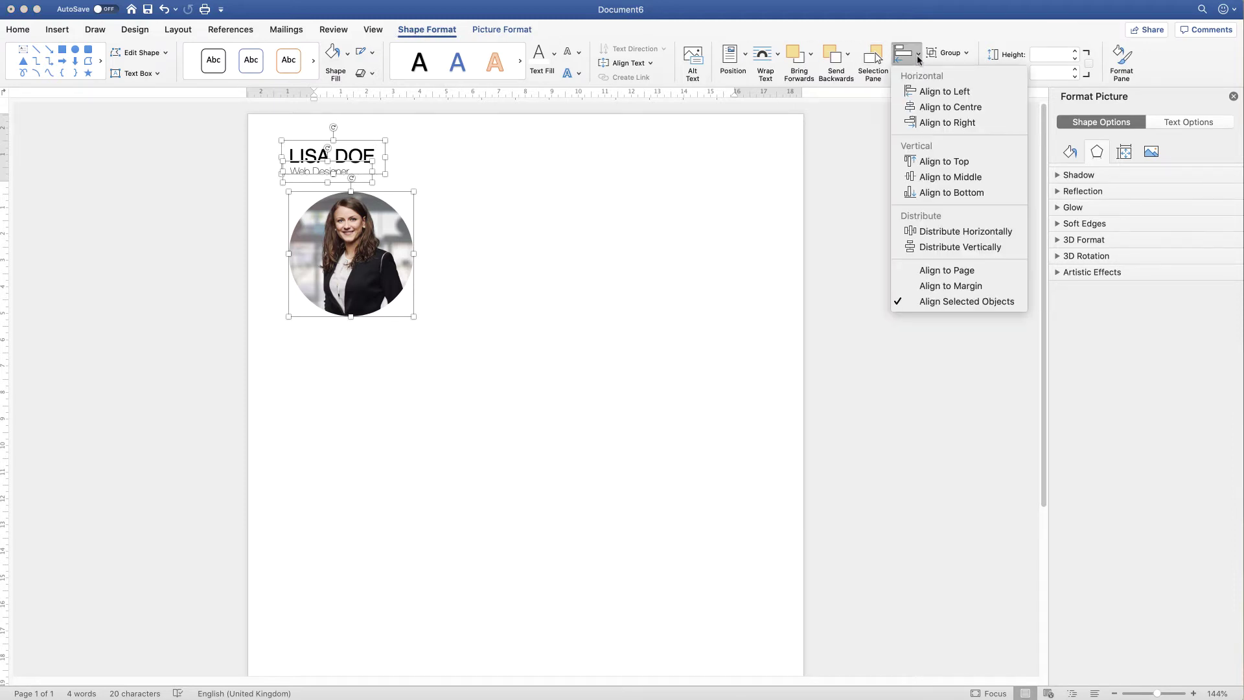
left_click(933, 109)
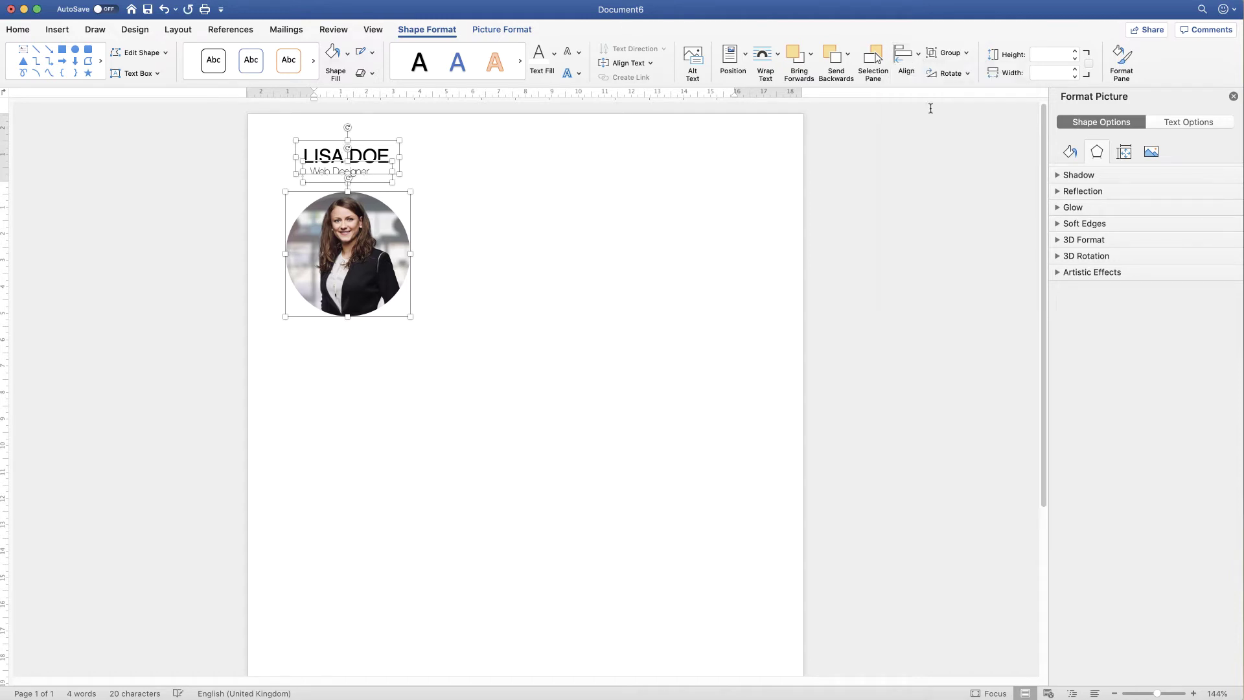
left_click(447, 228)
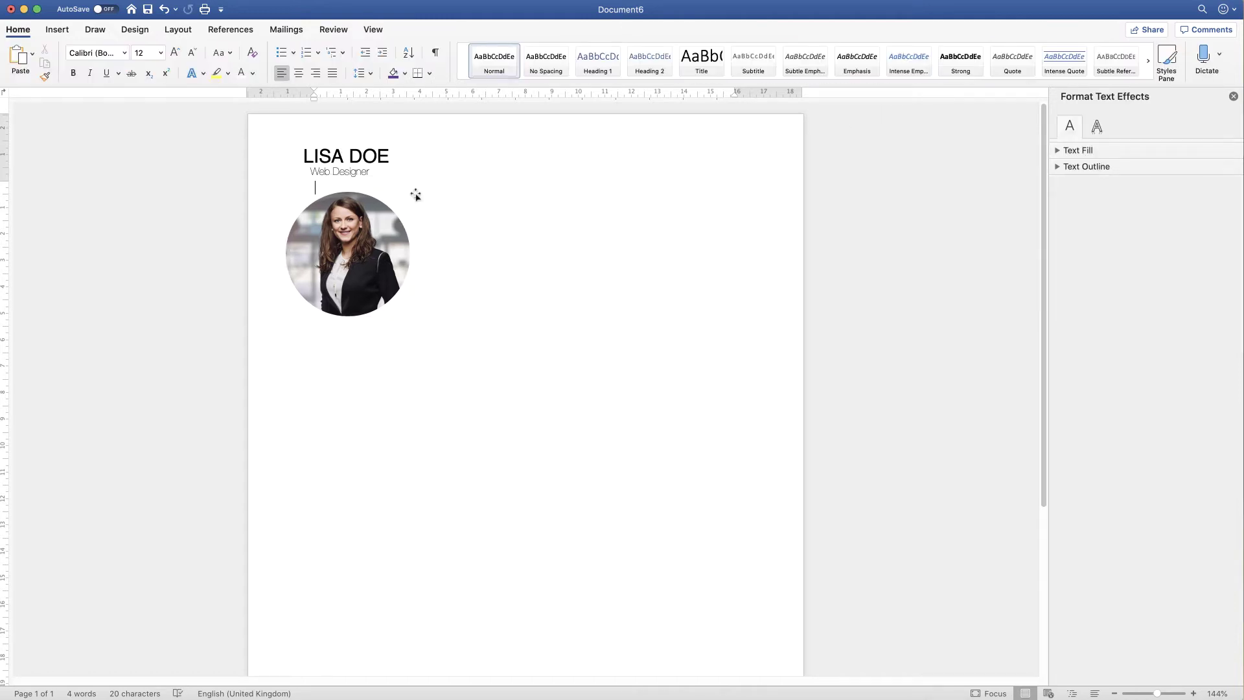
left_click(355, 175)
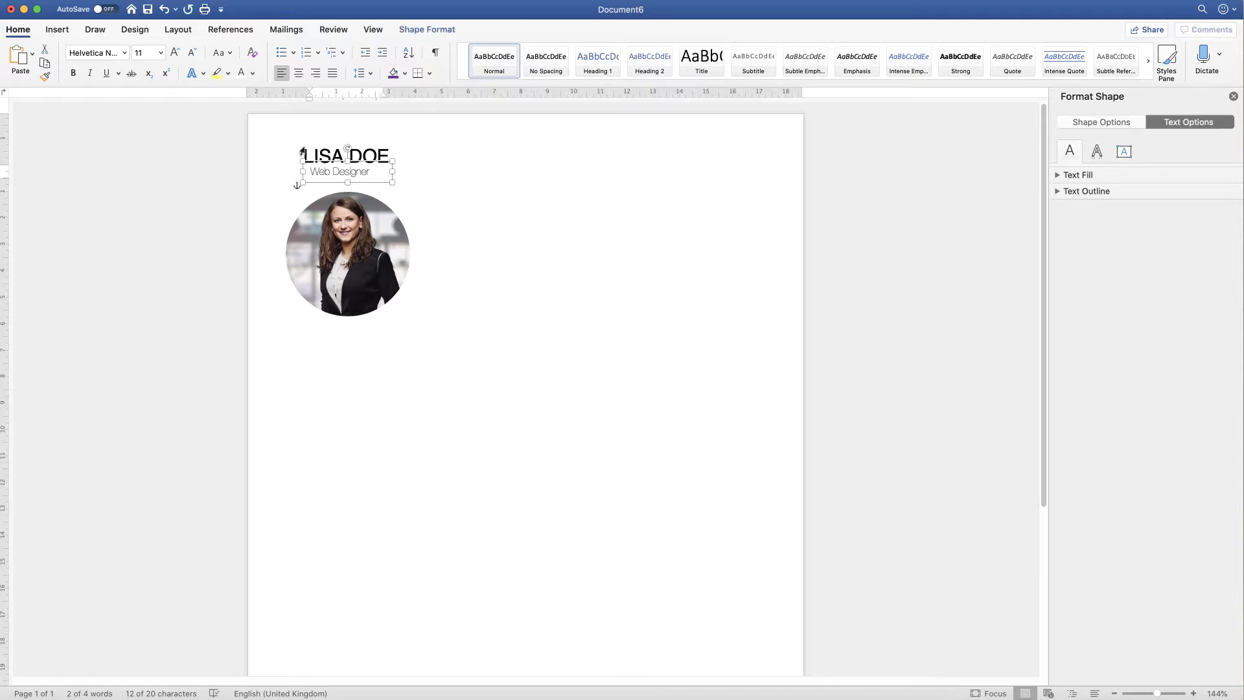
Duplicate the Web Designer text box below the photo and paste in '223 Your Address, City, Country'
left_click(45, 63)
left_click(20, 60)
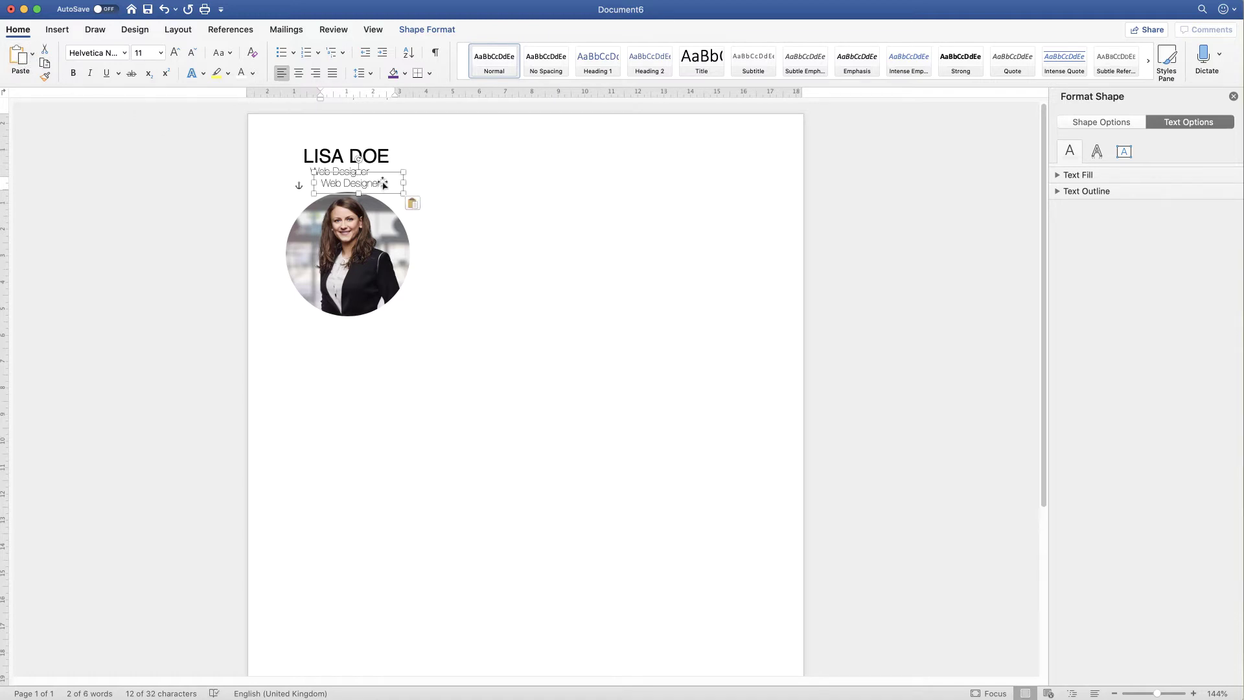
left_click_drag(385, 184, 371, 336)
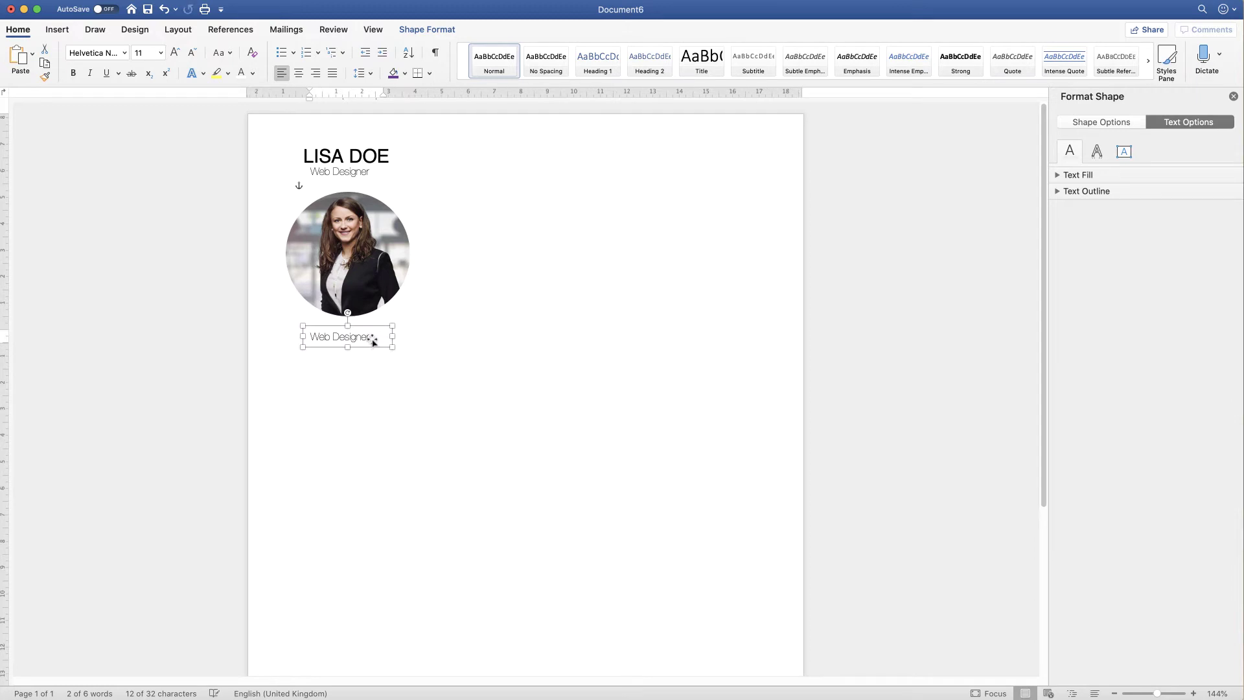
left_click(375, 340)
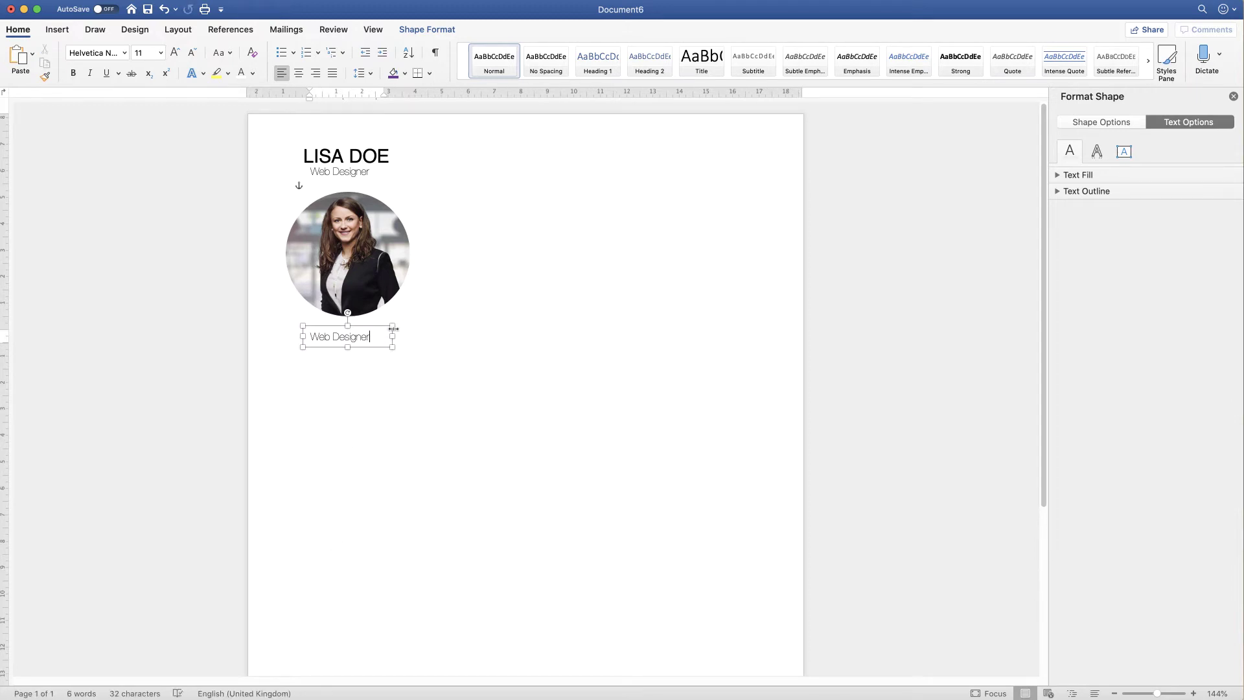
left_click_drag(366, 336, 311, 337)
key("super+v")
left_click_drag(392, 348, 411, 374)
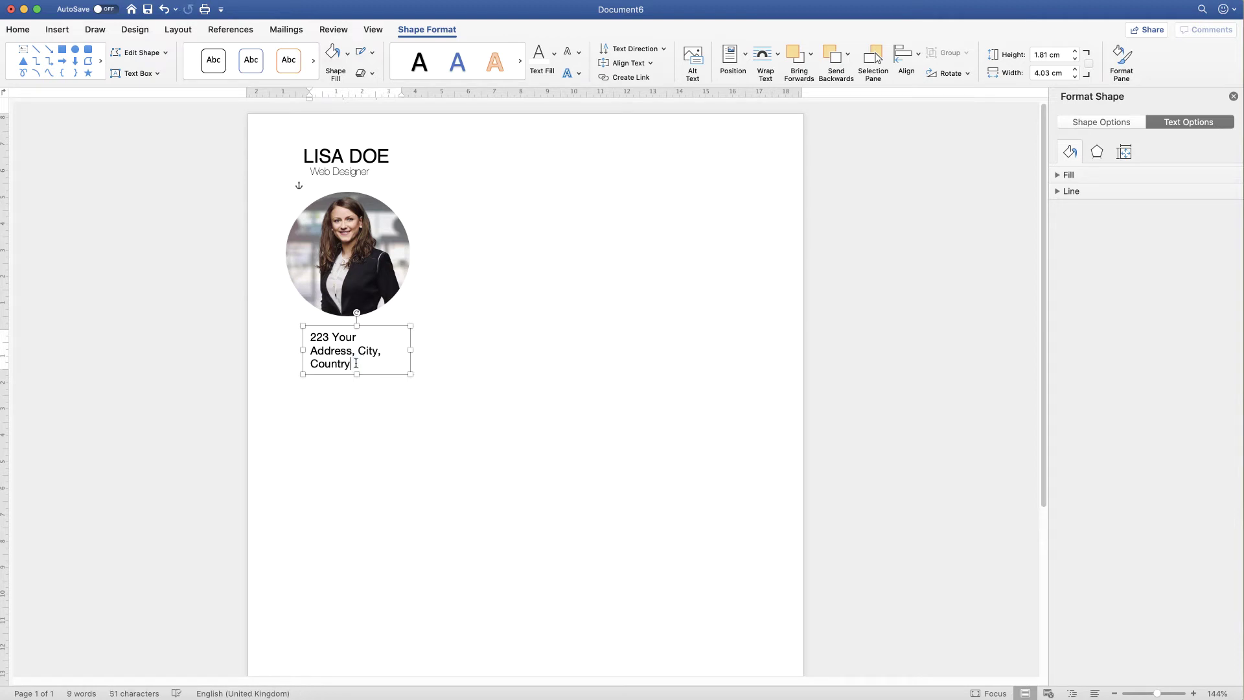
Set the address text to Helvetica Neue UltraLight and fit the box under the photo
left_click_drag(356, 366, 305, 331)
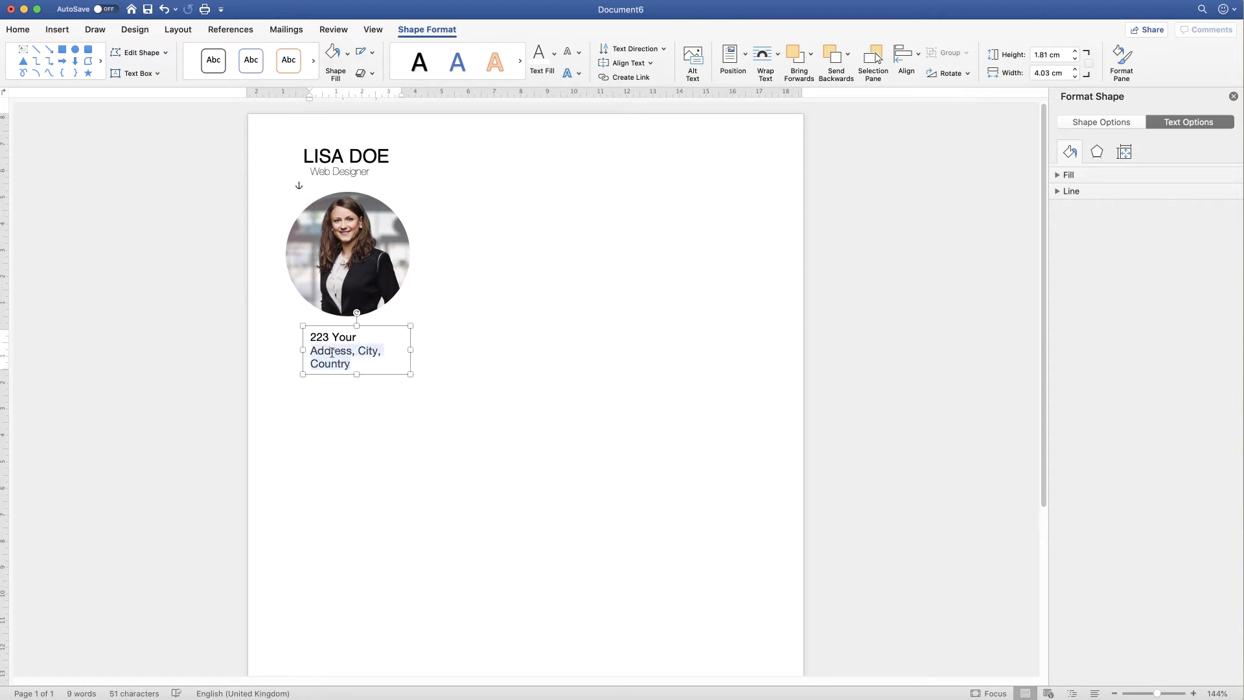
left_click(18, 30)
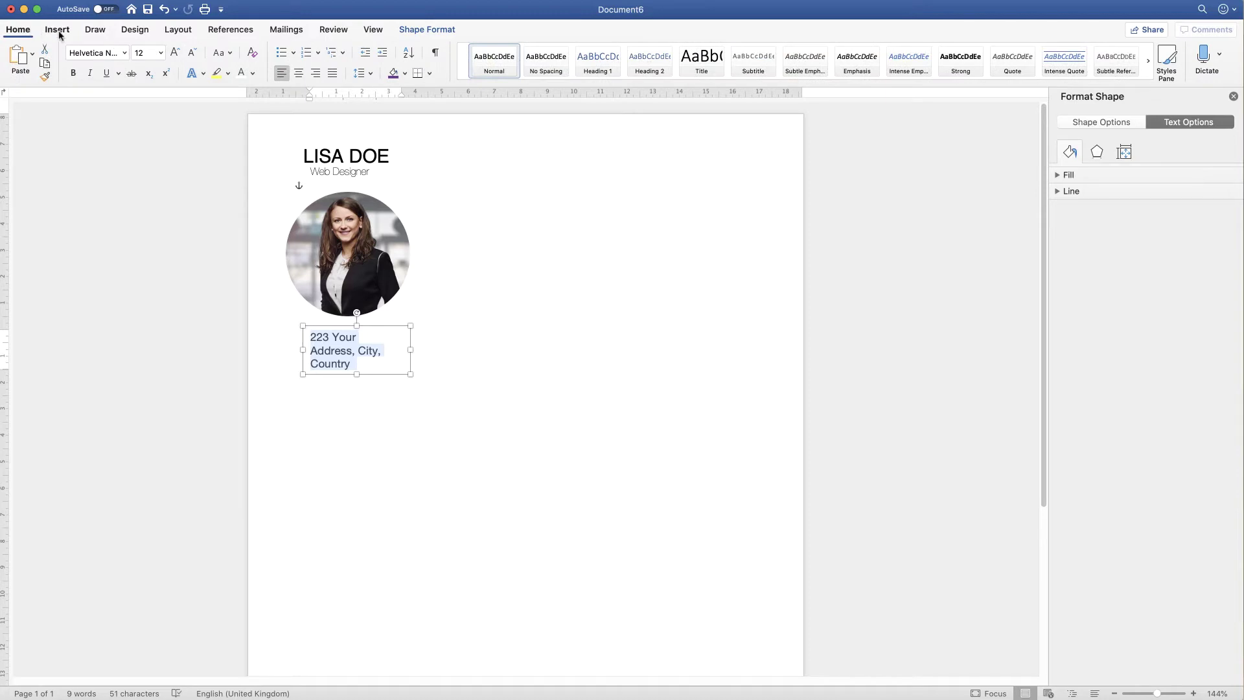
left_click(126, 55)
mouse_move(126, 157)
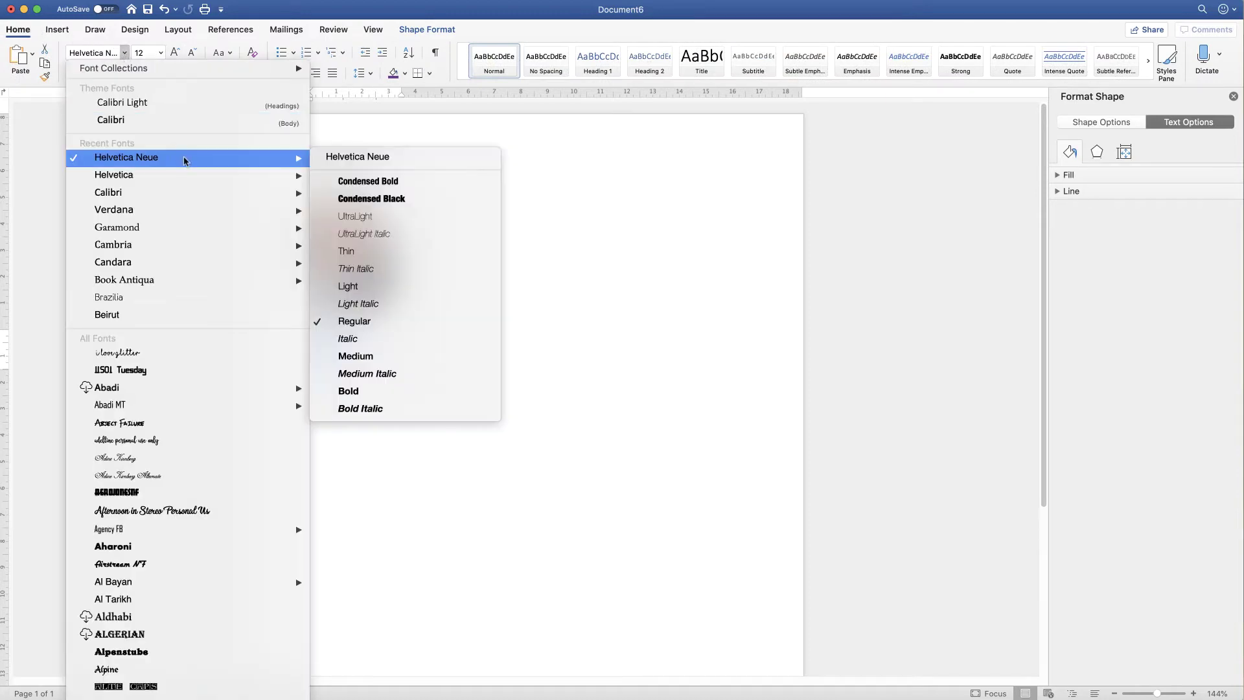
left_click(357, 218)
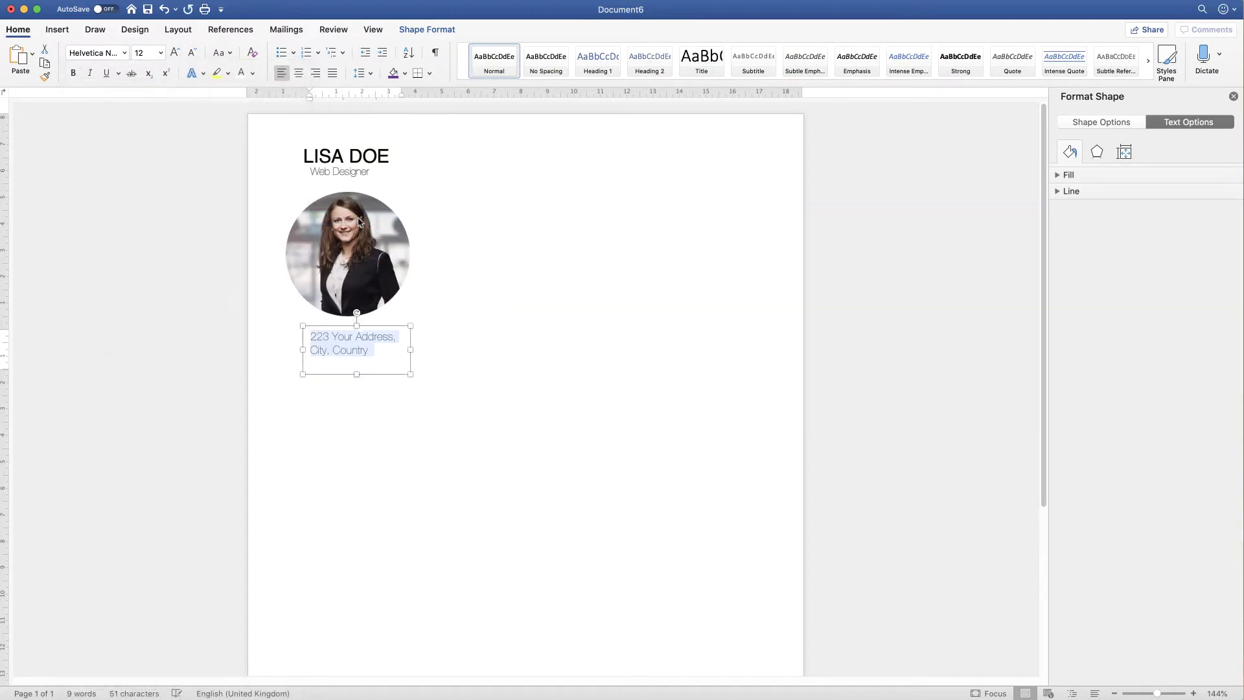
left_click_drag(357, 374, 361, 365)
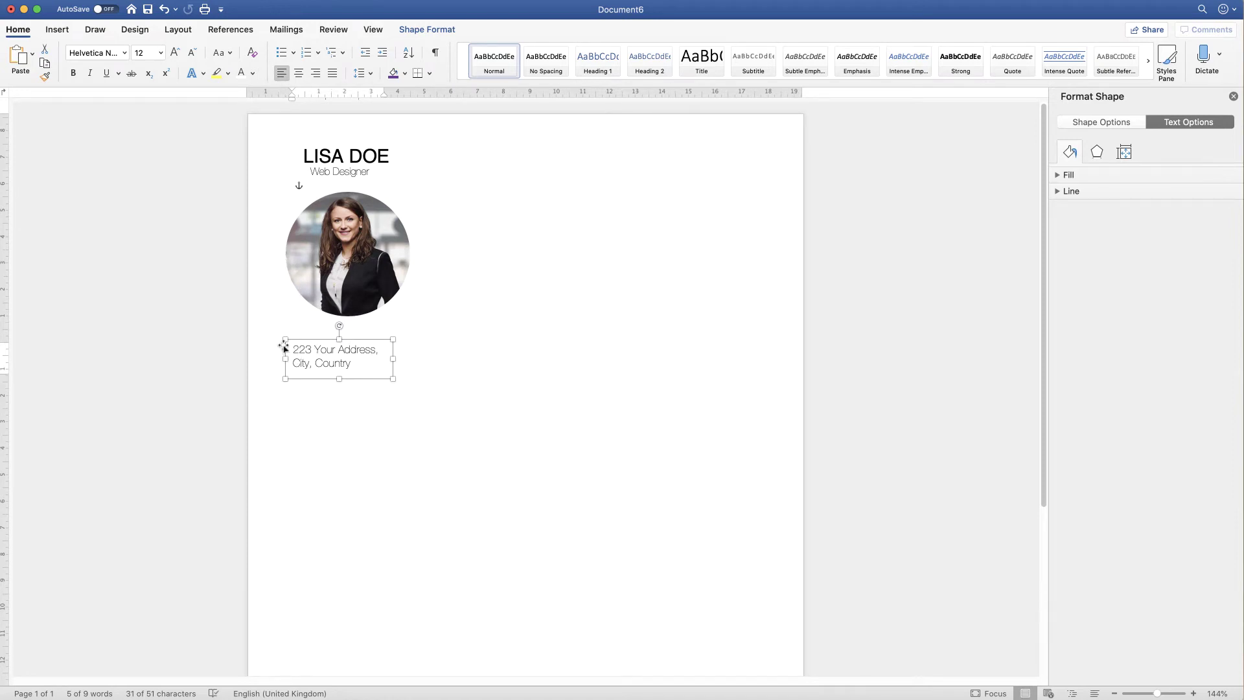
left_click_drag(311, 360, 305, 362)
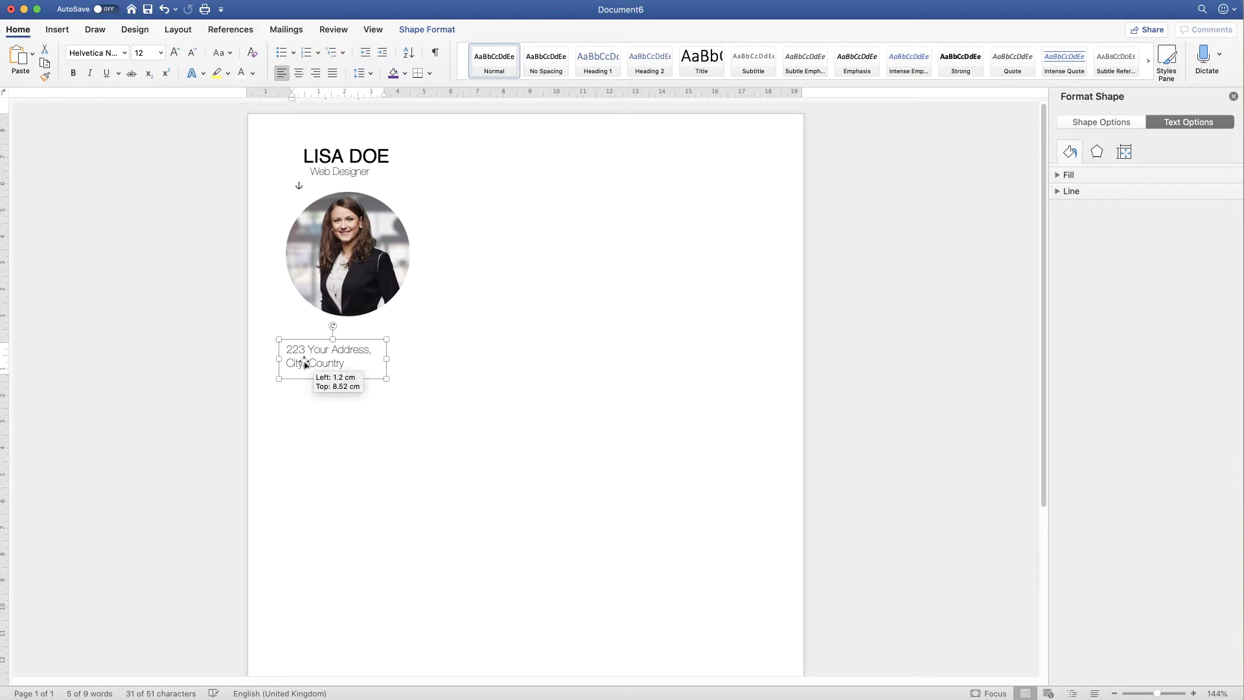
left_click(361, 408)
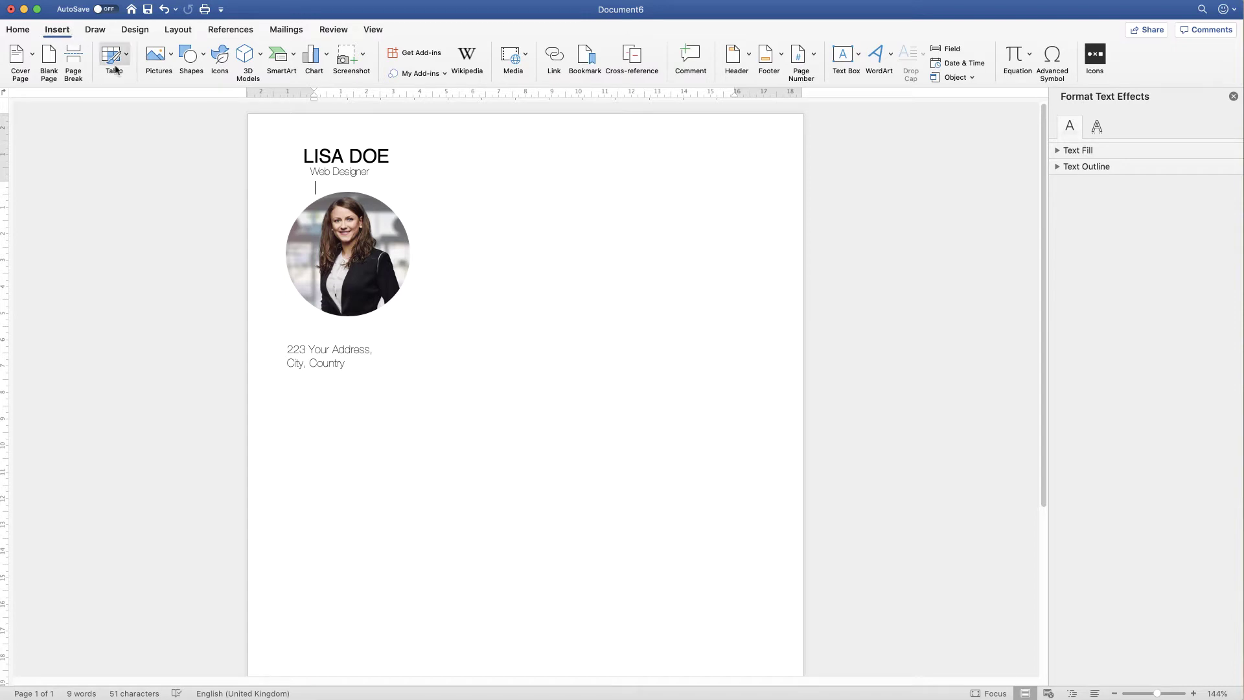
Insert the classic telephone icon In Front of Text, shrunk and placed below the address
left_click(221, 60)
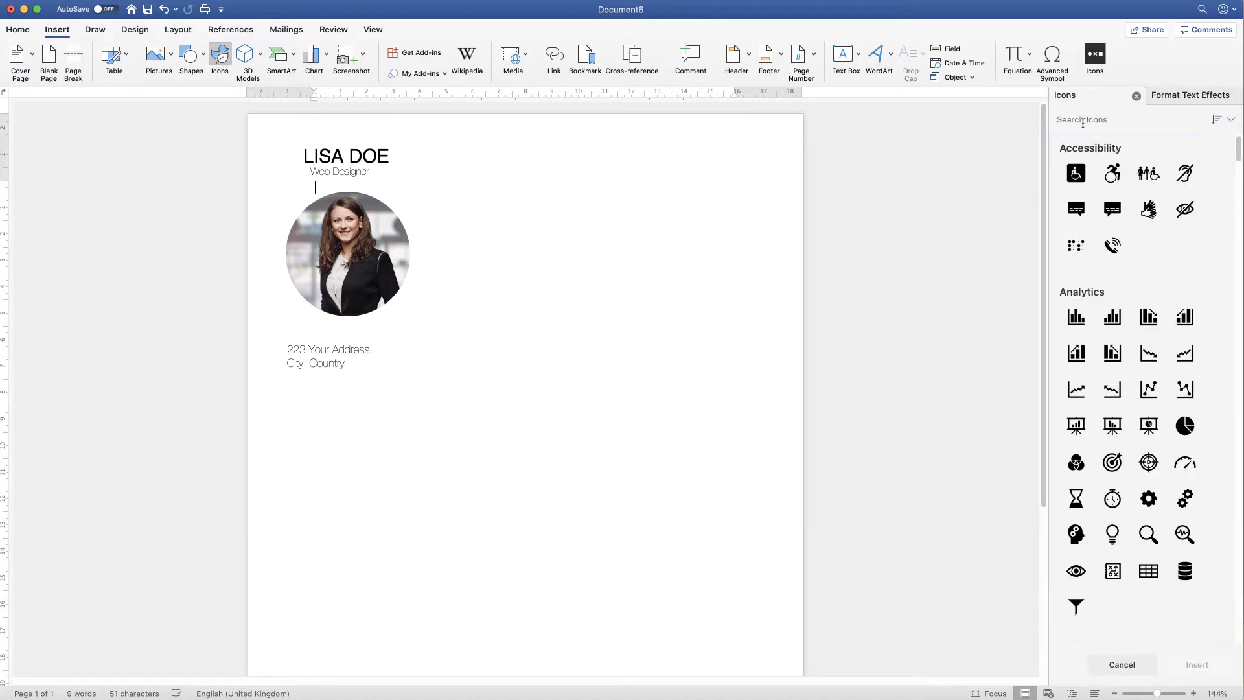
type("phone")
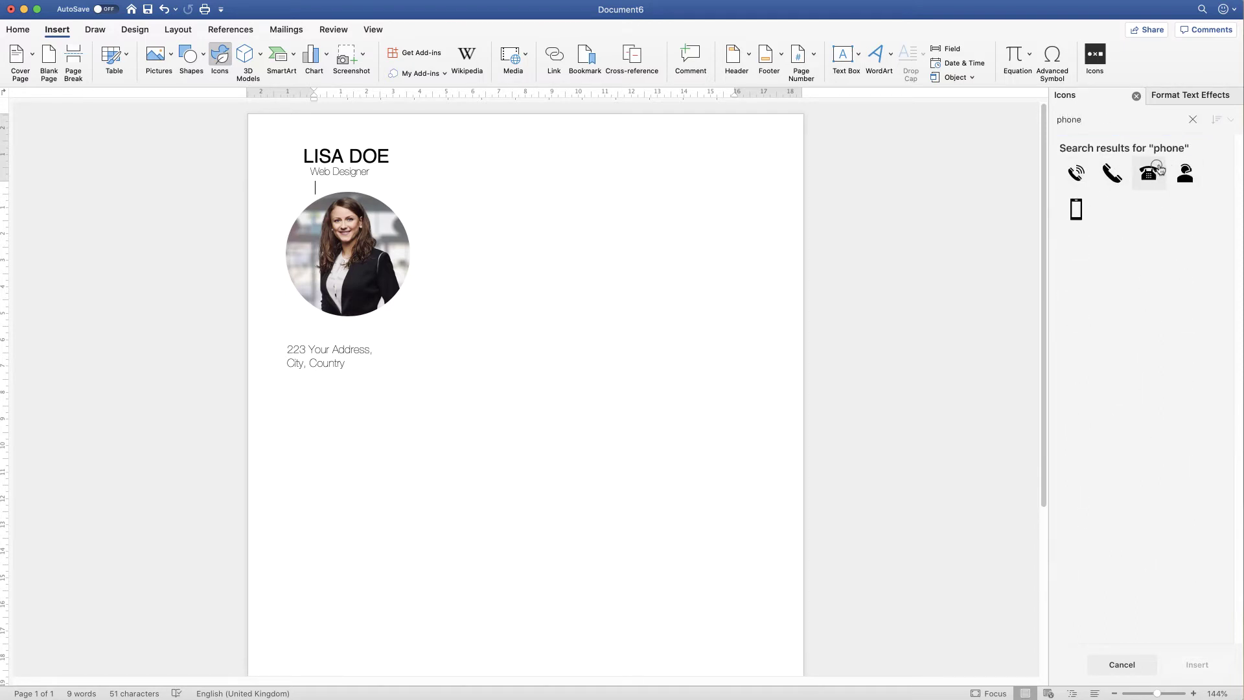
left_click(1158, 171)
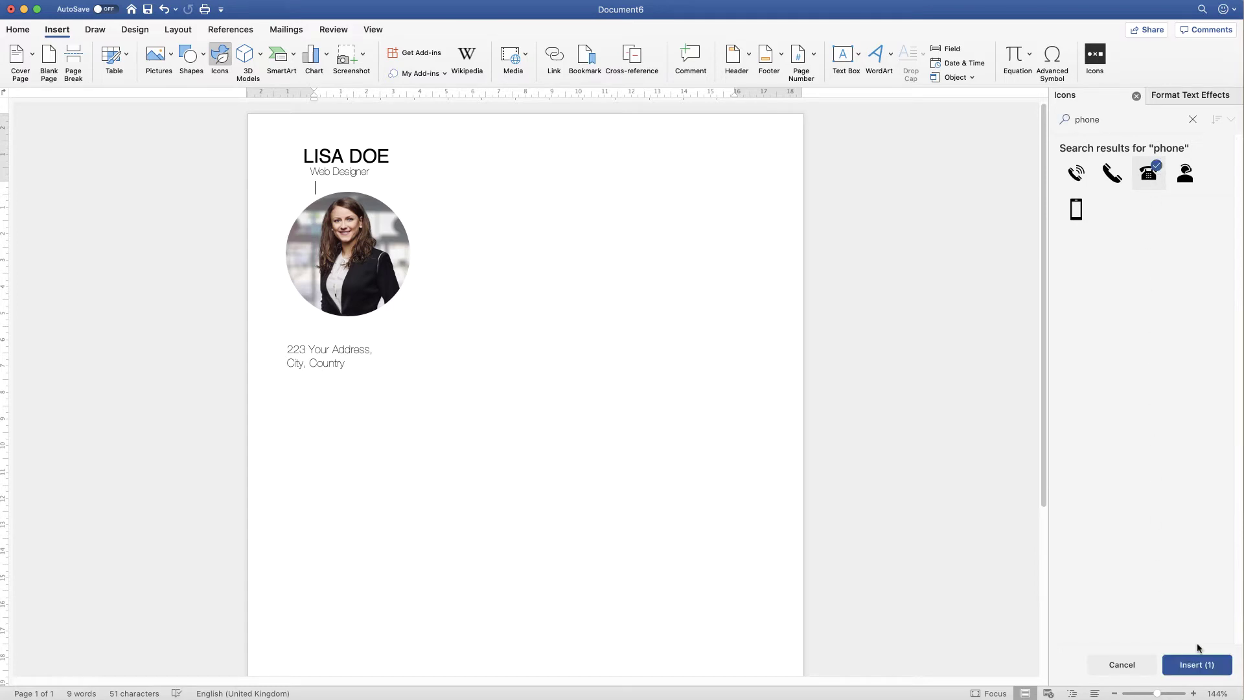
left_click(1192, 666)
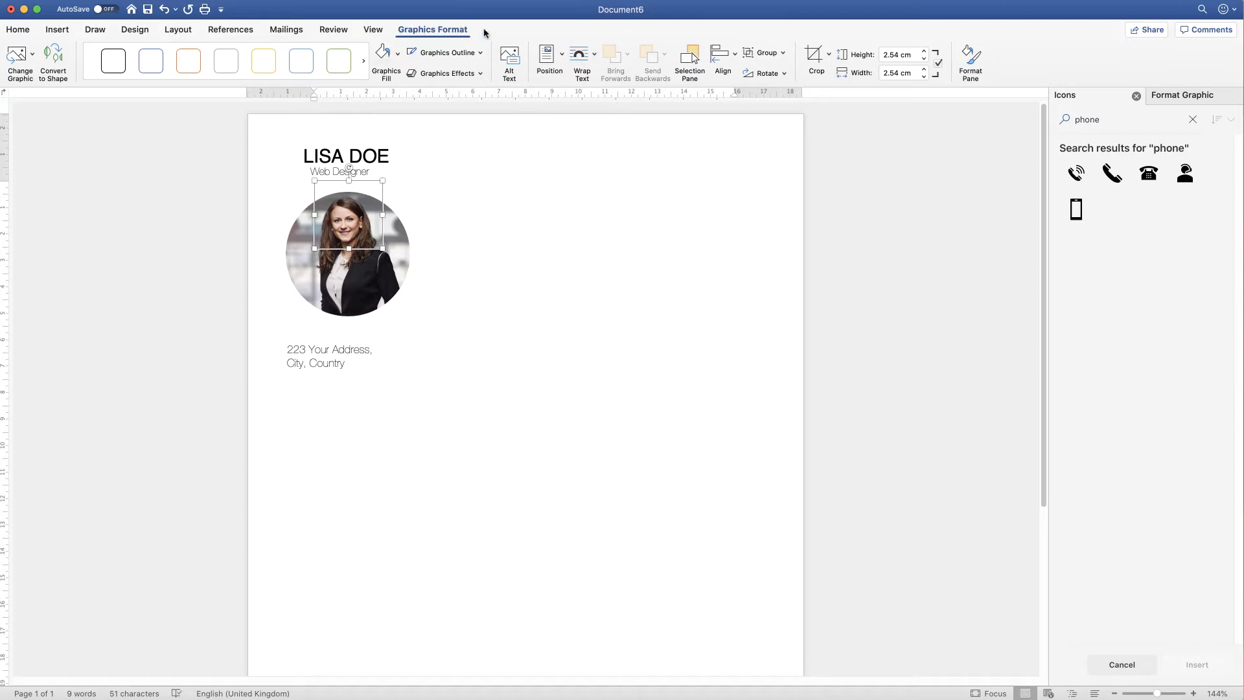
left_click(595, 57)
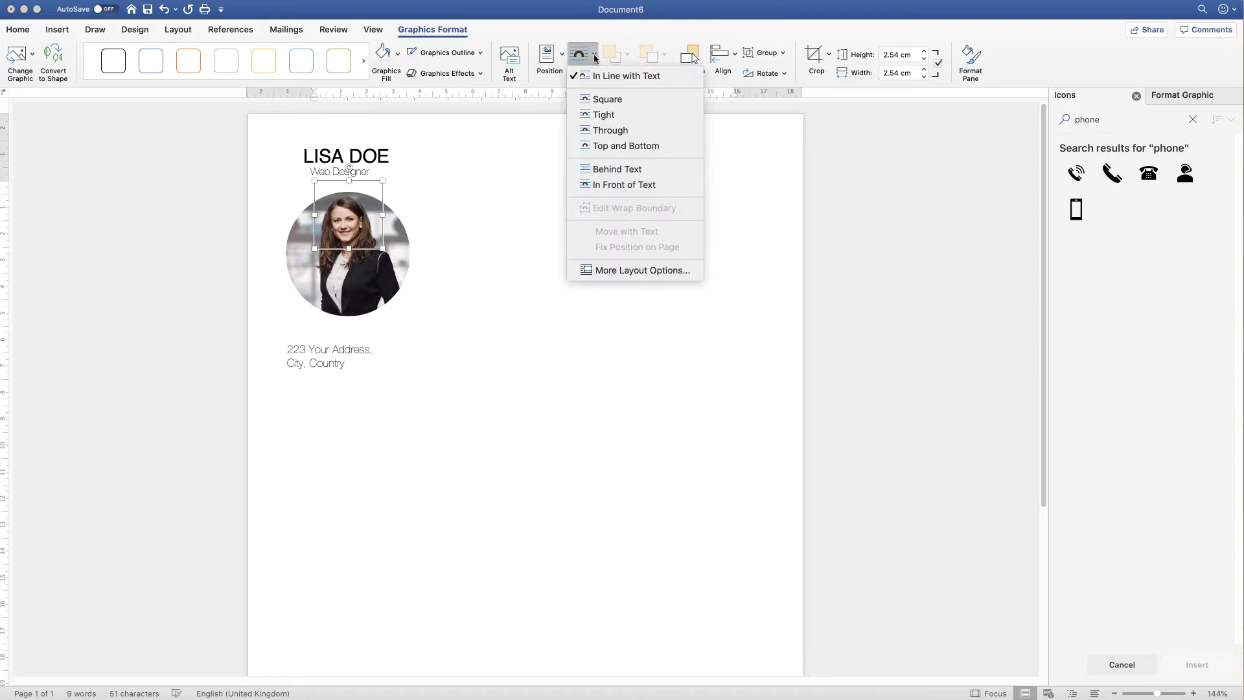
left_click(607, 187)
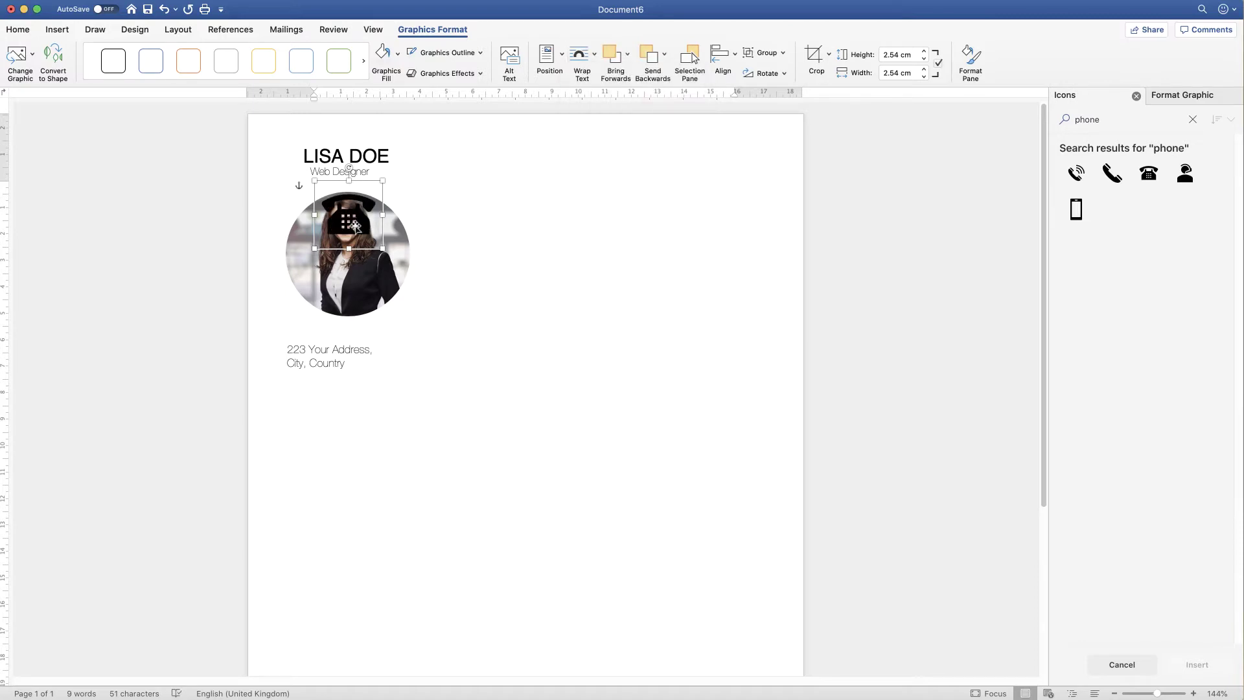
left_click_drag(355, 226, 325, 422)
mouse_move(354, 374)
left_mouse_down()
mouse_move(313, 422)
mouse_move(296, 393)
mouse_move(306, 384)
left_mouse_up()
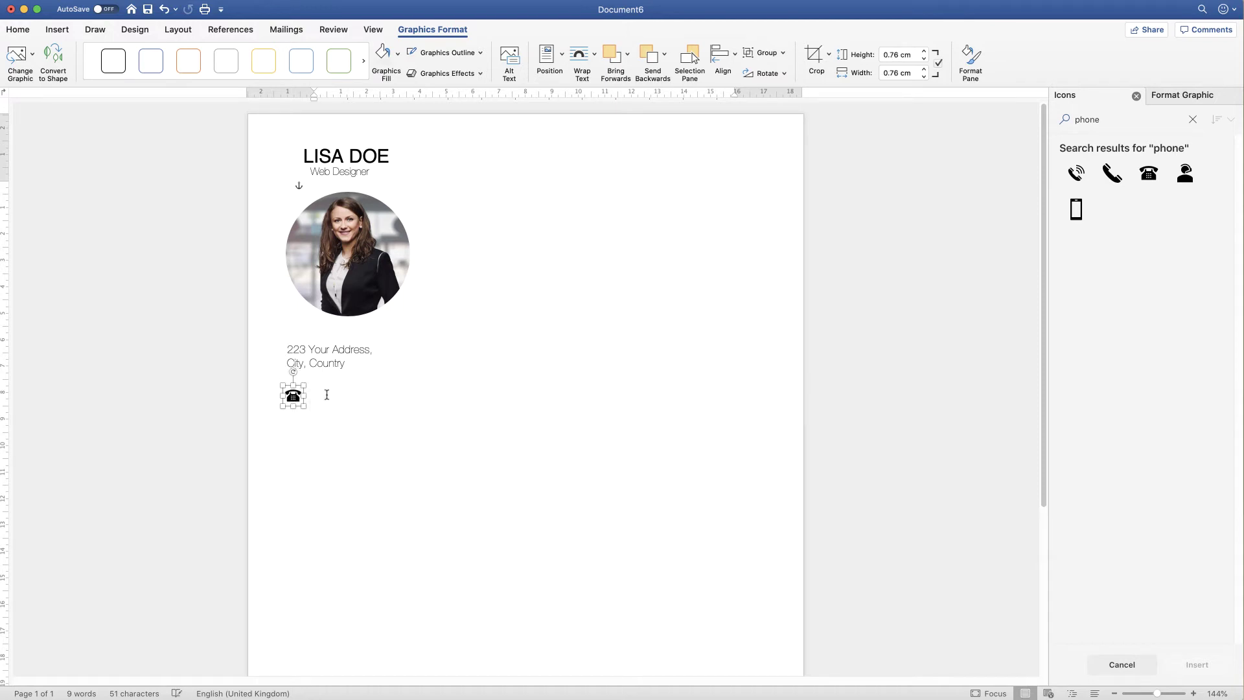
left_click(327, 394)
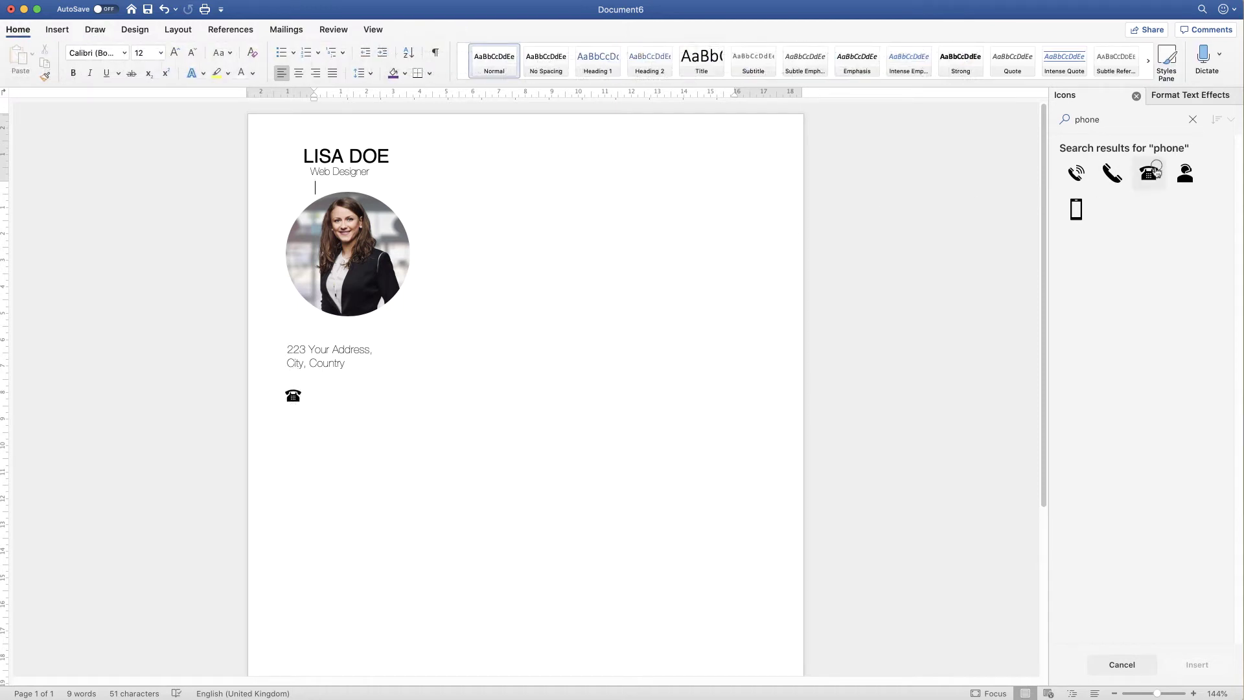
Insert the plain envelope icon from an 'email' search, In Front of Text, below the phone icon
left_click(1105, 120)
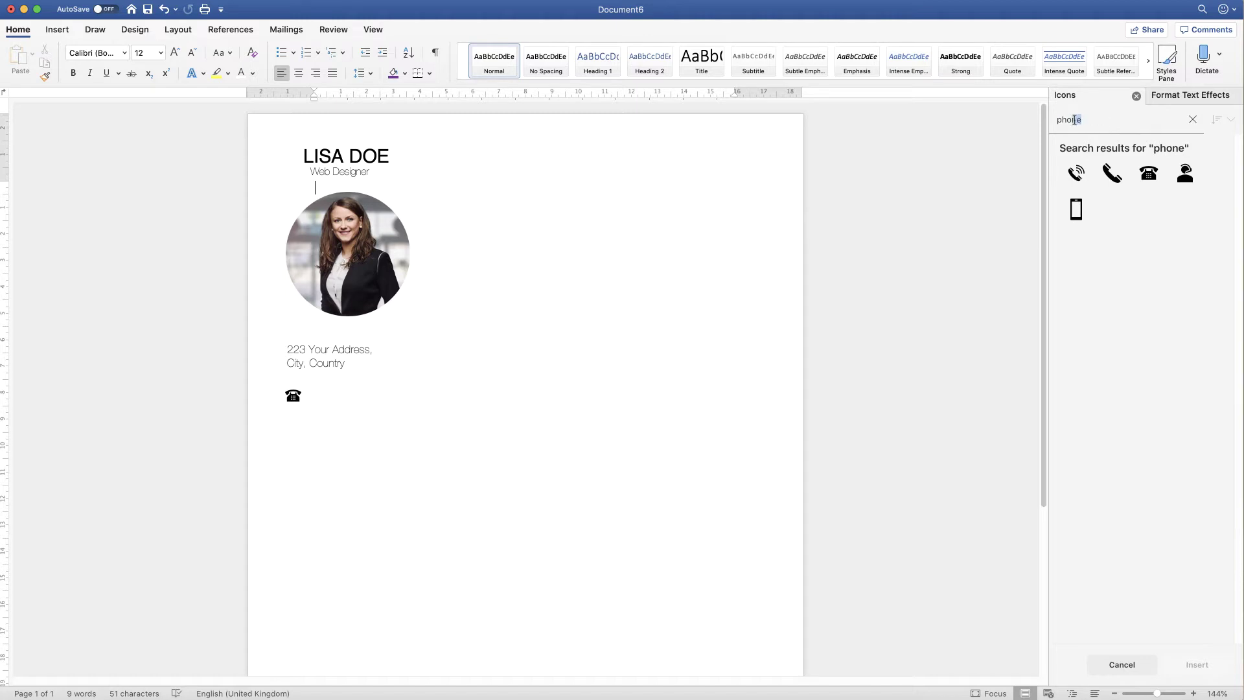
left_click_drag(1074, 120, 1057, 120)
type("email")
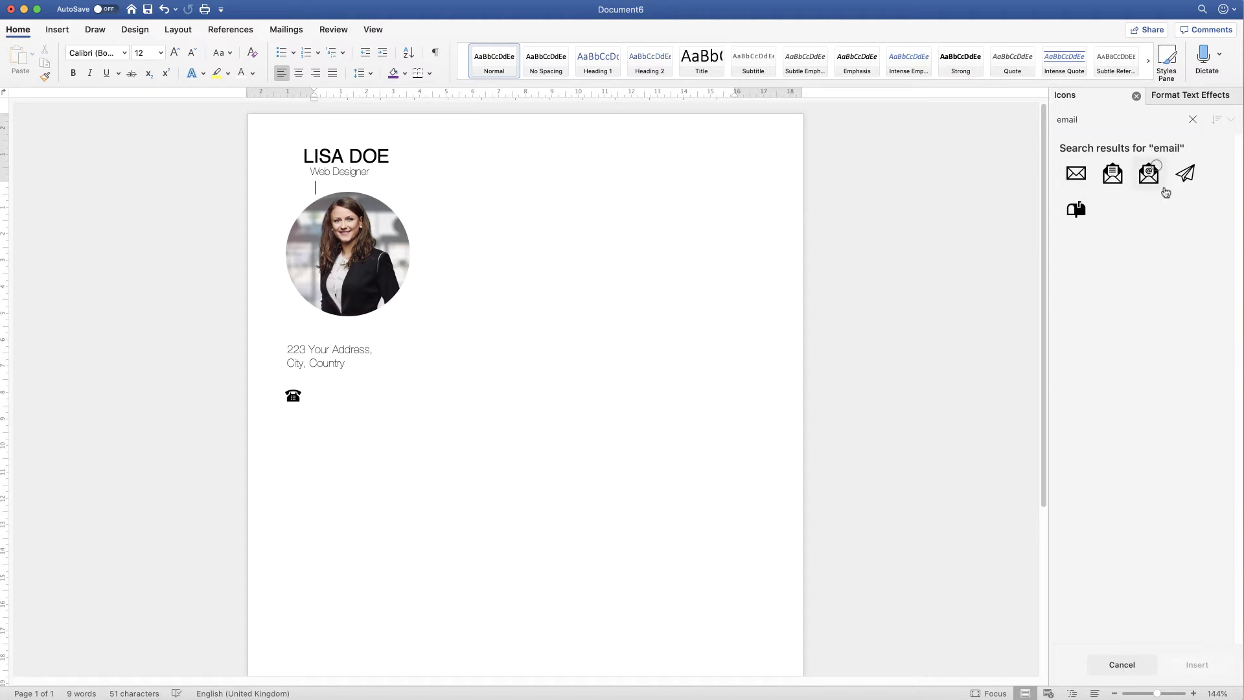
left_click(1087, 169)
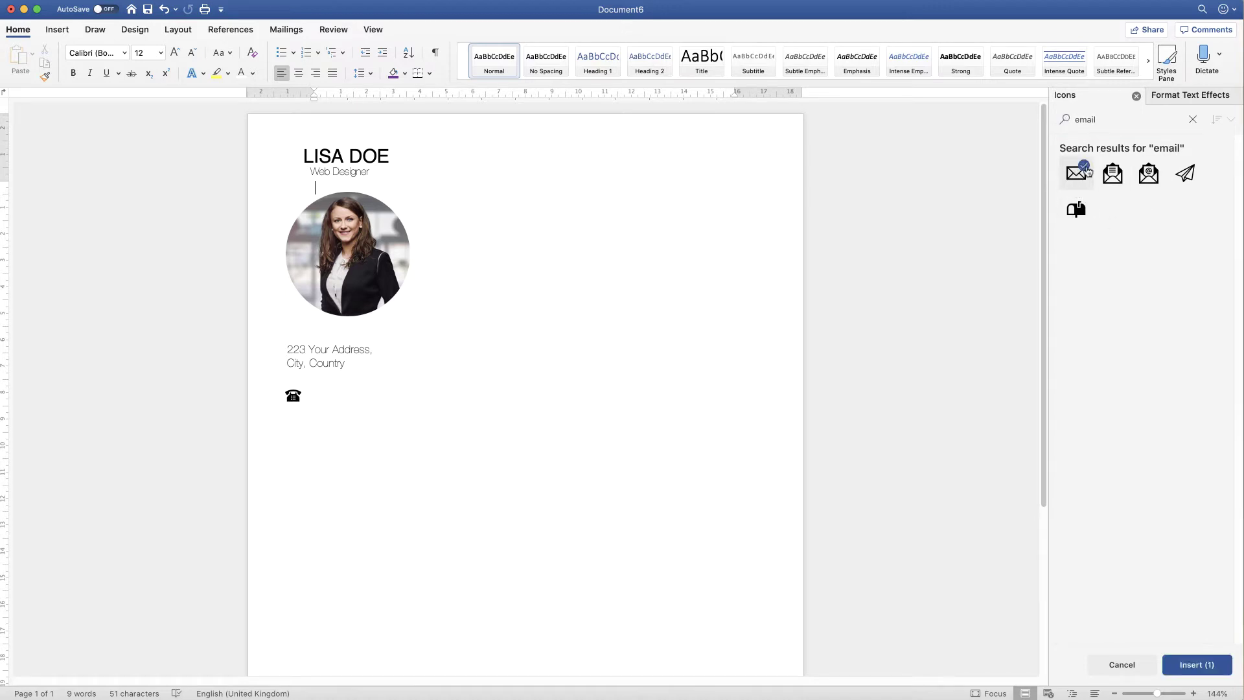
left_click(1186, 667)
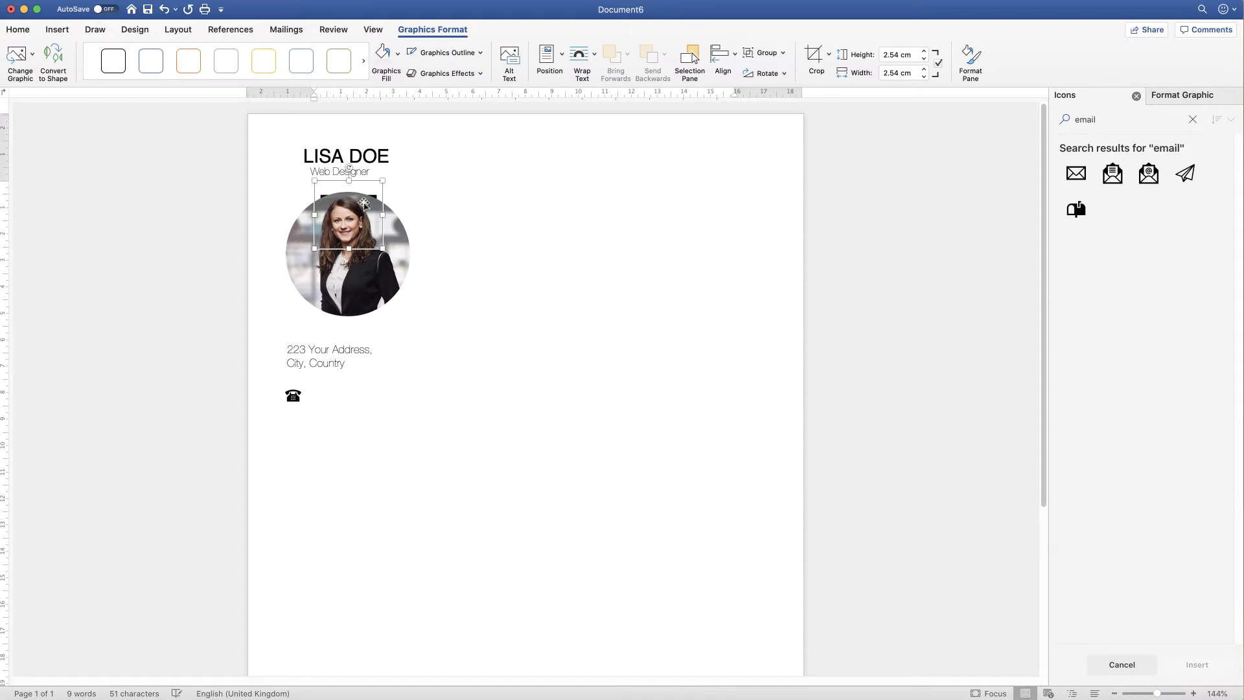
left_click_drag(371, 206, 427, 190)
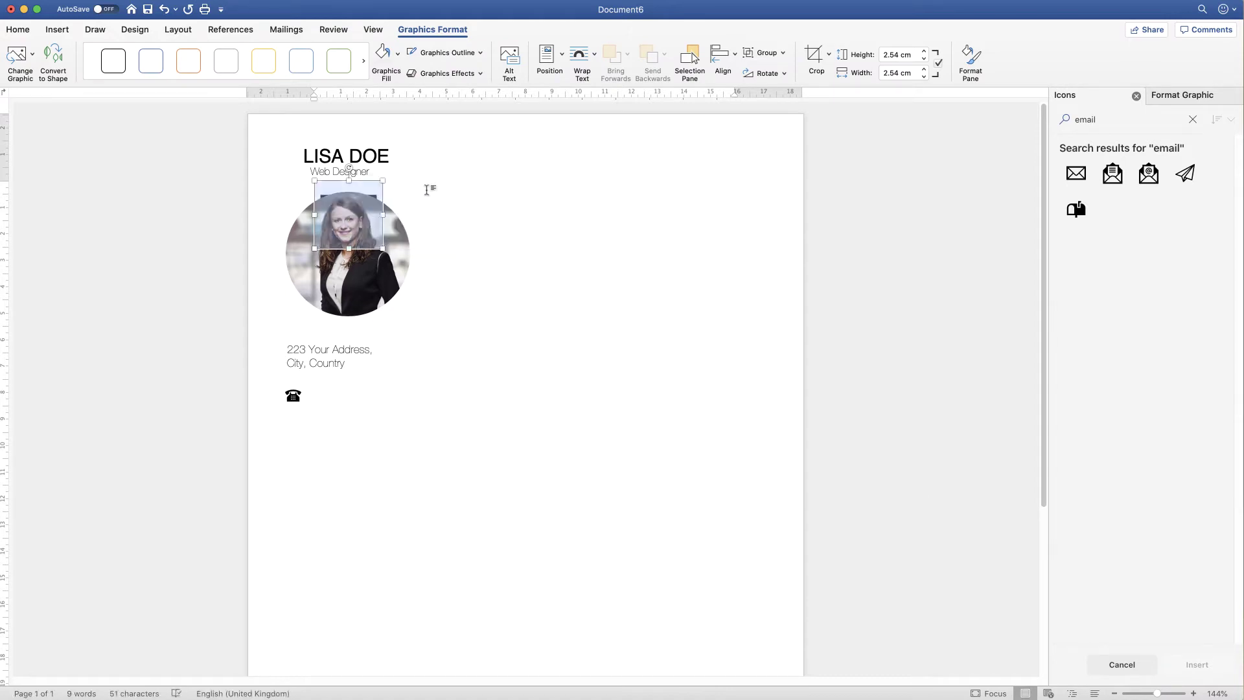
left_click(597, 57)
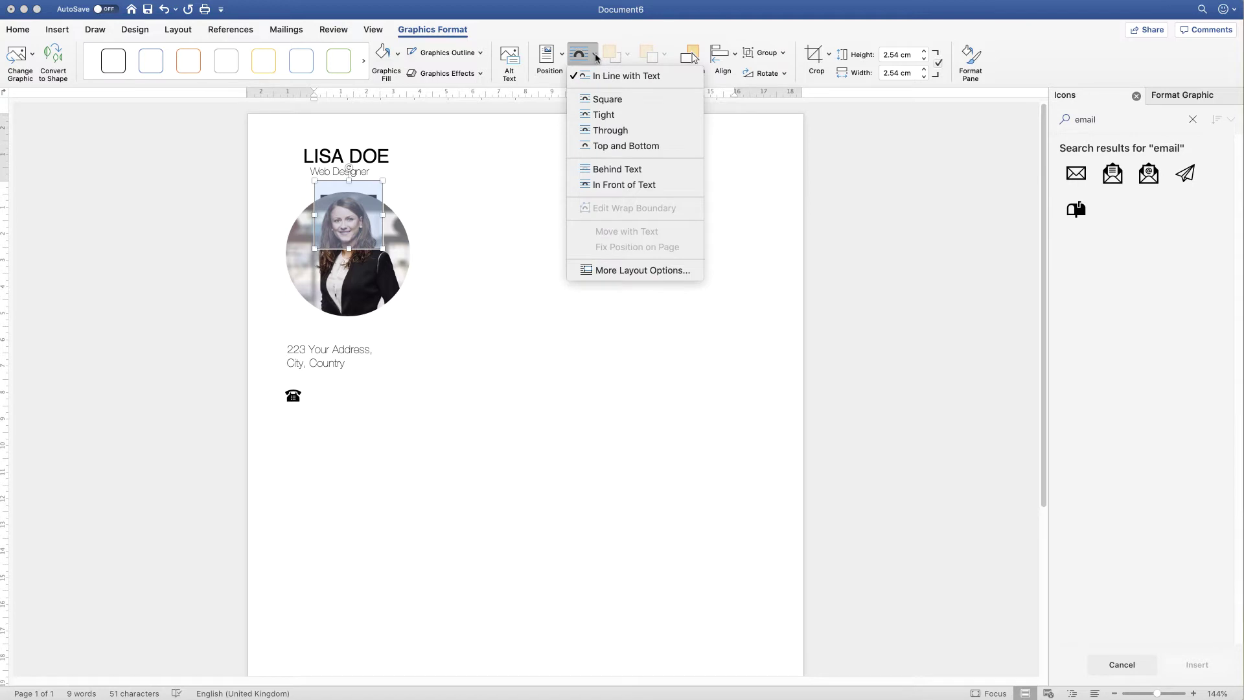
left_click(605, 185)
mouse_move(362, 187)
left_mouse_down()
mouse_move(331, 422)
mouse_move(299, 454)
mouse_move(297, 425)
left_mouse_up()
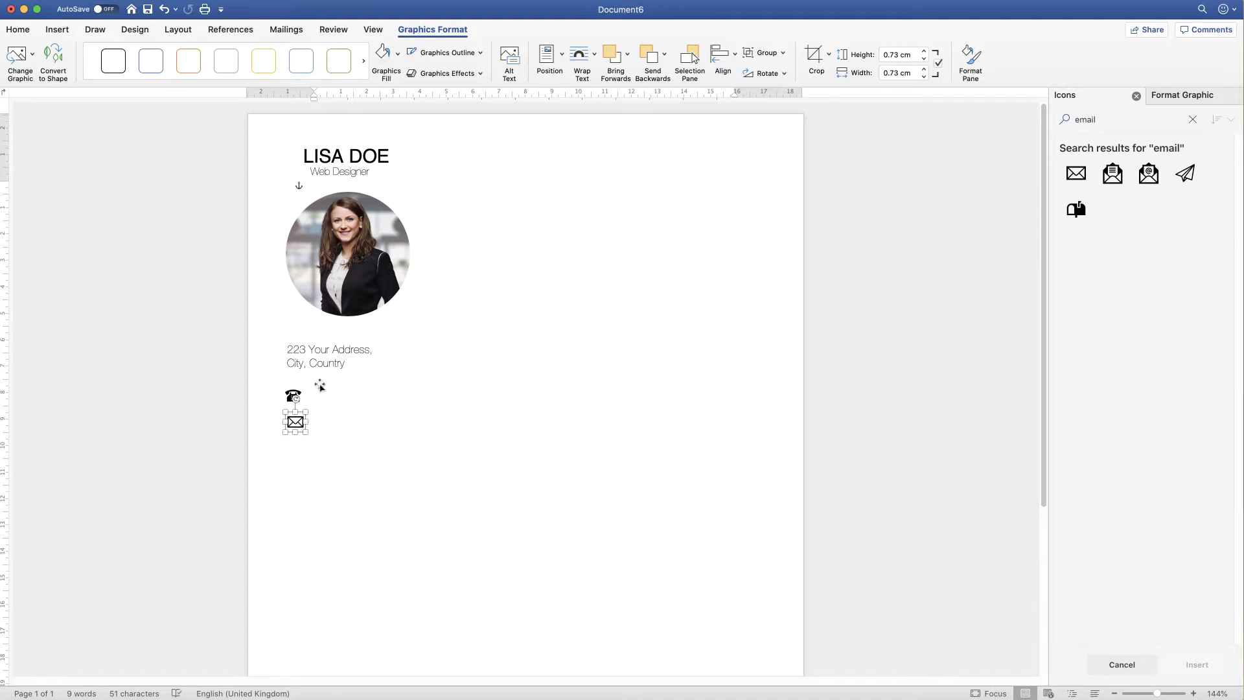
left_click(292, 394)
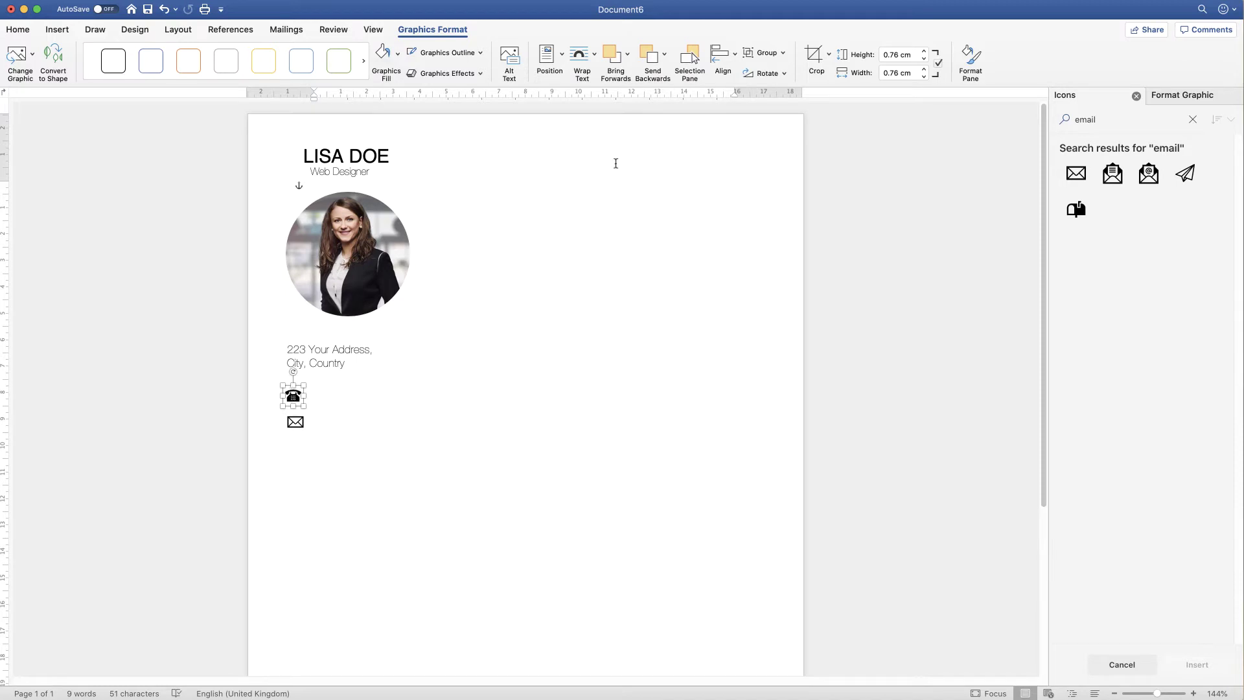
Resize the phone icon to 0.73 cm
left_click(898, 55)
key("BackSpace")
type("3")
left_click(901, 73)
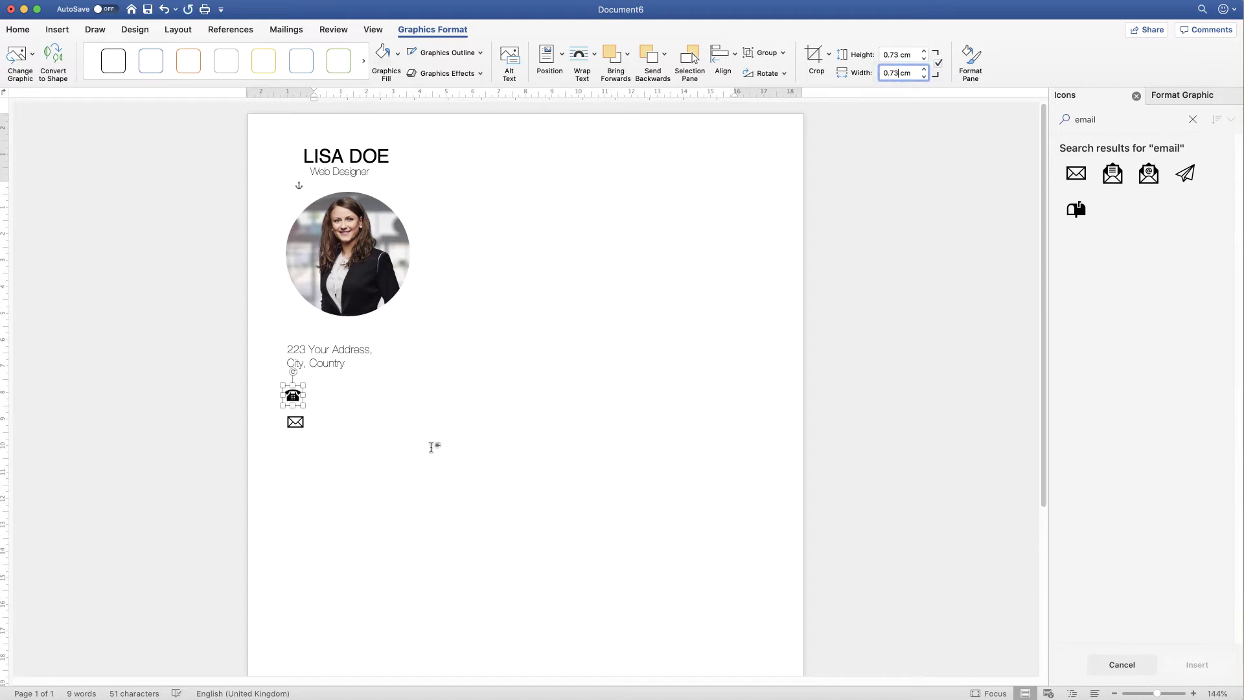
Align the envelope and phone icons on their left edges
left_click(347, 446)
left_click(296, 424)
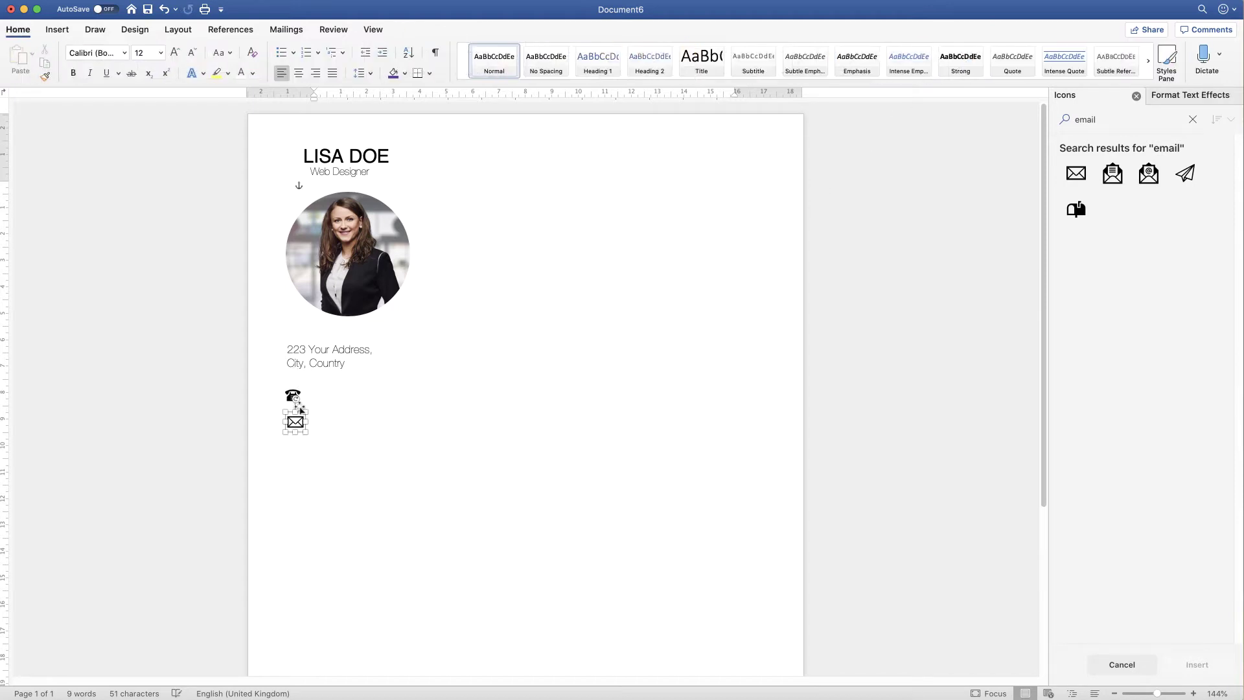
left_click(295, 395, "shift")
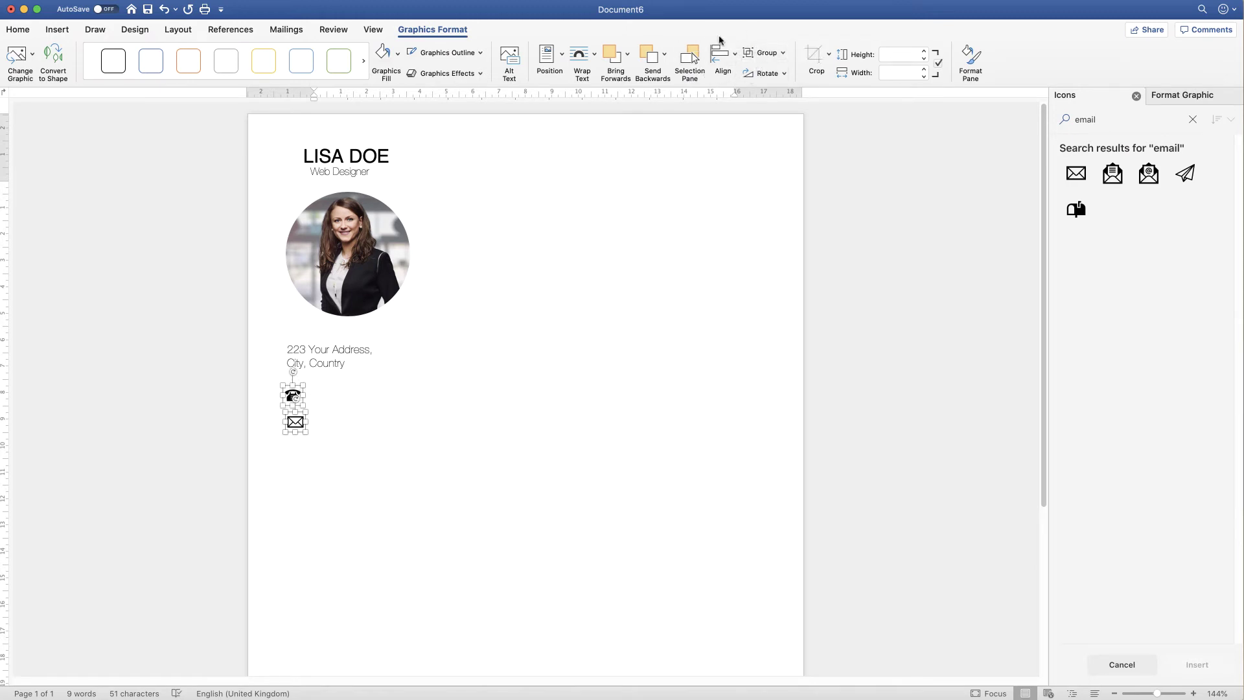
left_click(734, 58)
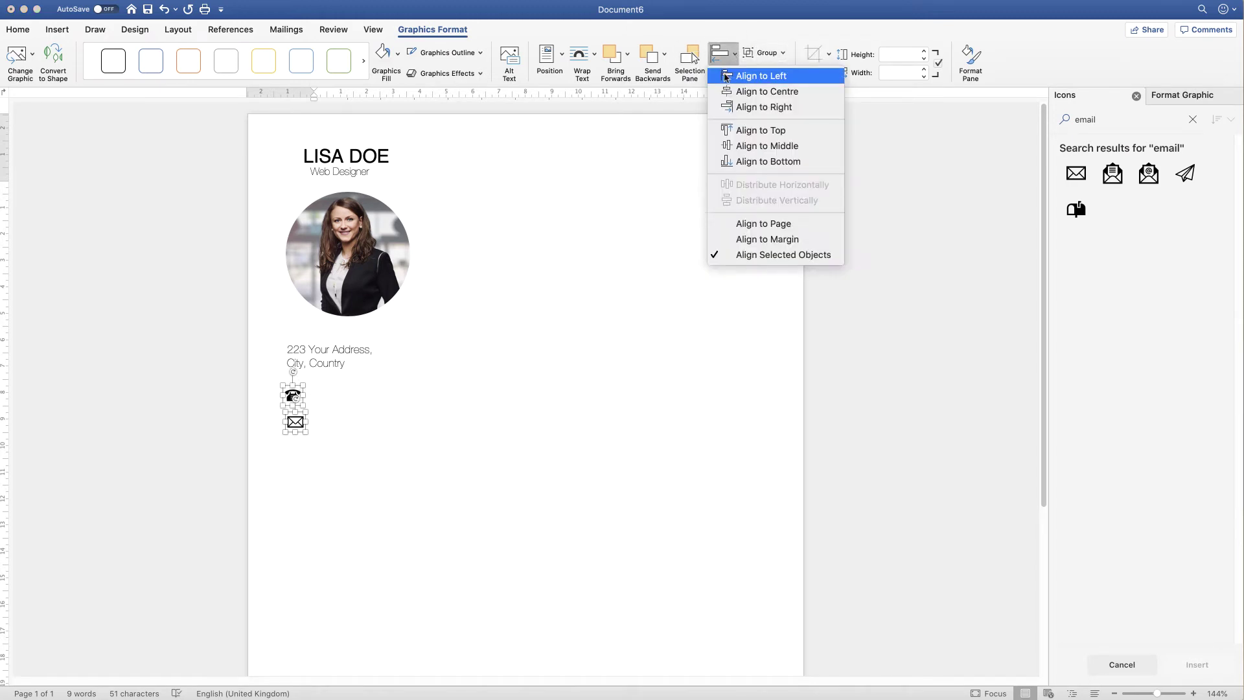
left_click(726, 77)
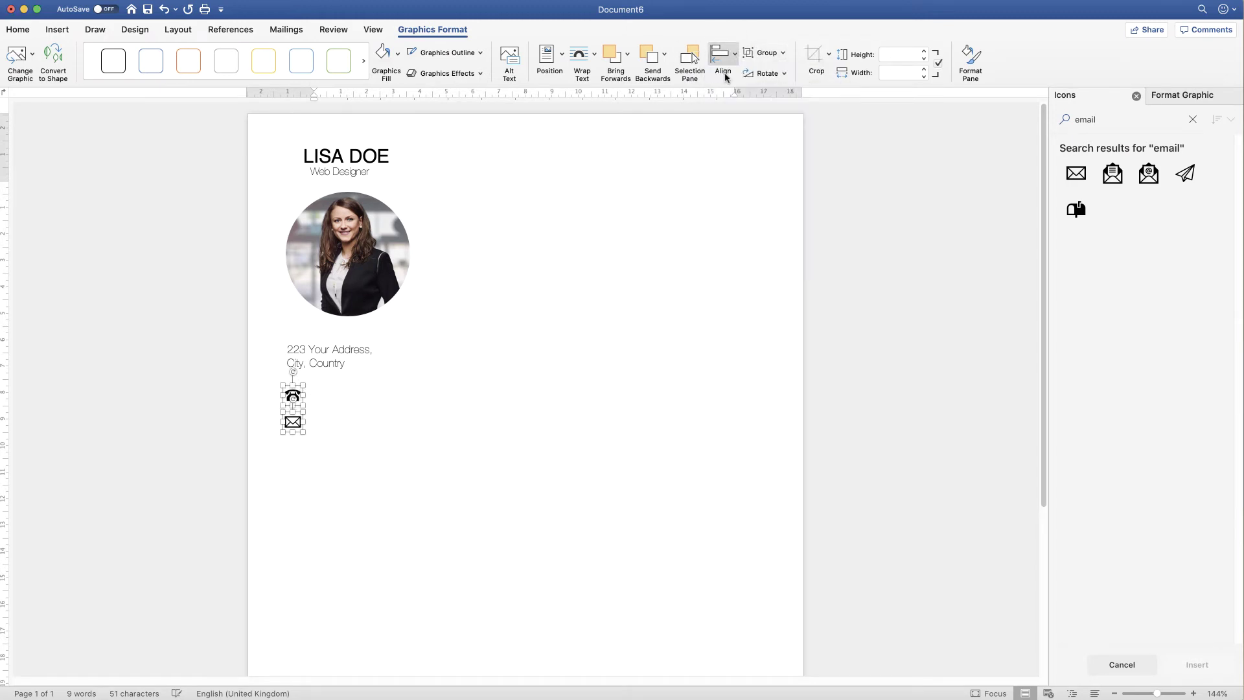
Draw a full-height vertical line left of the contact details and nudge the phone icon left
left_click(326, 401)
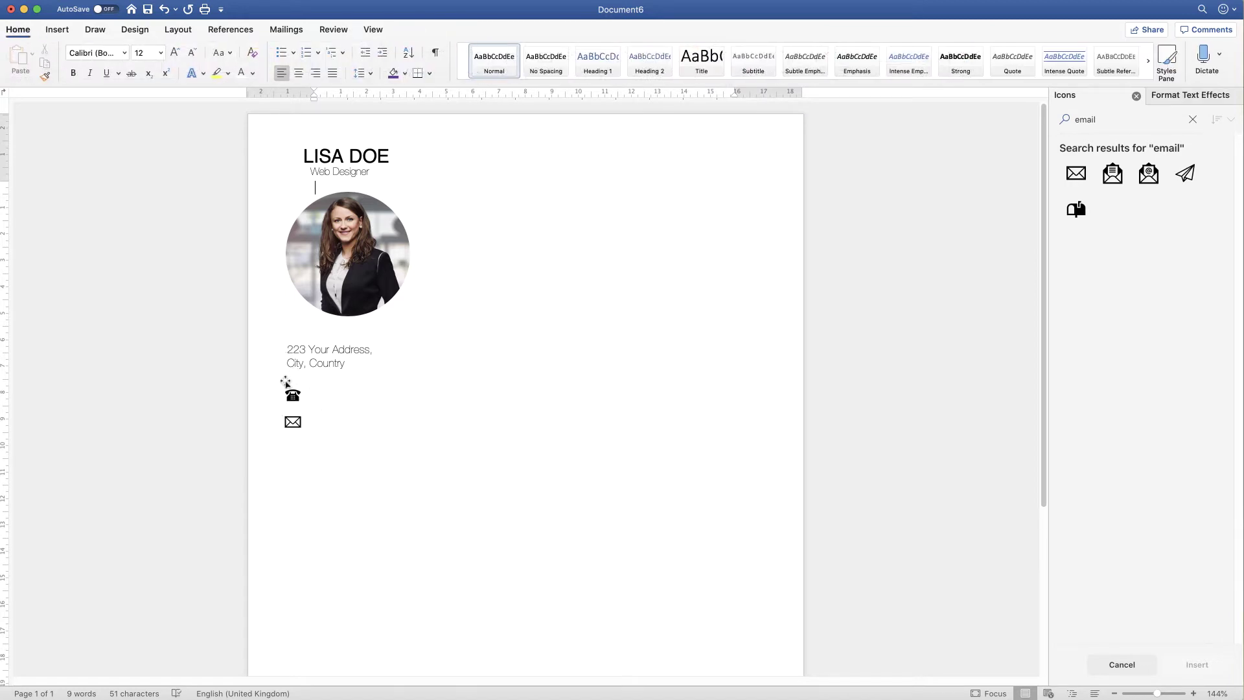
left_click(58, 30)
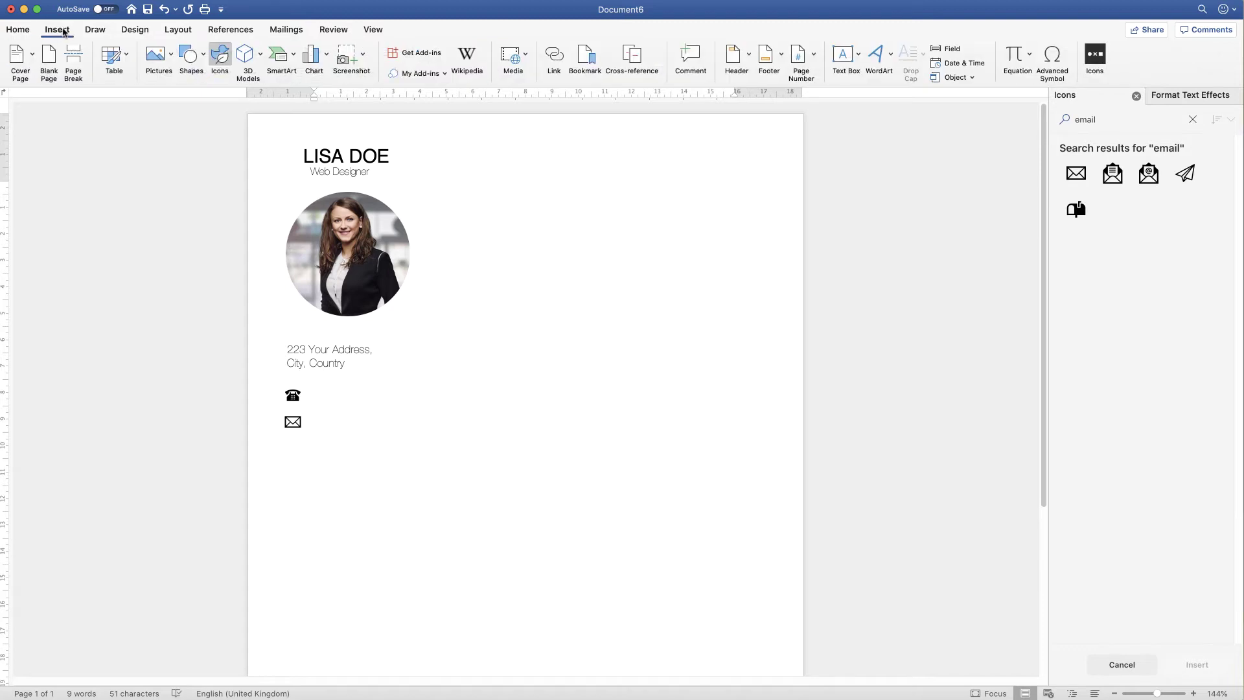
left_click(203, 58)
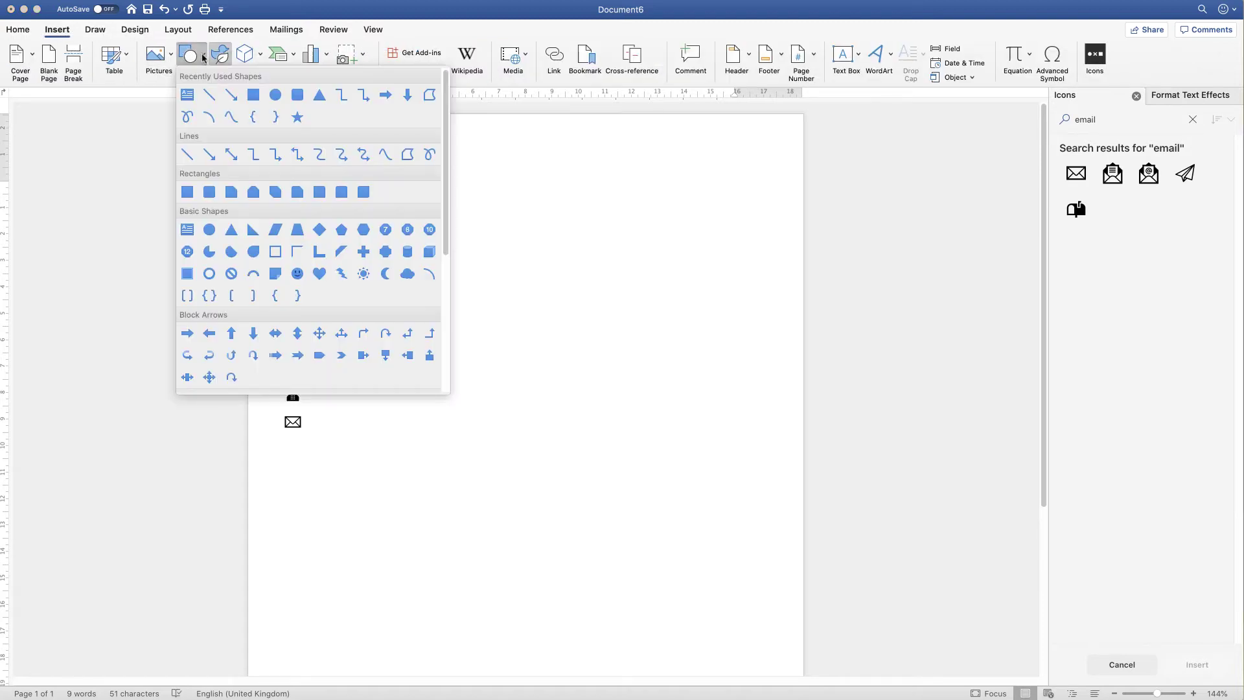
left_click(209, 96)
left_click(1148, 693)
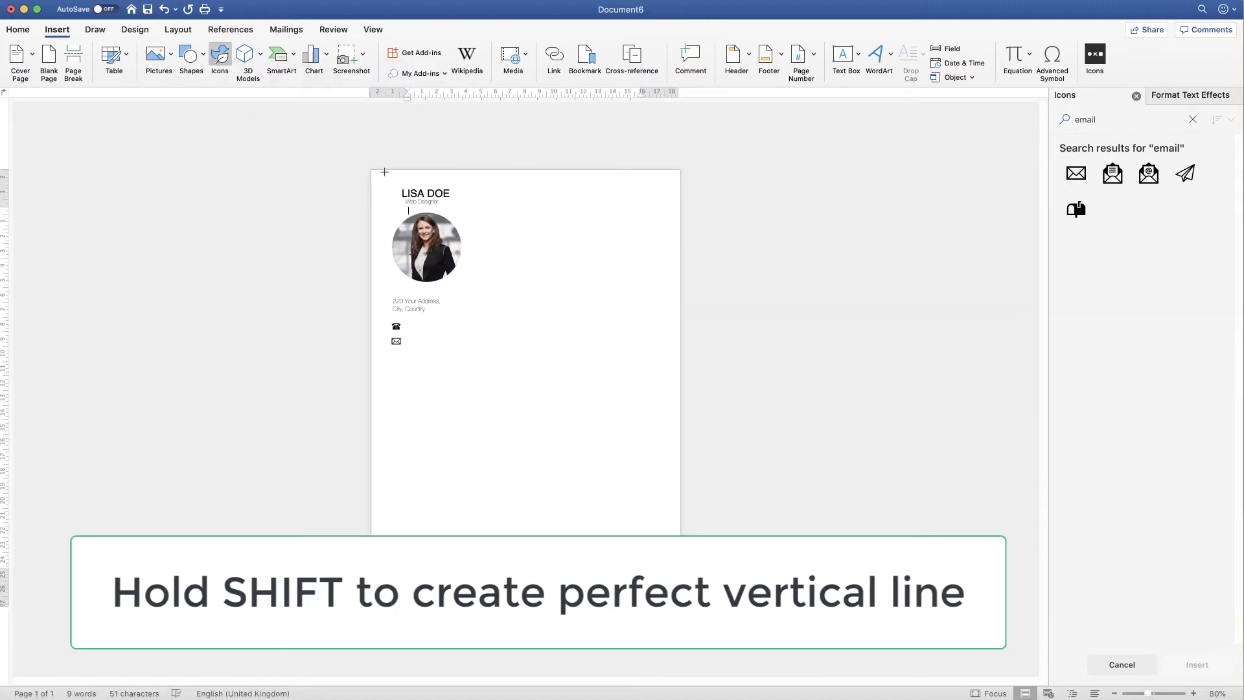
left_click_drag(384, 171, 384, 535)
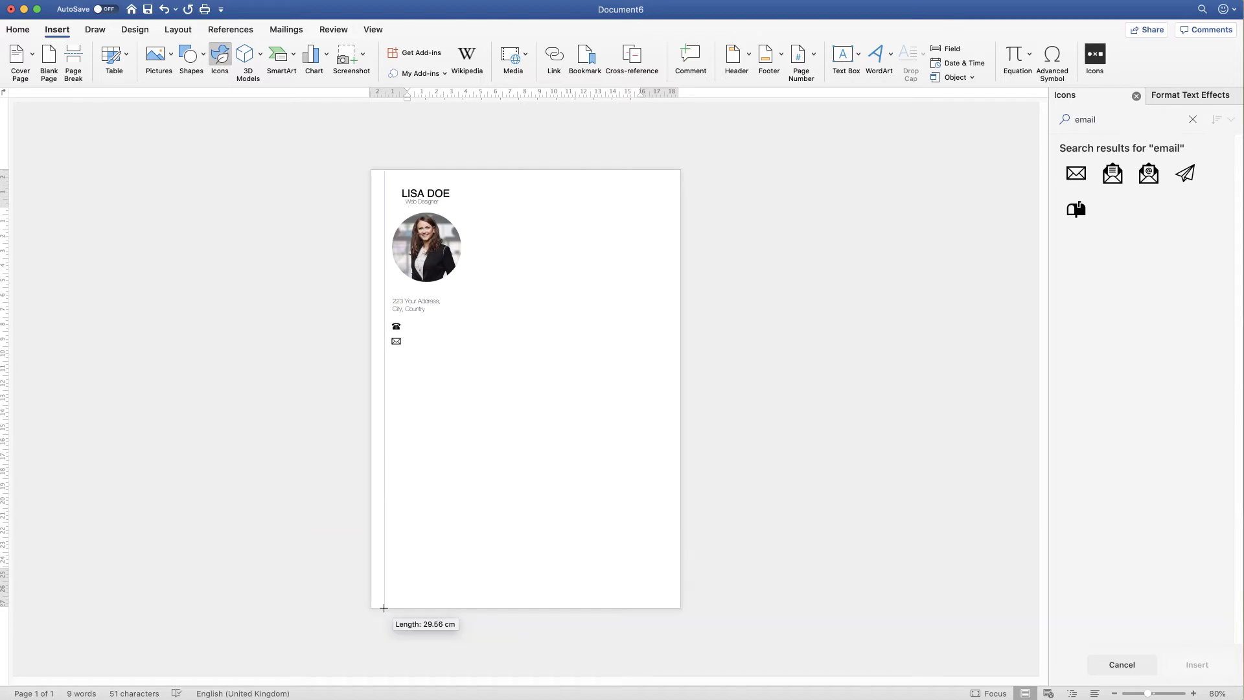
left_click_drag(384, 535, 384, 607)
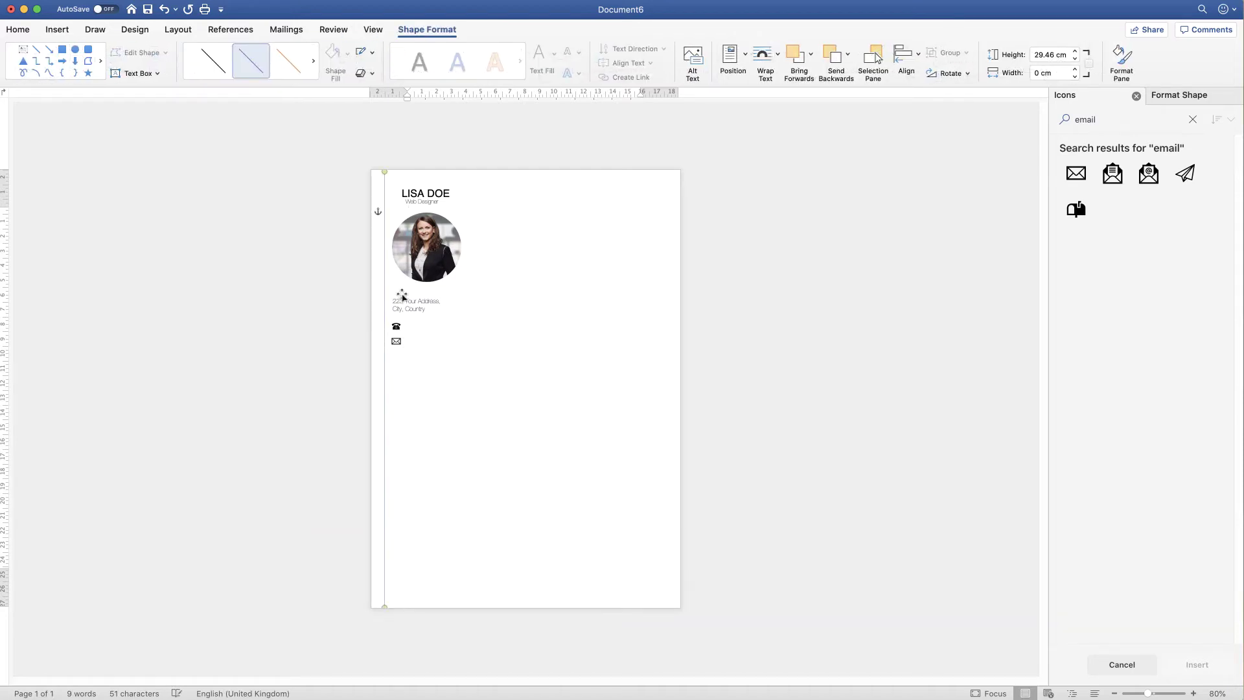
key("Right")
key("Right")
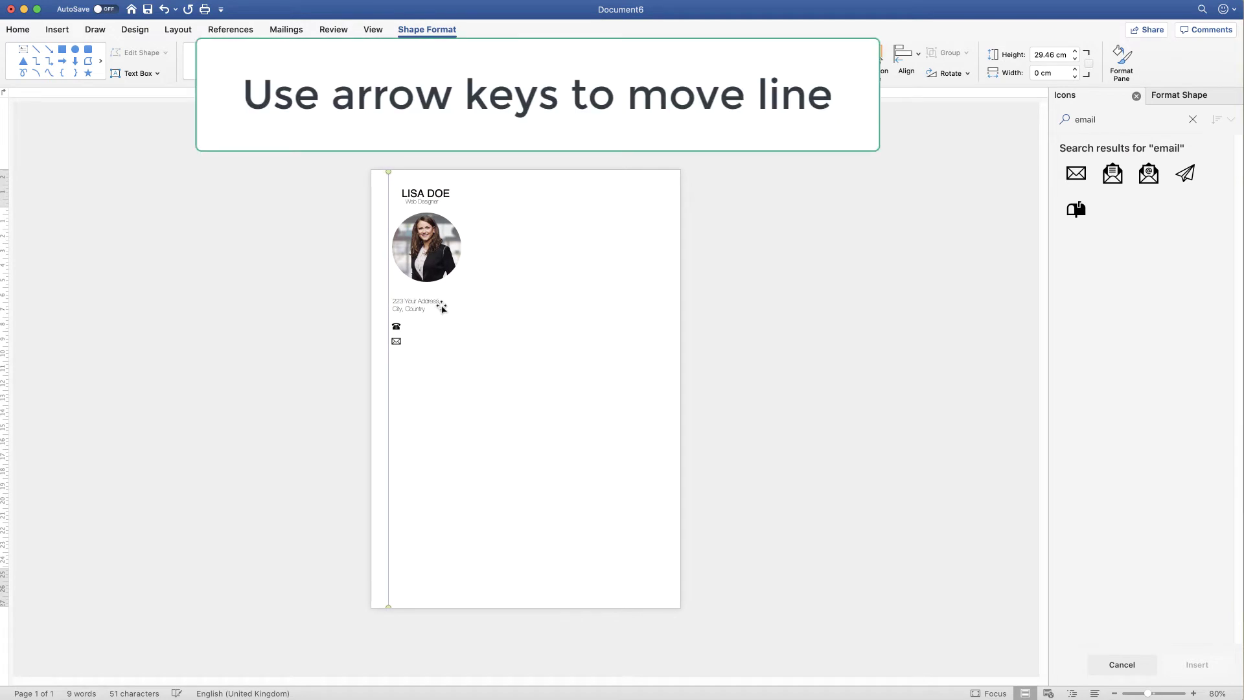
key("Right")
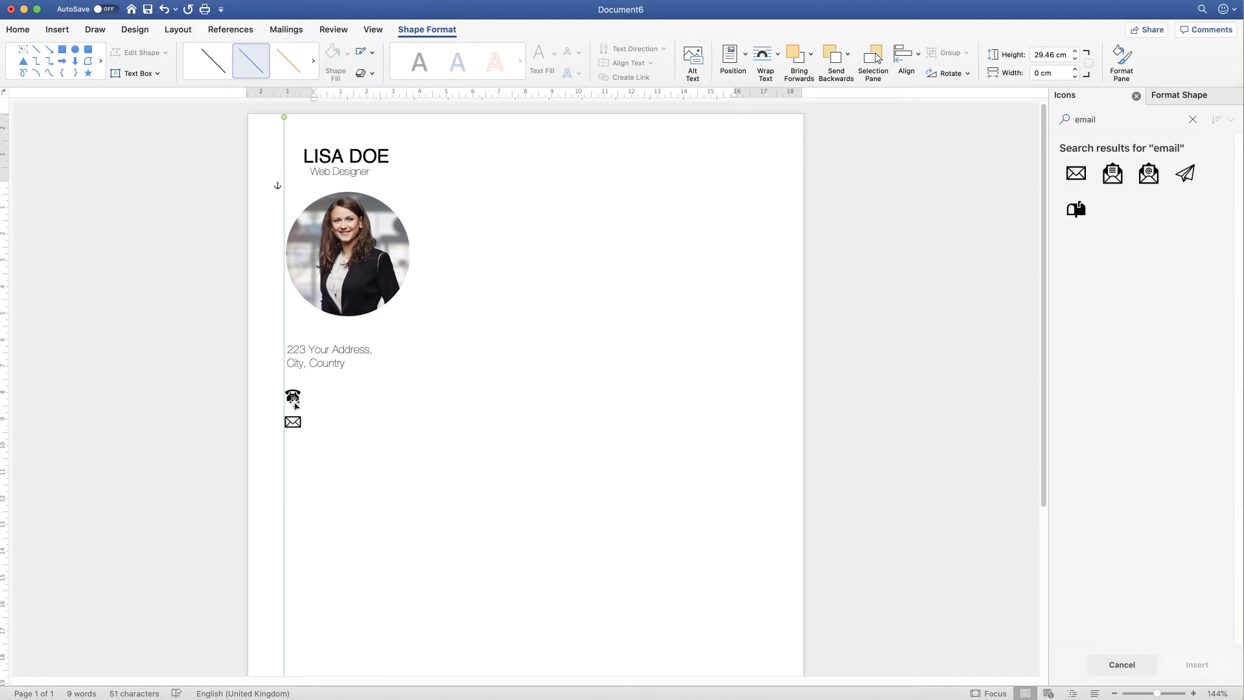
left_click(293, 400)
key("Left")
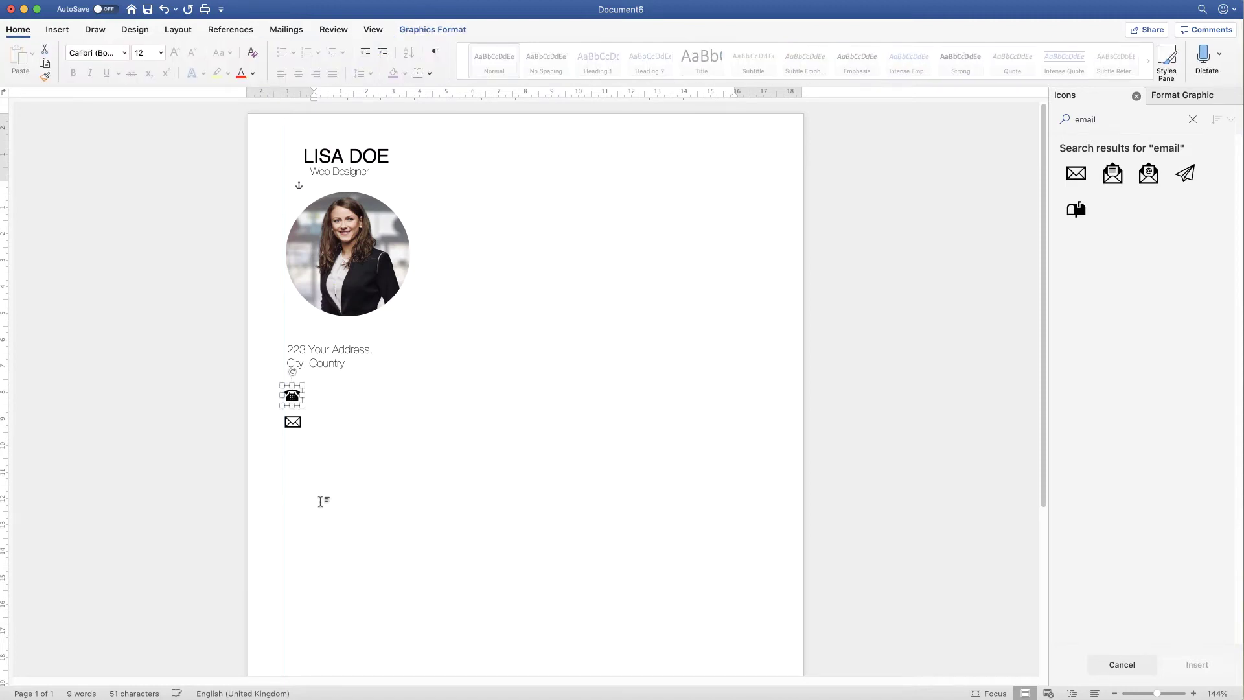
Duplicate the Web Designer text box beside the phone icon and paste in the phone number
left_click(327, 496)
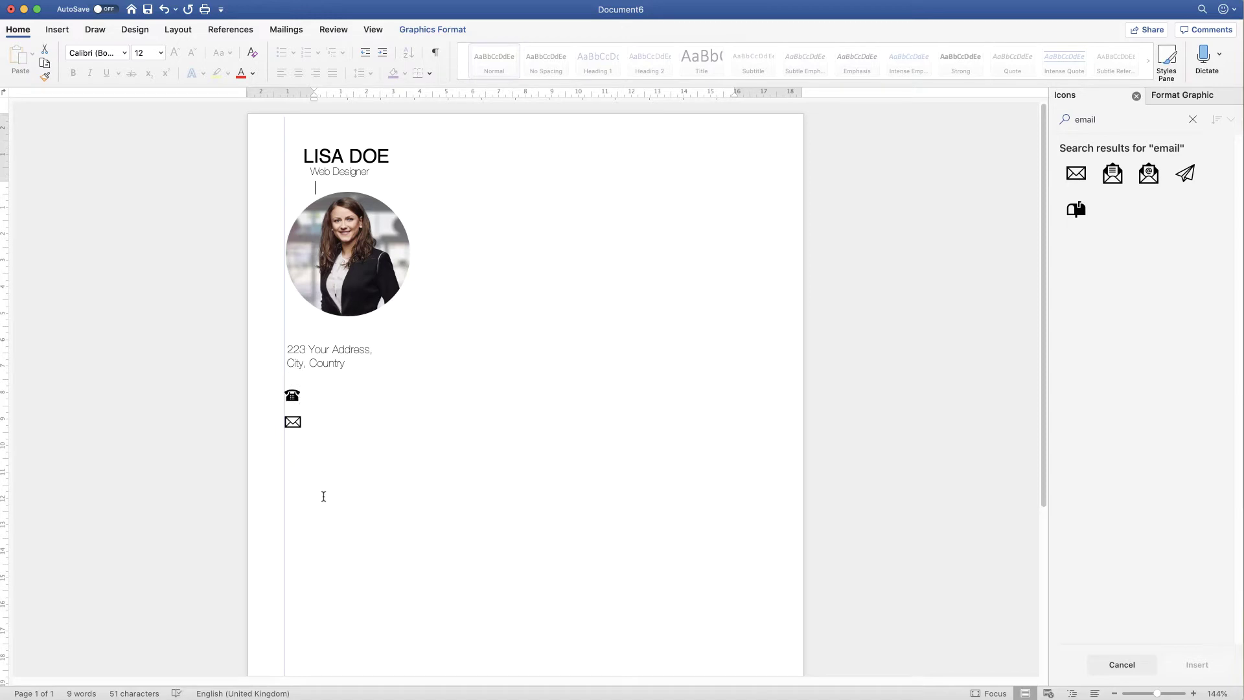
left_click(292, 427)
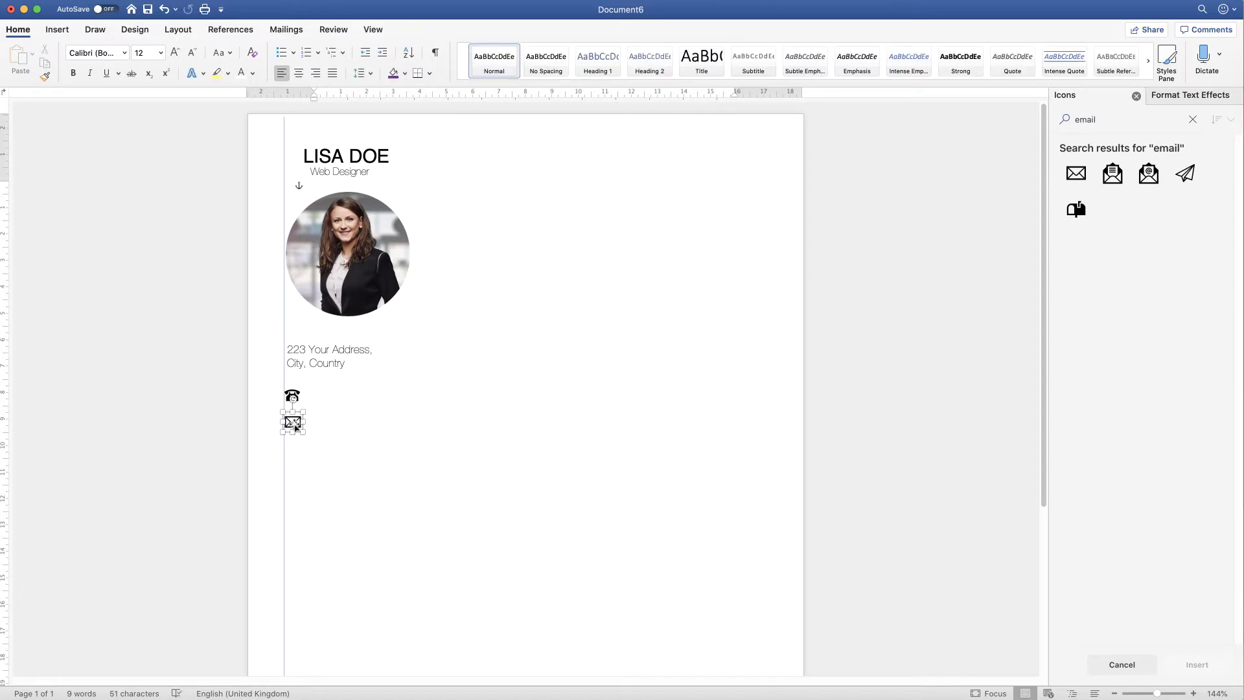
left_click(322, 480)
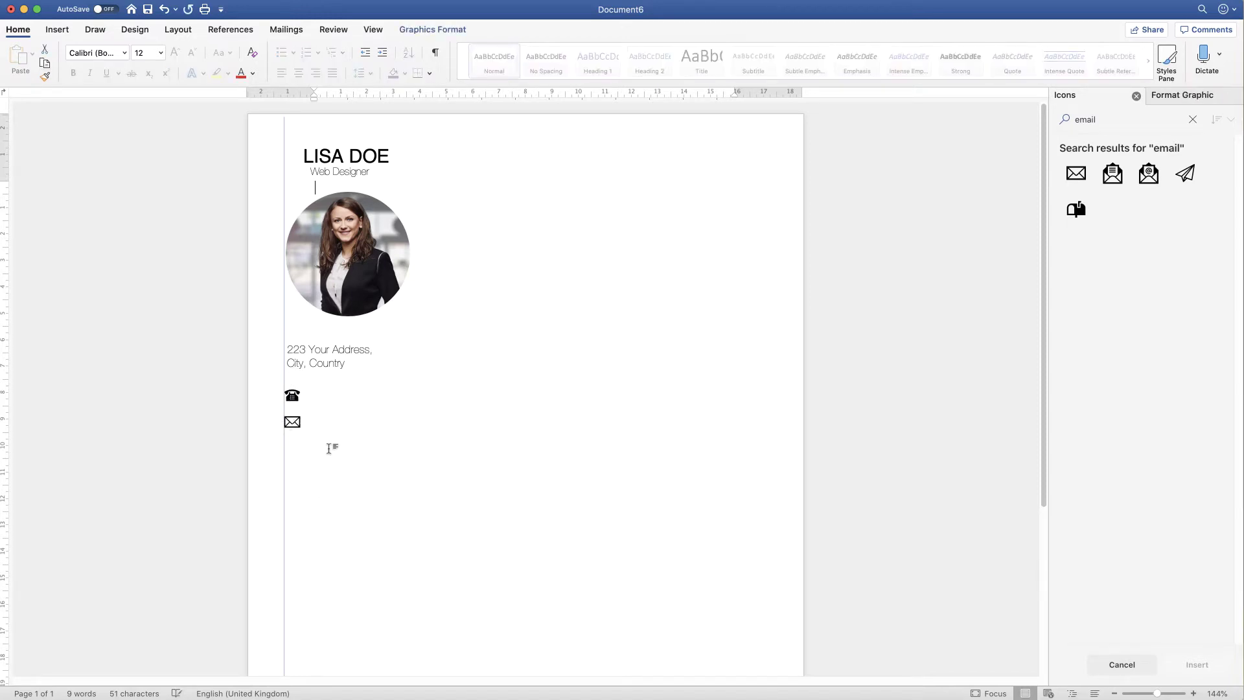
left_click(317, 354)
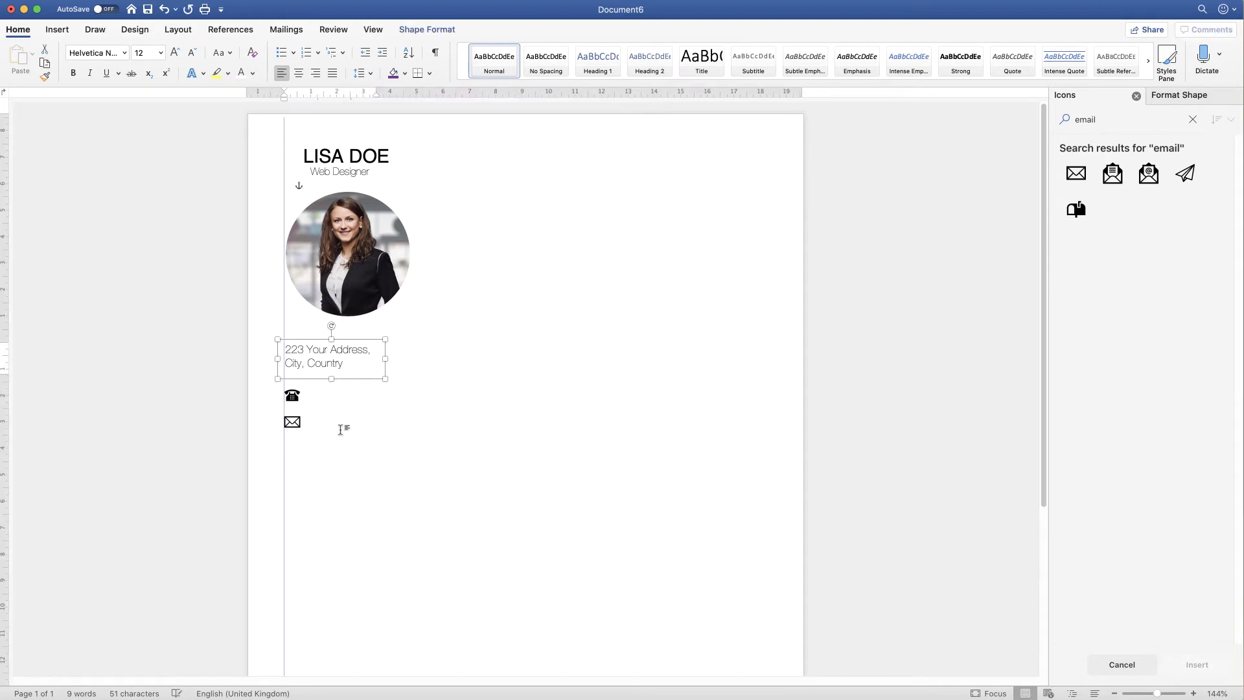
left_click(341, 426)
left_click(351, 174)
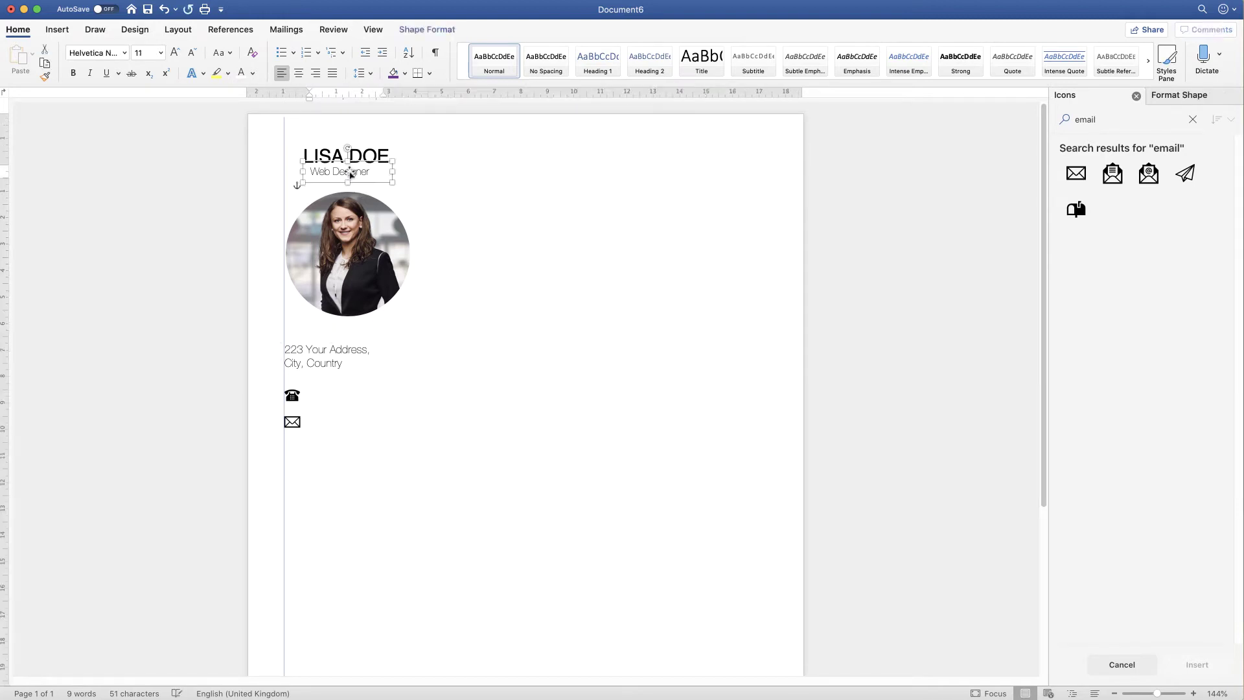
left_click(47, 68)
left_click(19, 57)
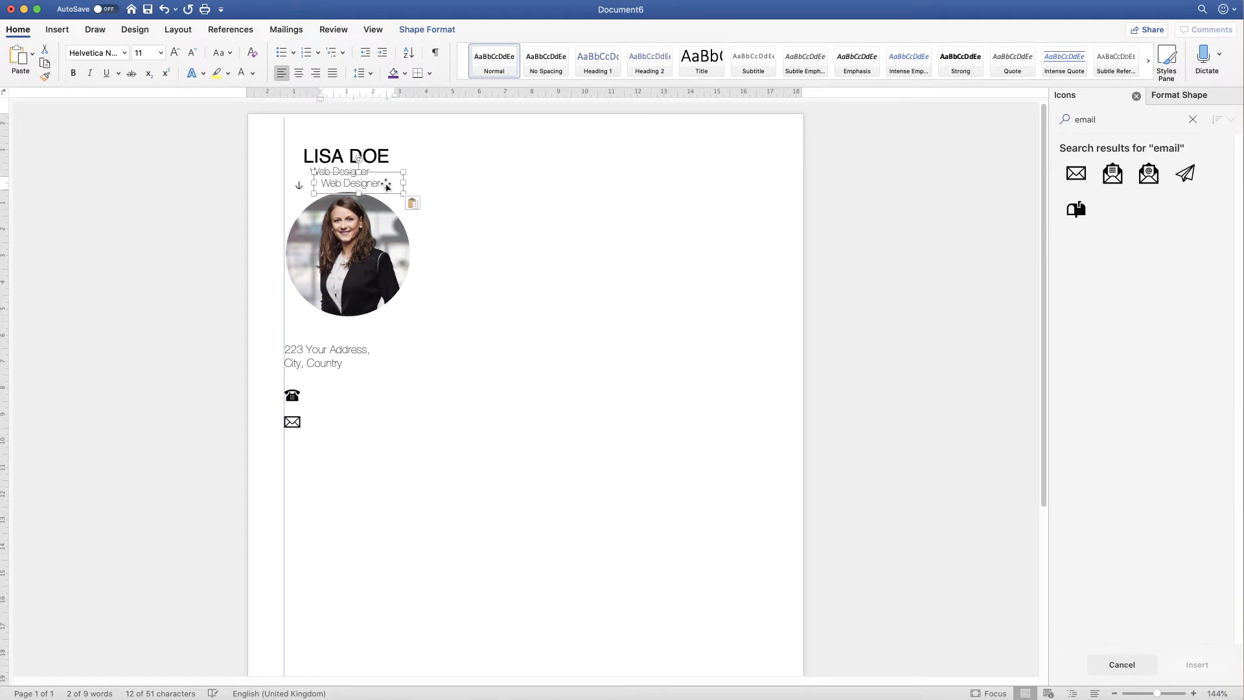
left_click_drag(387, 187, 377, 400)
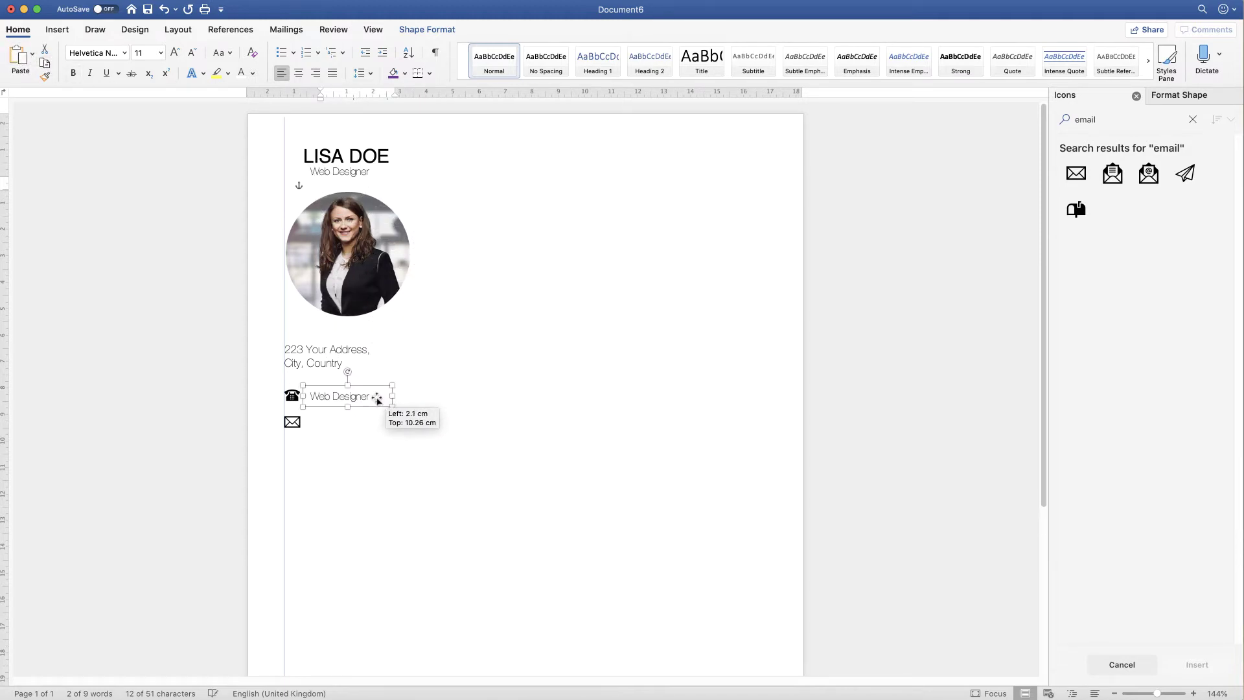
left_click_drag(377, 400, 322, 393)
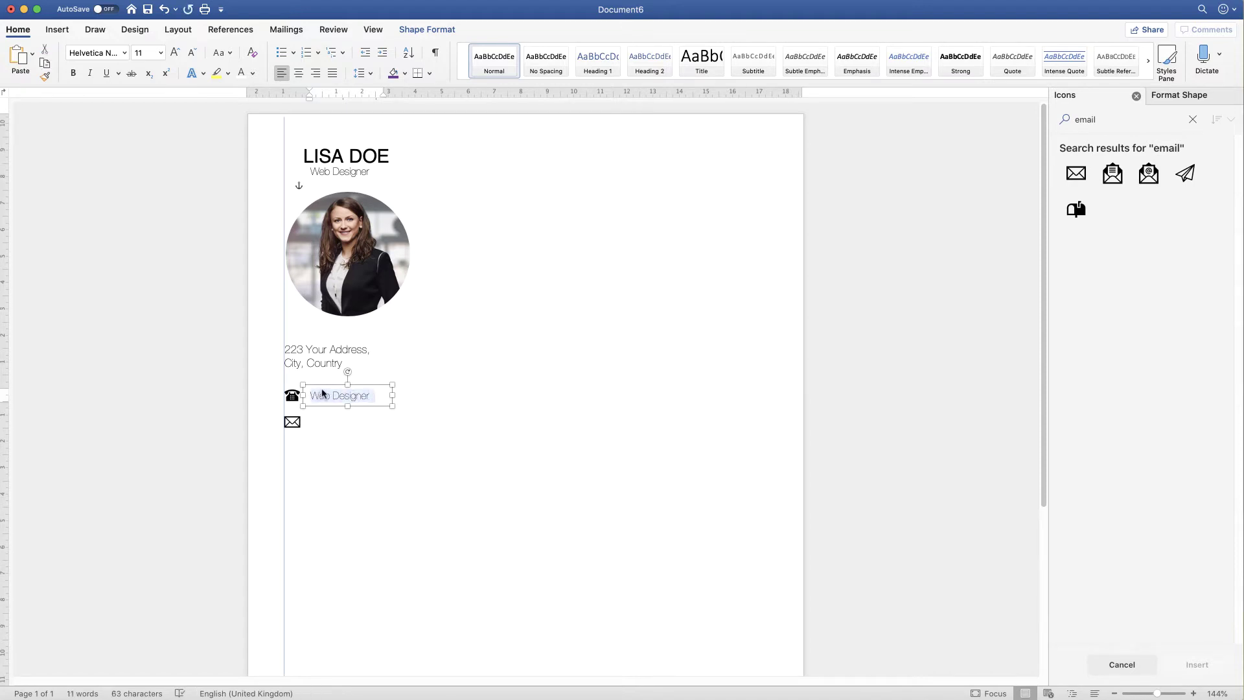
key("super+v")
Add an e-mail address copy beside the envelope icon, widened to fit and set smaller
mouse_move(358, 386)
left_mouse_down()
mouse_move(364, 423)
mouse_move(310, 423)
left_mouse_up()
key("BackSpace")
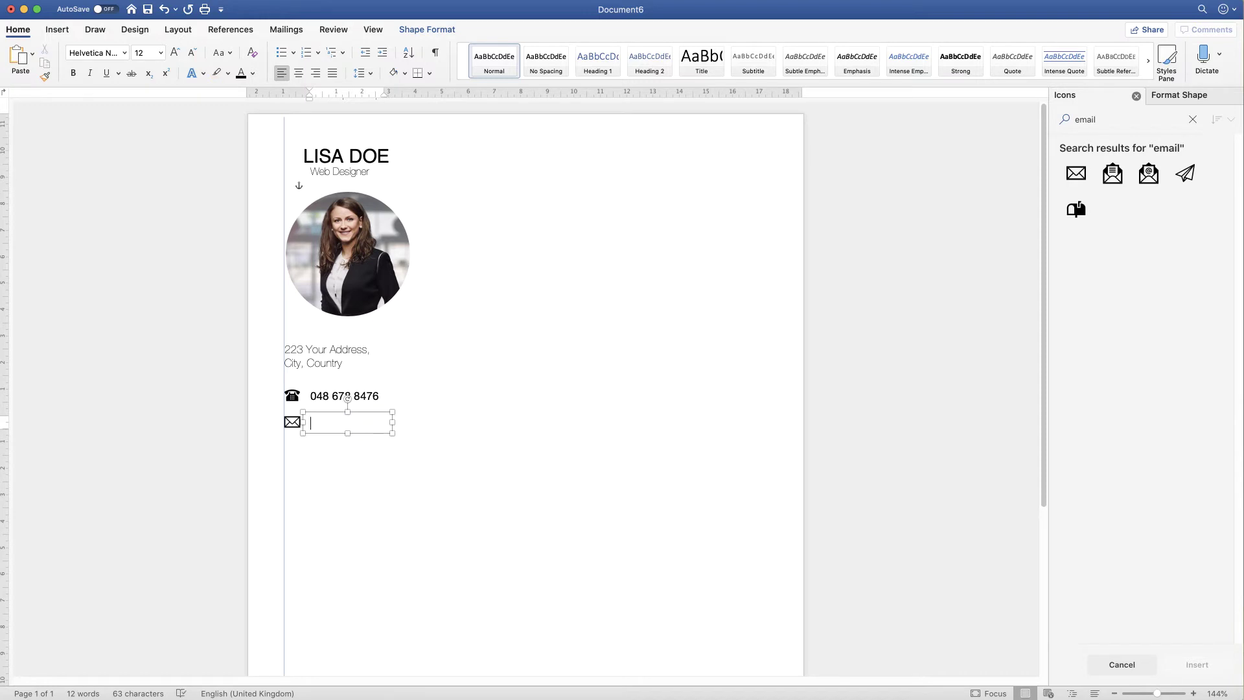
type("l@ema")
mouse_move(392, 423)
left_mouse_down()
mouse_move(464, 424)
mouse_move(331, 422)
left_mouse_up()
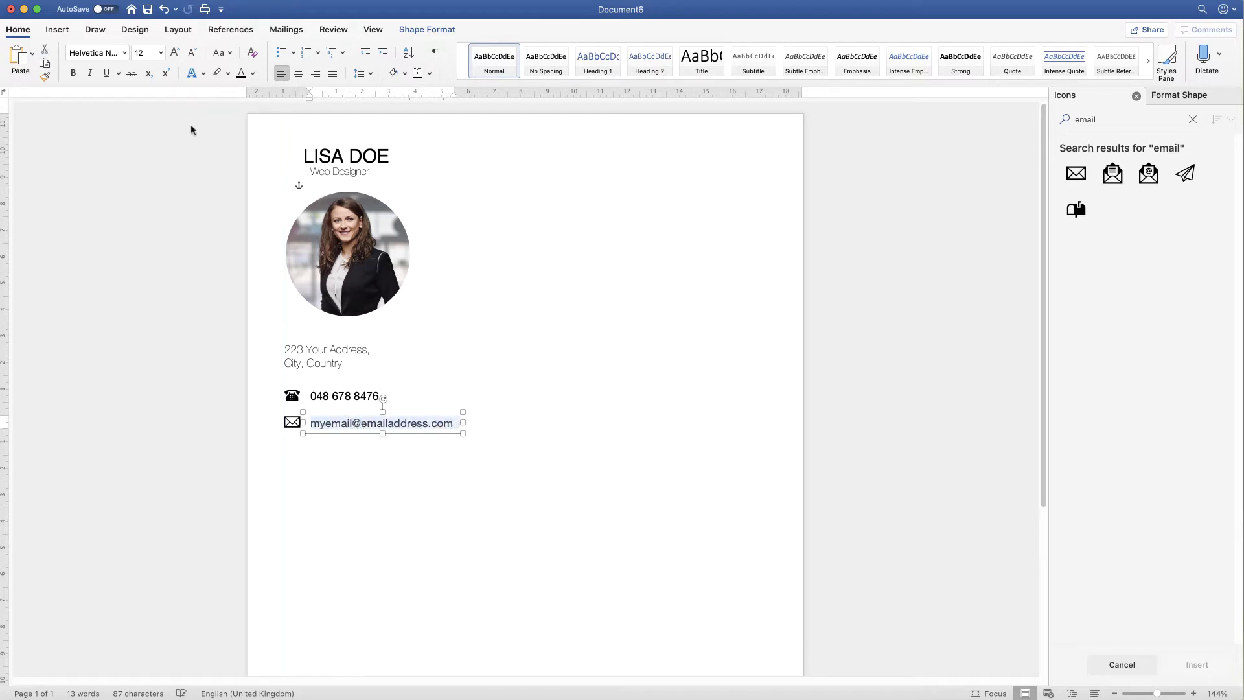
left_click(191, 53)
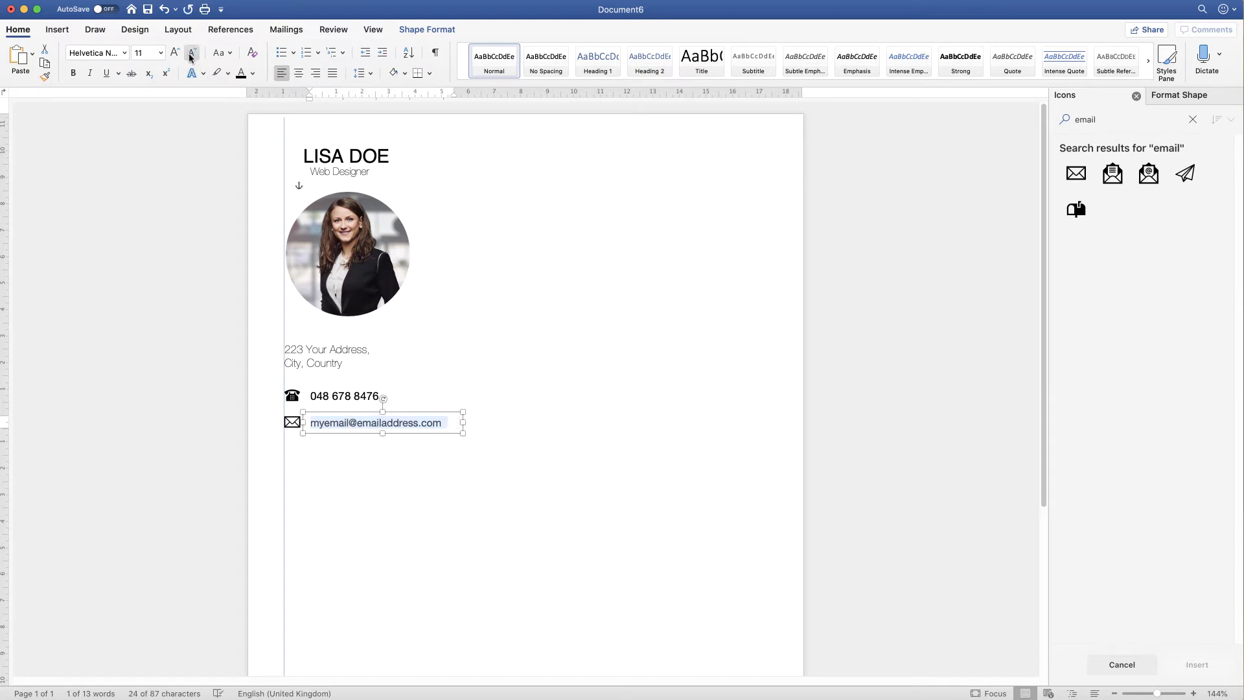
Reduce the e-mail text size further and narrow its box to fit
left_click(191, 53)
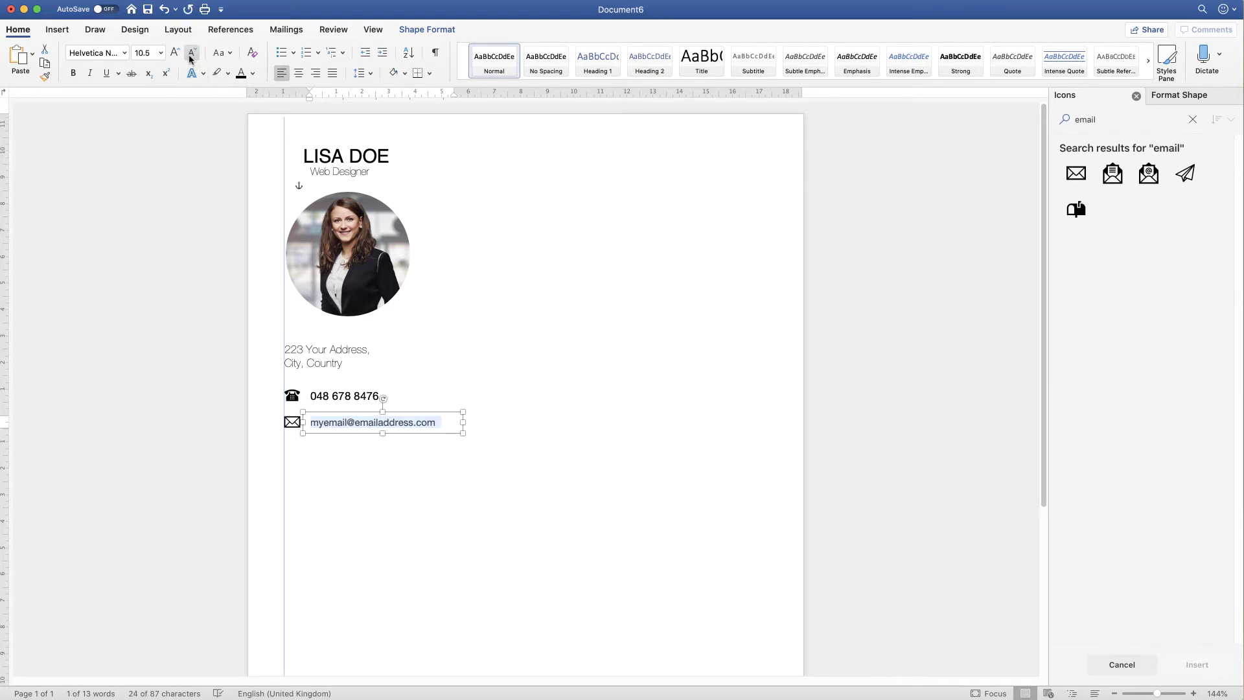
left_click(191, 57)
left_click(192, 57)
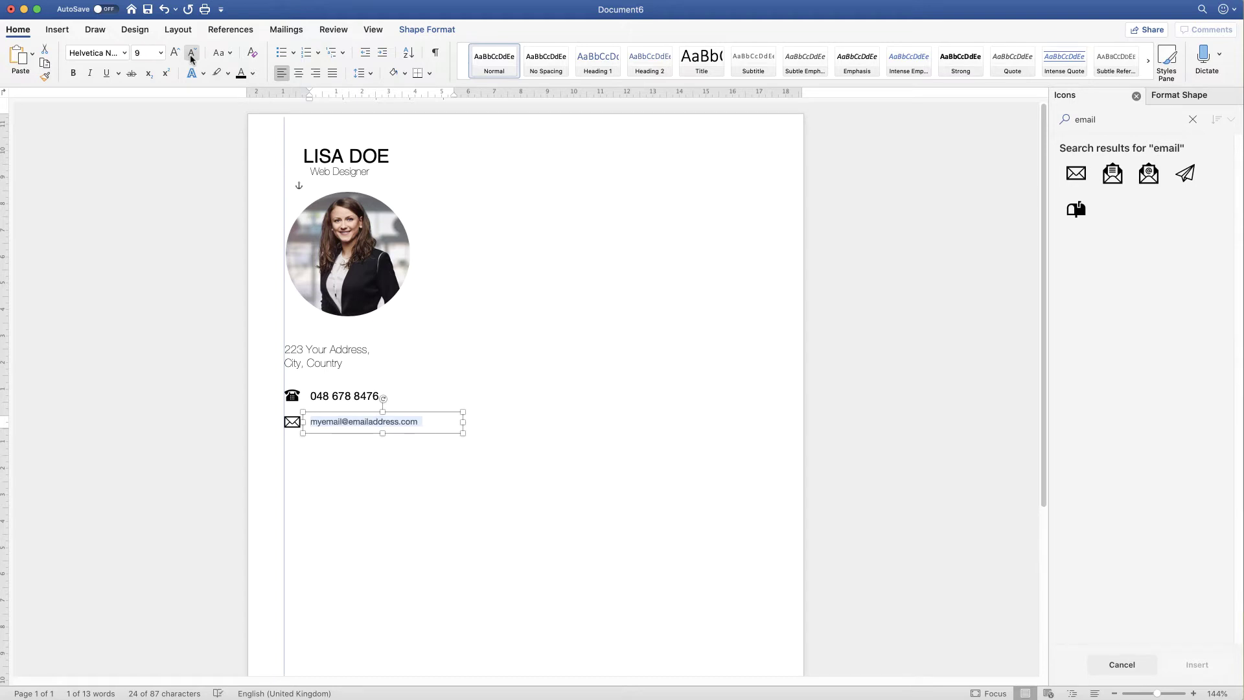
left_click(463, 433)
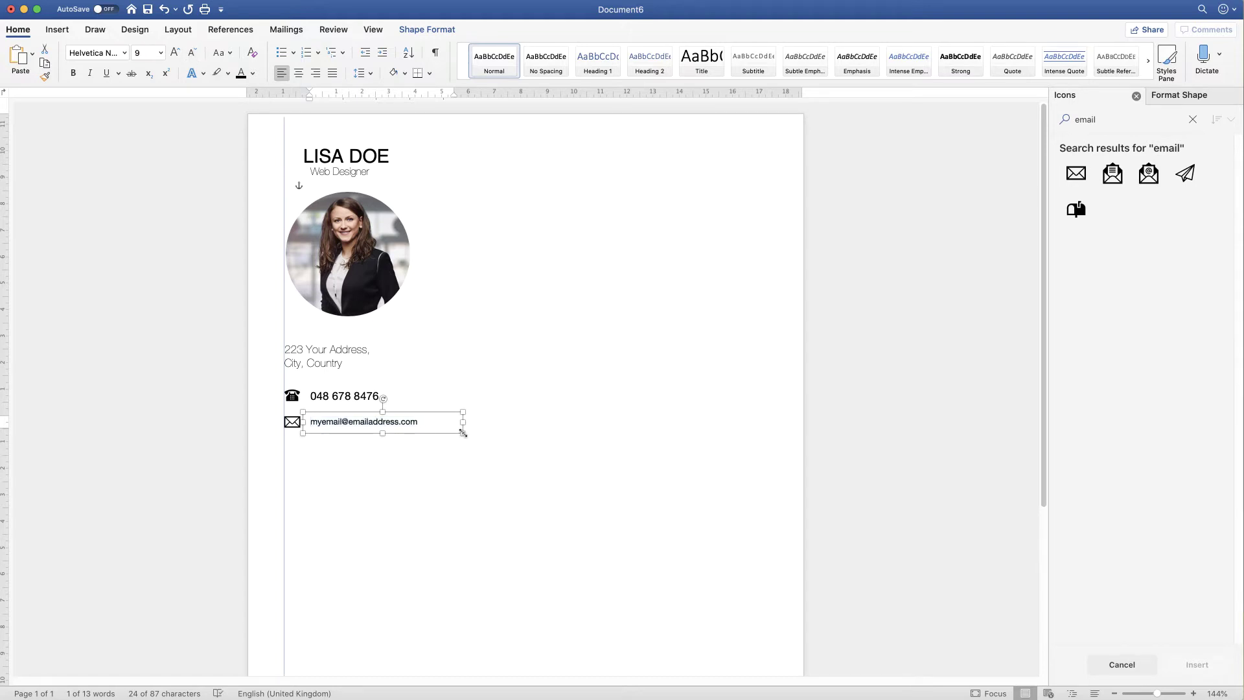
left_click_drag(462, 432, 425, 430)
Shrink the phone number to 8 pt and narrow its box to fit the text
left_click(382, 397)
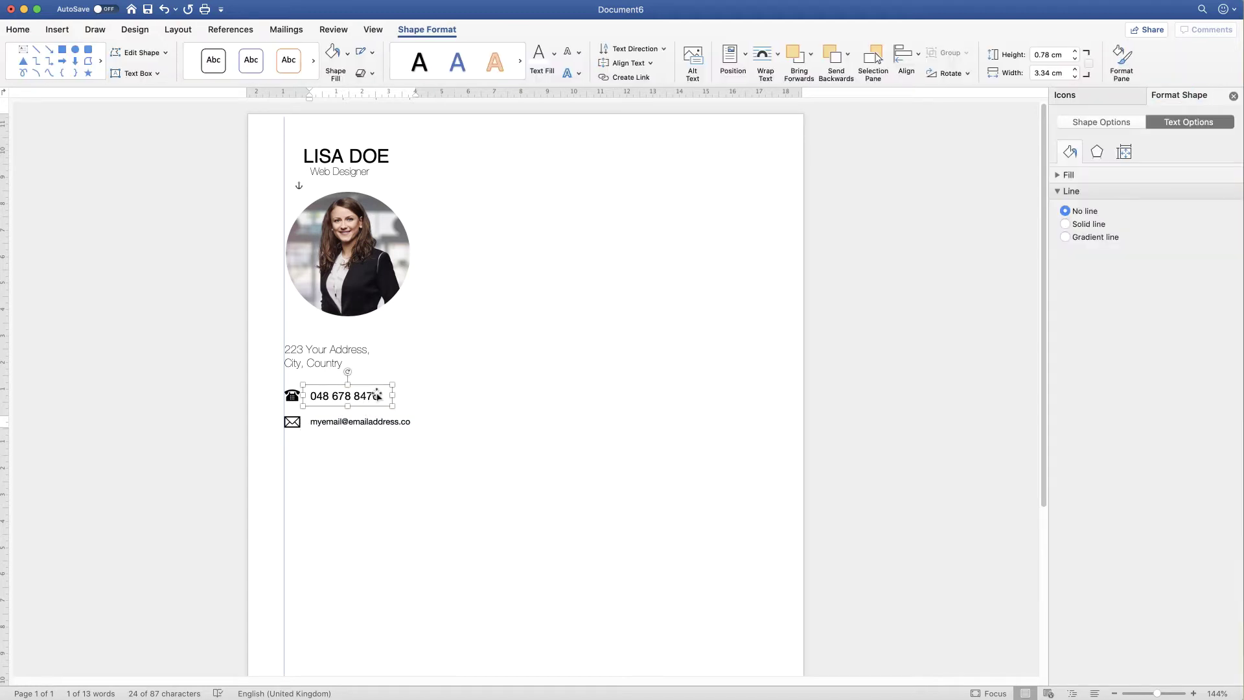
left_click_drag(382, 395, 331, 397)
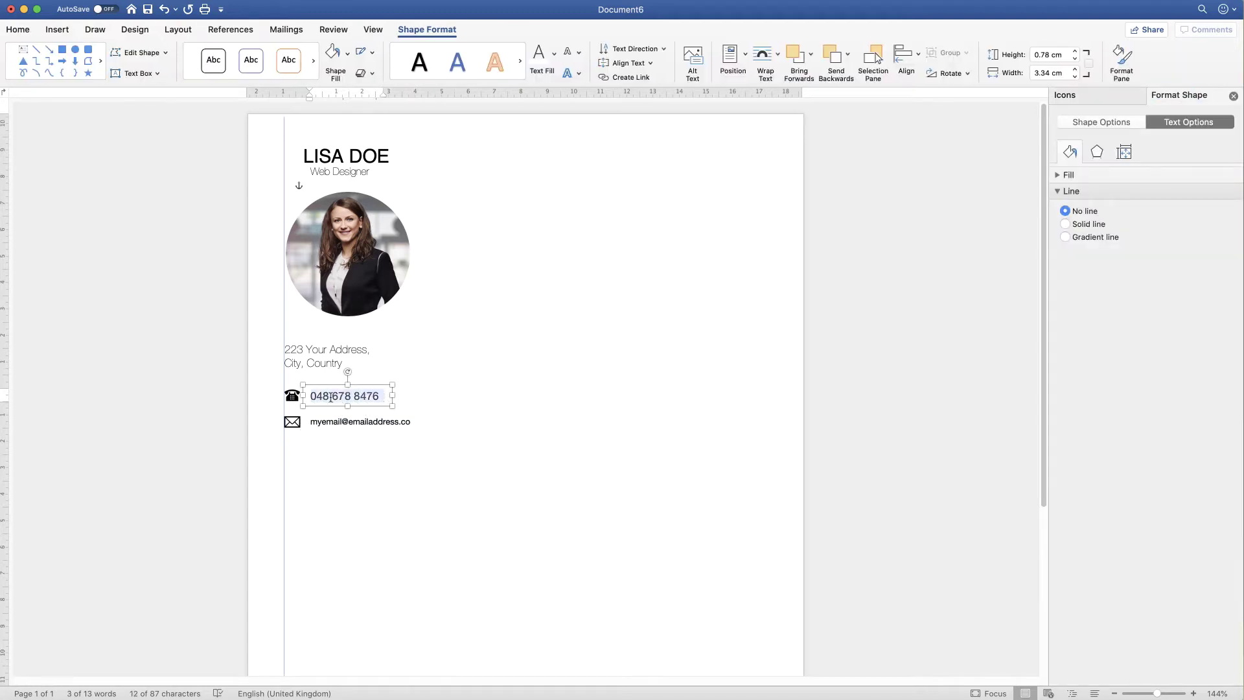
left_click(18, 29)
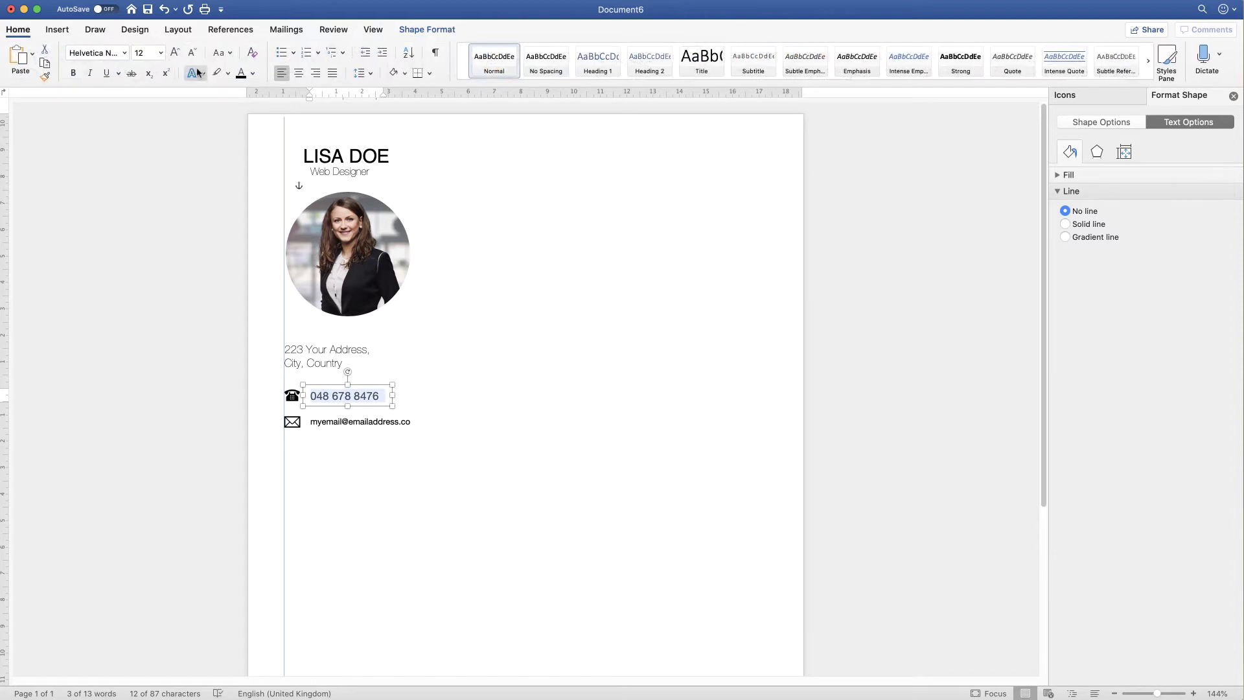
left_click(193, 53)
left_click(193, 54)
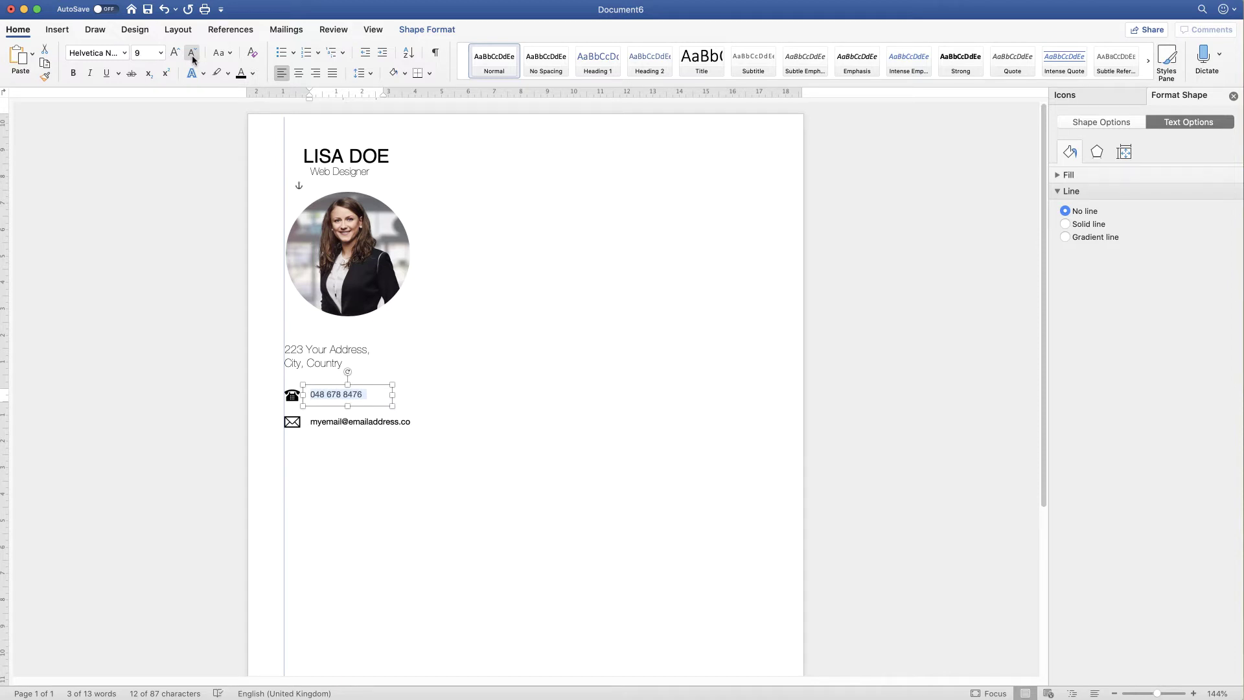
left_click(193, 55)
left_click_drag(392, 405, 374, 401)
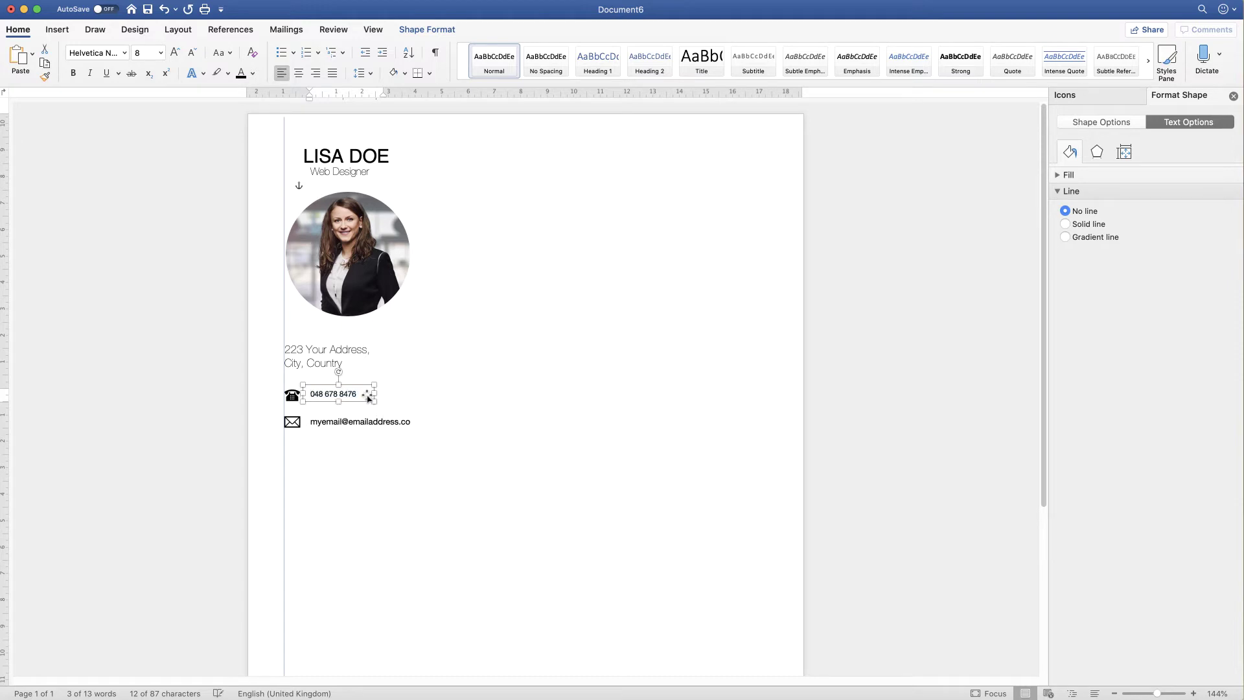
Left-align the phone and e-mail boxes and lower the phone number level with its icon
left_click(340, 423, "shift")
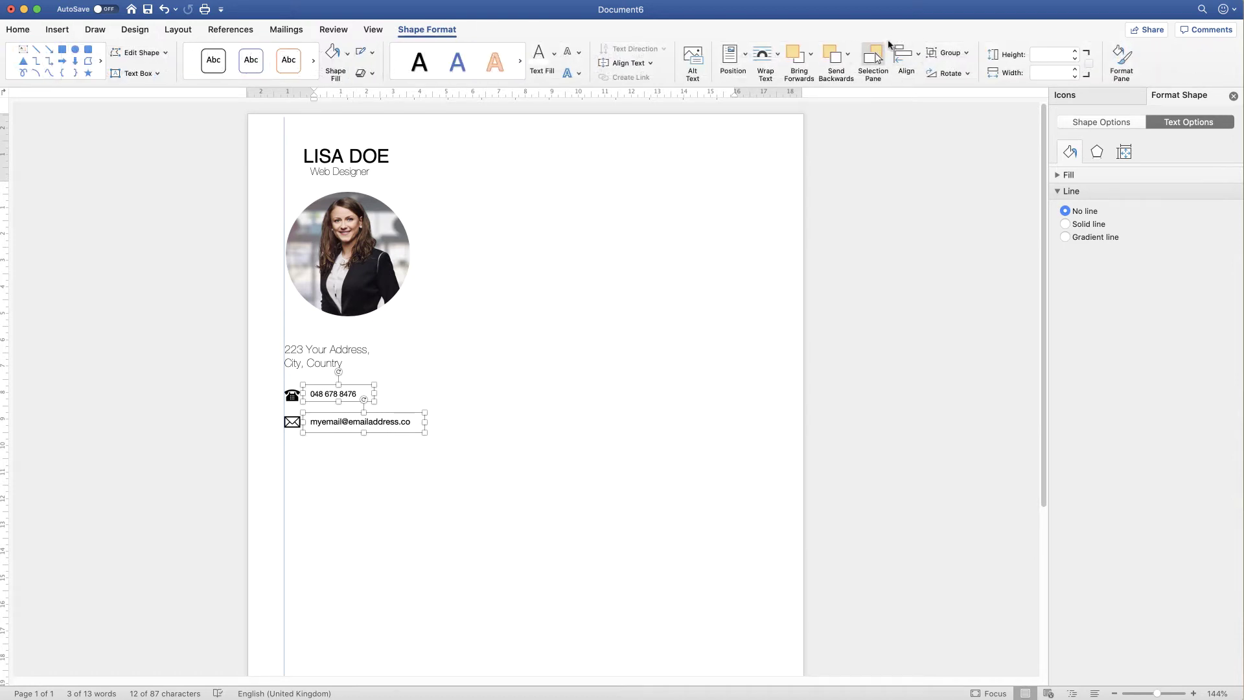
left_click(919, 63)
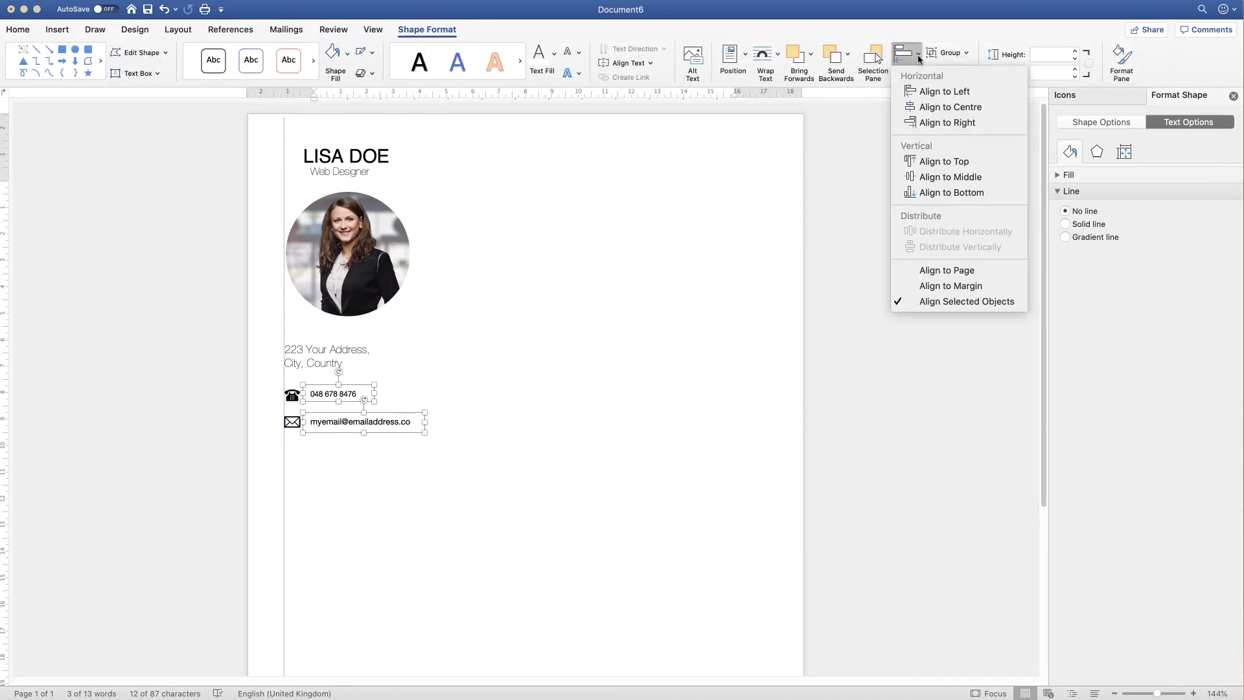
left_click(914, 93)
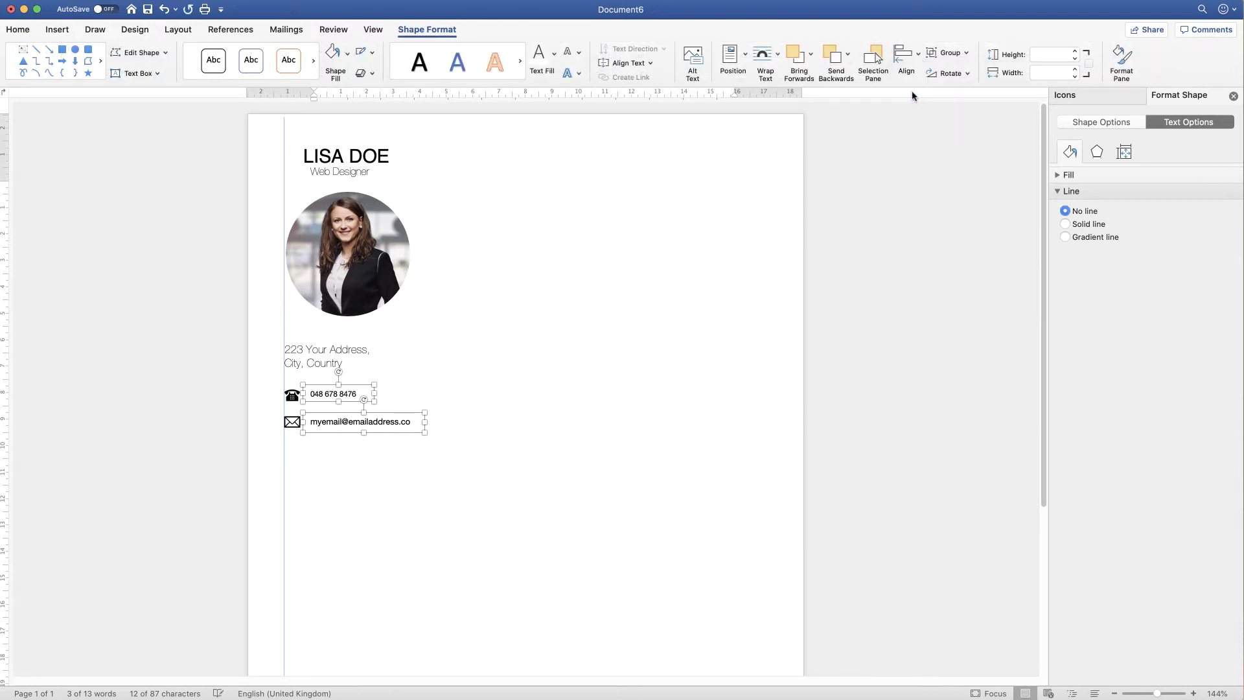
left_click(451, 431)
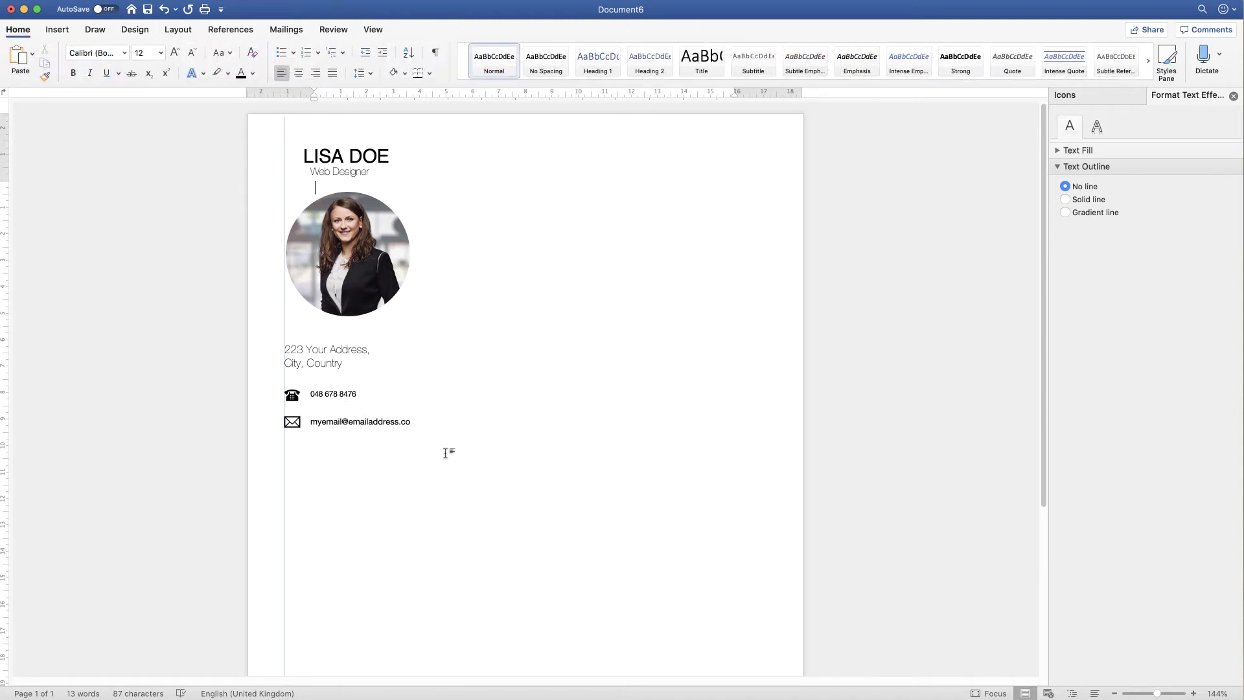
left_click(344, 399)
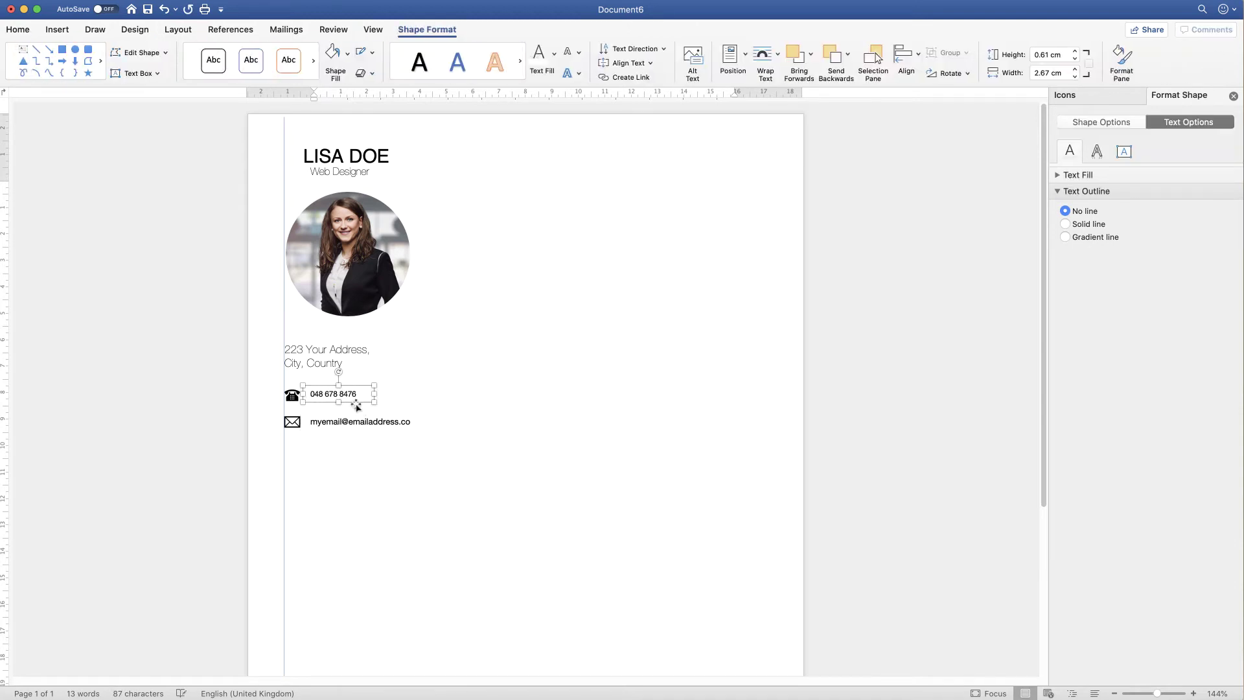
left_click_drag(357, 406, 358, 408)
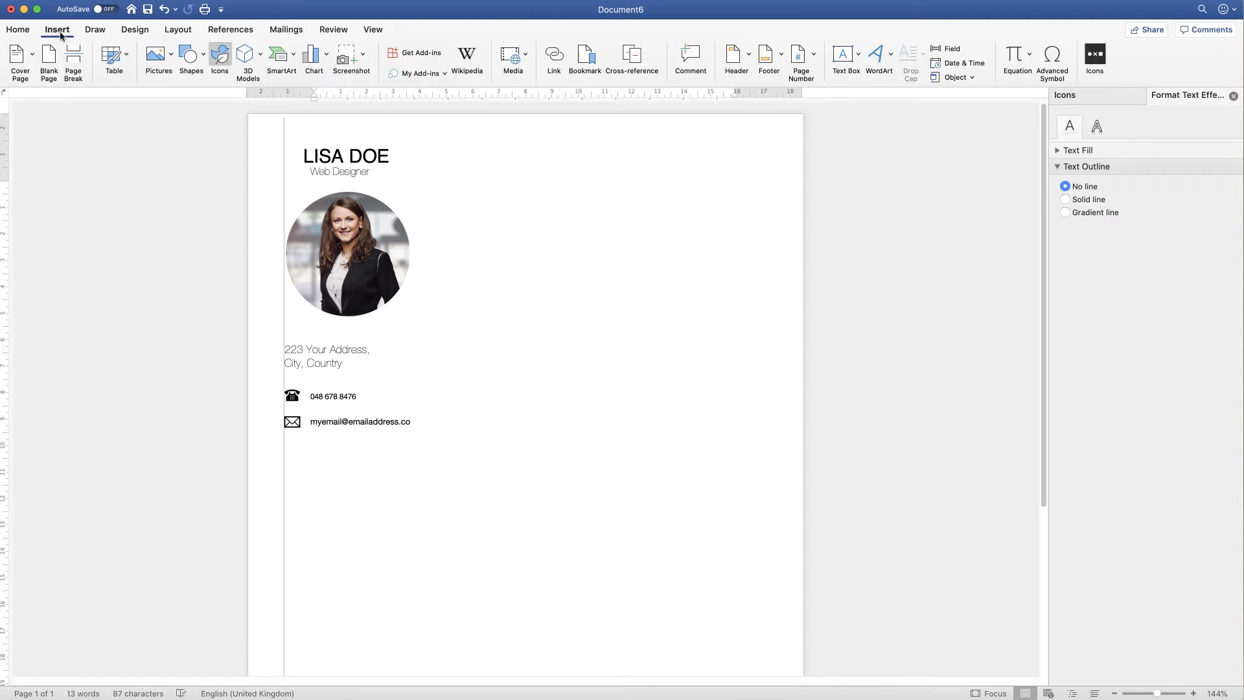
Draw a text box below the e-mail line reading EXPERTISE in Helvetica
left_click(858, 55)
left_click(868, 76)
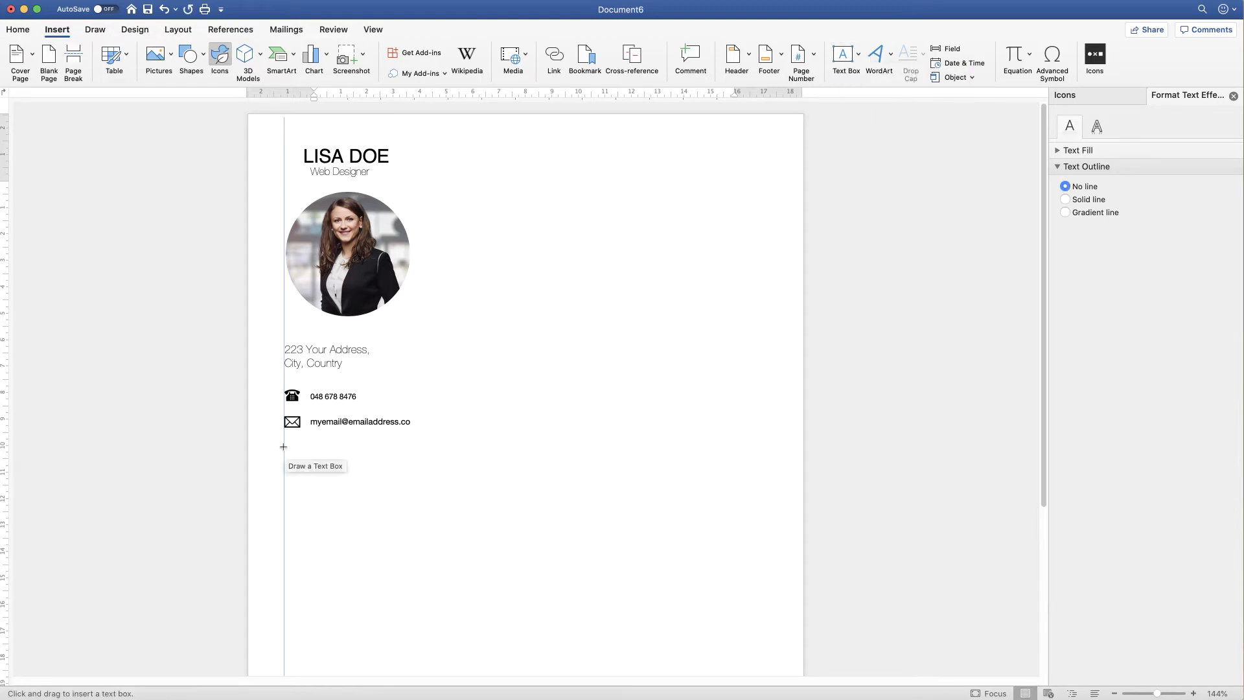
left_click_drag(283, 447, 416, 474)
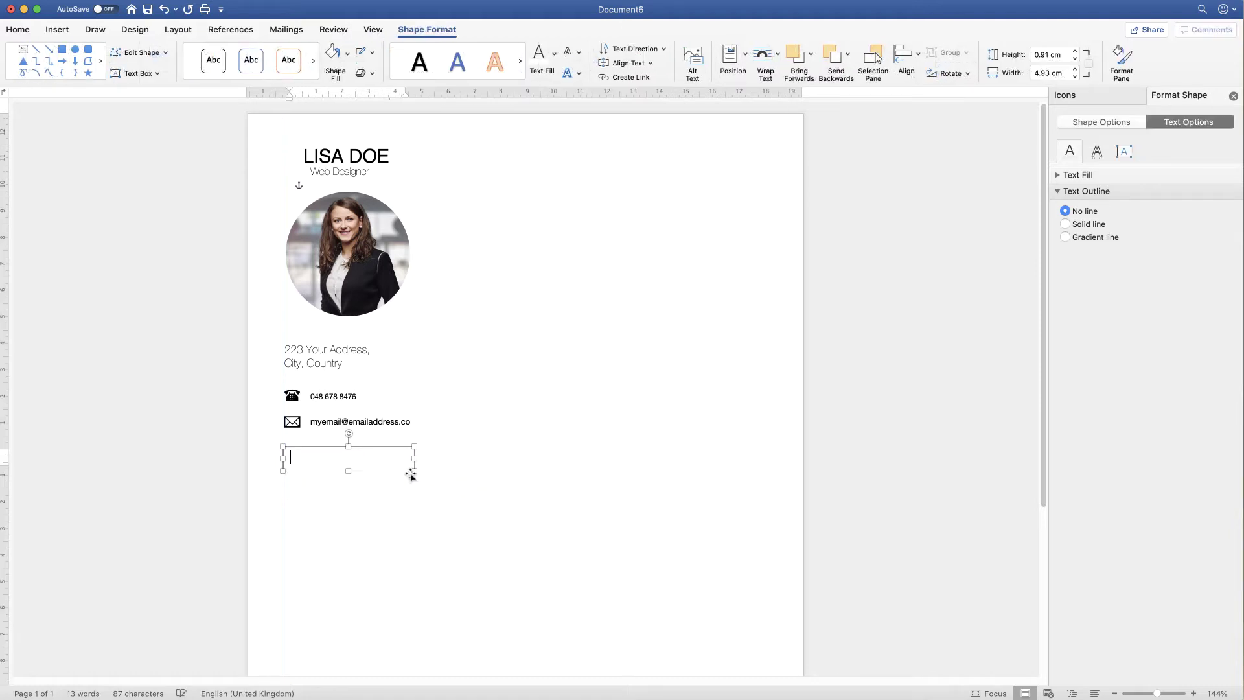
type("EXPERT")
type("ISE")
left_click_drag(335, 457, 291, 459)
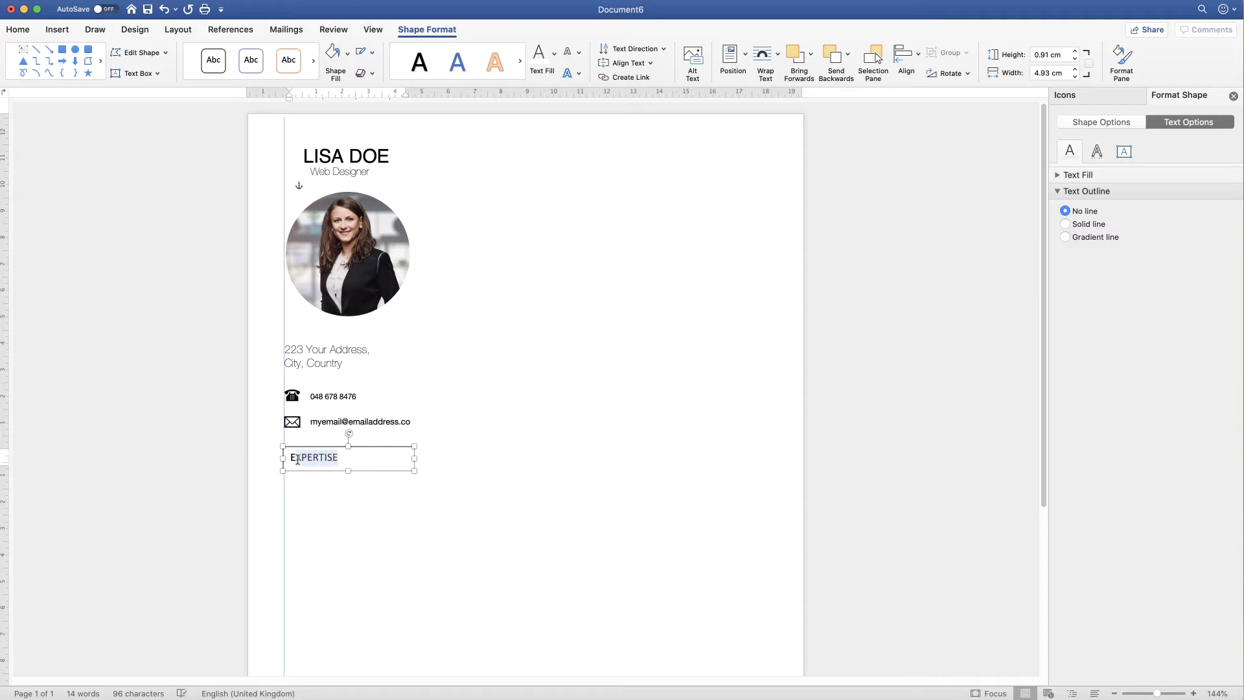
left_click(18, 31)
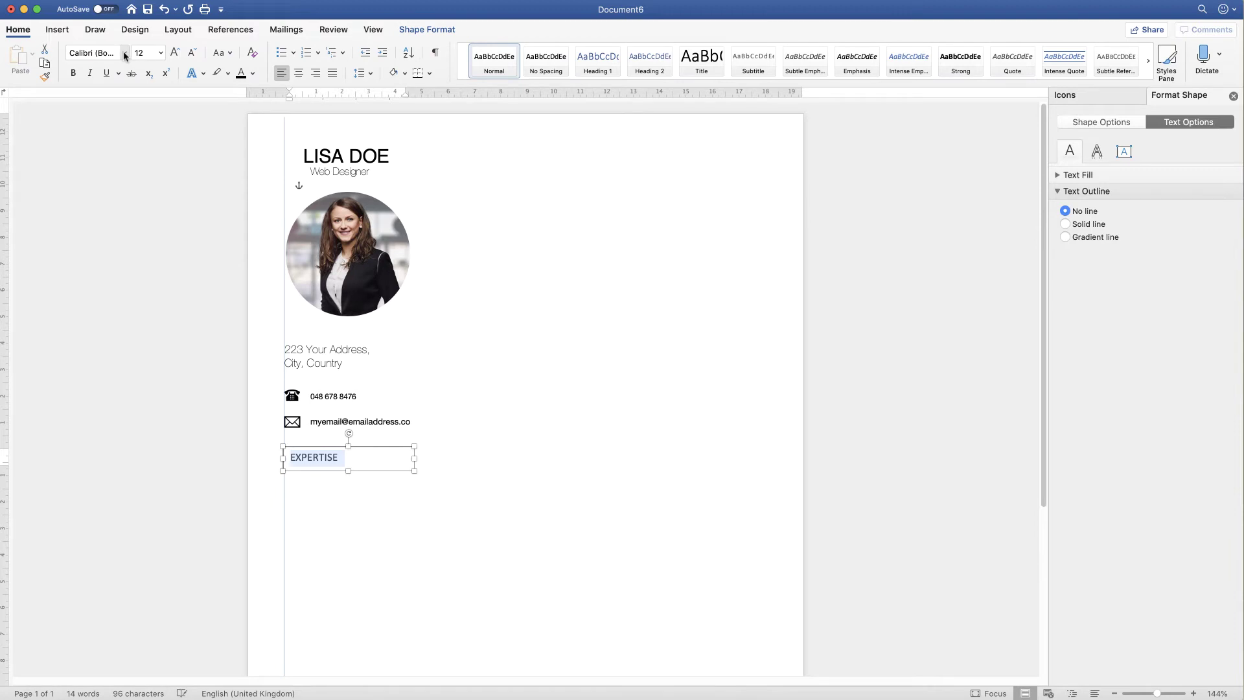
left_click(126, 54)
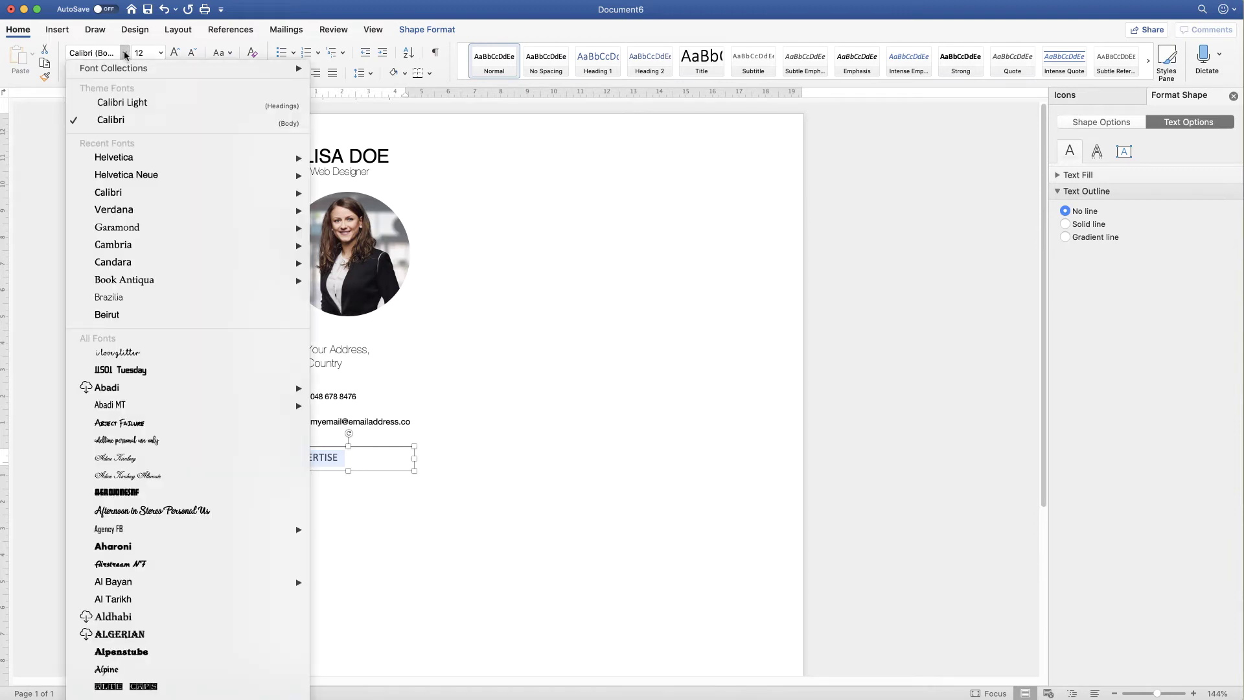
left_click(116, 162)
left_click(369, 494)
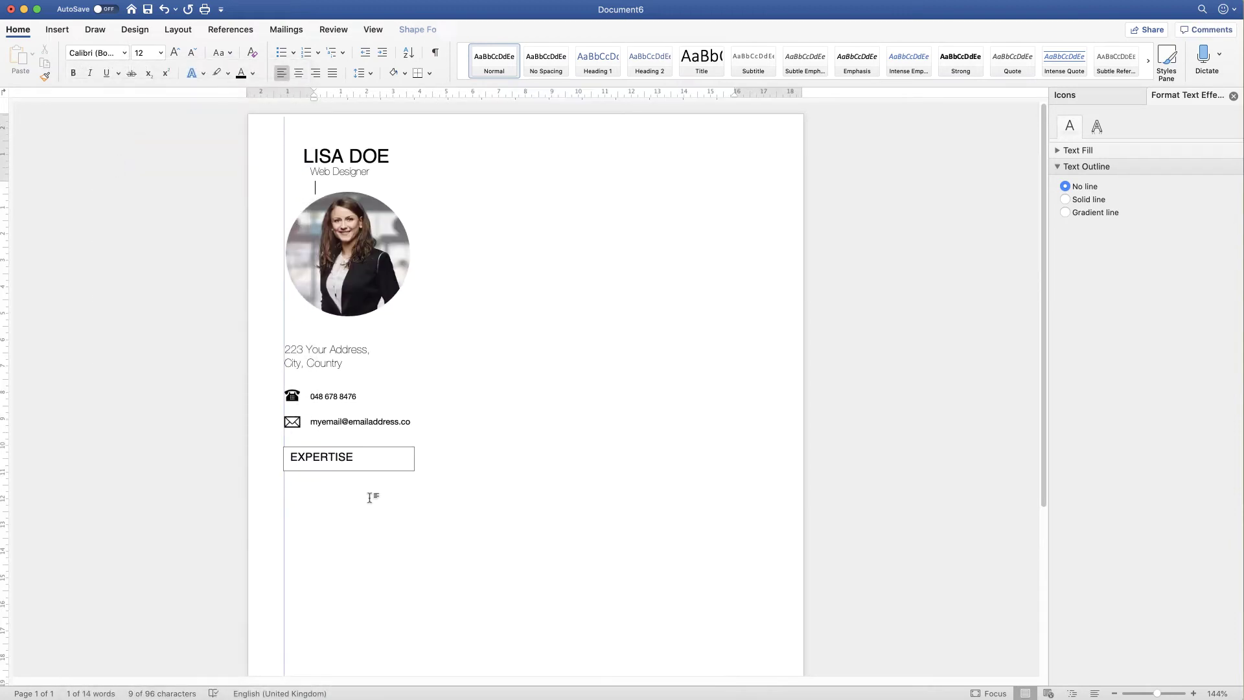
Remove the EXPERTISE box's border and fill and nudge it left to the margin
left_click(389, 460)
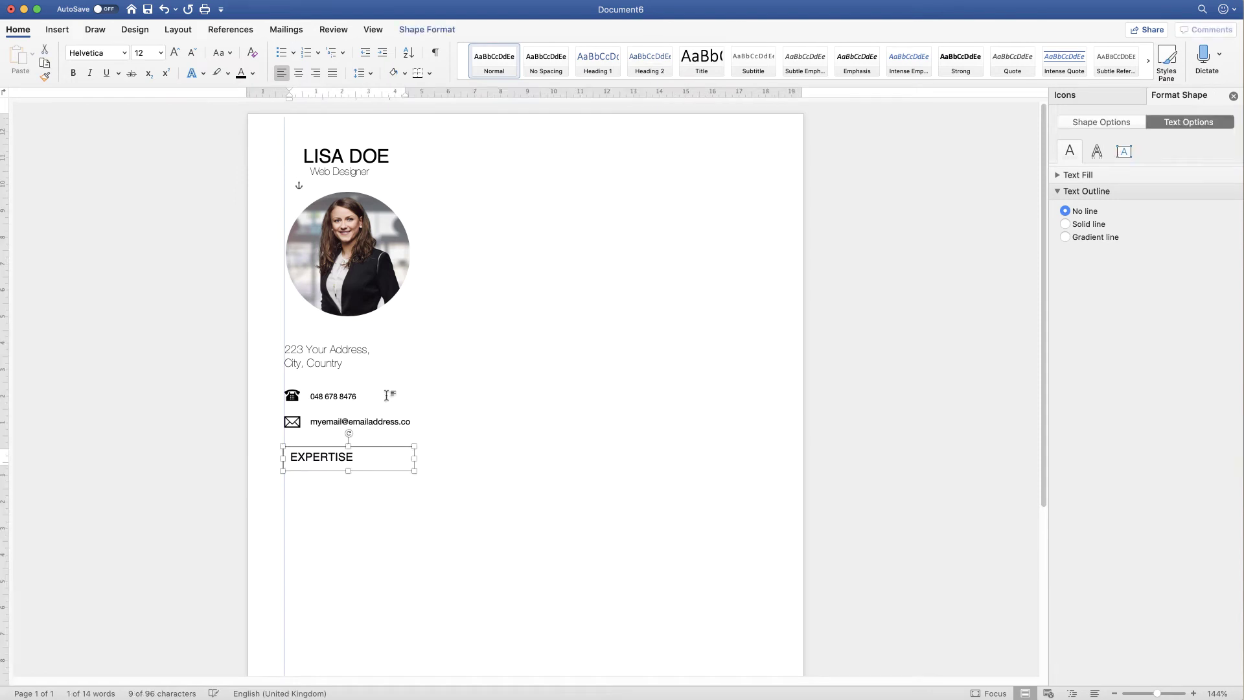
left_click(433, 30)
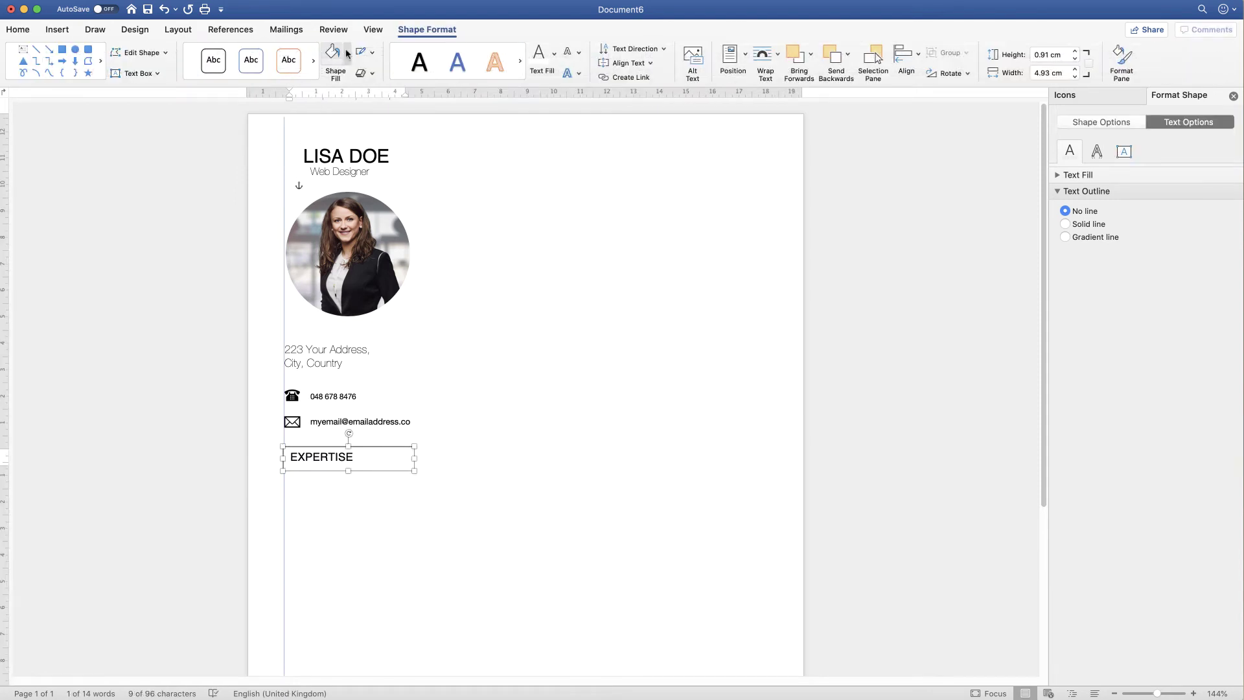
left_click(373, 55)
left_click(377, 78)
left_click(366, 497)
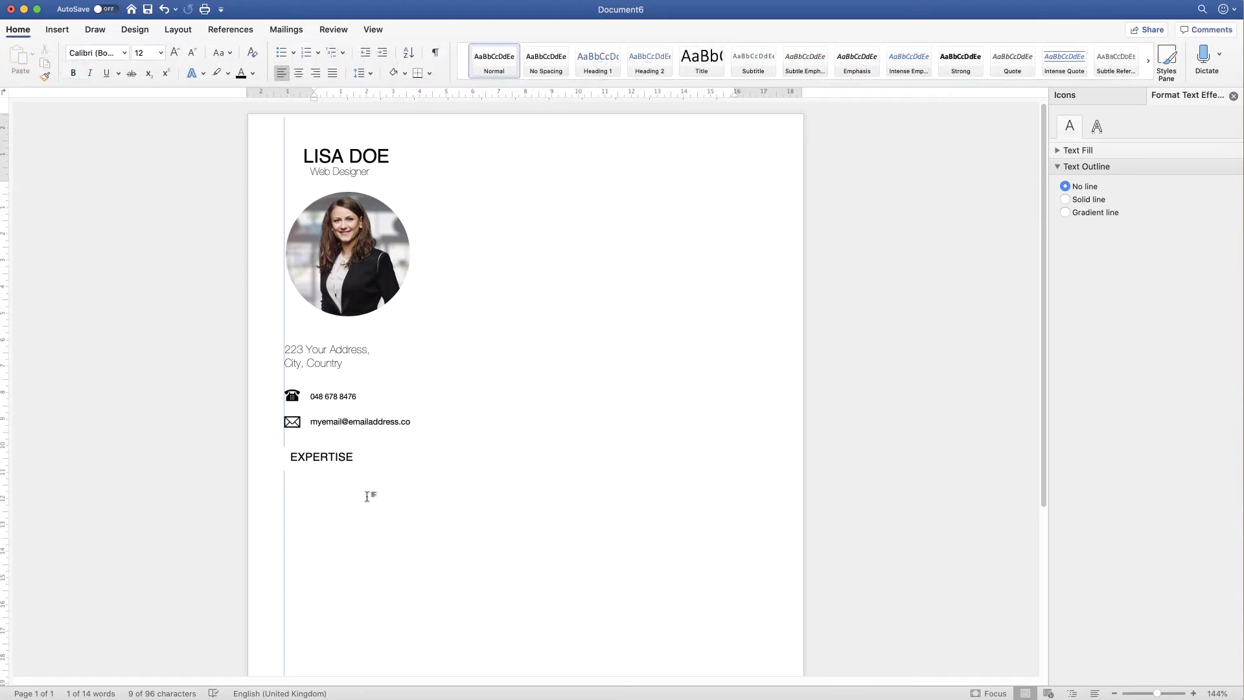
left_click(337, 458)
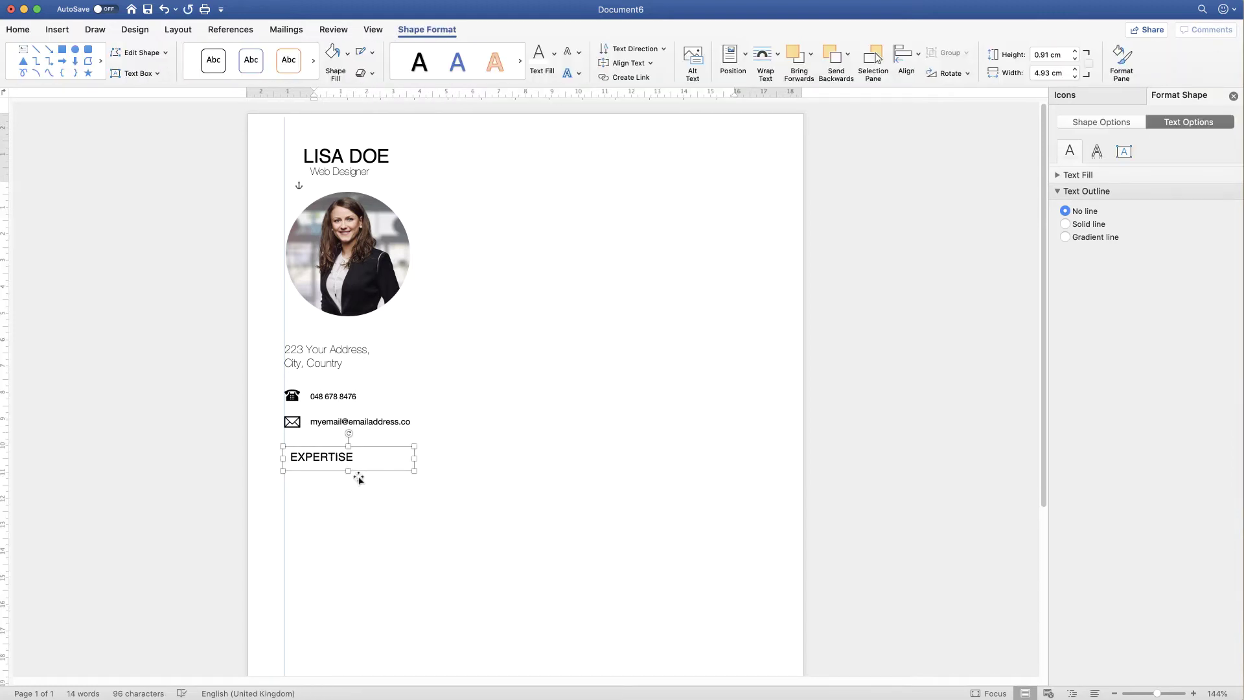
left_click(348, 59)
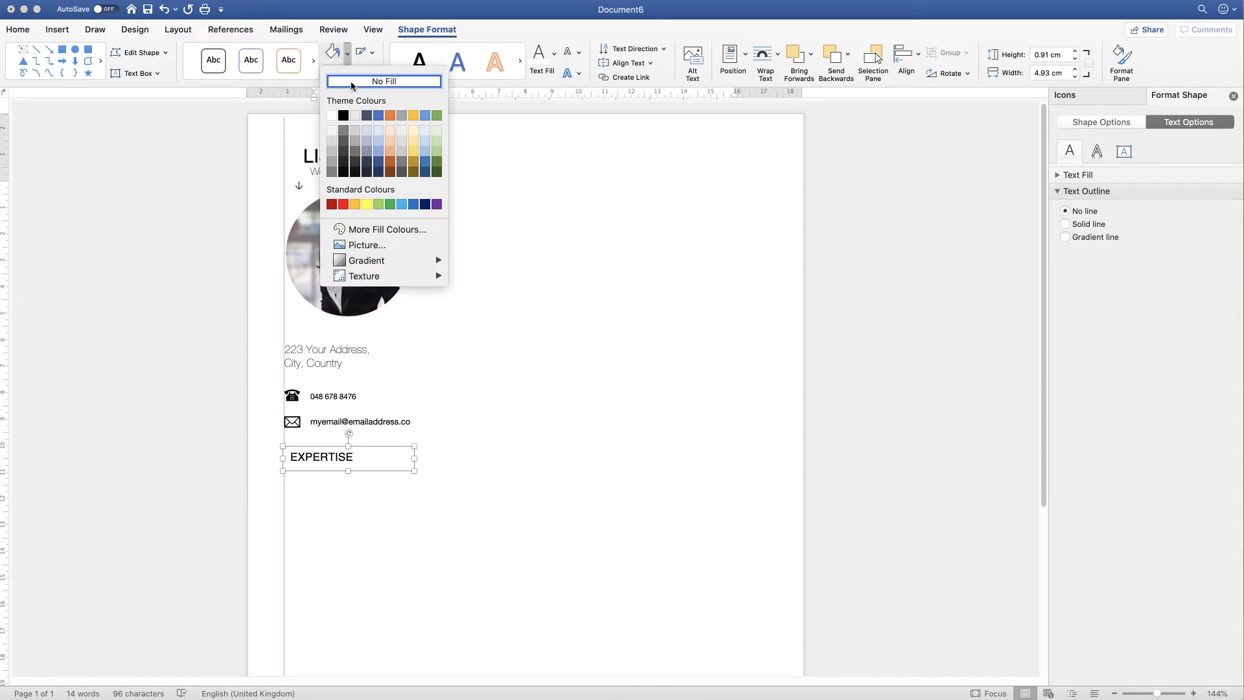
left_click(352, 82)
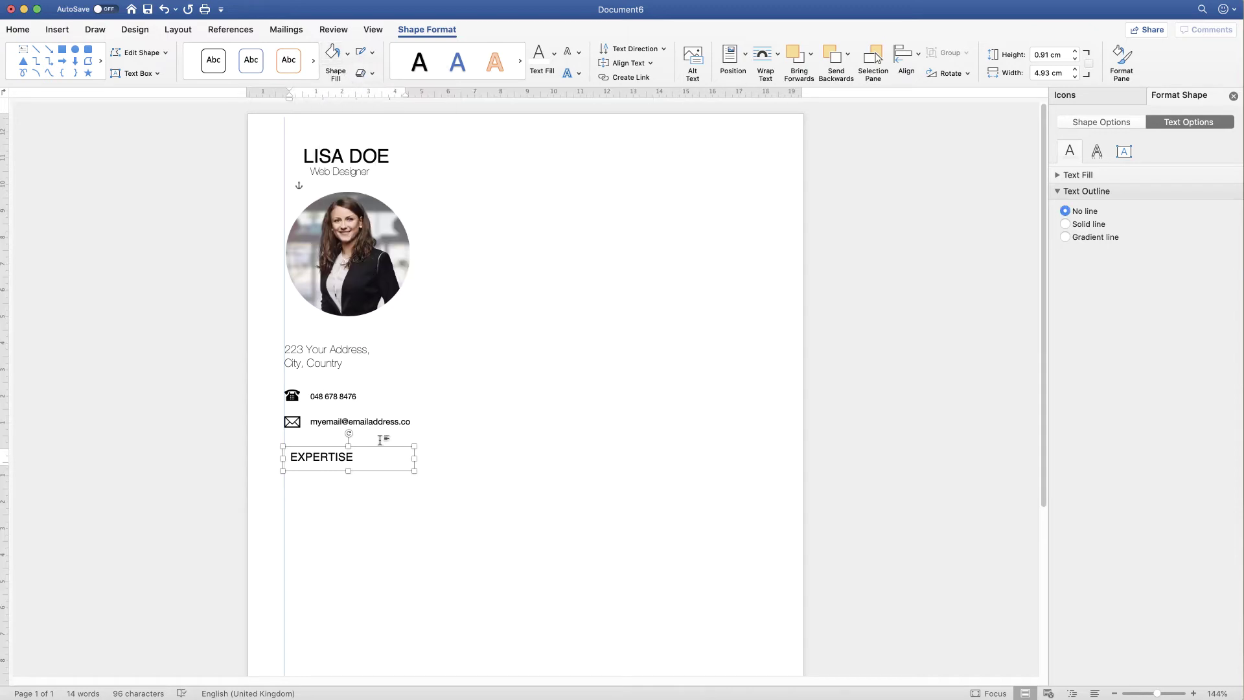
key("Left")
key("Left")
key("Left")
key("Left")
key("Left")
key("Left")
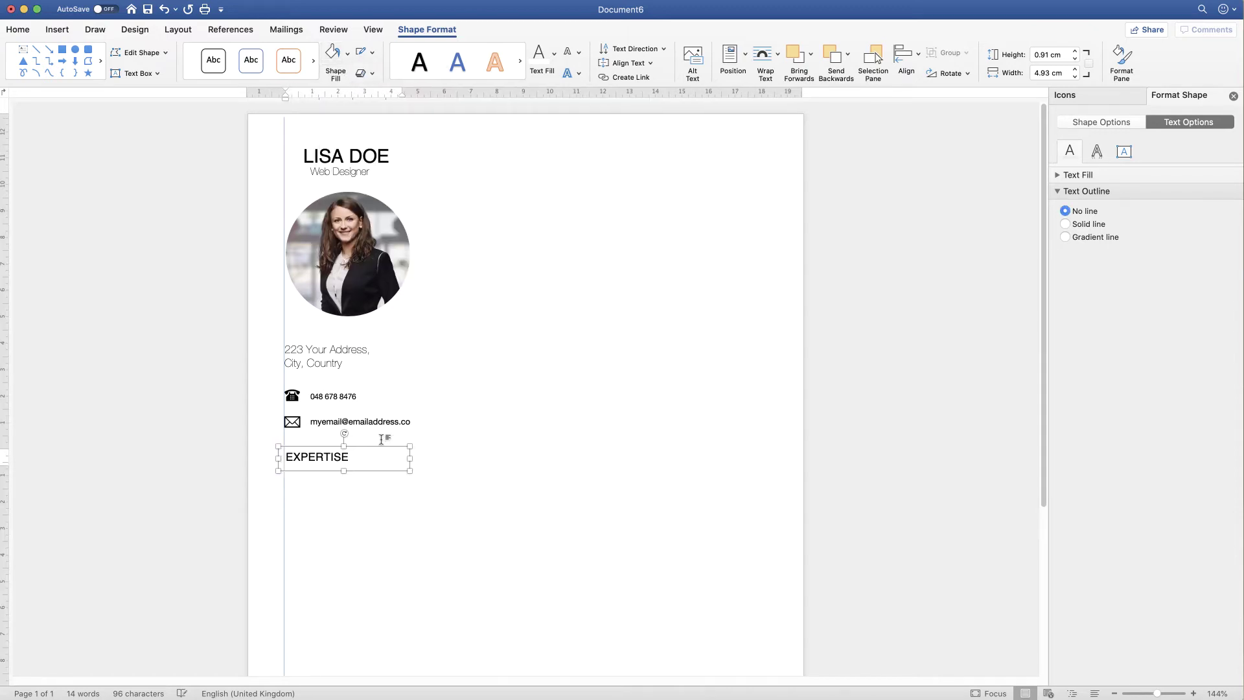
key("Left")
key("Left")
key("Left")
key("Left")
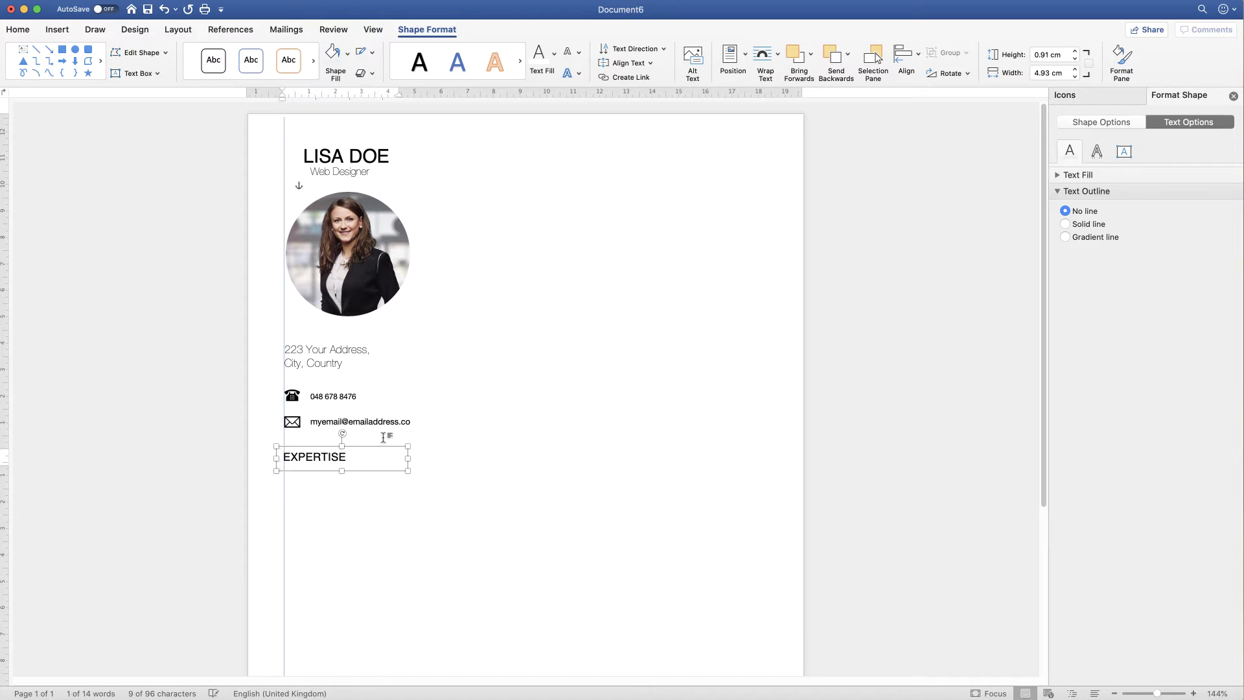
Duplicate the e-mail box under EXPERTISE, paste in the skills list, and resize it to fit
left_click(367, 426)
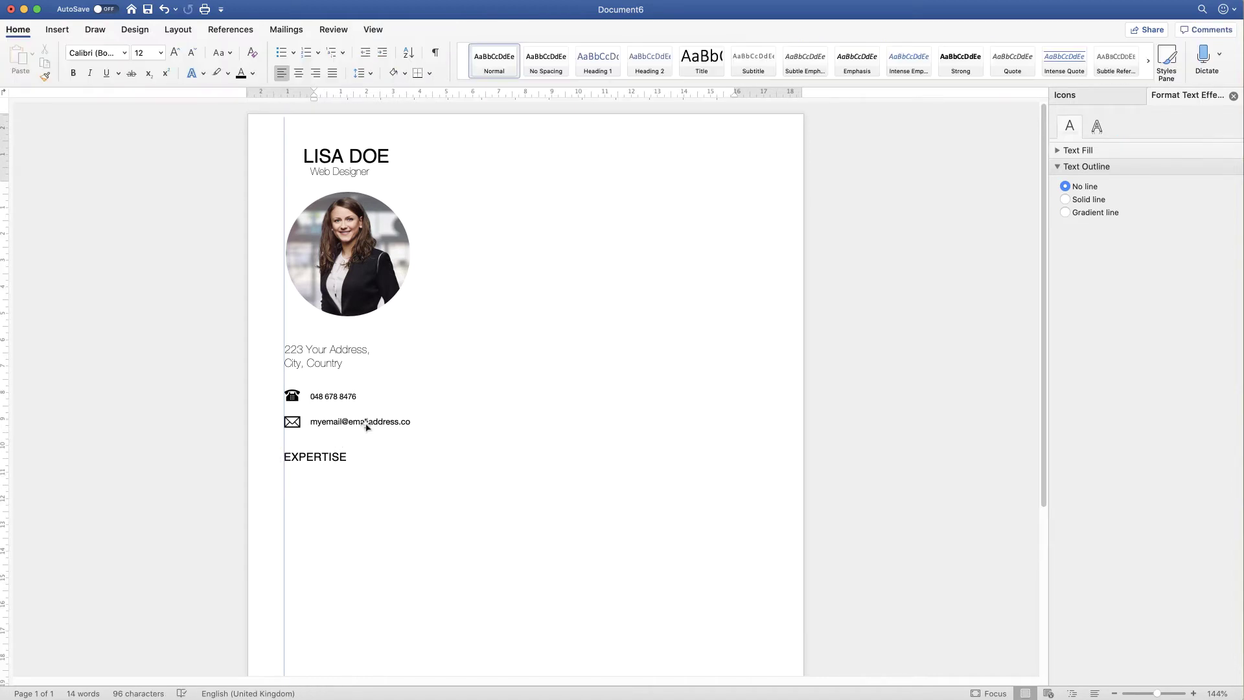
left_click(367, 424)
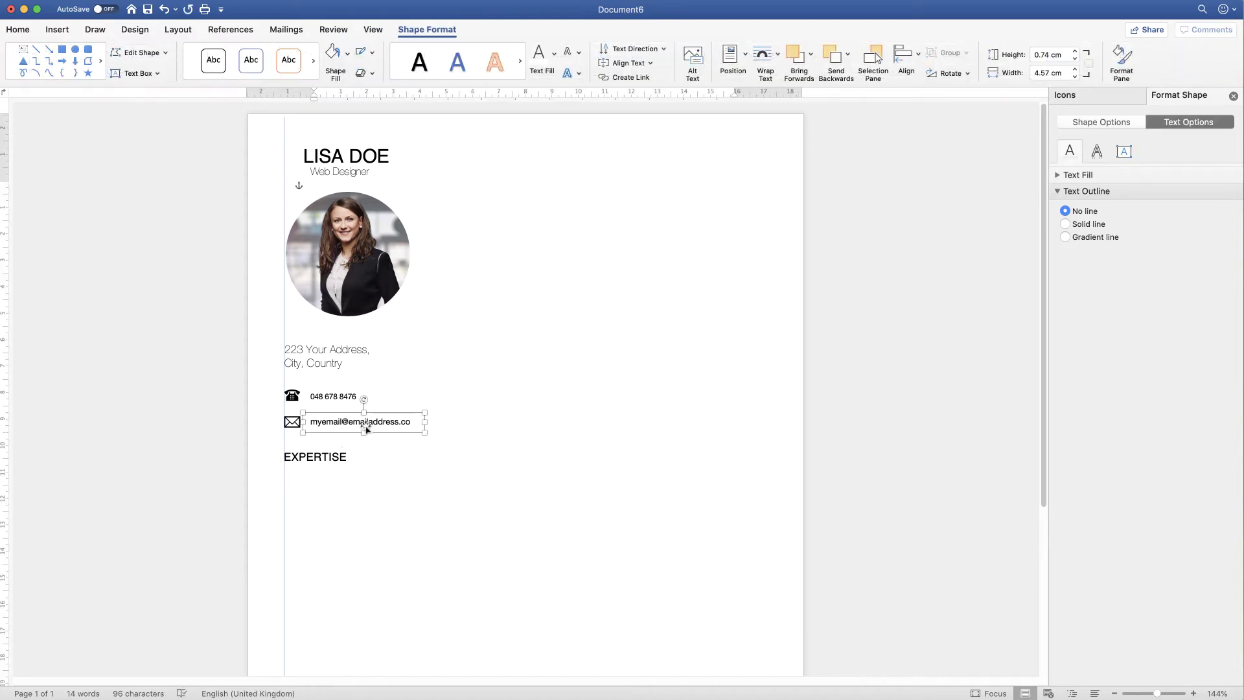
mouse_move(366, 428)
left_mouse_down()
mouse_move(380, 438)
mouse_move(350, 480)
left_mouse_up()
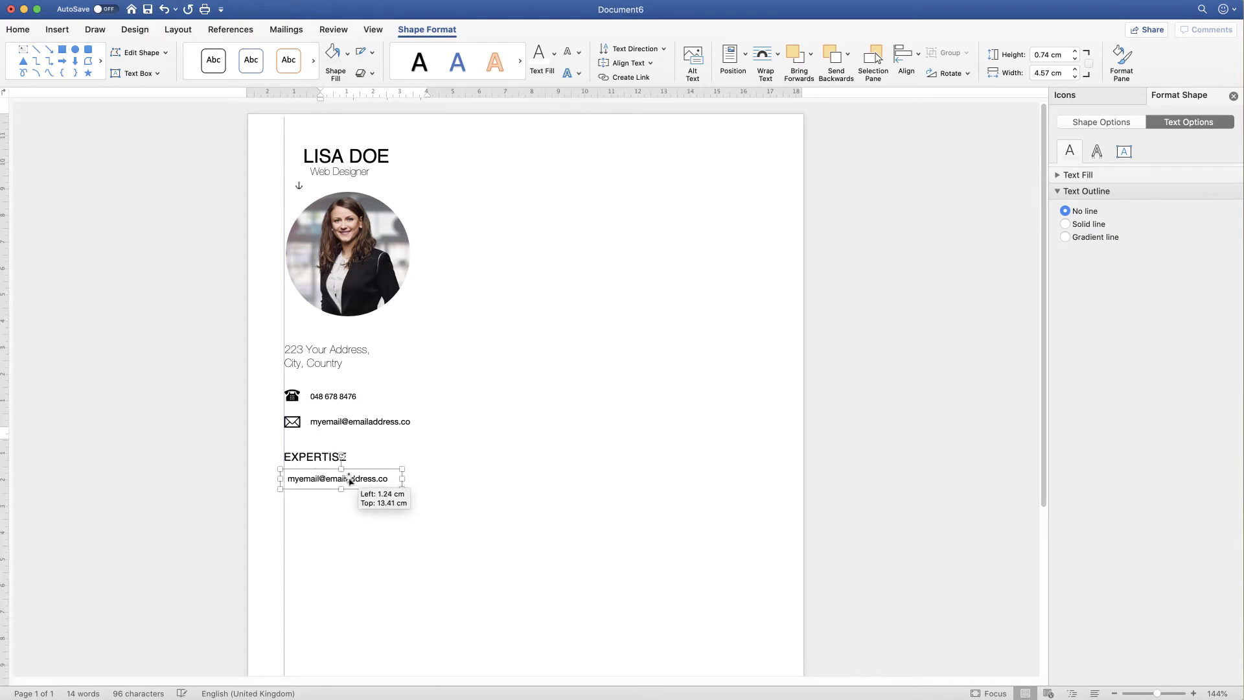
left_click_drag(350, 480, 348, 480)
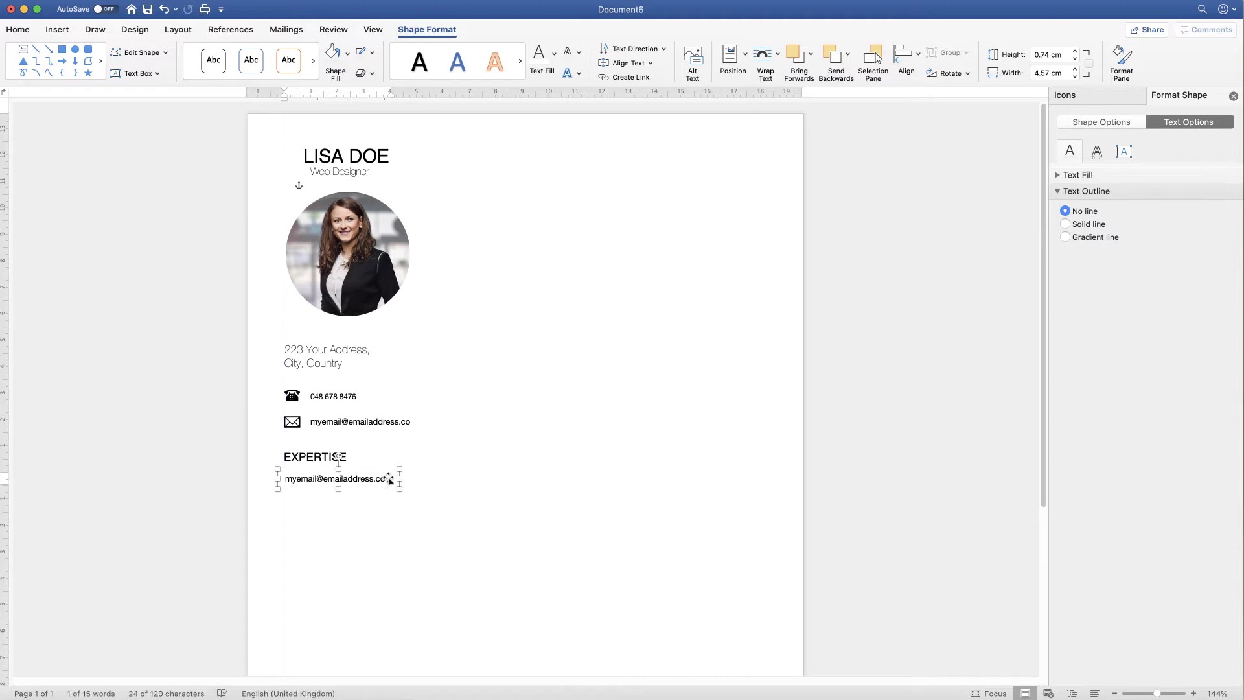
left_click_drag(389, 479, 291, 478)
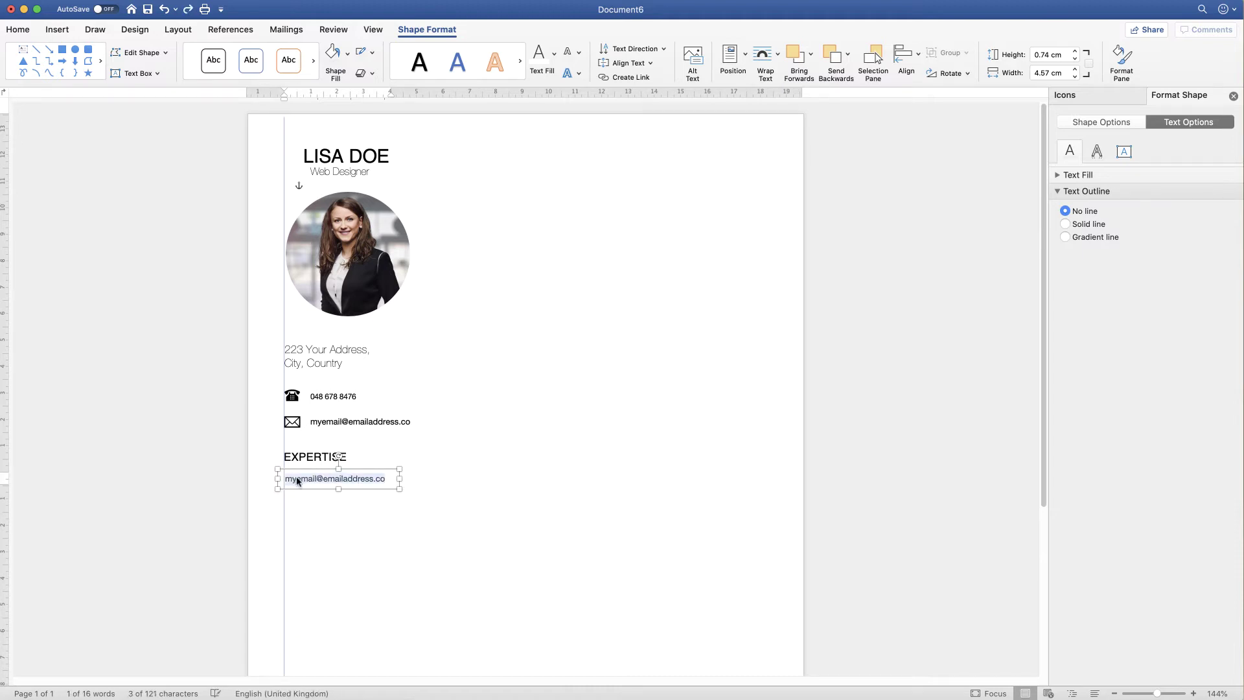
key("cmd+v")
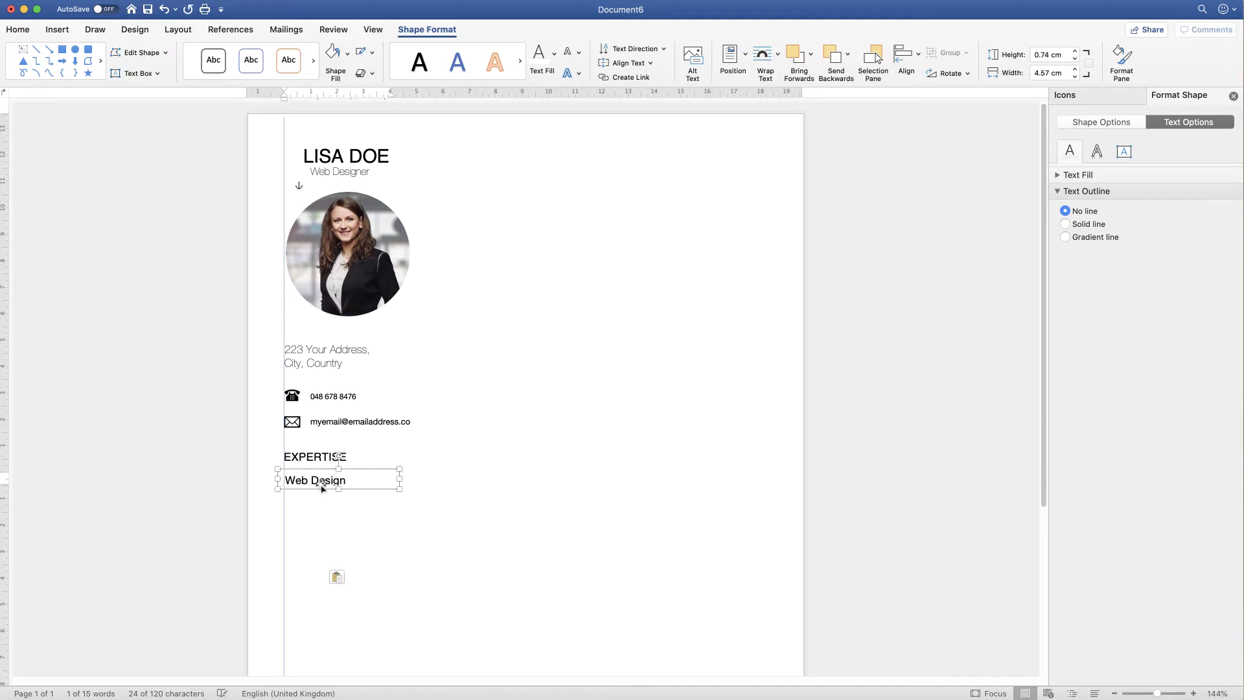
left_click_drag(337, 490, 320, 569)
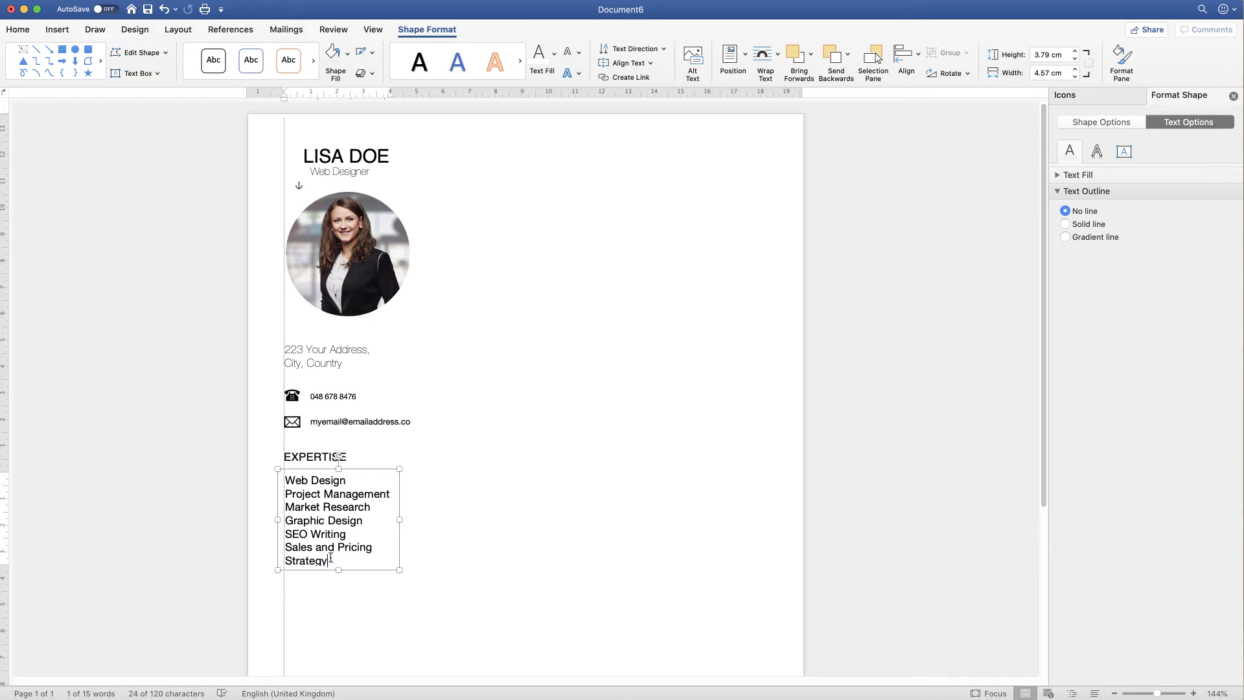
Set the EXPERTISE skills list to Helvetica Light at size 10
left_click_drag(333, 559, 297, 483)
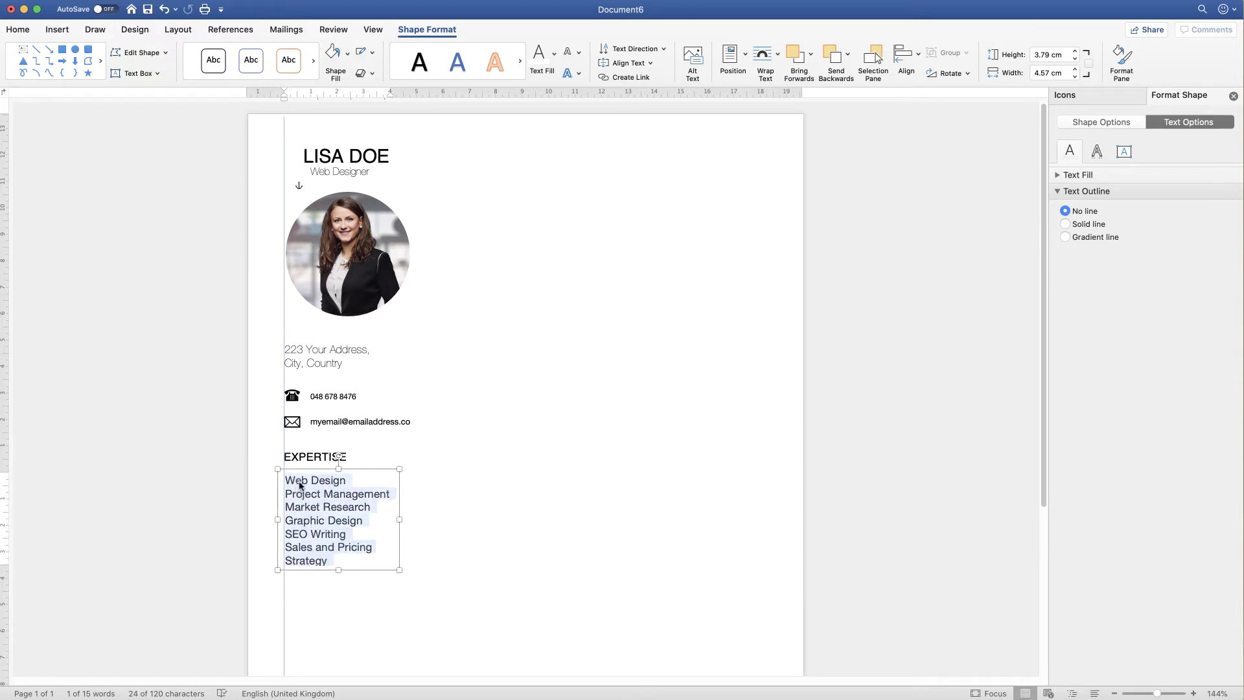
left_click(27, 30)
left_click(192, 58)
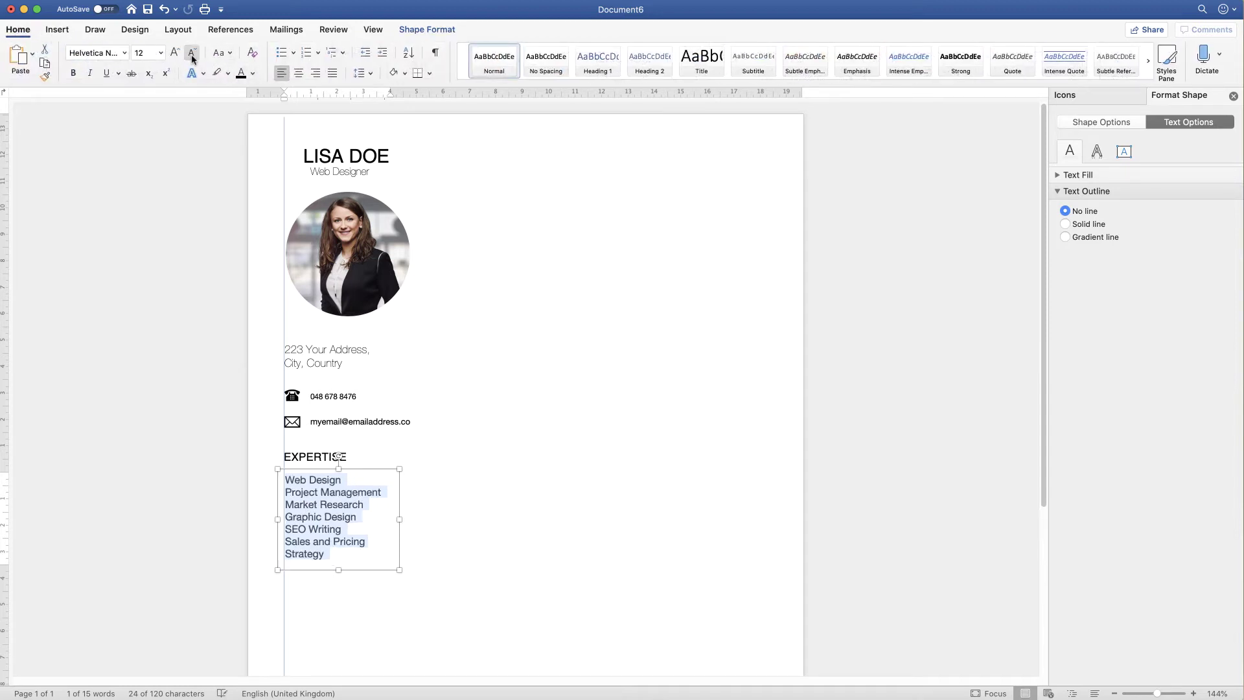
left_click(191, 57)
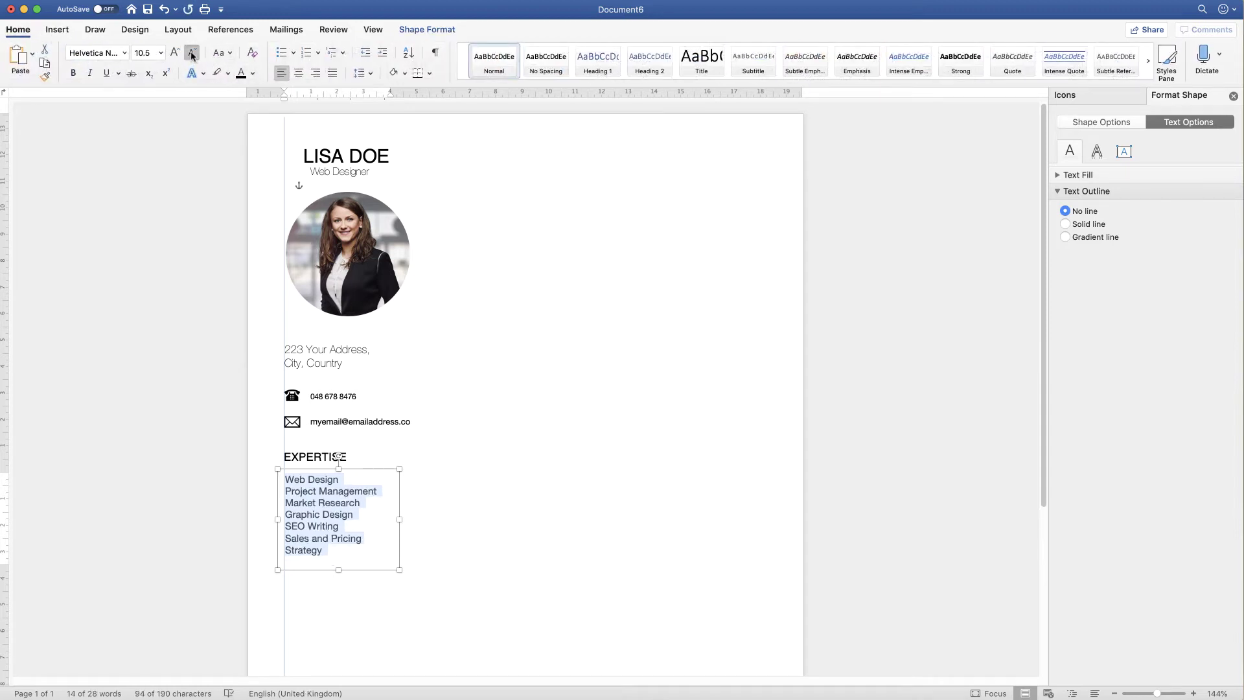
left_click(124, 54)
mouse_move(114, 156)
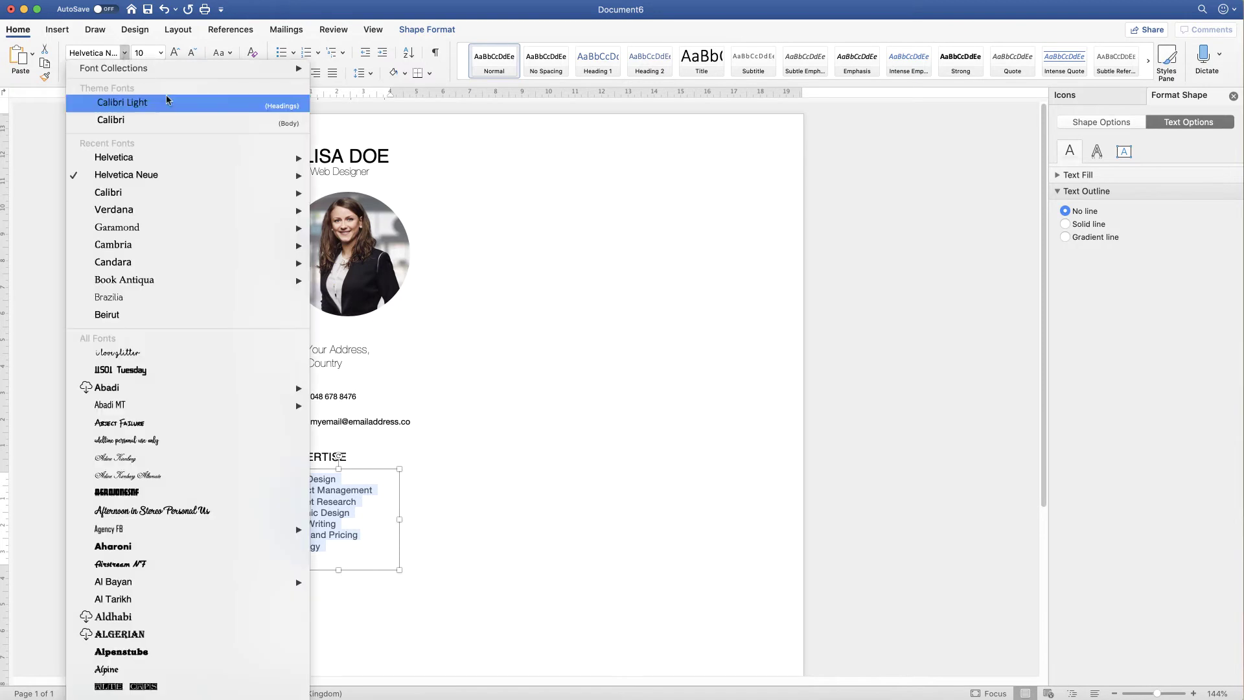
left_click(333, 182)
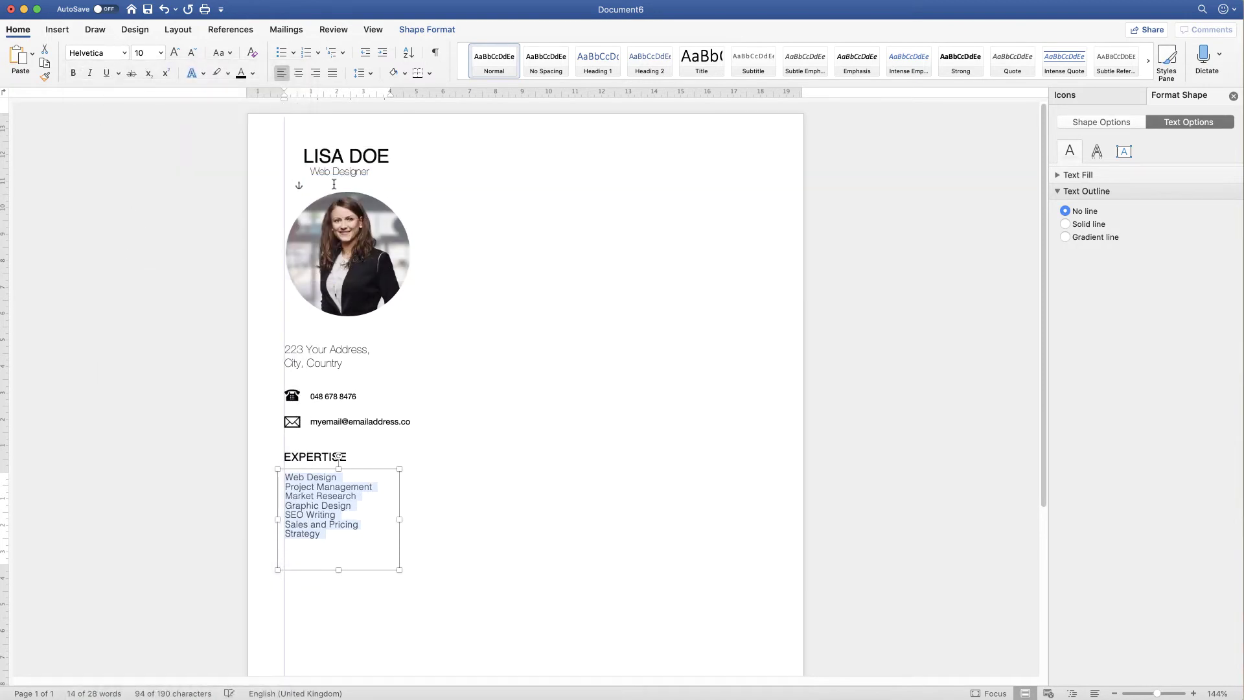
Add line breaks after Web Design, Project Management, Market Research and Graphic Design
left_click(366, 481)
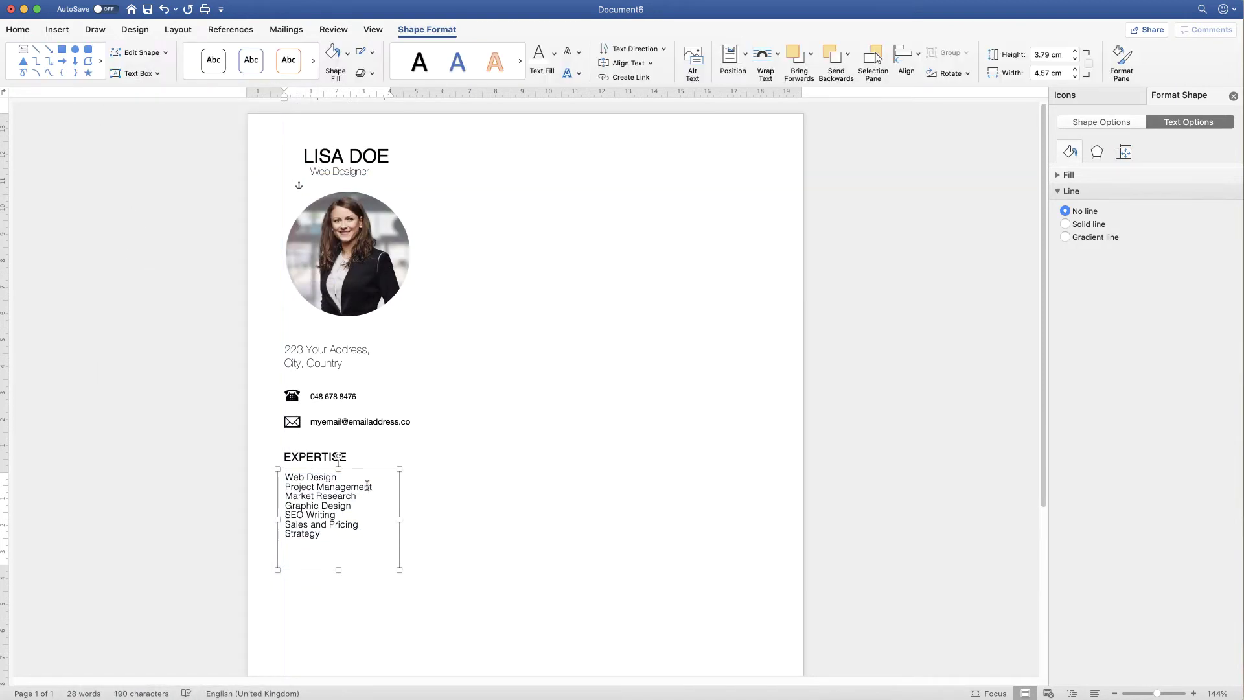
key("Return")
key("Return")
left_click(360, 516)
key("Return")
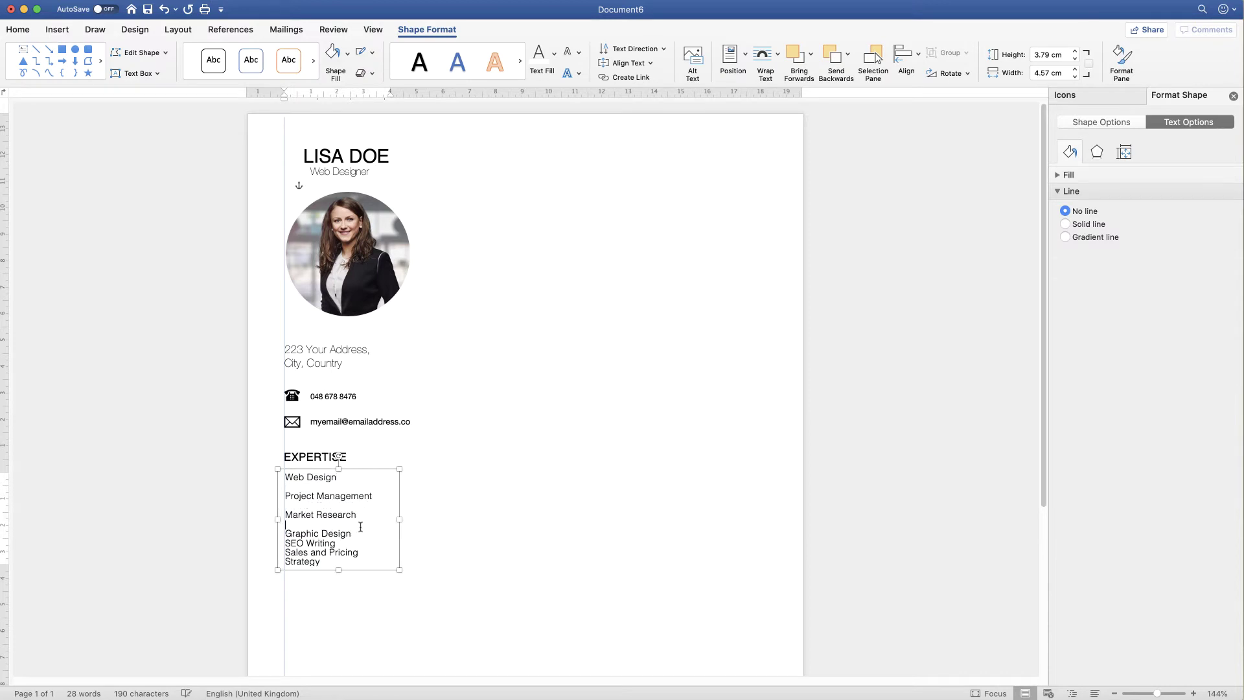
key("Return")
left_click(361, 552)
key("Return")
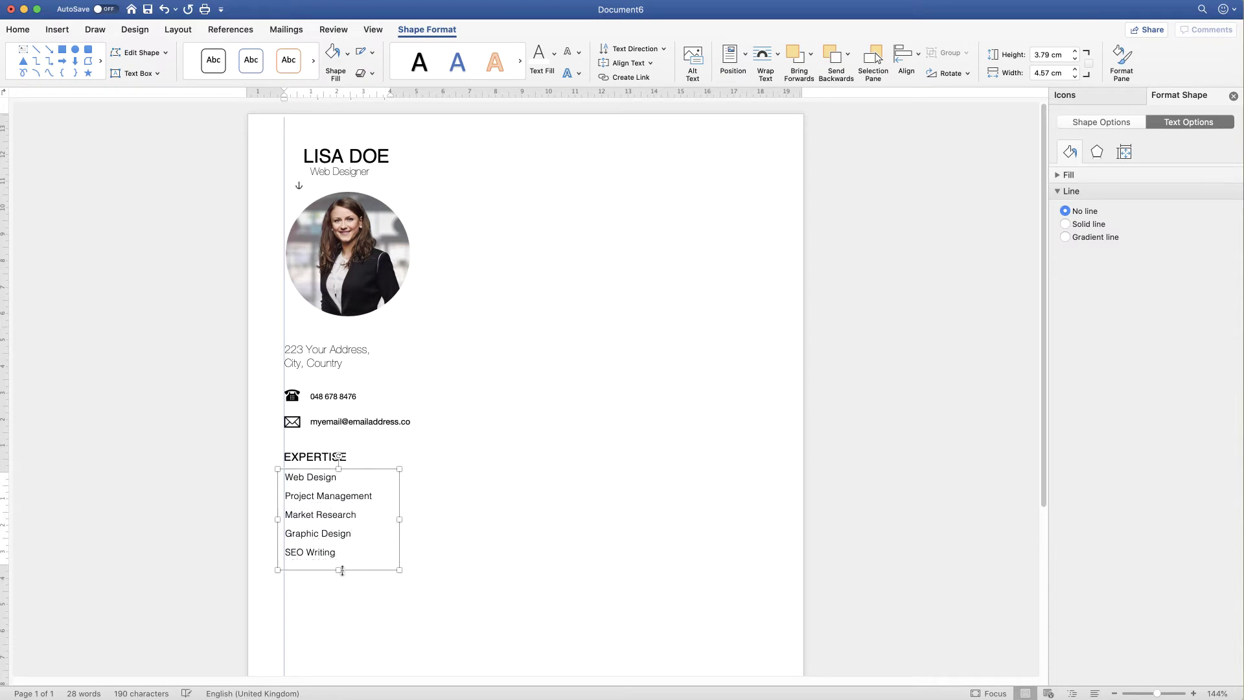
Enlarge the skills box to 5.13 cm and move Strategy onto its own line
left_click_drag(337, 572, 337, 605)
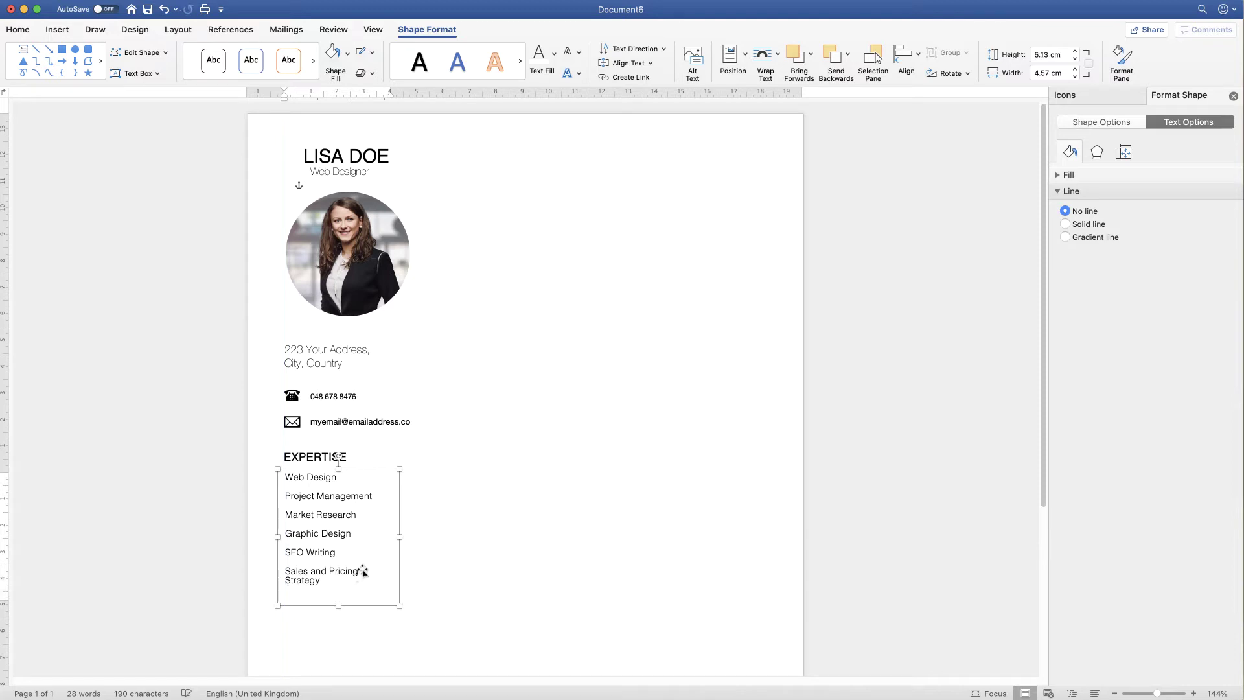
double_click(361, 572)
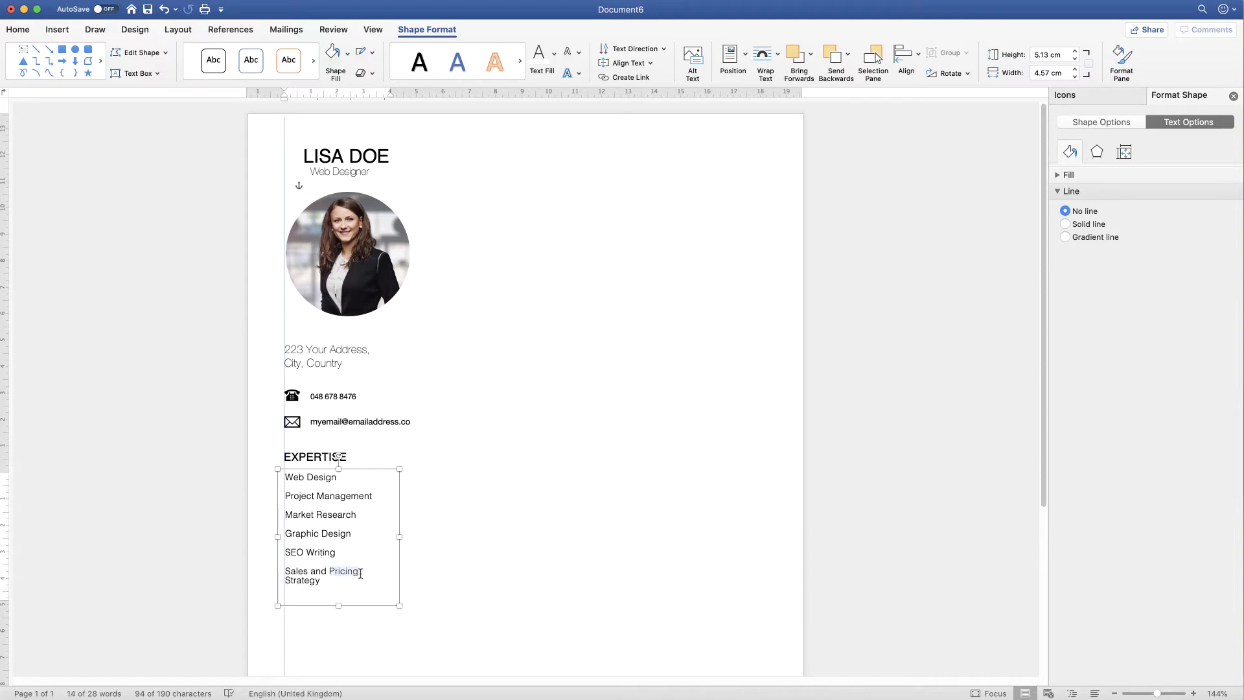
left_click(366, 575)
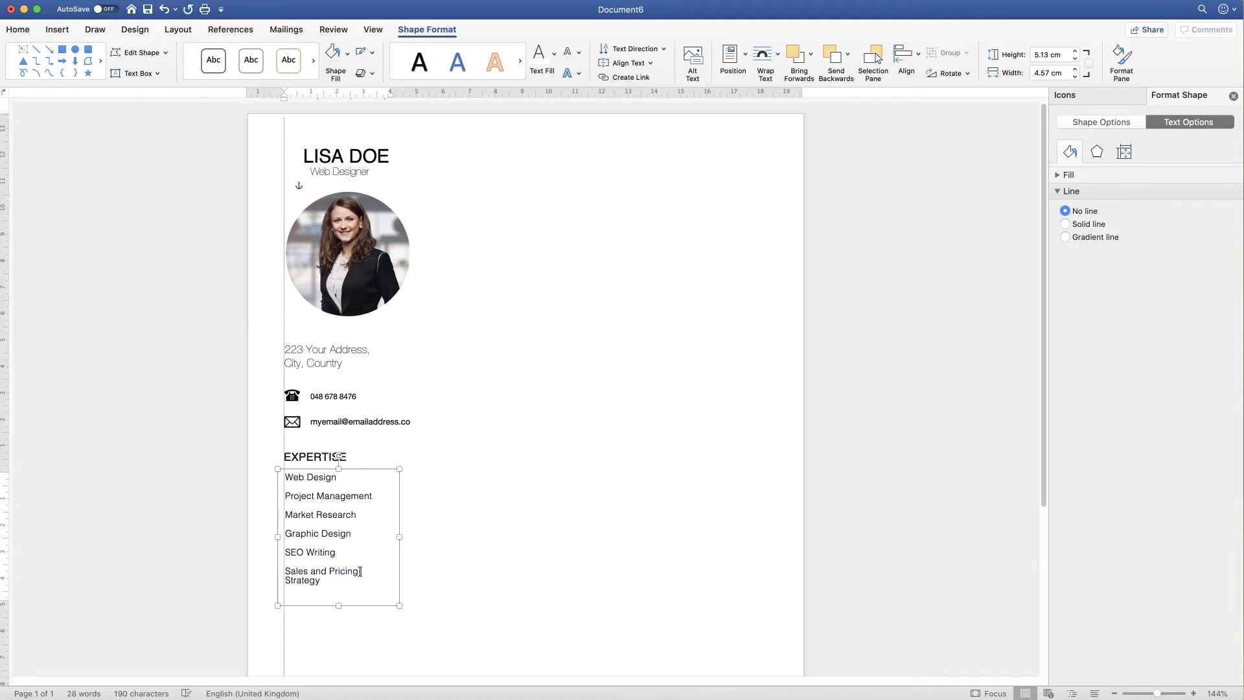
key("Return")
key("Escape")
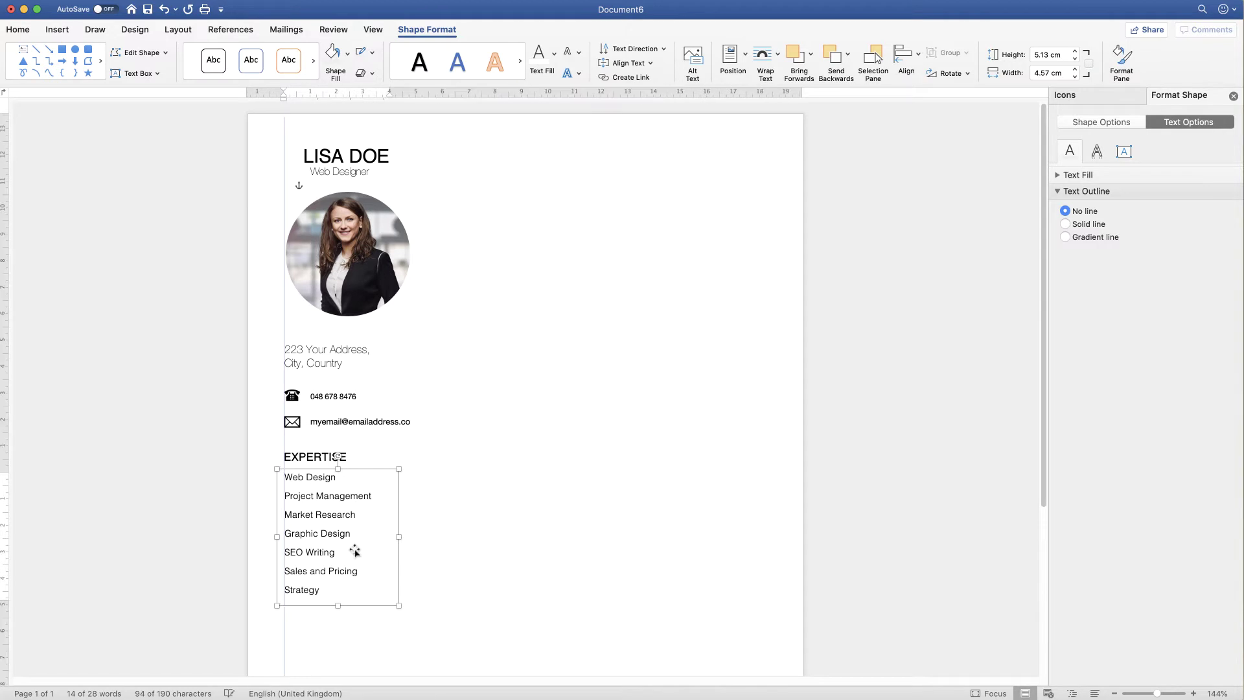
left_click(450, 518)
left_click_drag(1045, 491, 1032, 589)
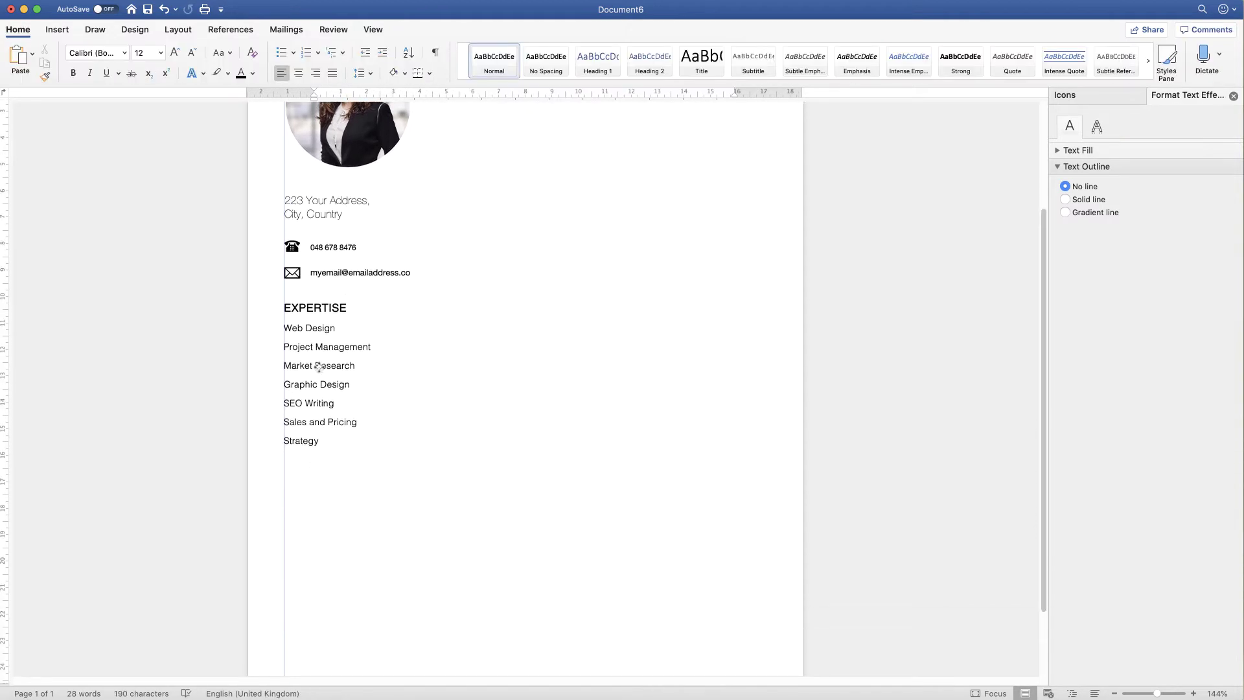
Move the skills box lower on the page, with the EXPERTISE heading just above it
left_click(322, 369)
mouse_move(324, 370)
left_mouse_down()
mouse_move(326, 453)
mouse_move(328, 439)
left_mouse_up()
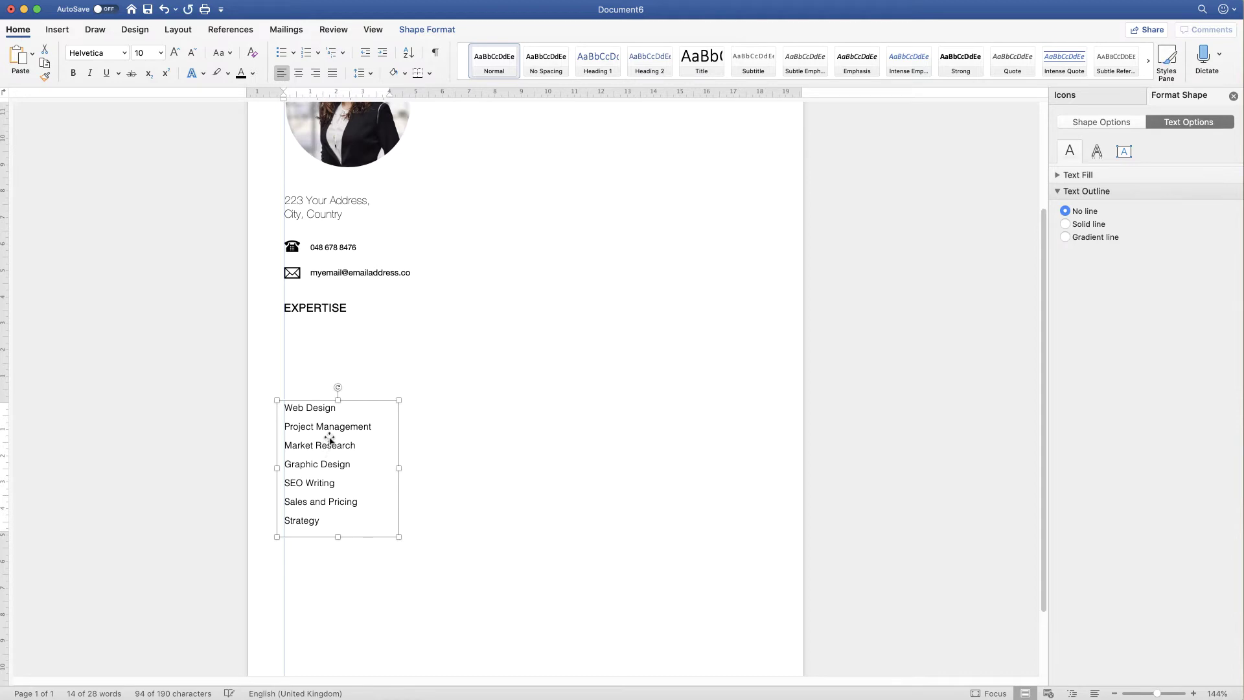
left_click(334, 308)
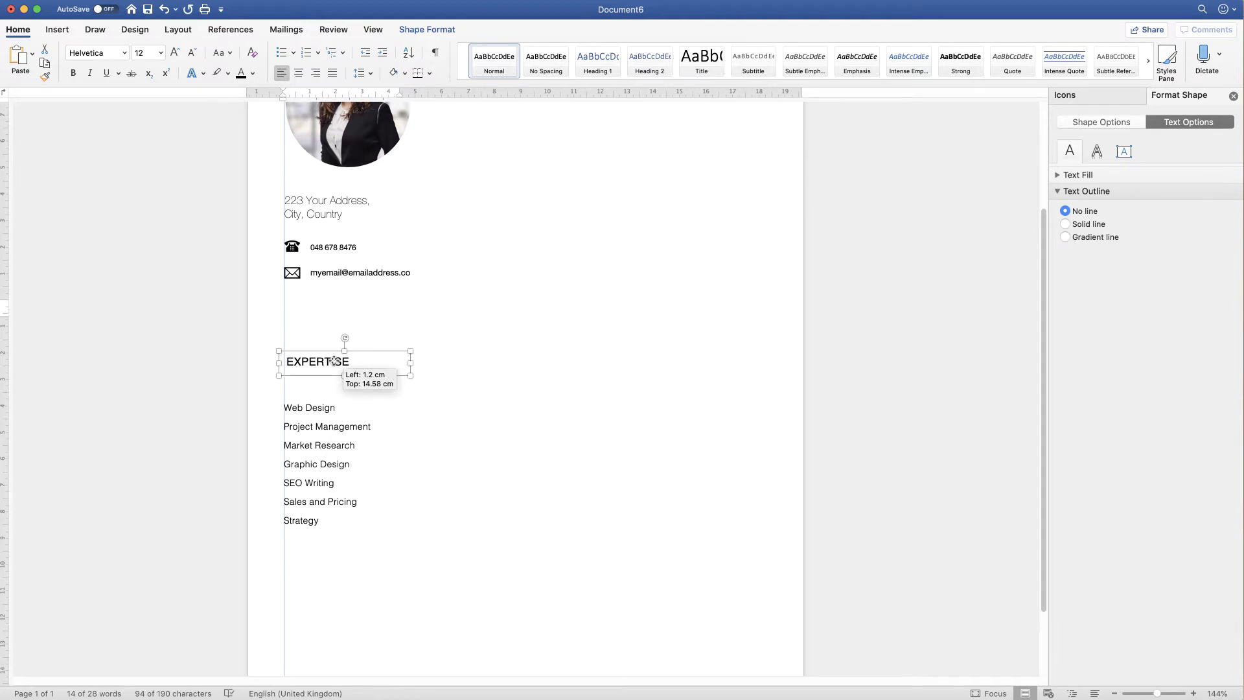
left_click_drag(332, 306, 332, 373)
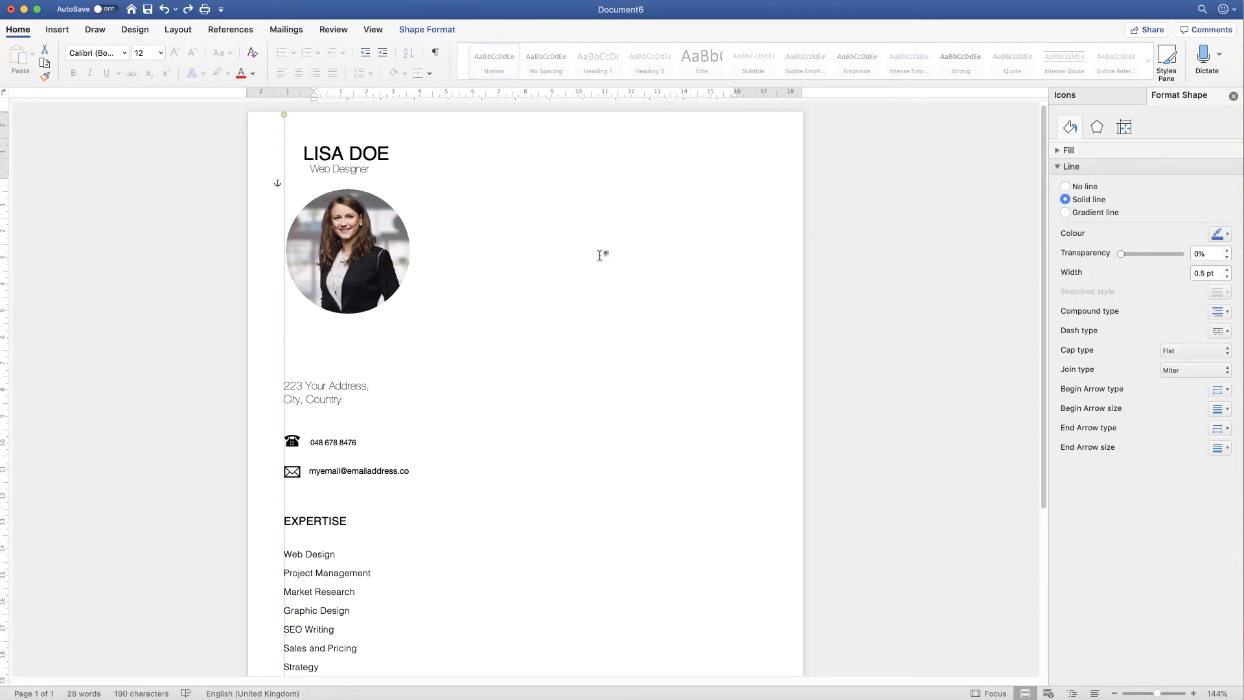
Search icons for LOCATION, insert the pin icon and set it In Front of Text
mouse_move(1094, 95)
left_click(1101, 99)
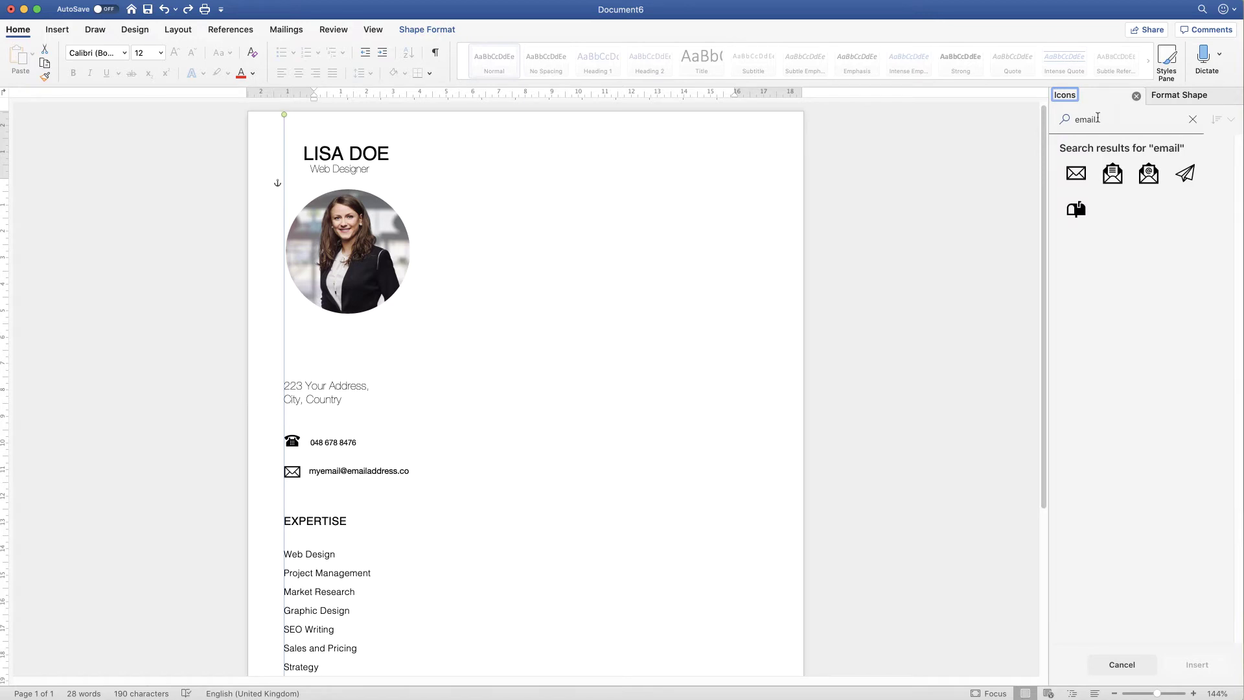
left_click_drag(1096, 118, 1063, 122)
type("LOCATION")
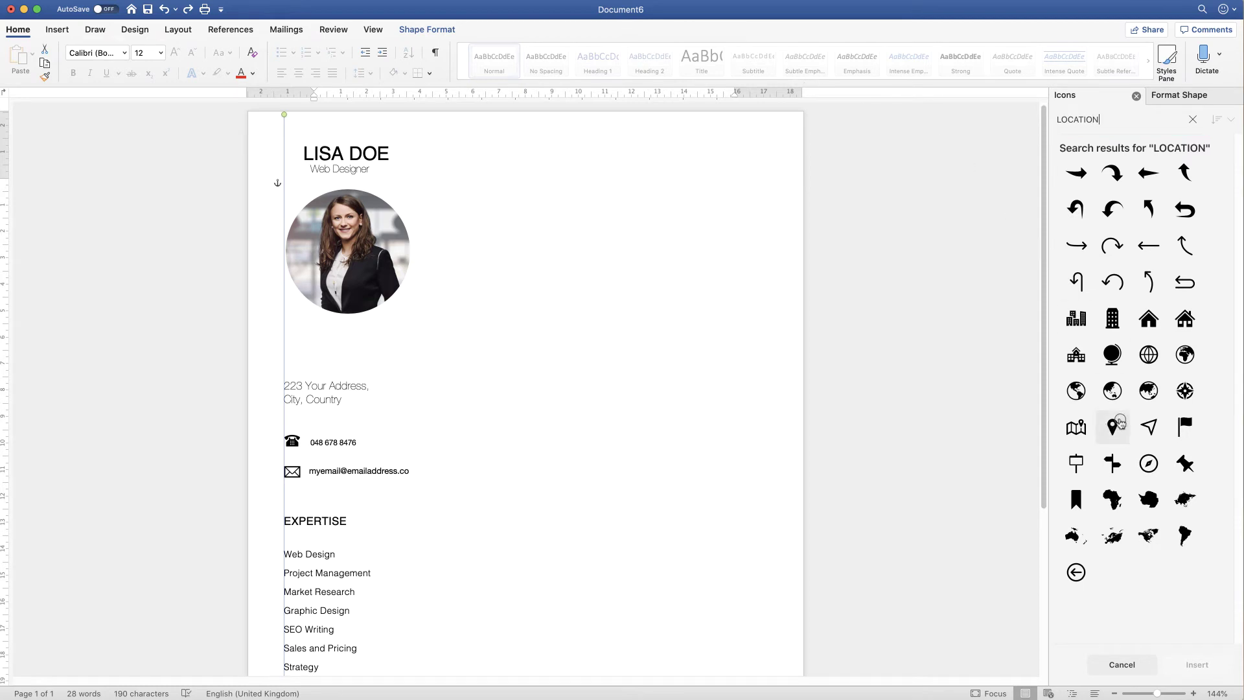
left_click(1119, 424)
left_click(1113, 426)
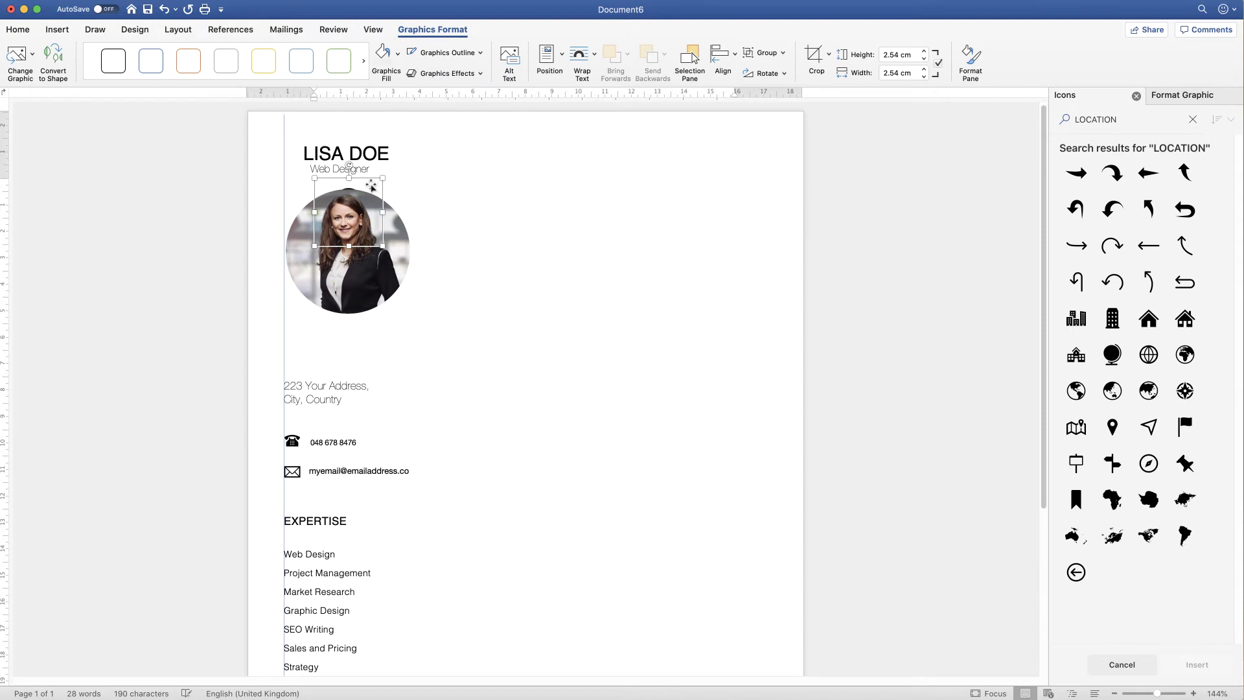
left_click(595, 57)
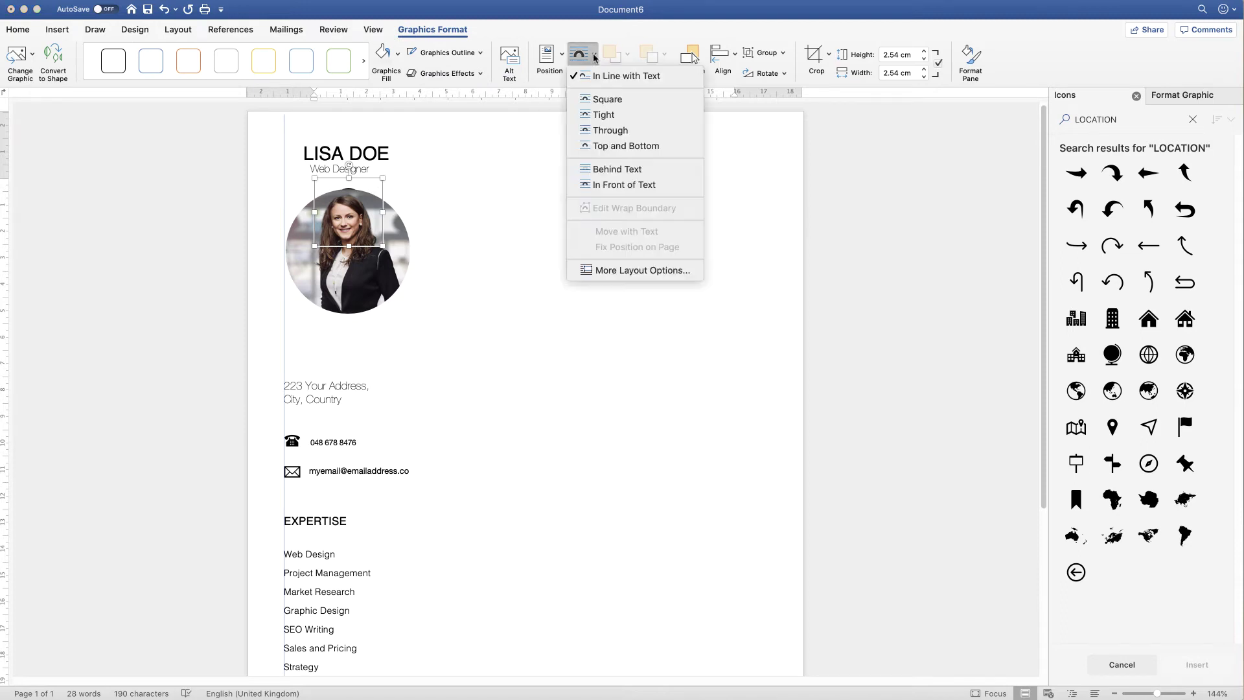
left_click(591, 188)
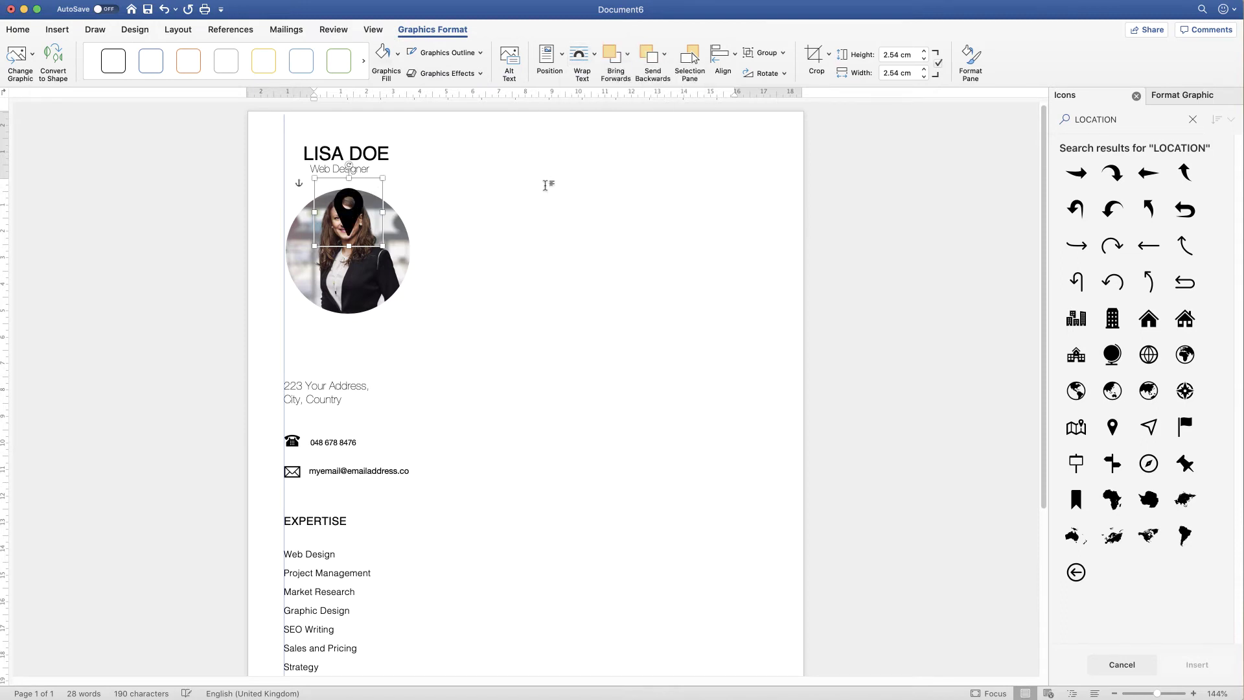
Resize the location pin icon to 0.73 cm high
mouse_move(383, 177)
left_mouse_down()
mouse_move(347, 213)
mouse_move(287, 358)
mouse_move(292, 400)
left_mouse_up()
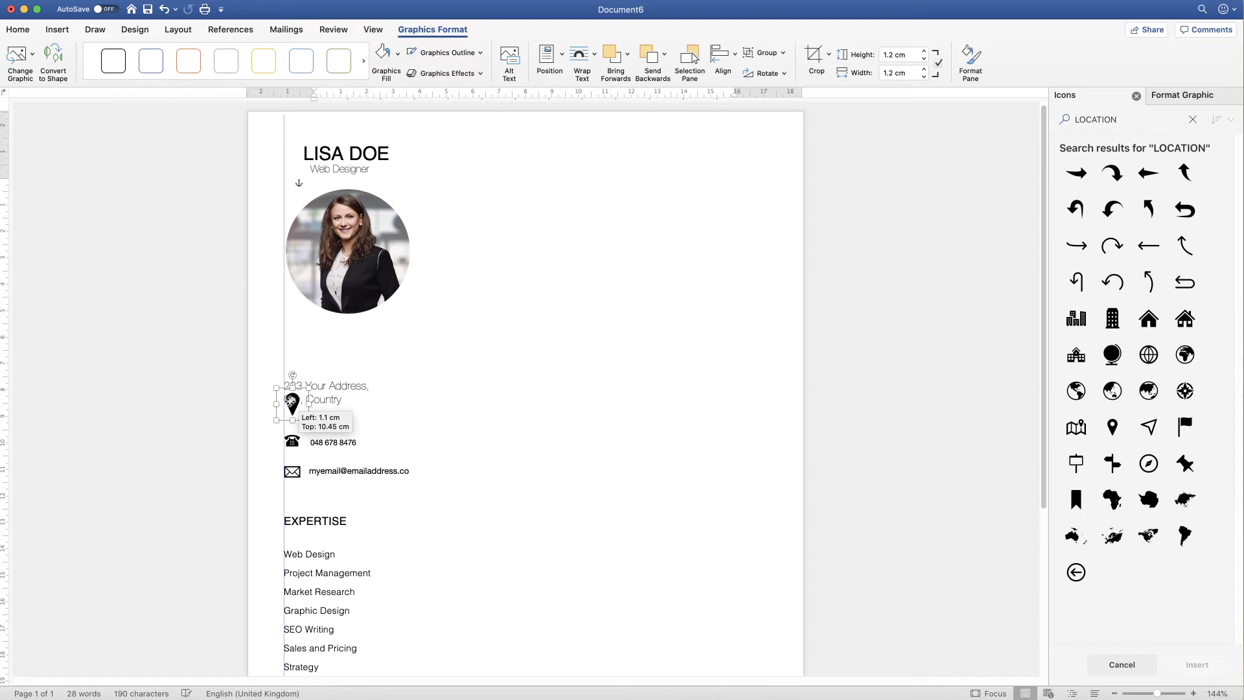
left_click_drag(292, 400, 292, 402)
left_click(292, 443)
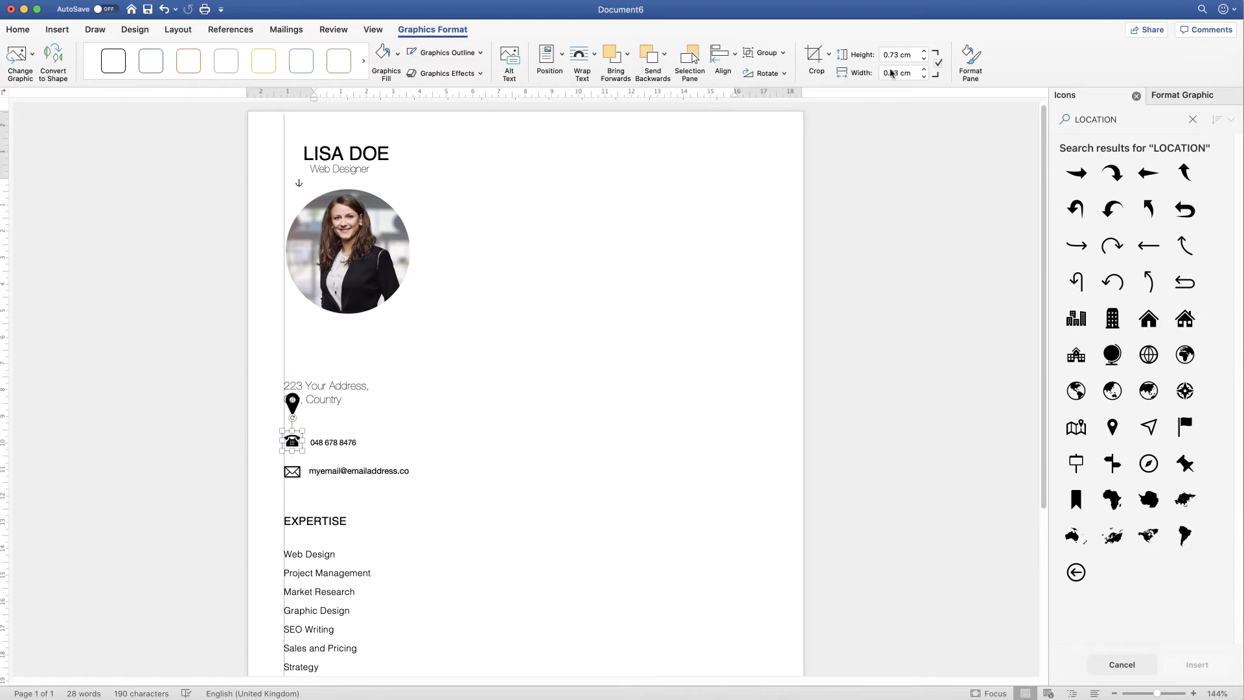
left_click(293, 404)
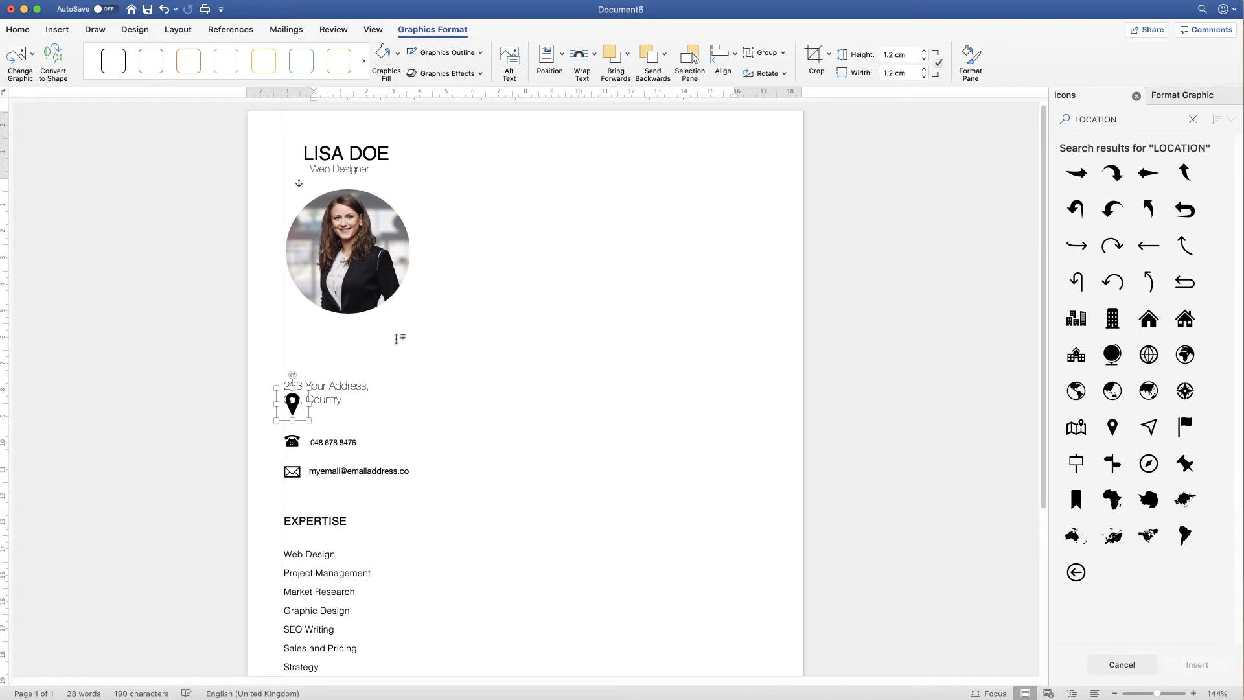
left_click(894, 54)
type("0.73")
key("Tab")
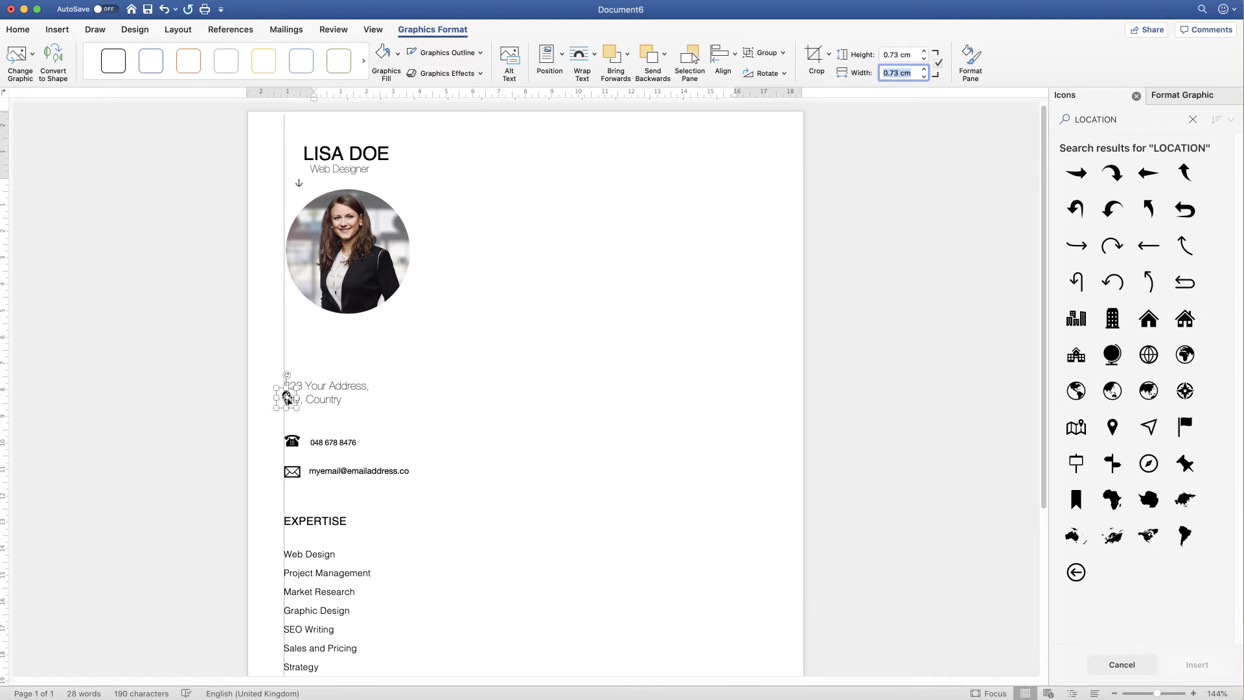
Place the pin under the address and distribute the pin, phone and envelope icons vertically
left_click_drag(287, 396, 296, 417)
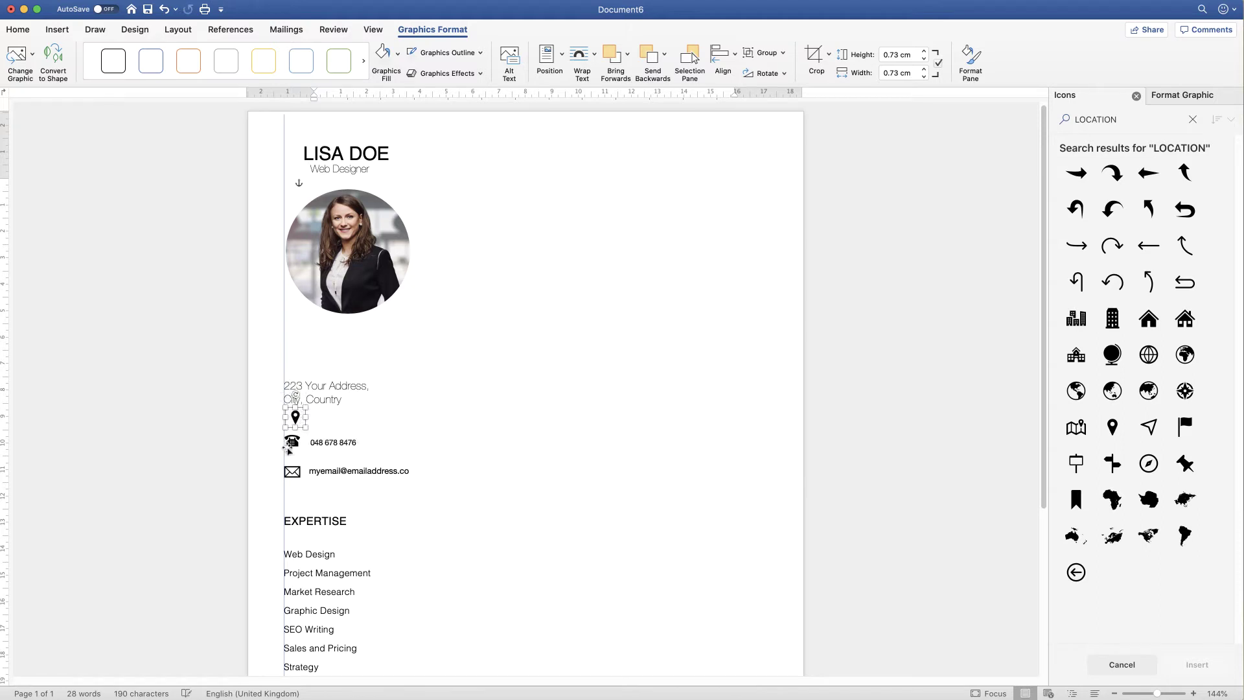
left_click(291, 441, "shift")
left_click(295, 469, "shift")
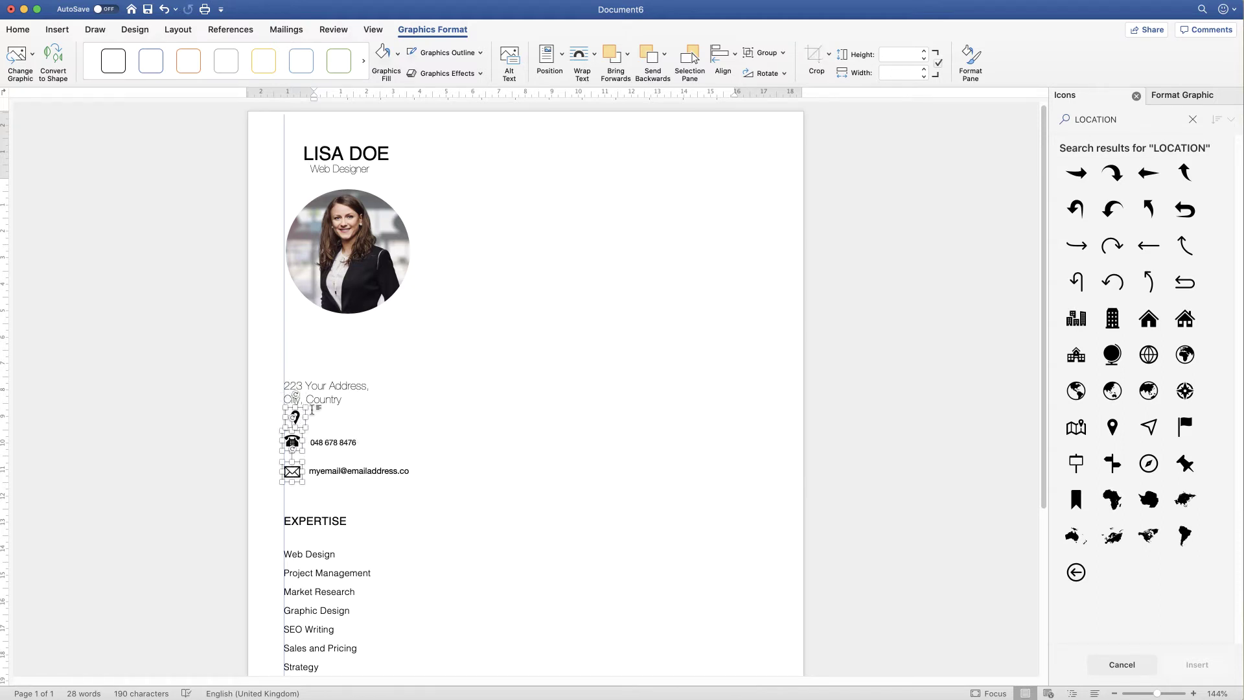
left_click(736, 57)
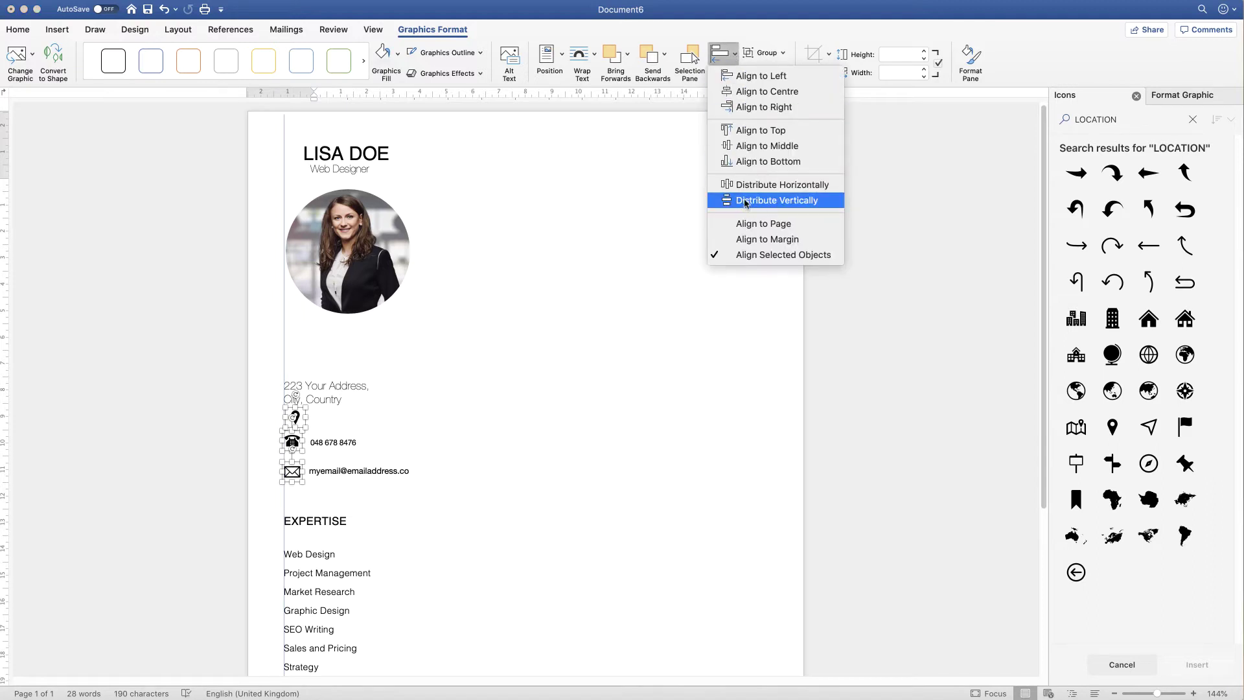
left_click(746, 202)
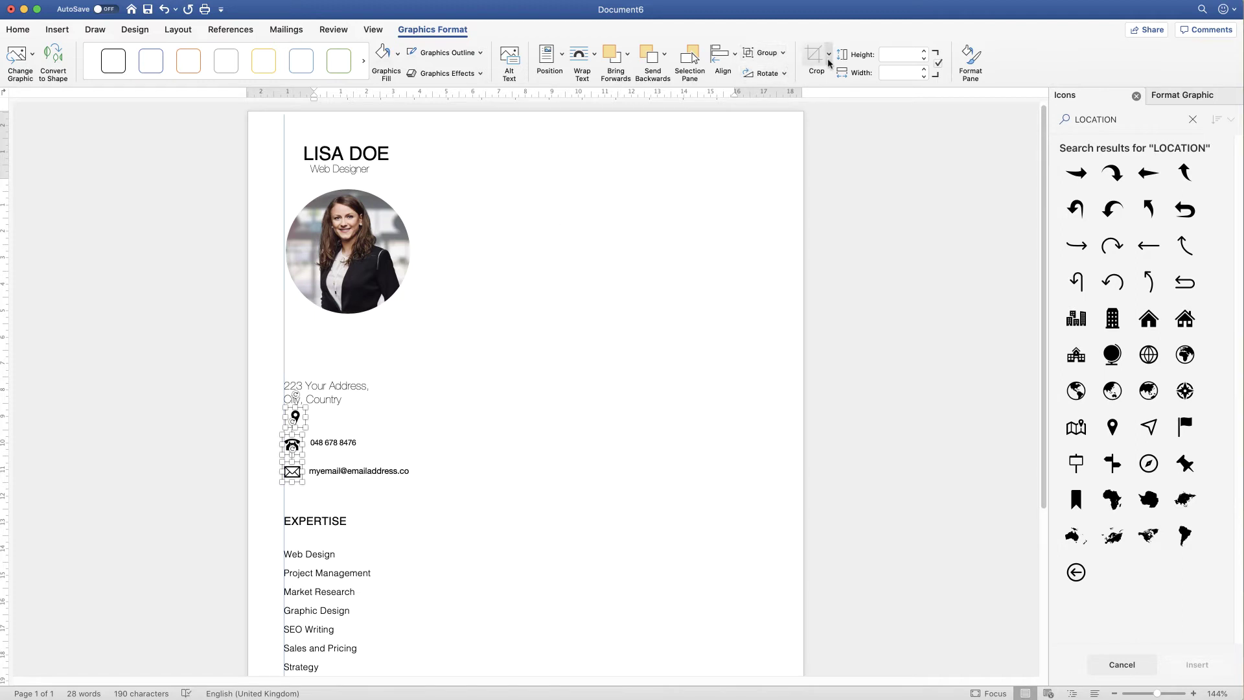
Left-align the location icon with the others and place a copy of the phone box beside it
left_click(736, 58)
left_click(742, 76)
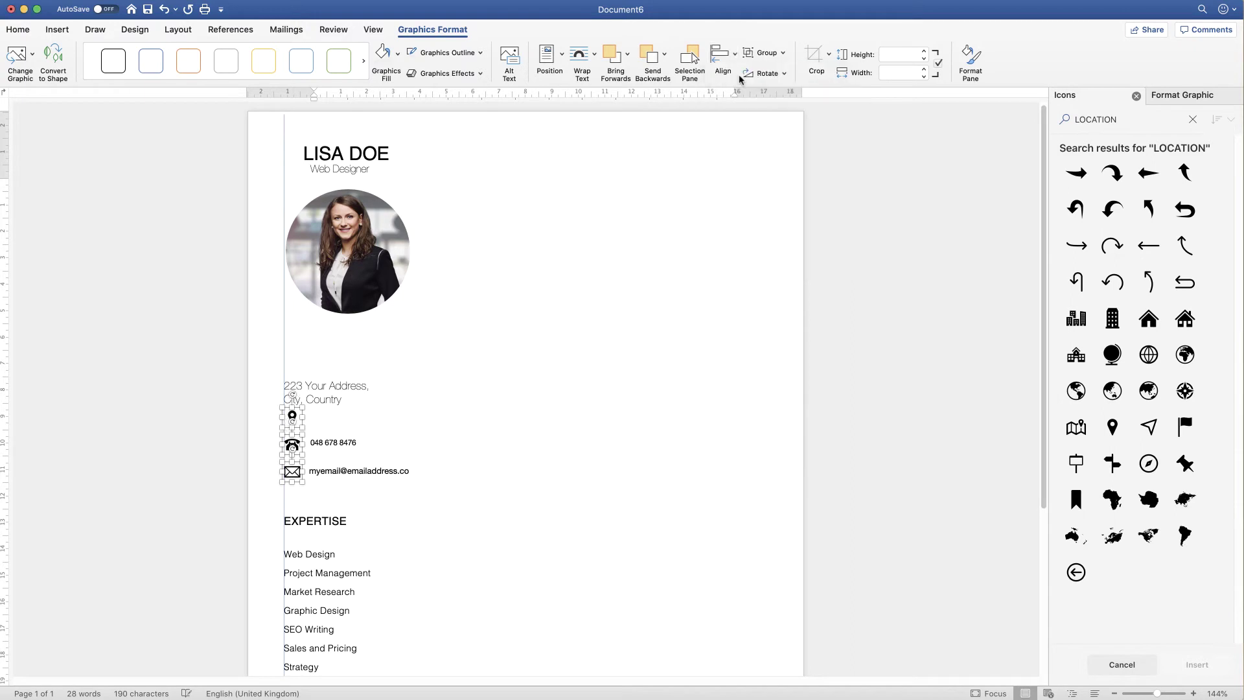
left_click(407, 403)
left_click(329, 443)
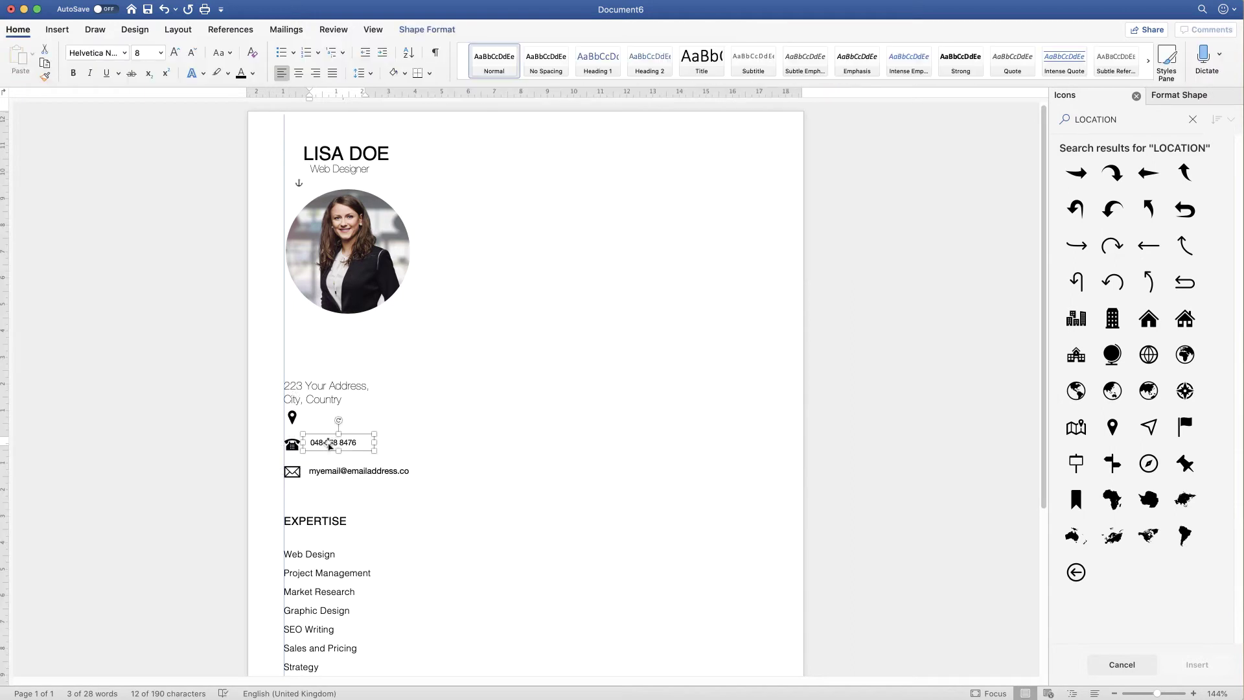
key("super+c")
key("super+v")
left_click_drag(328, 443, 322, 419)
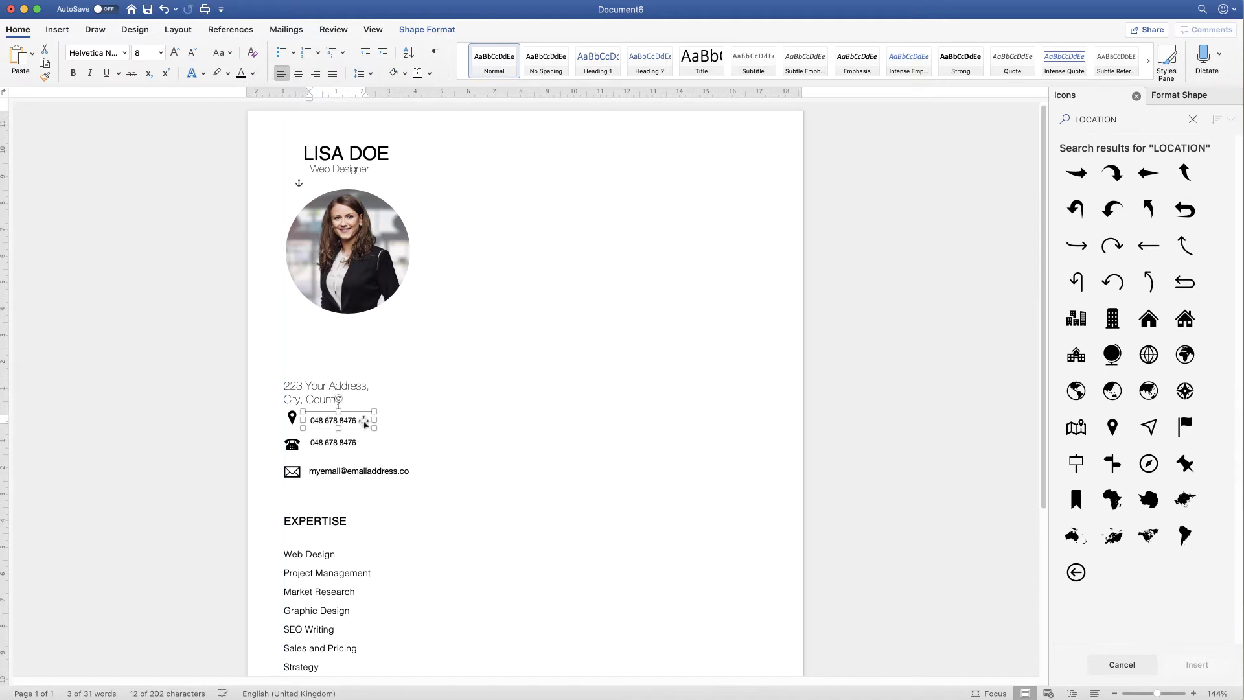
Replace the copied box's phone number with the address text and enlarge the box to fit
left_click(346, 401)
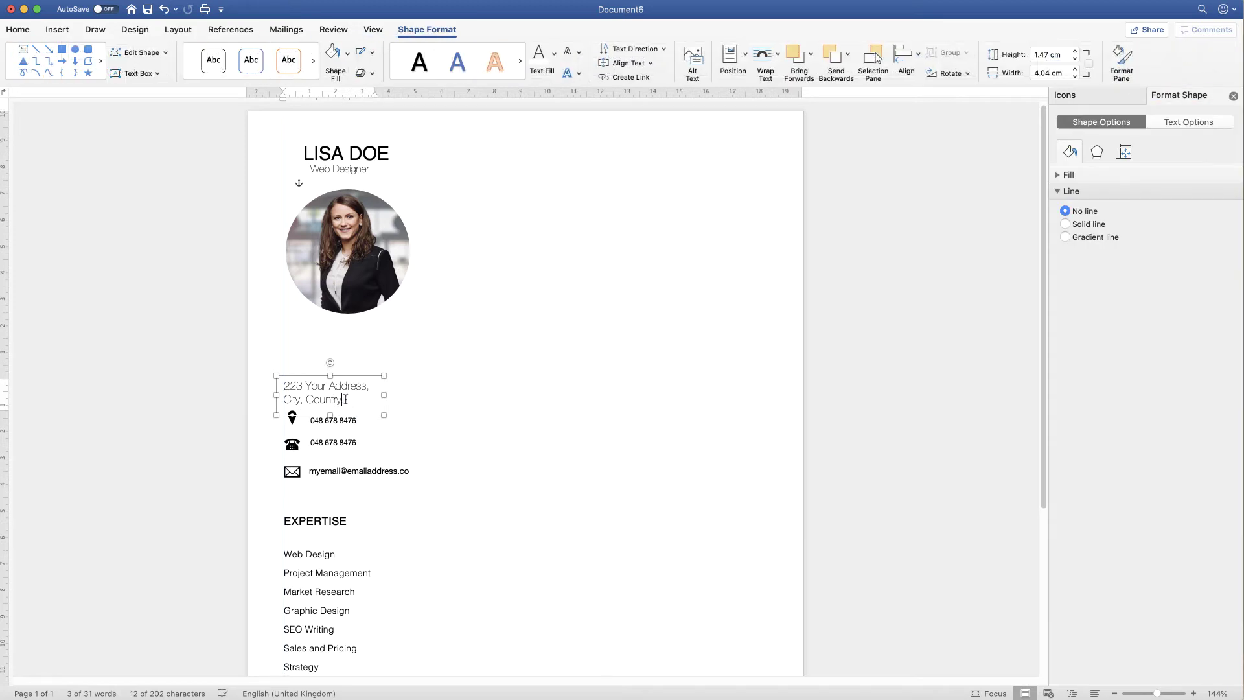
triple_click(331, 399)
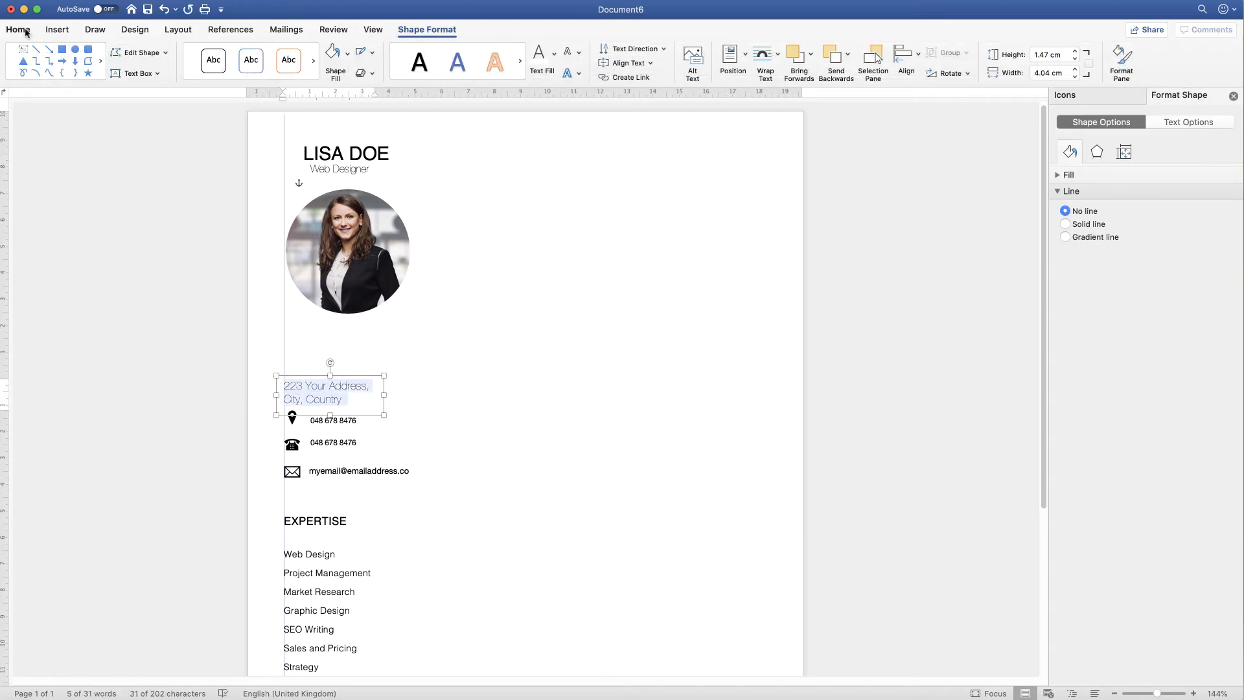
left_click(26, 33)
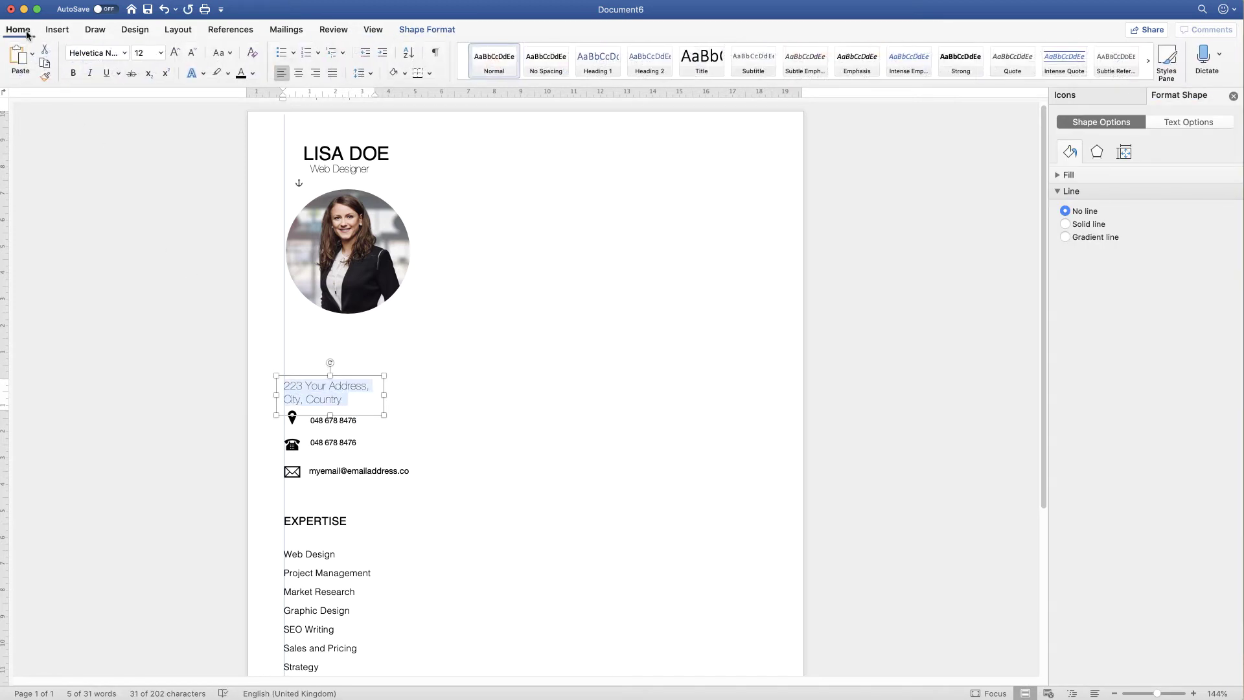
left_click(45, 62)
left_click(344, 419)
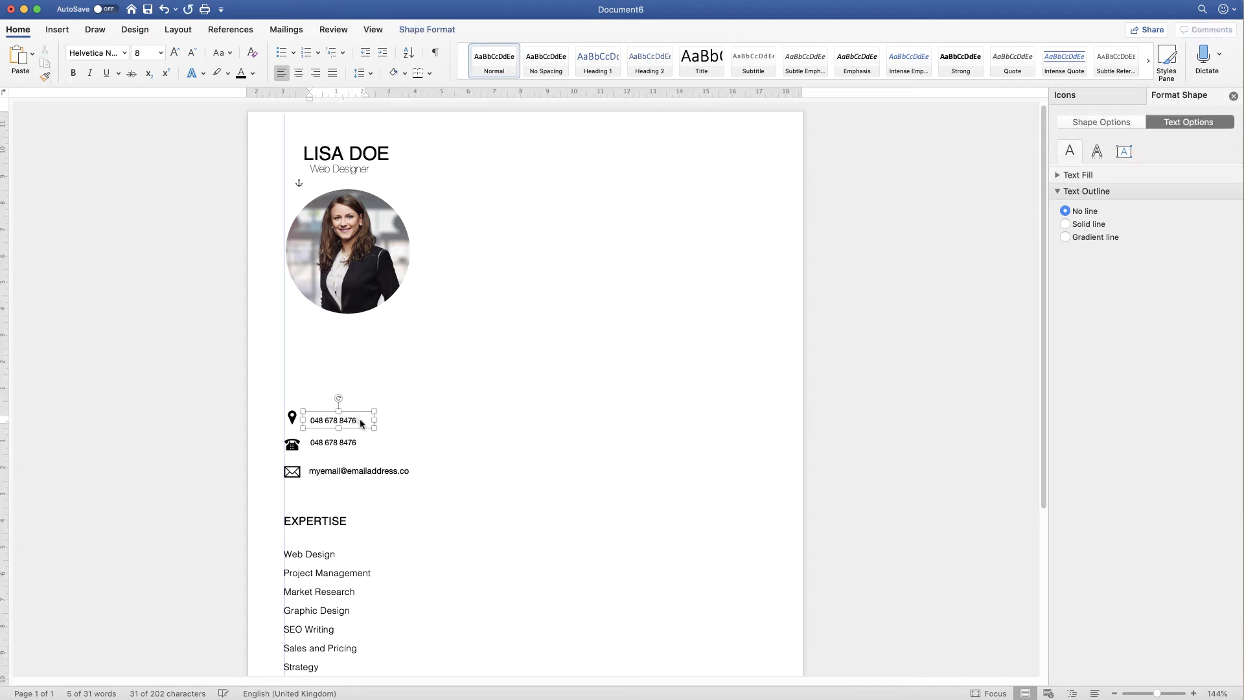
left_click_drag(361, 422, 313, 422)
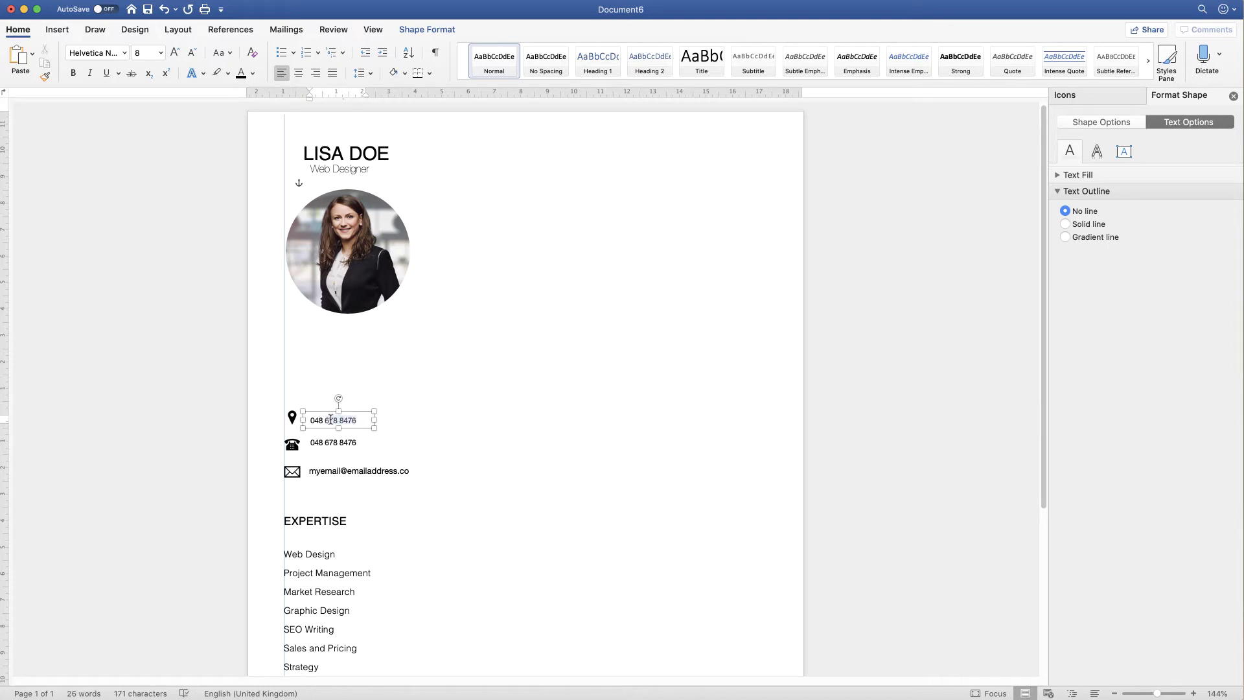
left_click(17, 60)
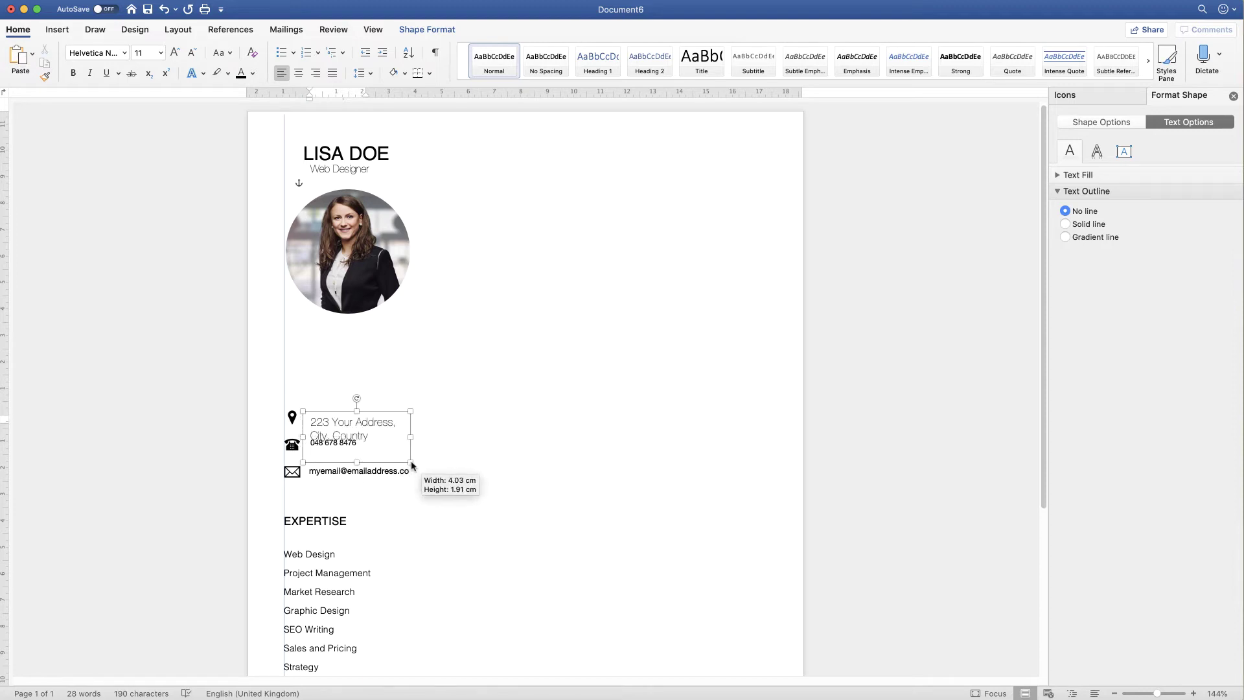
mouse_move(373, 427)
left_mouse_down()
mouse_move(410, 462)
mouse_move(333, 424)
left_mouse_up()
Format the address text in Helvetica at 8 pt
left_click(371, 439)
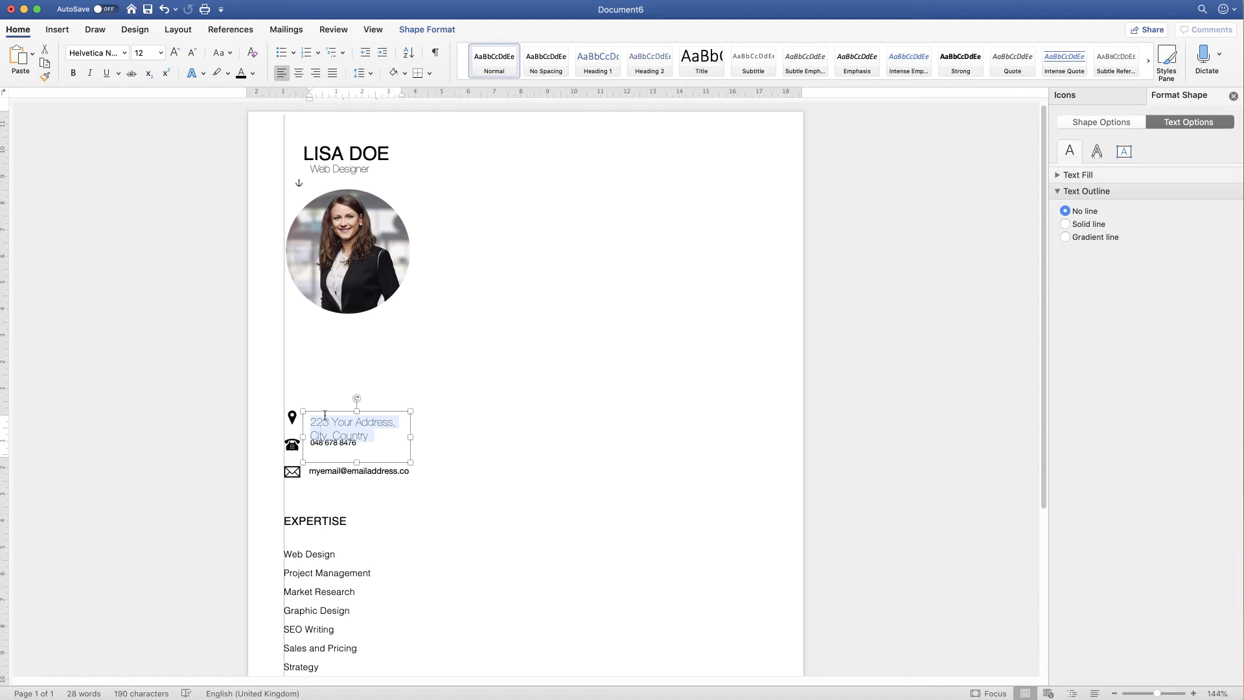
left_click(124, 54)
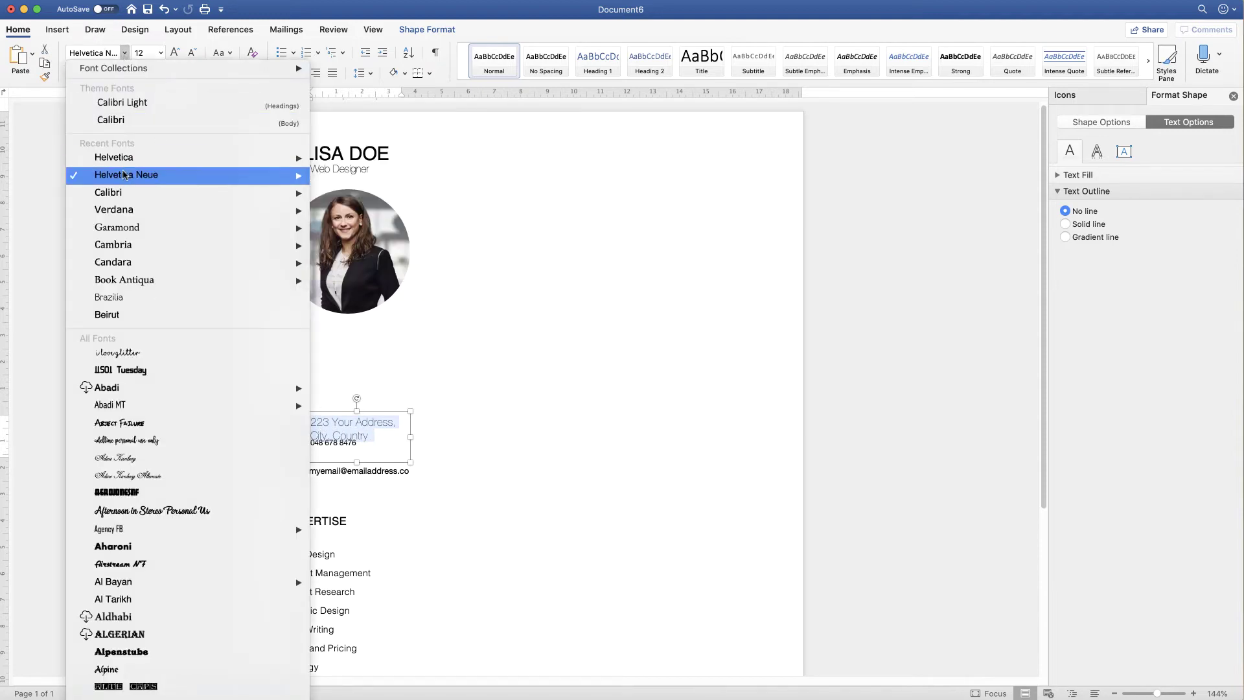
left_click(124, 175)
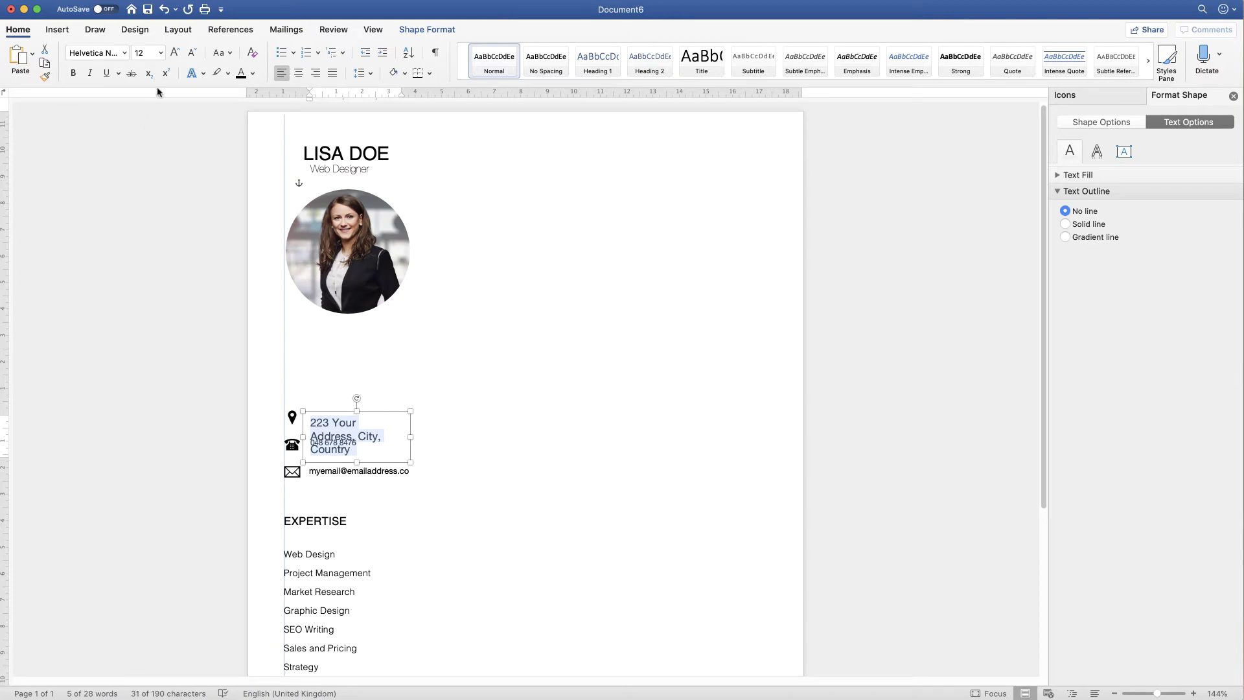
left_click(191, 52)
left_click(191, 52)
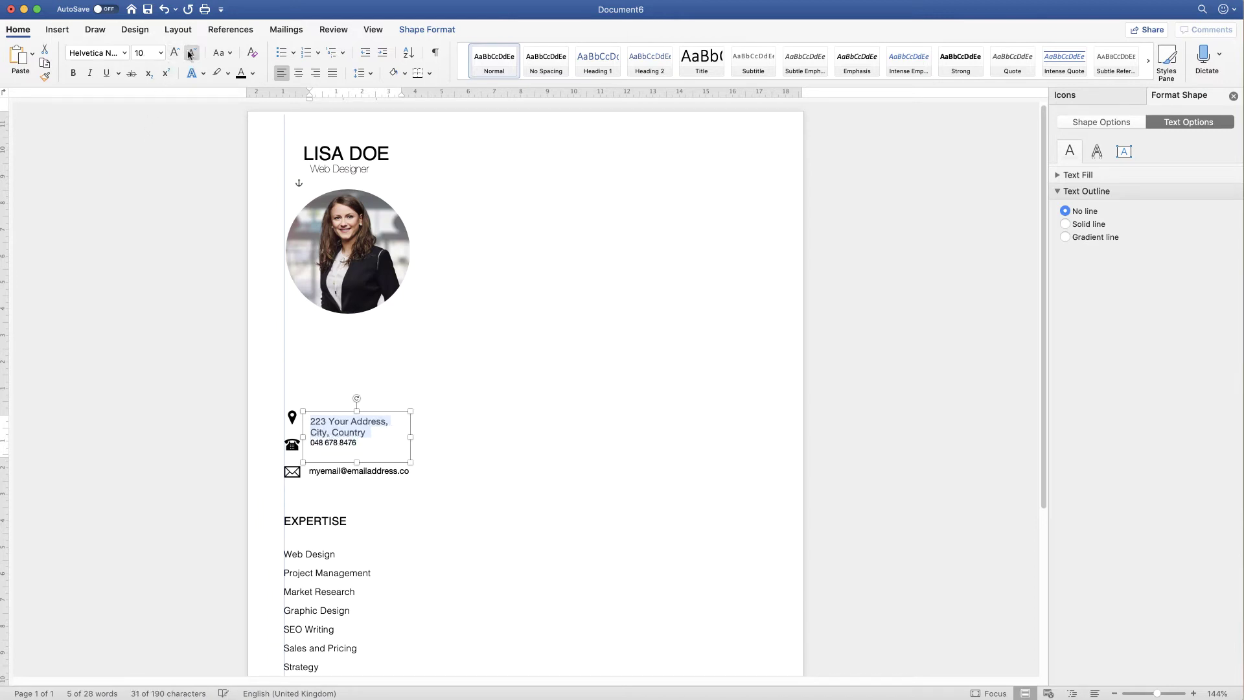
left_click(191, 52)
left_click(191, 53)
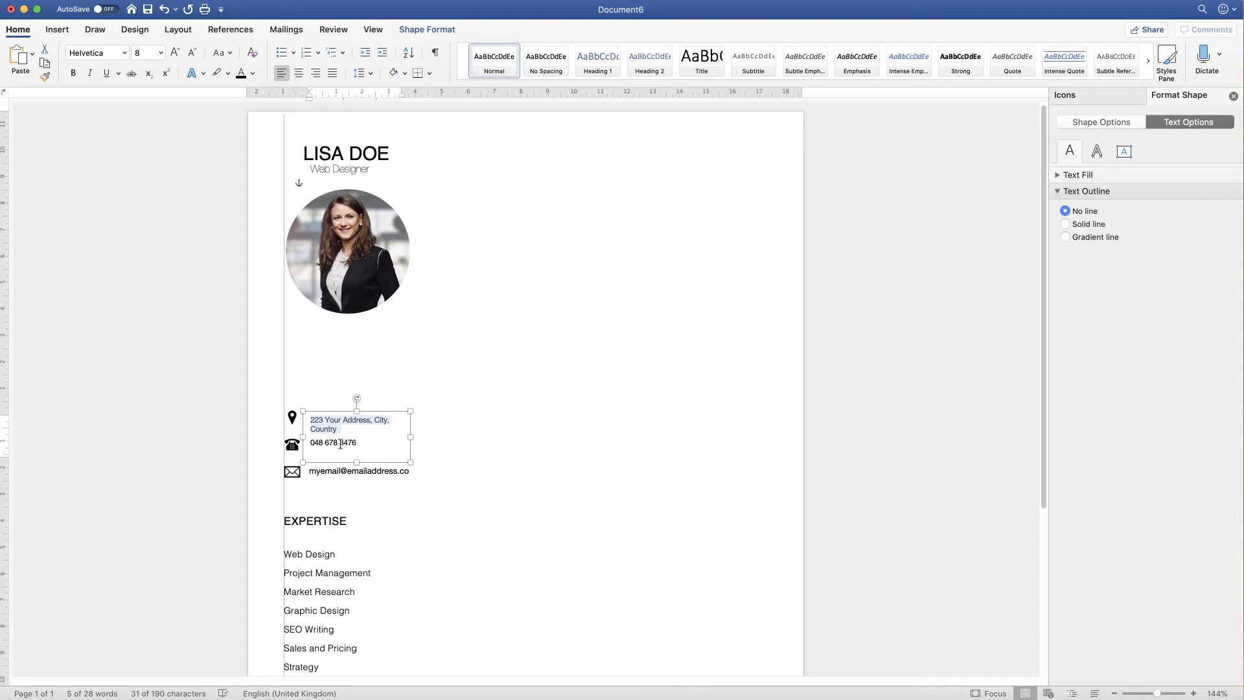
Shorten the address box to two lines and nudge the phone-number box down slightly
left_click_drag(356, 463, 362, 442)
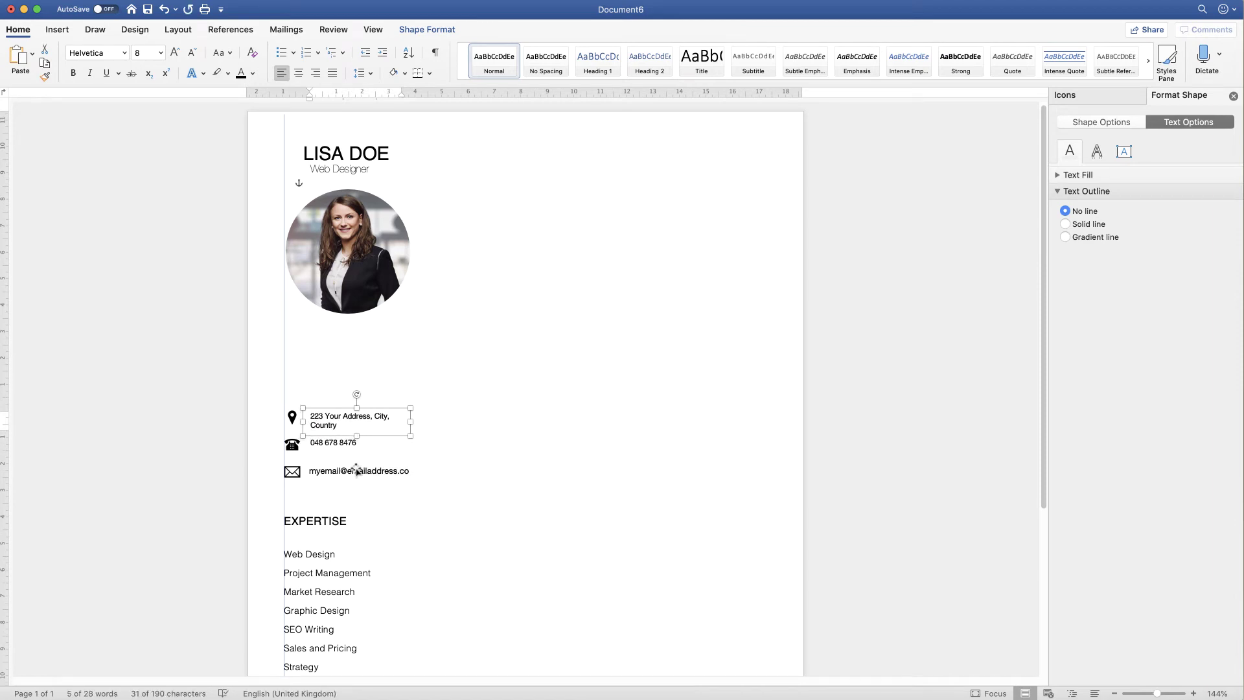
key("Tab")
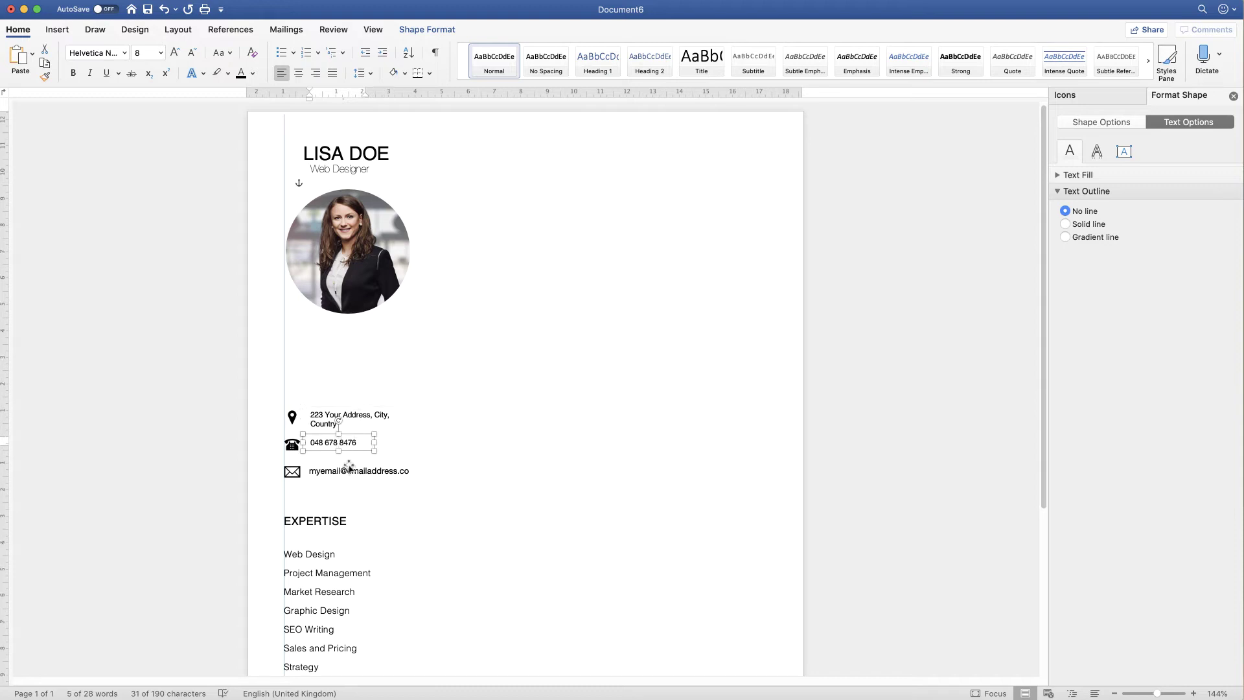
key("Down")
key("Down")
key("Down")
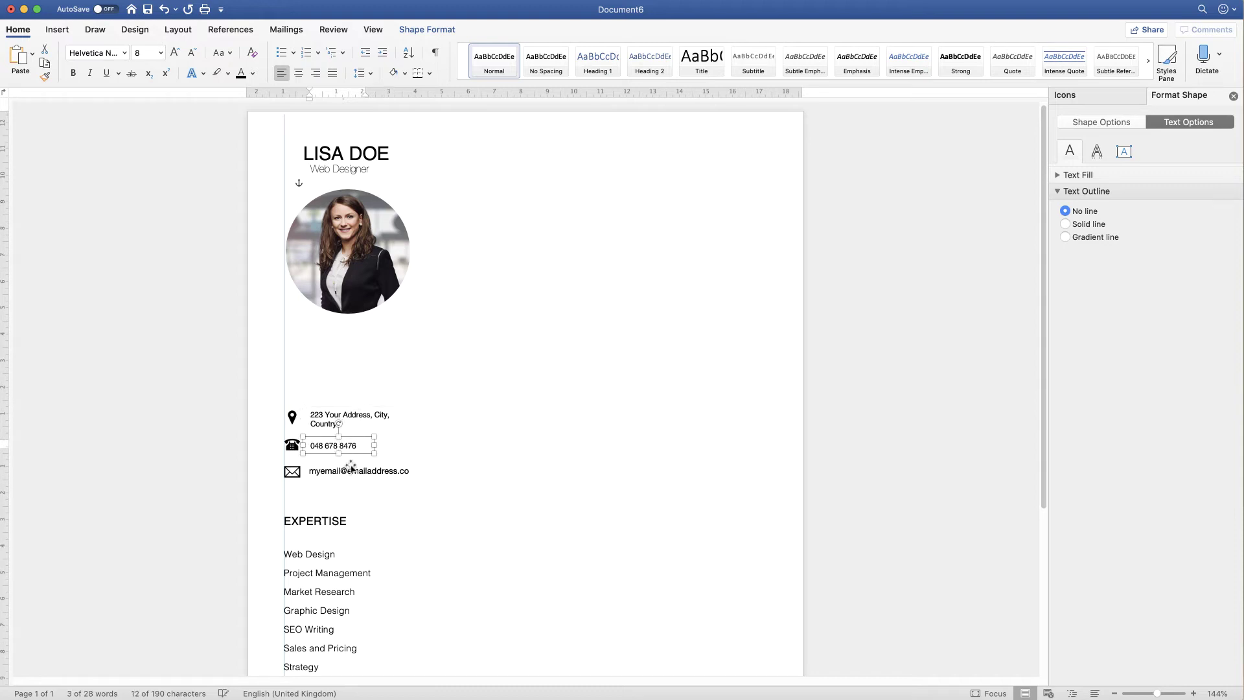
key("Down")
Align the email, phone and address text boxes on their left edges
left_click(347, 471)
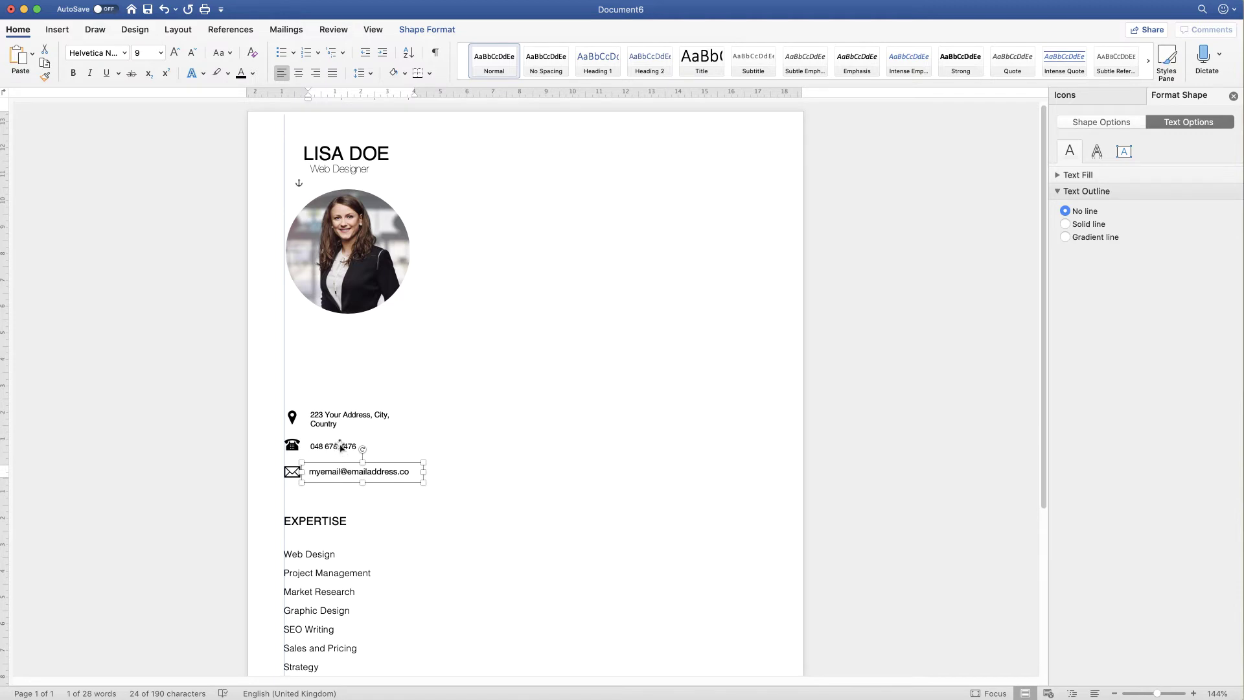
left_click(339, 445, "shift")
left_click(341, 418, "shift")
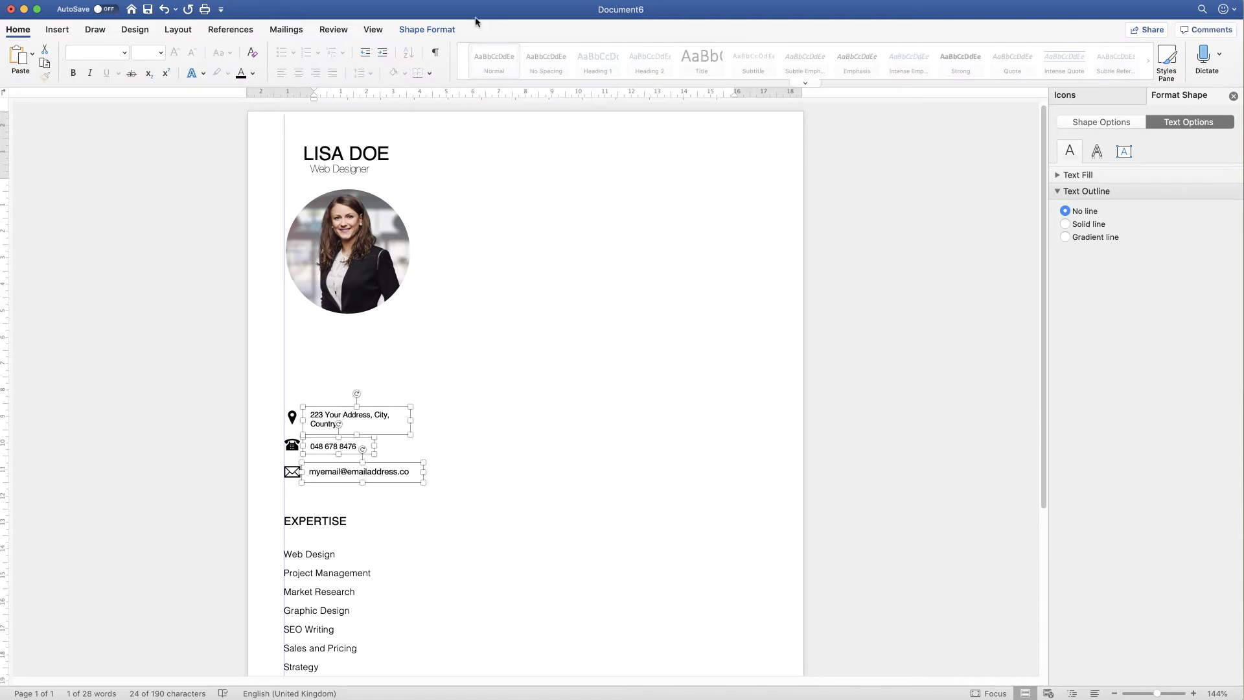
left_click(442, 31)
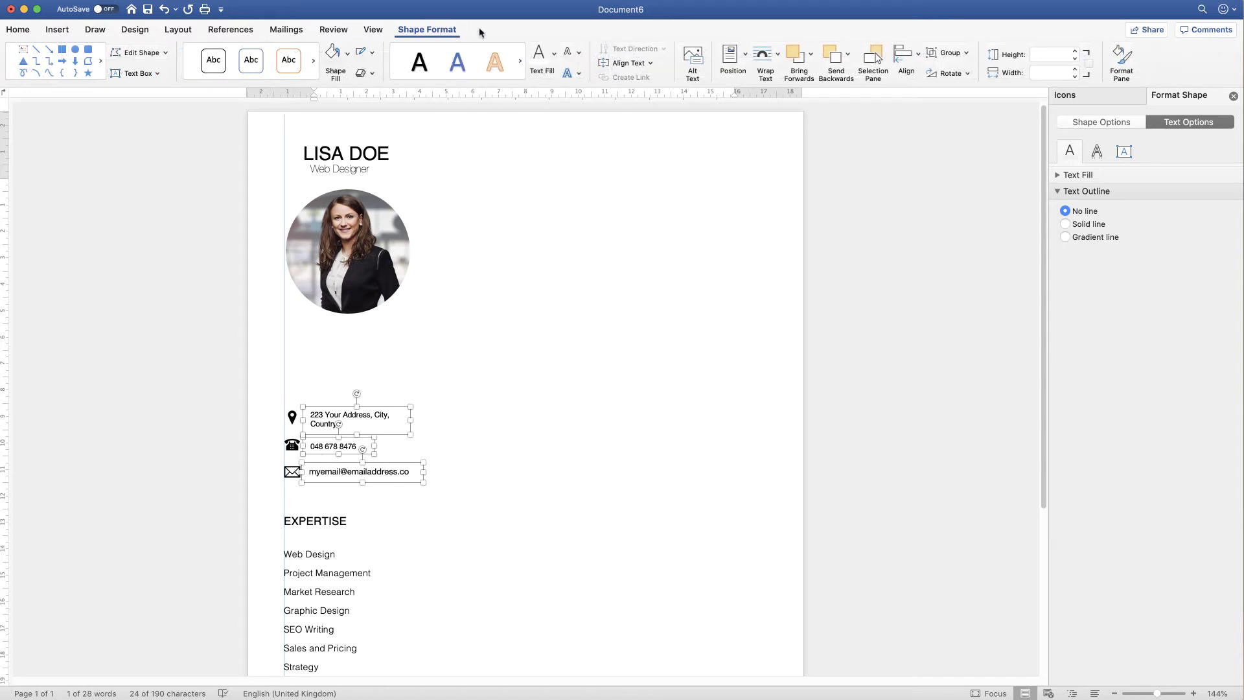
left_click(919, 58)
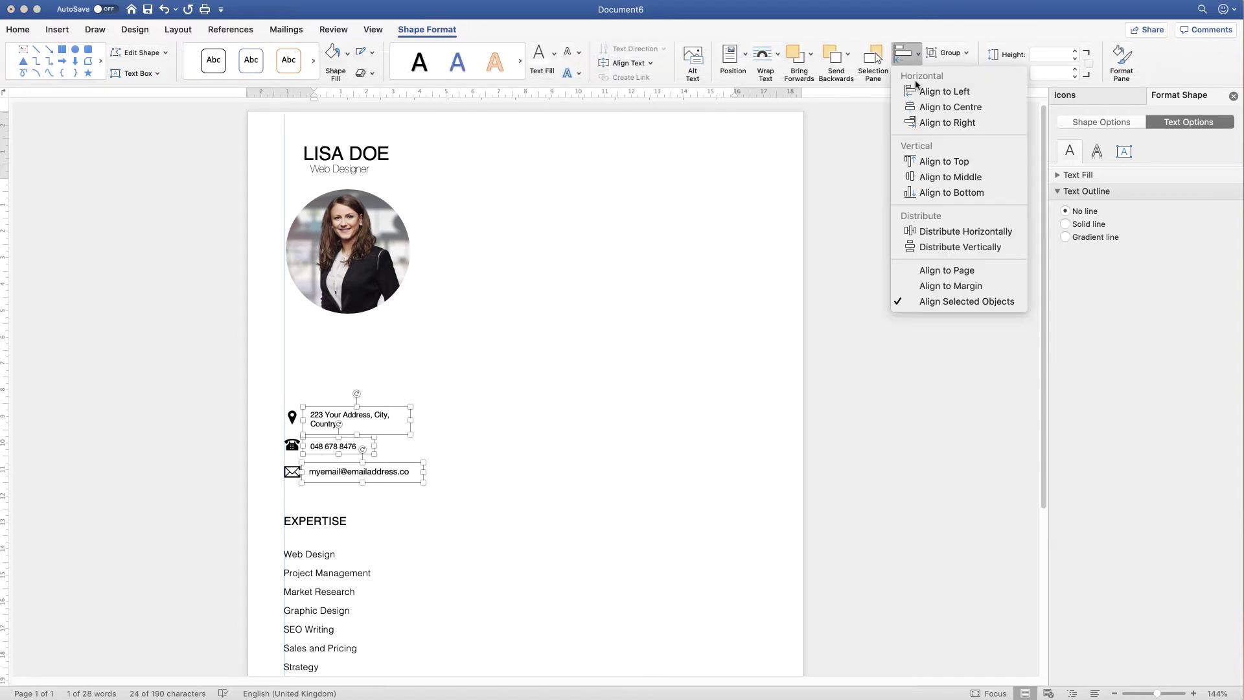
left_click(919, 90)
left_click(488, 459)
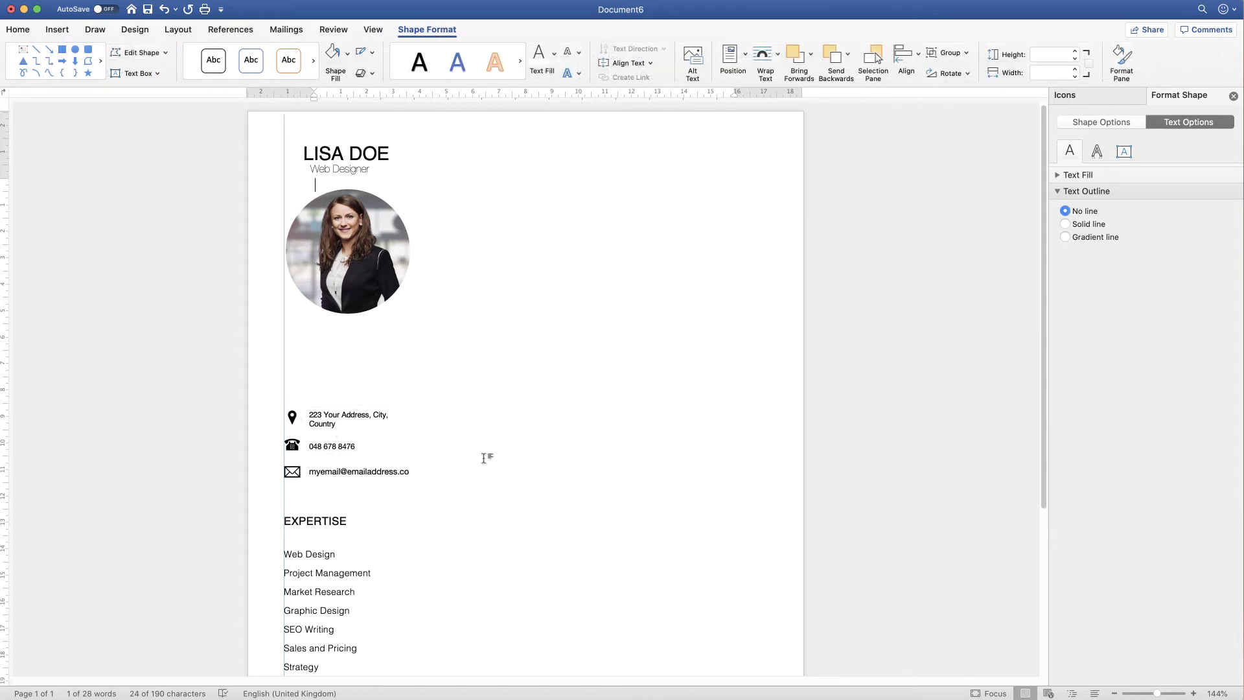
Group the three contact icons and their three text boxes into one object
left_click(384, 478)
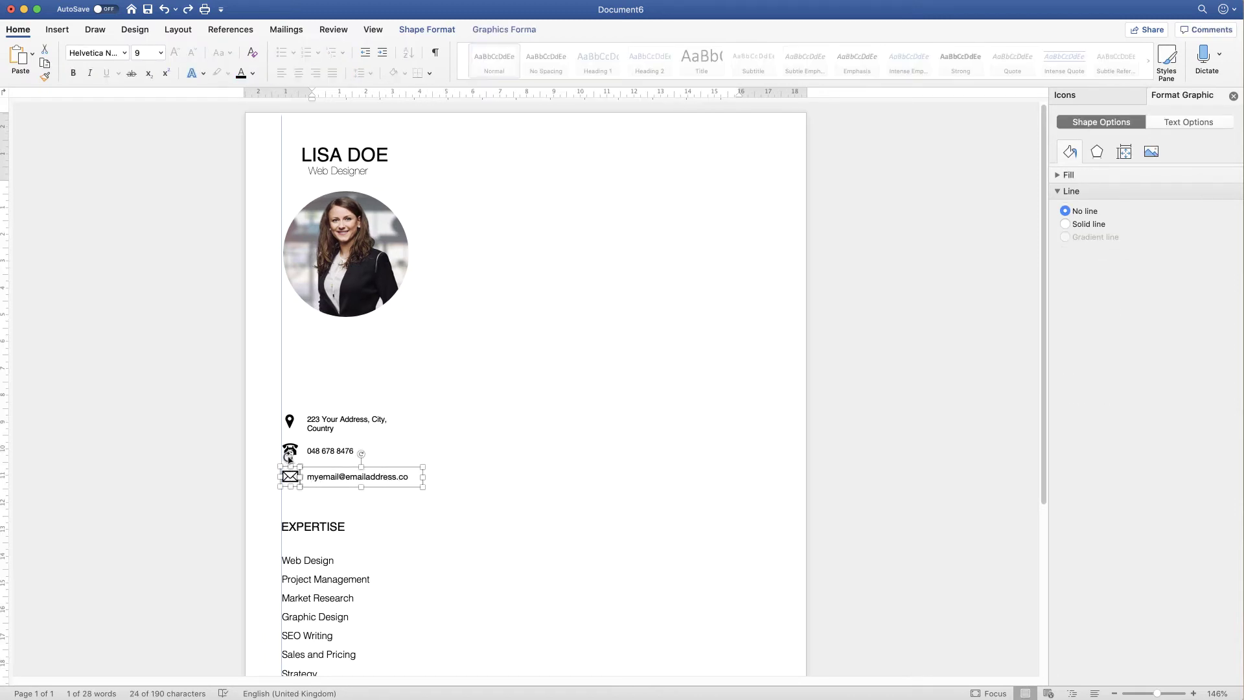
left_click(290, 475, "shift")
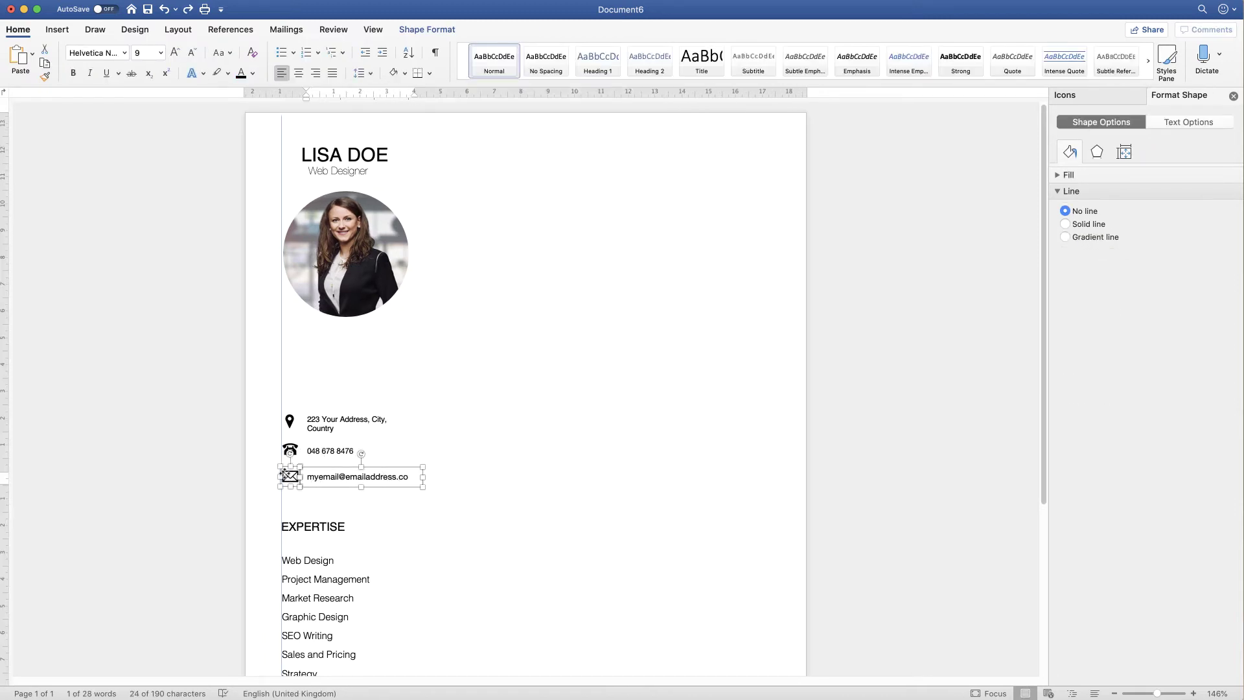
left_click(289, 448, "shift")
left_click(325, 451, "shift")
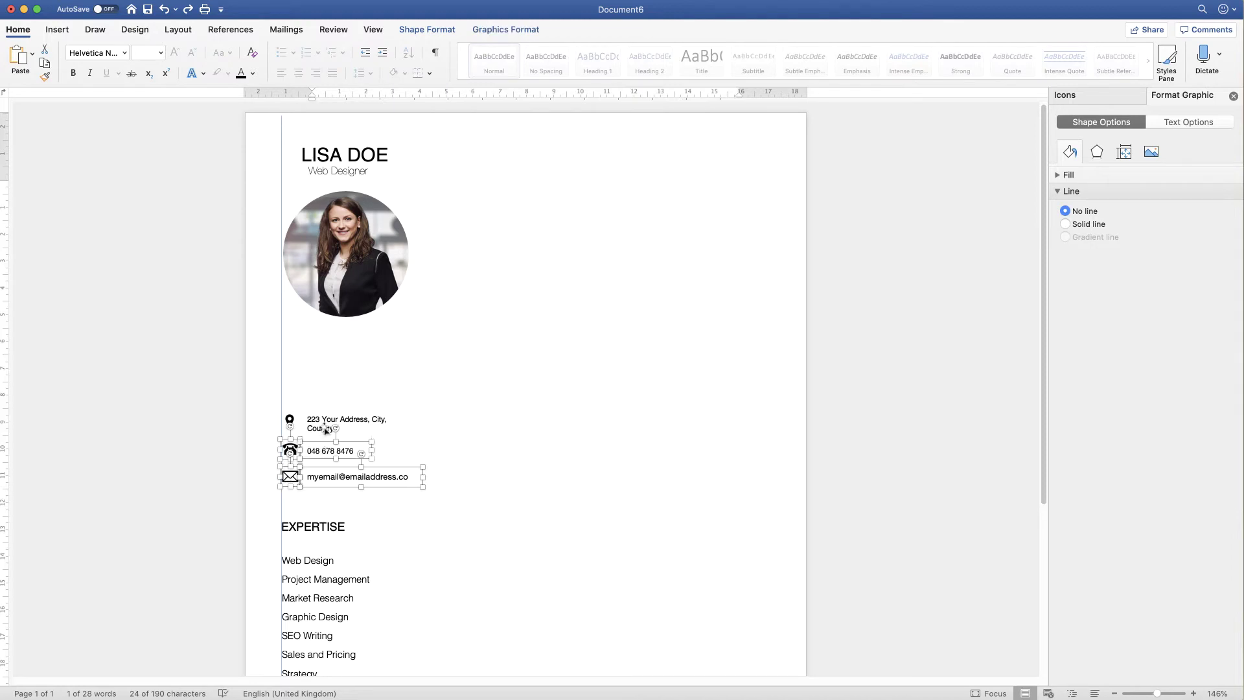
left_click(324, 424, "shift")
left_click(289, 418, "shift")
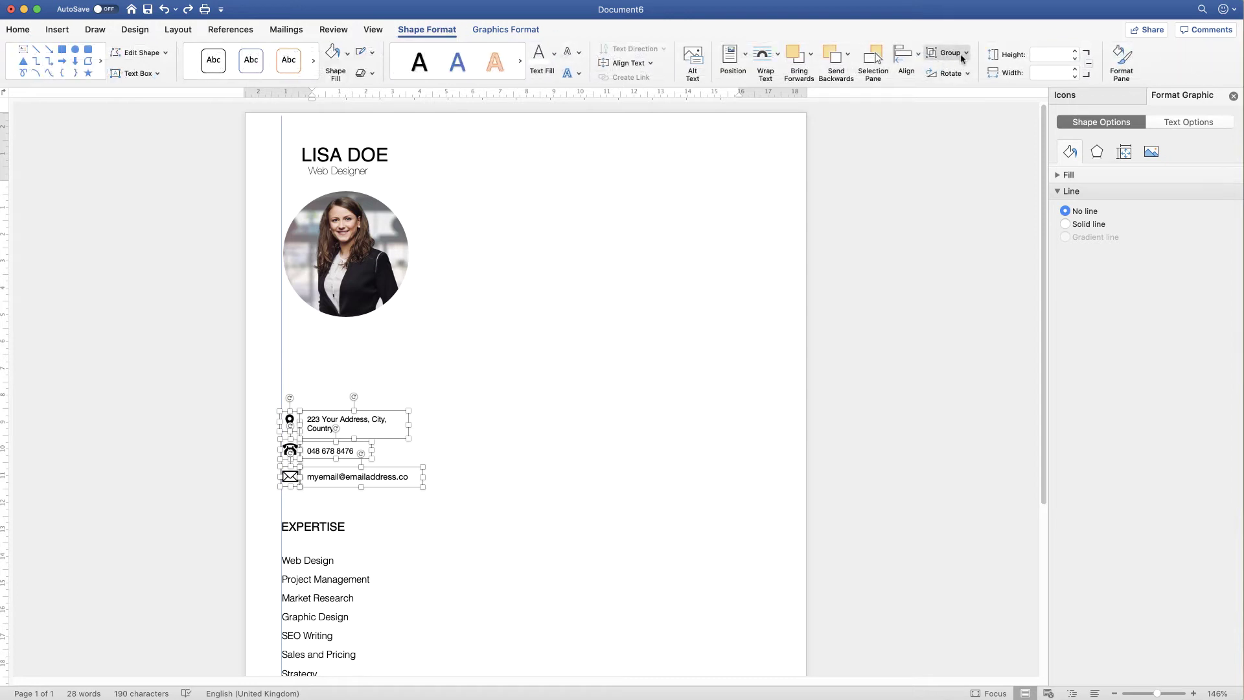
left_click(962, 55)
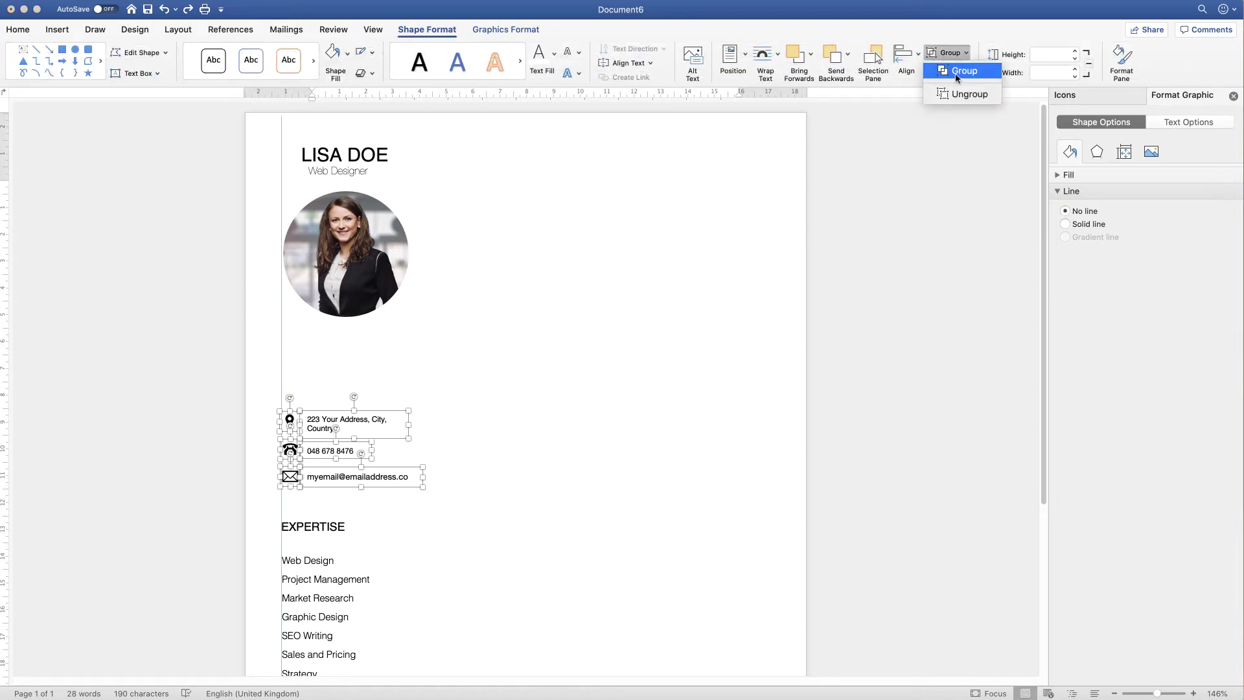
left_click(957, 74)
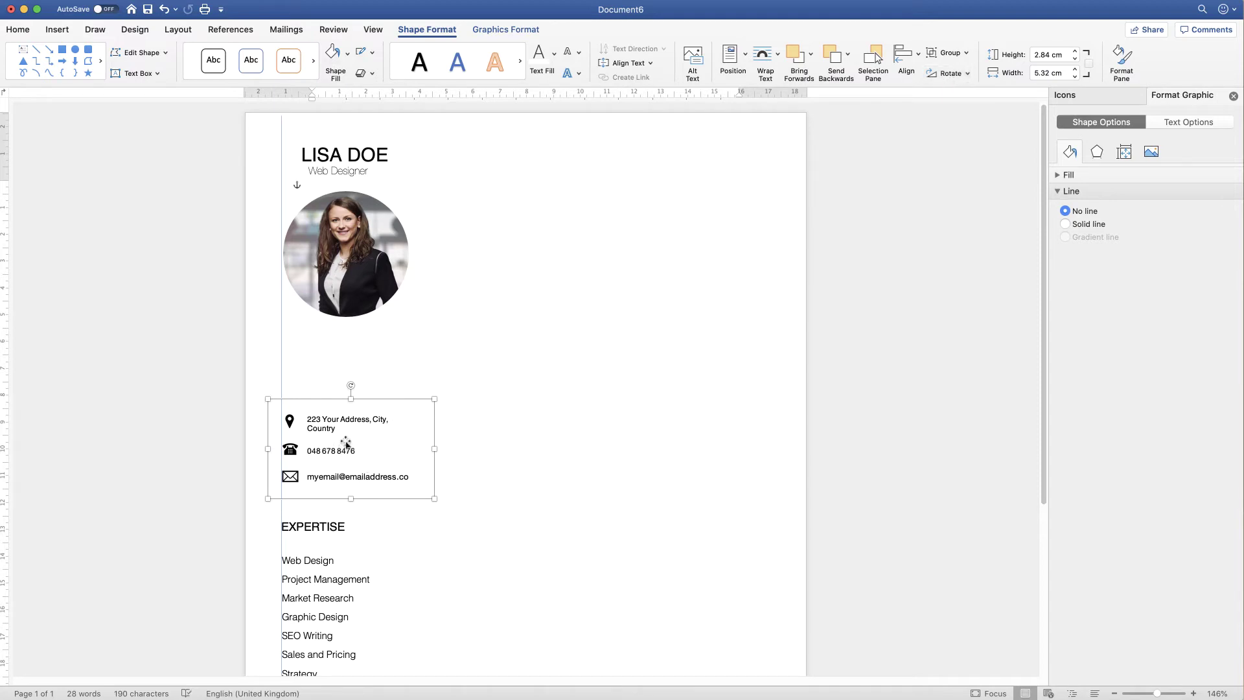
Move the contact group up closer beneath the photo
left_click_drag(346, 444, 353, 391)
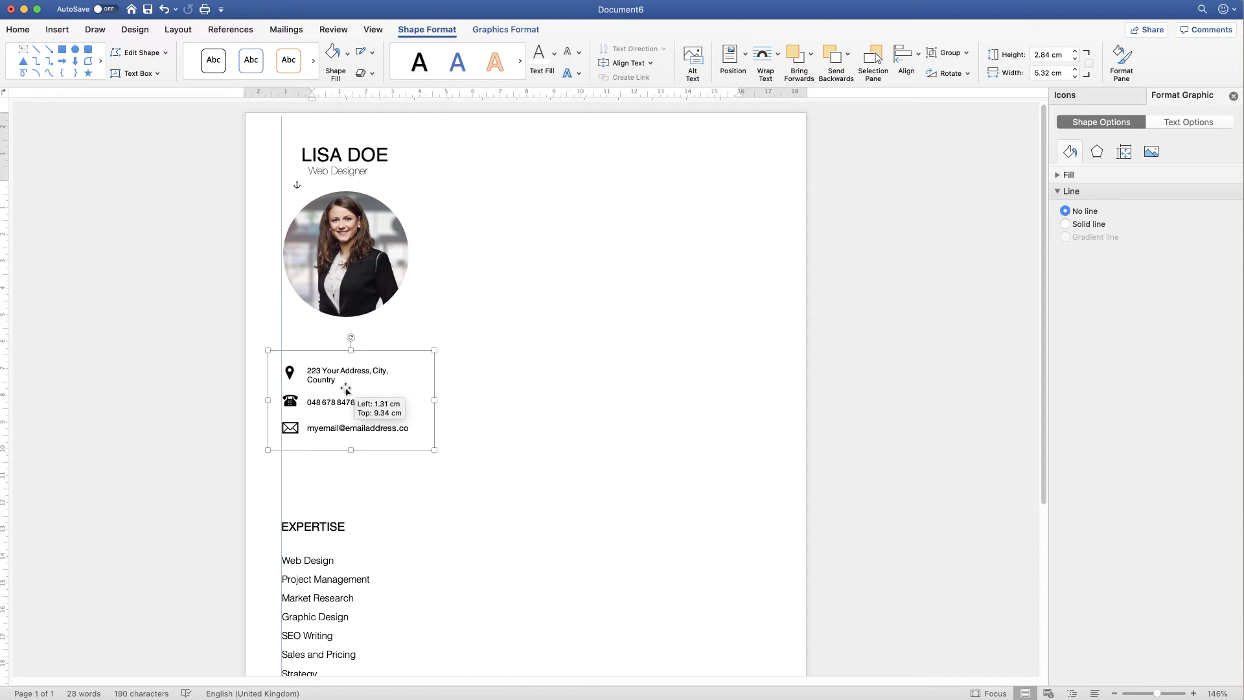
left_click_drag(353, 391, 379, 420)
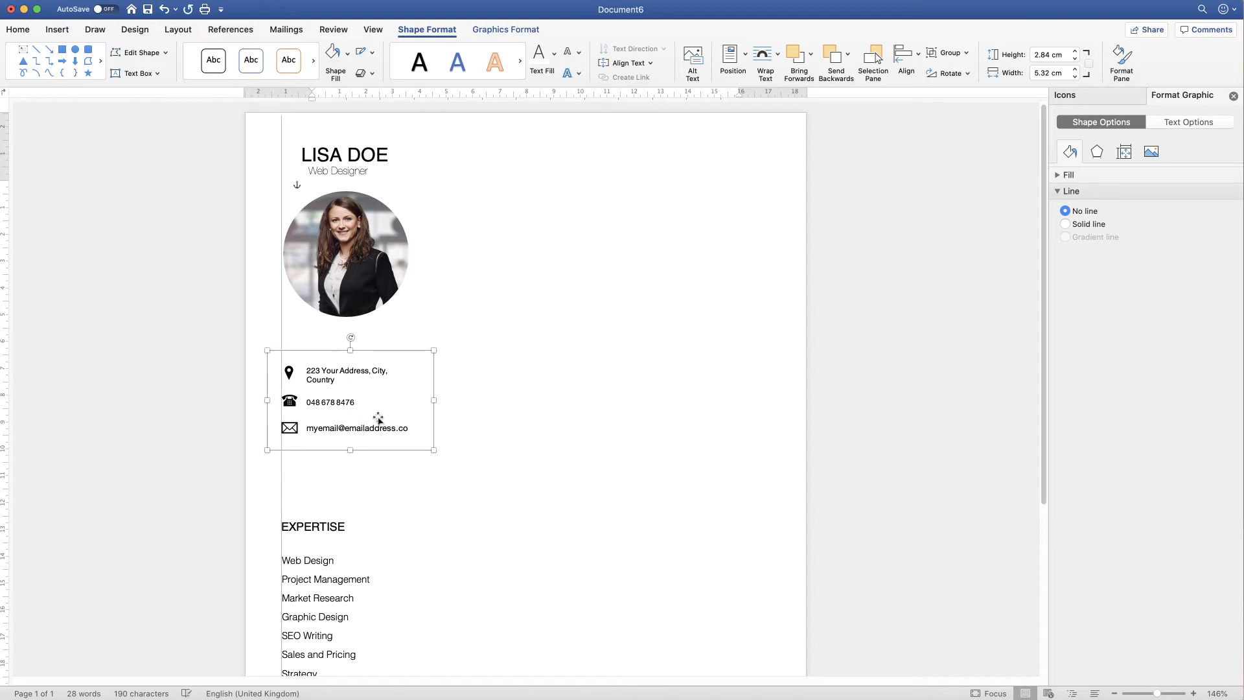
left_click(491, 432)
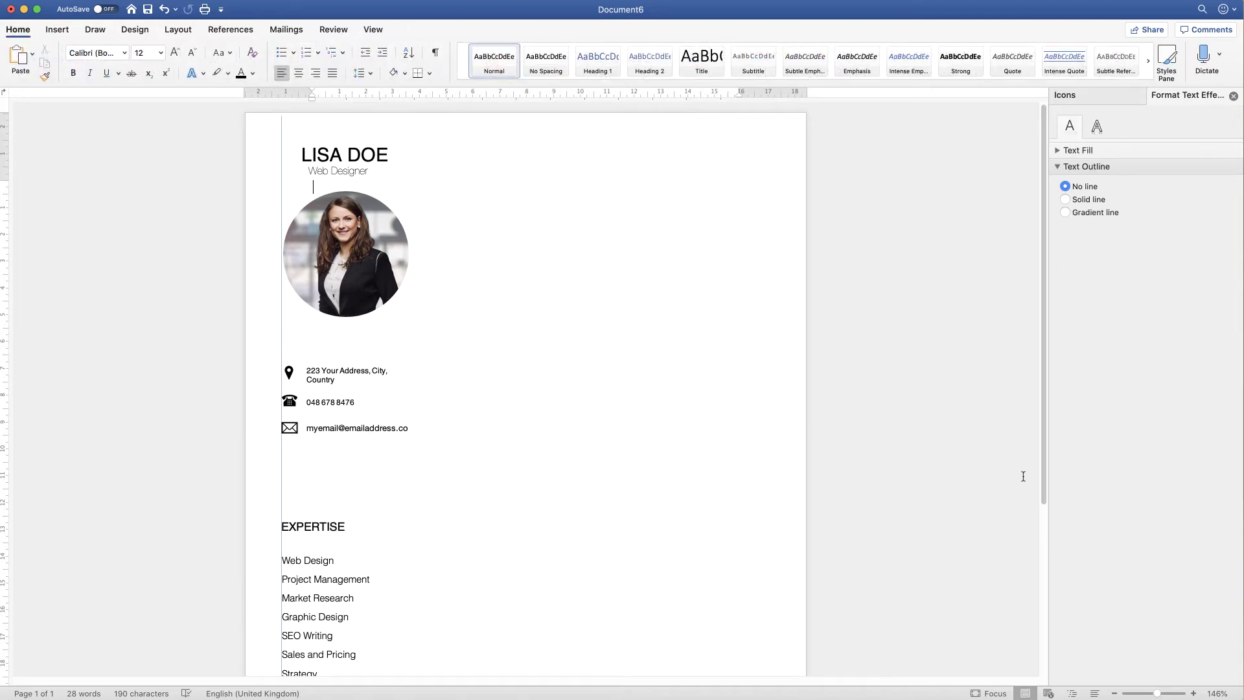
Group the EXPERTISE heading with its skills list and reposition the section
scroll(455, 519, "down", 5)
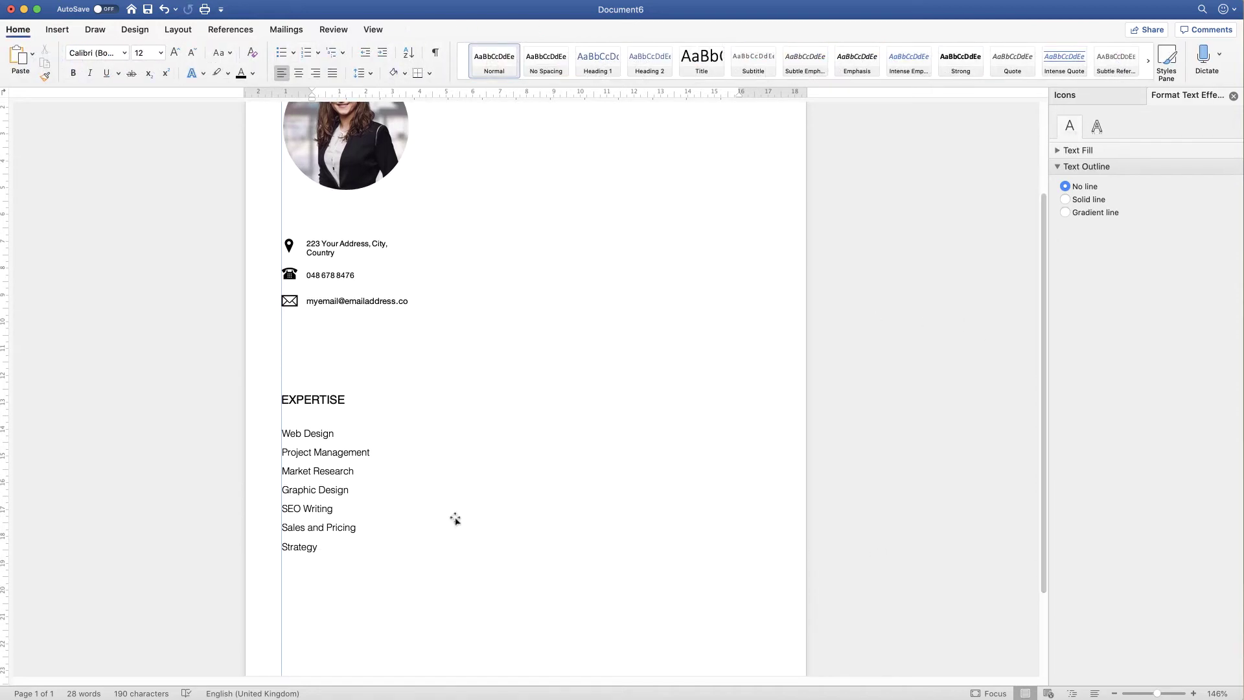
left_click(333, 489)
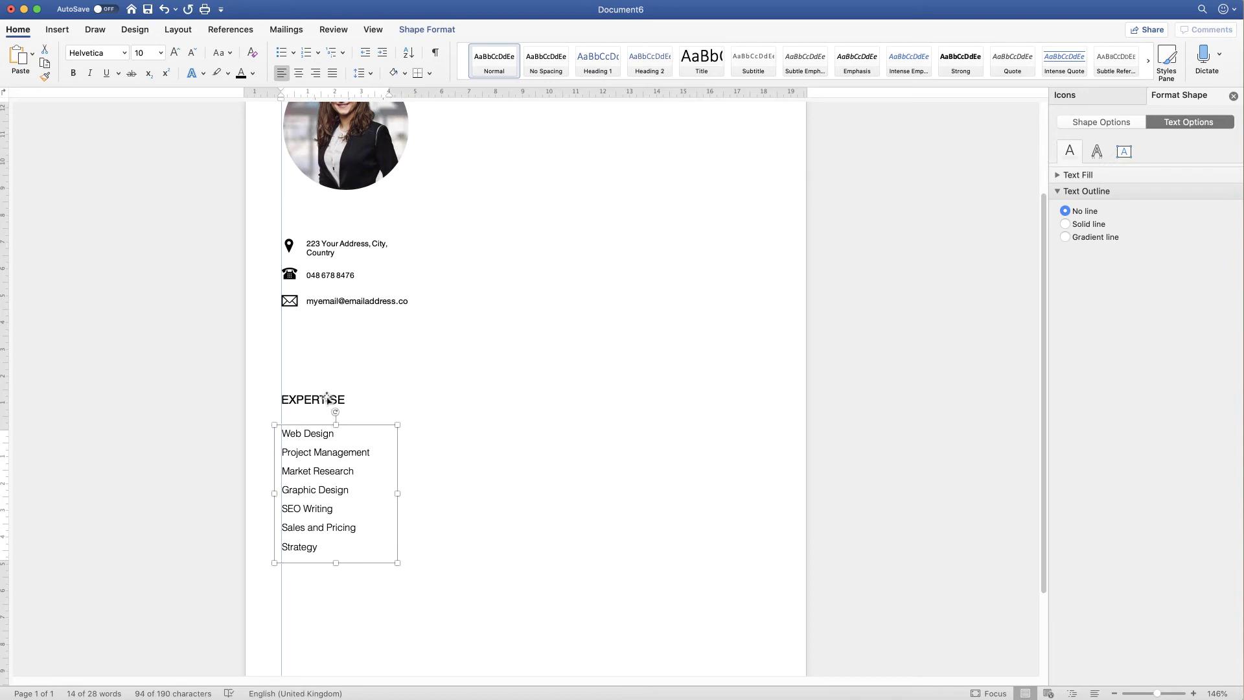
left_click(327, 396, "shift")
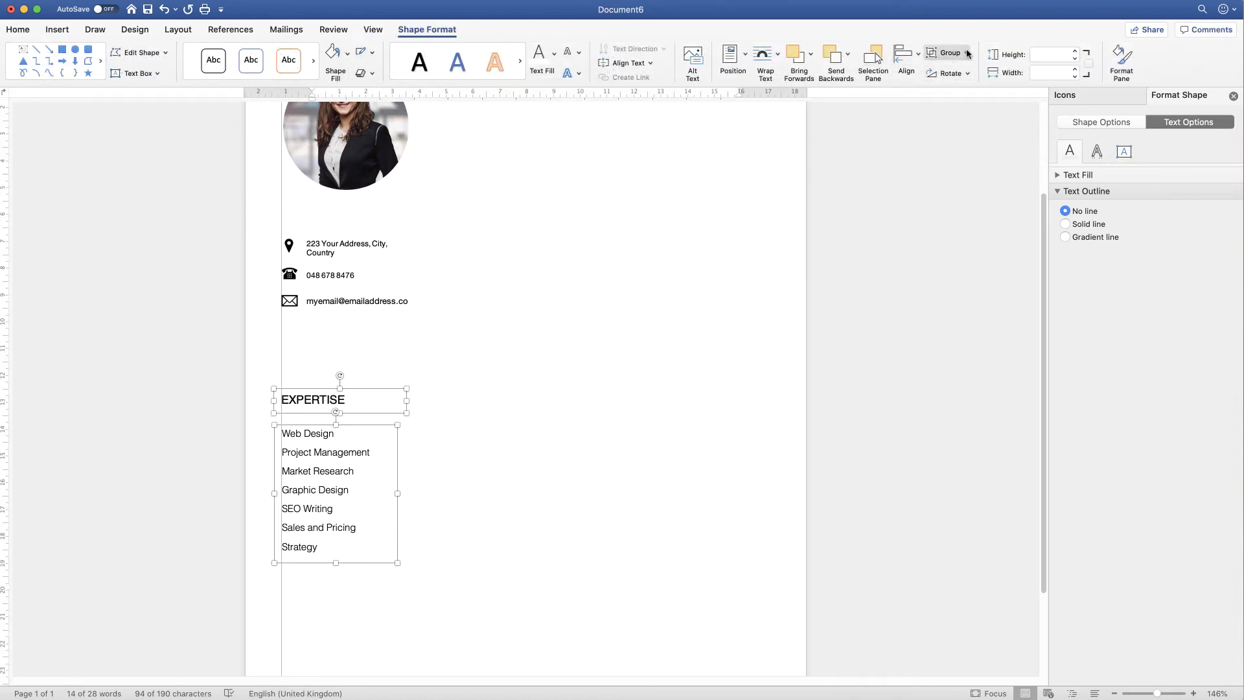
left_click(966, 52)
left_click(970, 72)
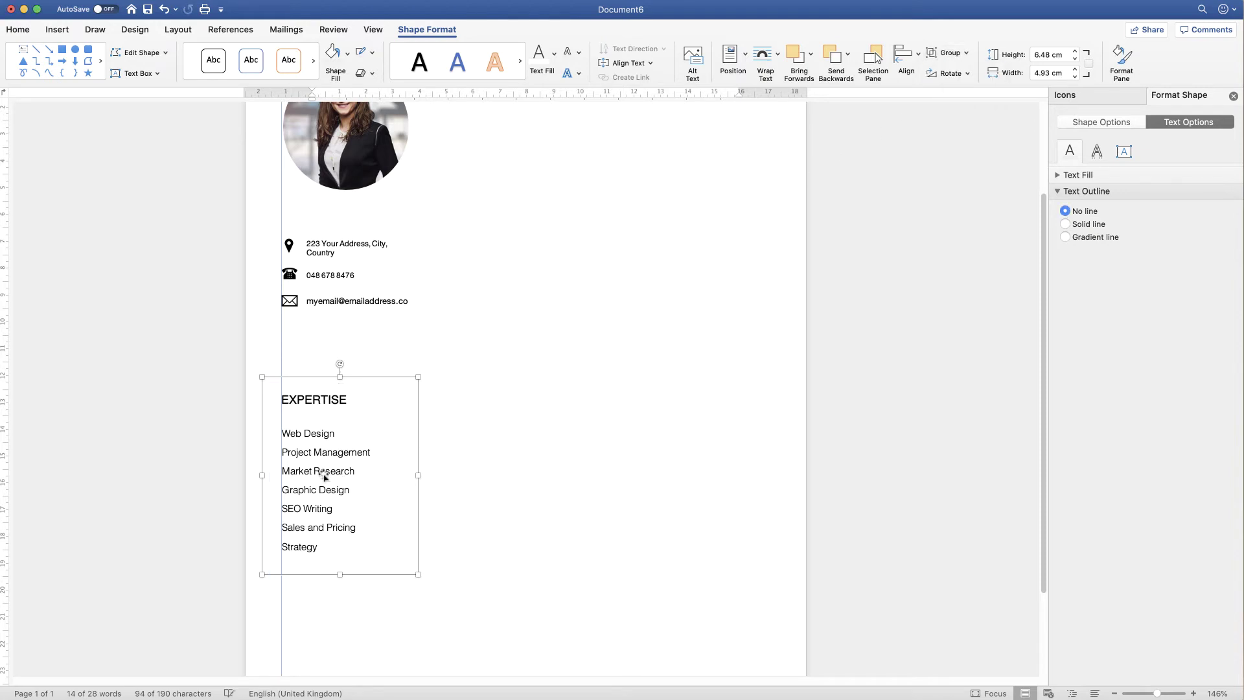
mouse_move(314, 474)
left_mouse_down()
mouse_move(329, 469)
mouse_move(315, 439)
left_mouse_up()
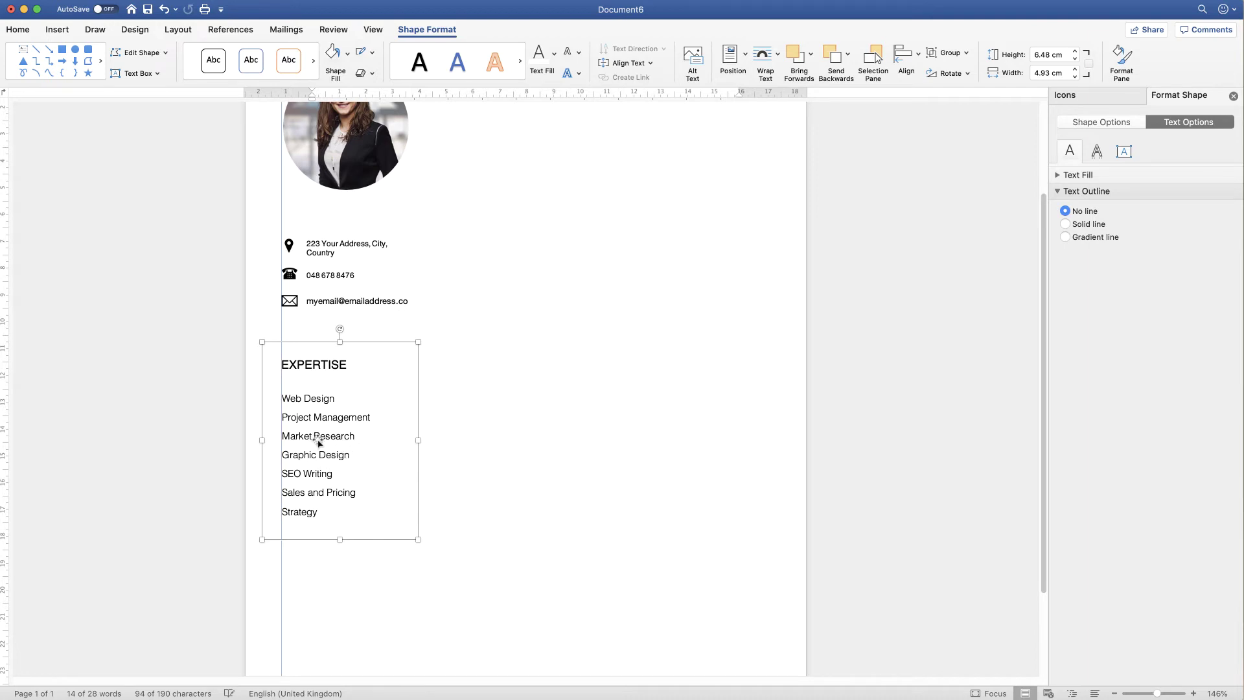
left_click(479, 439)
Ungroup the Expertise section and duplicate the EXPERTISE heading box with copy and paste
left_click(327, 332)
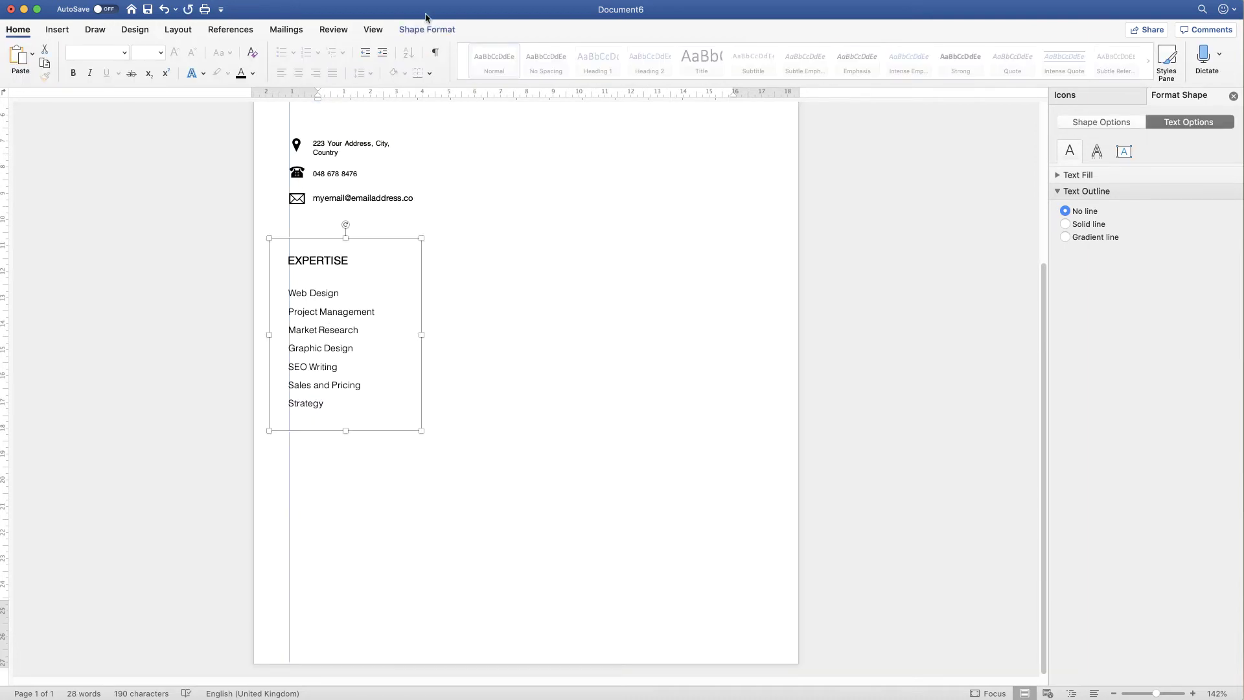
left_click(439, 30)
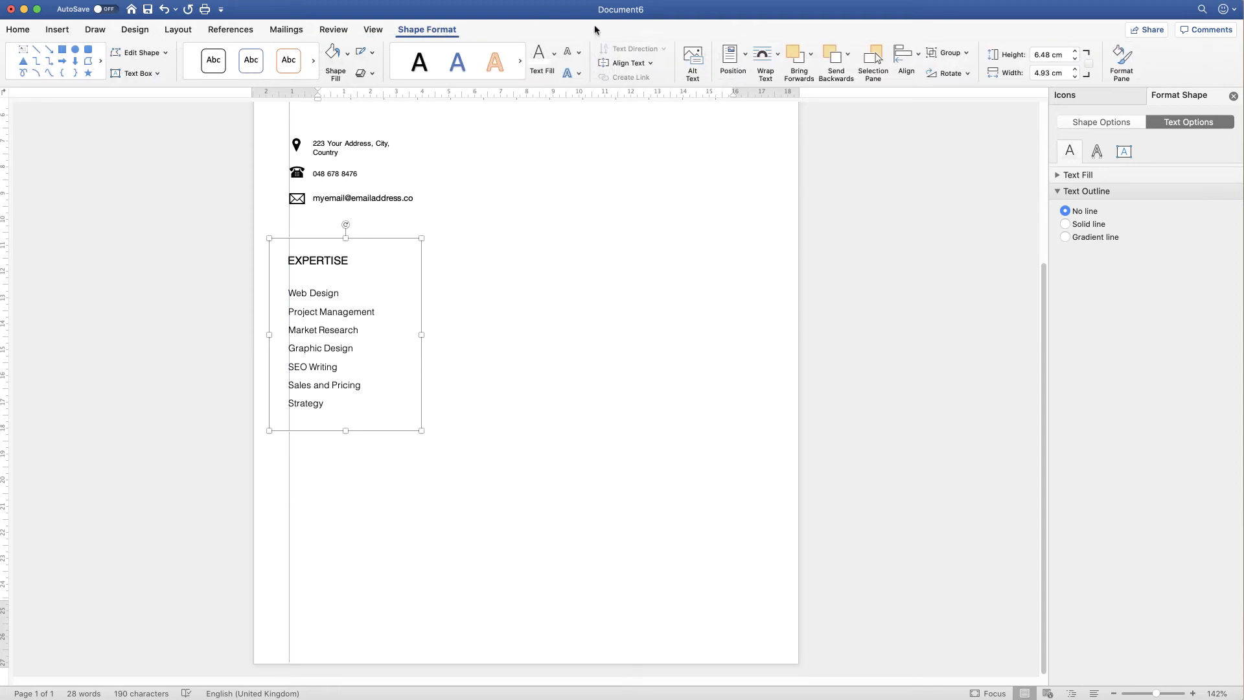
left_click(964, 53)
left_click(966, 93)
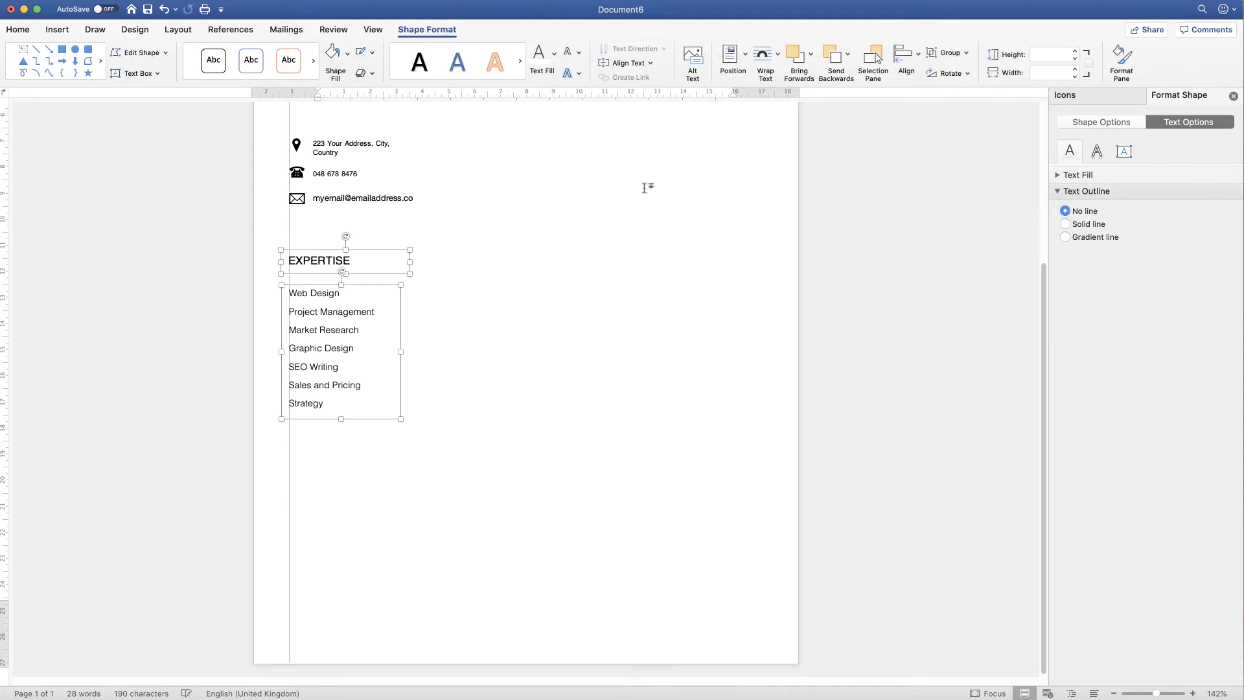
left_click(359, 261)
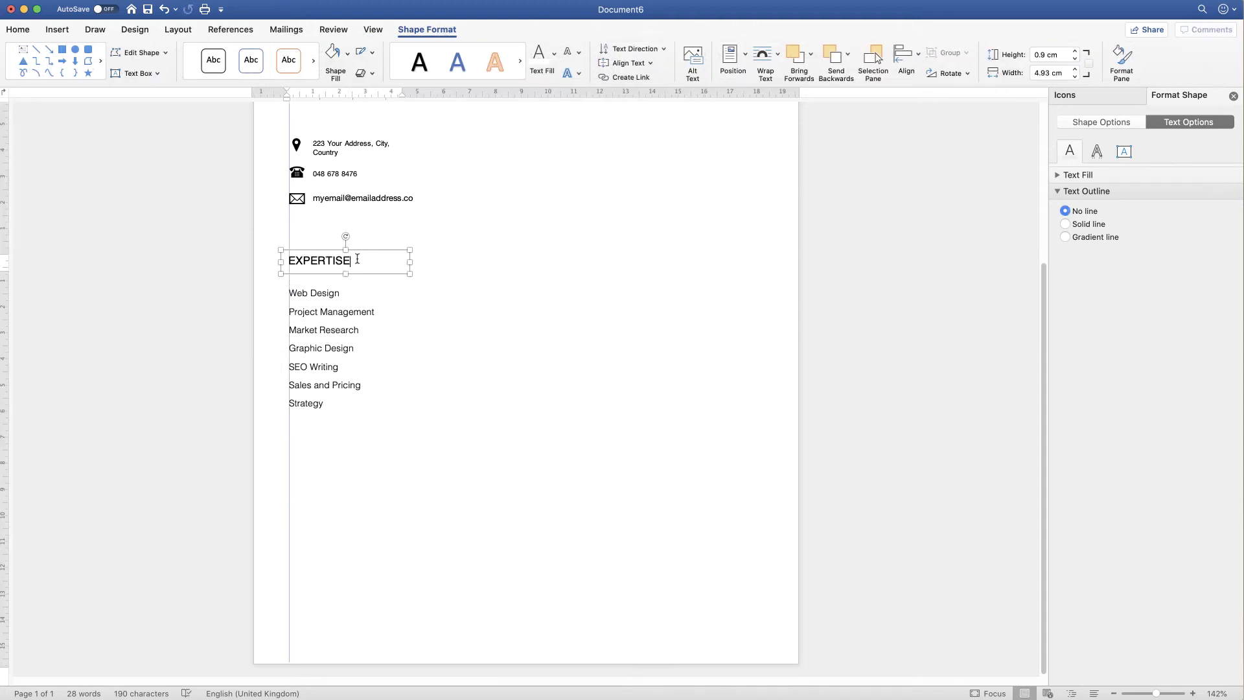
key("super+c")
key("super+v")
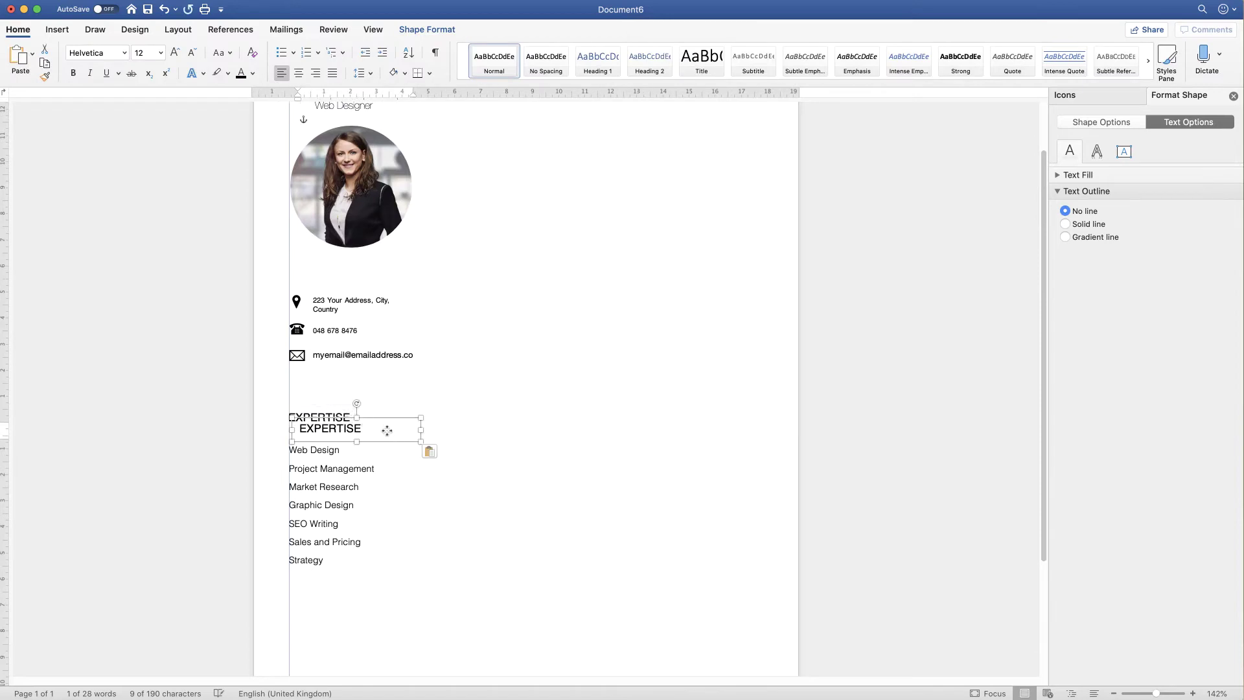
Move the duplicated heading below the Strategy line and retype it as INTERESTS
left_click_drag(387, 431, 376, 611)
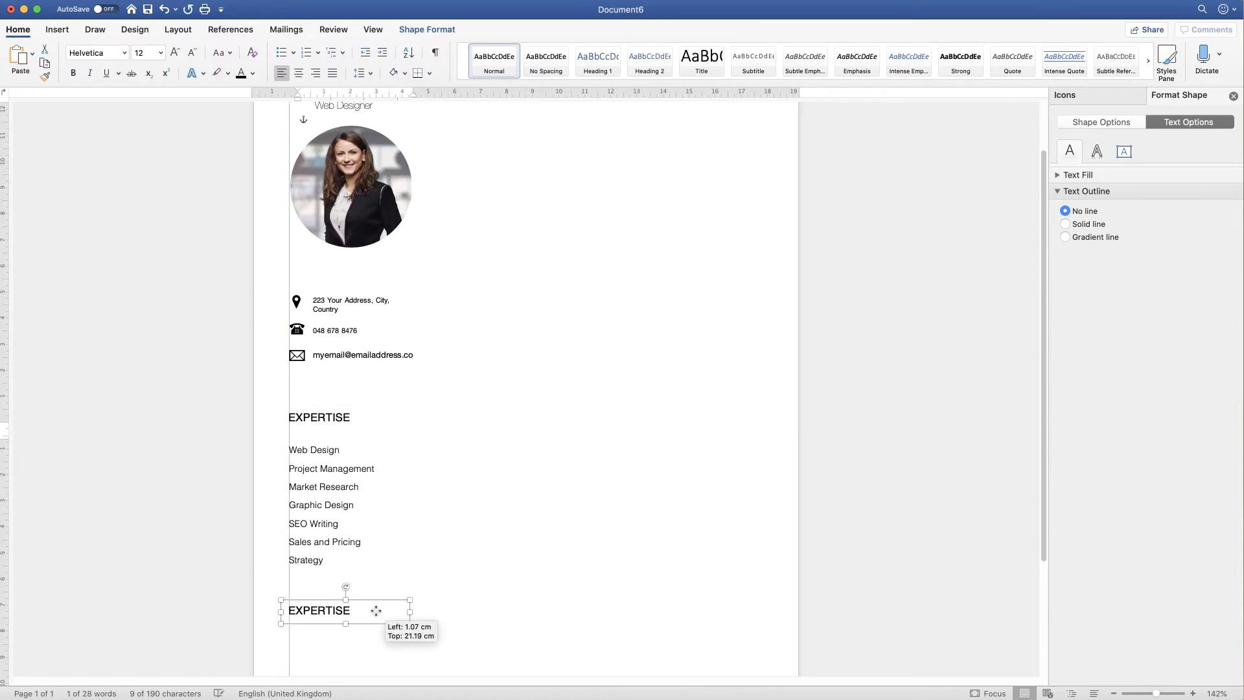
left_click(355, 612)
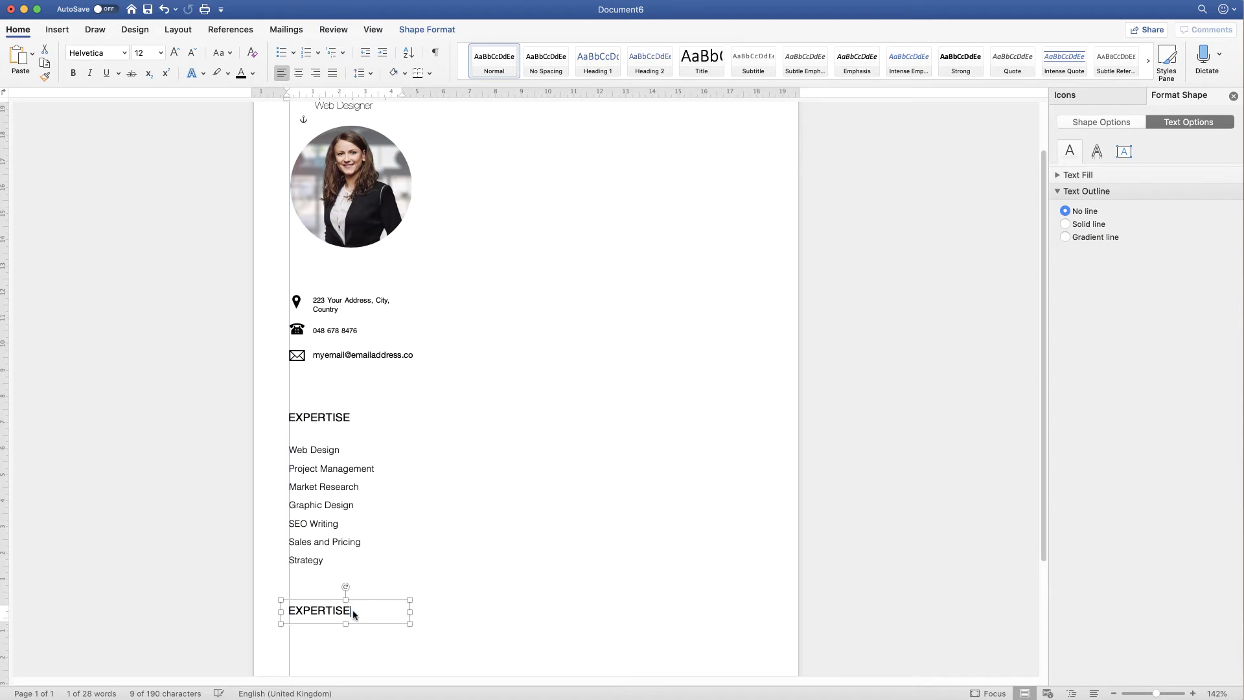
mouse_move(355, 615)
left_mouse_down()
mouse_move(296, 612)
mouse_move(264, 633)
left_mouse_up()
type("INTERE")
type("STS")
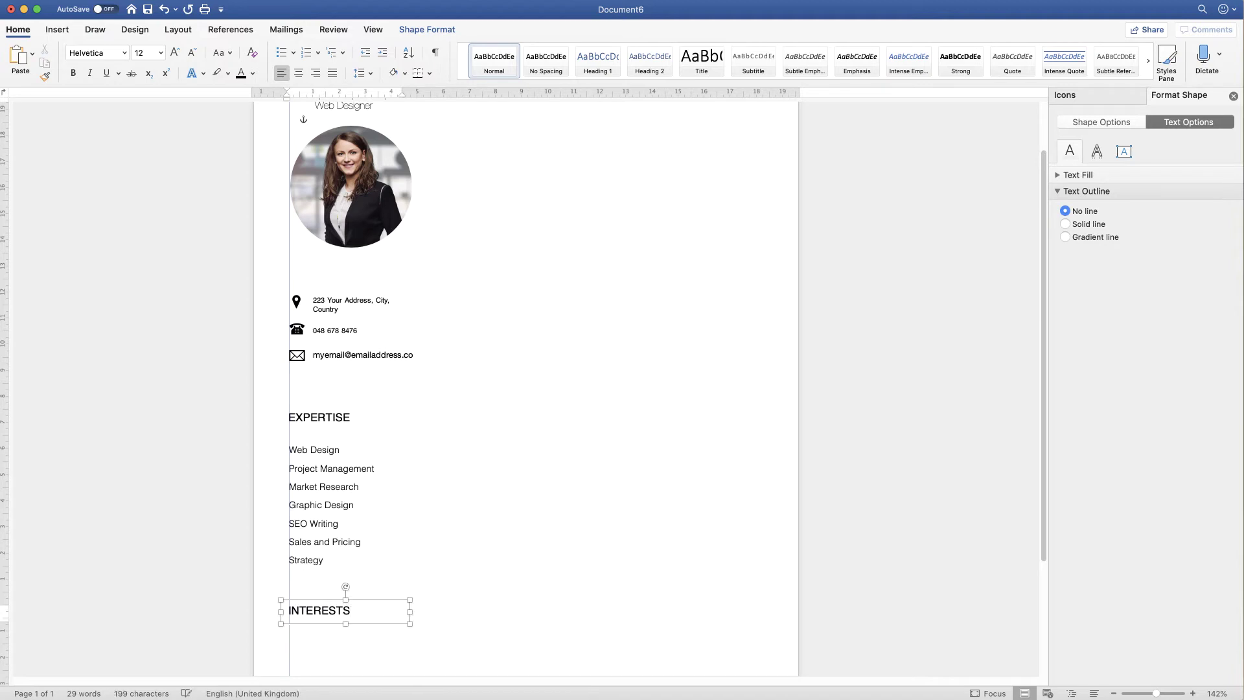
left_click(480, 476)
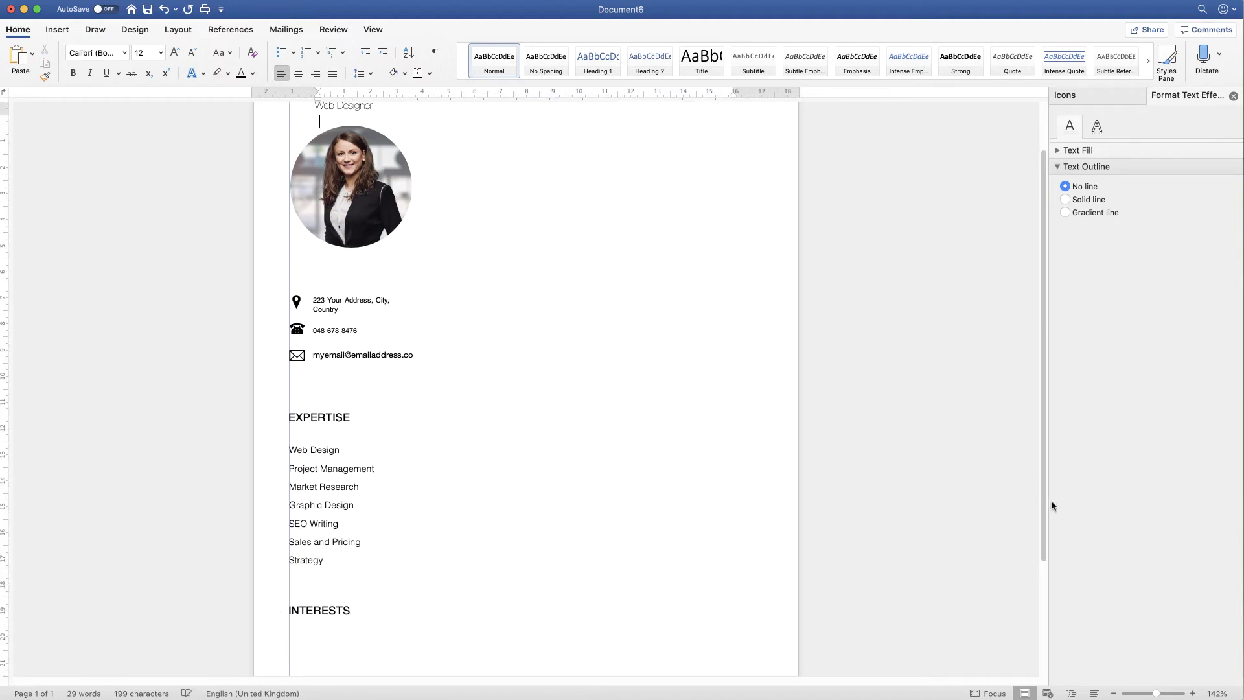
scroll(1043, 519, "down", 1)
scroll(1037, 583, "down", 5)
Search the Icons pane for TRAVEL and insert the airplane icon
scroll(1031, 648, "down", 2)
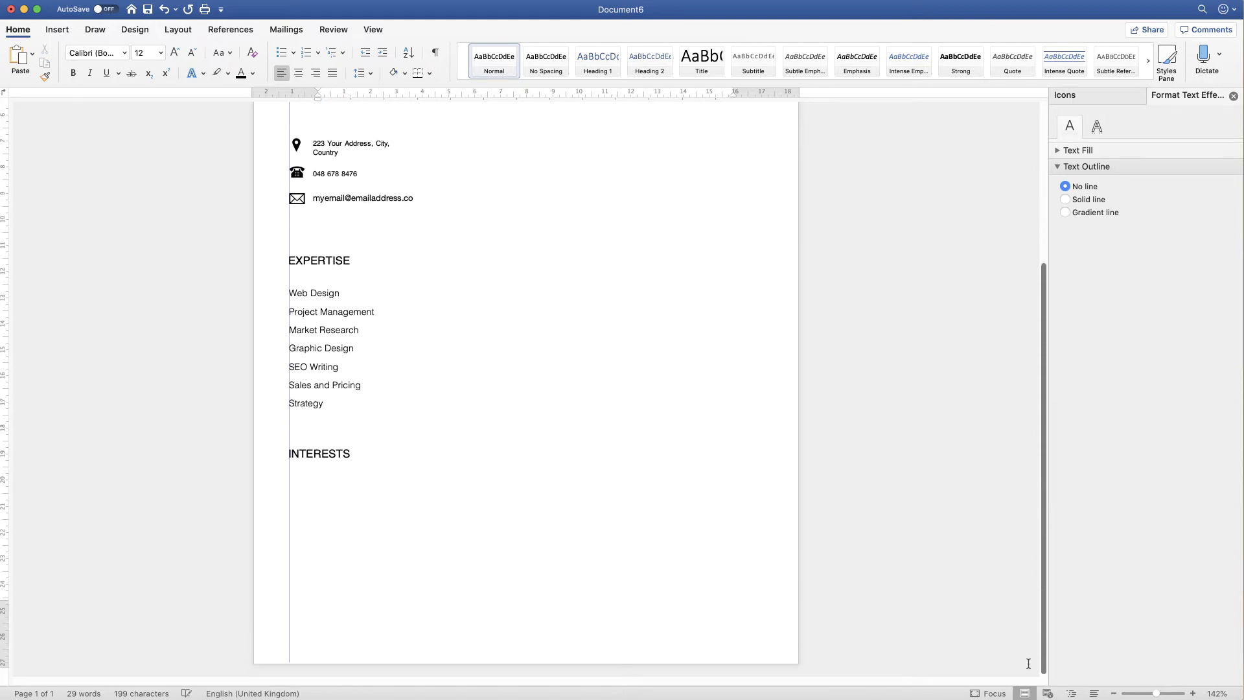
left_click(1098, 99)
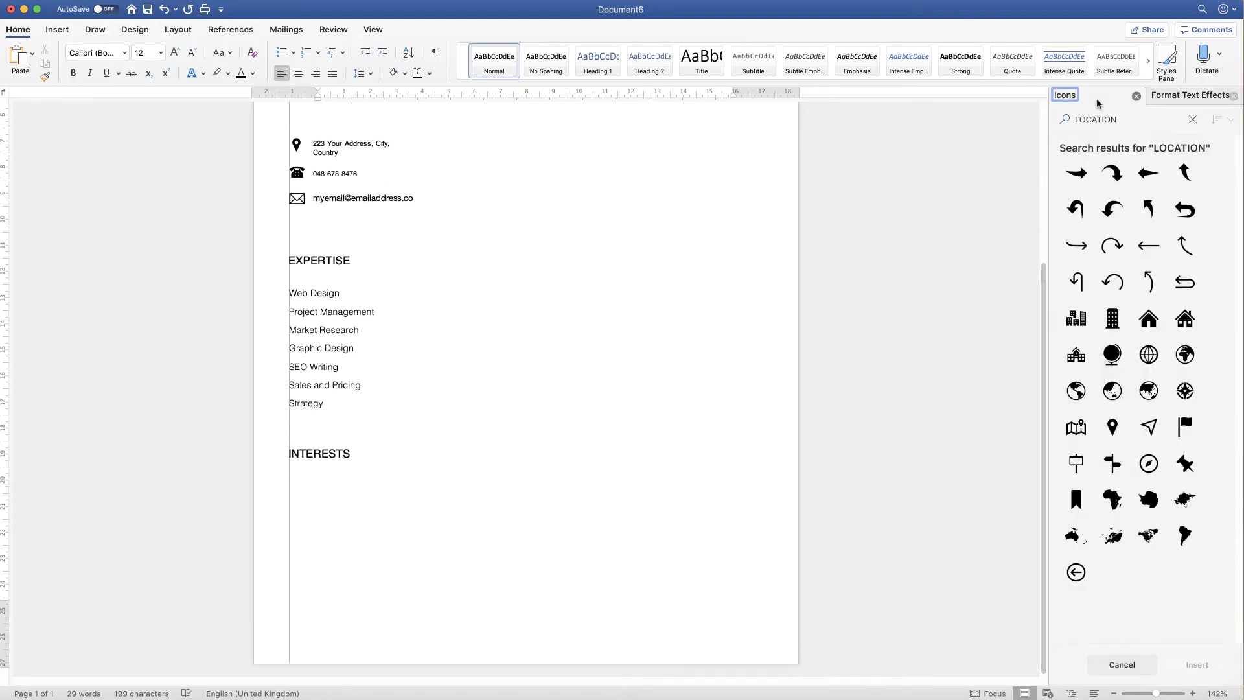
left_click_drag(1119, 119, 1054, 119)
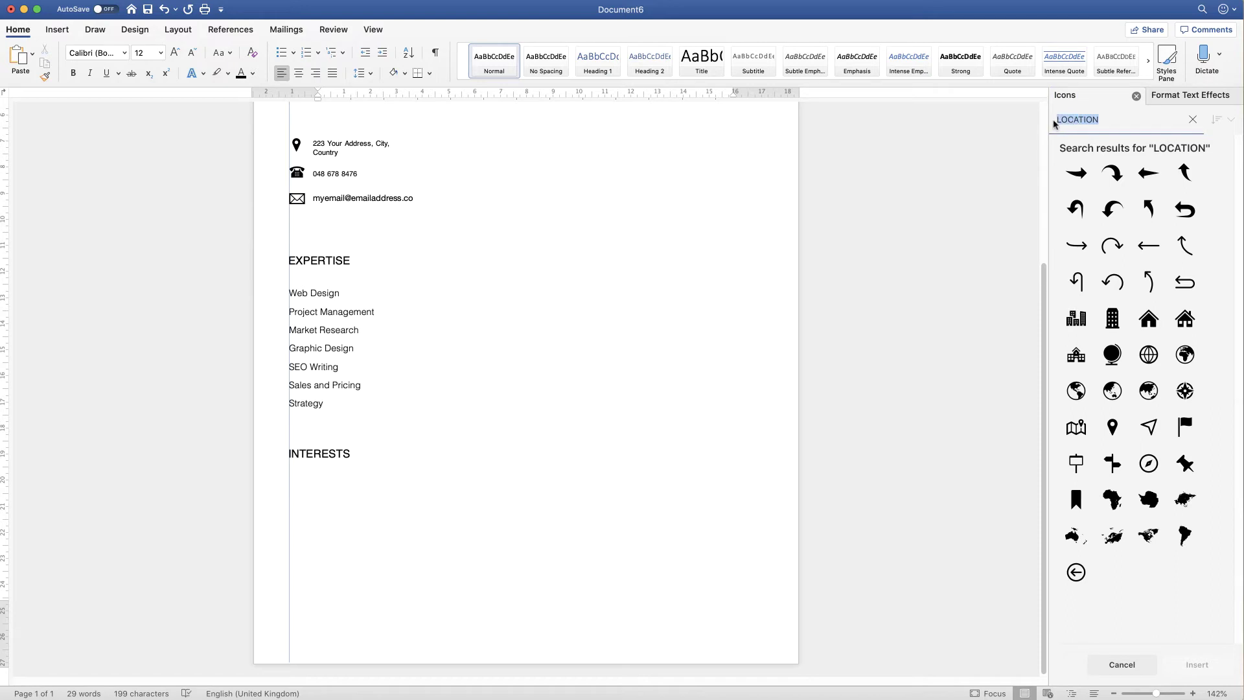
type("TR")
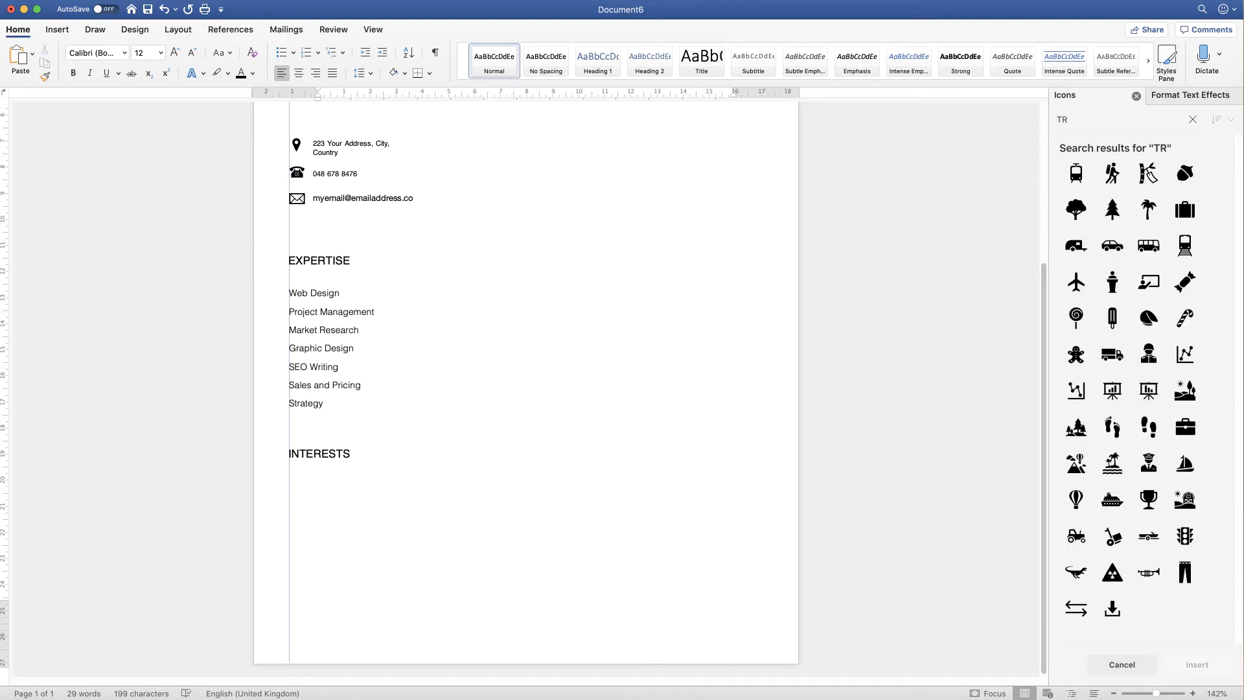
type("AVEL")
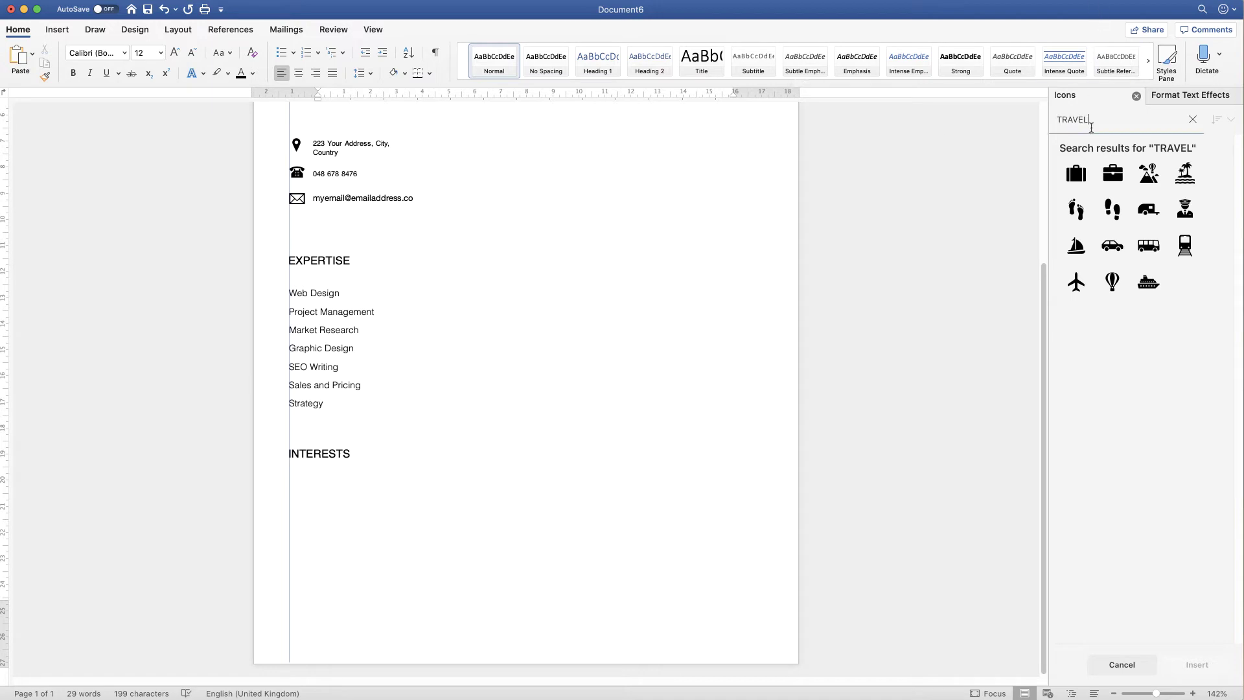
left_click(1084, 280)
left_click(1179, 666)
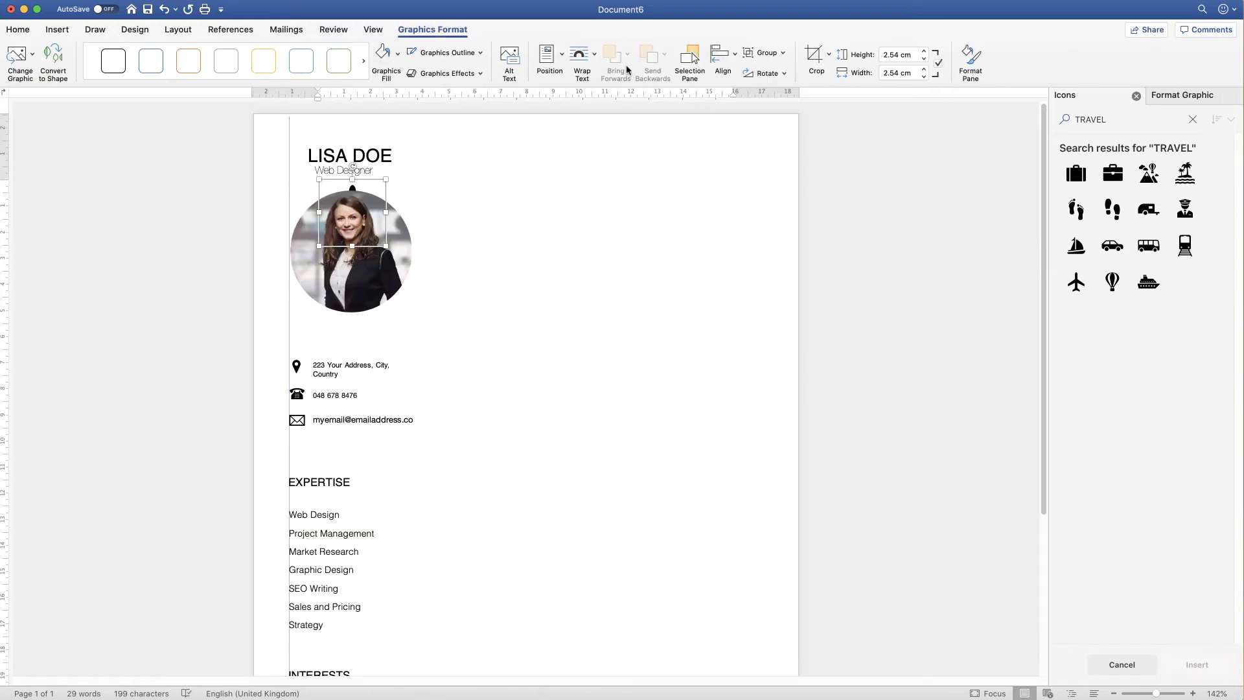
Float the airplane icon in front of text, shrink it to 1.17 cm, and place it under INTERESTS
left_click(581, 55)
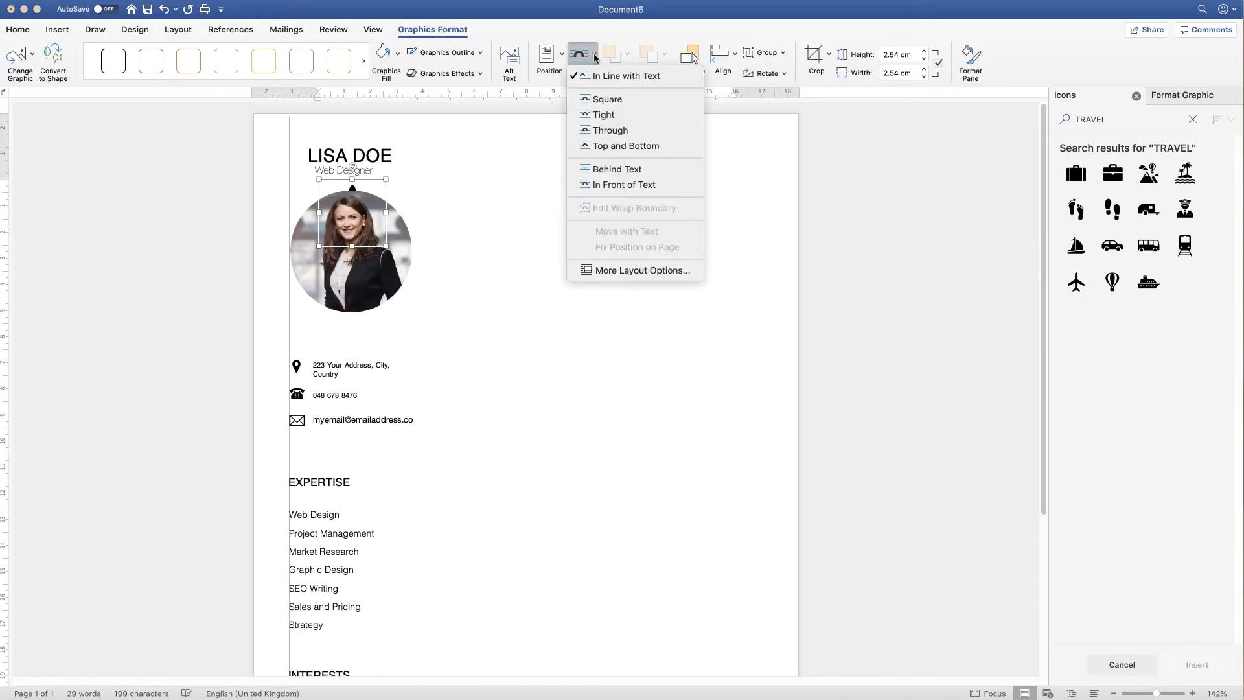
left_click(627, 186)
left_click_drag(350, 220, 451, 587)
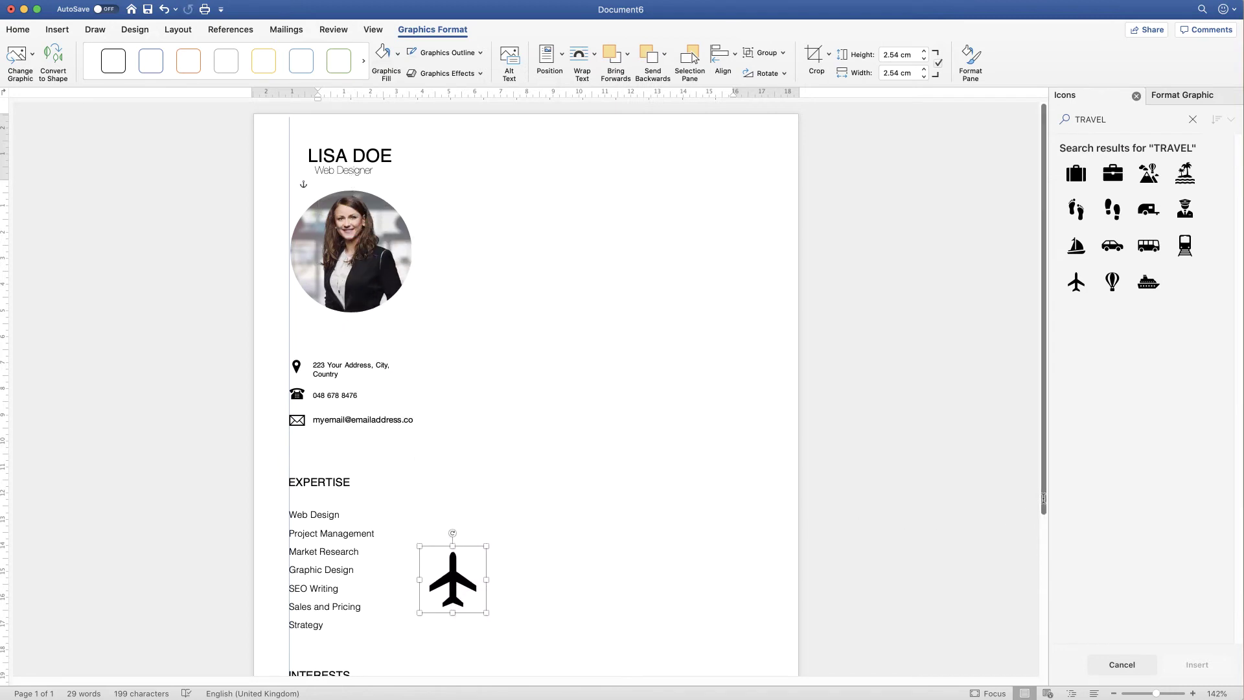
scroll(1037, 573, "down", 3)
scroll(1036, 573, "down", 3)
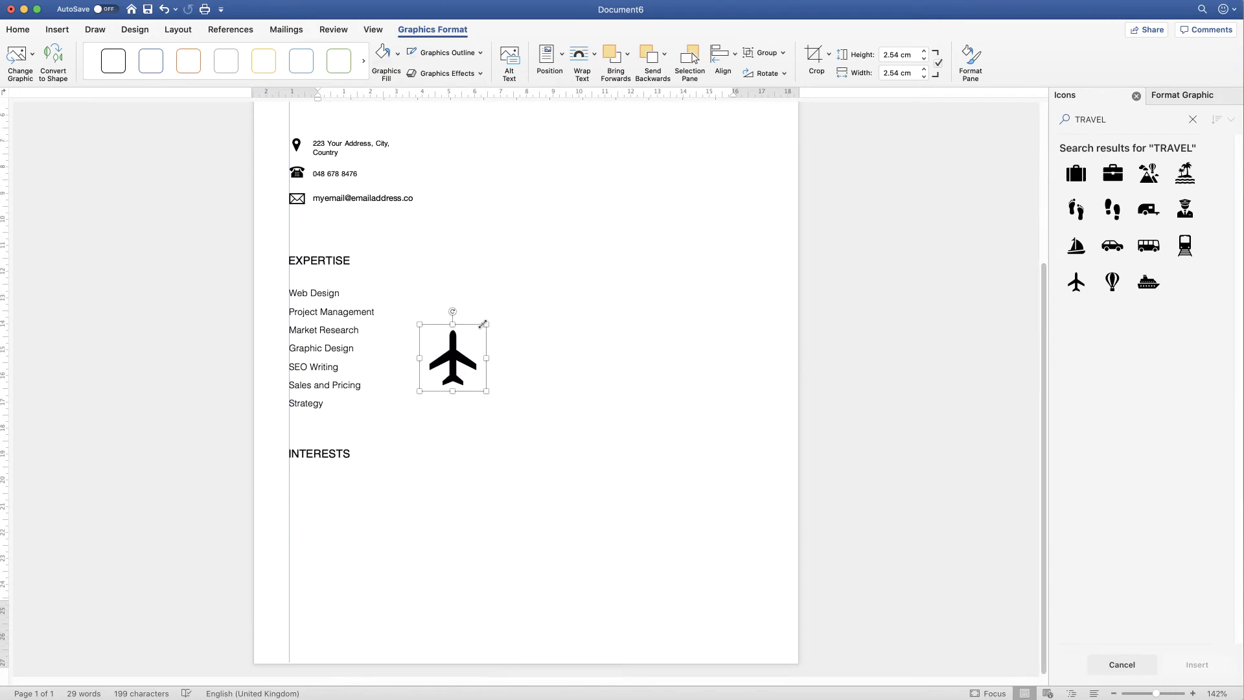
left_click_drag(486, 323, 317, 490)
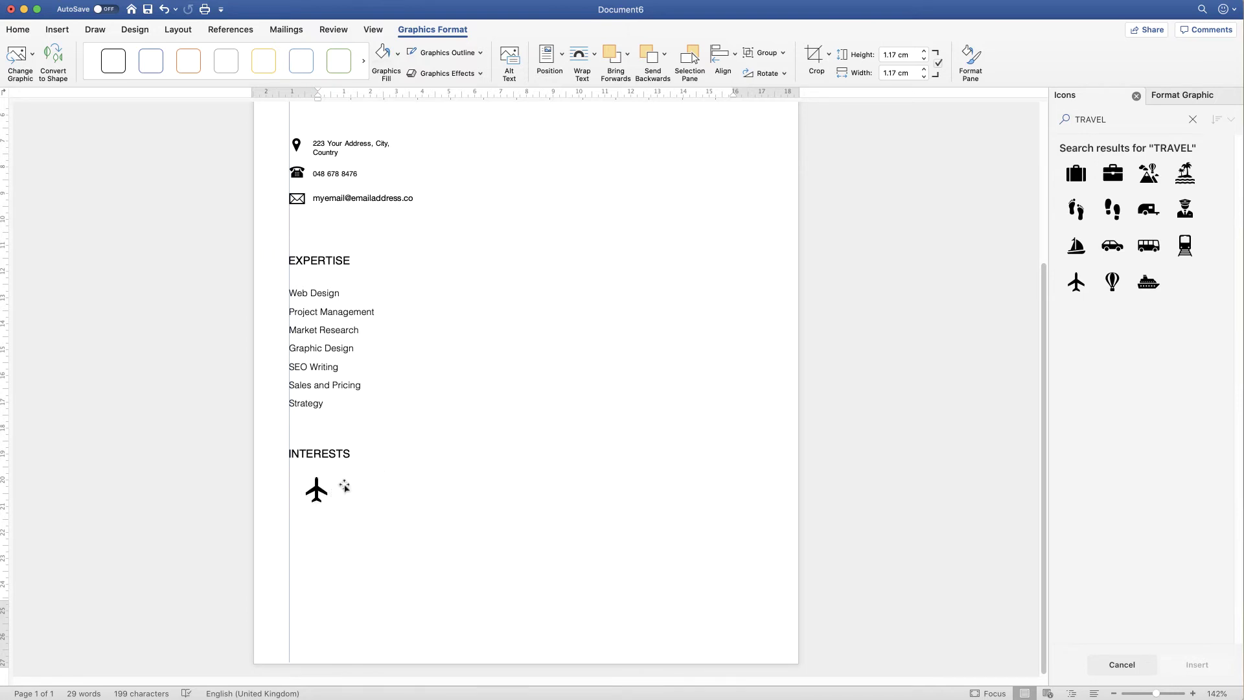
left_click(552, 385)
scroll(551, 385, "up", 4)
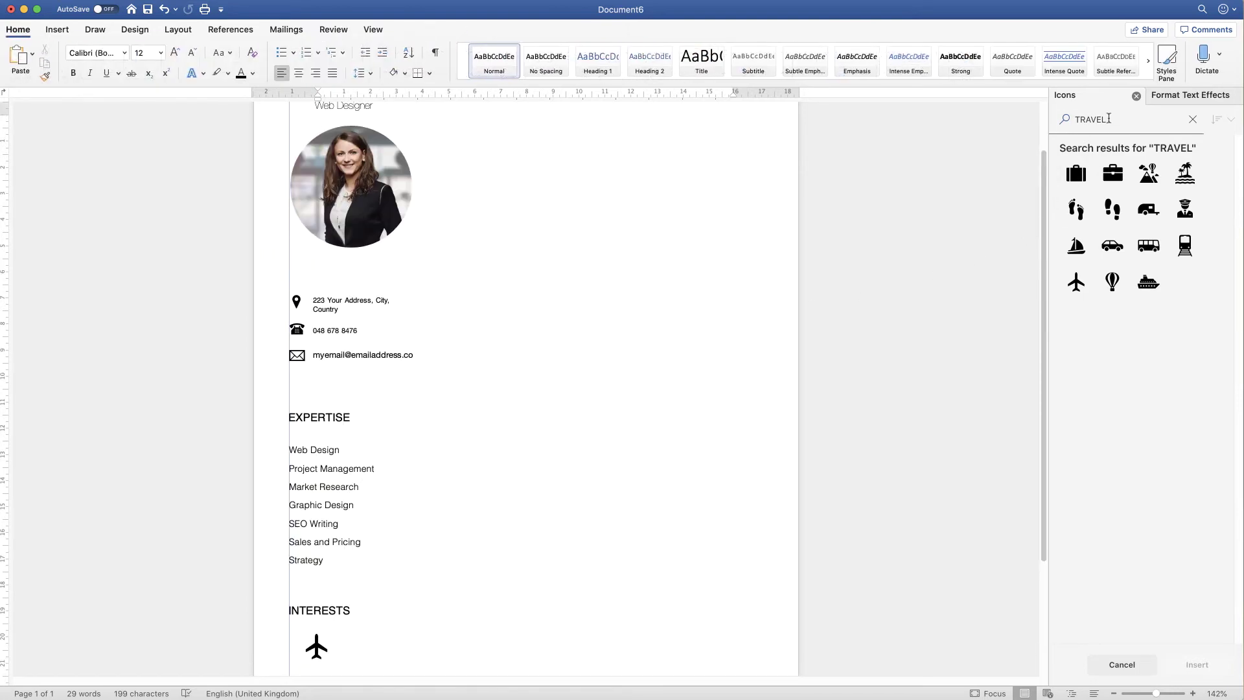
Search the Icons pane for RACKET and insert the tennis-player icon
left_click_drag(1108, 119, 1036, 127)
type("R")
left_click(1185, 172)
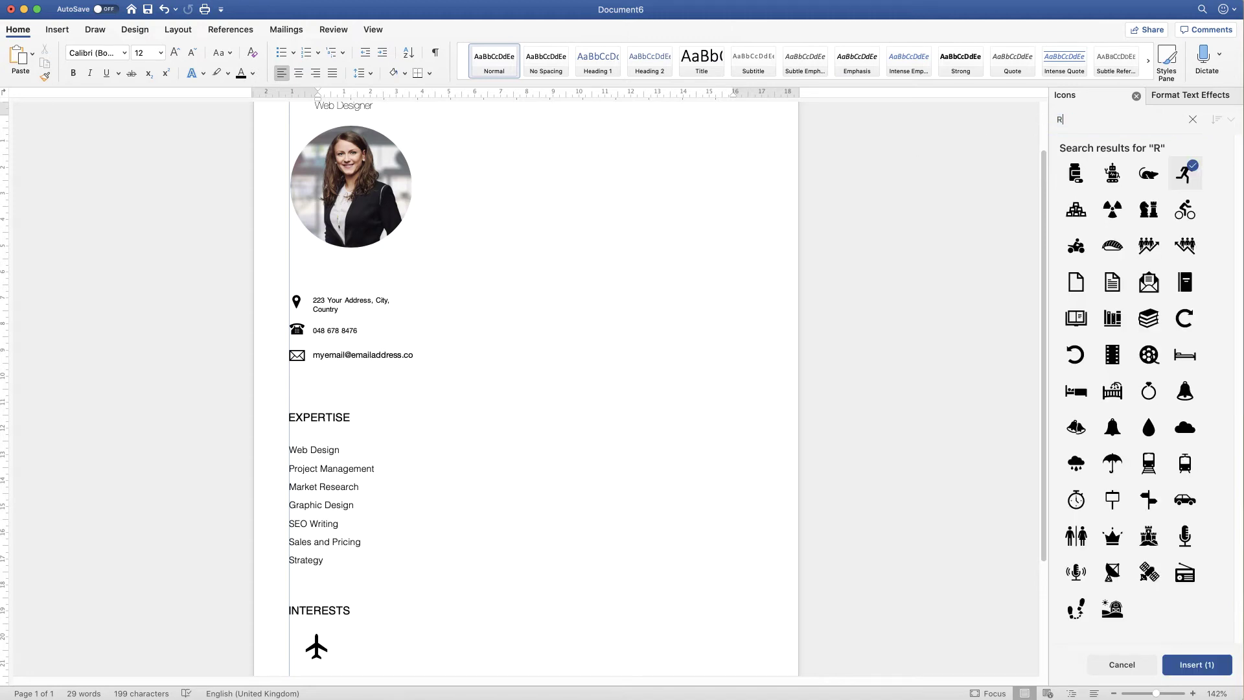
type("ACKET")
left_click(1084, 170)
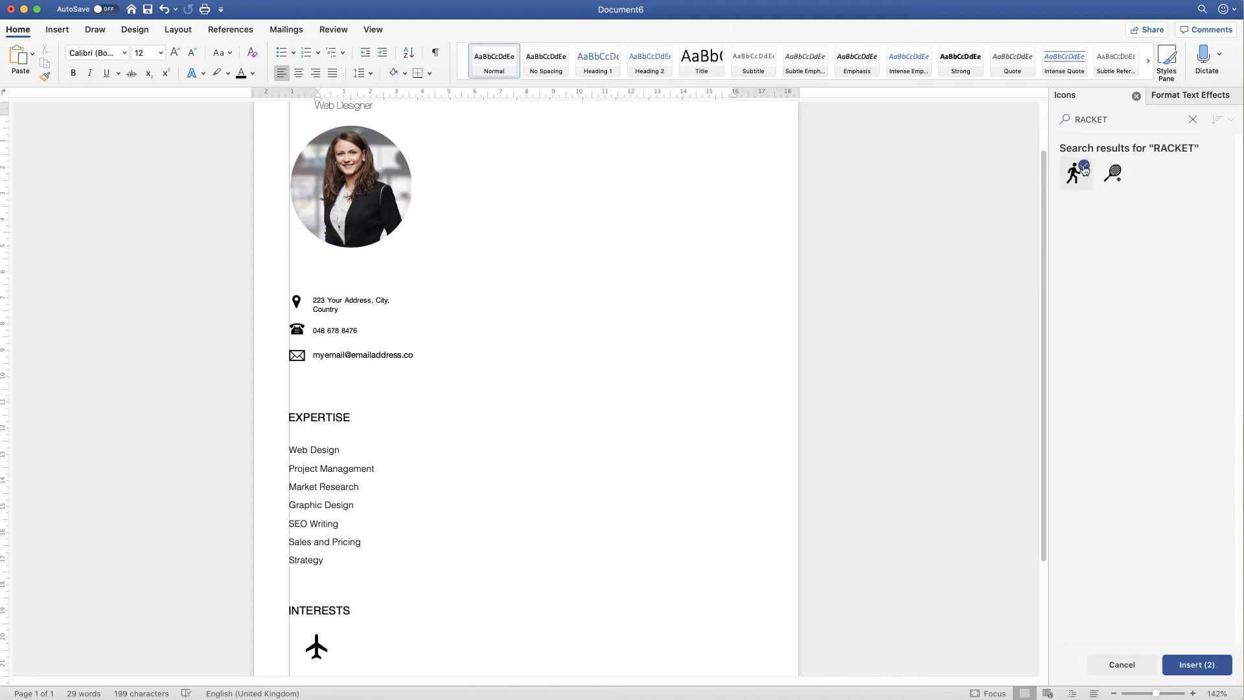
left_click(1191, 666)
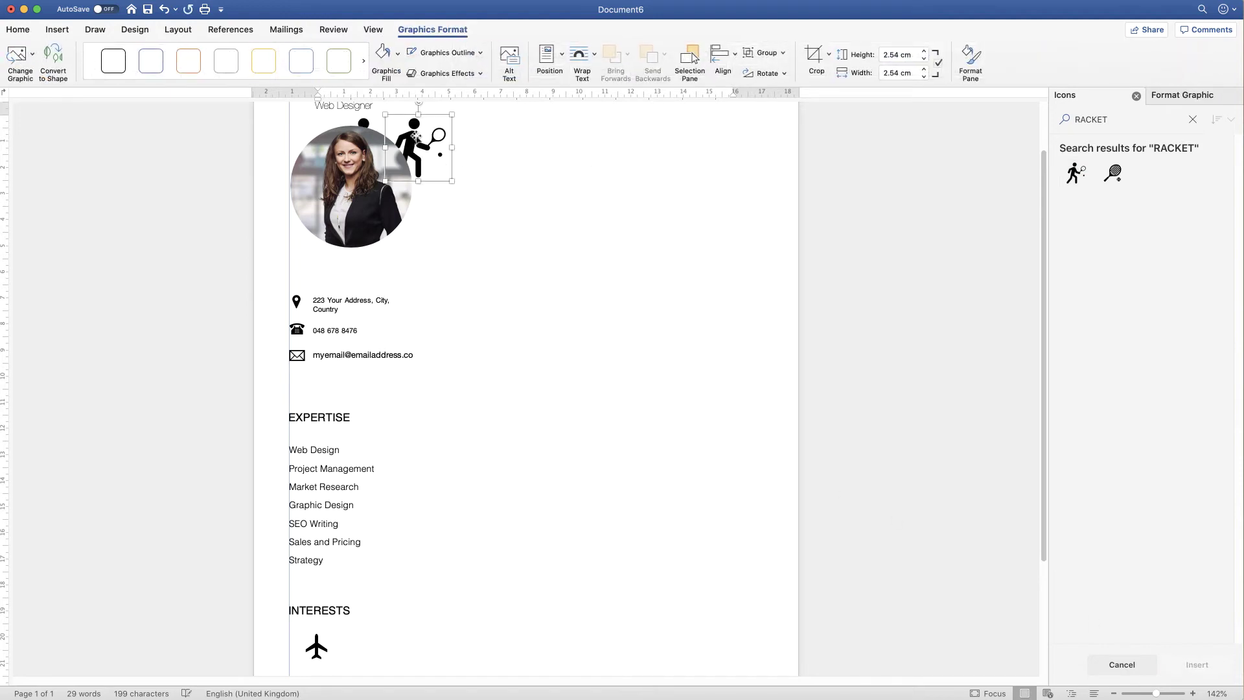
Float the tennis icon in front of text, delete the stray graphic by the photo, and move it toward Interests
left_click(581, 57)
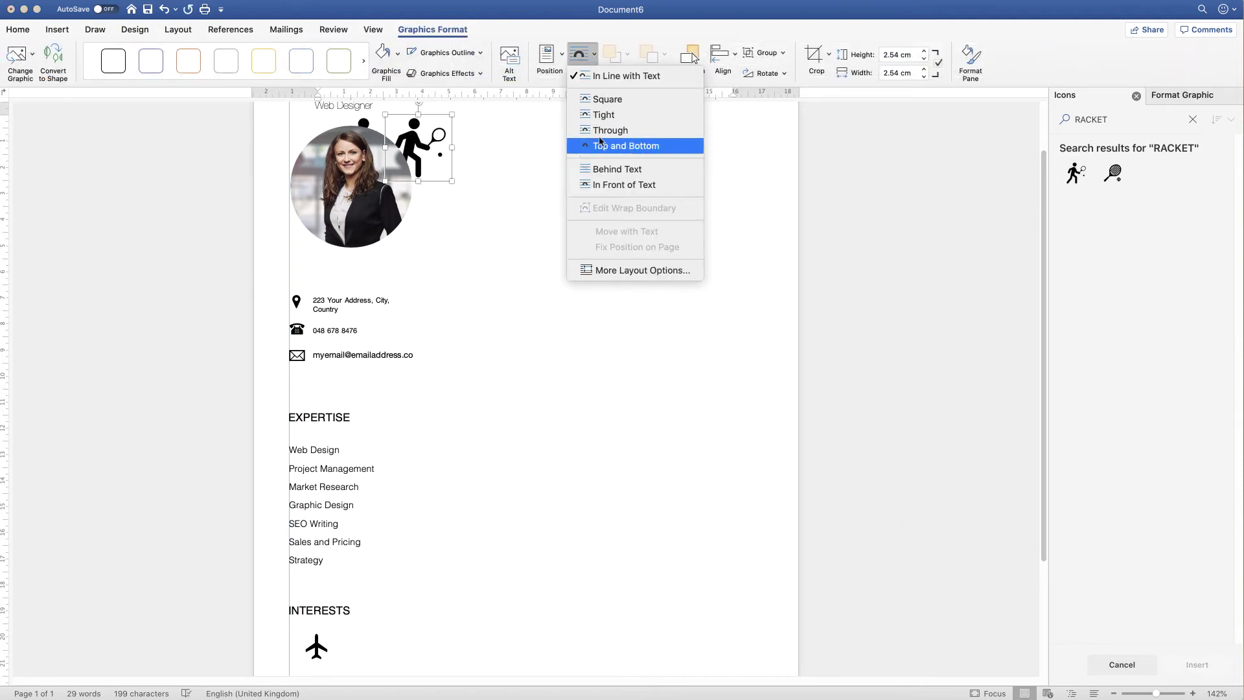
left_click(603, 186)
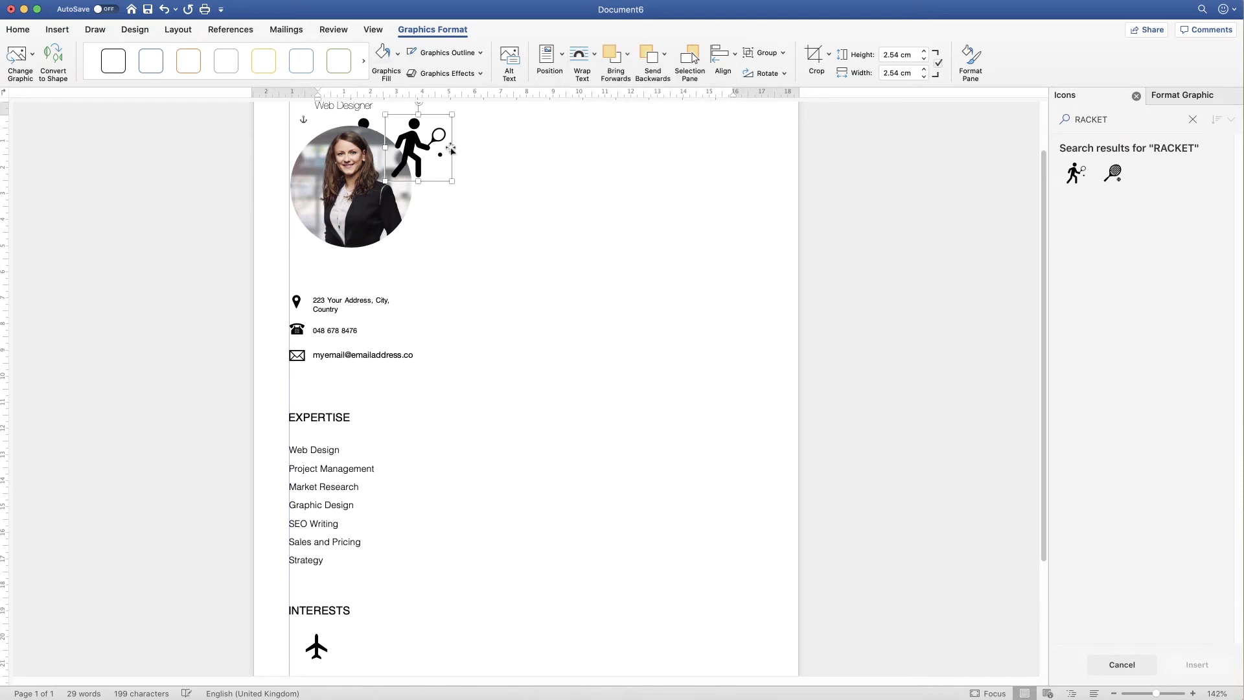
left_click_drag(451, 149, 503, 401)
left_click(365, 123)
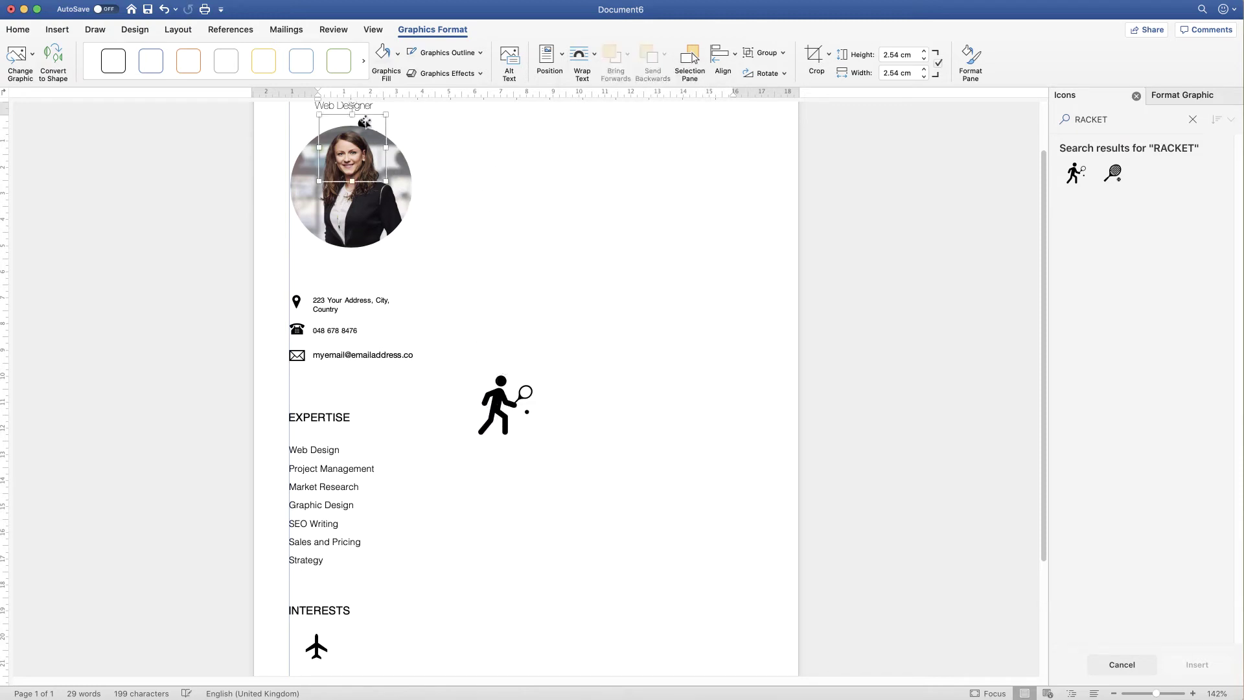
key("Delete")
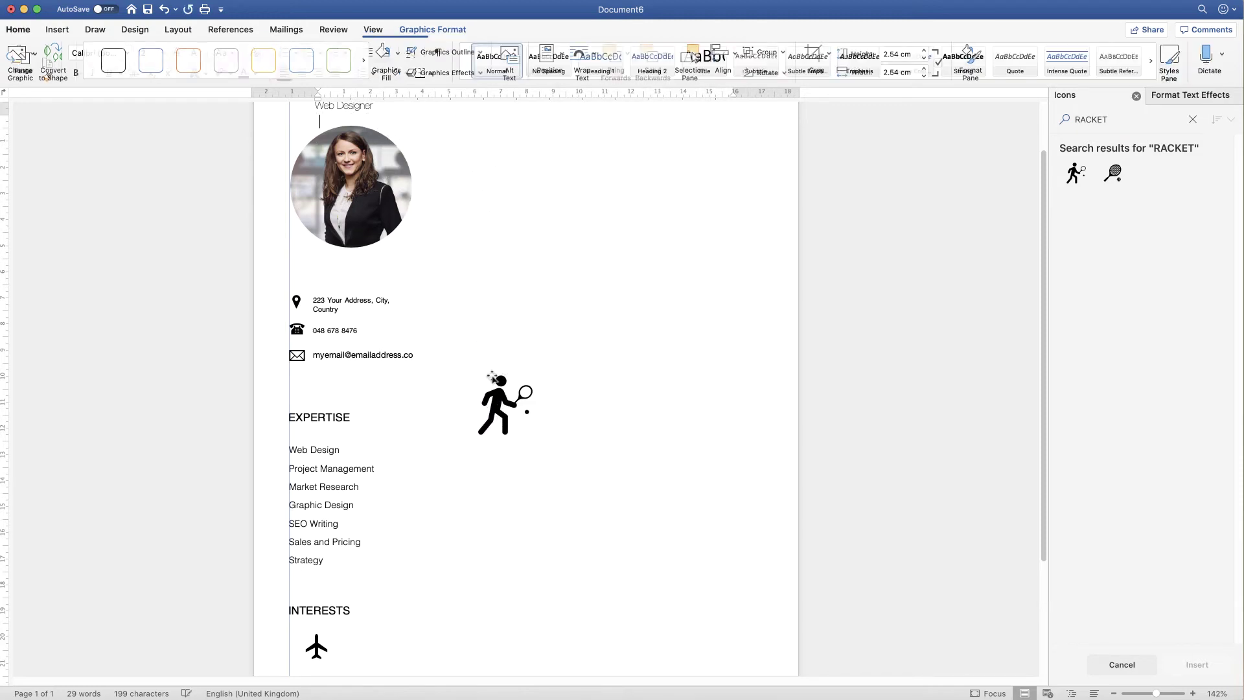
scroll(1041, 525, "down", 5)
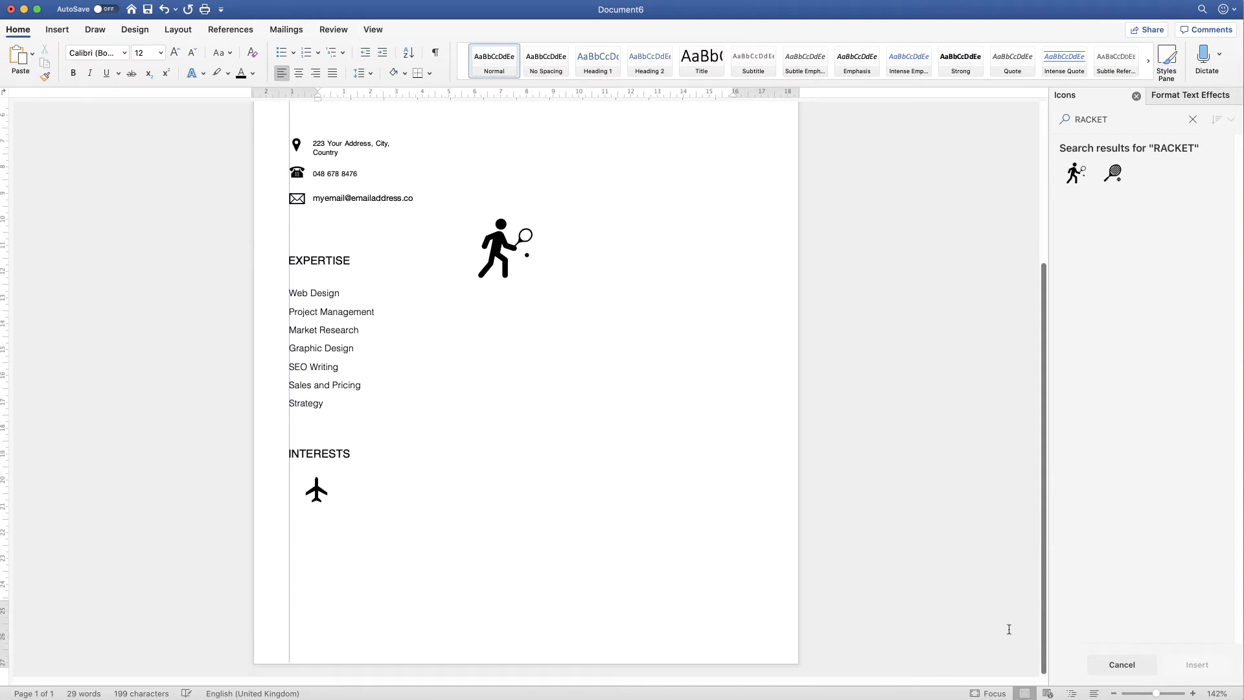
mouse_move(502, 259)
left_mouse_down()
mouse_move(490, 349)
mouse_move(324, 558)
left_mouse_up()
mouse_move(360, 505)
left_mouse_down()
mouse_move(325, 538)
mouse_move(313, 529)
left_mouse_up()
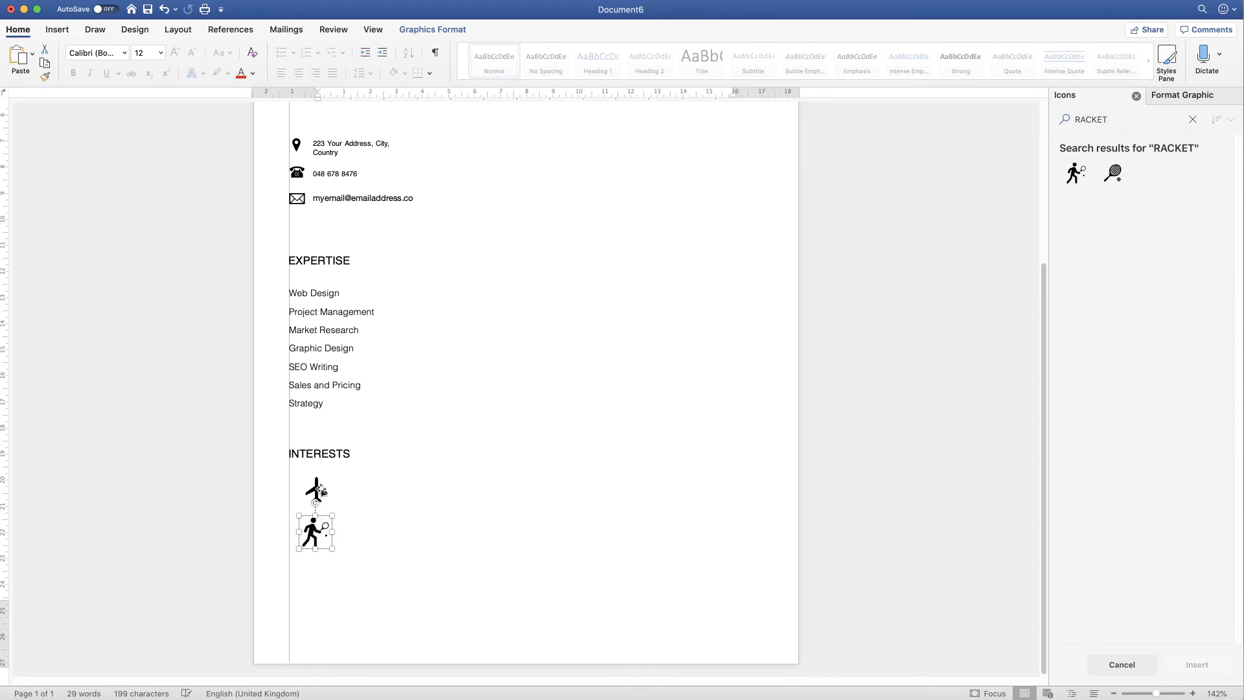
Set the tennis icon's height to 1.17 cm and line it up under the airplane
left_click(316, 490)
left_click(428, 30)
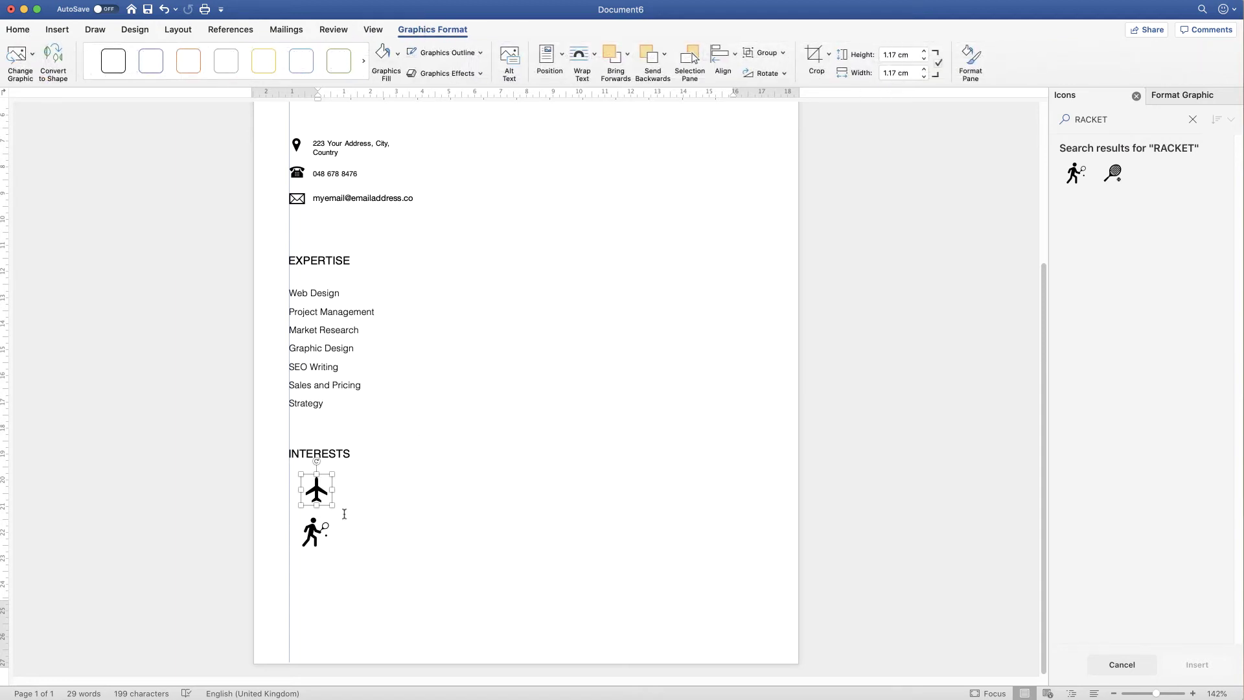
left_click(311, 531)
left_click(910, 53)
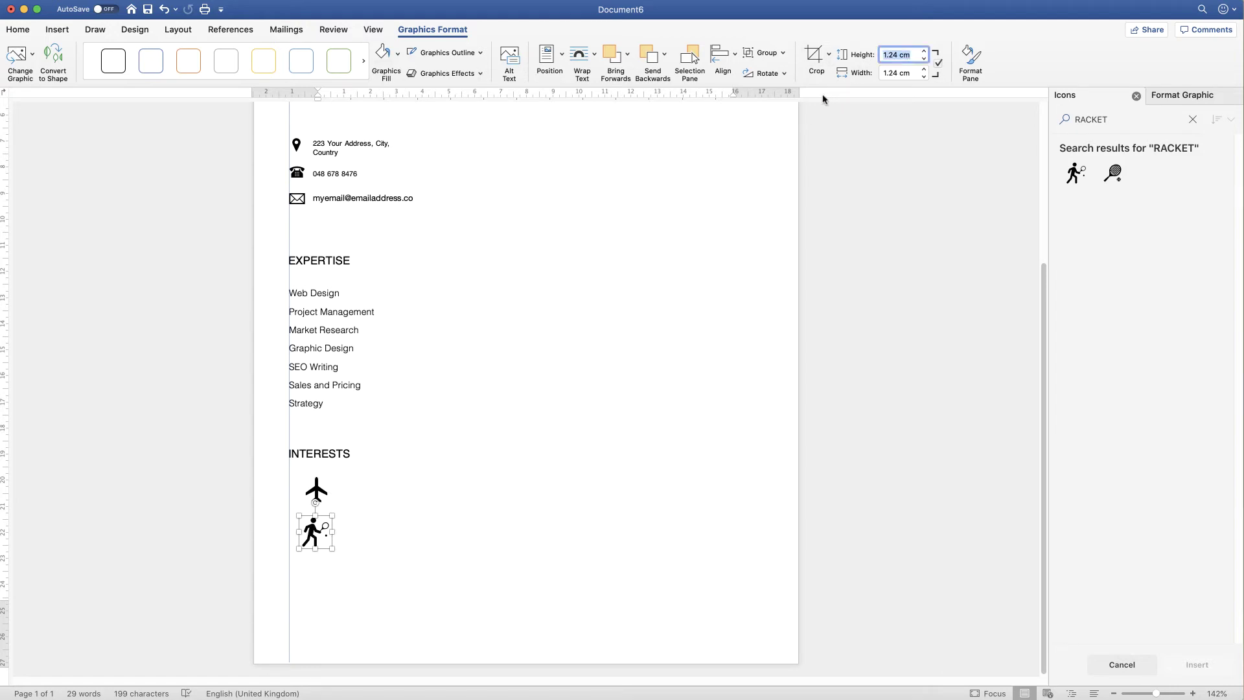
type("1.17")
key("Return")
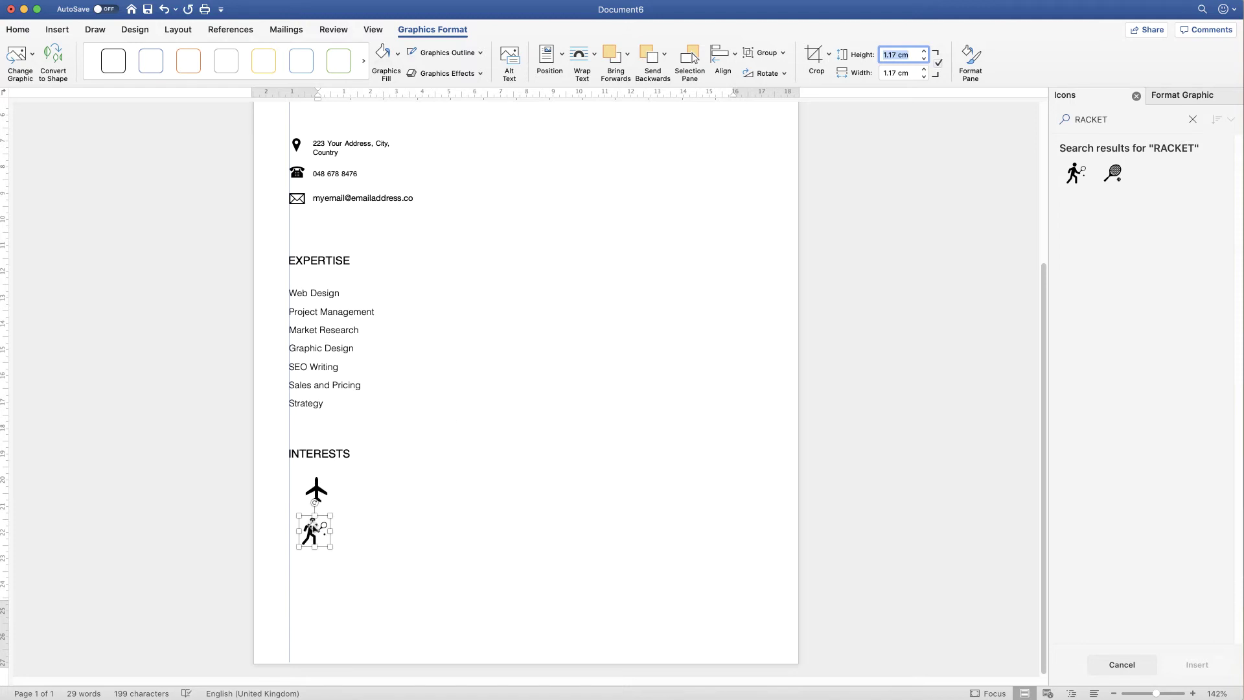
left_click_drag(311, 530, 319, 530)
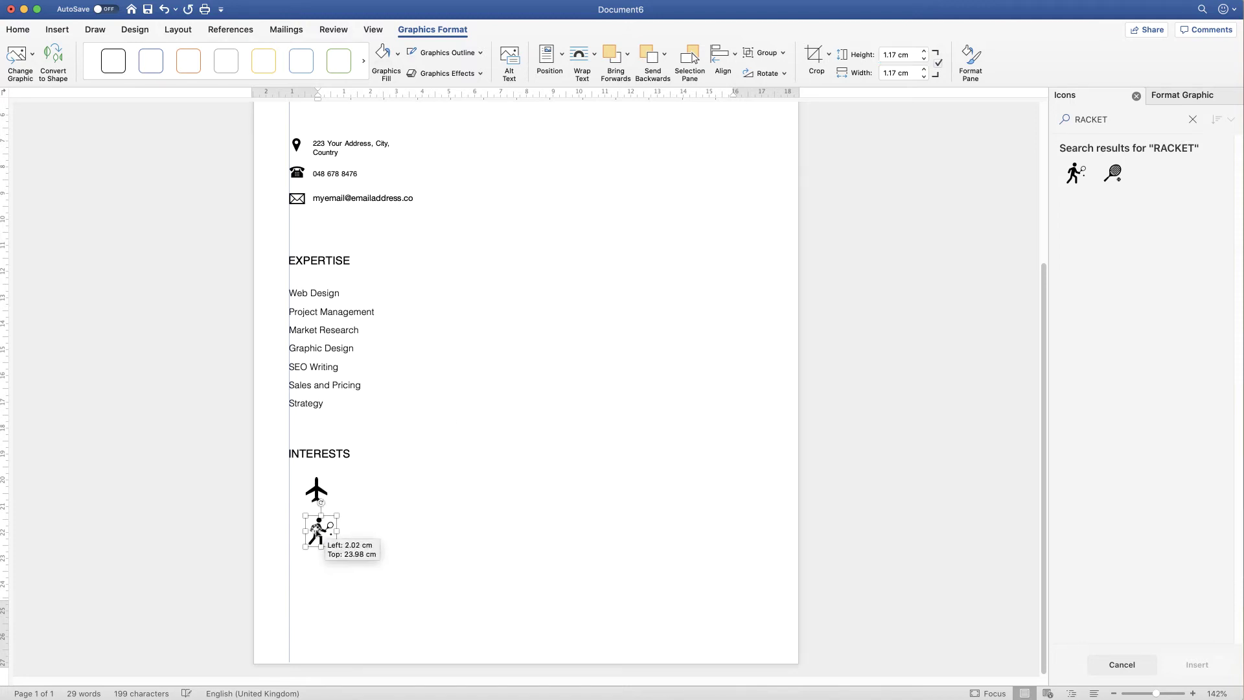
left_click_drag(1095, 119, 1051, 119)
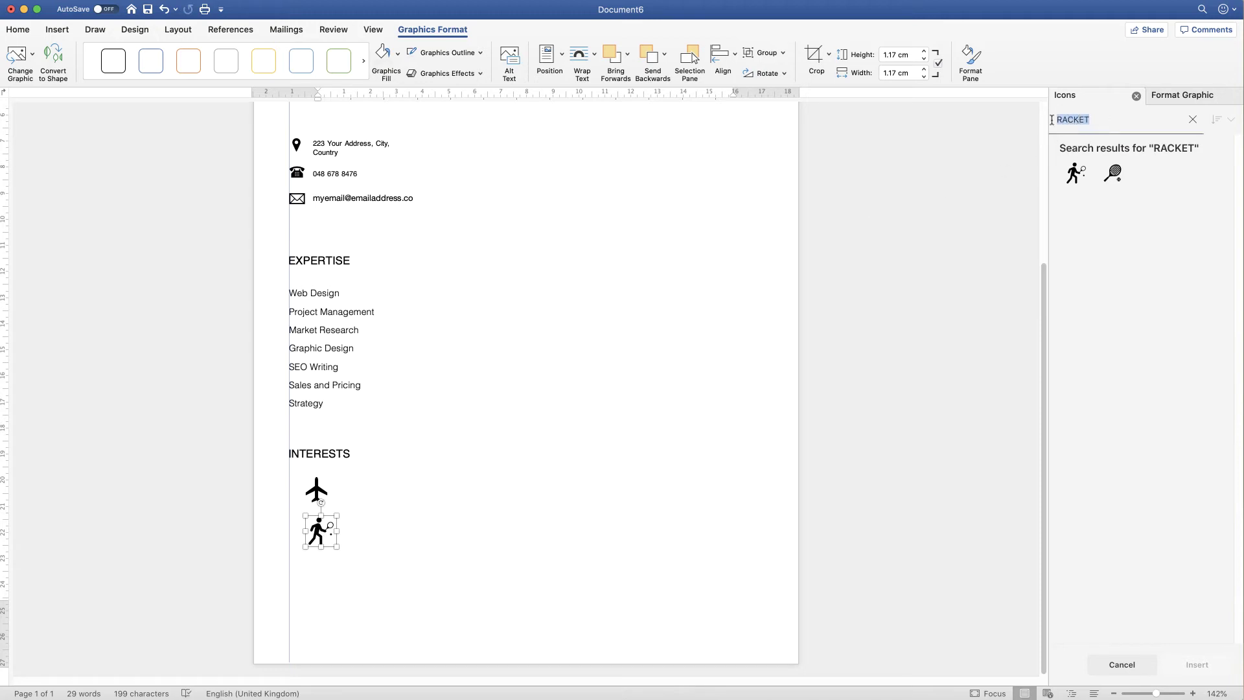
Insert the open-book icon from a BOOK search and float it in front of text
type("BOOK")
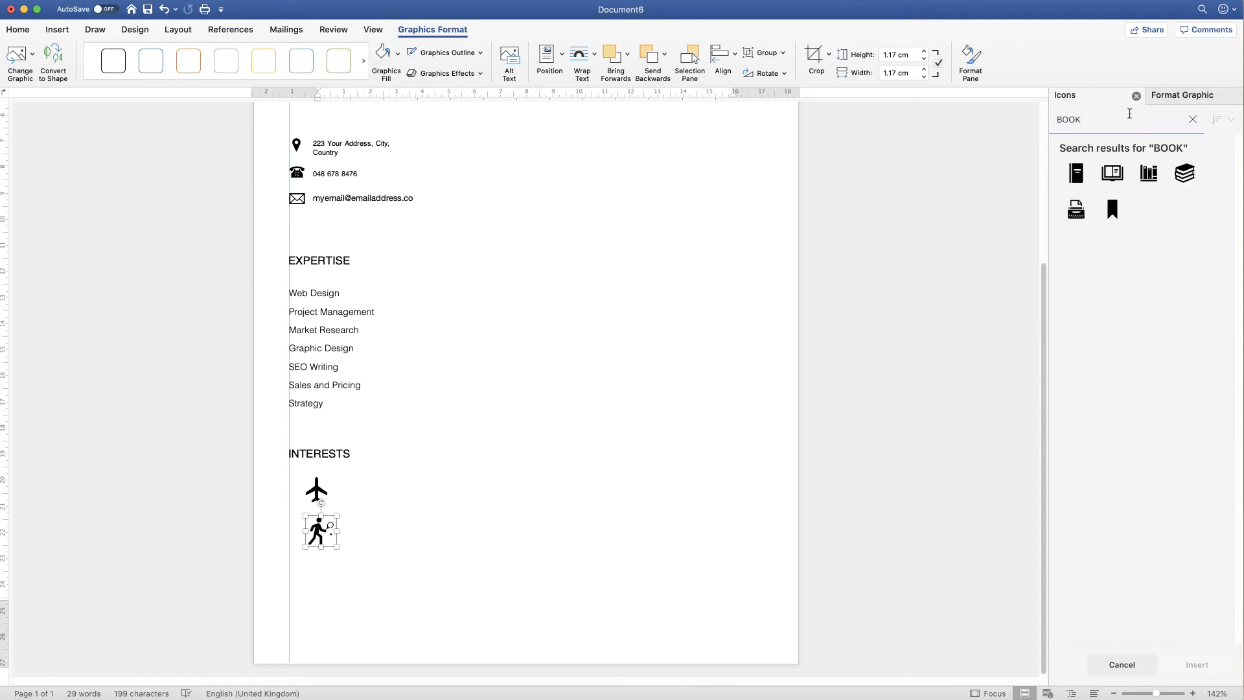
left_click(1122, 173)
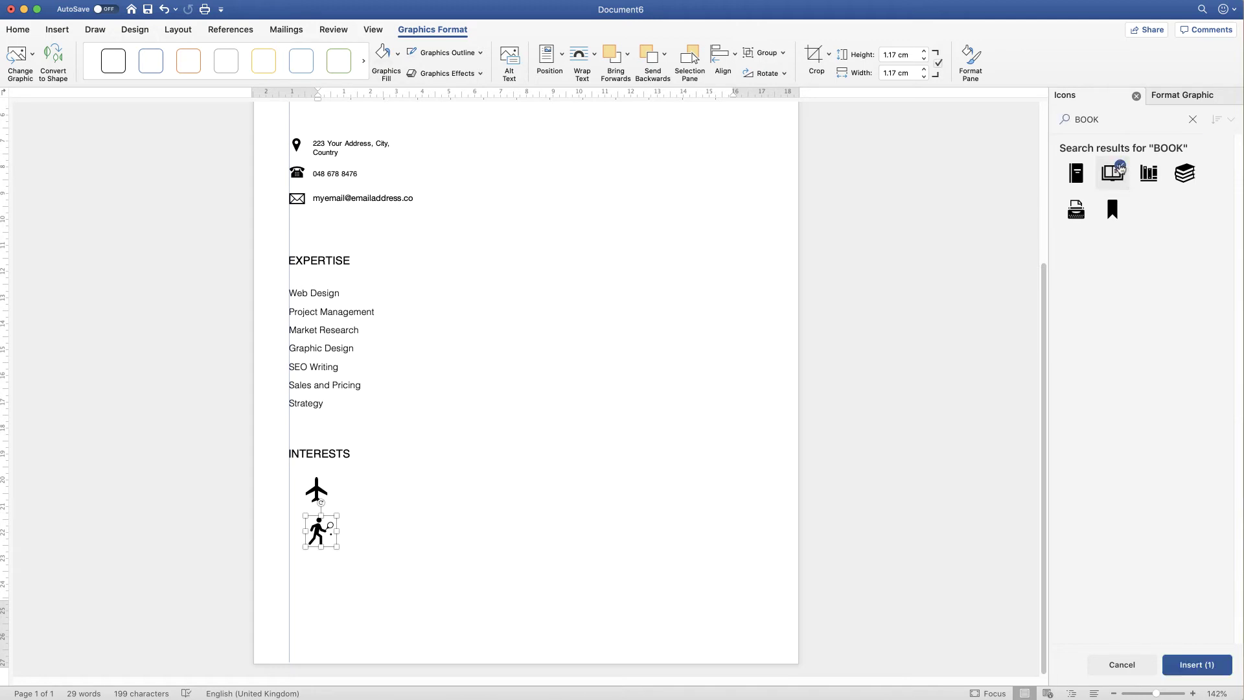
left_click(1182, 655)
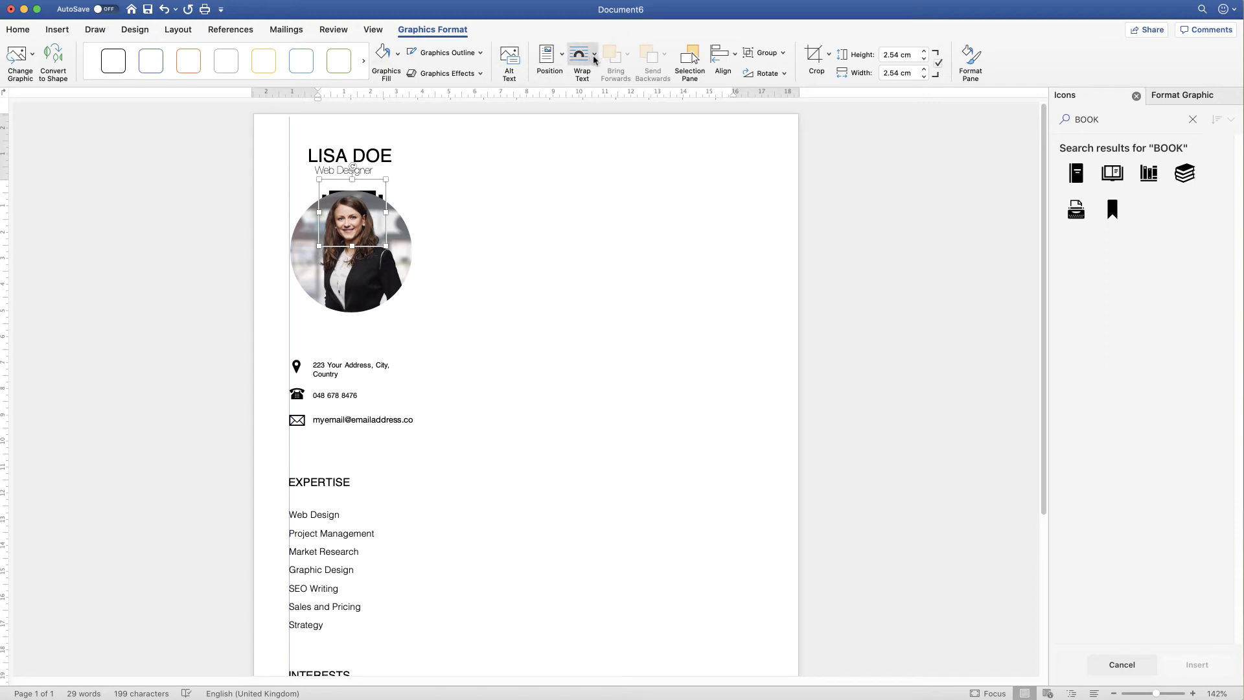
left_click(581, 57)
left_click(602, 184)
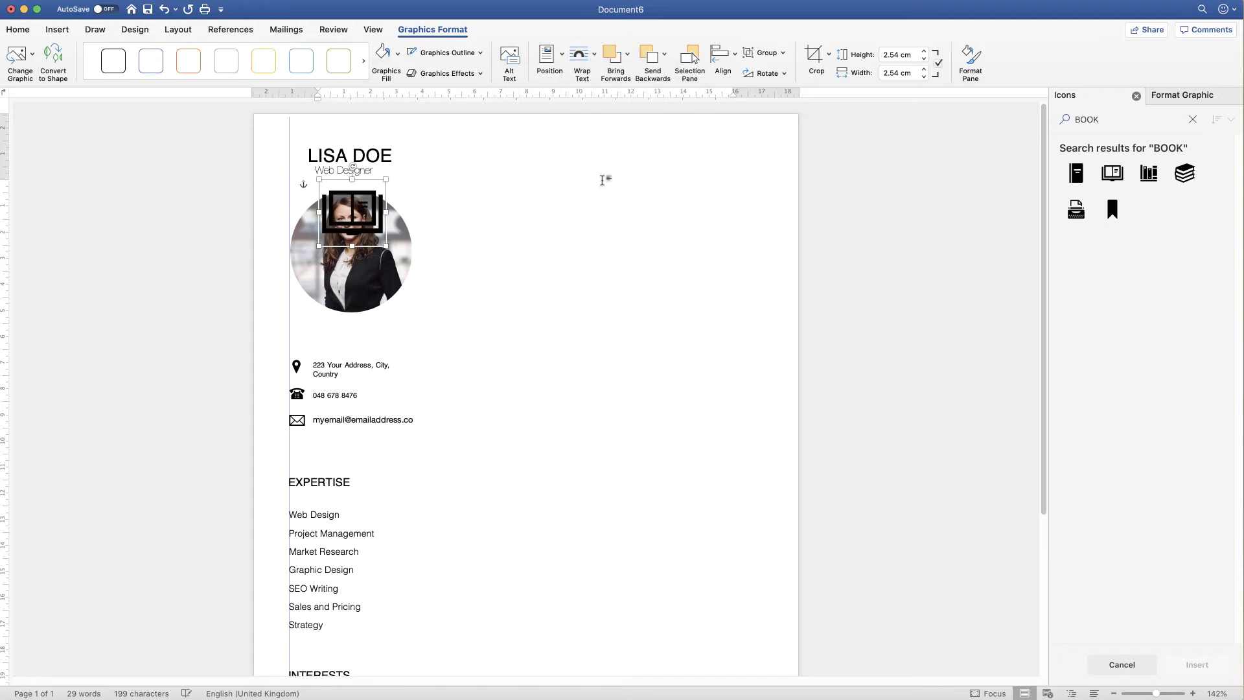
Set the book icon's height to 1.17 cm and place it below the tennis icon
left_click(901, 55)
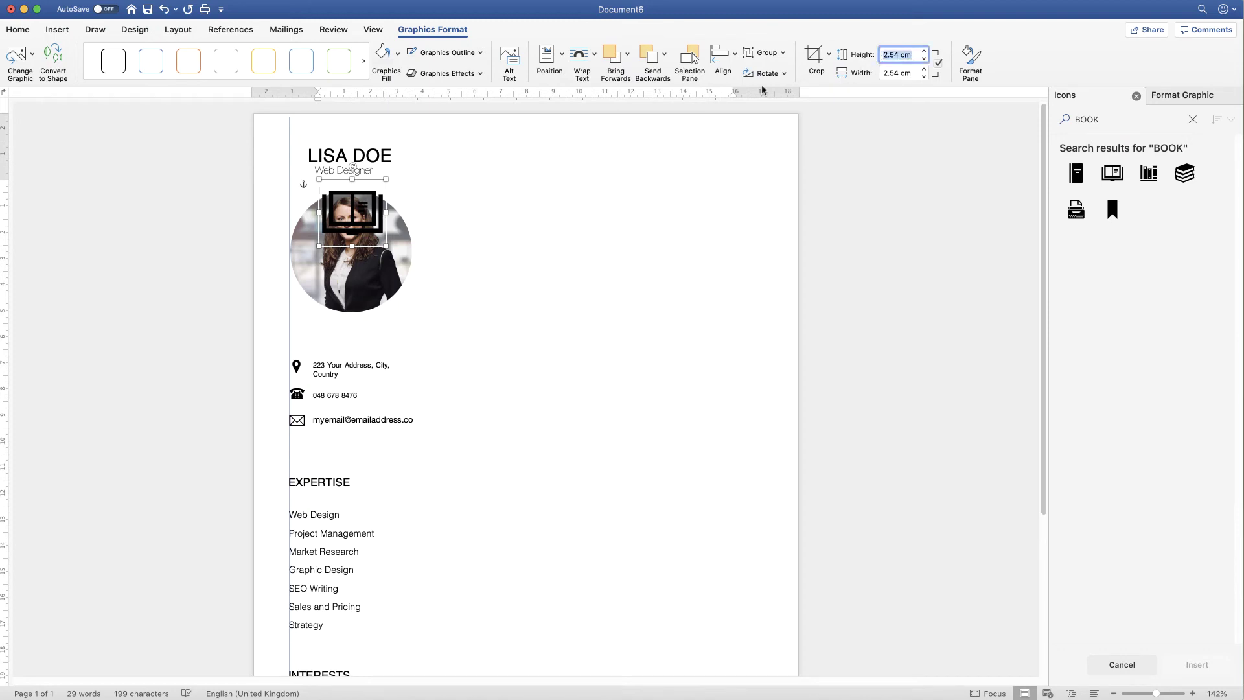
type("1.17")
key("Return")
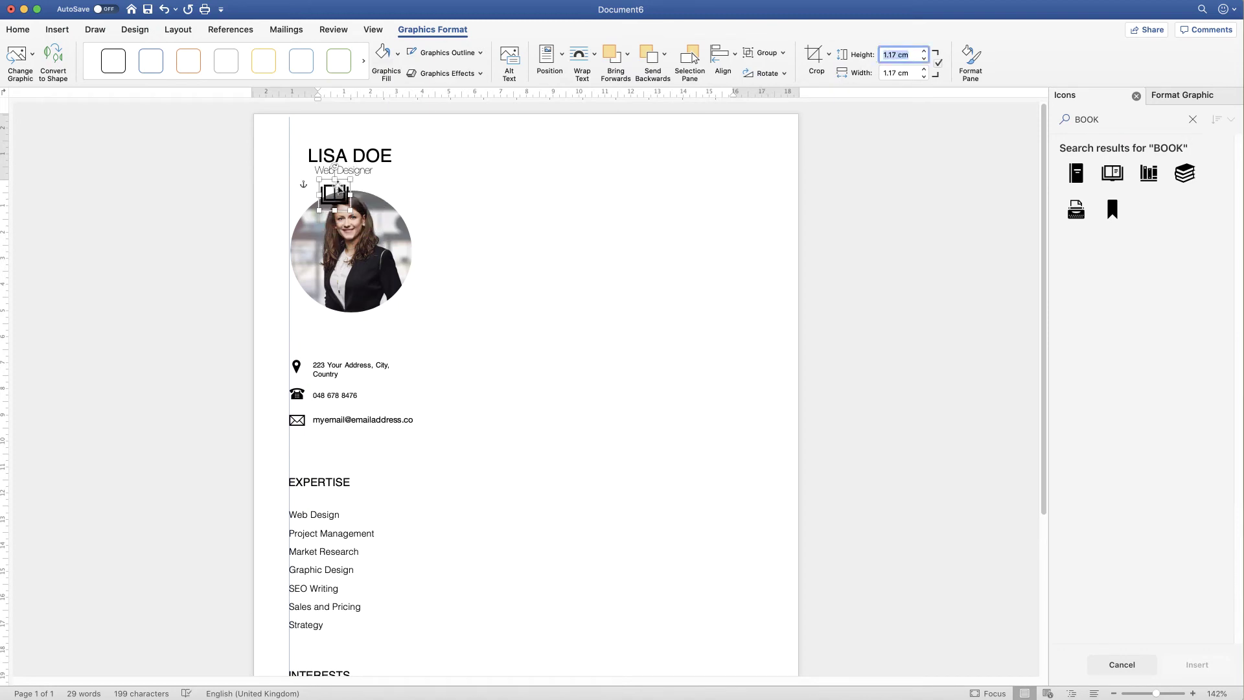
left_click_drag(335, 194, 435, 604)
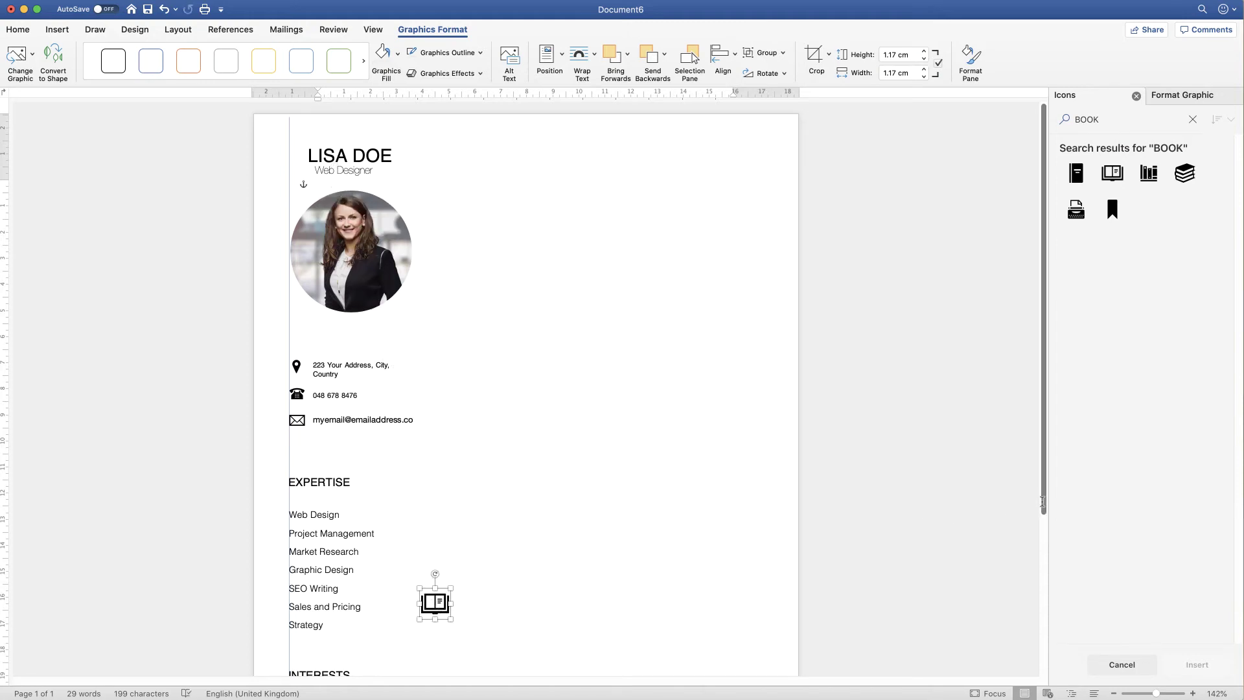
scroll(1044, 546, "down", 2)
scroll(1044, 546, "down", 5)
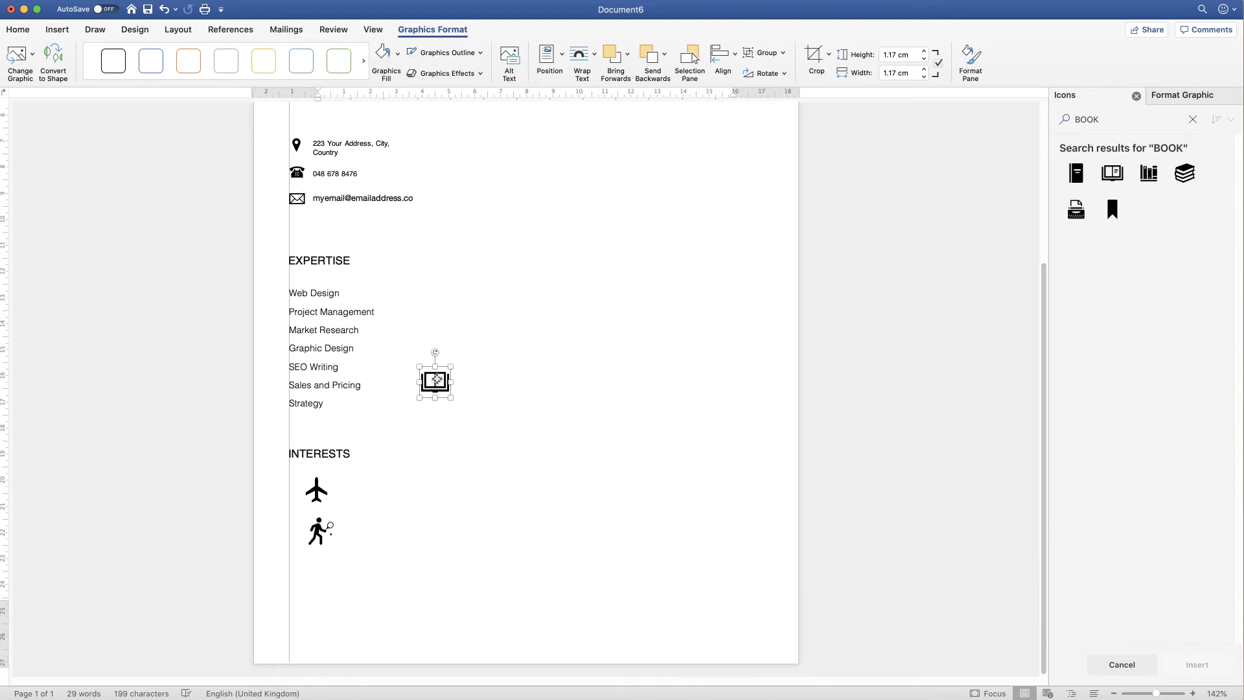
left_click_drag(436, 380, 316, 566)
Insert the first microphone icon from a MIC search and float it in front of text
left_click(1120, 119)
type("MI")
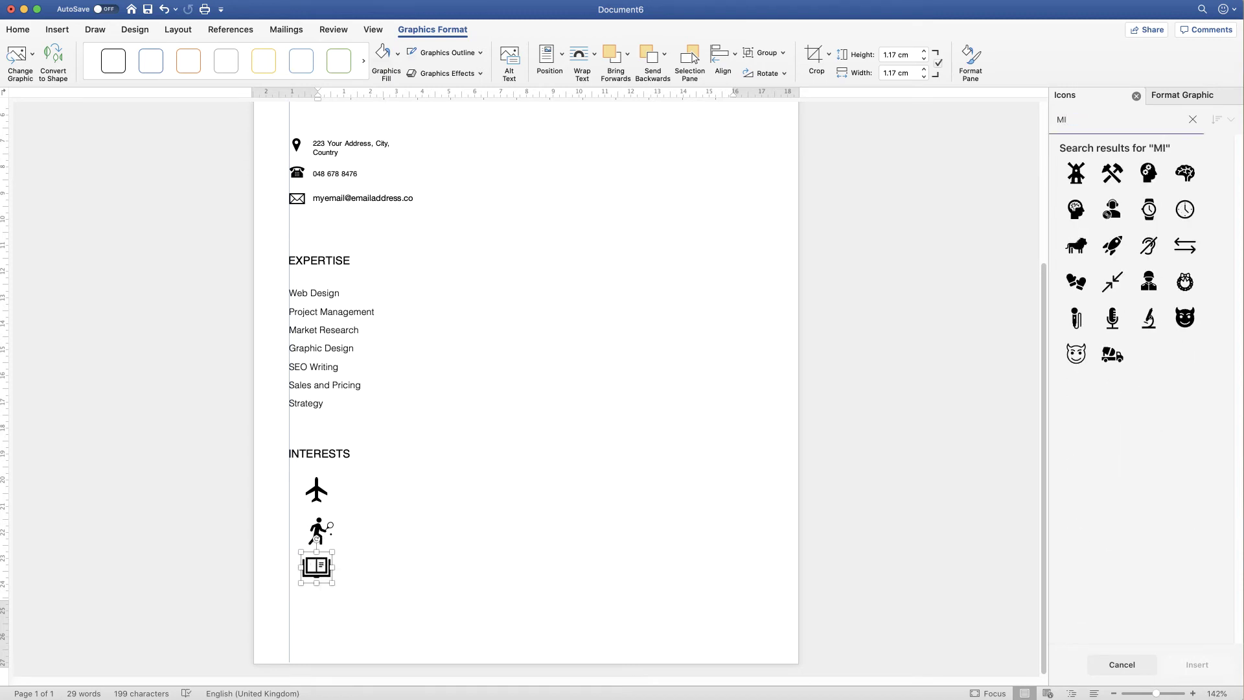
type("C")
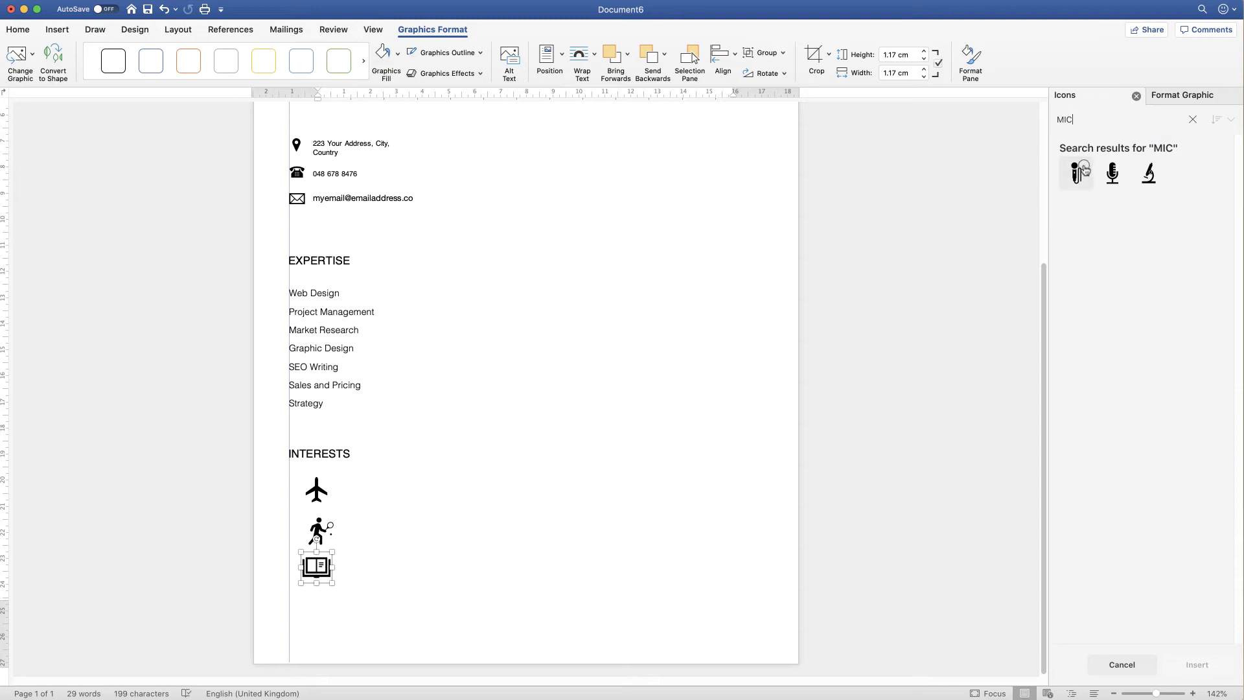
left_click(1084, 171)
left_click(1190, 666)
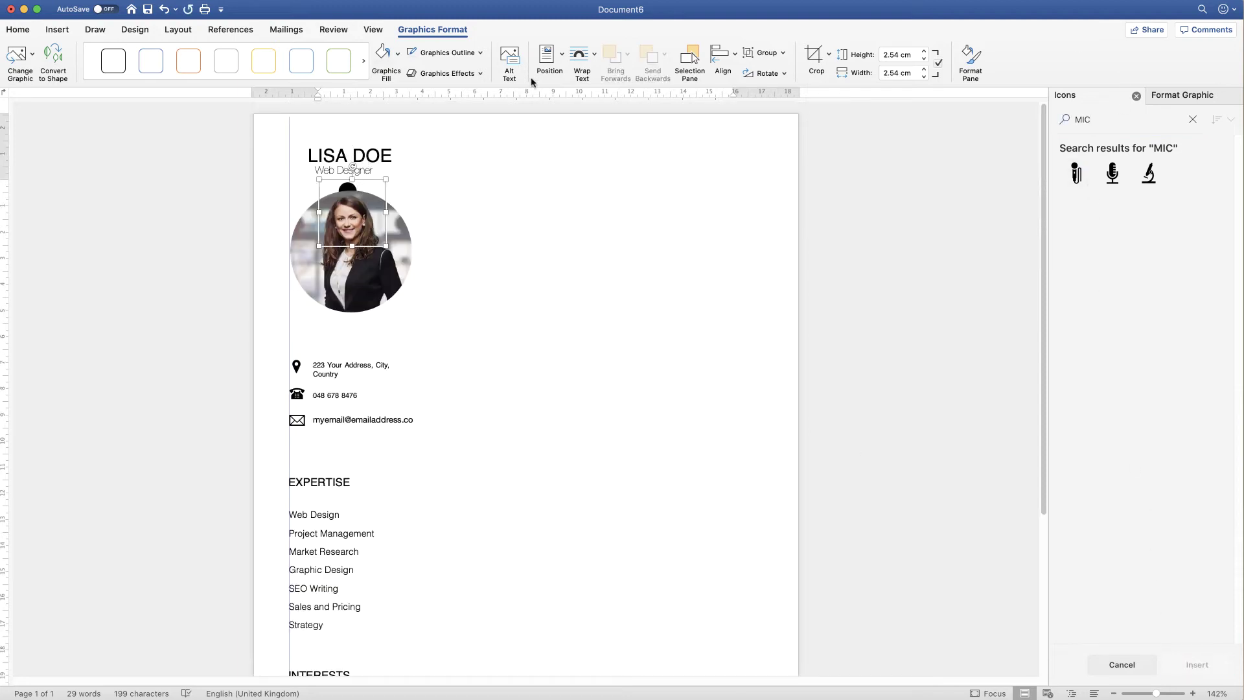
left_click(587, 57)
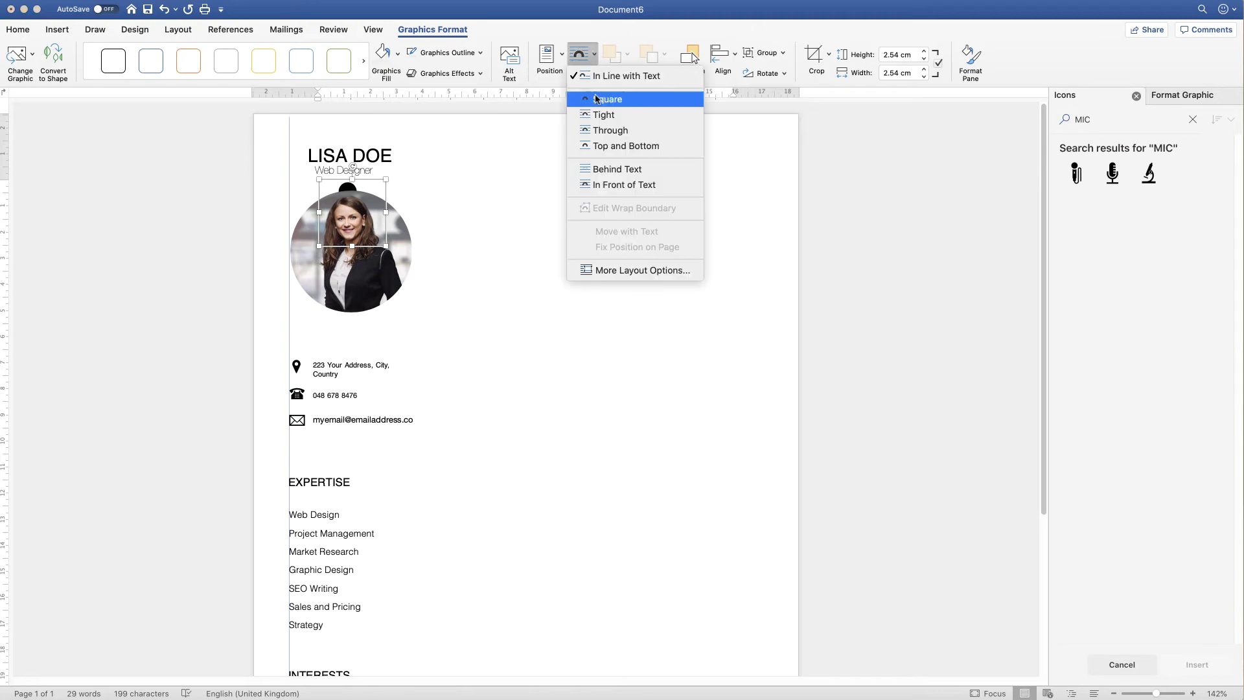
left_click(602, 187)
Set the microphone icon's height to 1.17 cm and place it below the book icon
left_click(907, 55)
type("1.17")
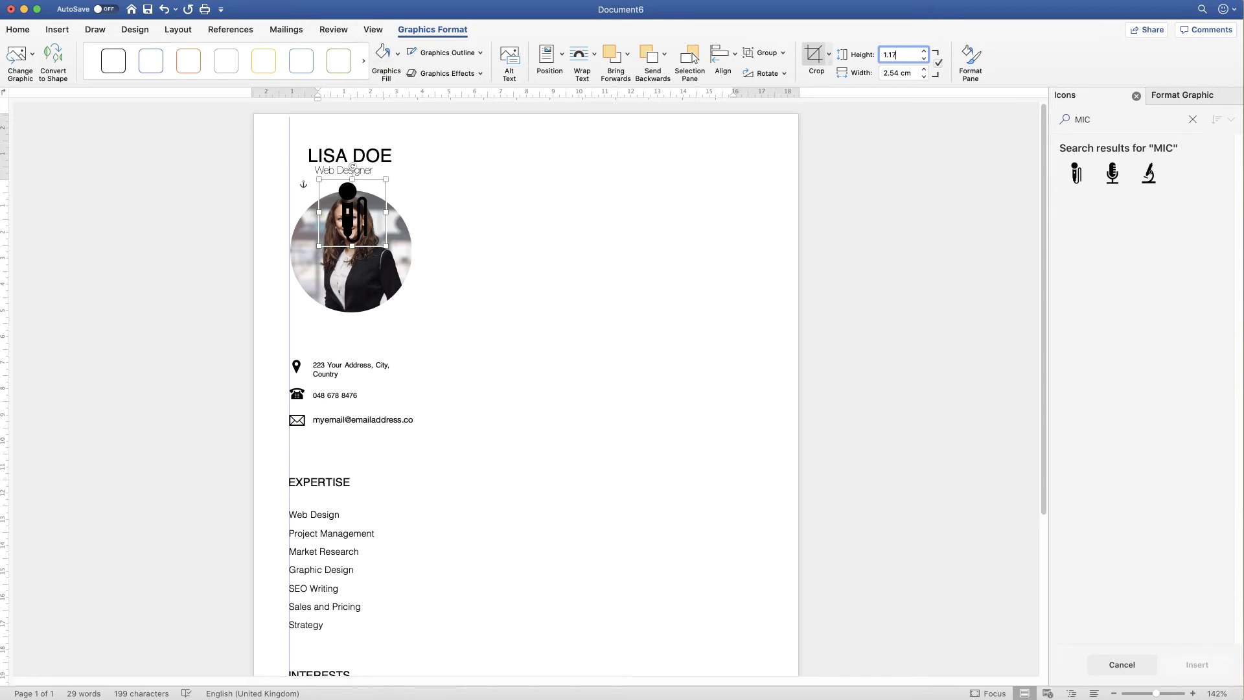
key("Return")
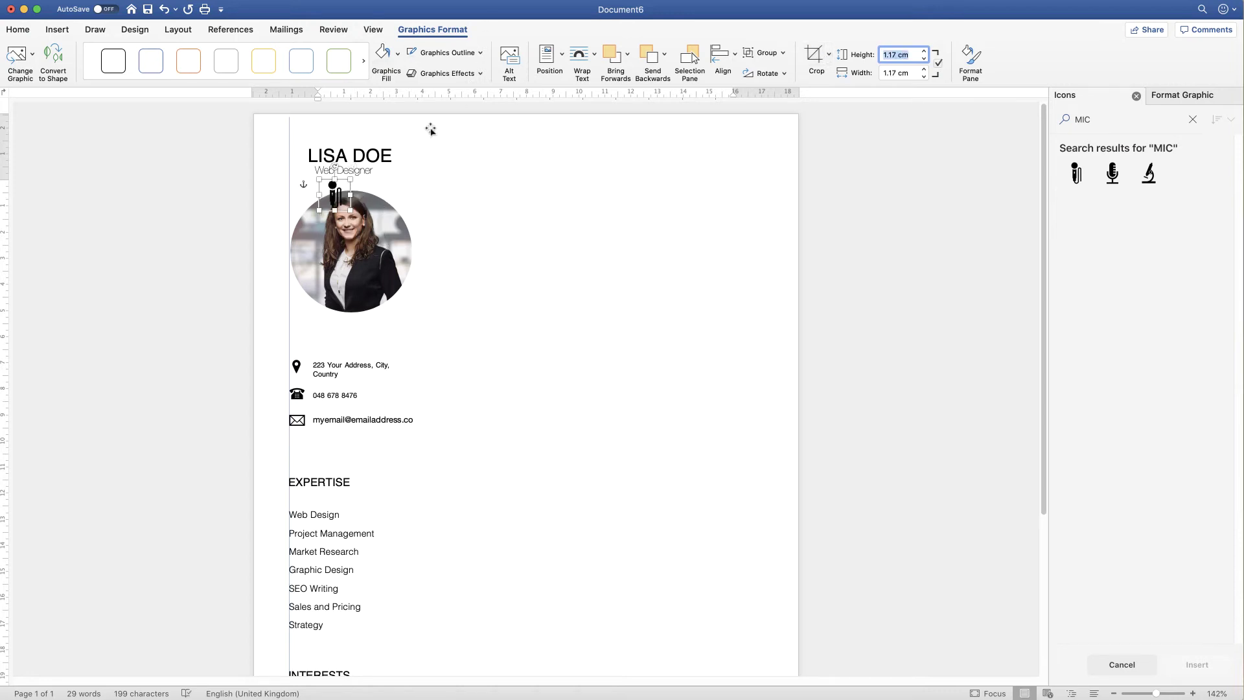
left_click_drag(342, 195, 432, 604)
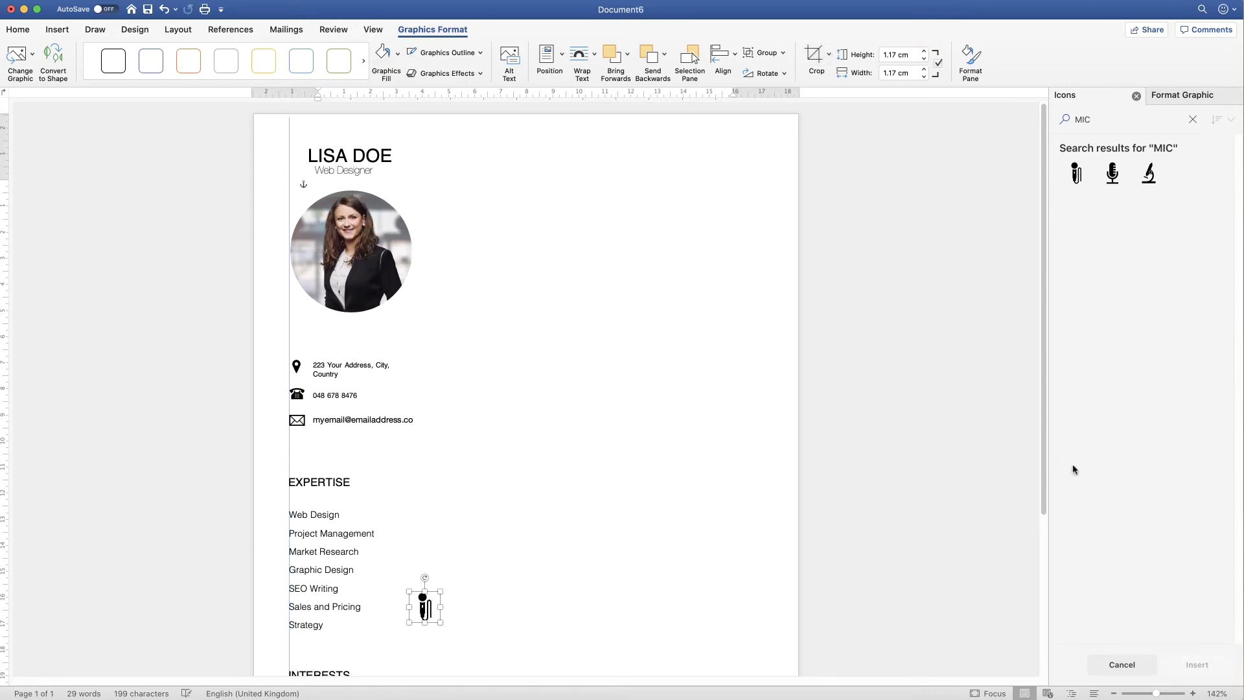
scroll(478, 491, "down", 5)
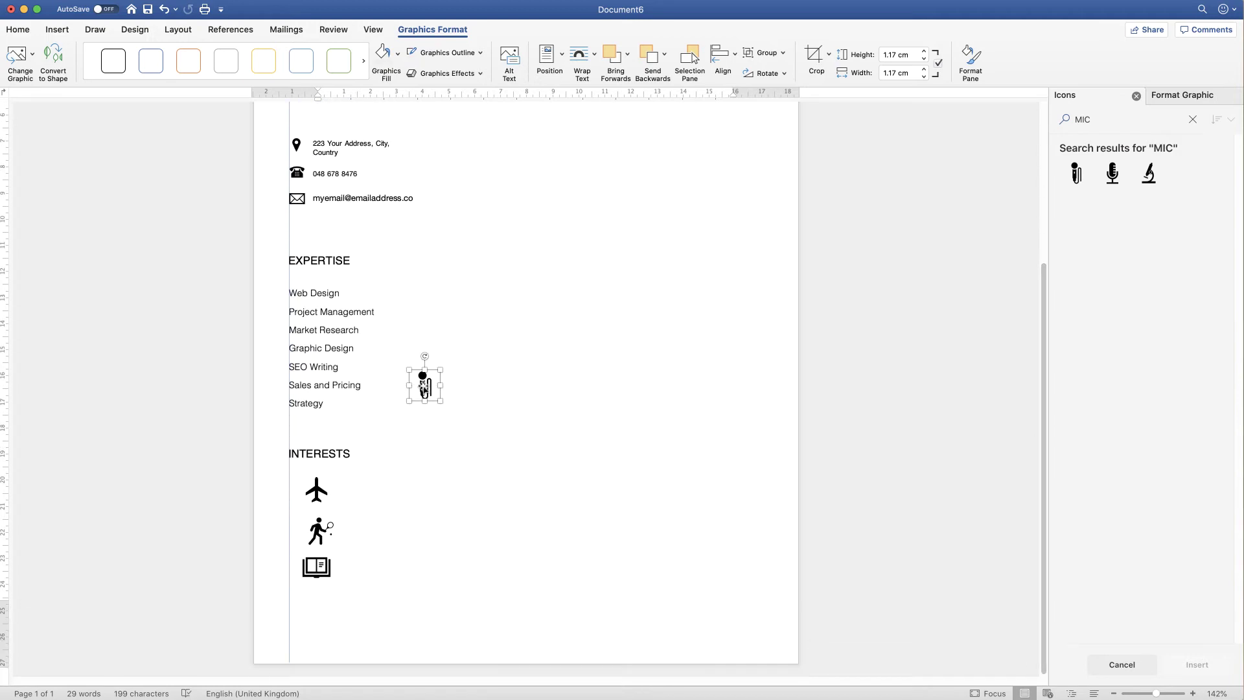
left_click_drag(425, 387, 320, 611)
Centre-align the four Interests icons in a single column
left_click(316, 568, "shift")
left_click(318, 529, "shift")
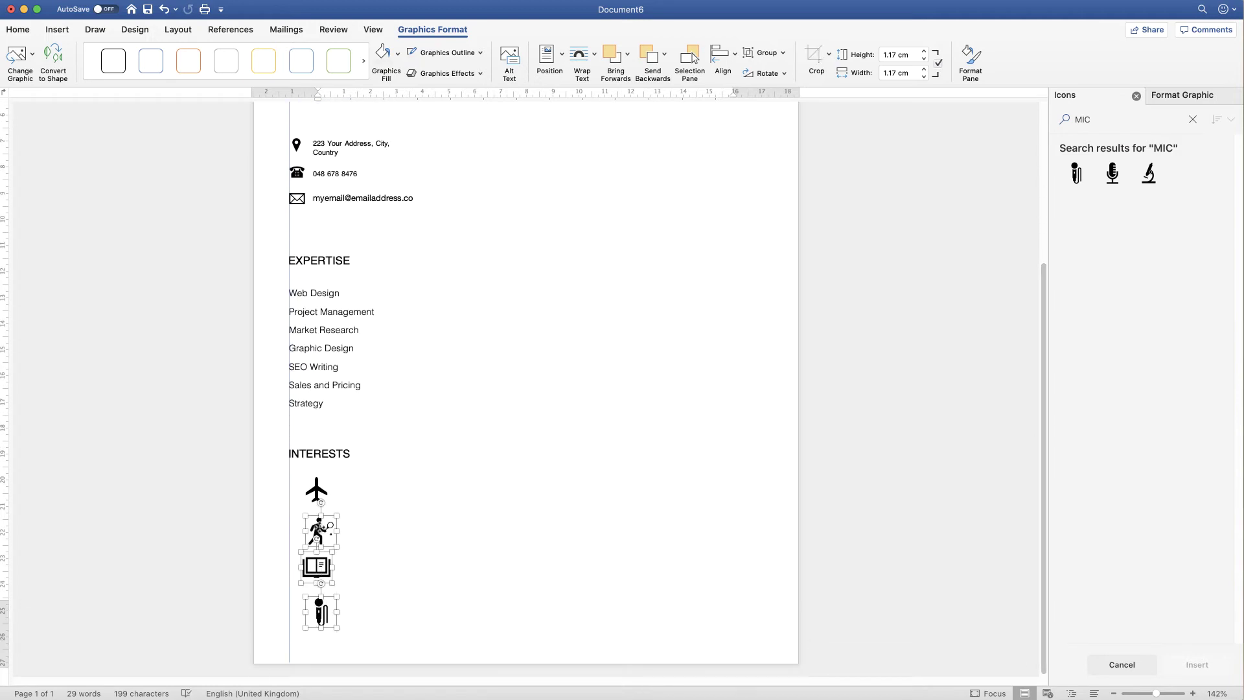
left_click(321, 479, "shift")
left_click(736, 58)
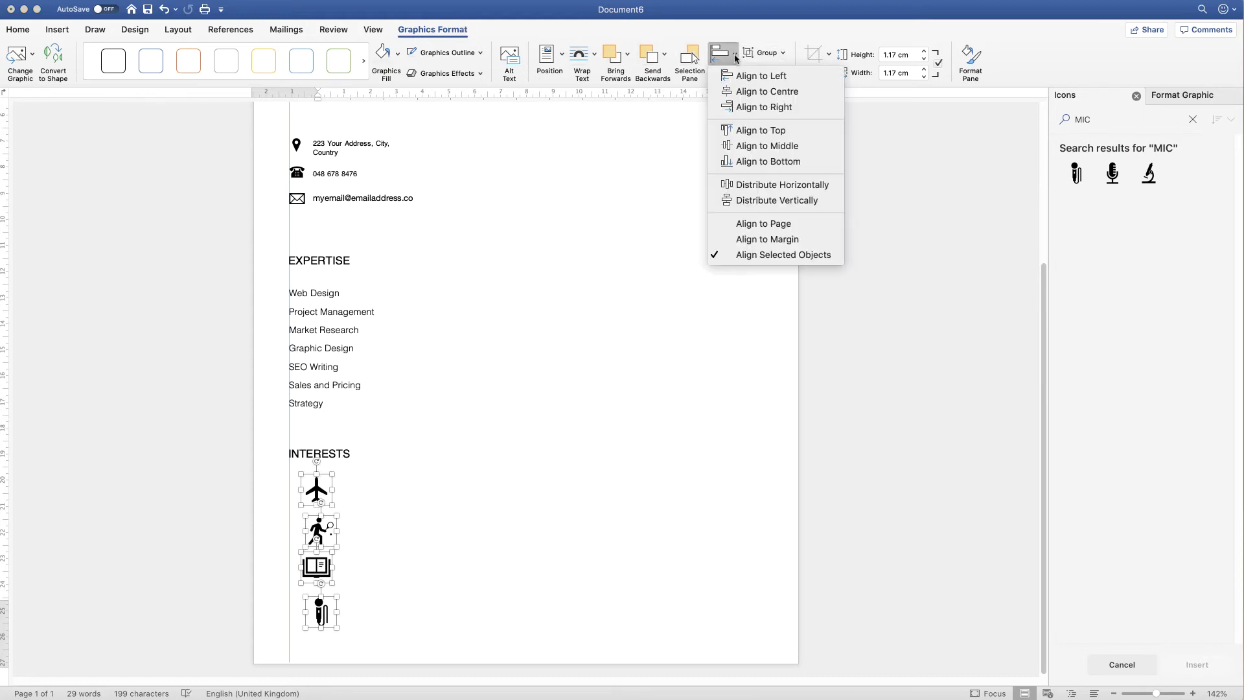
left_click(743, 92)
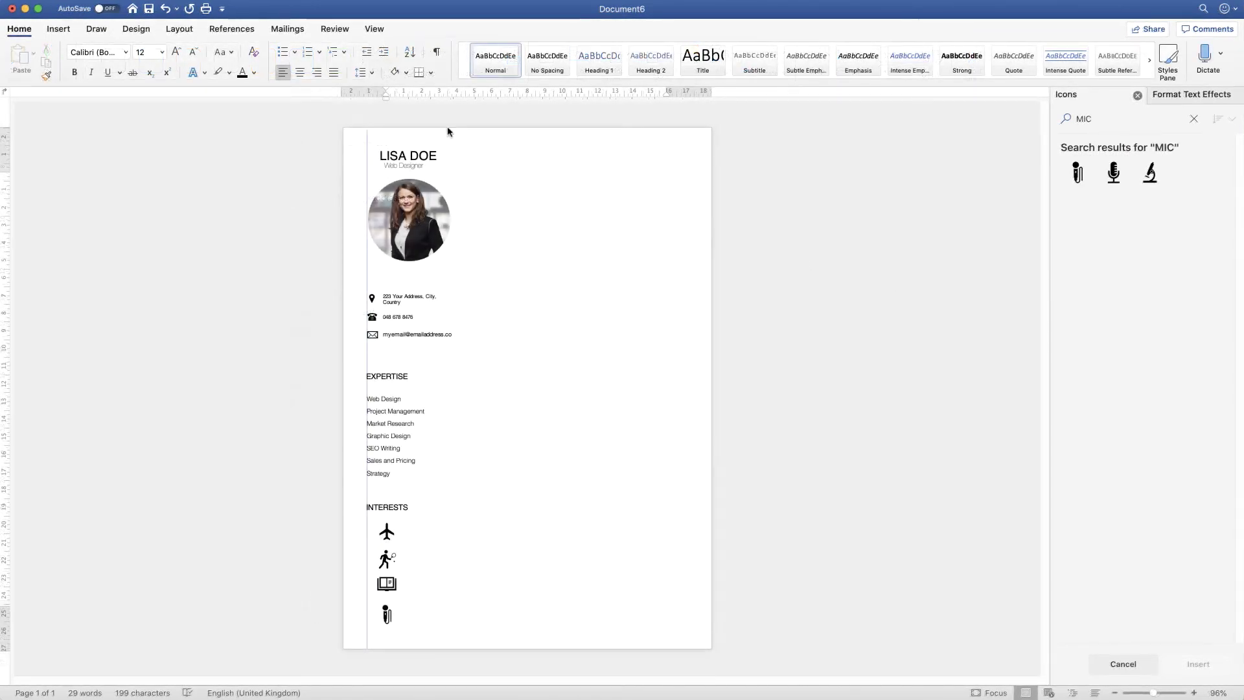
Choose the straight Line shape from Insert > Shapes
left_click(59, 29)
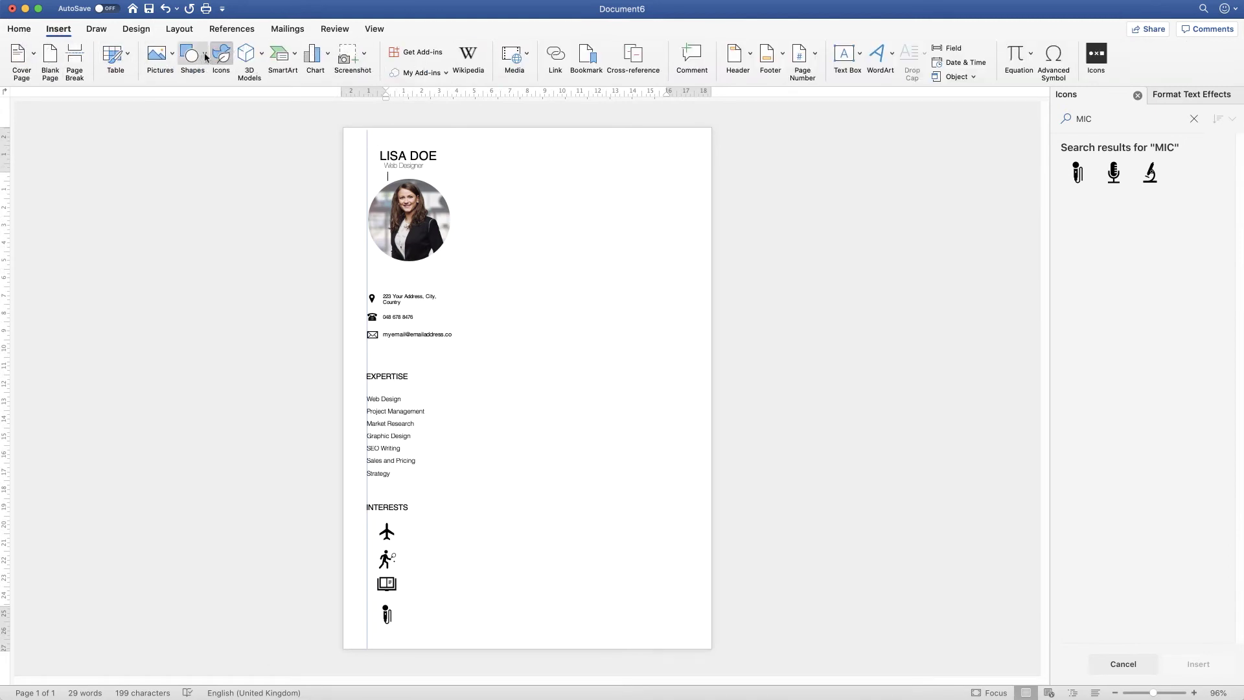
left_click(206, 57)
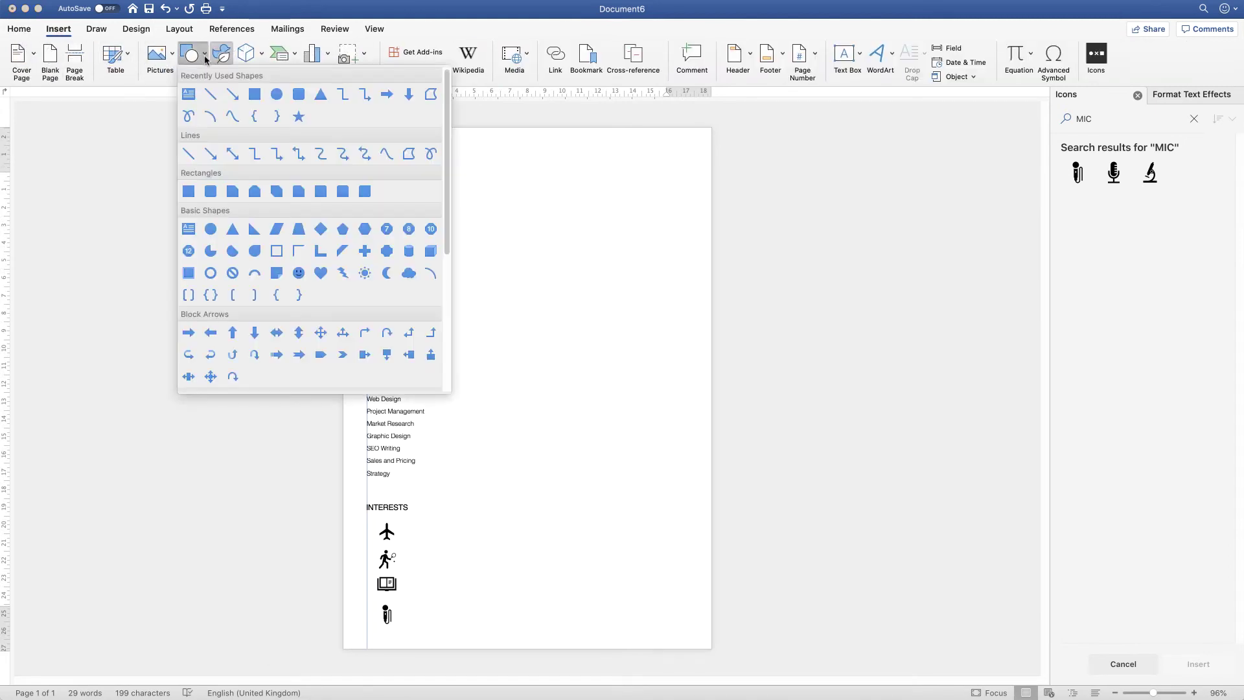
left_click(210, 94)
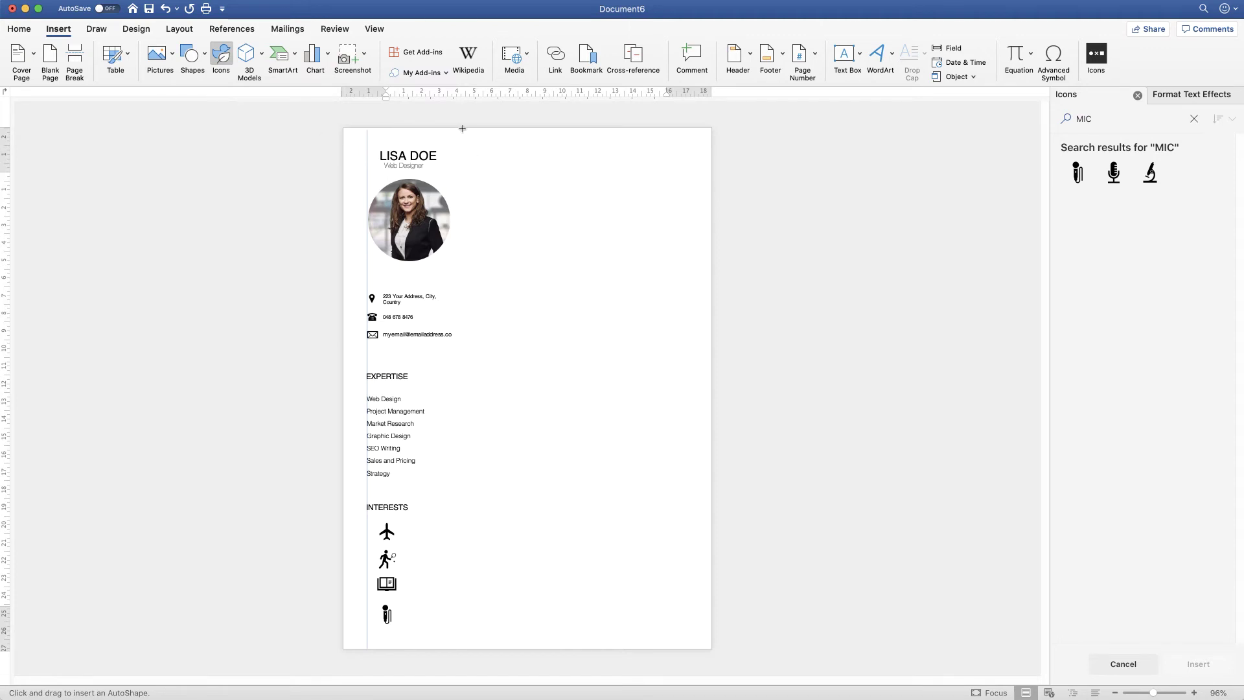
Draw a vertical divider line down the page and nudge it four steps right
mouse_move(462, 129)
left_mouse_down()
mouse_move(441, 645)
mouse_move(452, 651)
left_mouse_up()
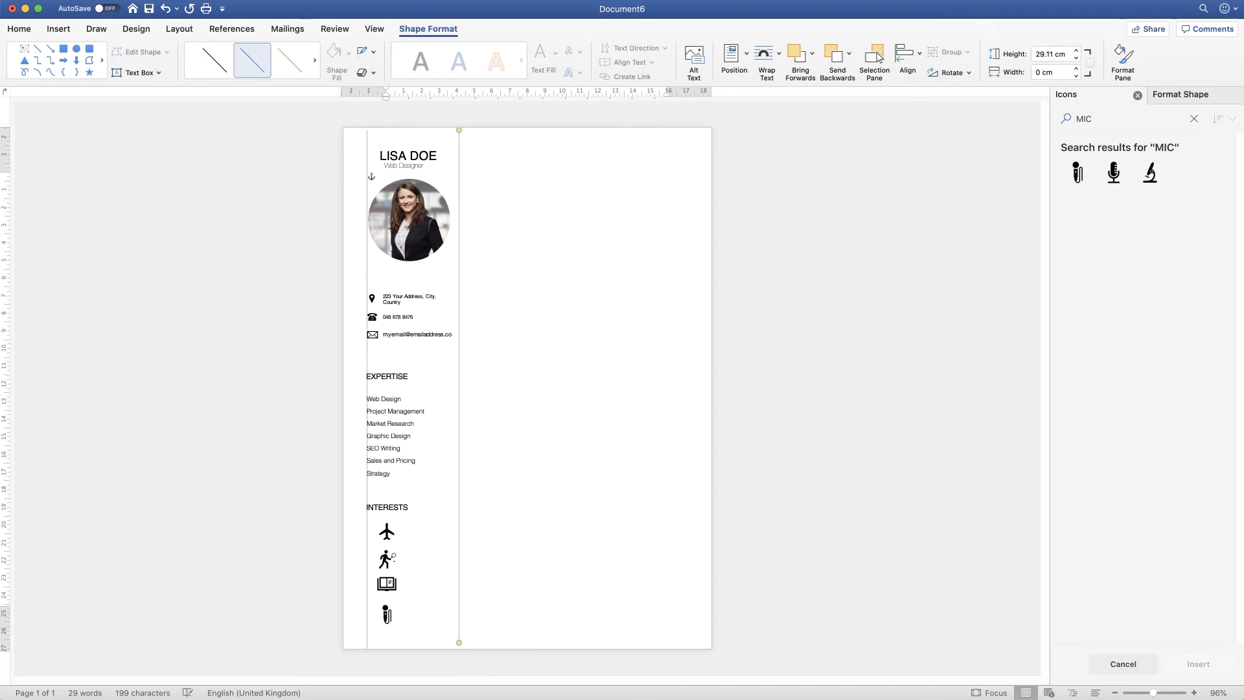
key("Right")
key("Right")
key("Right")
key("Right")
key("Right")
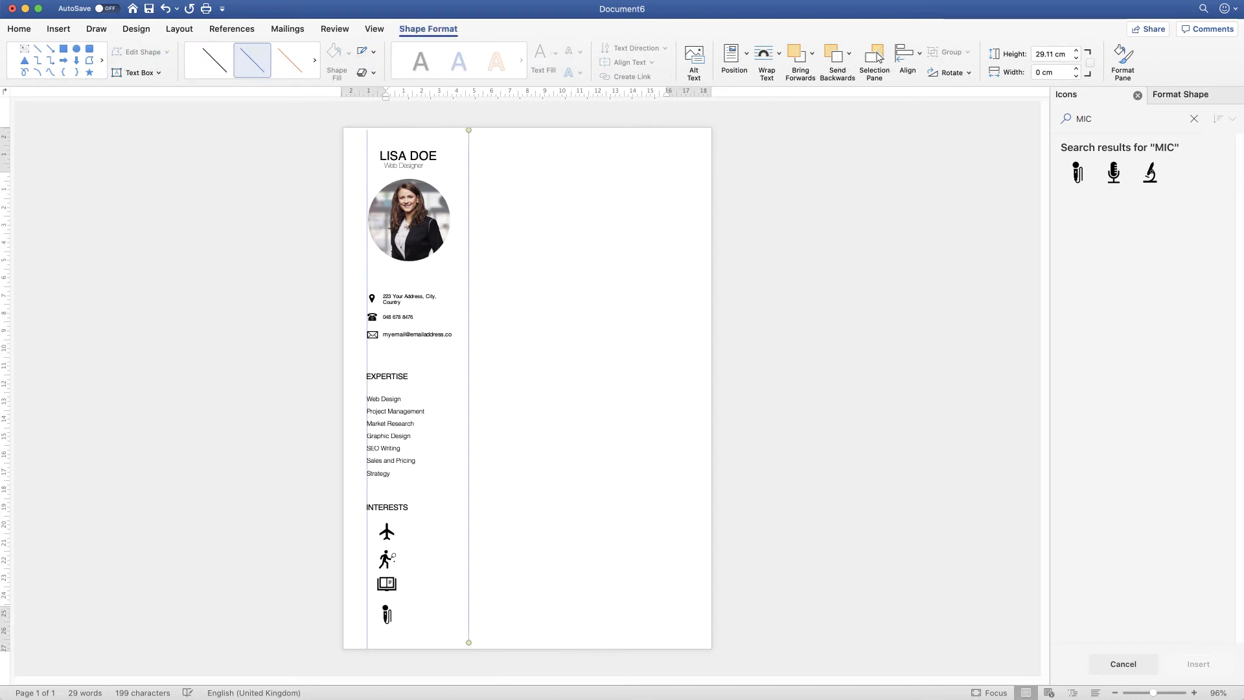
key("Right")
key("Right")
key("Right")
key("Right")
key("Right")
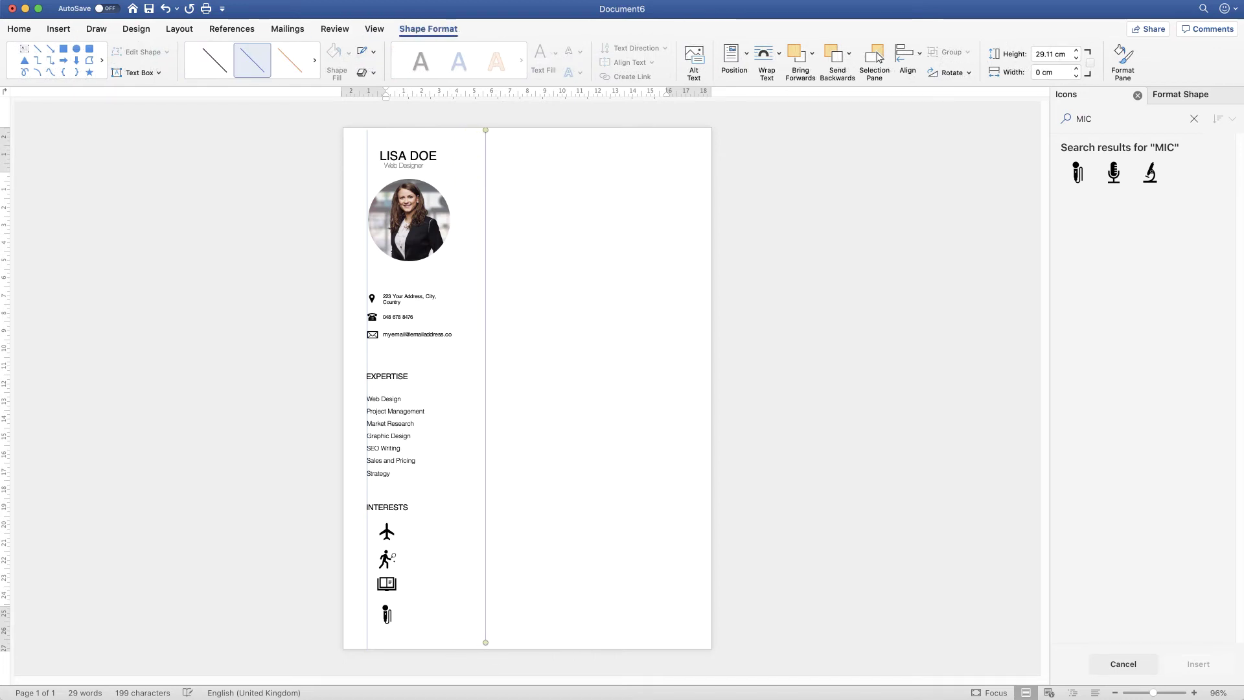
key("Right")
key("Right")
key("Right")
key("Right")
key("Right")
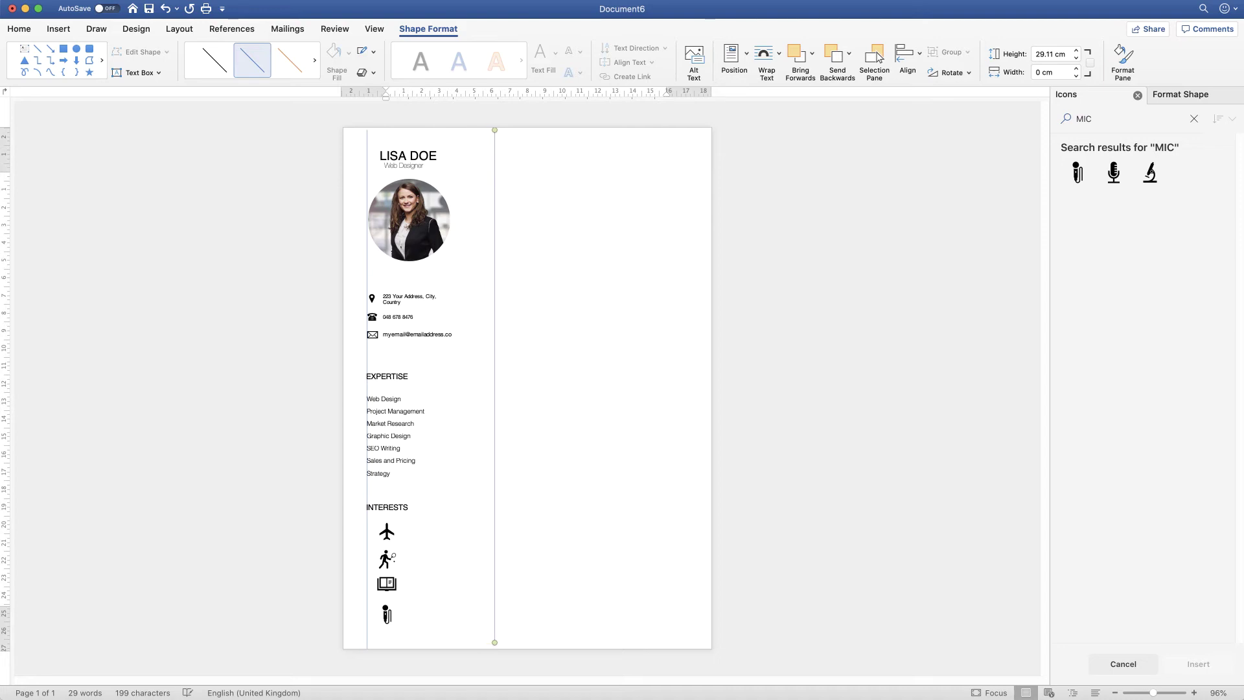
key("Right")
key("Right")
left_click(394, 378)
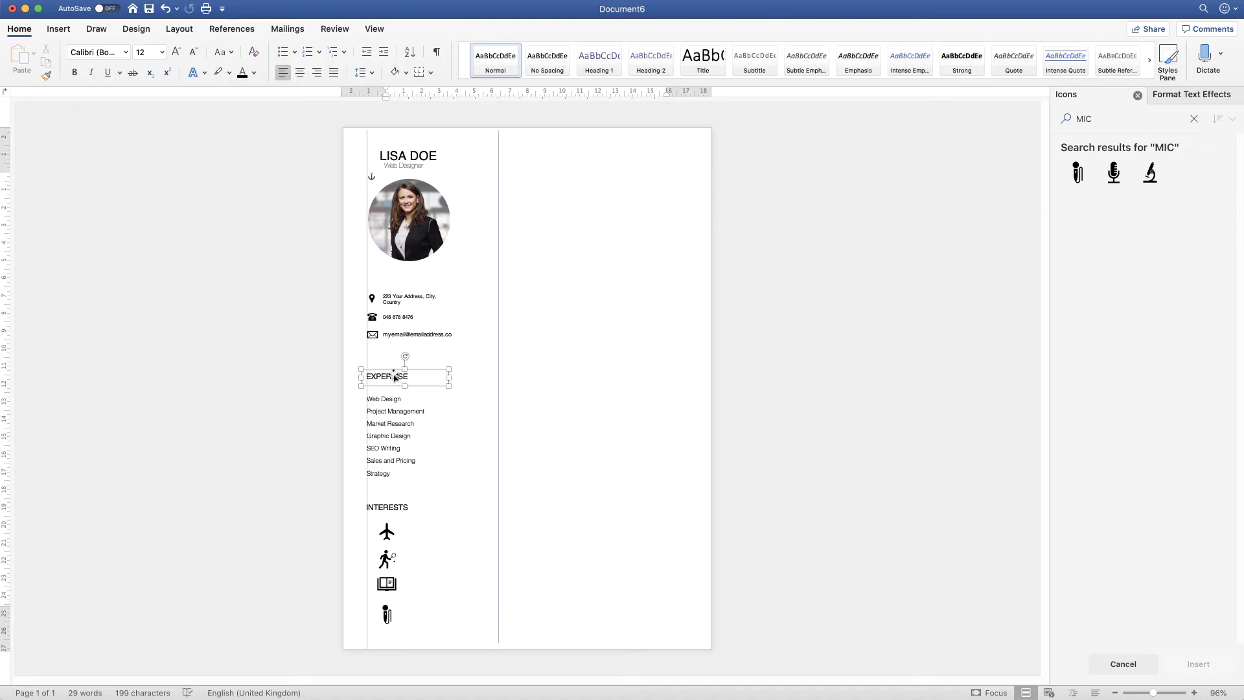
Copy the EXPERTISE heading to the top of the right column and retype it as PROFILE
mouse_move(395, 377)
left_mouse_down()
mouse_move(402, 388)
mouse_move(527, 158)
left_mouse_up()
double_click(544, 156)
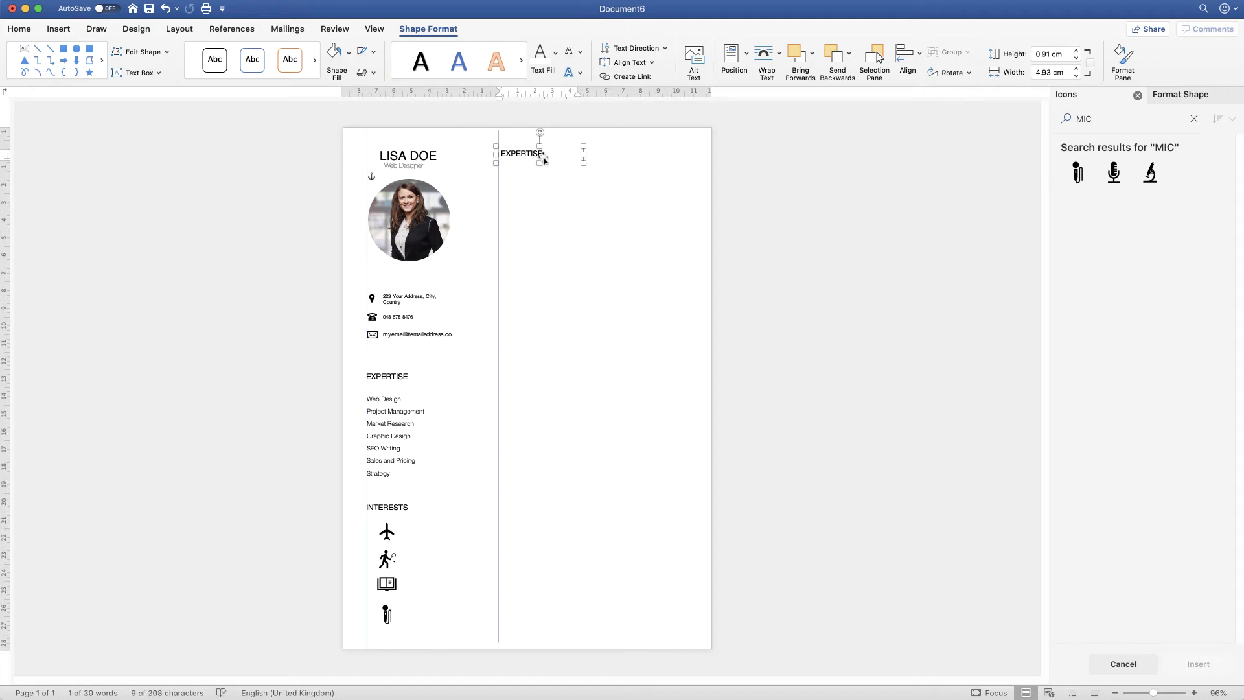
key("Left")
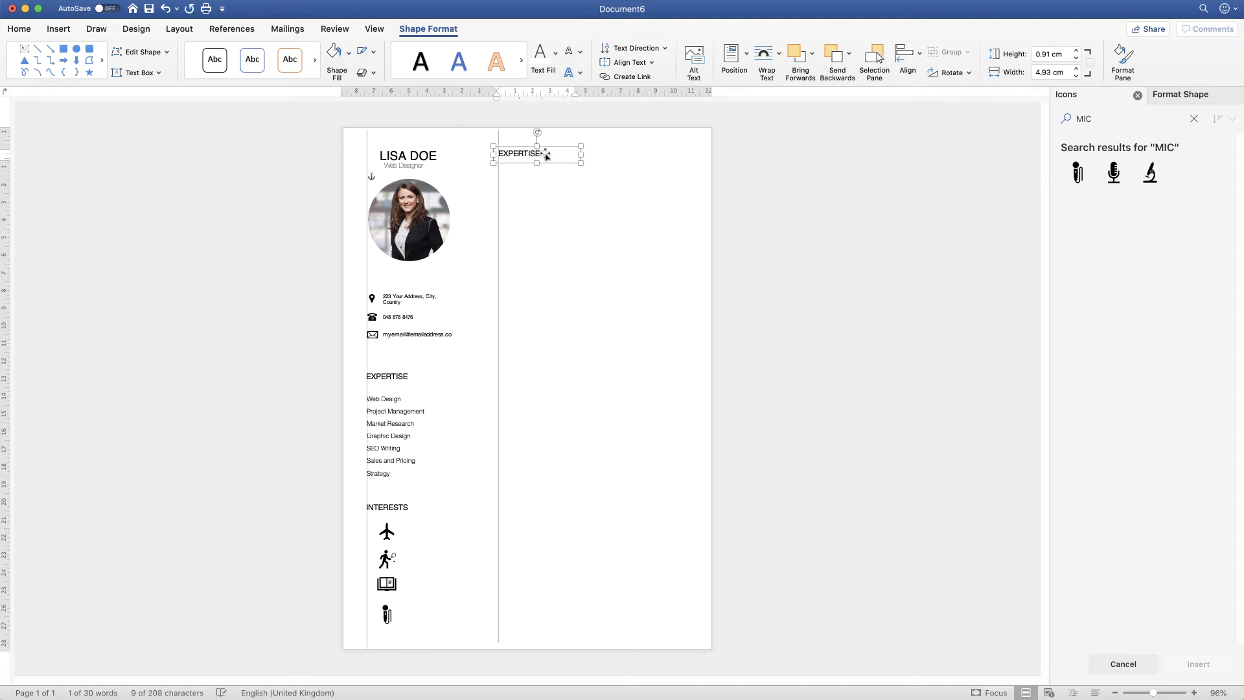
double_click(527, 155)
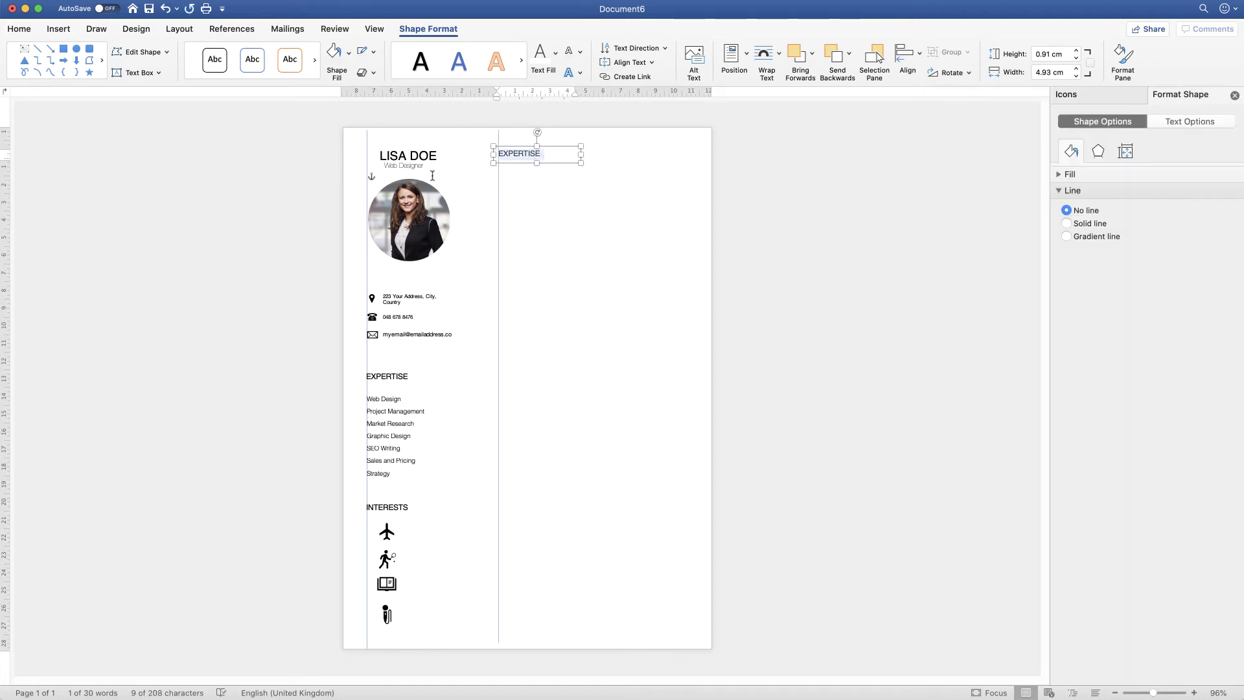
type("PROFILE")
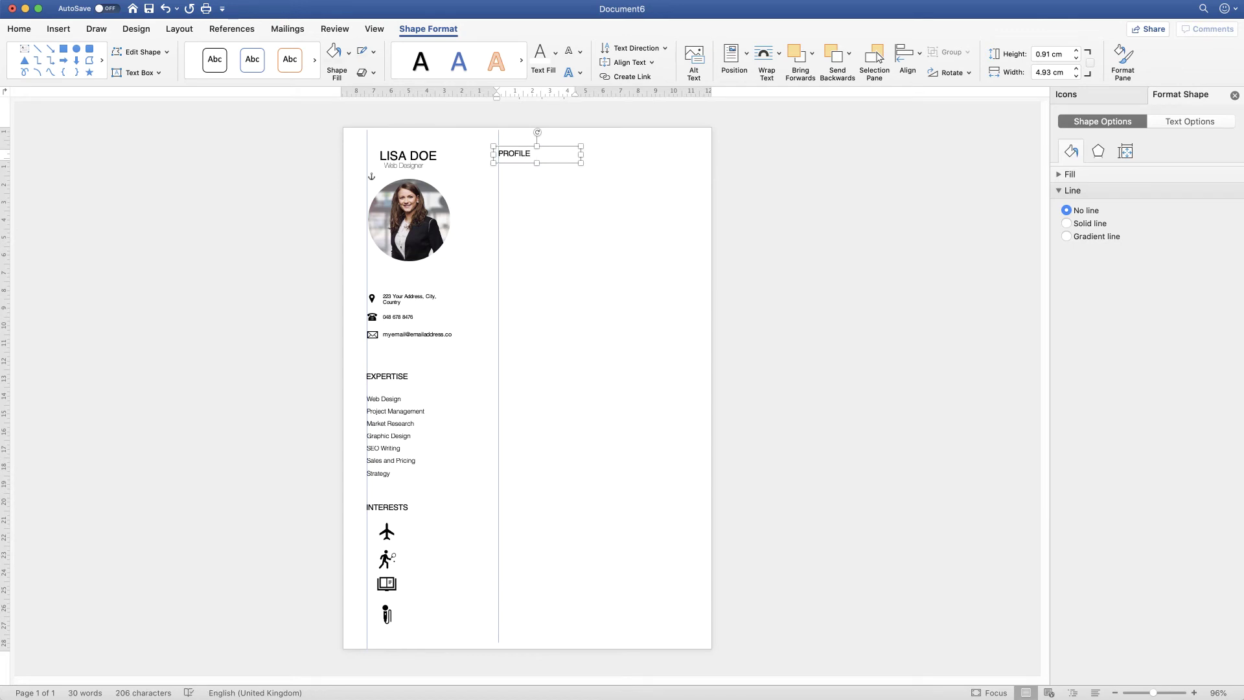
key("Escape")
left_click(58, 29)
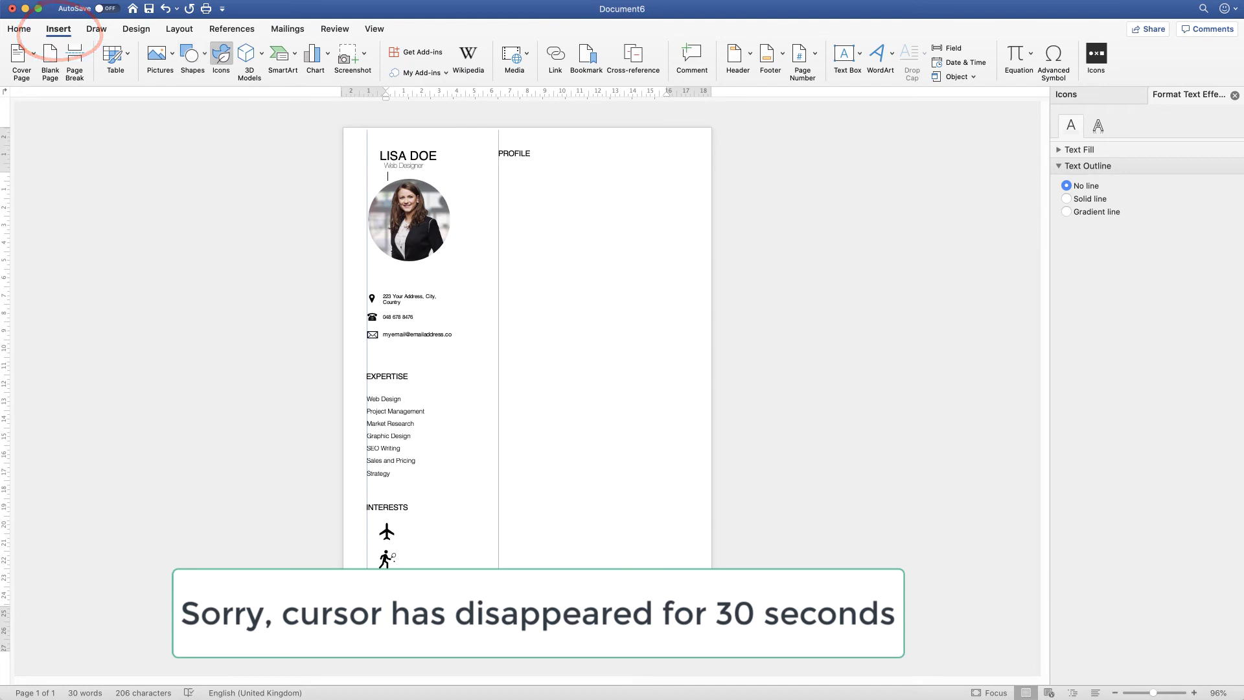
Draw a text box below PROFILE and paste the profile paragraph into it
left_click(859, 53)
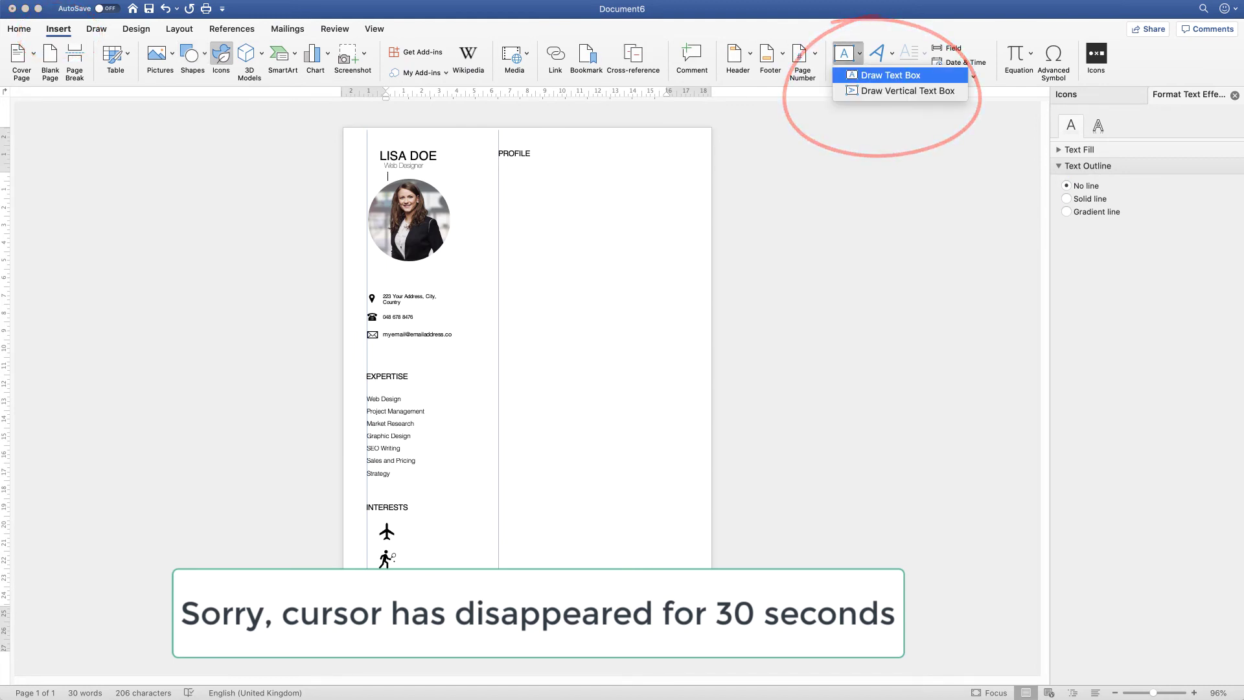
left_click(891, 76)
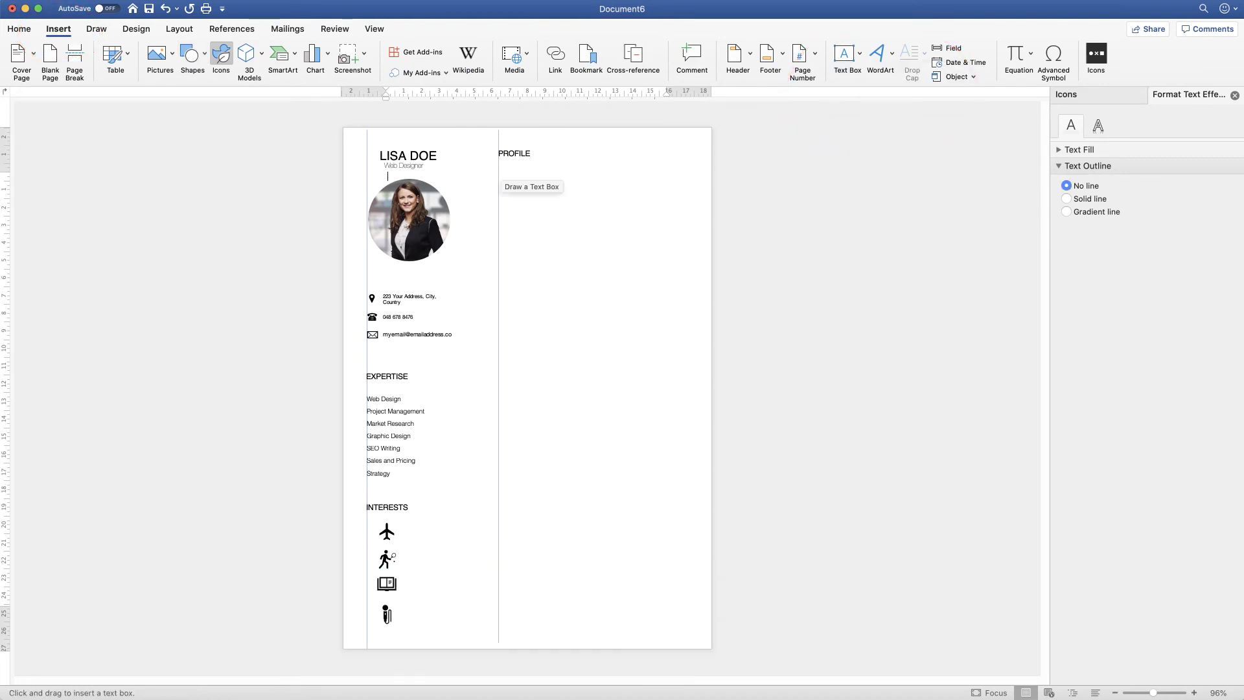
left_click_drag(499, 167, 688, 246)
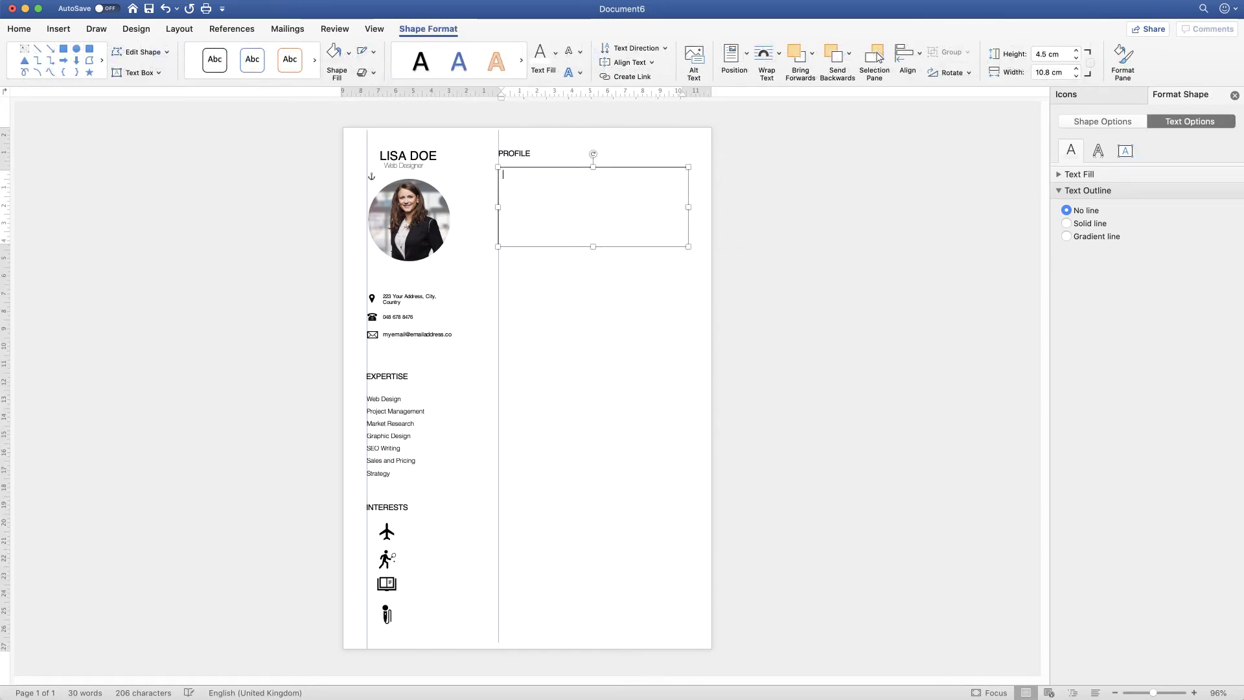
type("You need to stand out and be relevant to the job your applying for.  Employers have seen plenty of candidates describe themselves as ‘innovative’ and ‘motivated’, but they want proof. Explain why you’d be a great fit with real-world examples, targets achieved, and awards received.")
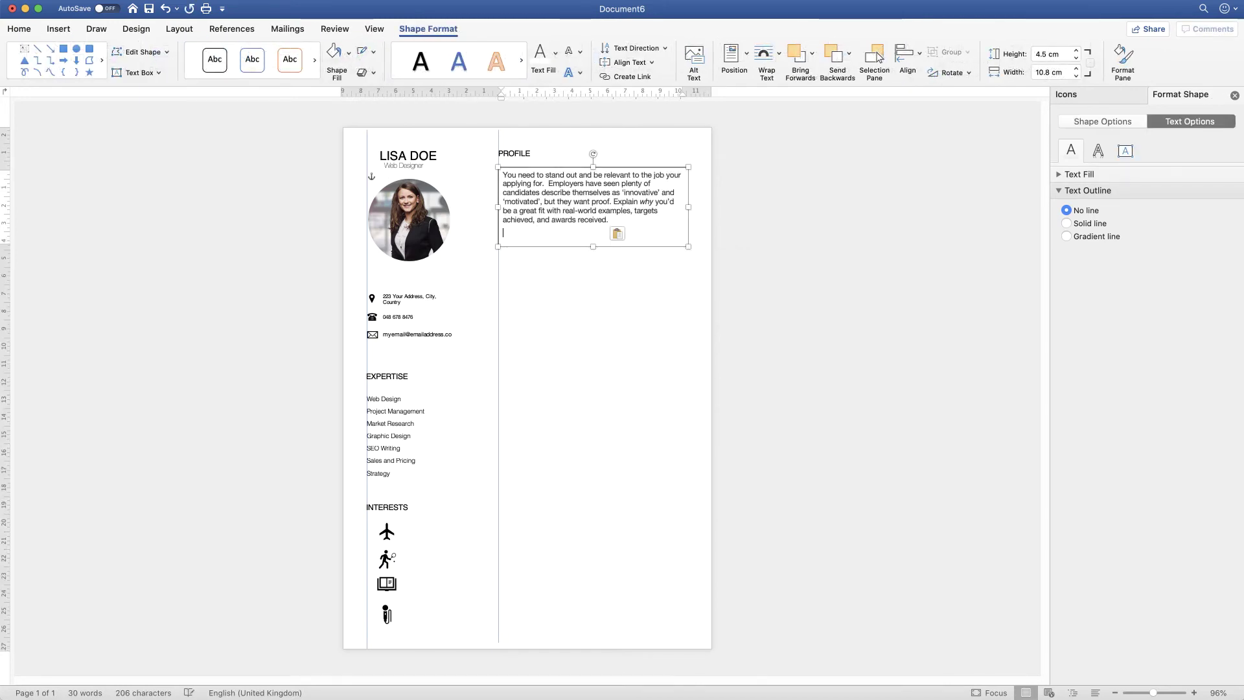
Set the profile text to Helvetica 10 pt and shorten the box from its top edge
key("shift+Up")
key("shift+Up")
key("shift+Up")
key("shift+Up")
key("shift+Up")
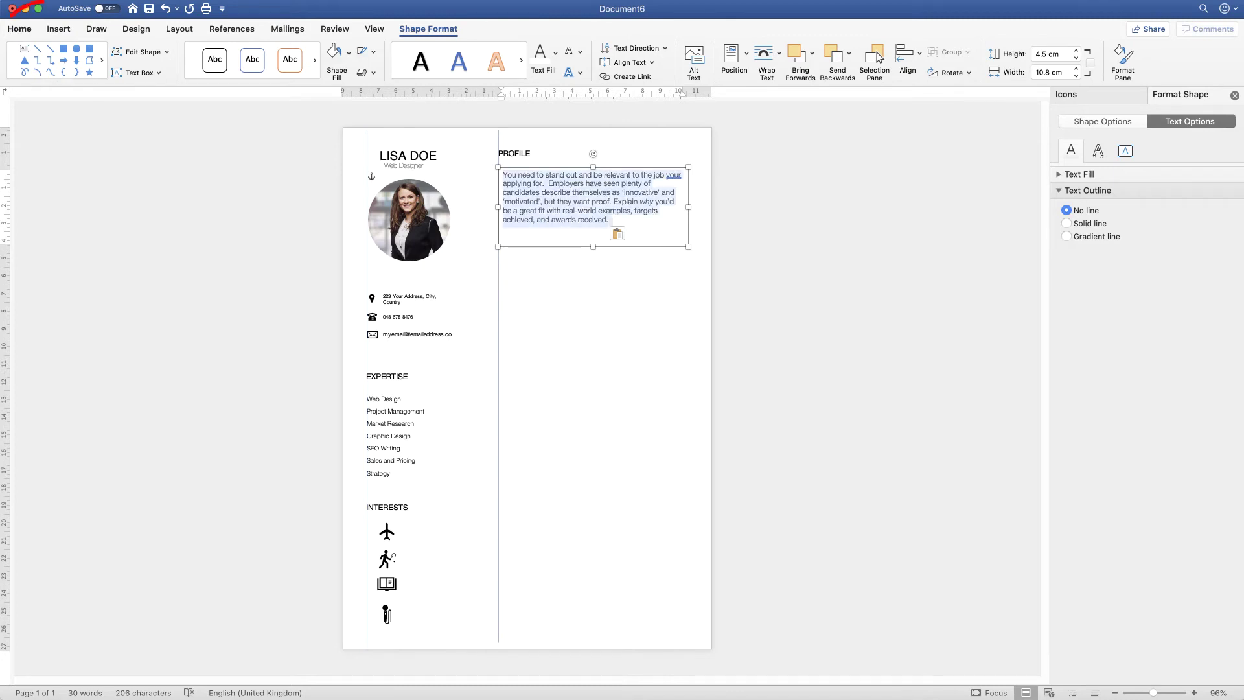
left_click(19, 28)
left_click(125, 51)
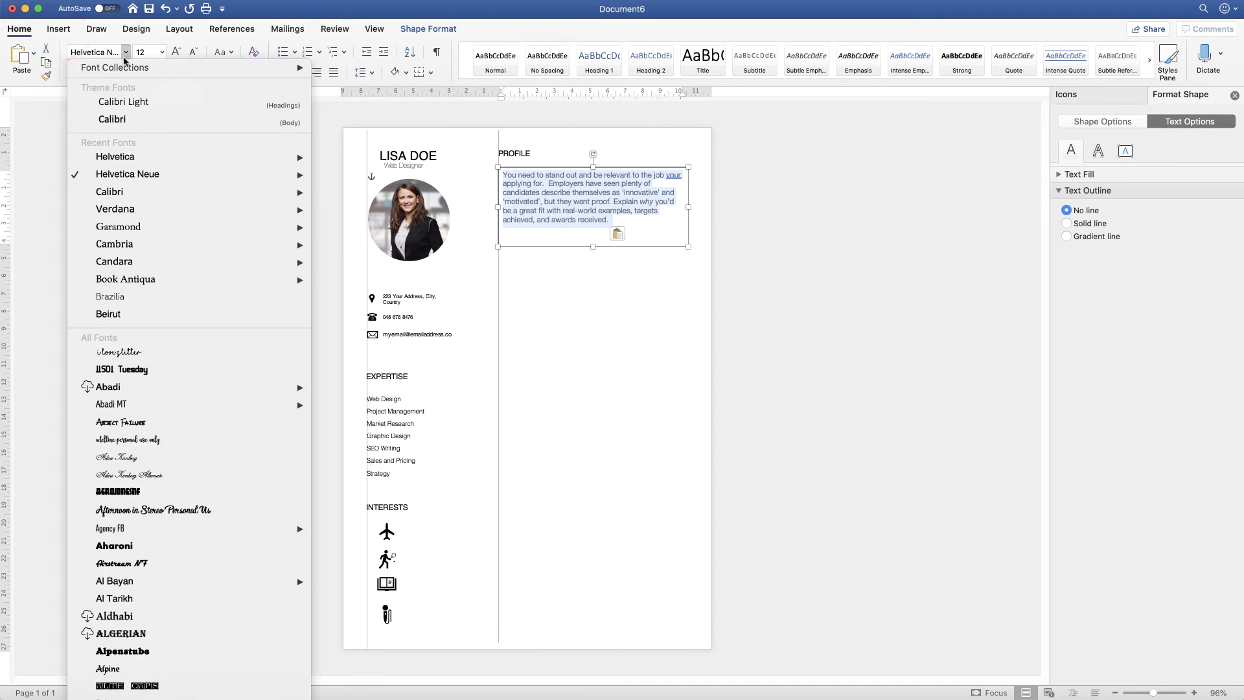
left_click(115, 156)
left_click(161, 51)
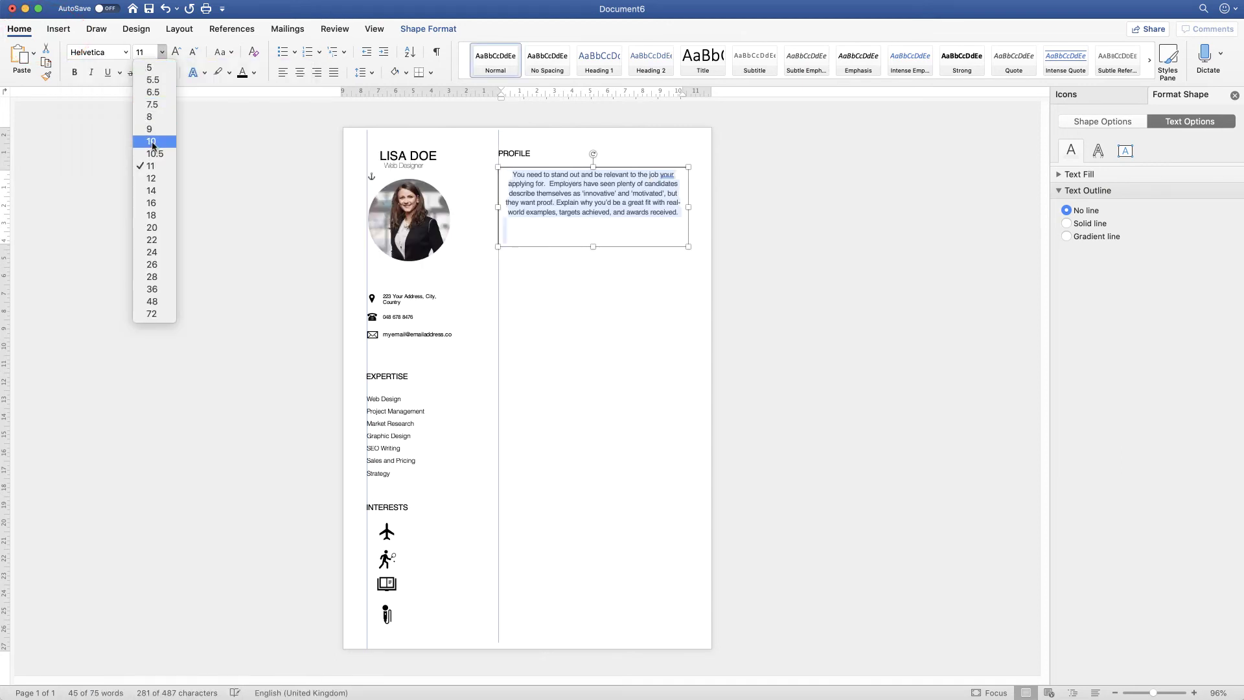
left_click(153, 143)
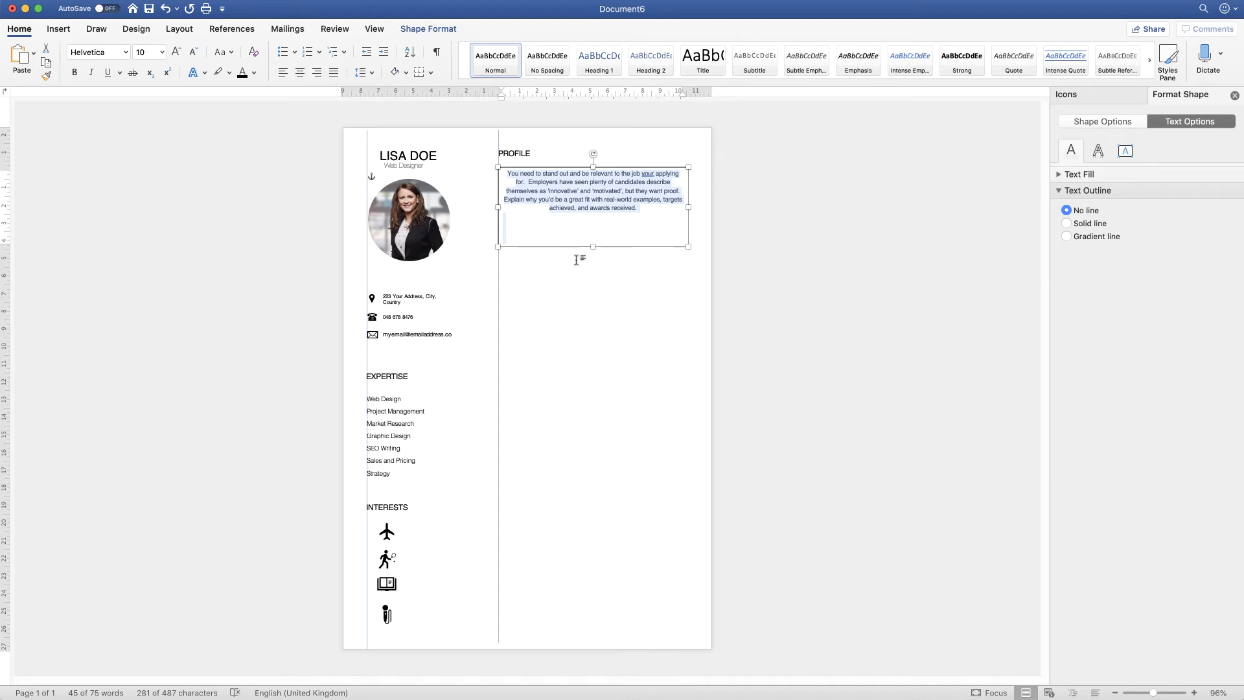
left_click_drag(593, 167, 593, 177)
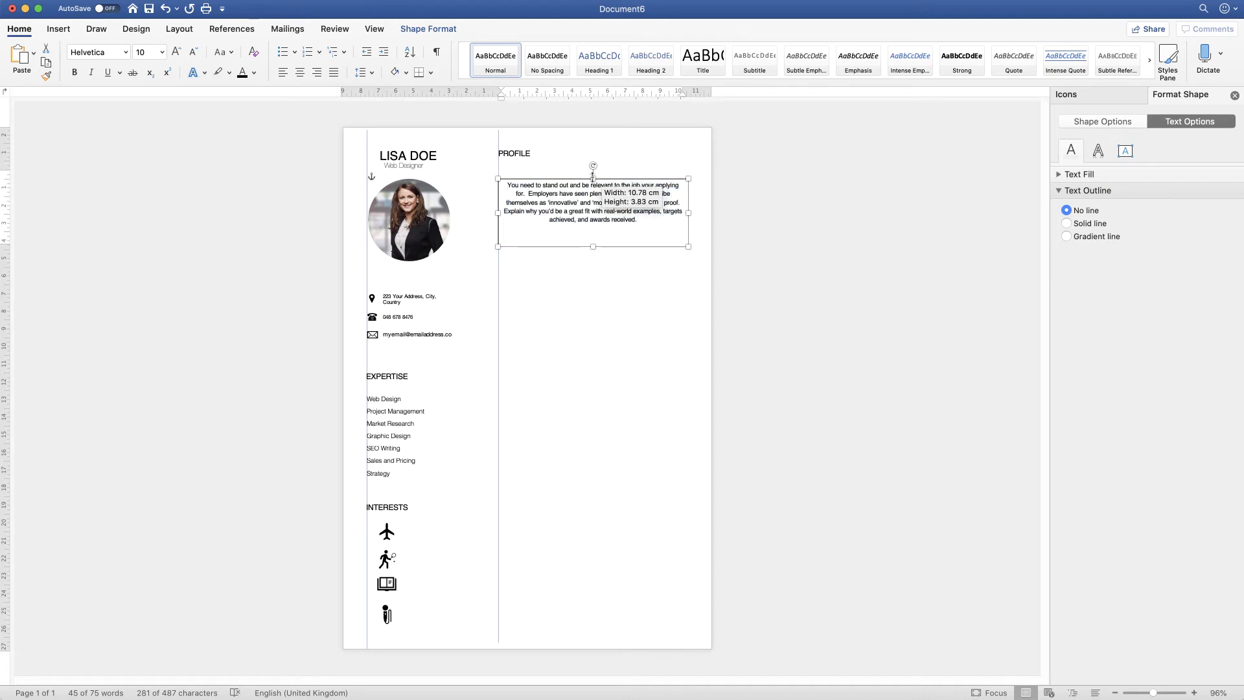
left_click_drag(593, 176, 589, 189)
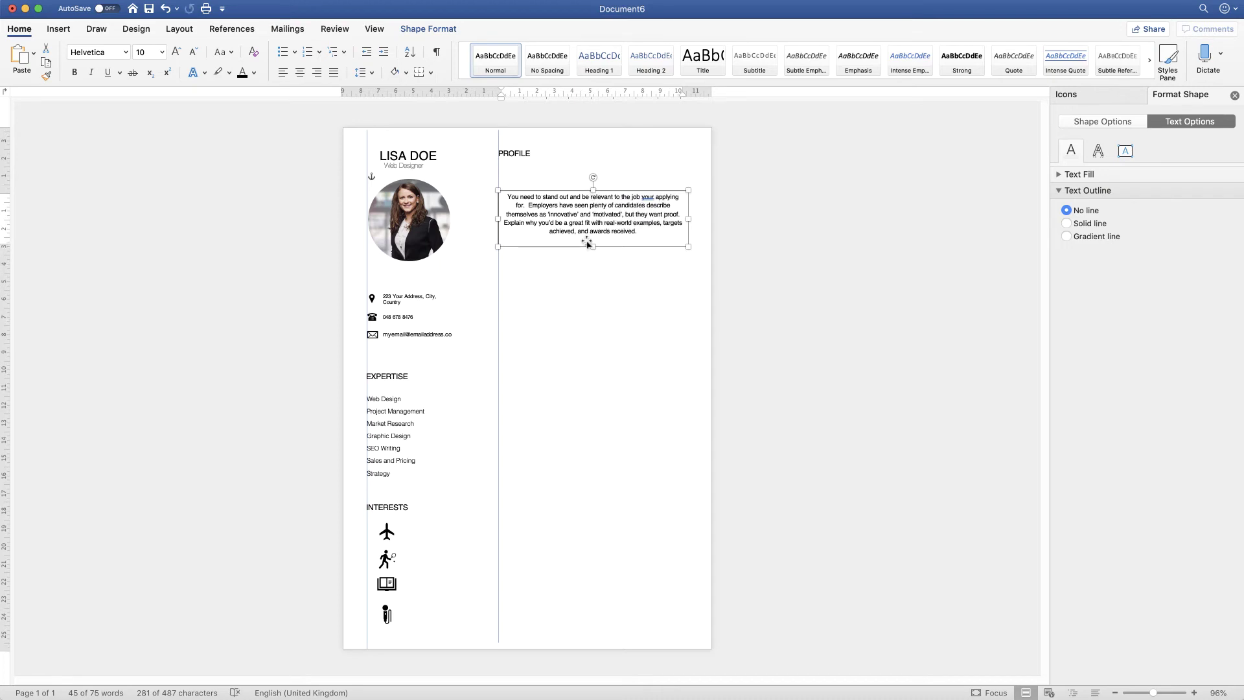
Set the profile text box to No Outline, leaving its fill unchanged
left_click(433, 33)
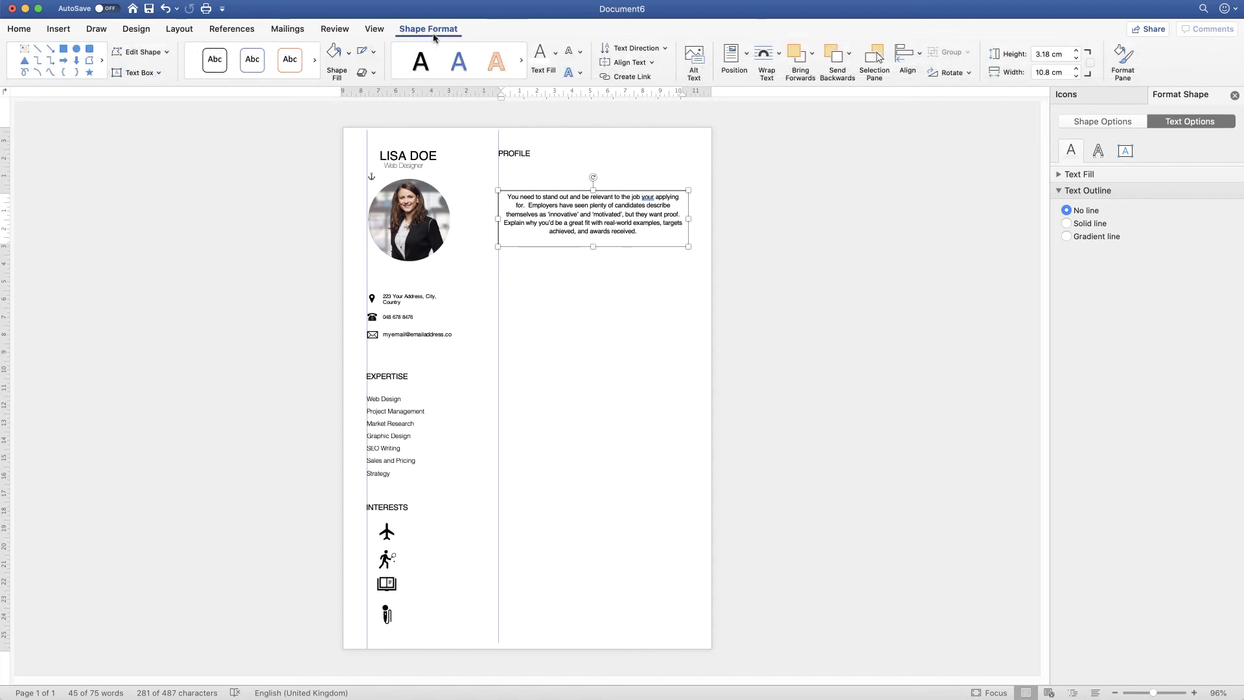
left_click(373, 51)
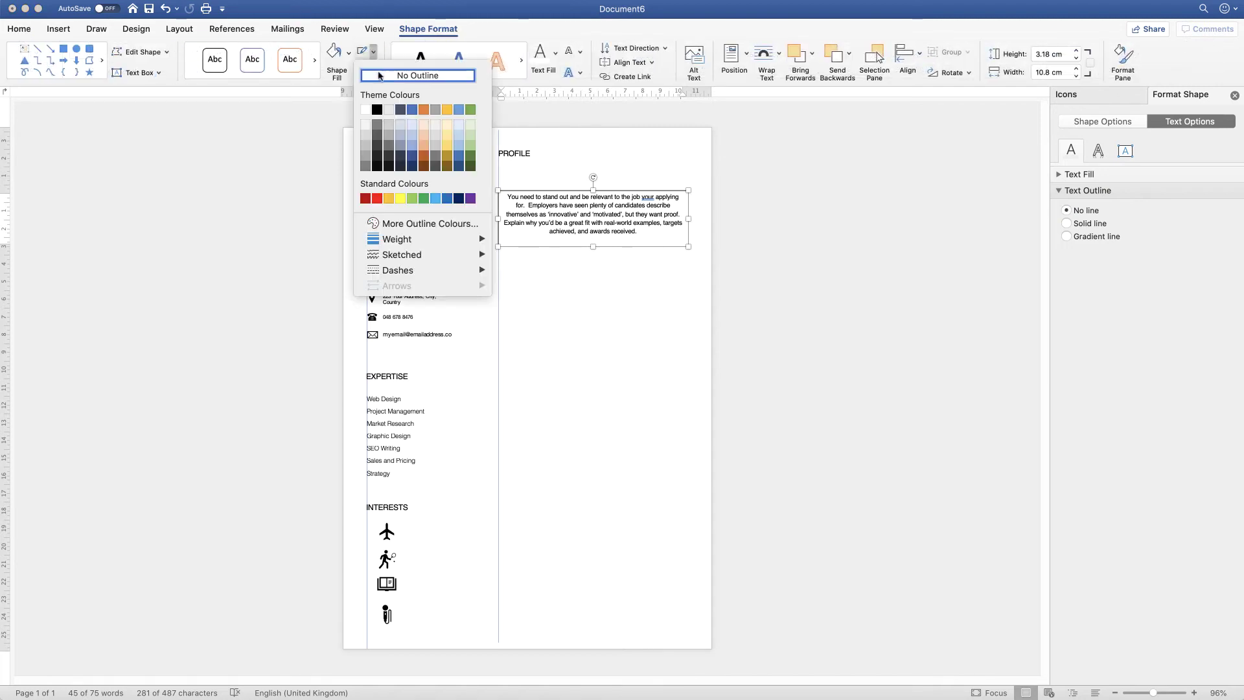
left_click(381, 77)
left_click(585, 269)
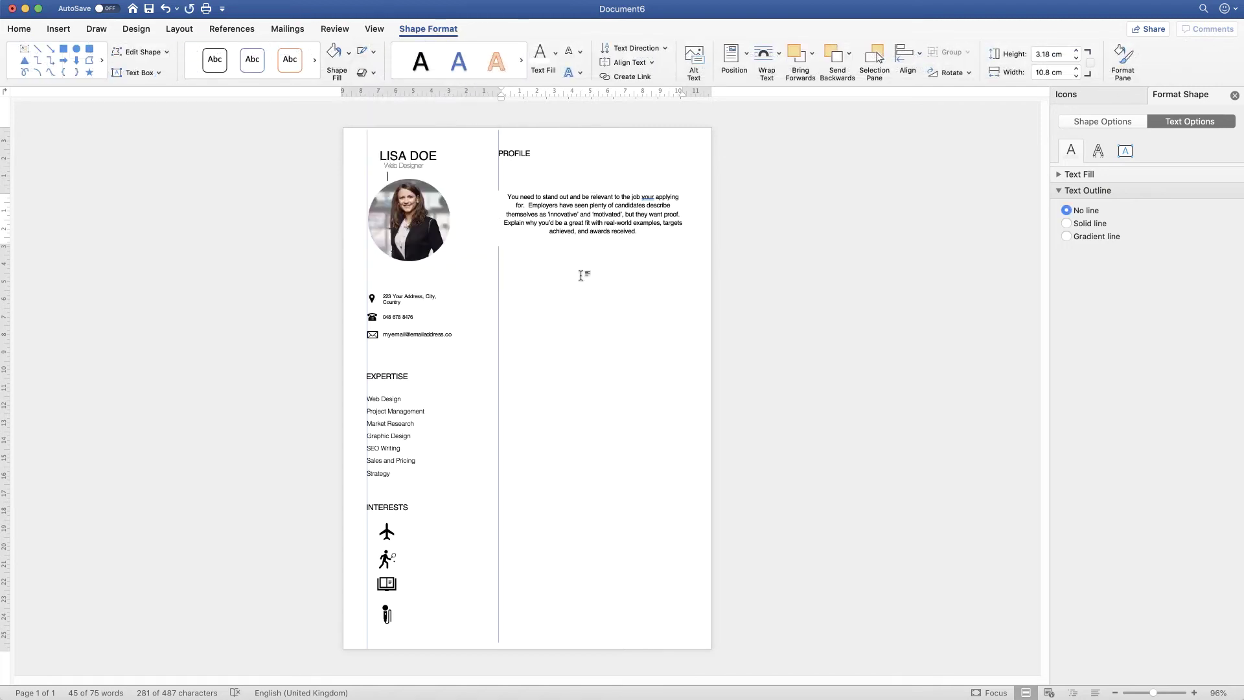
left_click(591, 226)
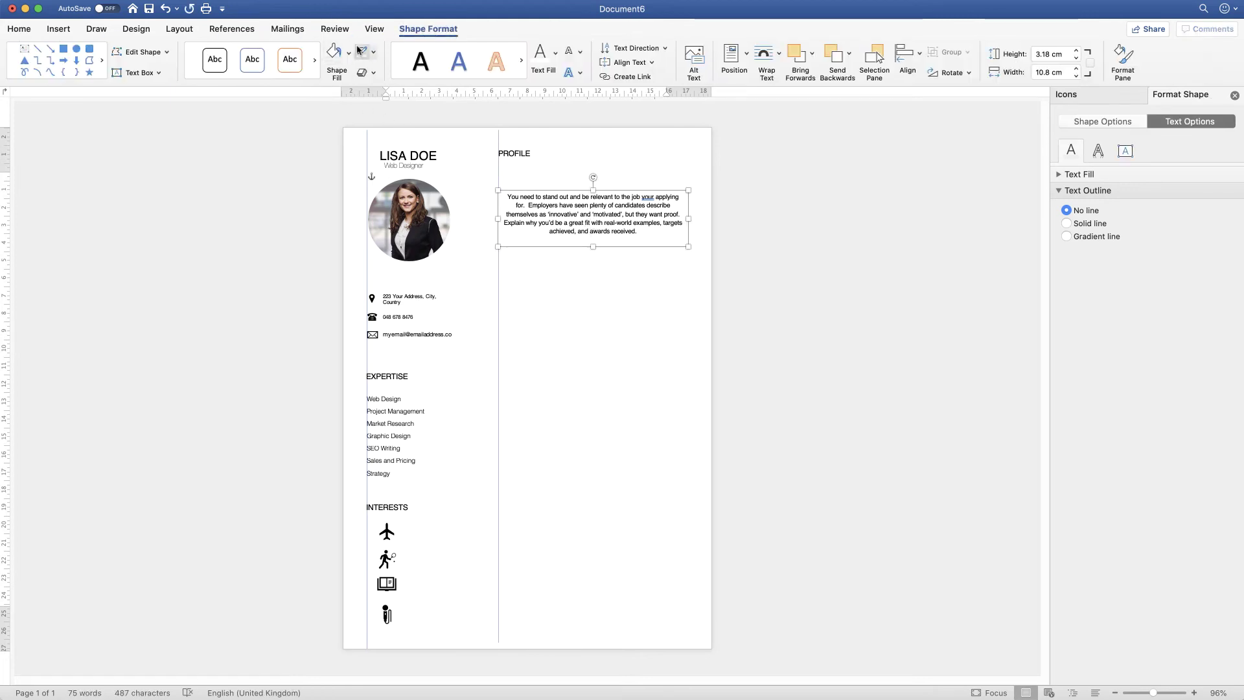
left_click(347, 62)
left_click(348, 56)
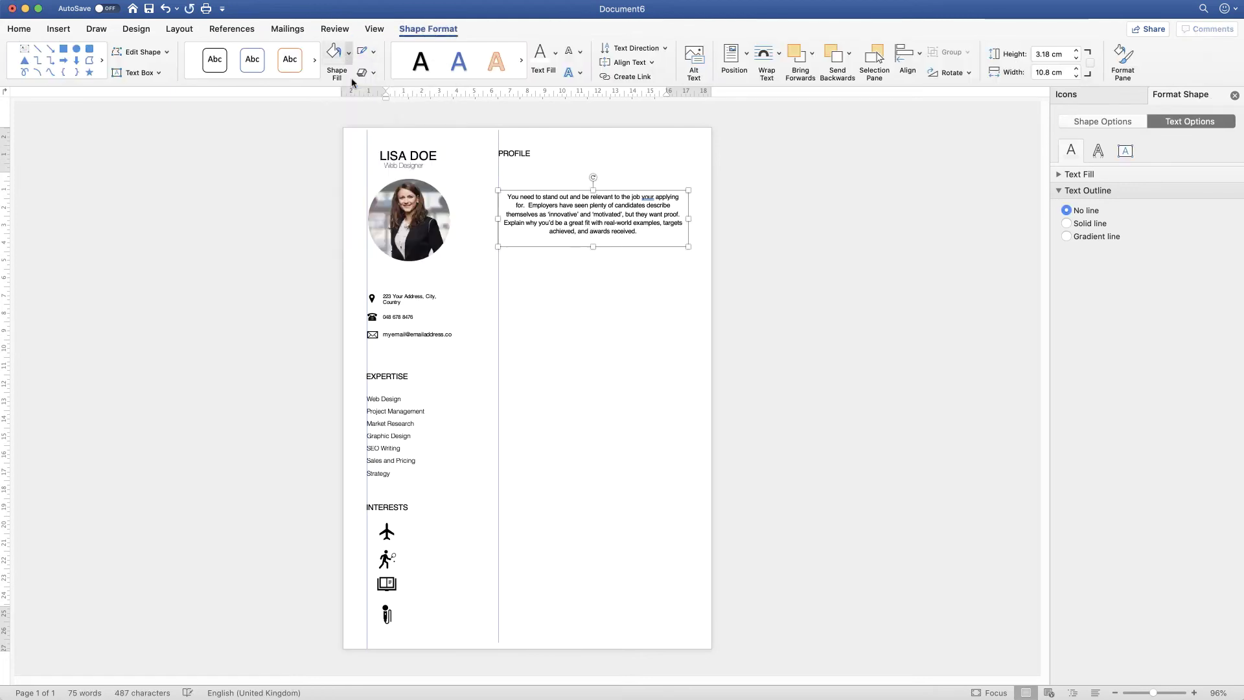
left_click(593, 265)
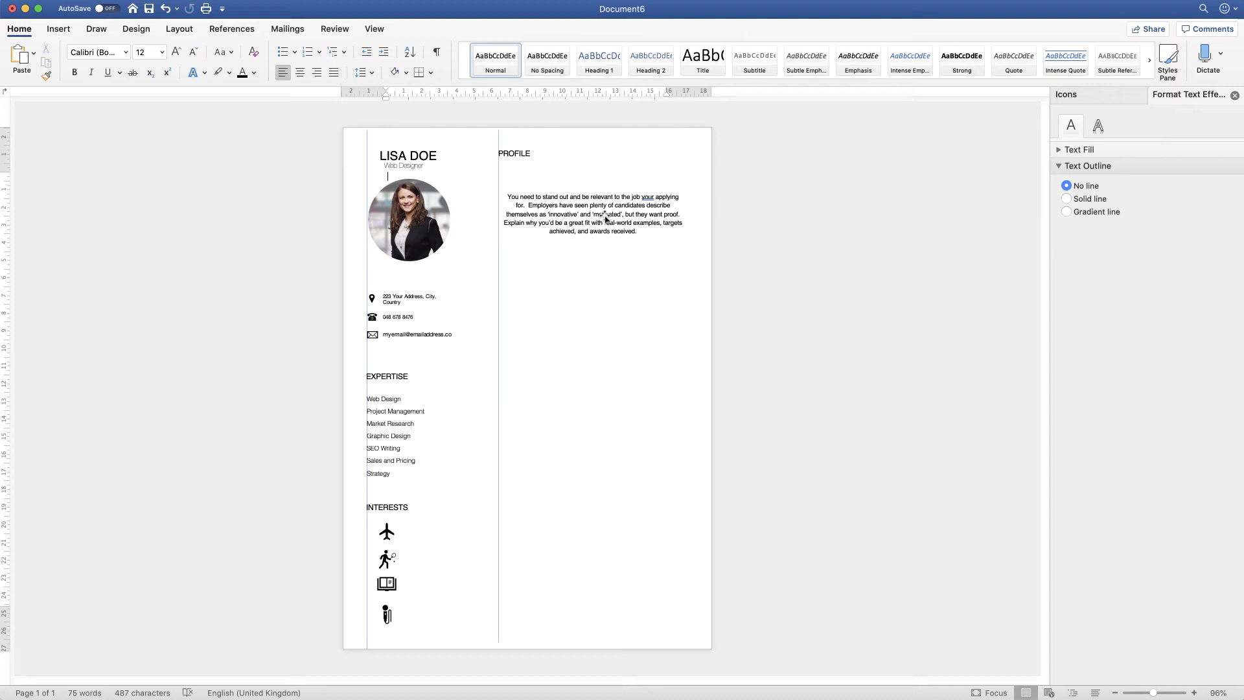
Narrow the PROFILE heading box and centre it over the profile paragraph
left_click(525, 155)
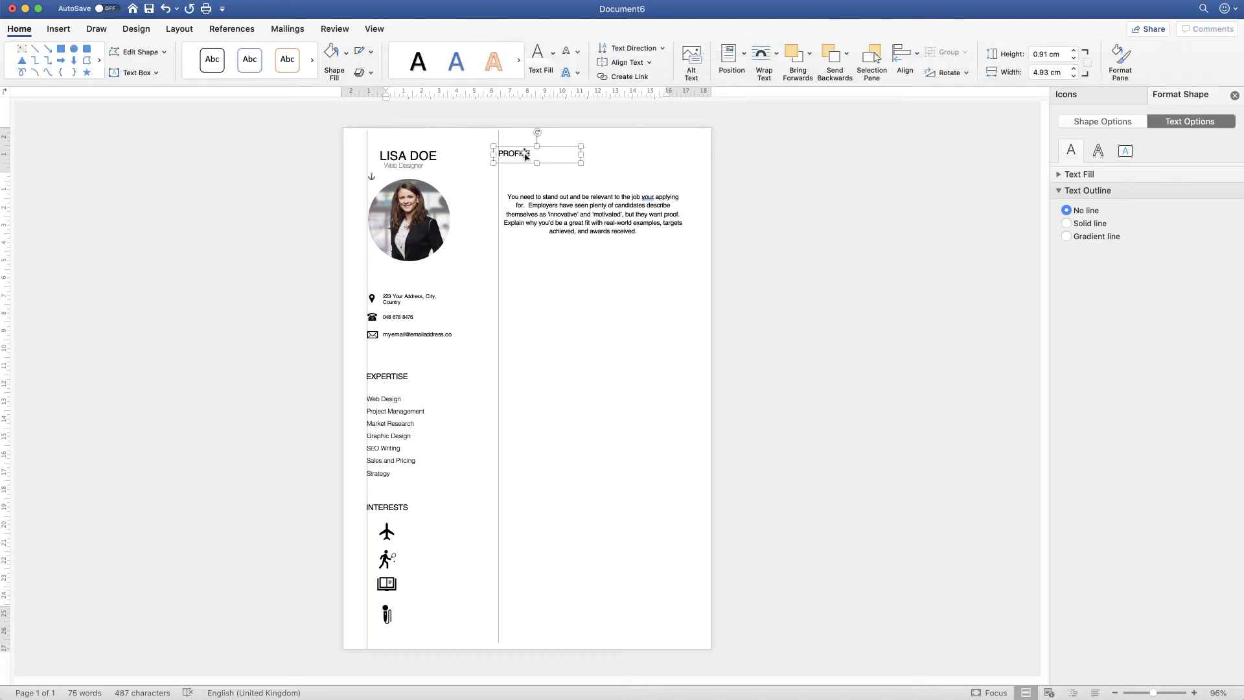
mouse_move(581, 154)
left_mouse_down()
mouse_move(543, 153)
mouse_move(592, 166)
left_mouse_up()
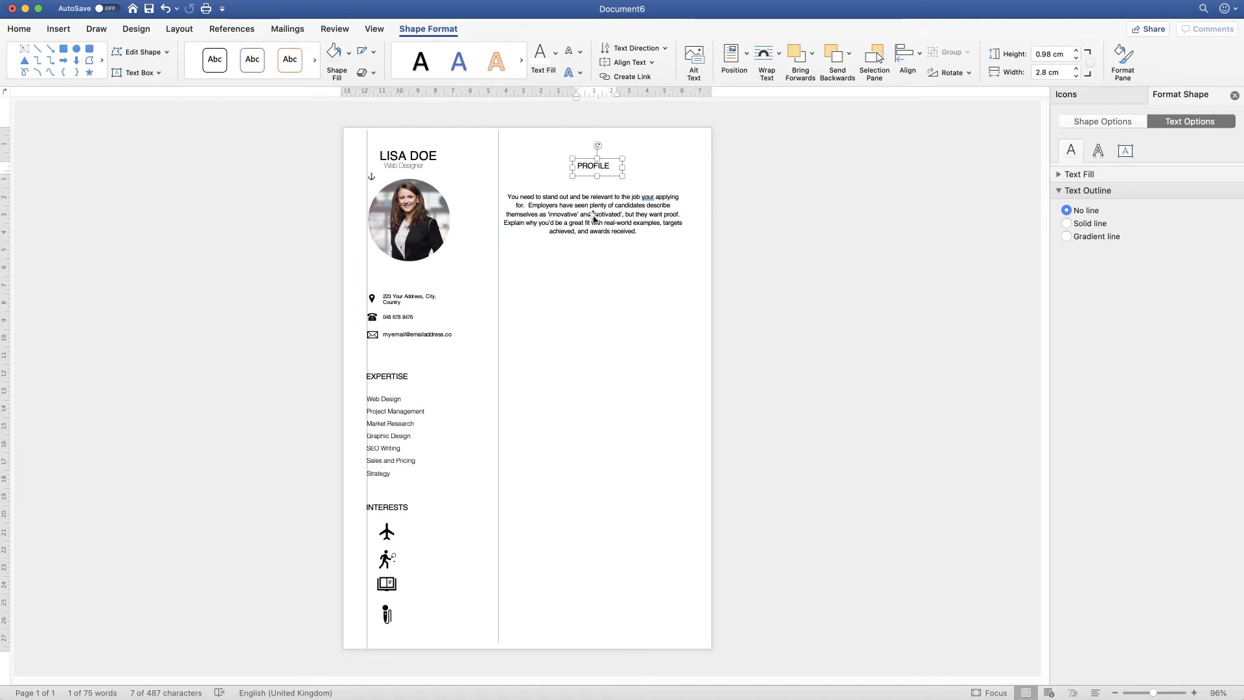
left_click(594, 219, "shift")
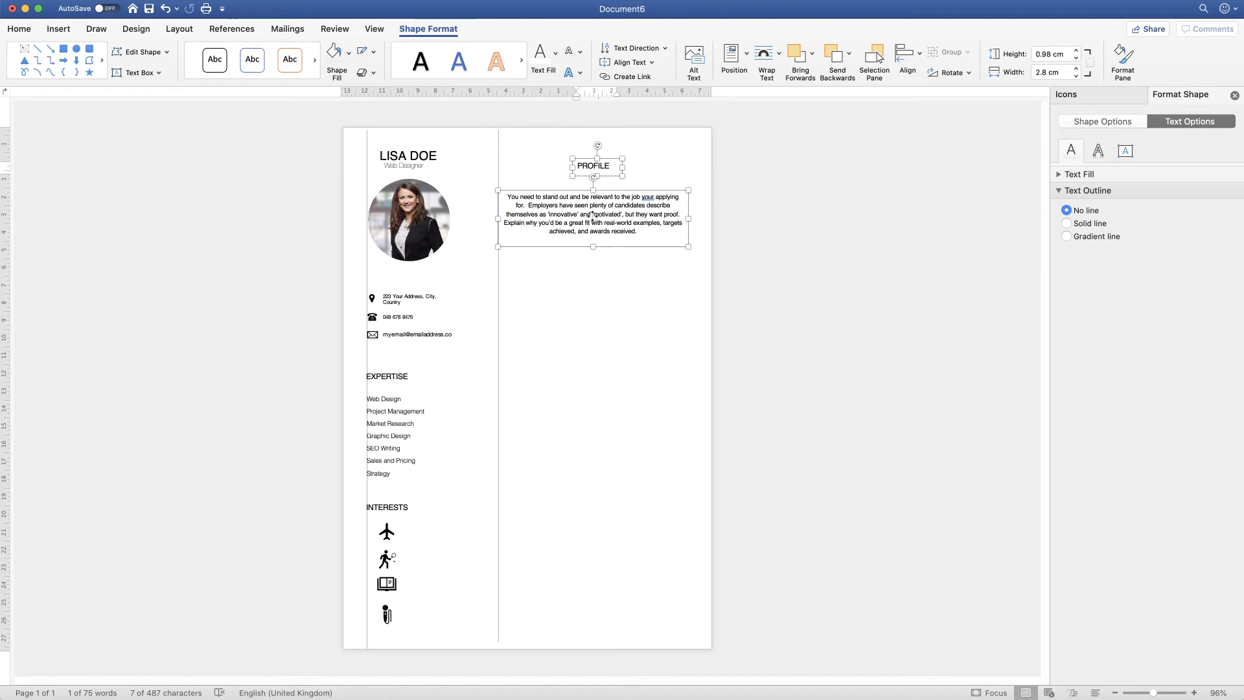
left_click(918, 59)
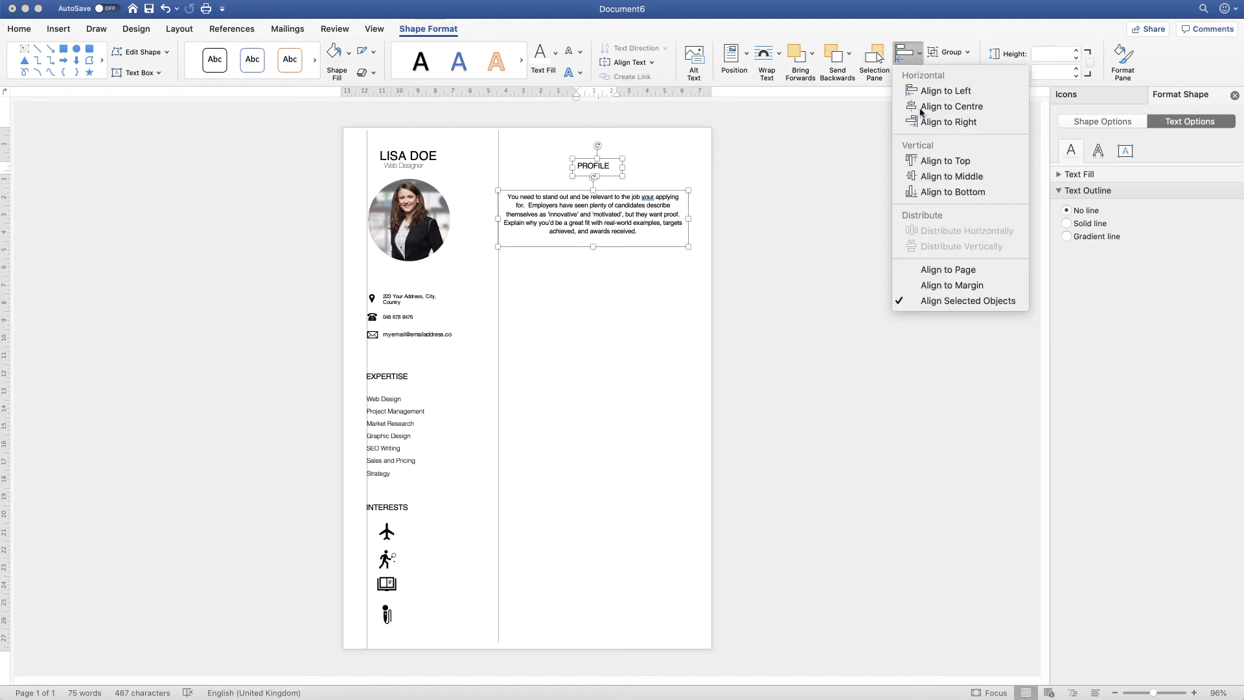
left_click(921, 108)
Place a copy of the PROFILE heading box below the profile paragraph
left_click_drag(589, 167, 592, 177)
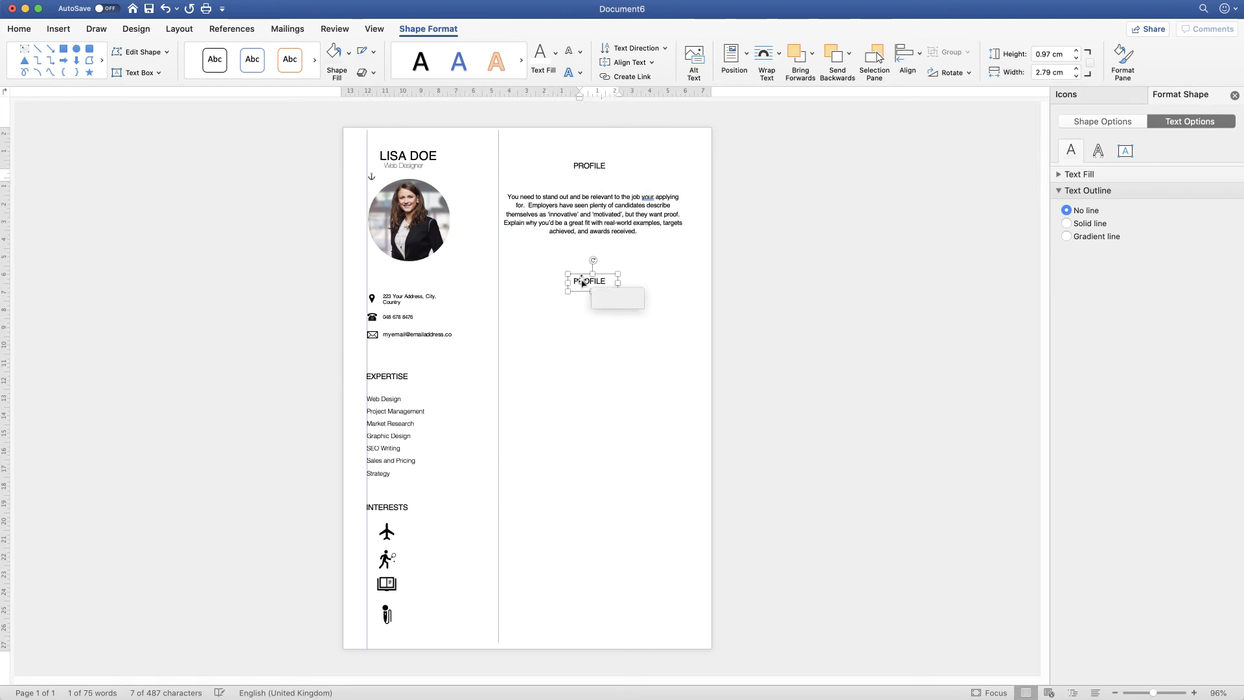
left_click_drag(591, 177, 580, 292)
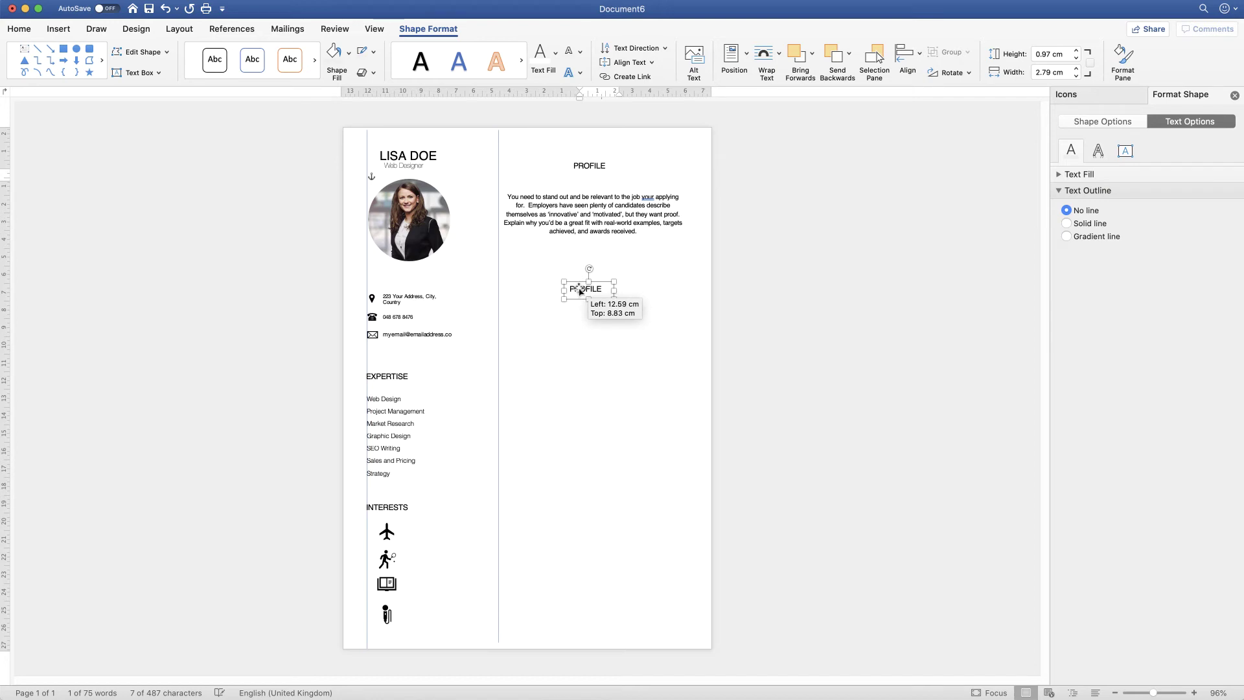
left_click_drag(580, 291, 578, 289)
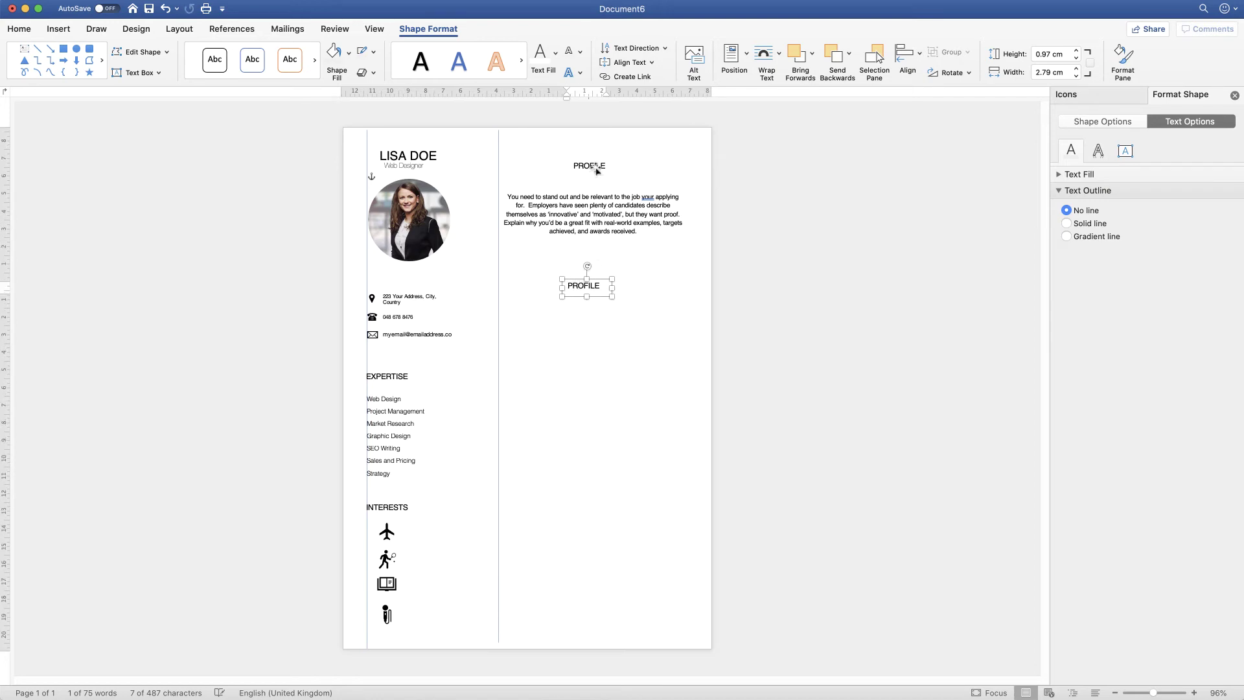
Centre-align the lower heading box with the PROFILE heading and paragraph boxes
left_click(592, 219, "shift")
left_click(608, 164, "shift")
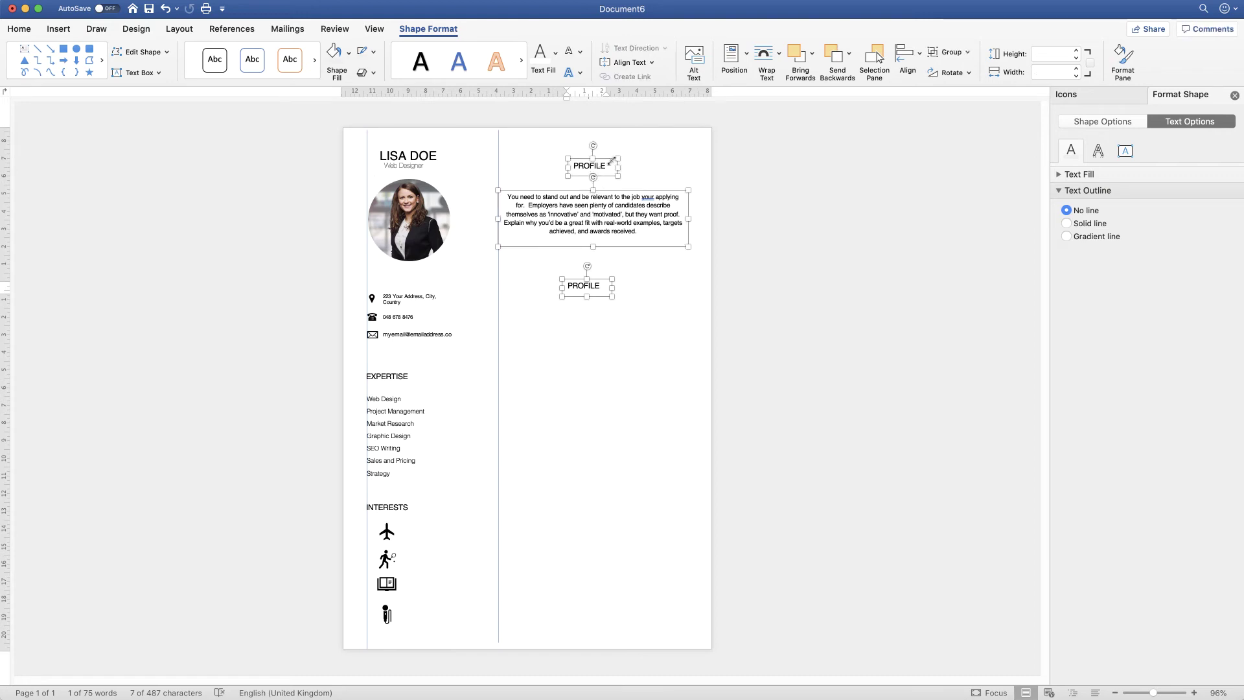
left_click(920, 56)
left_click(933, 102)
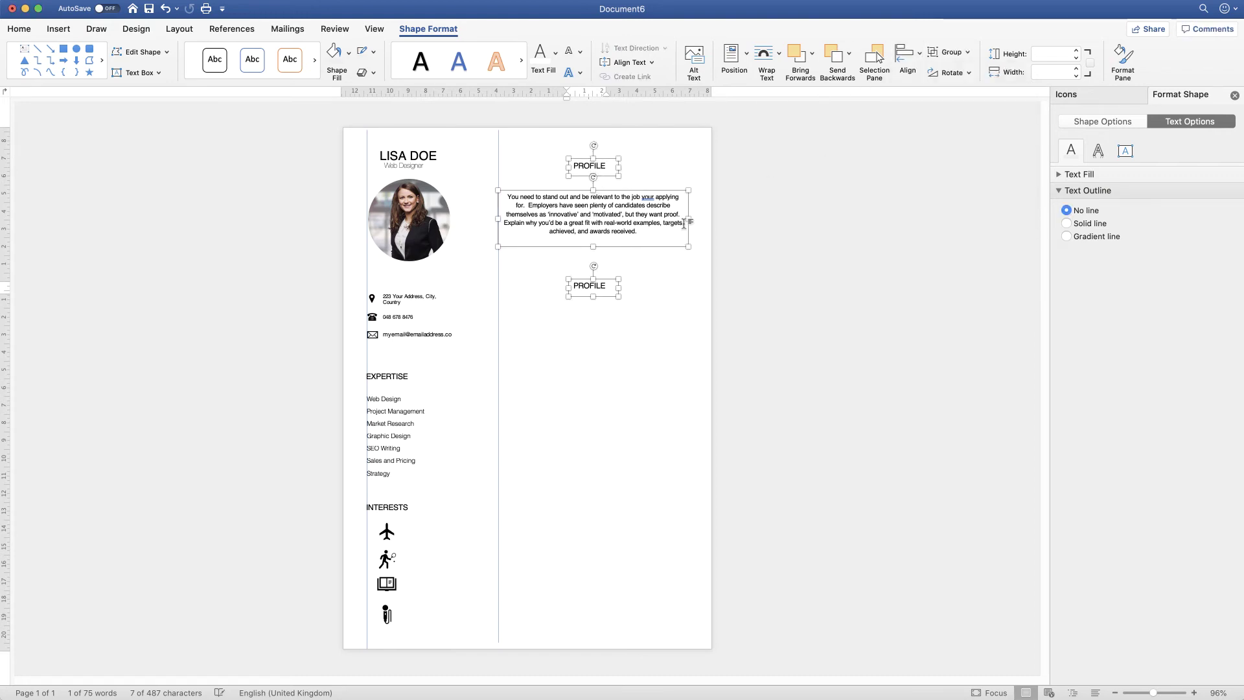
Retype the lower heading as EXPERIENCE and widen its box to fit one line
left_click(606, 286)
double_click(584, 285)
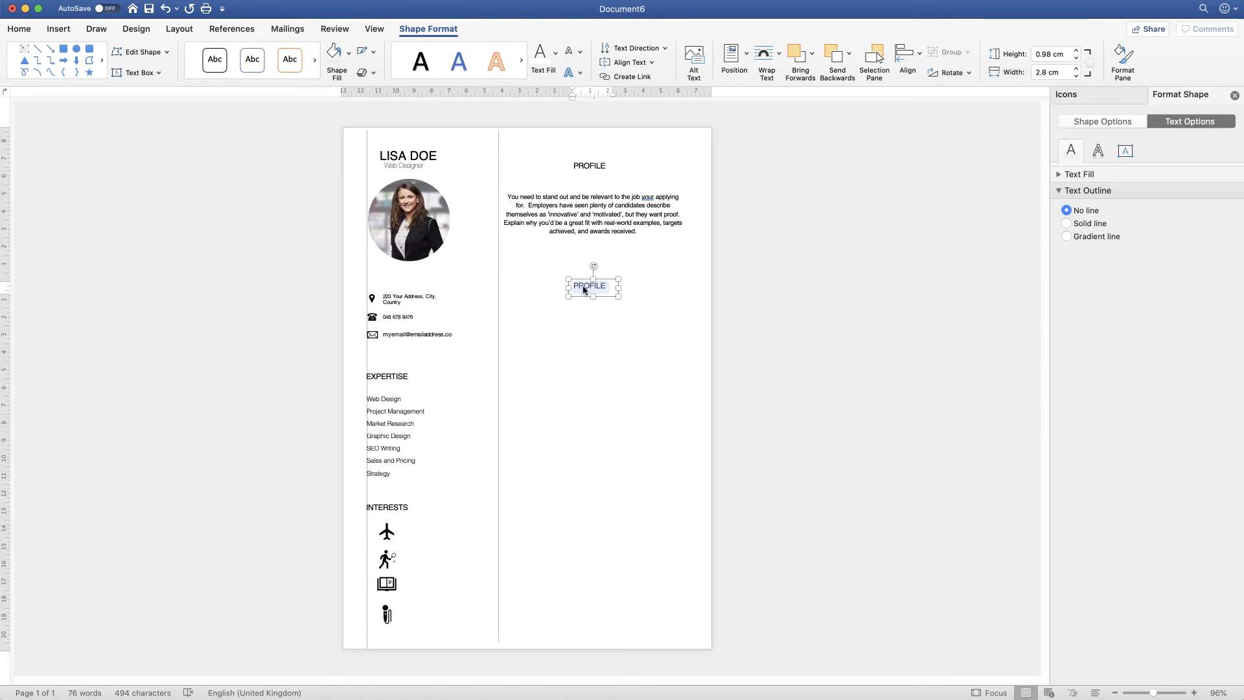
type("EXPE")
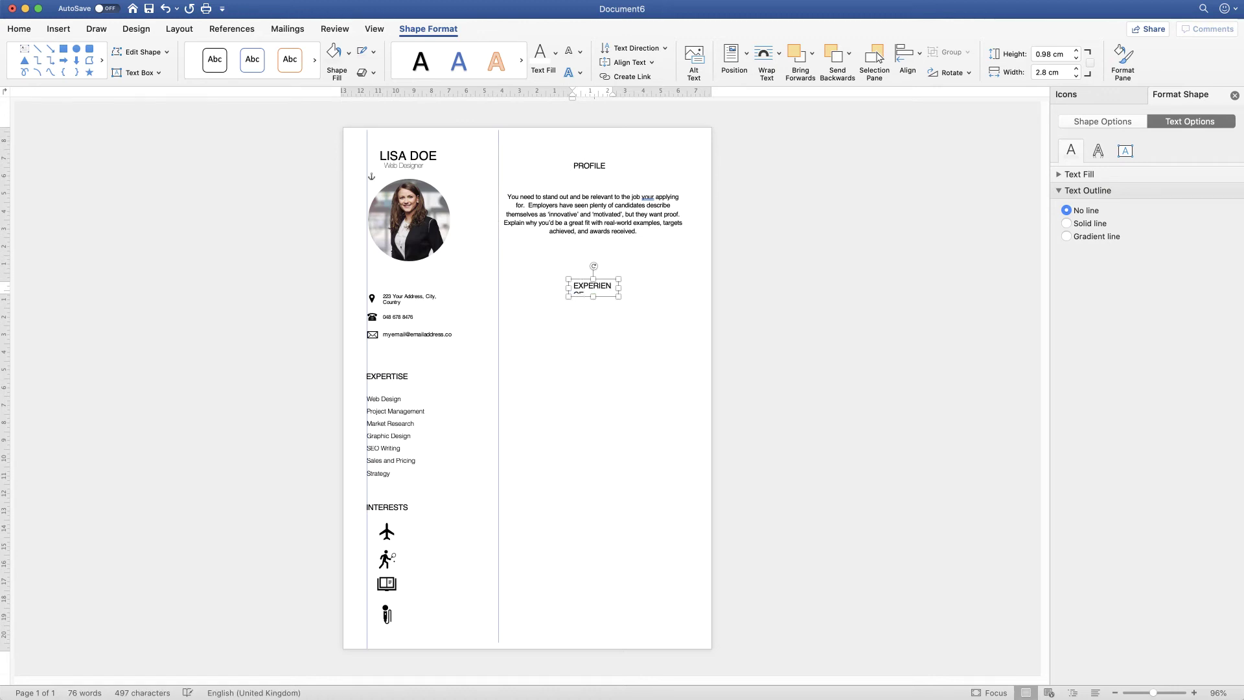
mouse_move(619, 287)
left_mouse_down()
mouse_move(639, 285)
mouse_move(626, 285)
left_mouse_up()
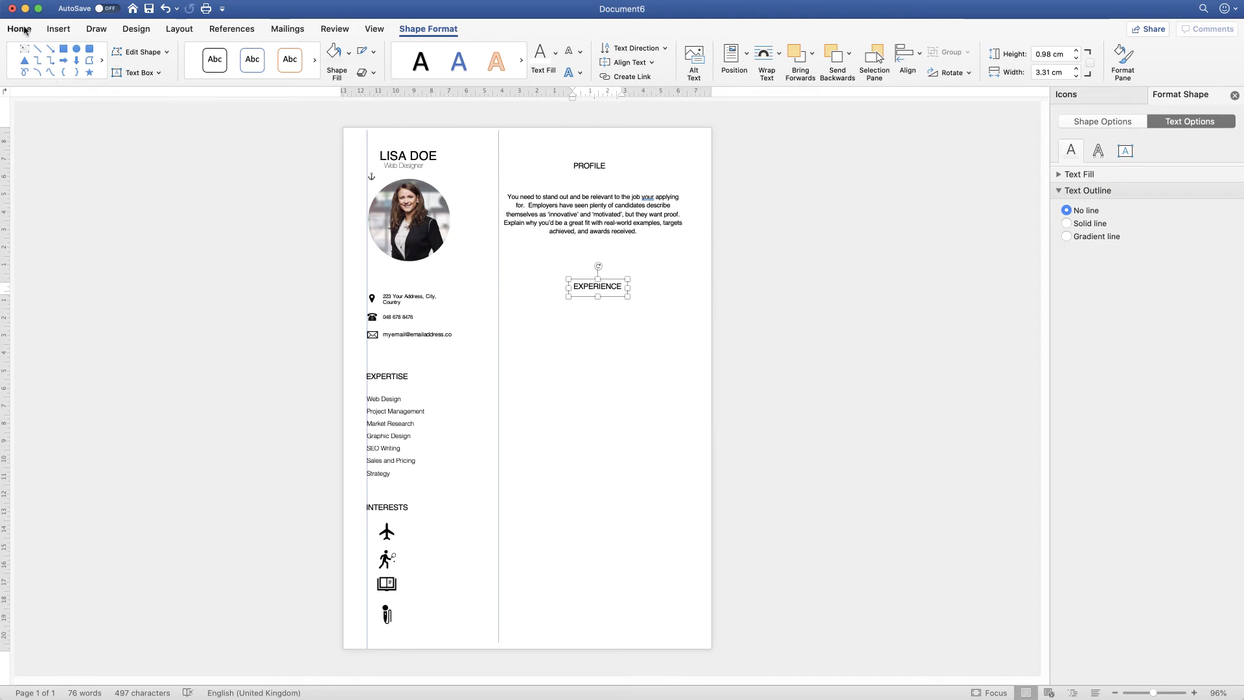
Centre the text within both the EXPERIENCE and PROFILE heading boxes
left_click(20, 28)
left_click(301, 72)
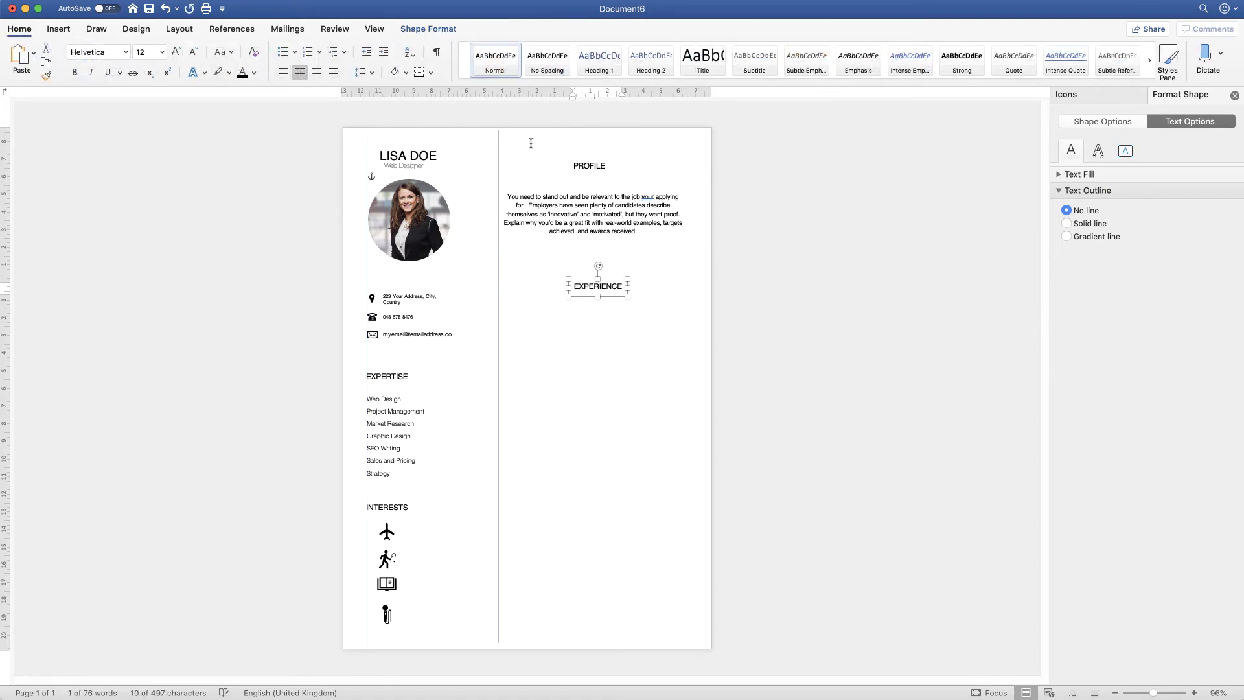
left_click(587, 166)
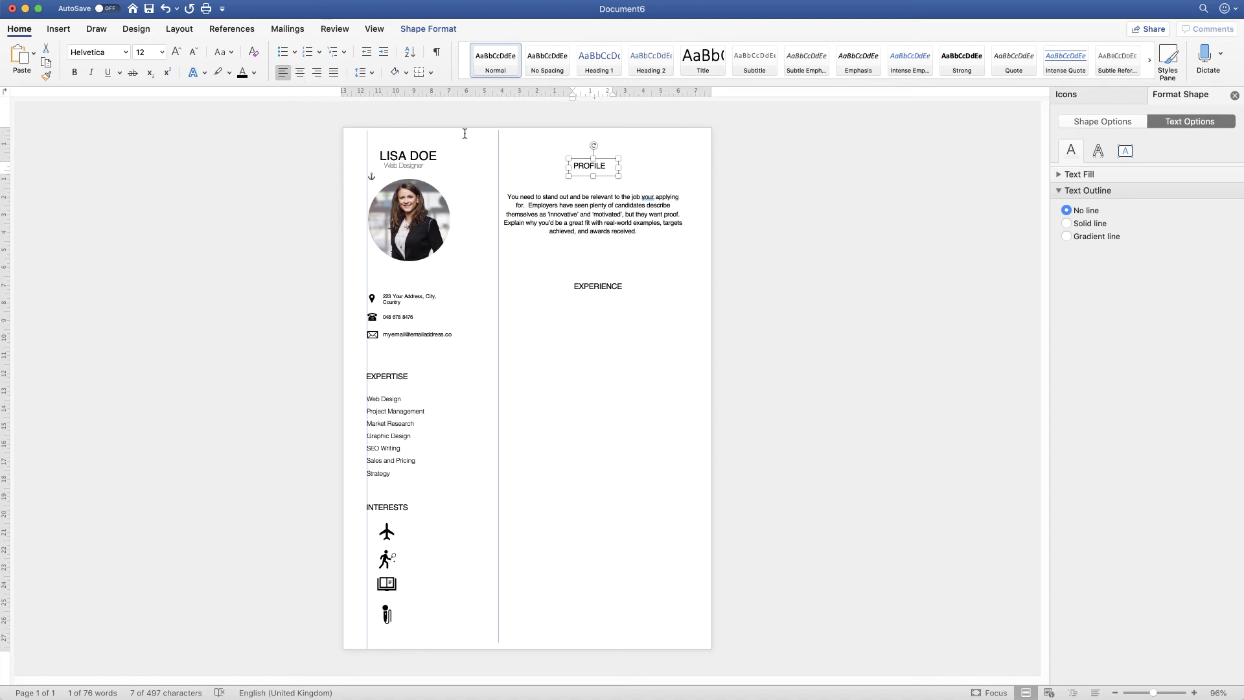
left_click(300, 73)
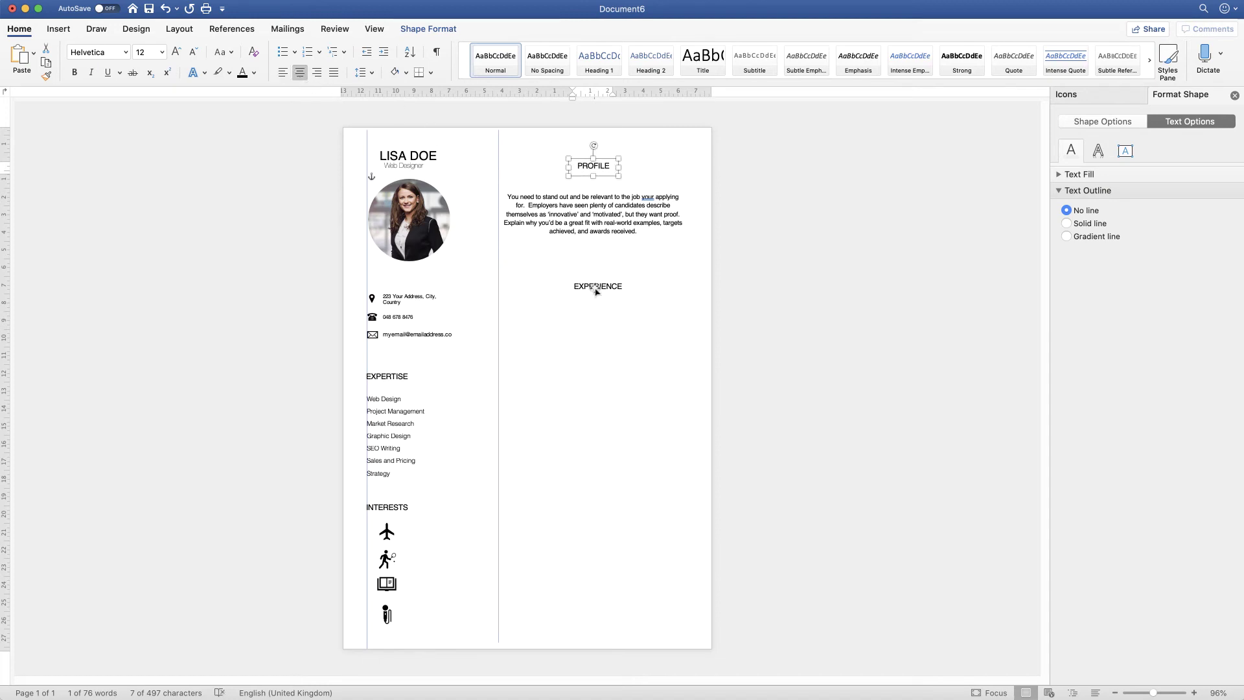
left_click(594, 286)
left_click(594, 323)
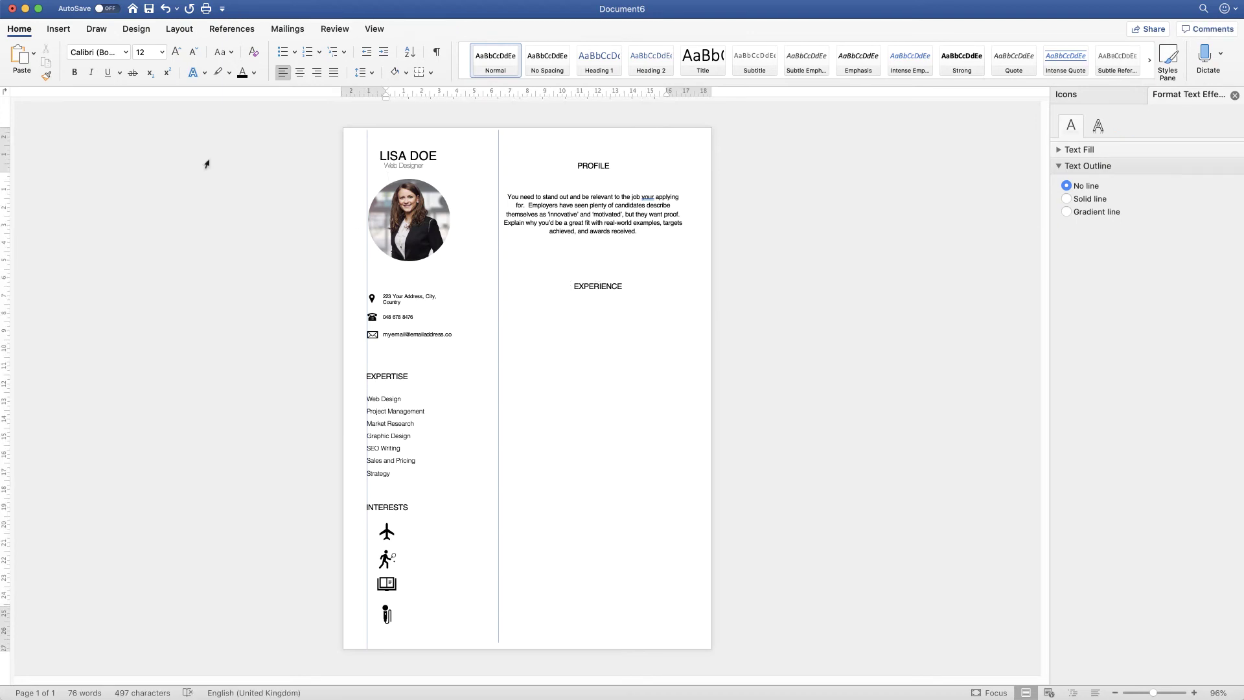
Draw a small text box under EXPERIENCE, paste the dates 2010-09 – 2013-05, and shorten it
left_click(58, 29)
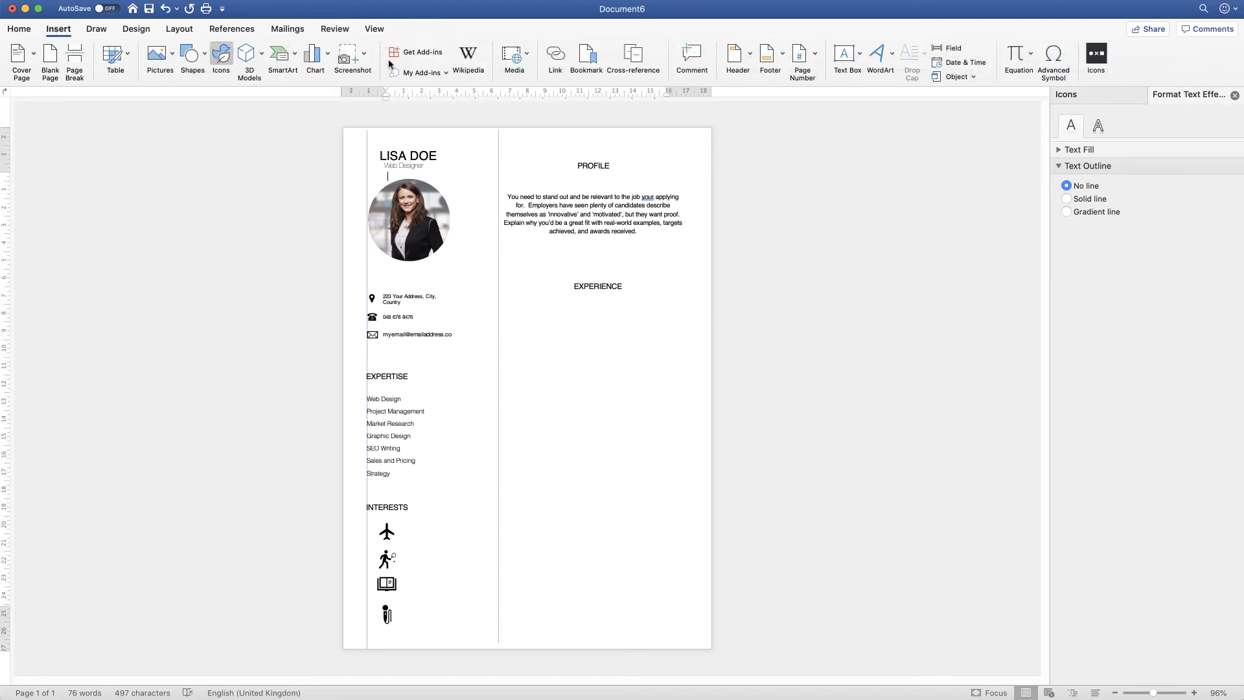
left_click(860, 56)
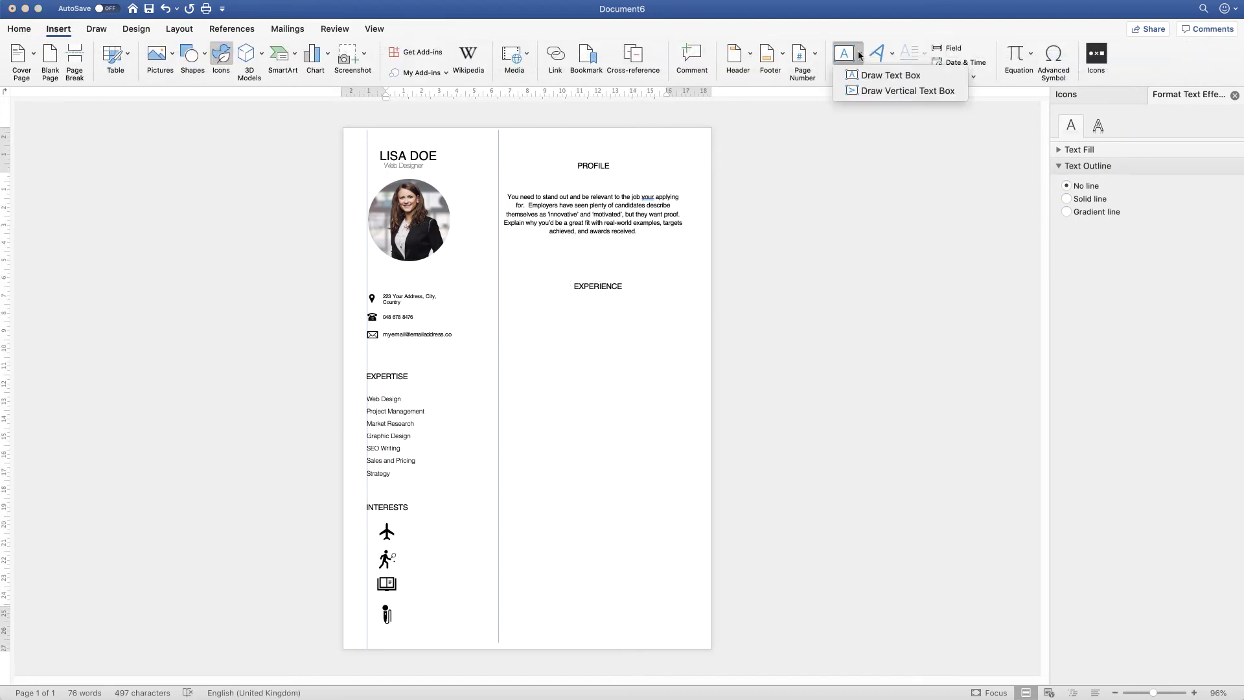
left_click(889, 76)
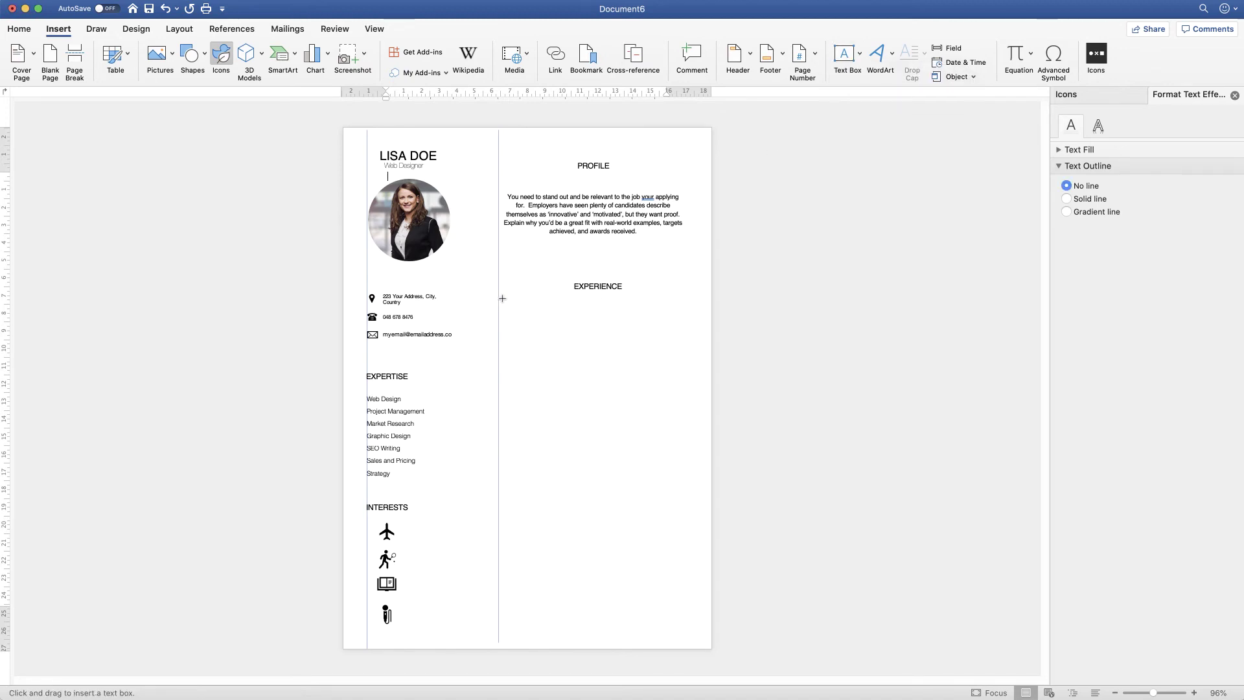
left_click_drag(502, 298, 505, 316)
left_click_drag(532, 329, 558, 332)
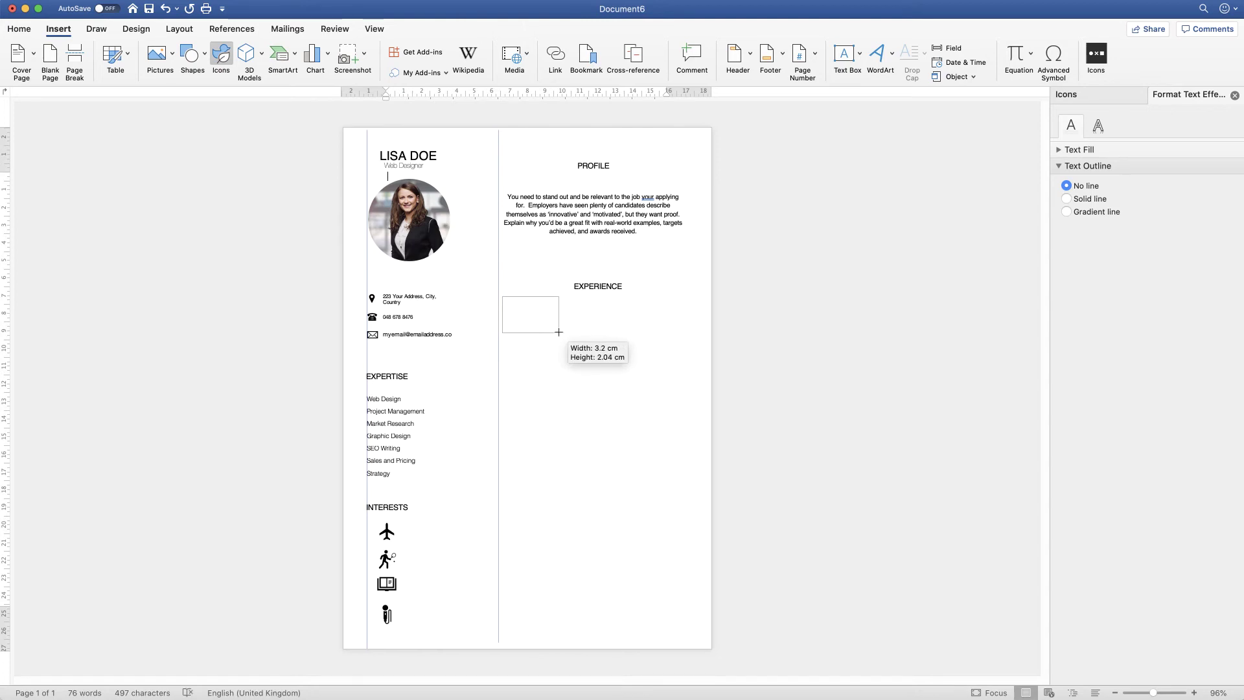
left_click_drag(558, 333, 557, 332)
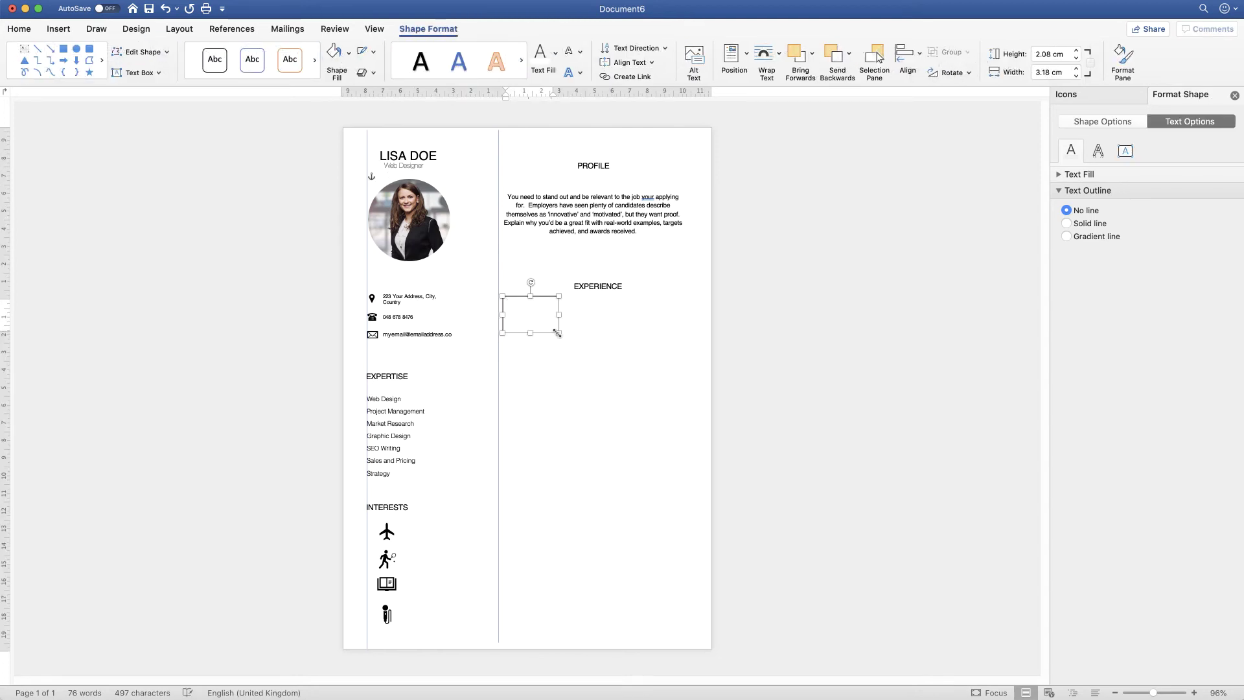
type("2010-09 – 2013-05")
left_click_drag(530, 334, 548, 308)
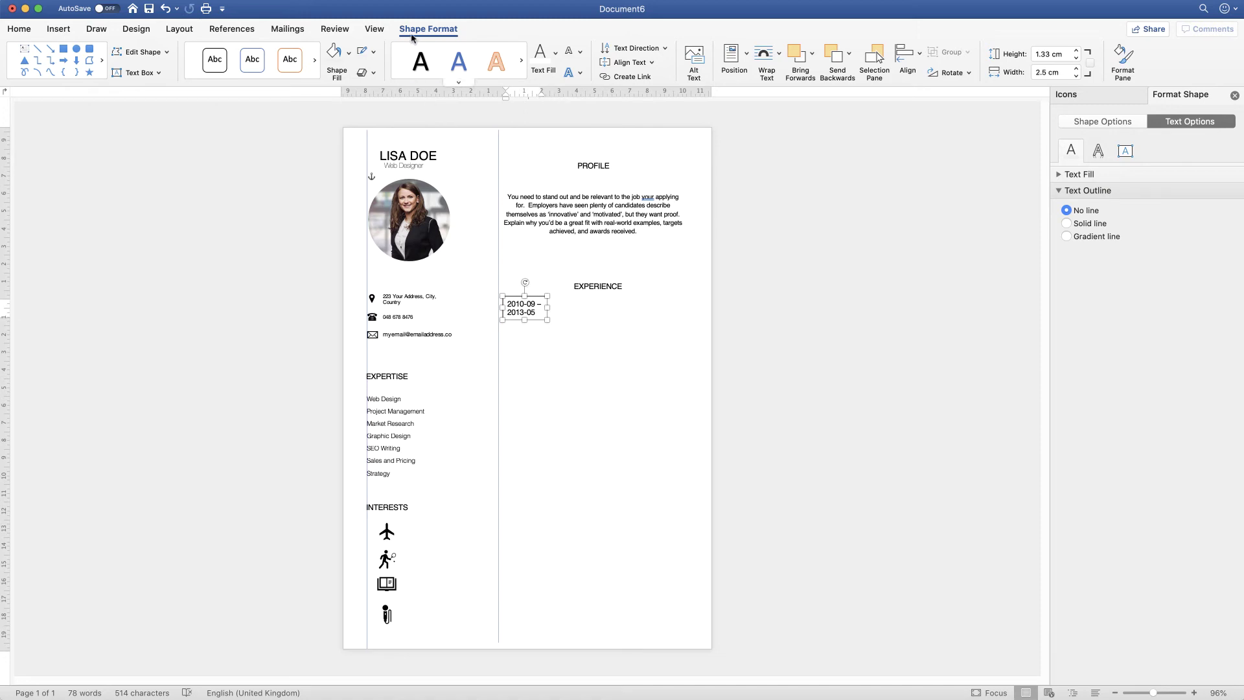
Remove the date box's outline and fill
left_click(374, 57)
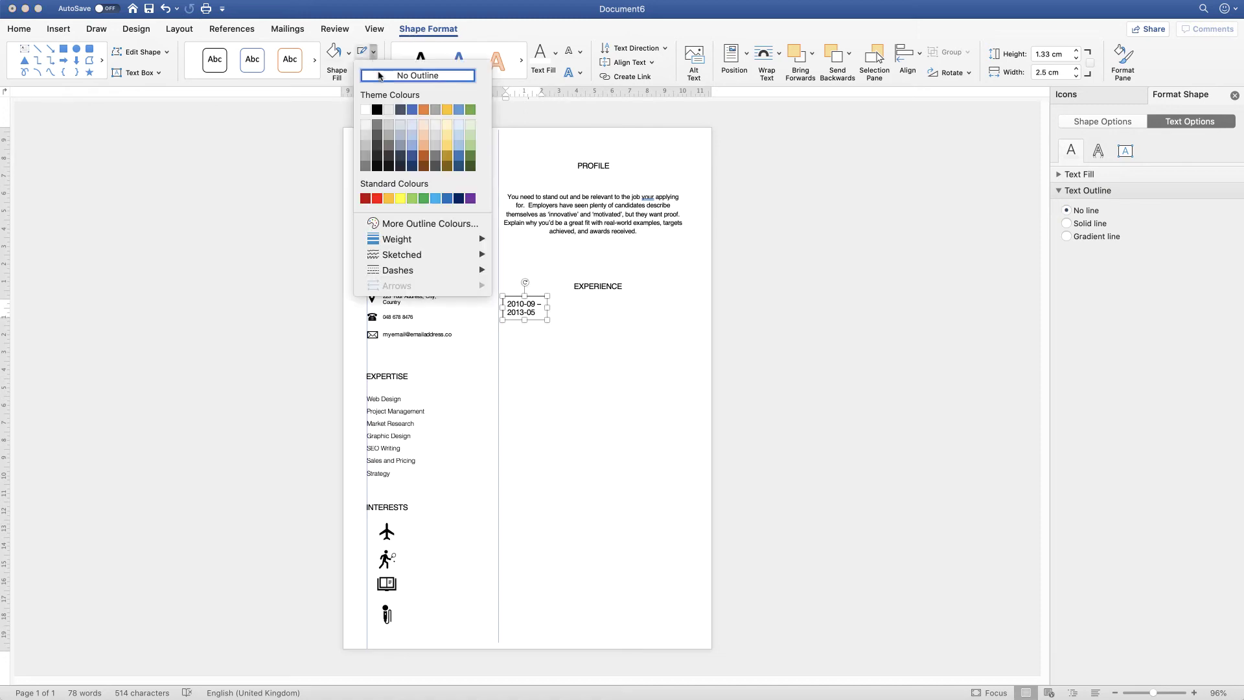
left_click(376, 74)
left_click(349, 52)
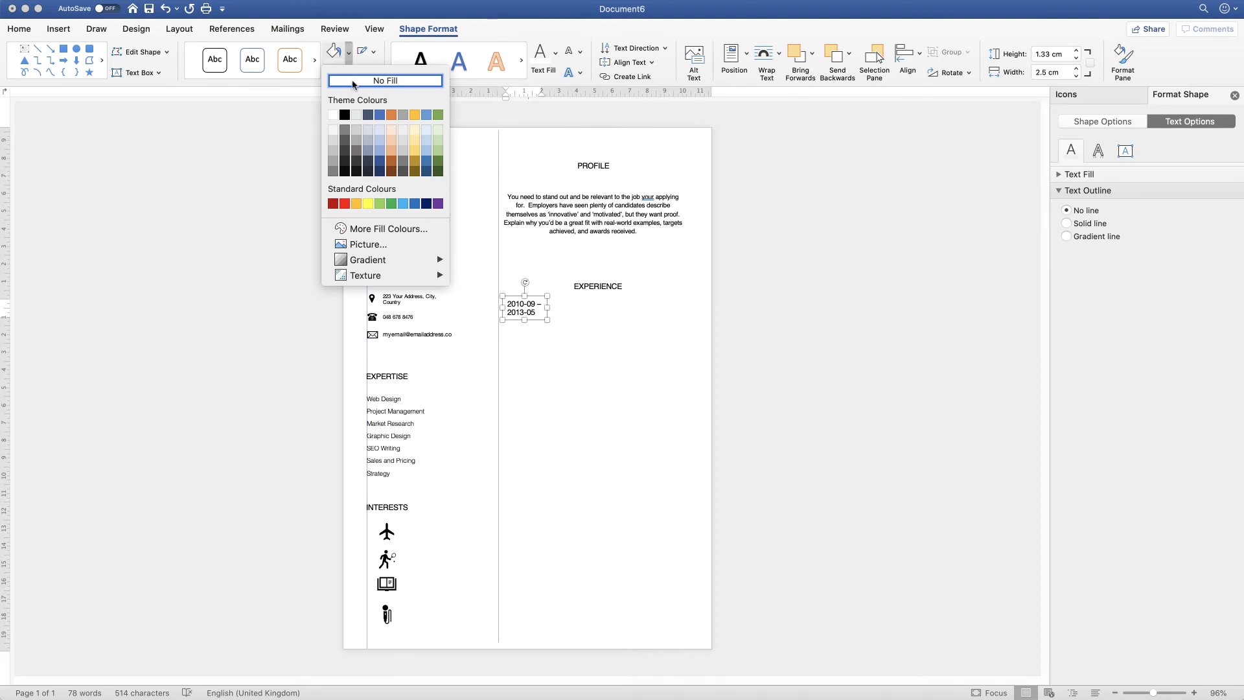
left_click(353, 81)
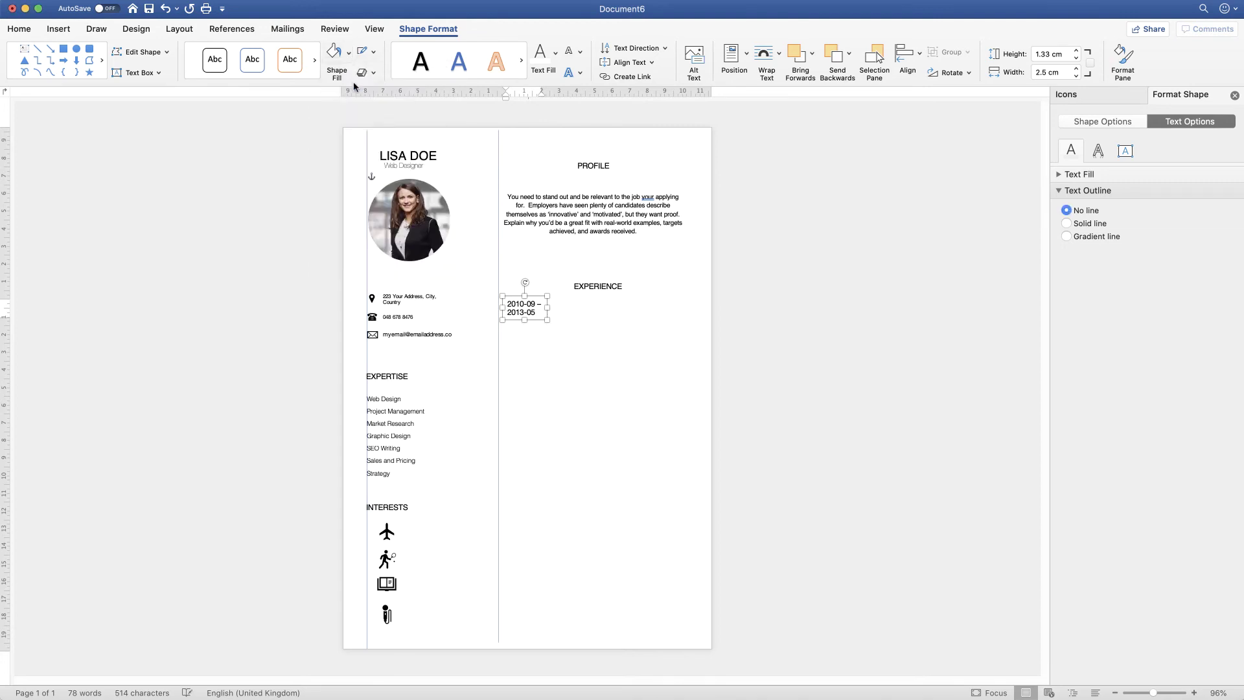
left_click(529, 339)
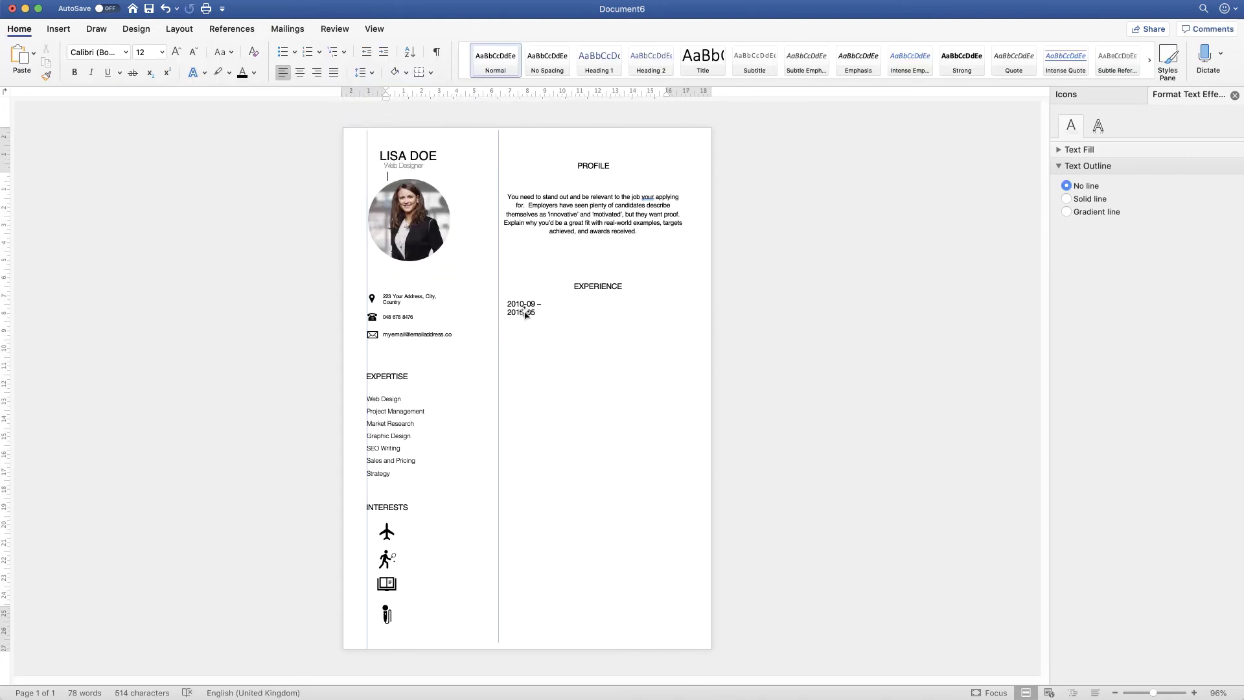
left_click(59, 29)
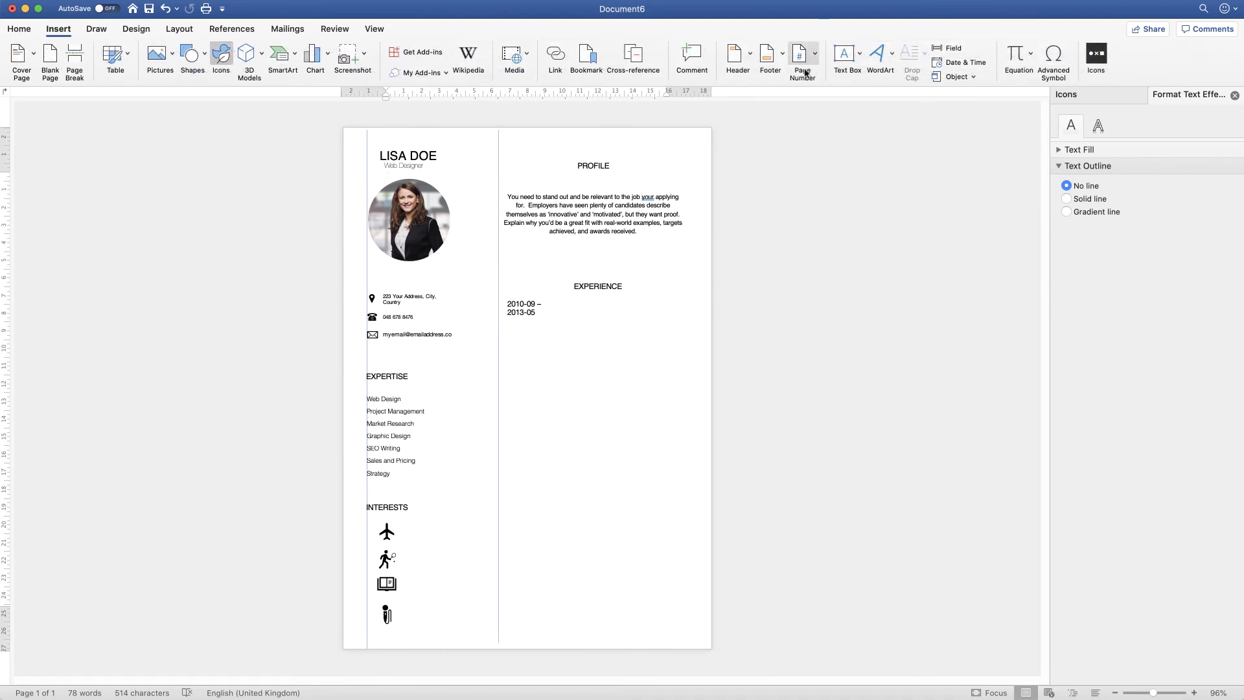
Draw a large text box beside the dates and paste the job title and responsibilities
left_click(859, 54)
left_click(855, 75)
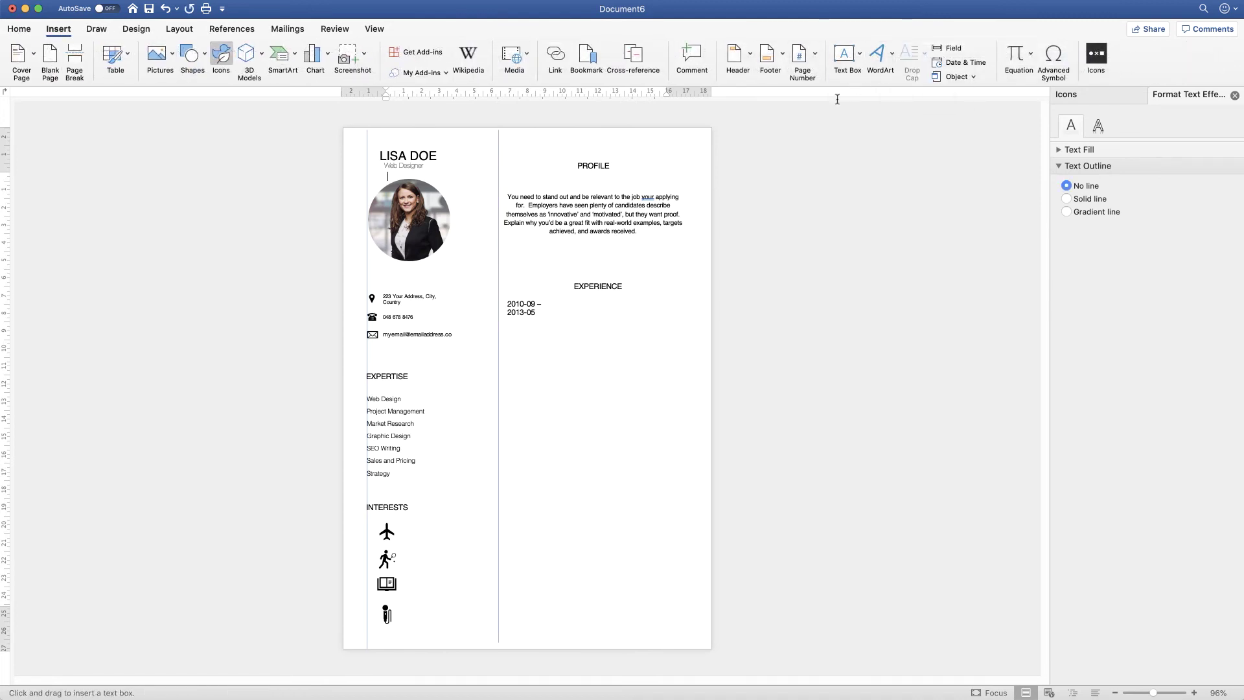
left_click_drag(556, 302, 684, 382)
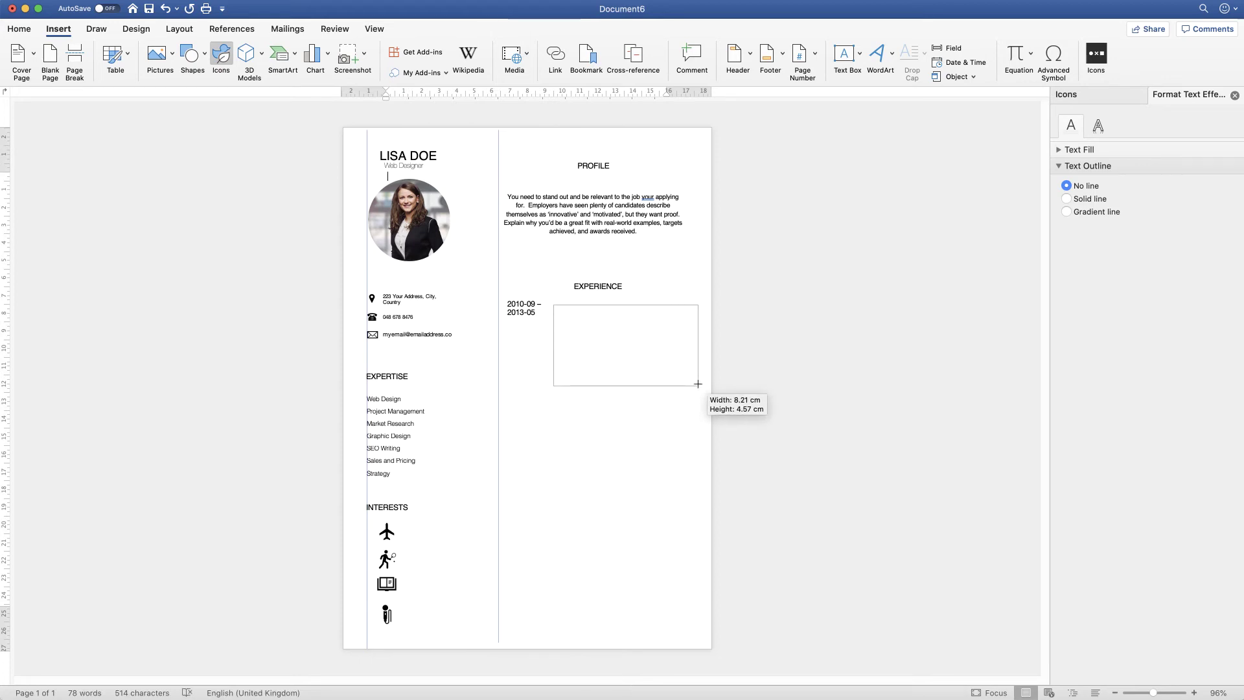
left_click_drag(684, 382, 698, 385)
key("super+v")
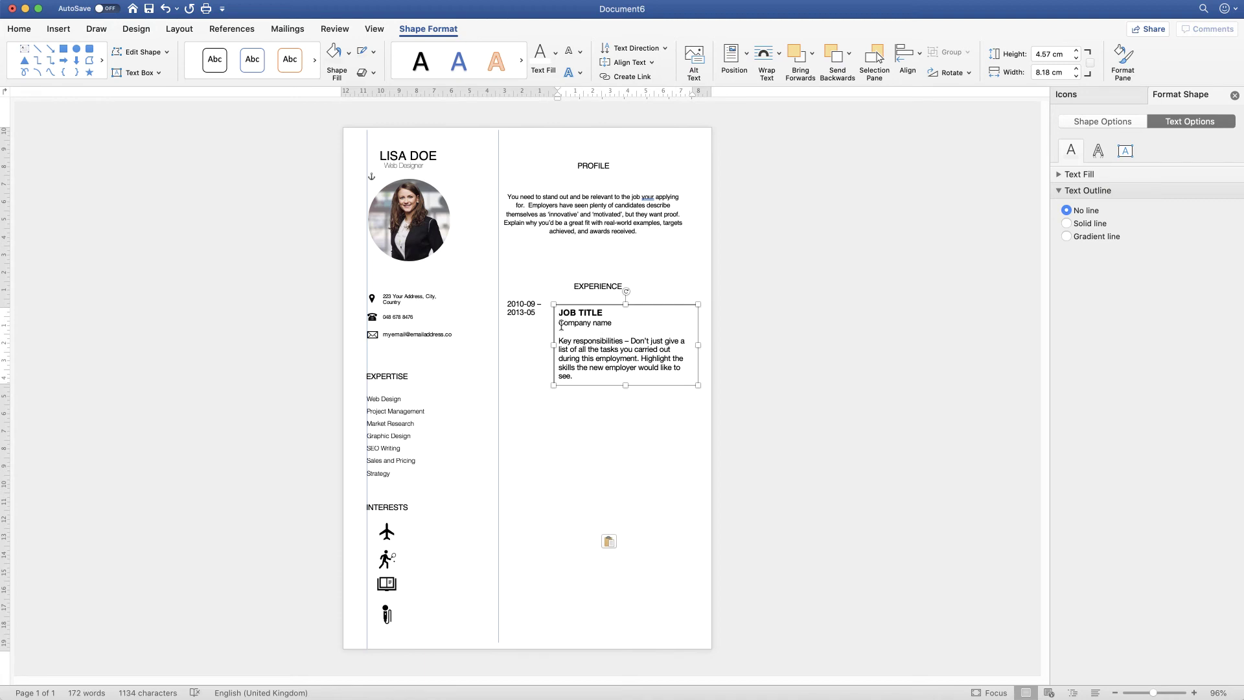
Set the job text to 10 pt and enlarge the job box to show more text
left_click_drag(559, 323, 619, 407)
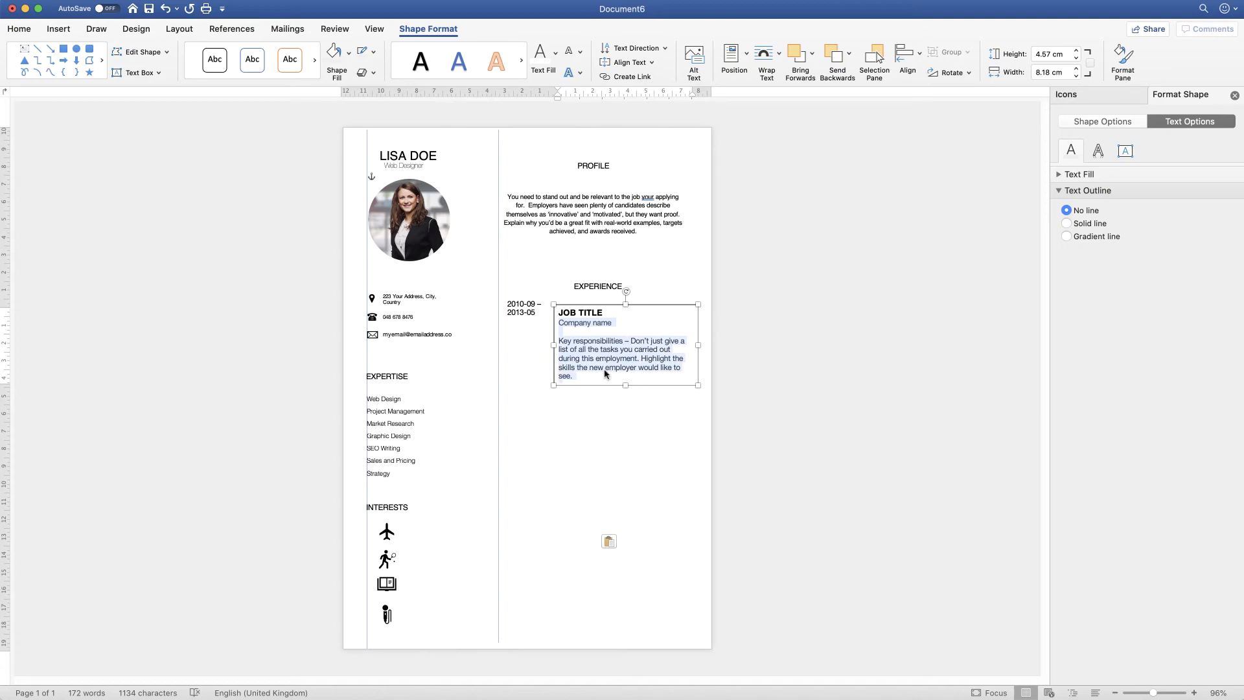
key("super+a")
left_click(14, 30)
left_click(161, 52)
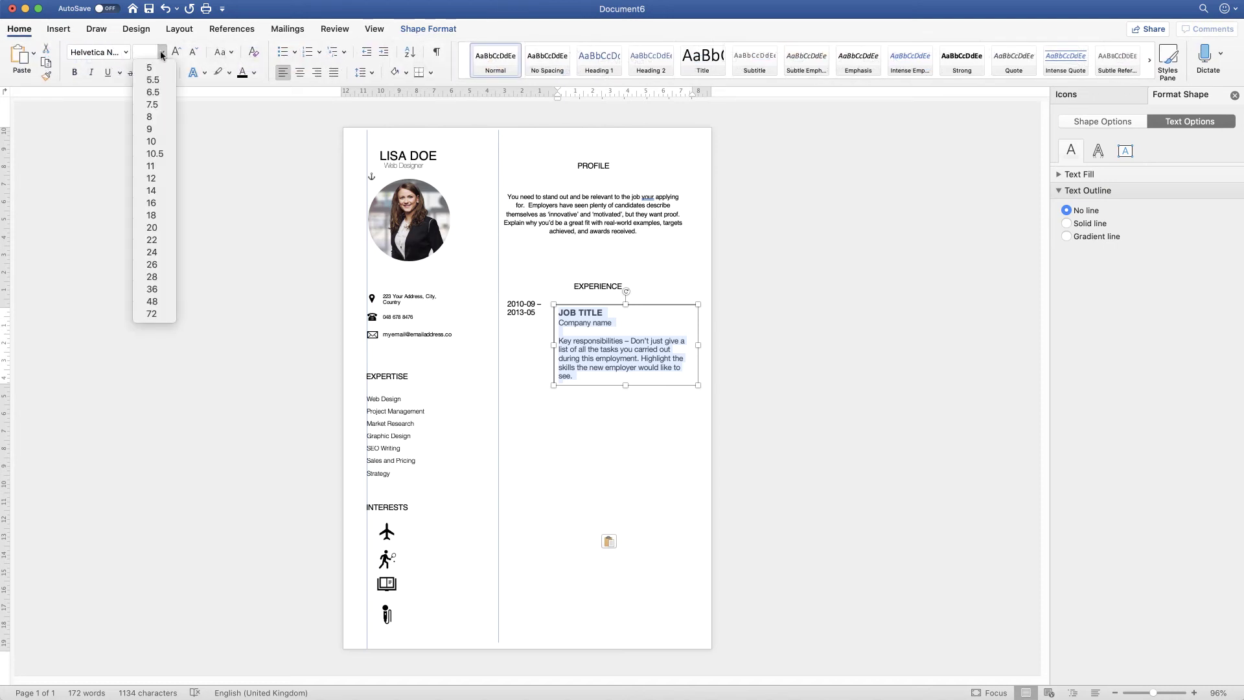
left_click(151, 141)
left_click_drag(602, 307, 598, 300)
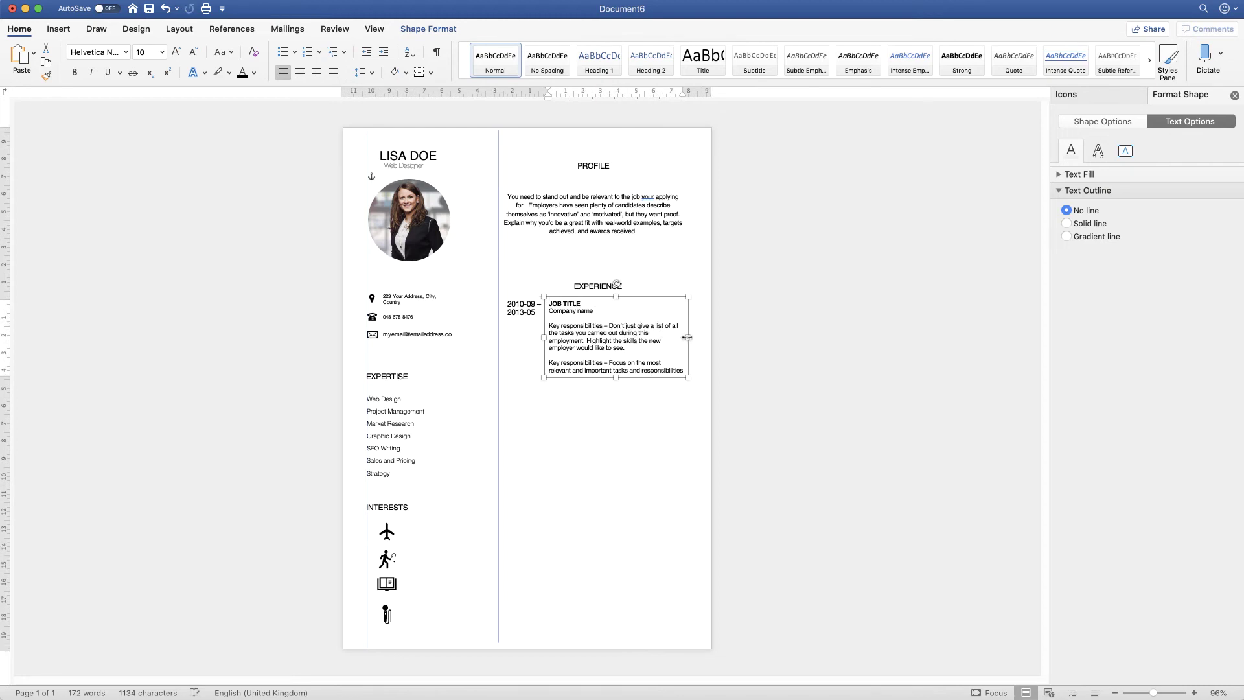
left_click_drag(687, 337, 695, 337)
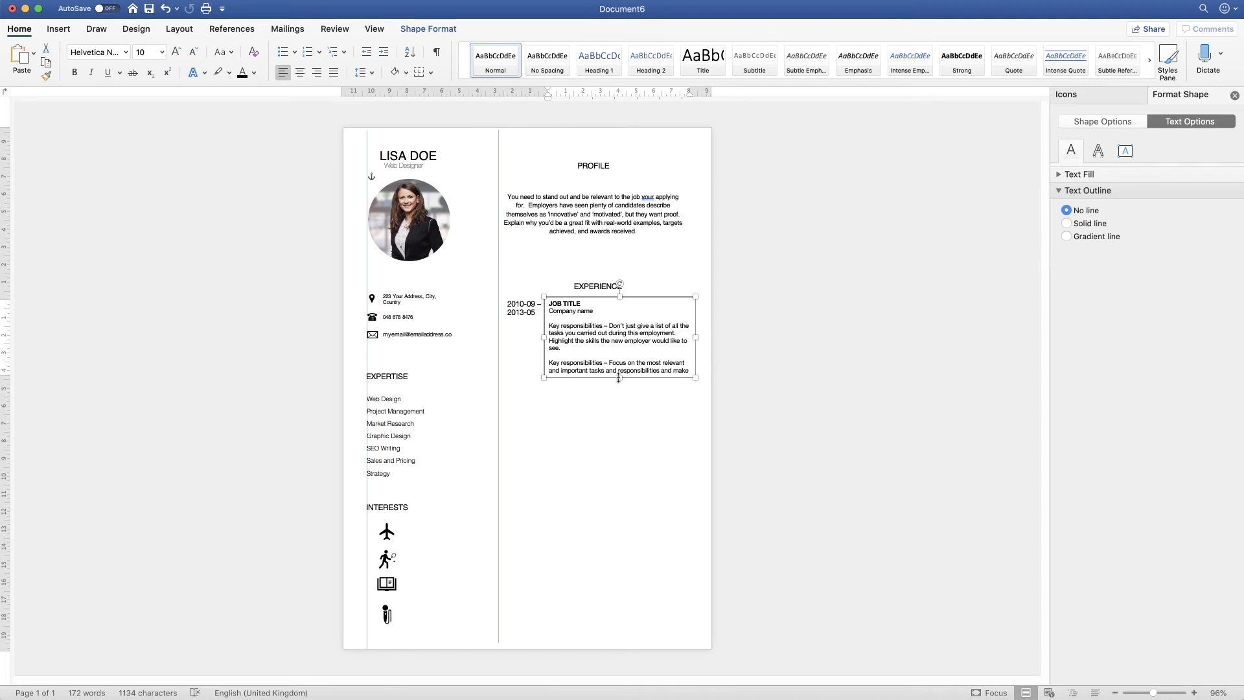
left_click_drag(618, 377, 617, 462)
left_click_drag(543, 380, 511, 380)
Delete the last responsibilities paragraph, shorten the job box, and narrow it from the left
left_click(561, 434)
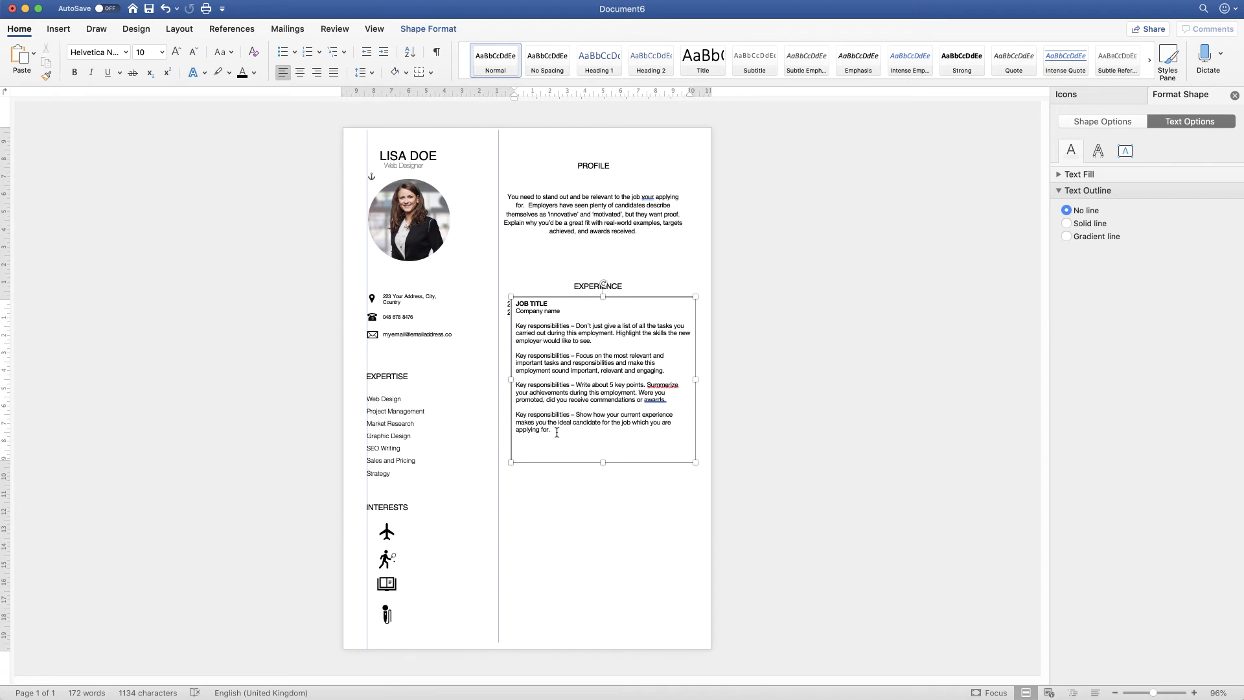
left_click_drag(556, 432, 516, 415)
key("BackSpace")
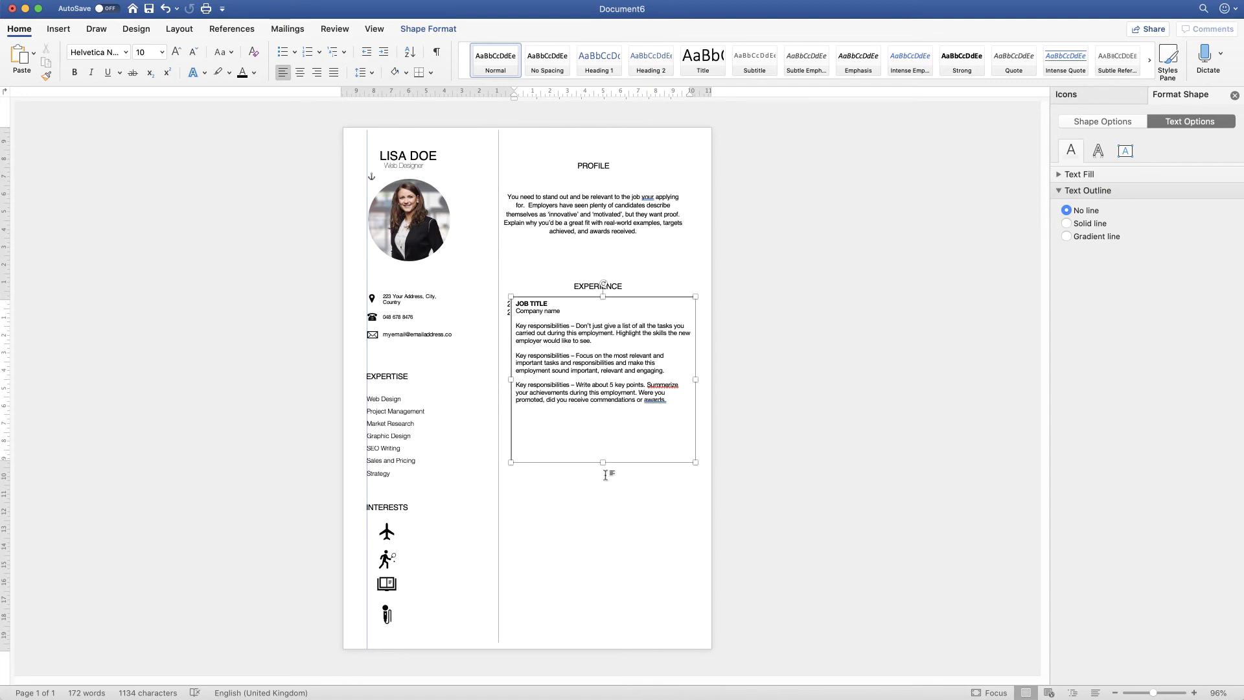
left_click_drag(602, 462, 602, 417)
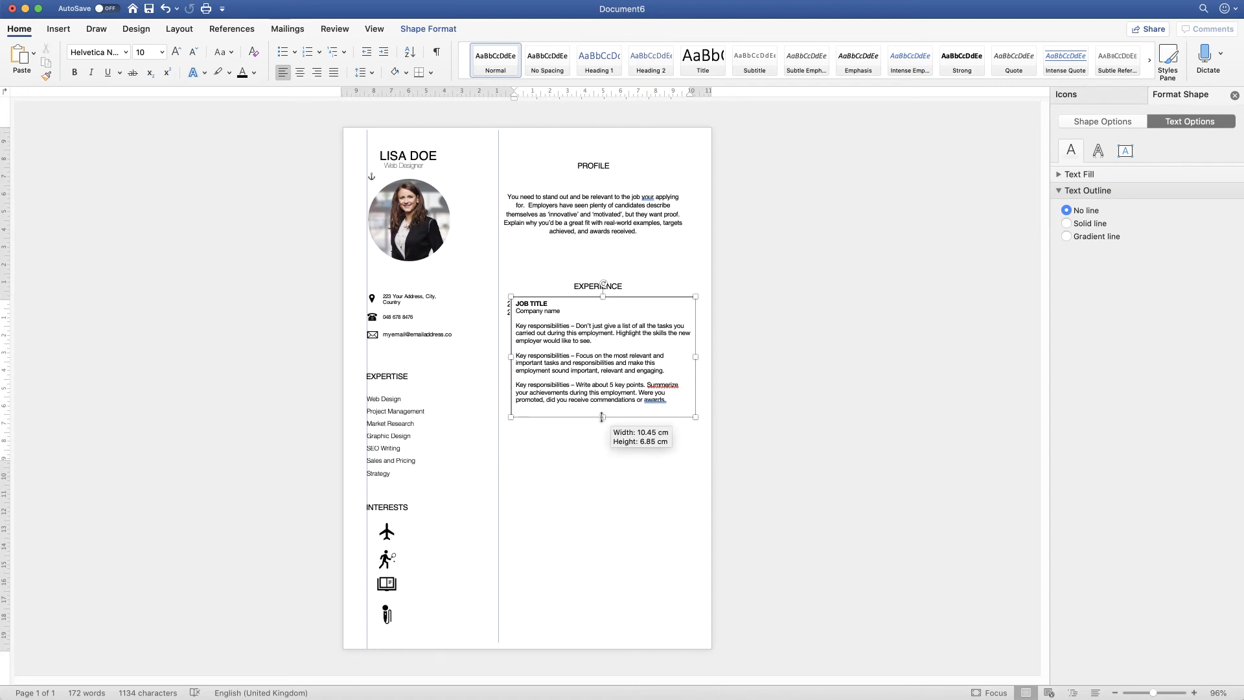
left_click_drag(511, 357, 545, 356)
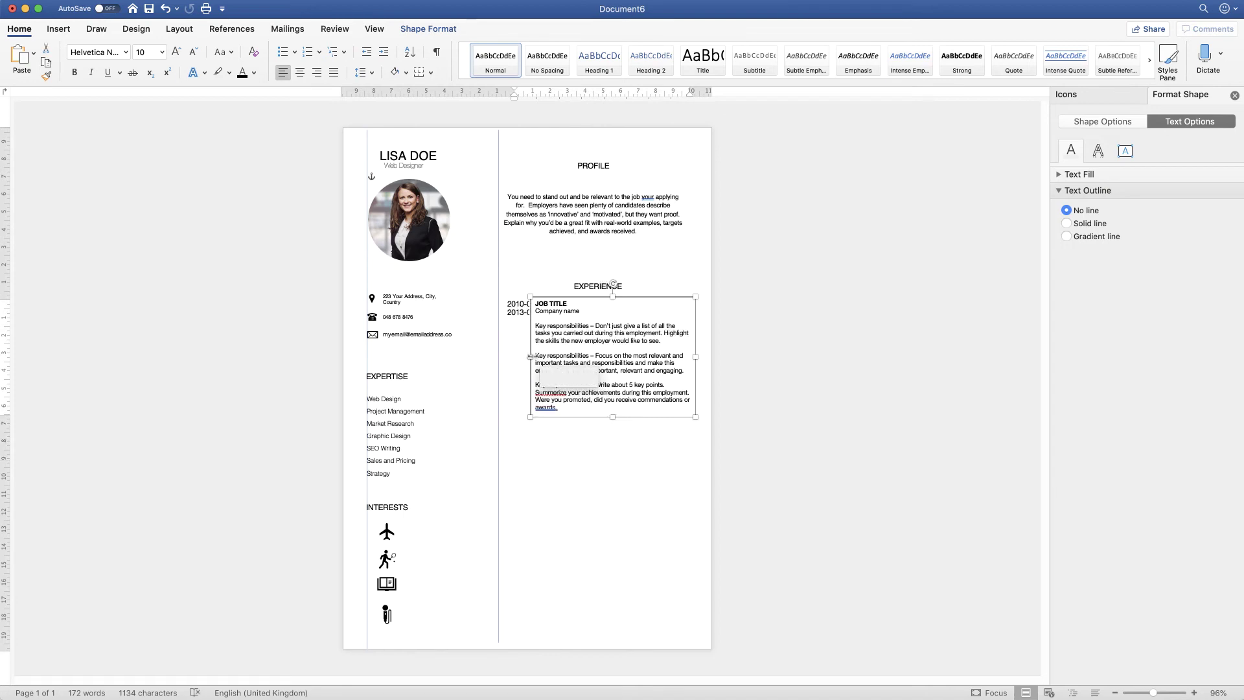
Make the date text 9 pt and narrow its box to fit
left_click(527, 311)
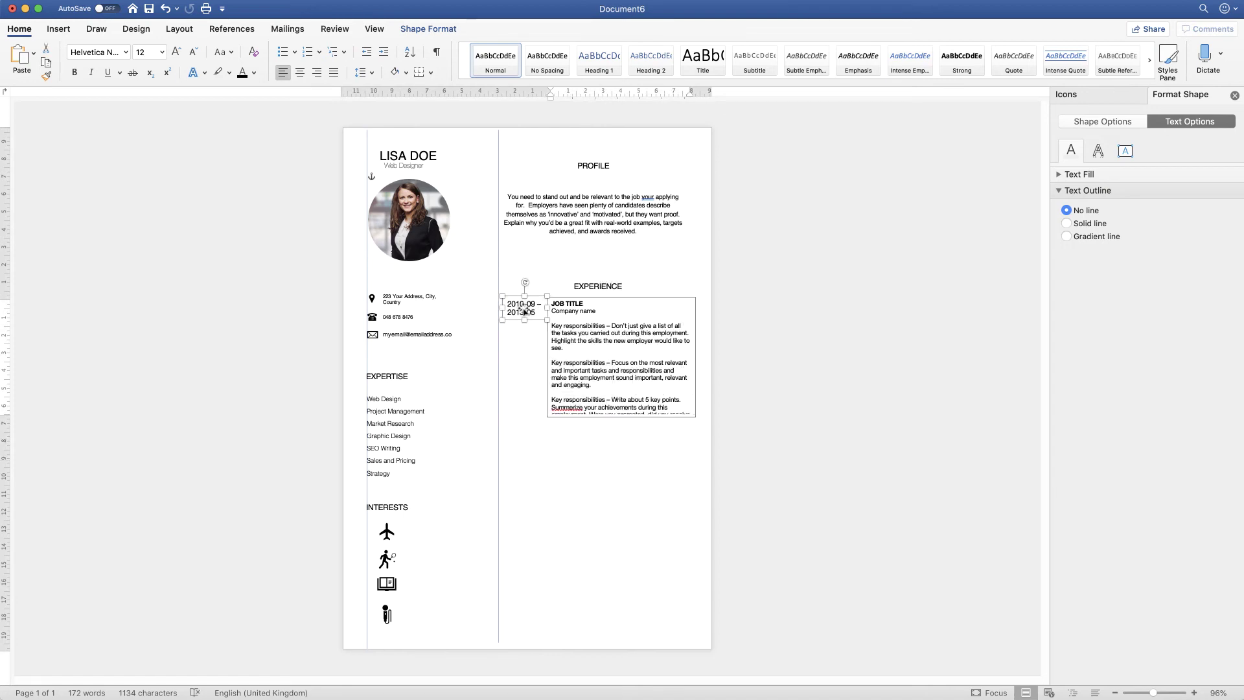
left_click(537, 312)
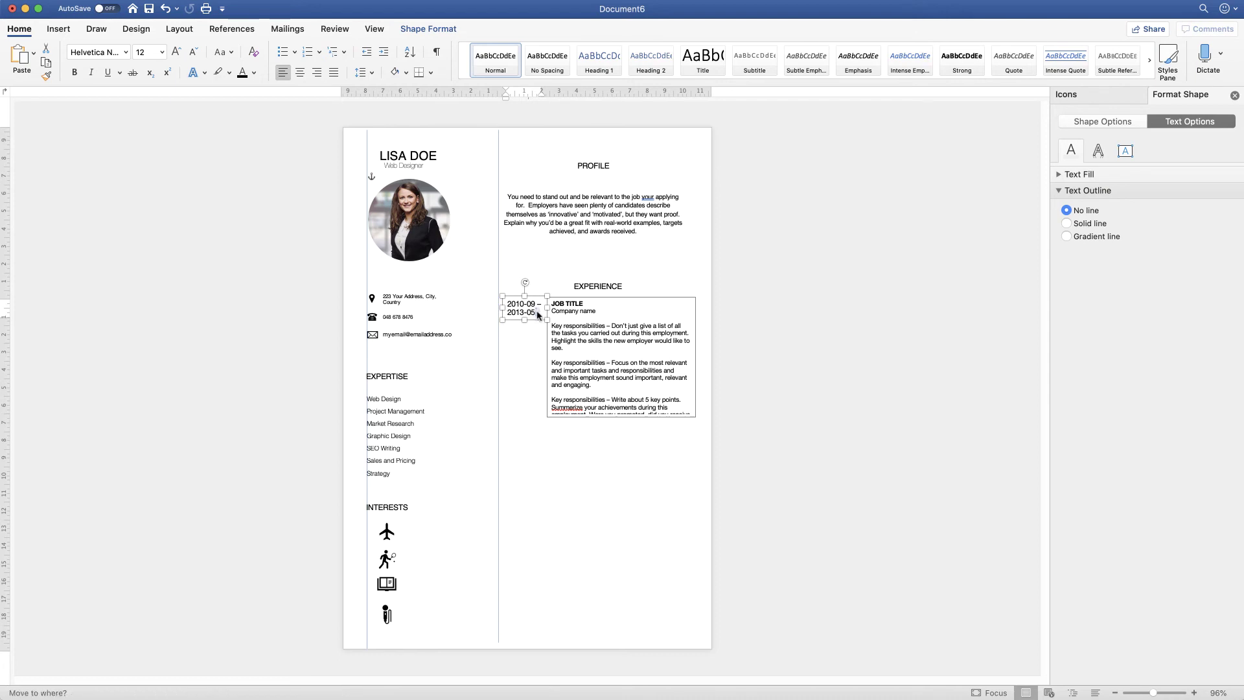
triple_click(531, 311)
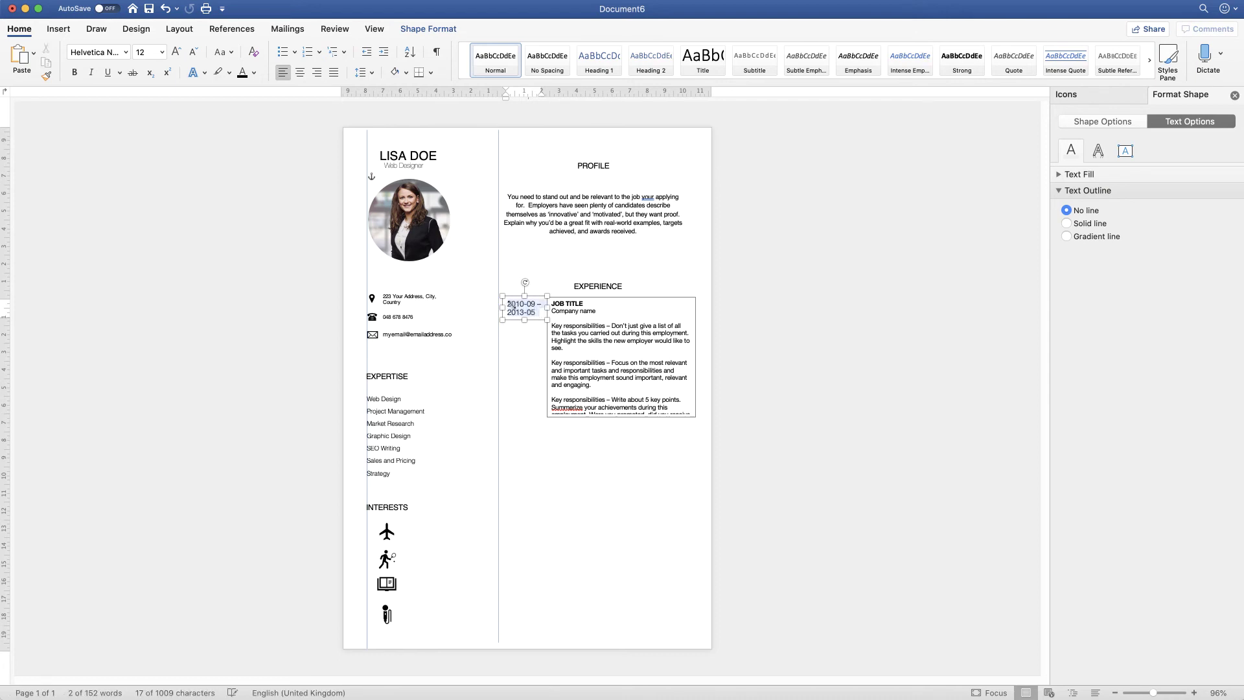
left_click(161, 52)
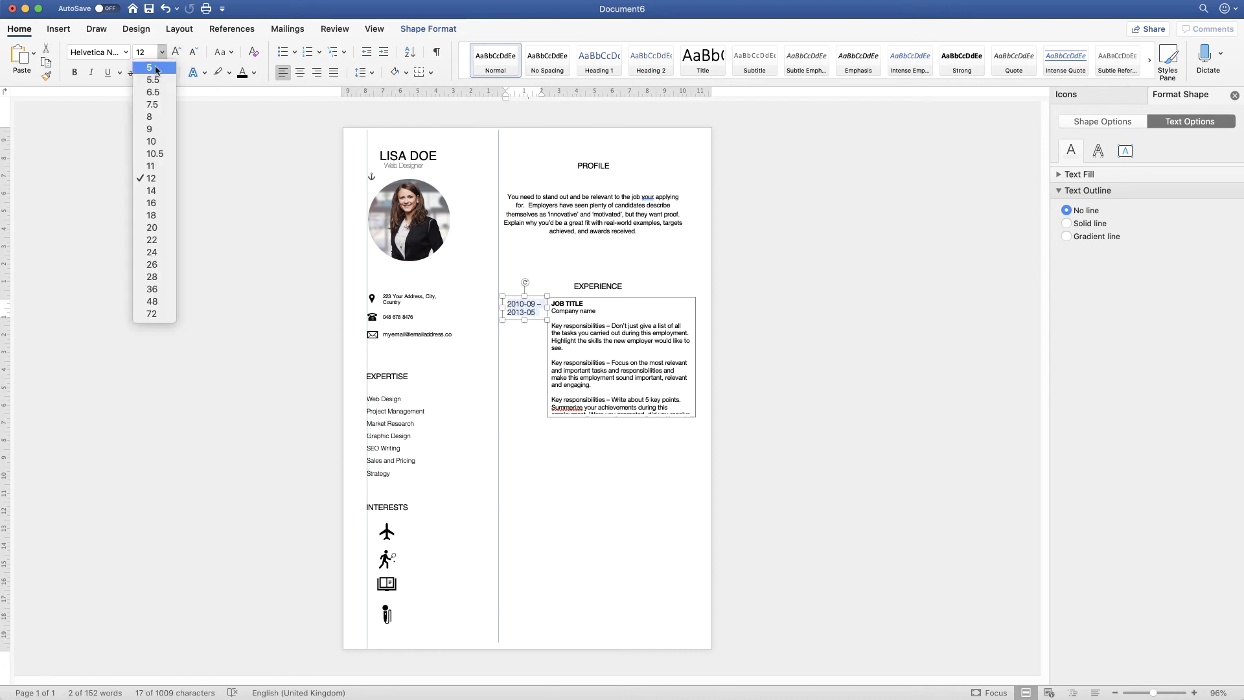
left_click(159, 129)
left_click_drag(546, 318, 541, 316)
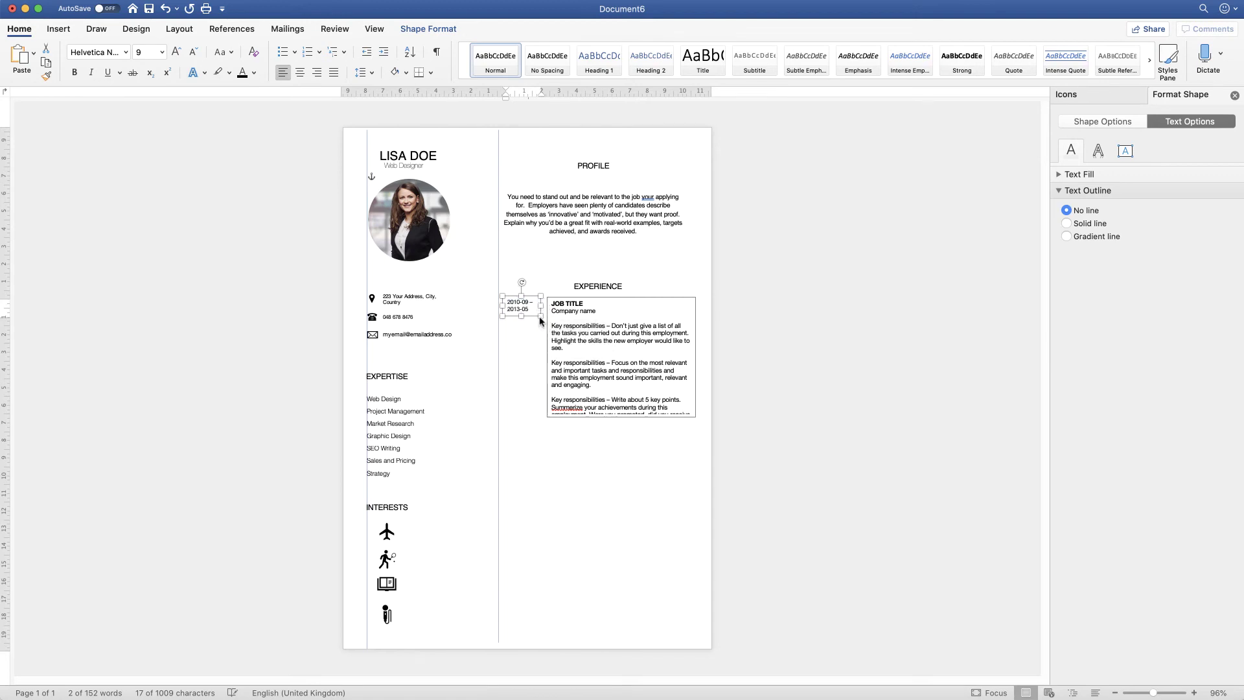
Remove the job description box's outline and select its text for a font change
left_click(576, 387)
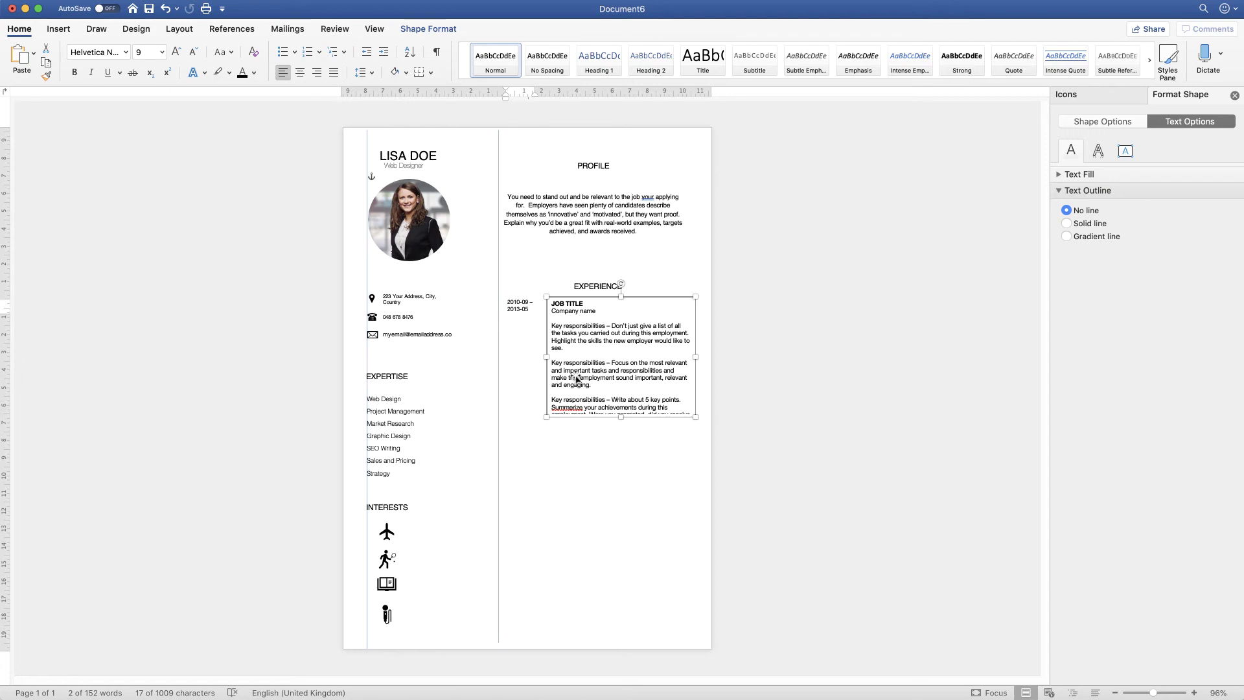
left_click(434, 30)
left_click(374, 53)
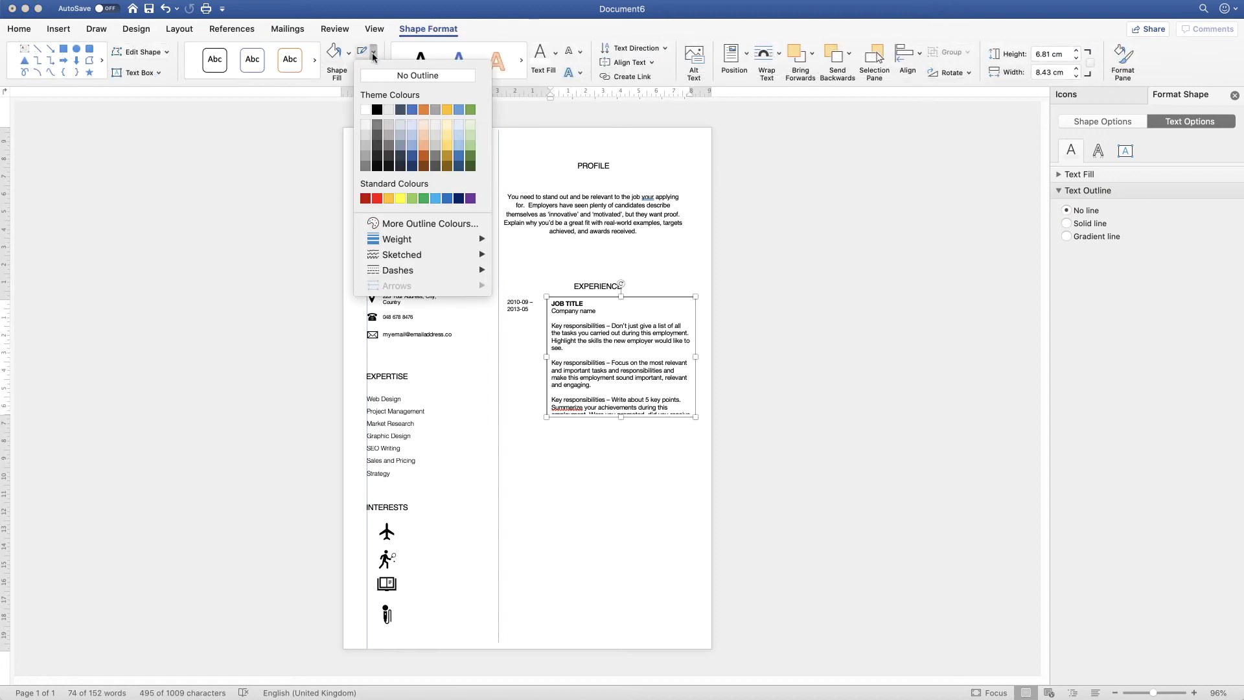
left_click(378, 76)
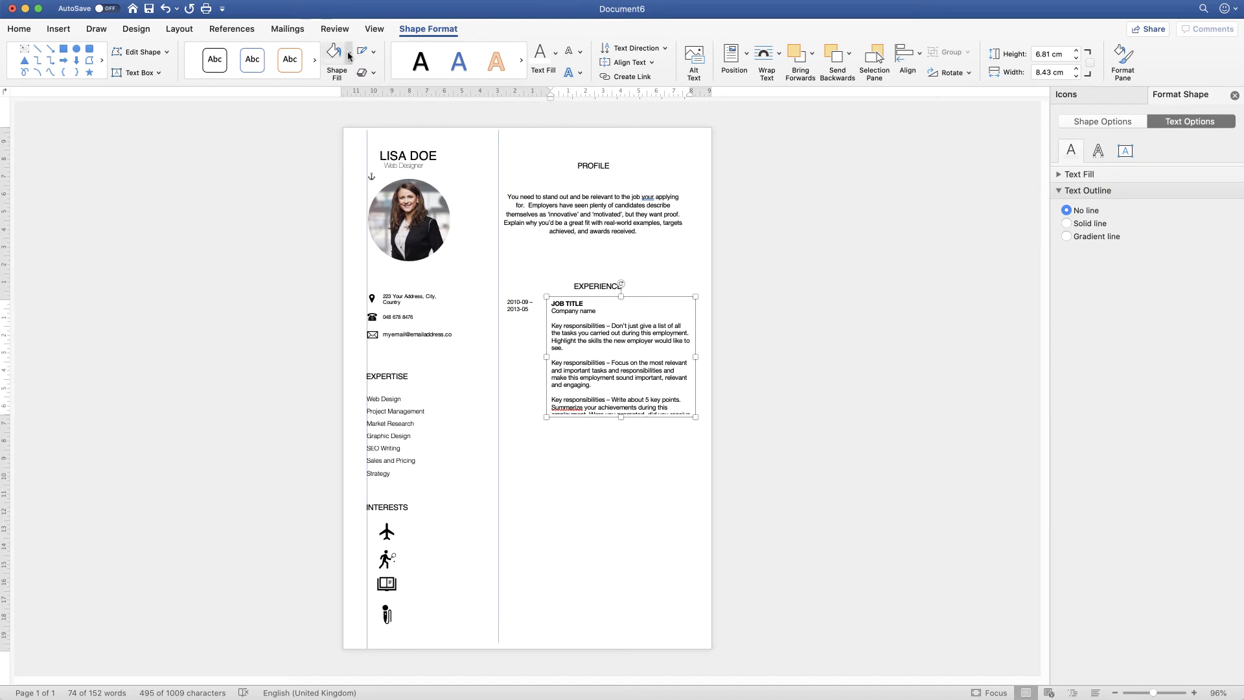
left_click(348, 51)
left_click(354, 85)
left_click(579, 462)
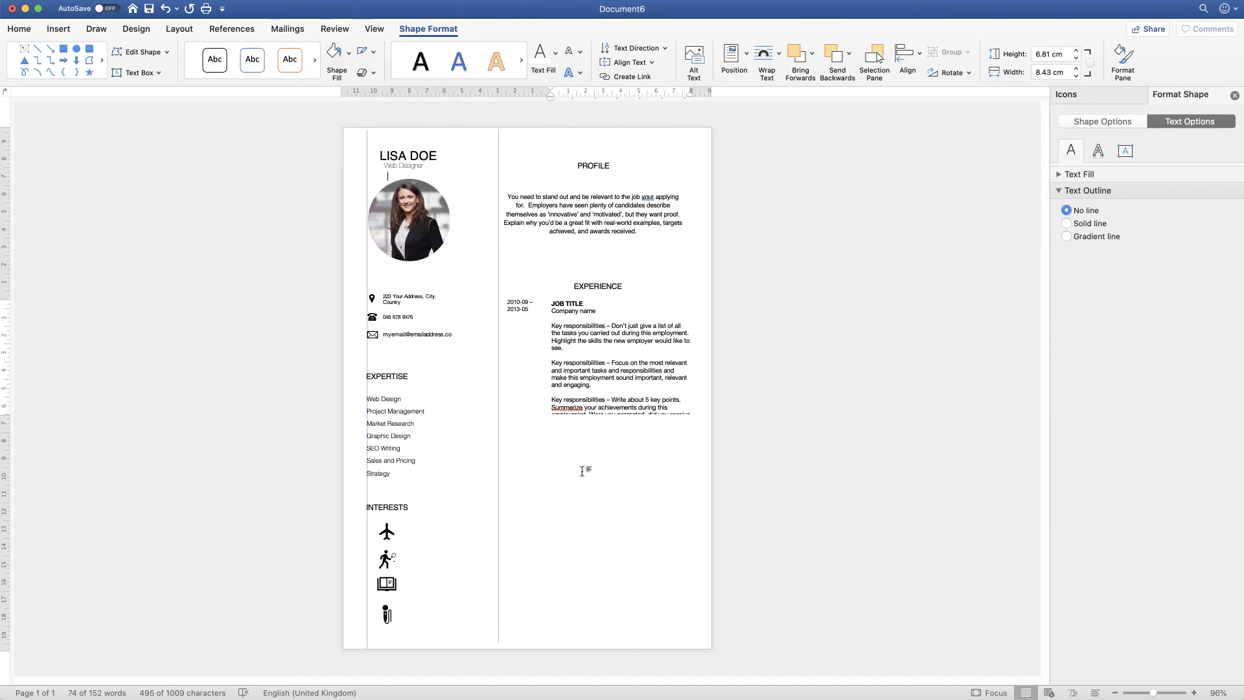
left_click(608, 375)
left_click(125, 52)
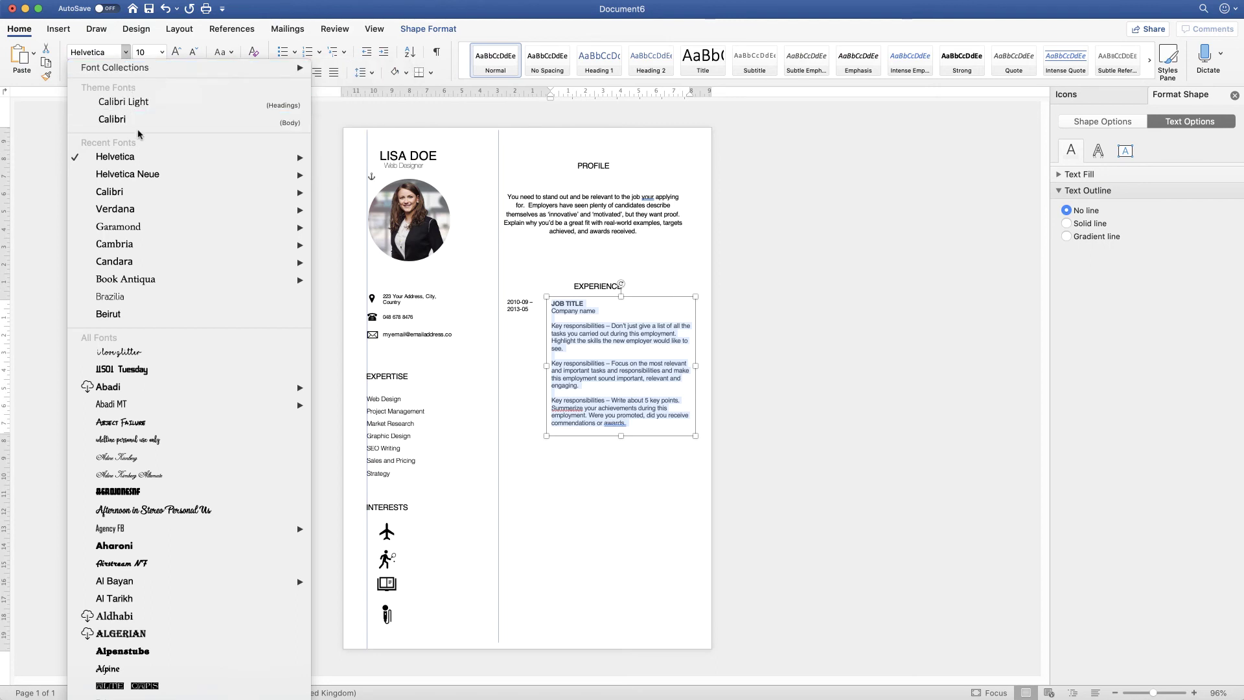
Set the job text in Helvetica Light and move the divider line further left
mouse_move(114, 157)
left_click(343, 179)
left_click(499, 354)
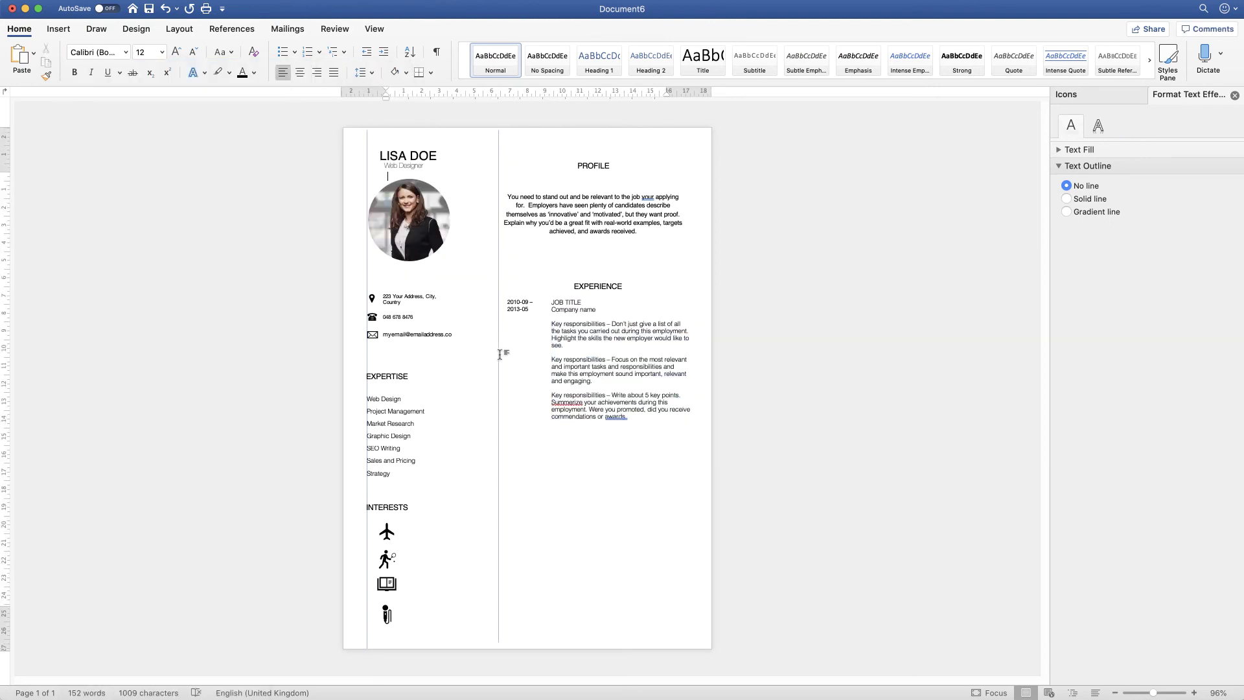
left_click(498, 354)
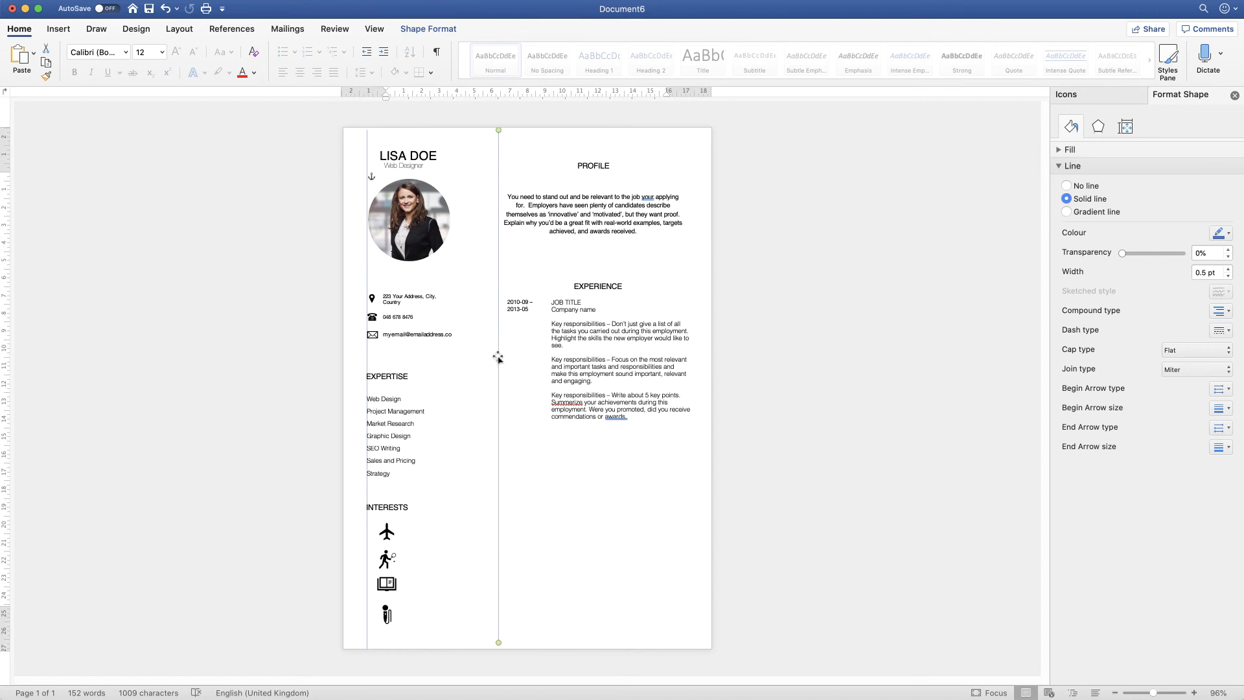
left_click_drag(497, 357, 468, 355)
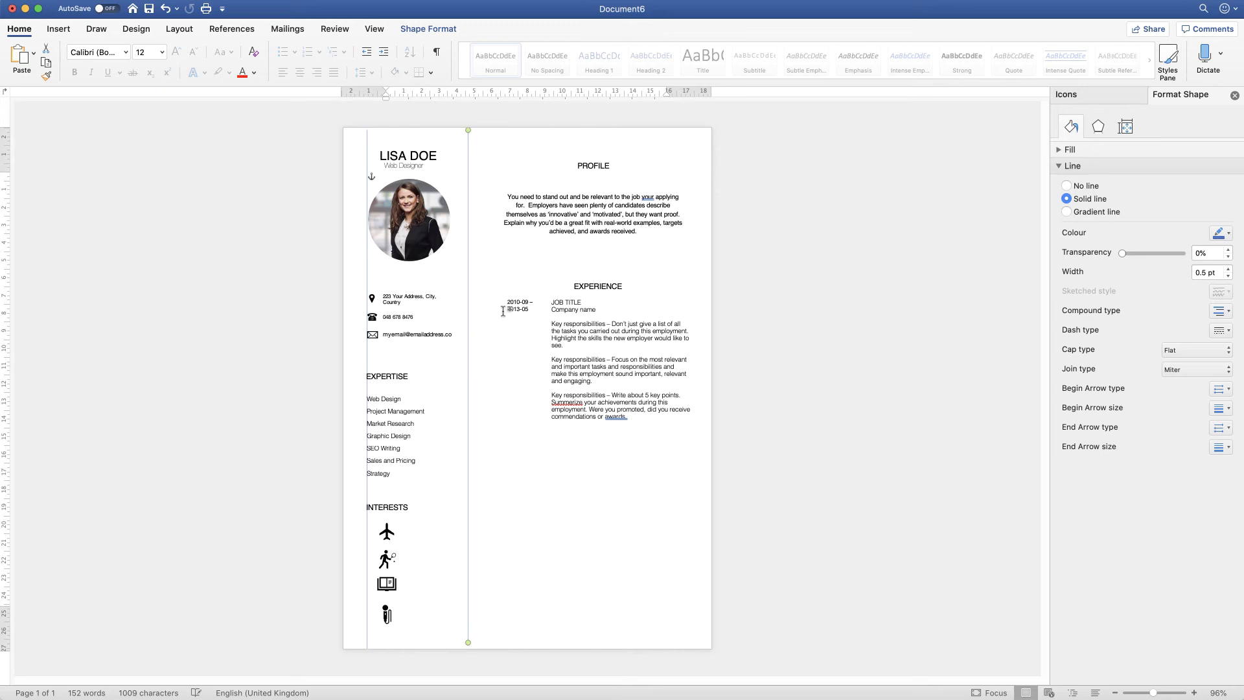
Move the profile paragraph up under PROFILE and widen it on both sides
left_click(591, 214)
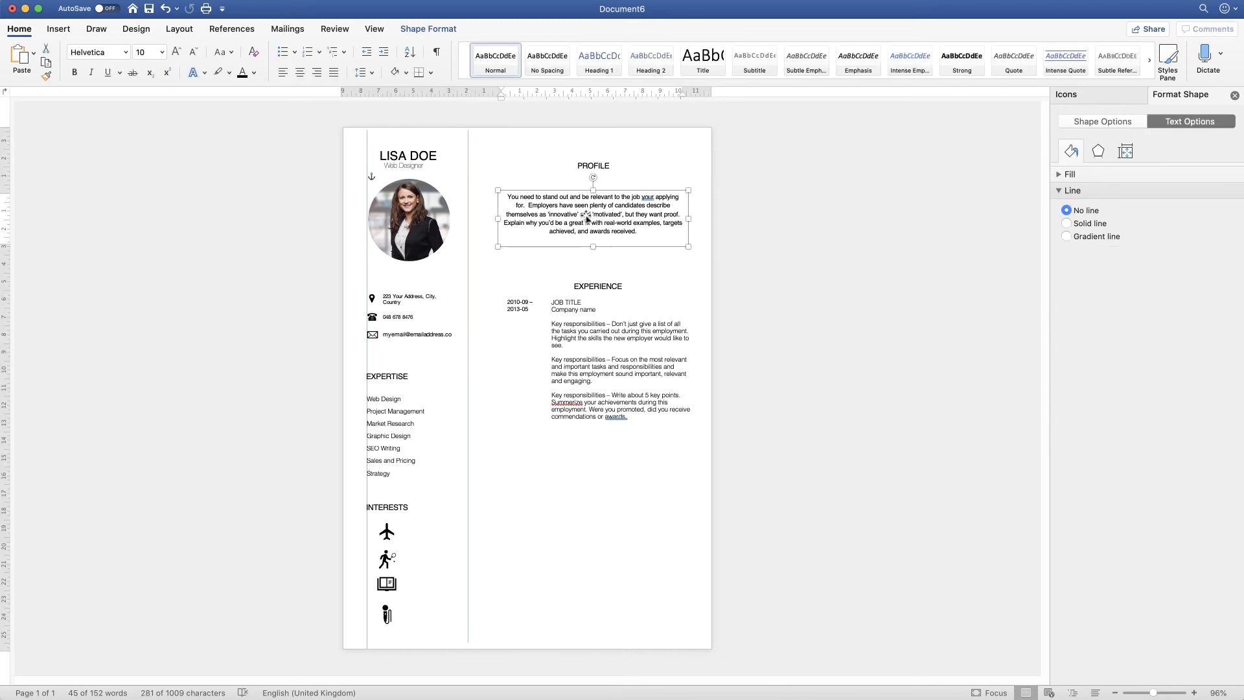
left_click_drag(585, 213, 588, 182)
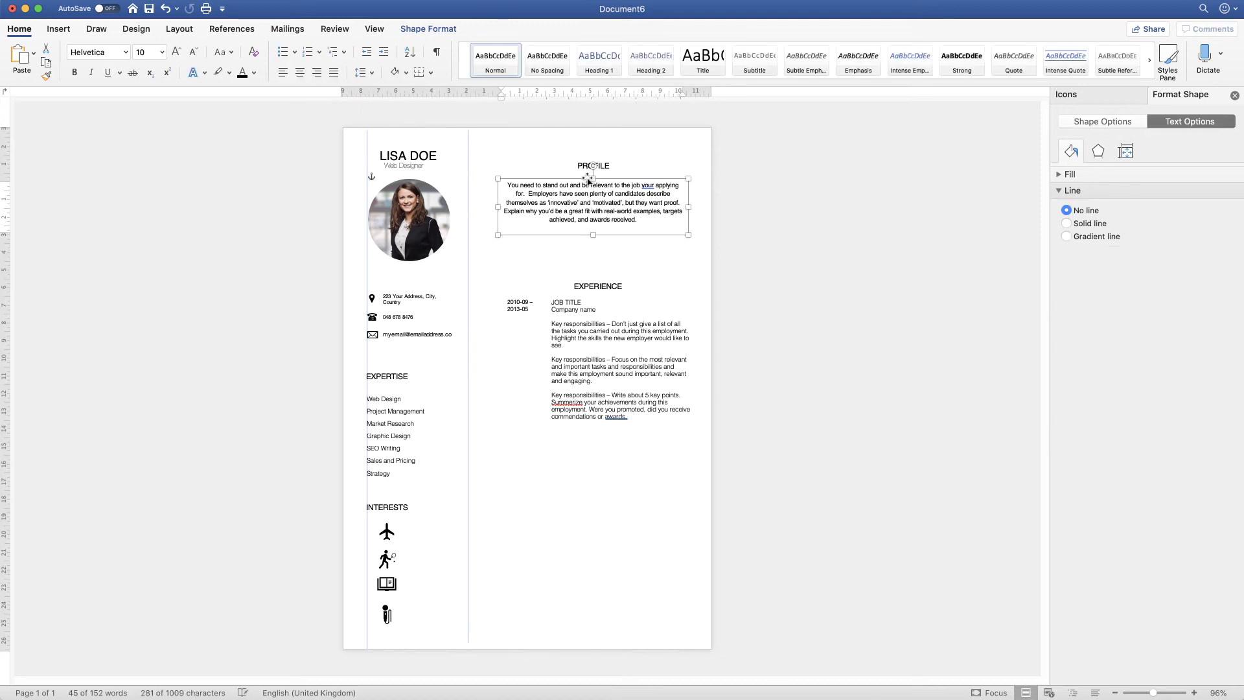
left_click_drag(499, 208, 483, 207)
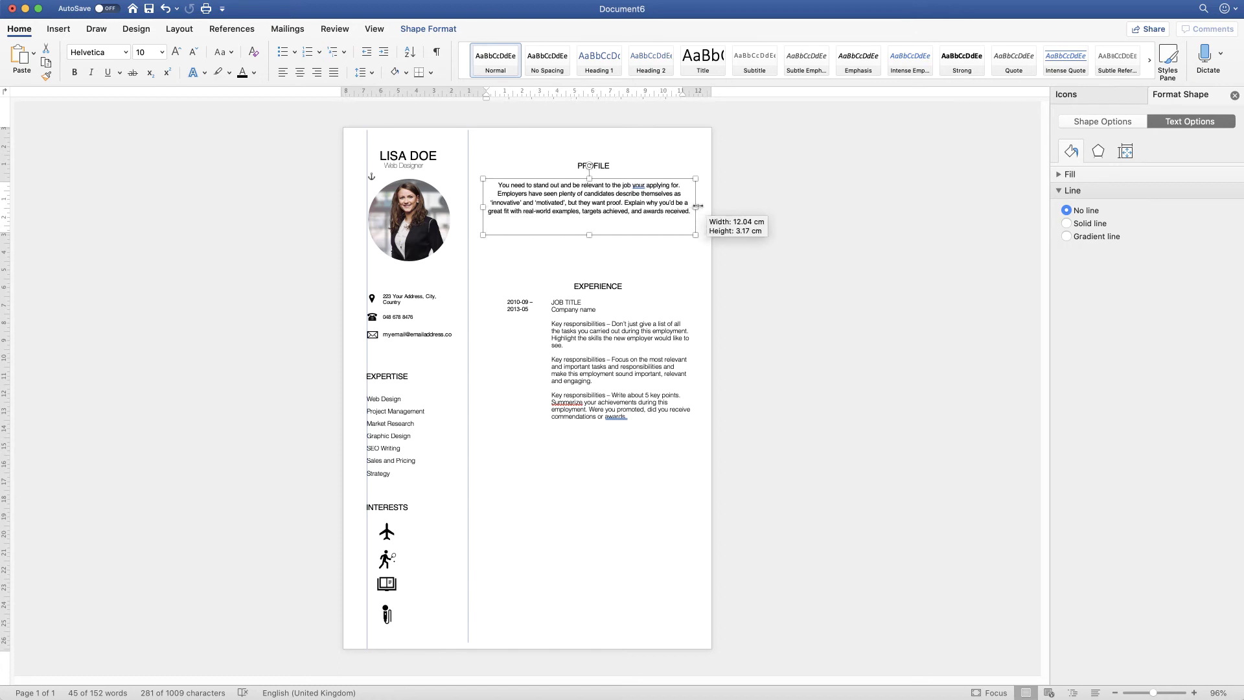
left_click_drag(691, 207, 696, 207)
left_click_drag(589, 236, 591, 235)
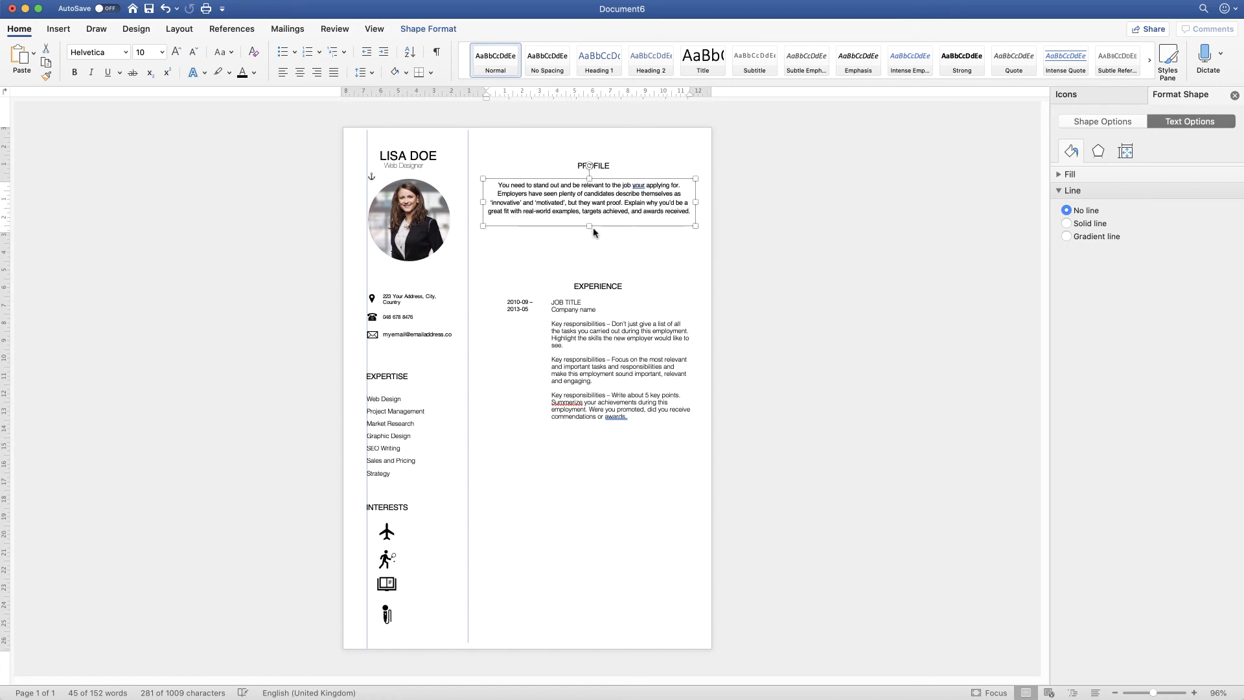
Move the EXPERIENCE heading, dates and job box up; widen and shorten the job box
left_click(598, 291)
left_click_drag(599, 293, 590, 252)
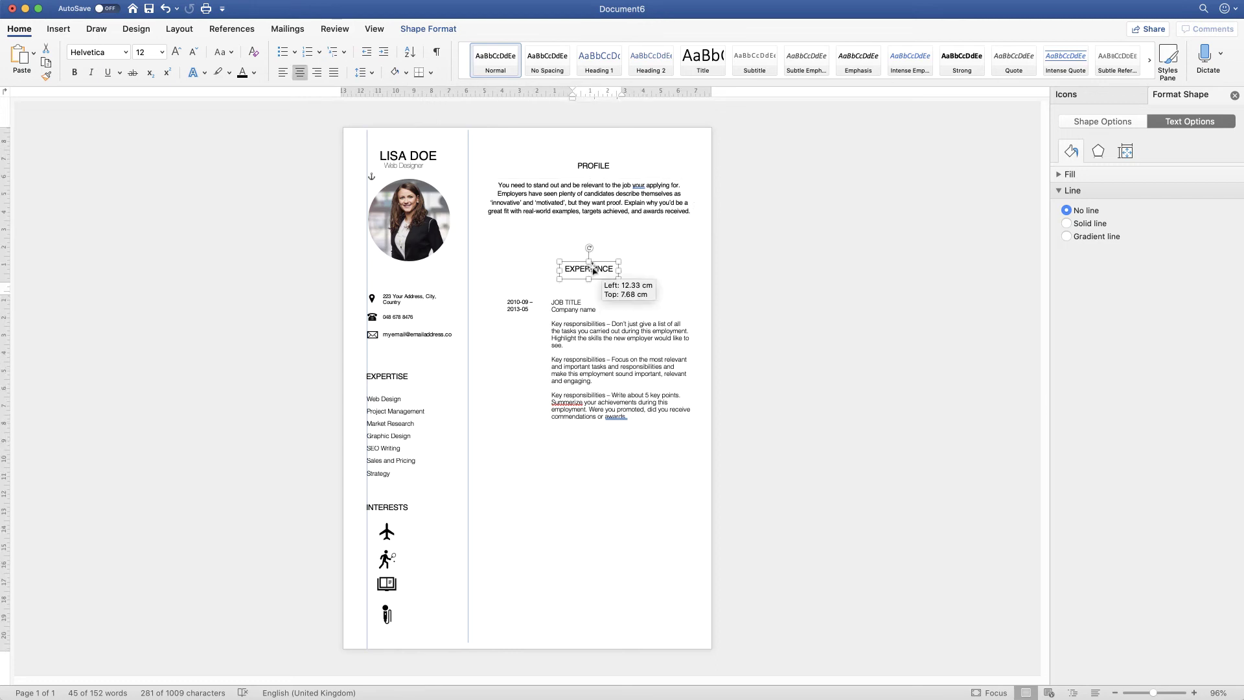
left_click(526, 309)
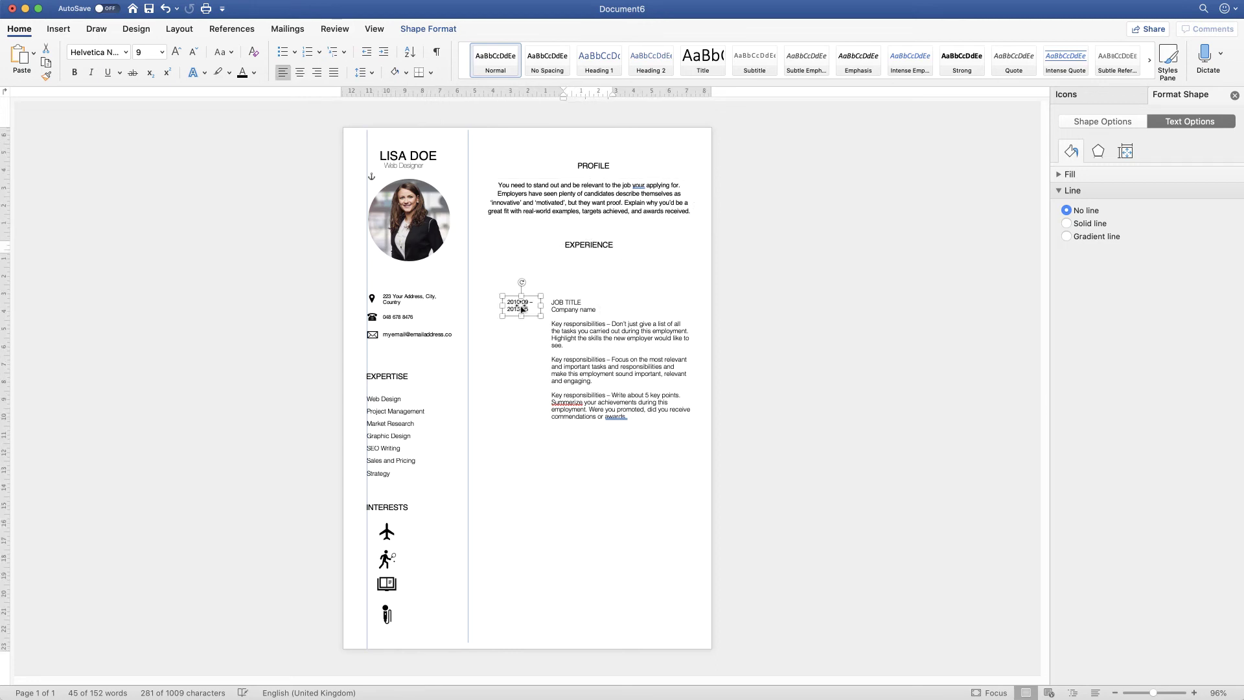
mouse_move(525, 308)
left_mouse_down()
mouse_move(501, 267)
mouse_move(491, 271)
left_mouse_up()
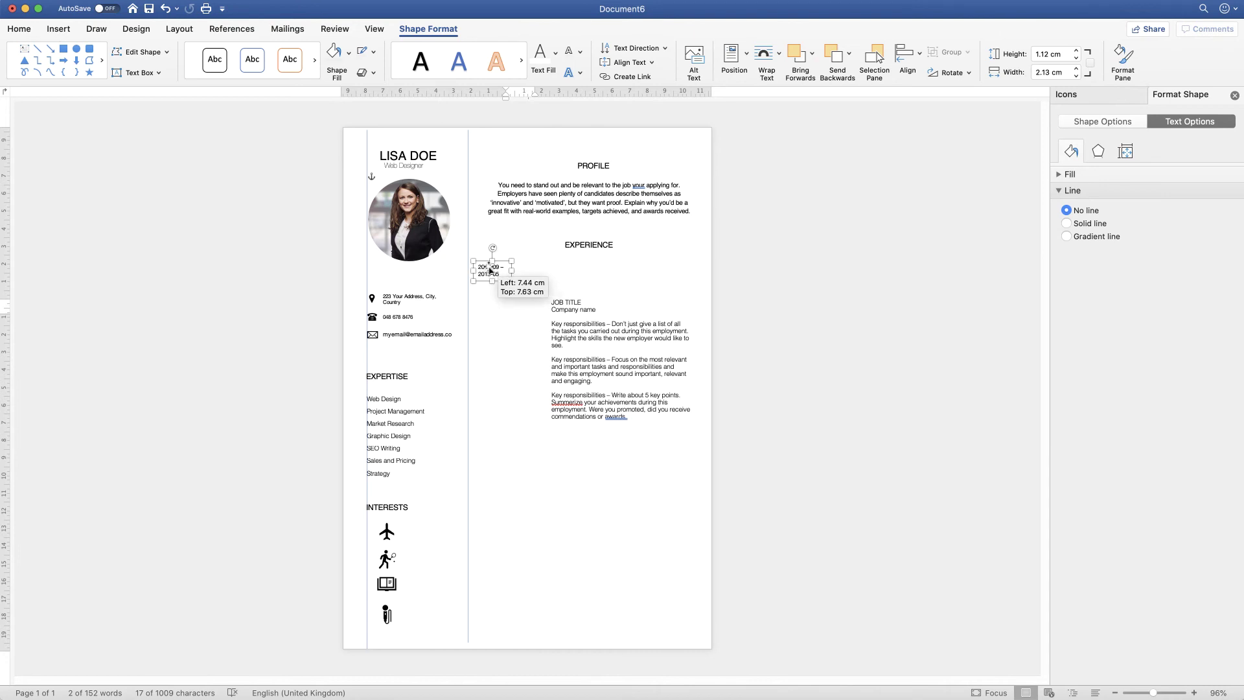
left_click(604, 361)
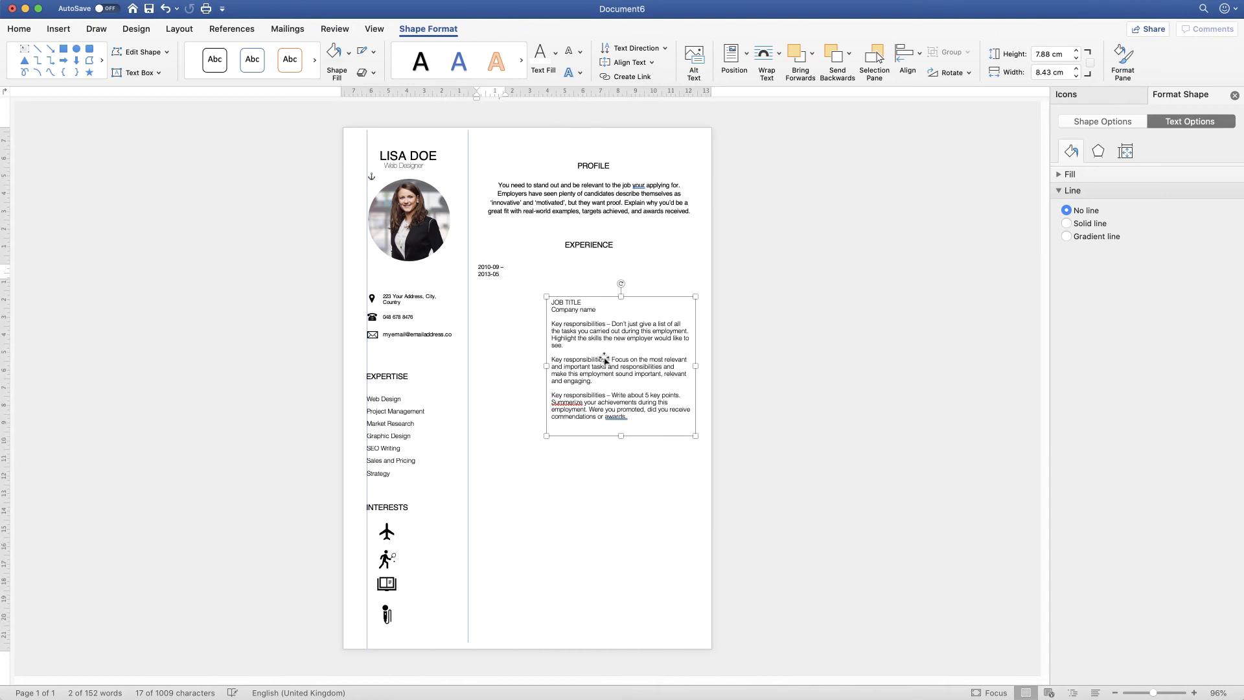
left_click_drag(605, 360, 573, 320)
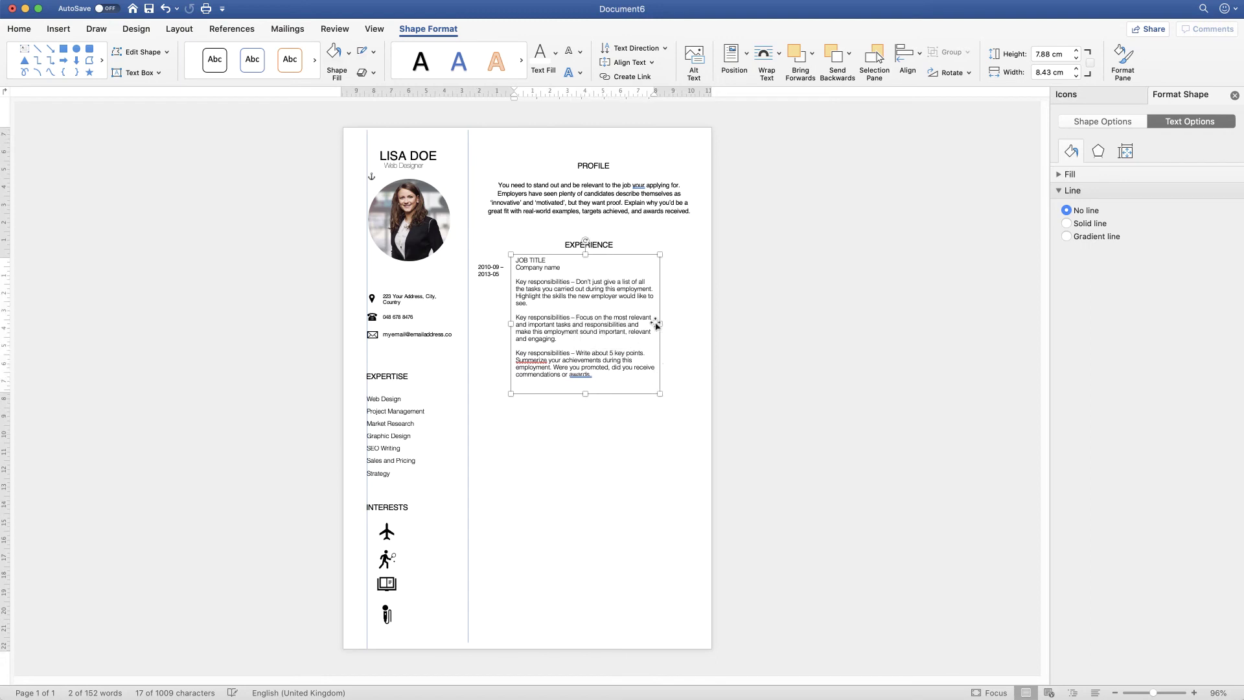
left_click_drag(660, 322, 695, 323)
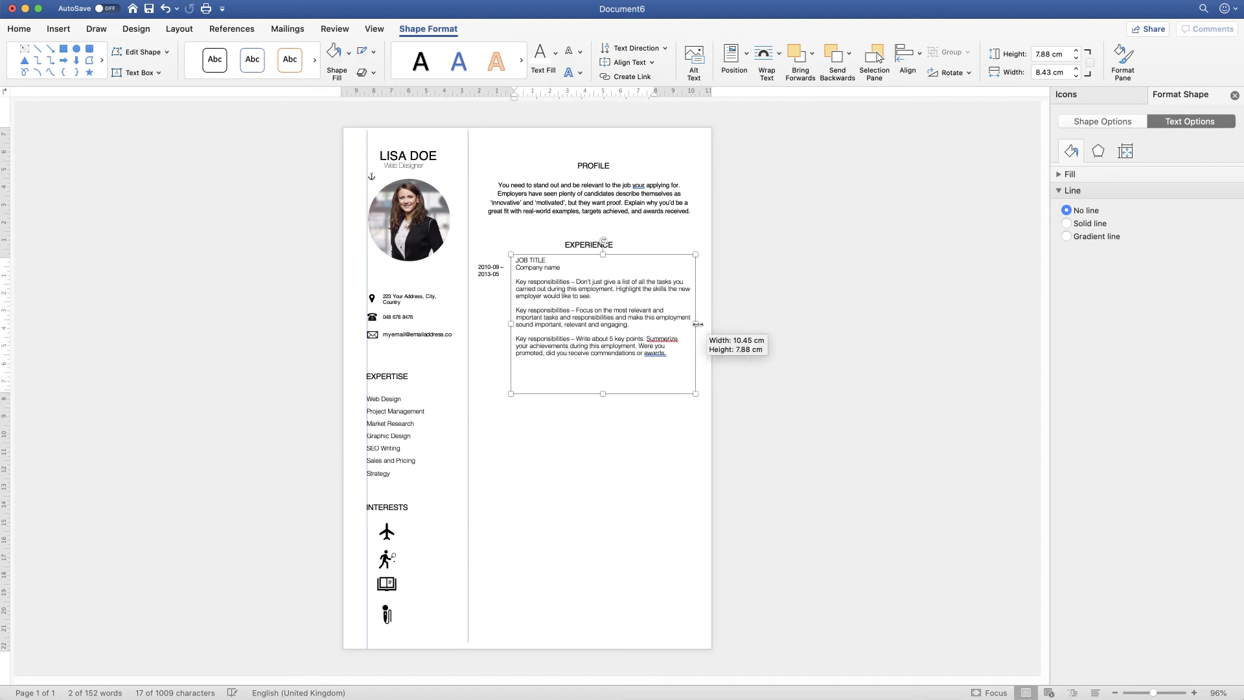
left_click_drag(603, 393, 604, 364)
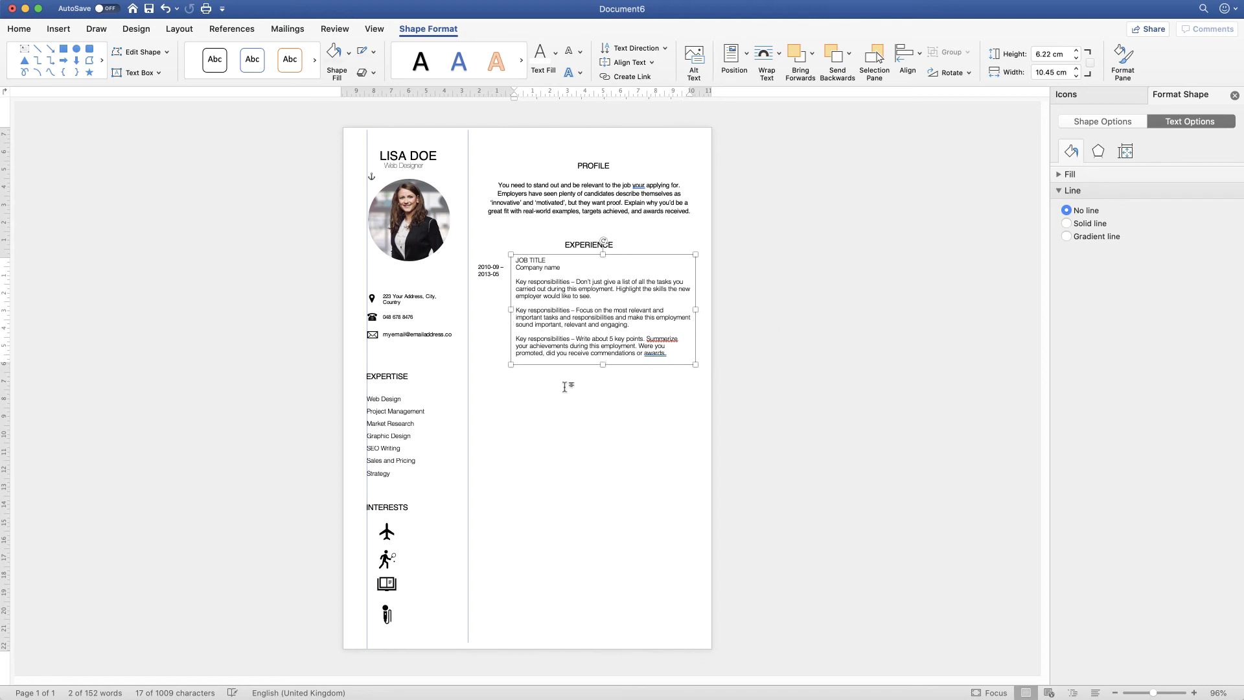
Apply the Helvetica Light style to the profile paragraph
left_click(496, 424)
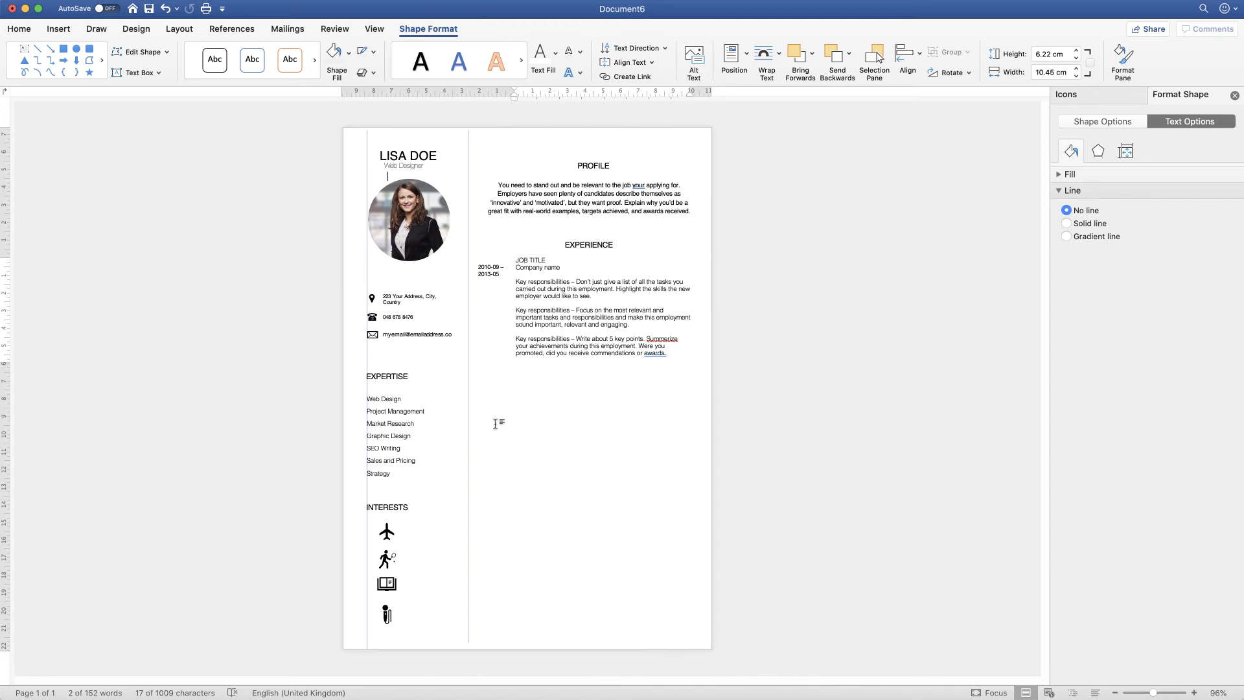
left_click(585, 205)
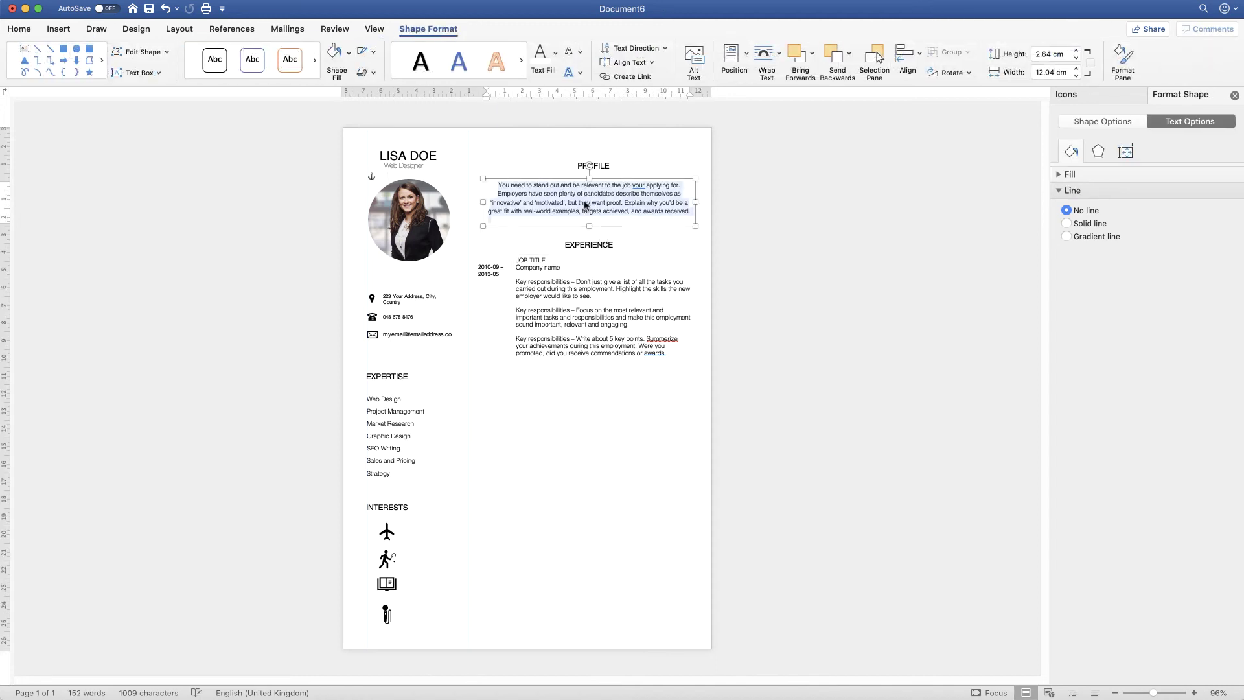
left_click(22, 31)
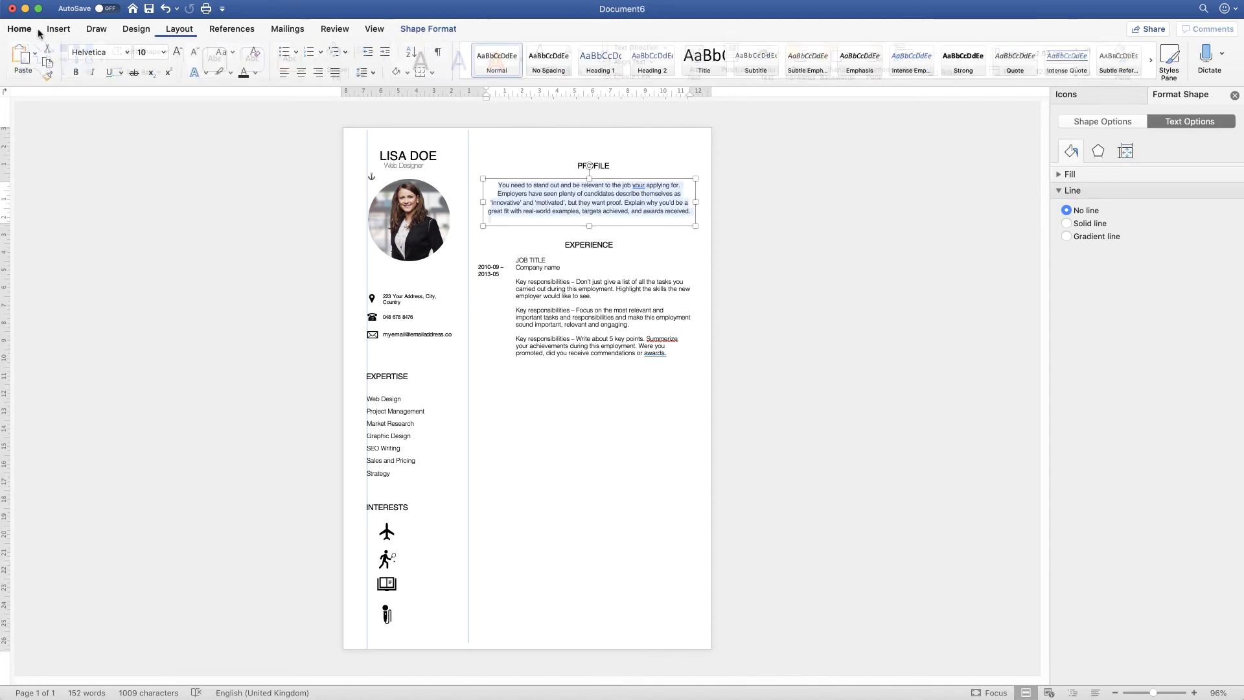
left_click(127, 52)
mouse_move(156, 157)
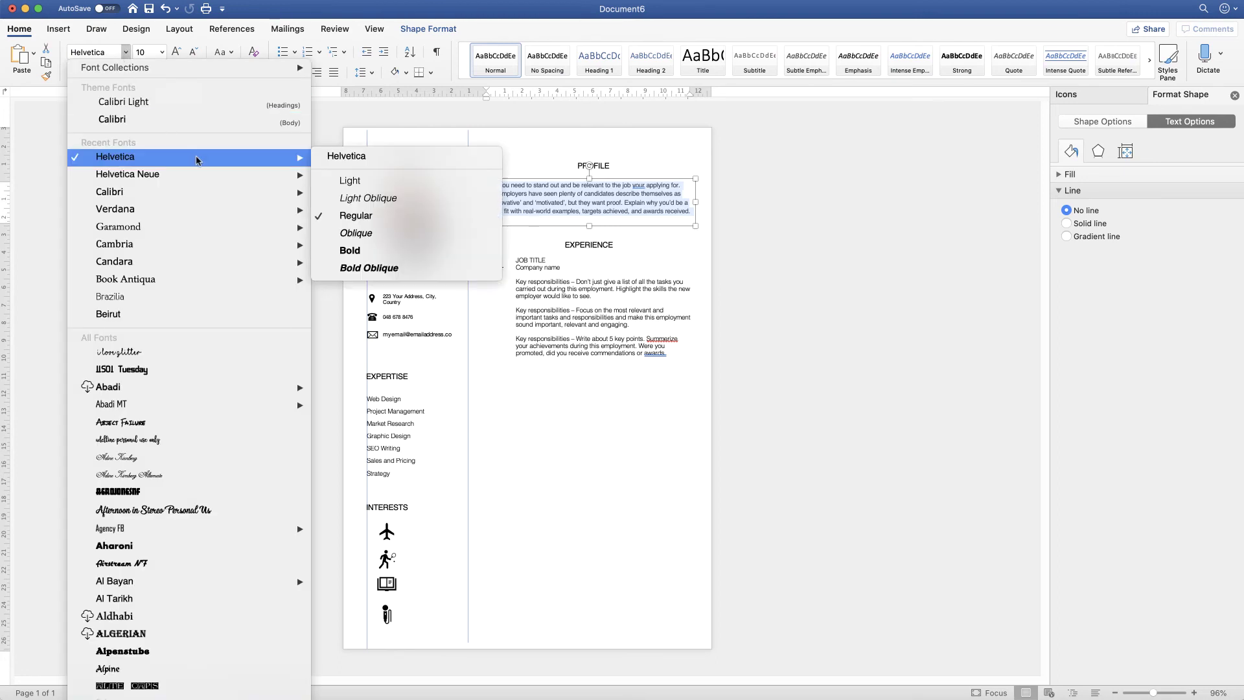
left_click(347, 182)
Nudge the first date box up three steps so it is level with JOB TITLE
left_click(490, 270)
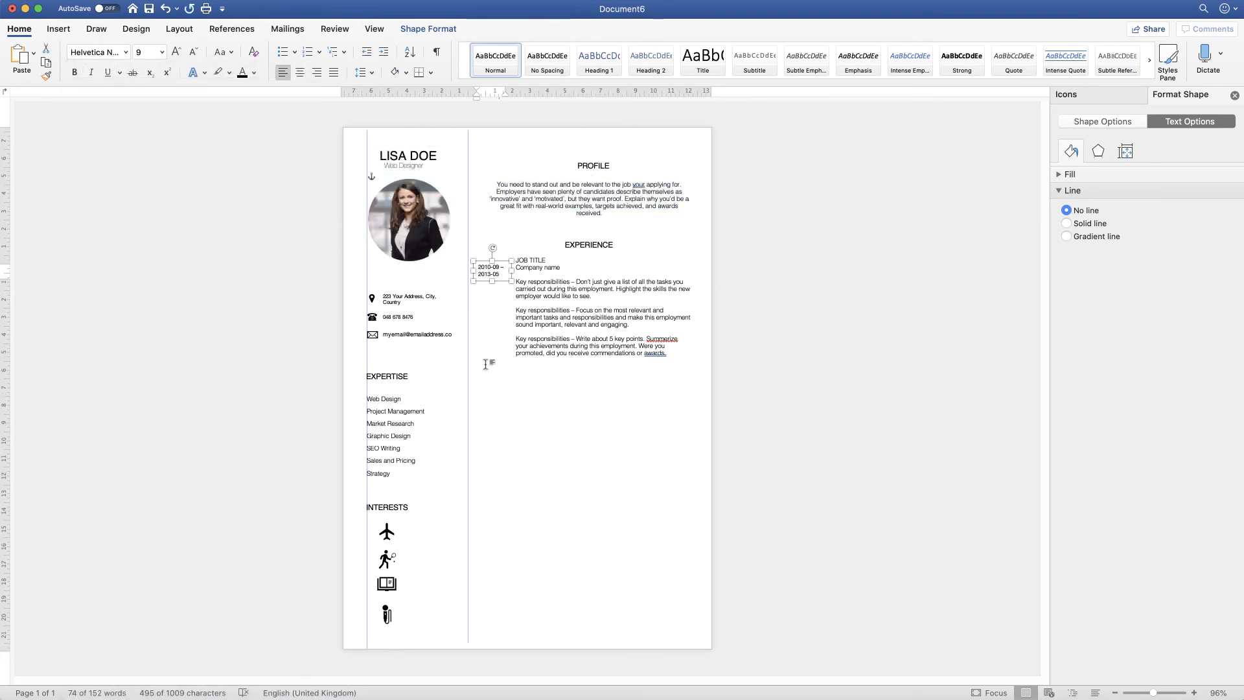
key("Up")
key("Up")
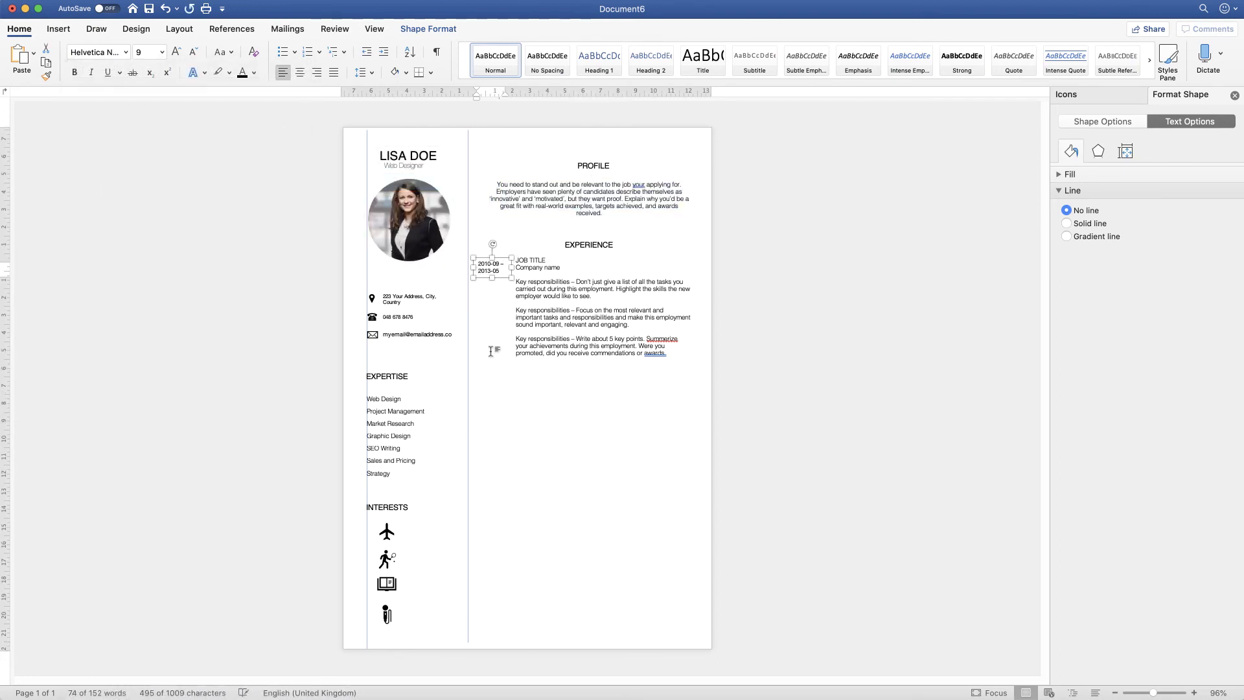
key("Up")
key("Up")
key("Up")
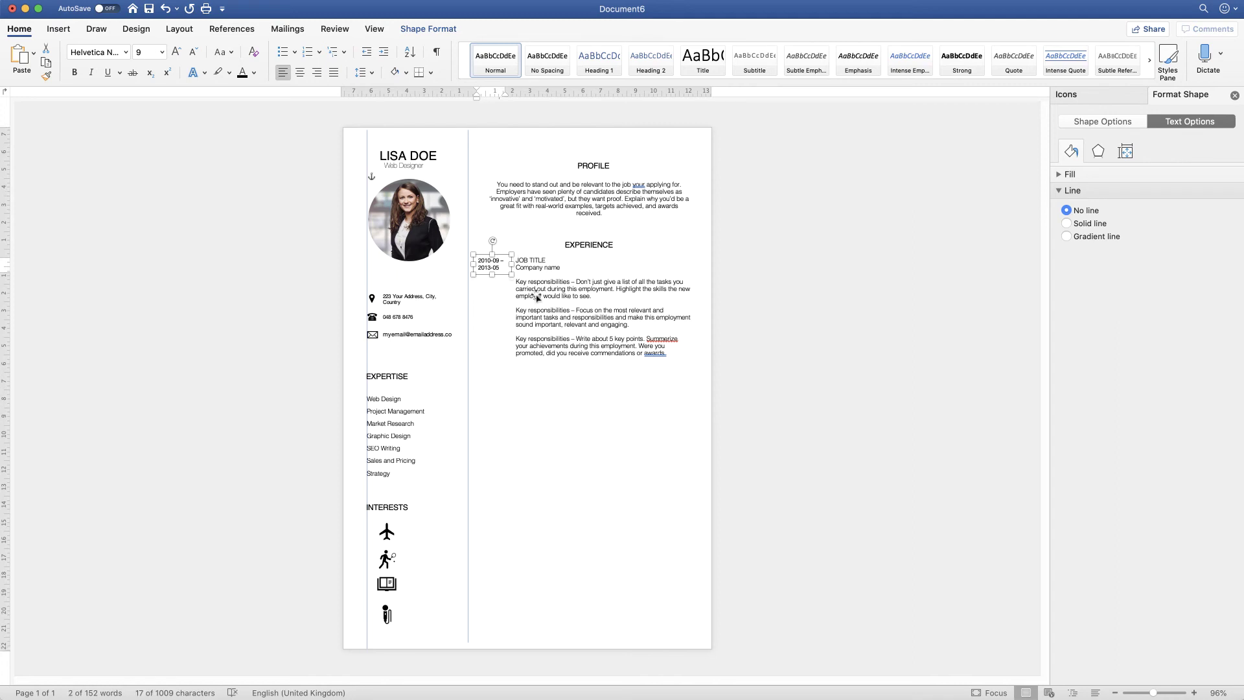
key("Up")
Make the JOB TITLE heading in the first job box bold
left_click(539, 266)
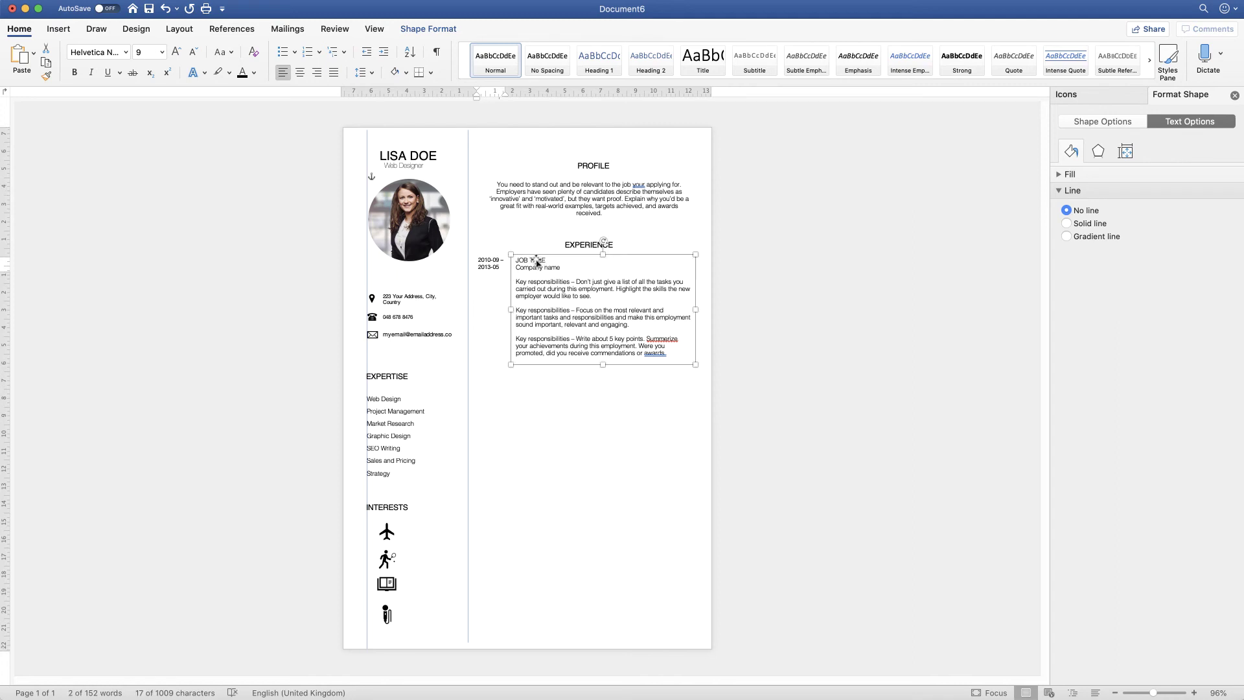
double_click(543, 260)
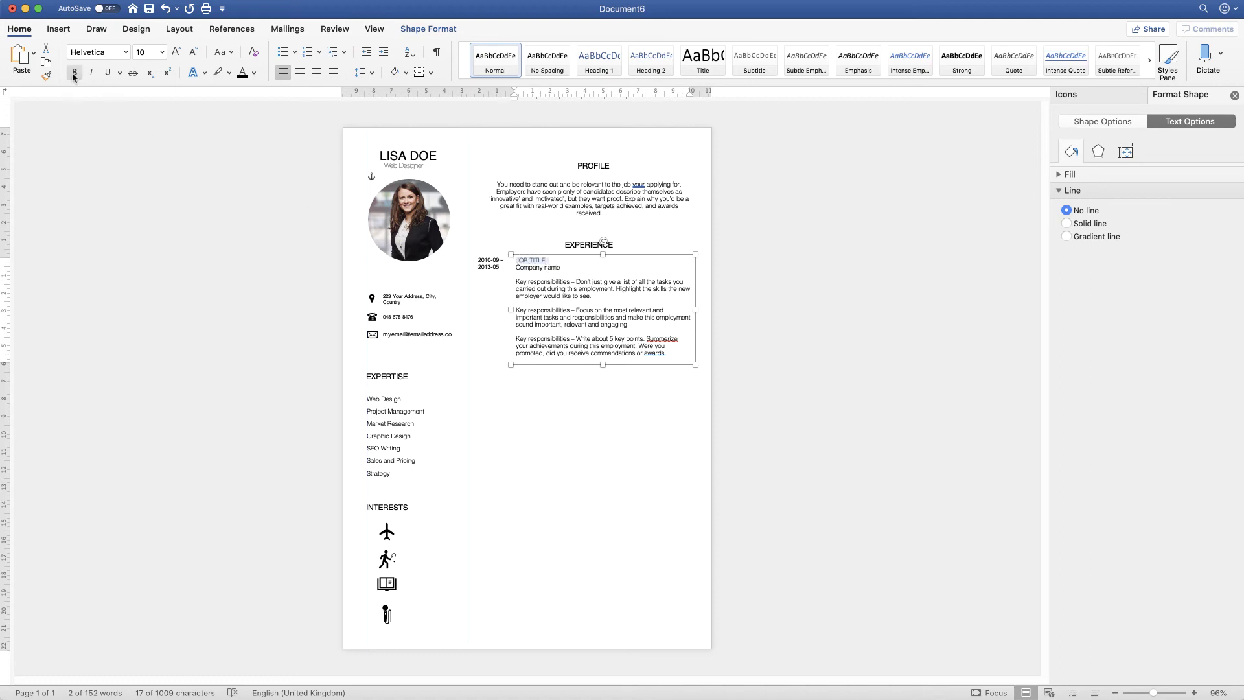
left_click(492, 264)
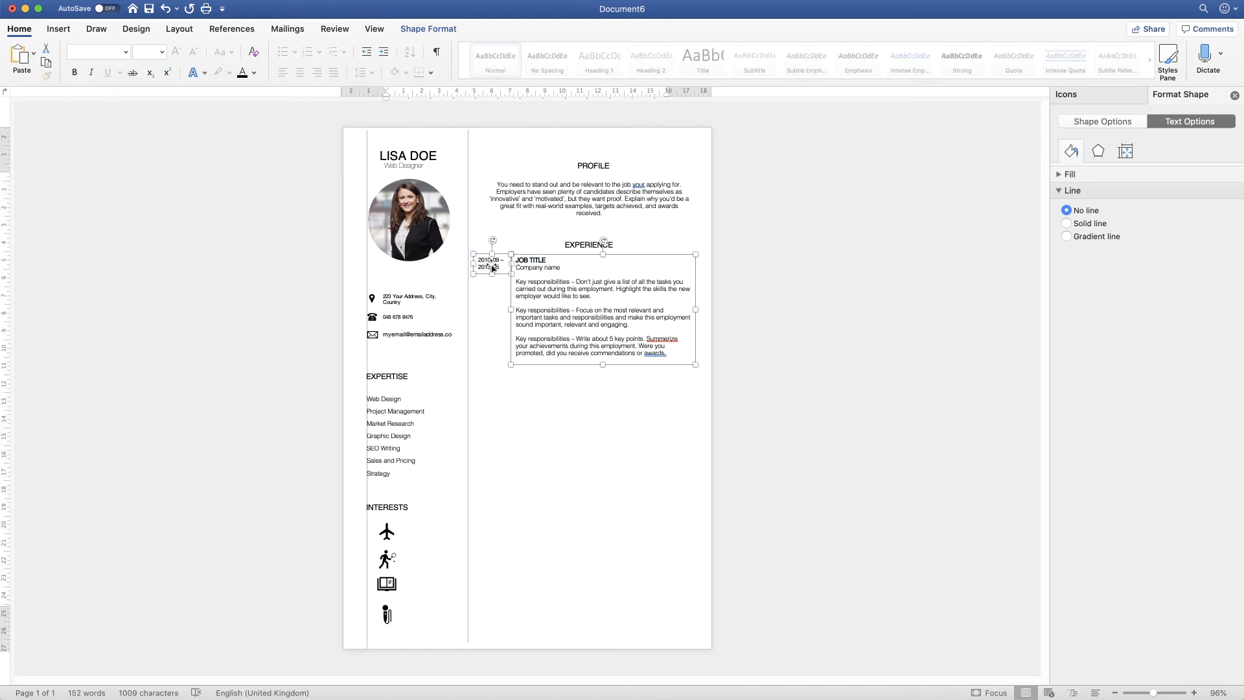
Group the first date box with its job text and paste a copy below it
left_click(436, 33)
left_click(965, 55)
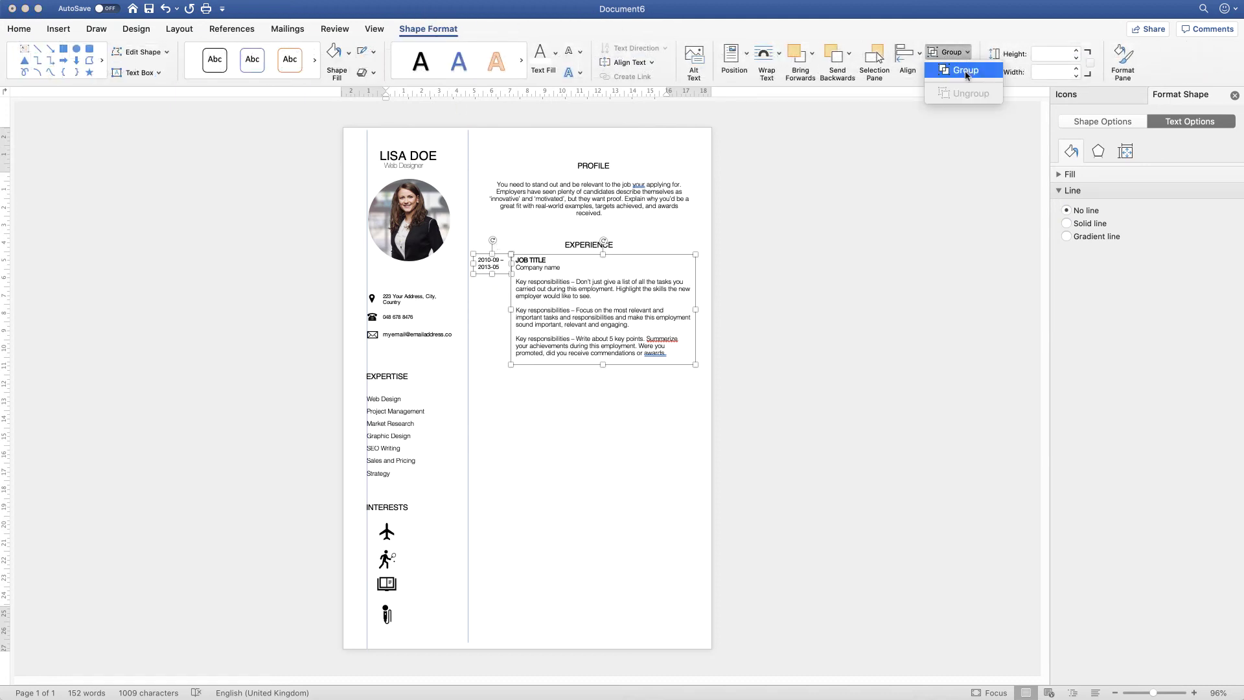
left_click(949, 65)
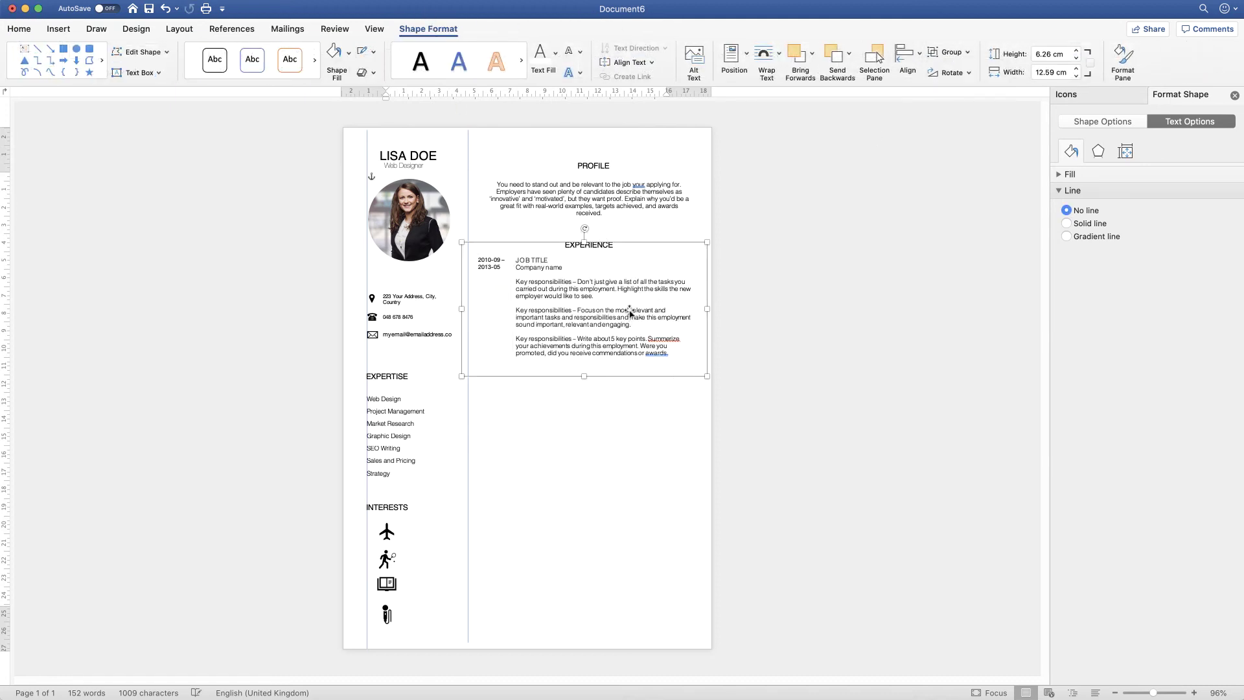
key("super+v")
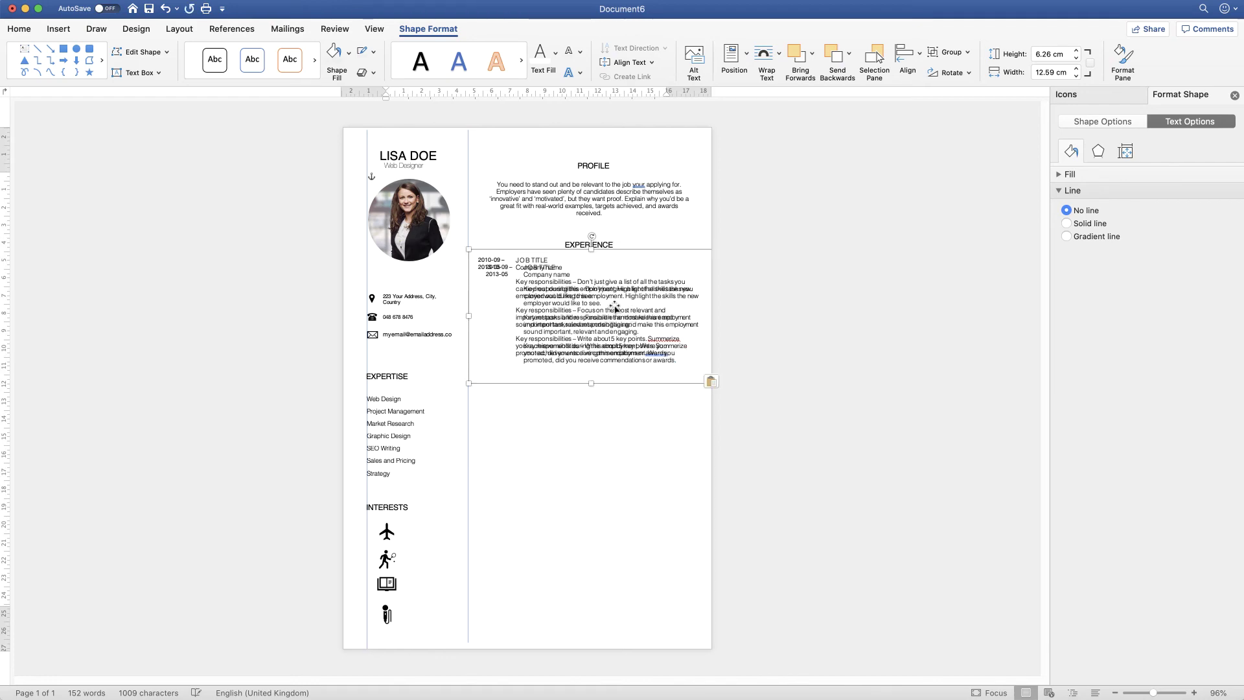
left_click_drag(614, 309, 605, 416)
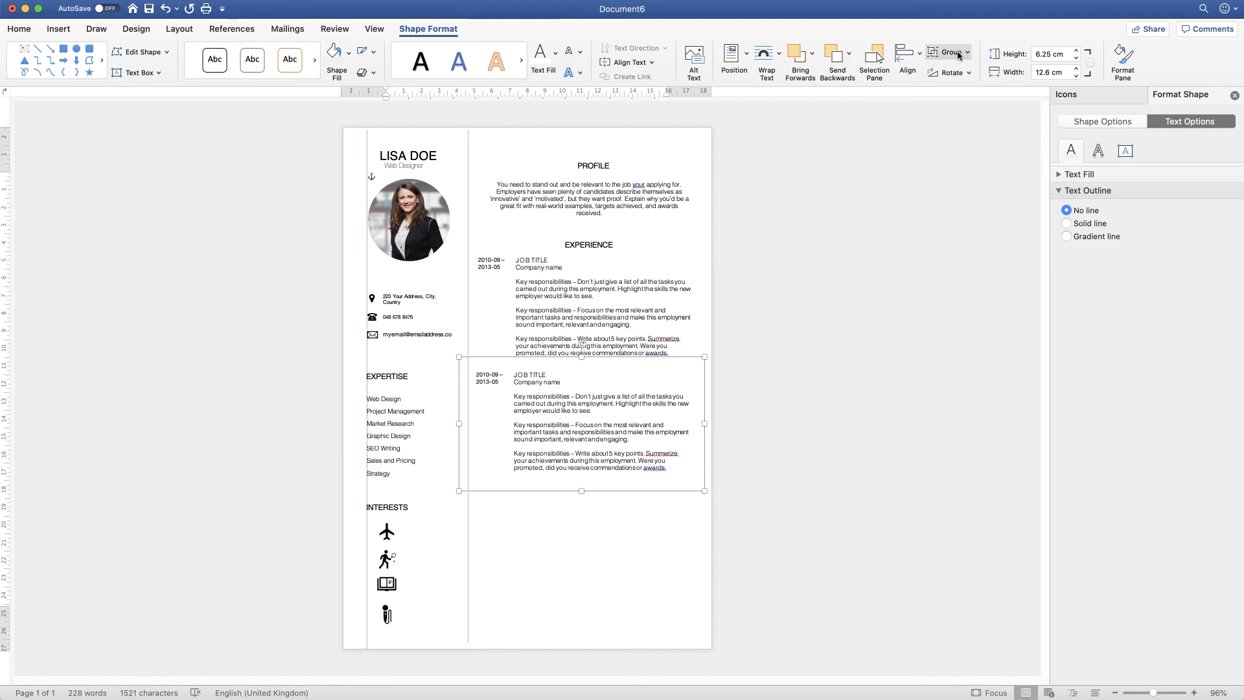
Ungroup both the copied and the original job entries back into separate boxes
left_click(958, 55)
left_click(964, 94)
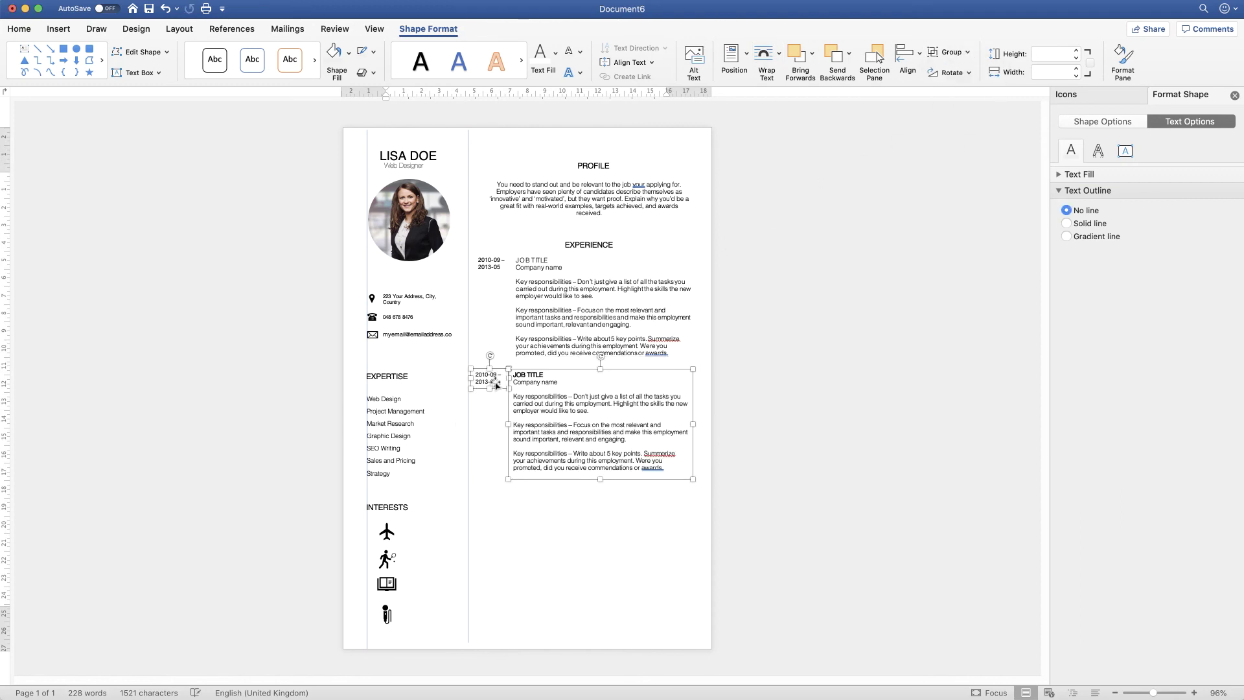
left_click(547, 327)
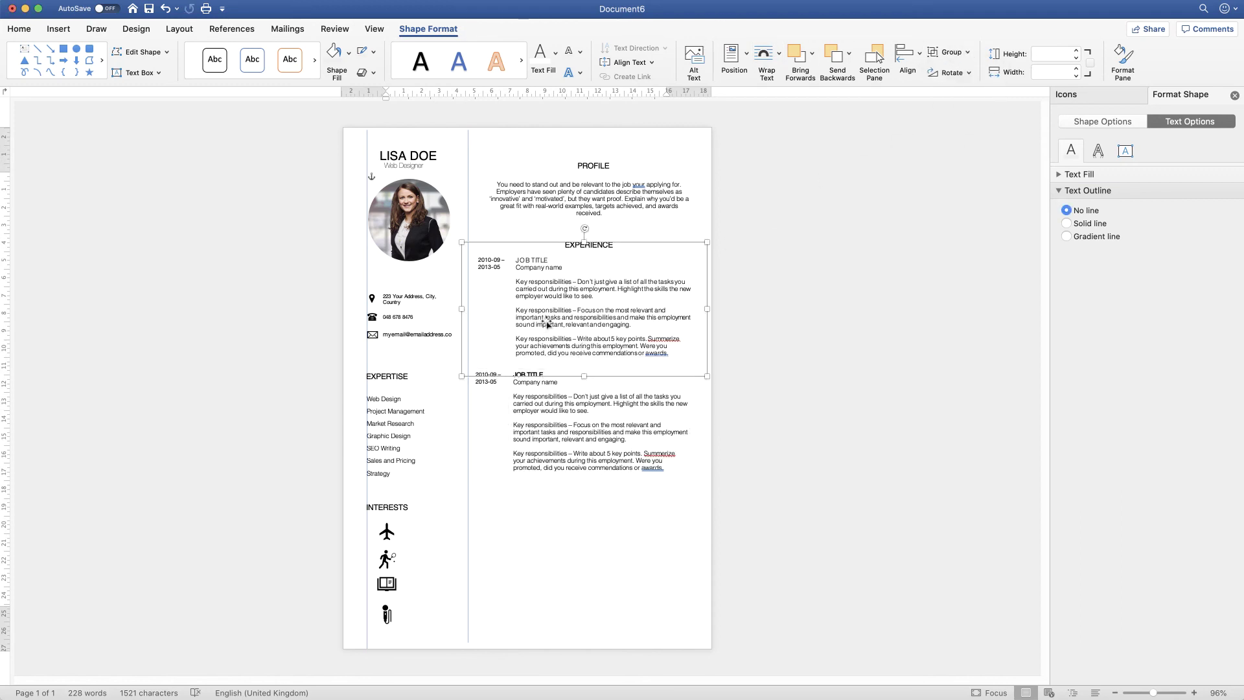
left_click(968, 53)
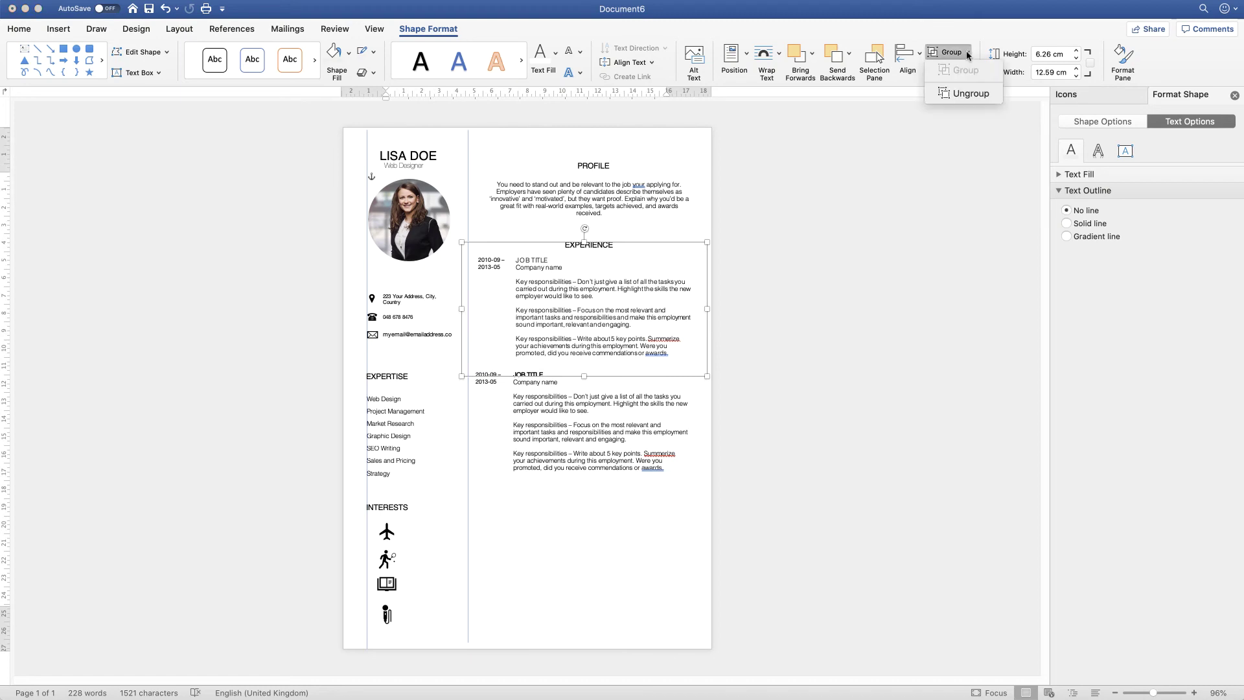
left_click(964, 94)
left_click(620, 503)
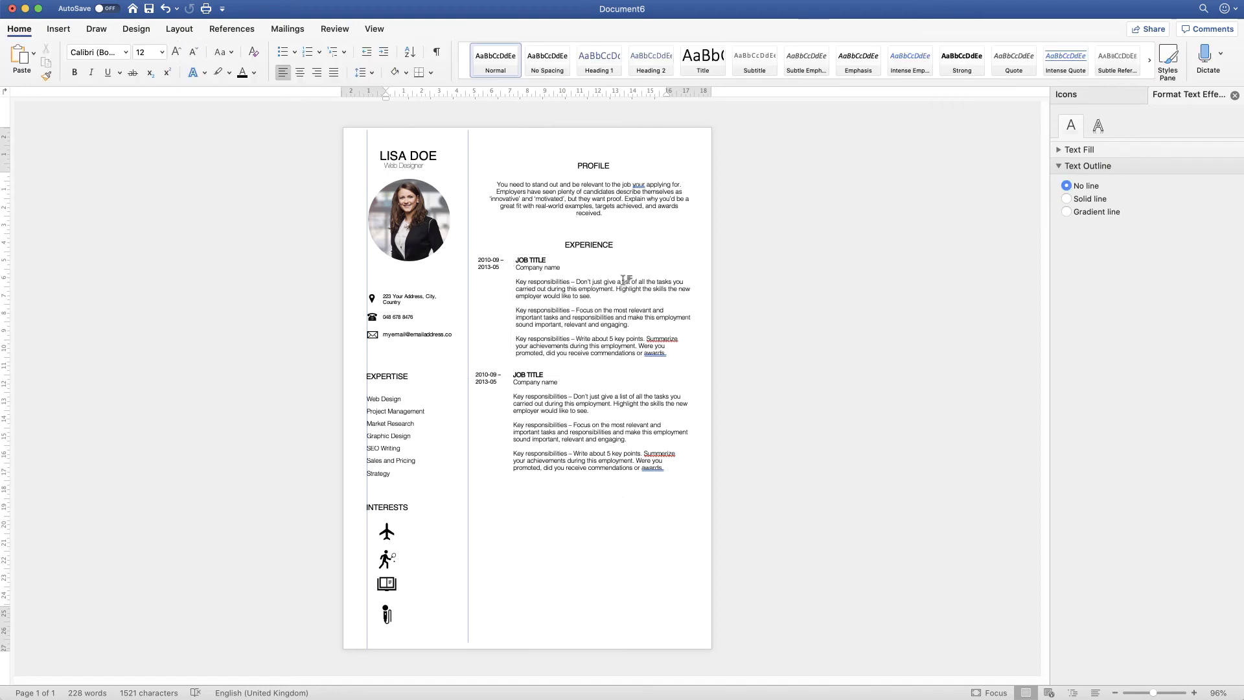
Copy the EXPERIENCE heading below the second job and retype it as EDUCATION
left_click_drag(602, 244, 607, 261)
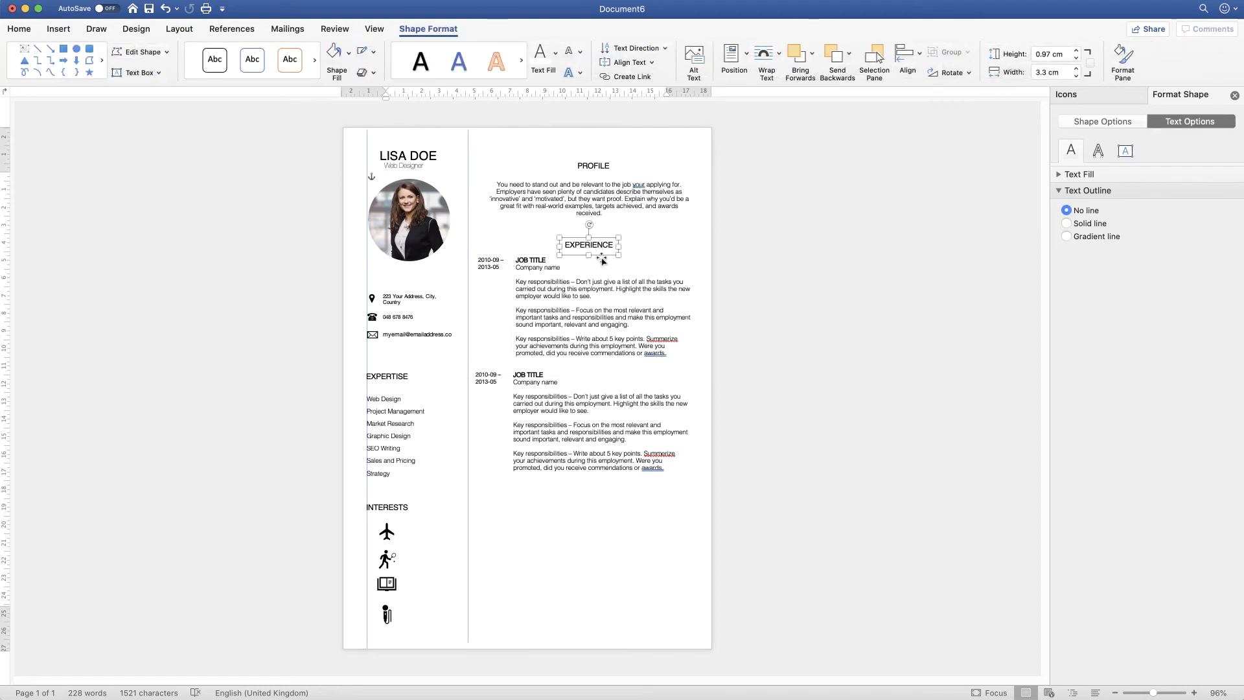
left_click_drag(608, 261, 591, 493)
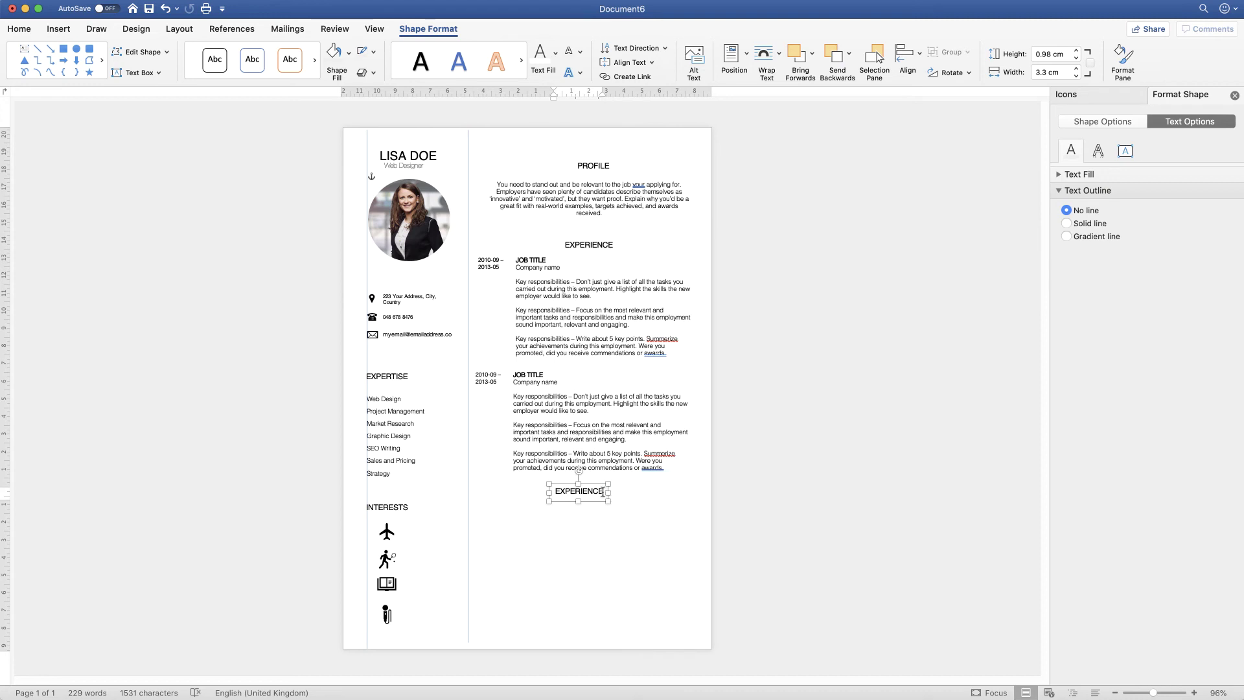
left_click_drag(587, 494, 561, 490)
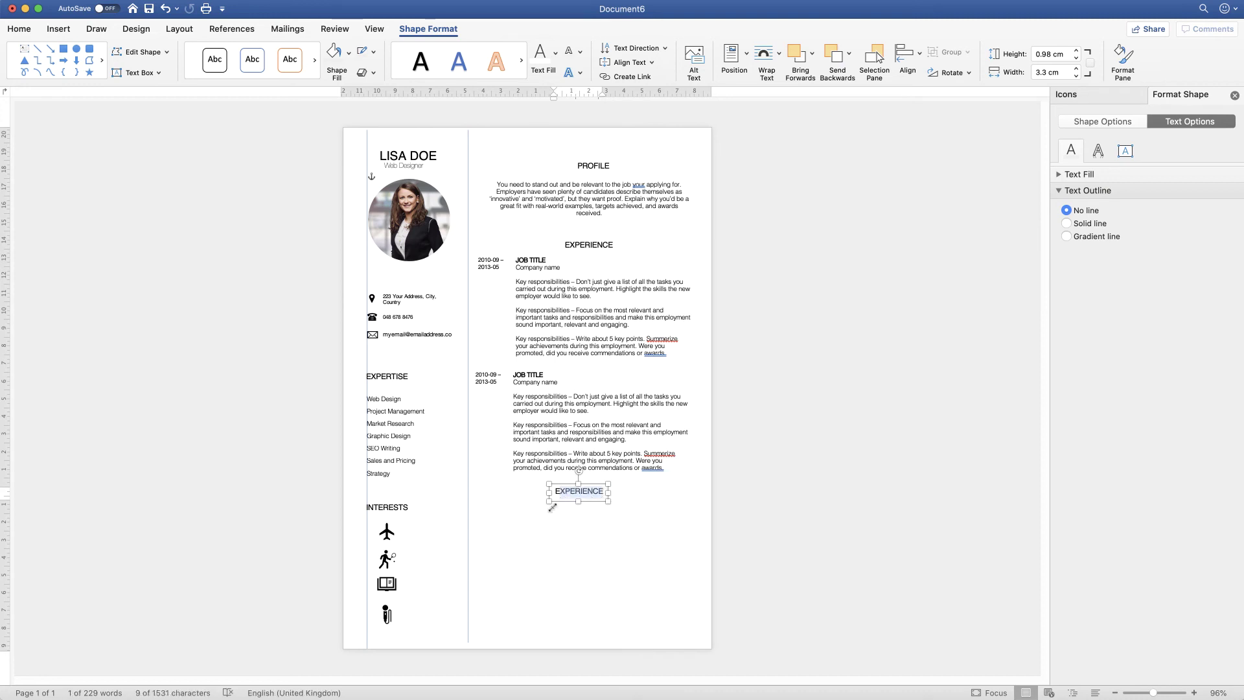
type("DUCATION")
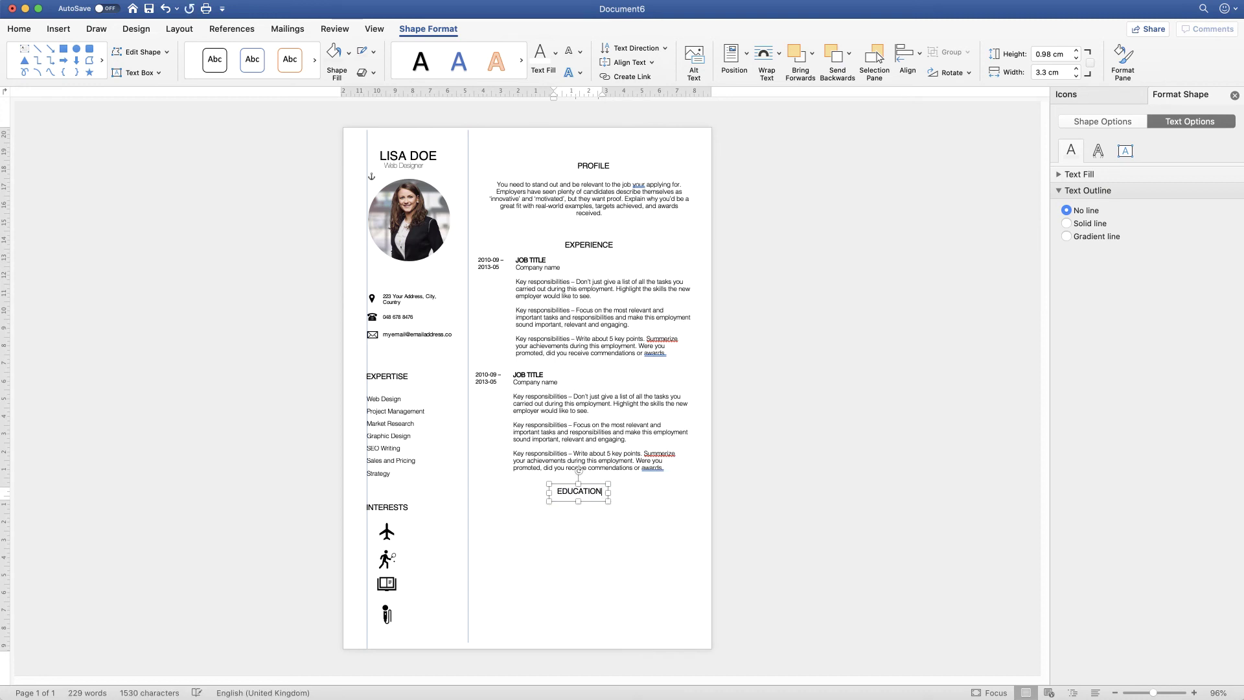
Centre the PROFILE, EXPERIENCE and EDUCATION headings on one another
left_click(597, 238, "shift")
left_click(595, 165, "shift")
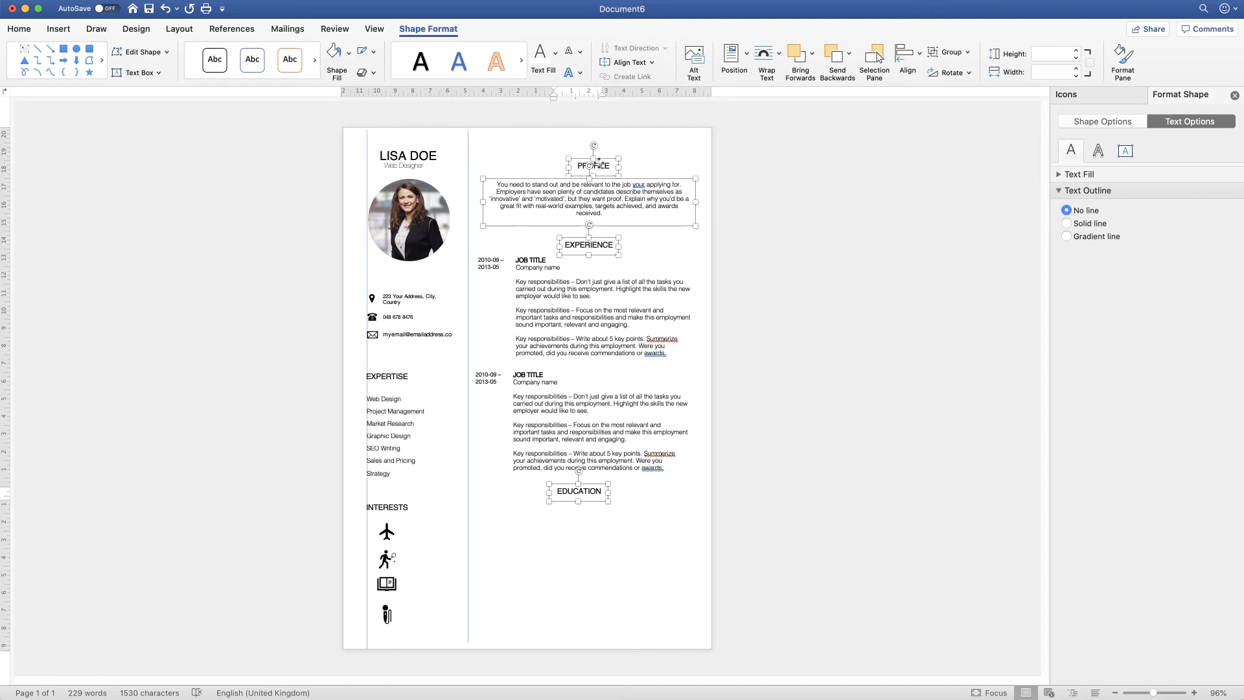
left_click(920, 53)
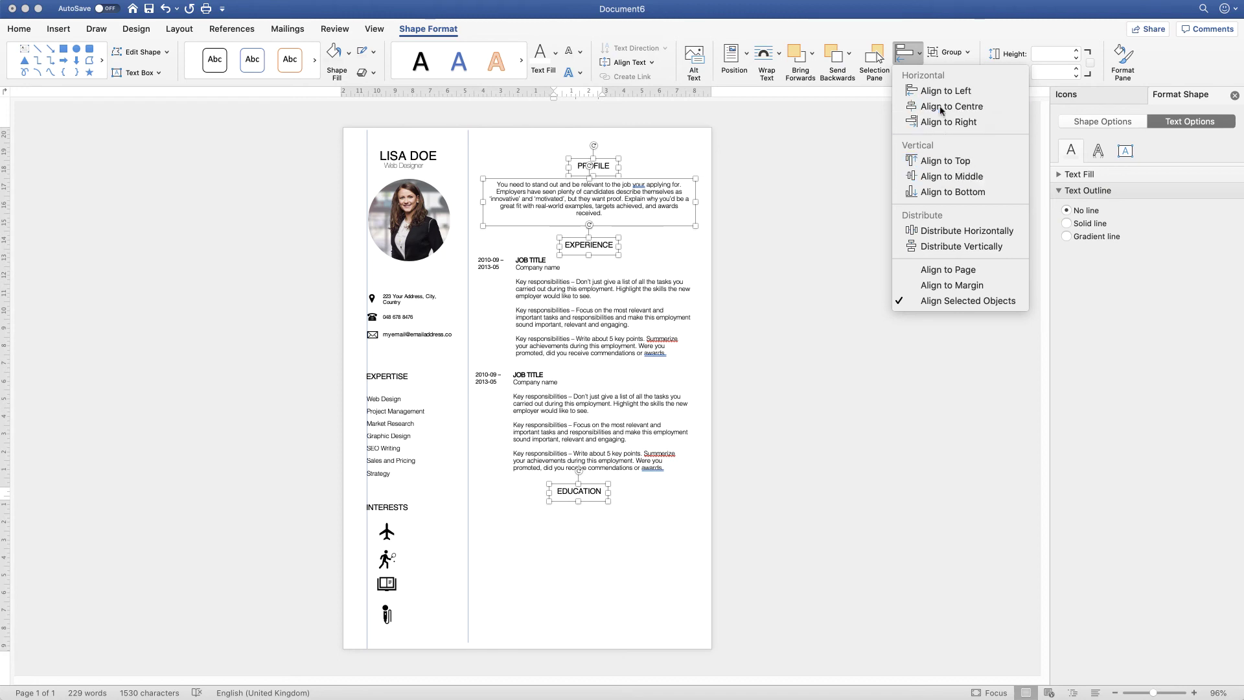
left_click(936, 108)
left_click(482, 381)
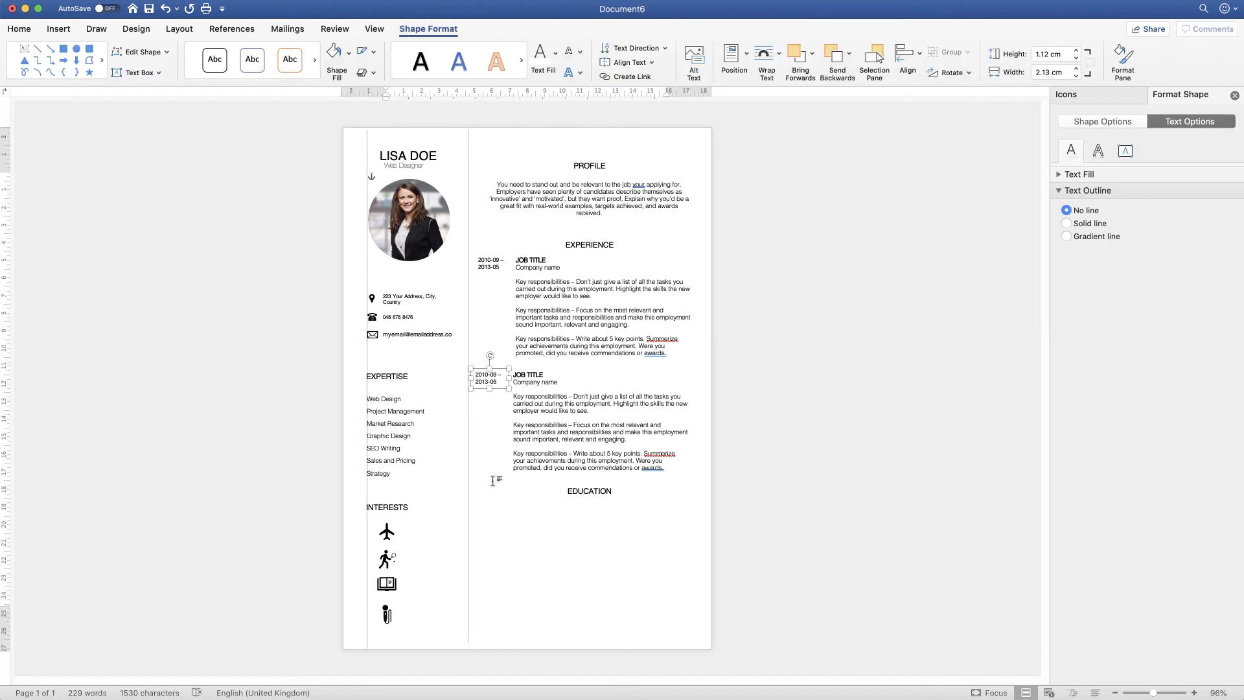
Place two copies of the 2010-09 – 2013-05 date box below the EDUCATION heading
key("super+v")
left_click_drag(502, 387, 500, 515)
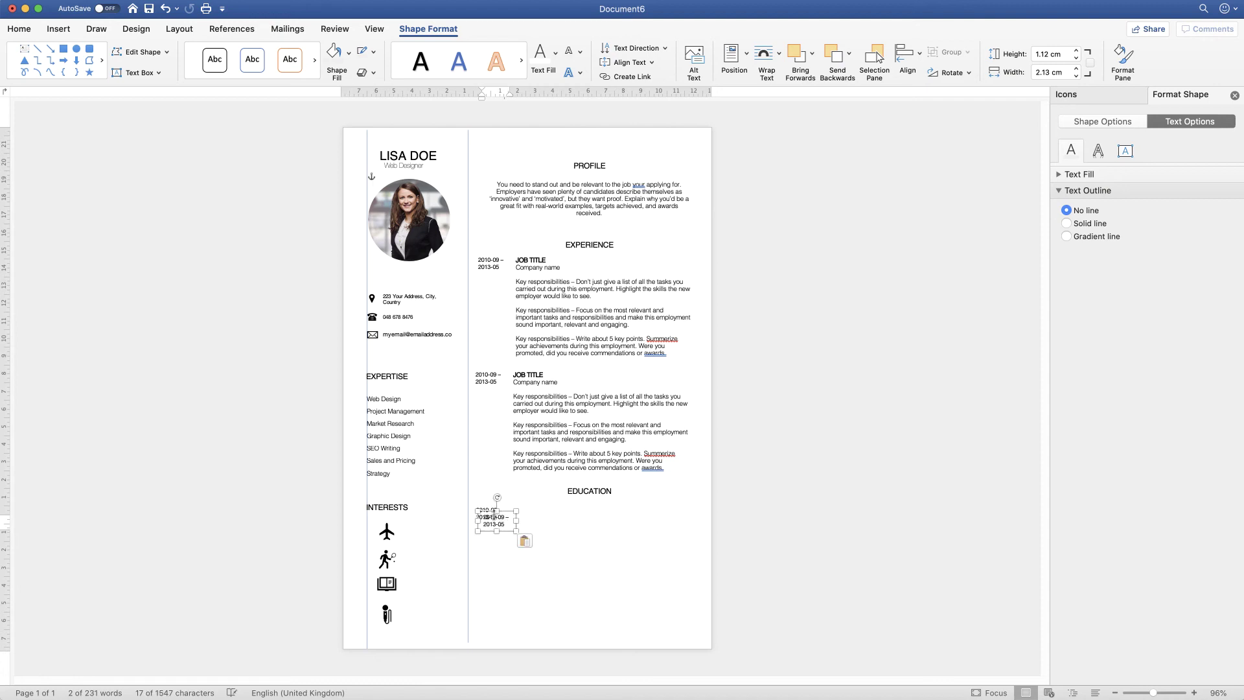
left_click_drag(496, 516, 498, 564)
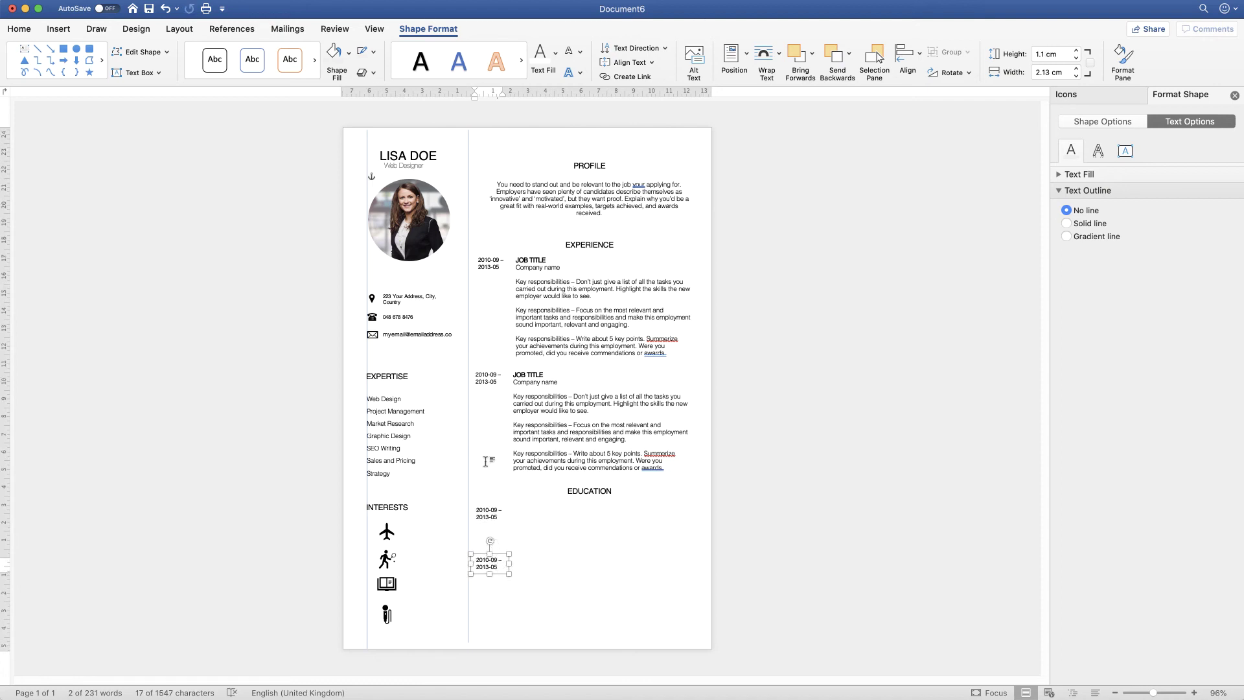
Left-align all four date boxes in one column
left_click(487, 513, "shift")
left_click(487, 381, "shift")
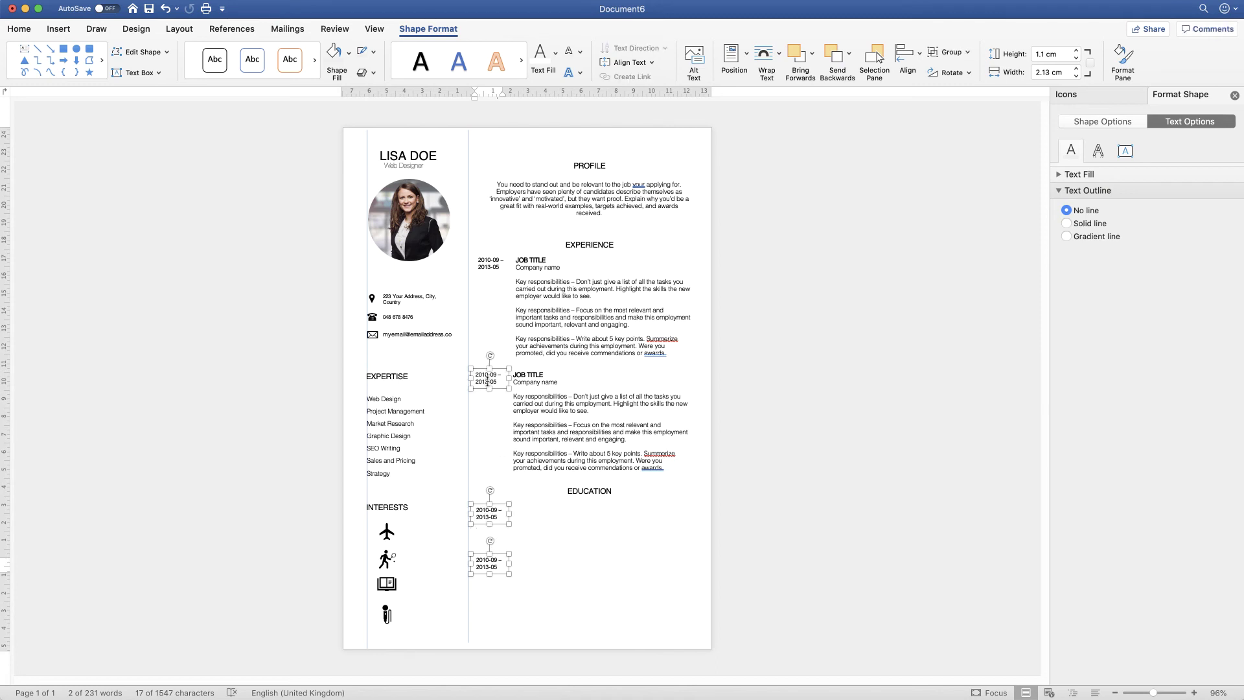
left_click(489, 268, "shift")
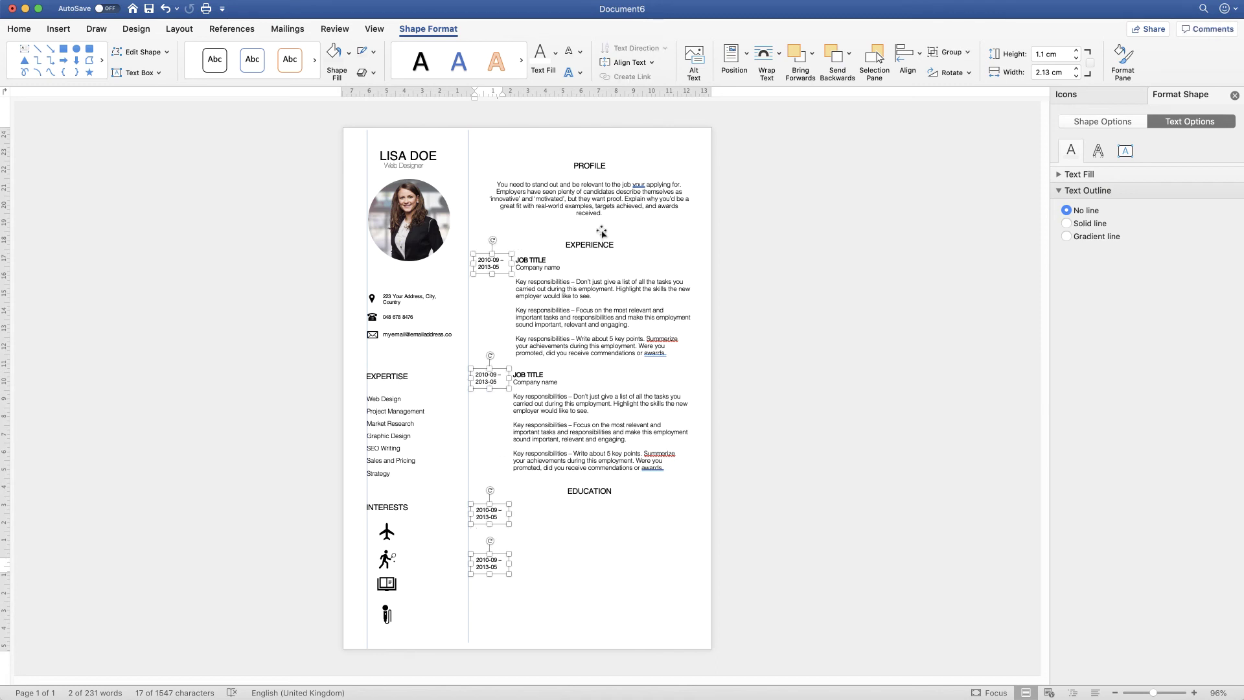
left_click(920, 54)
left_click(928, 89)
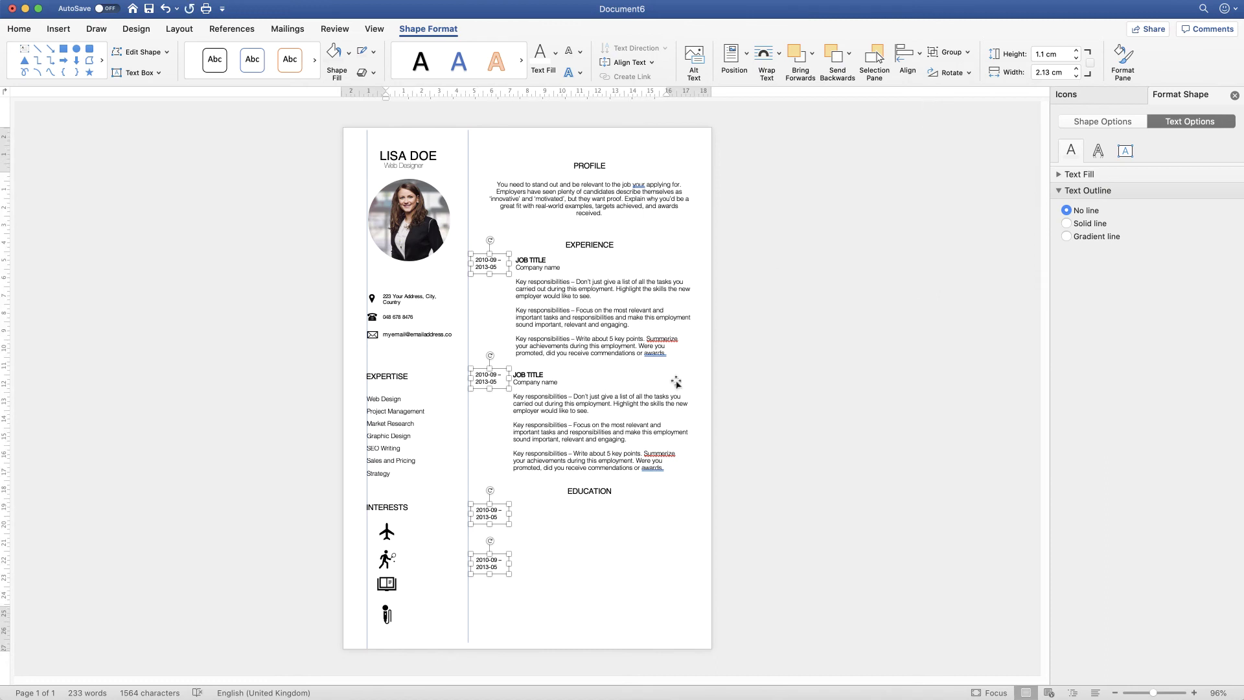
left_click(527, 548)
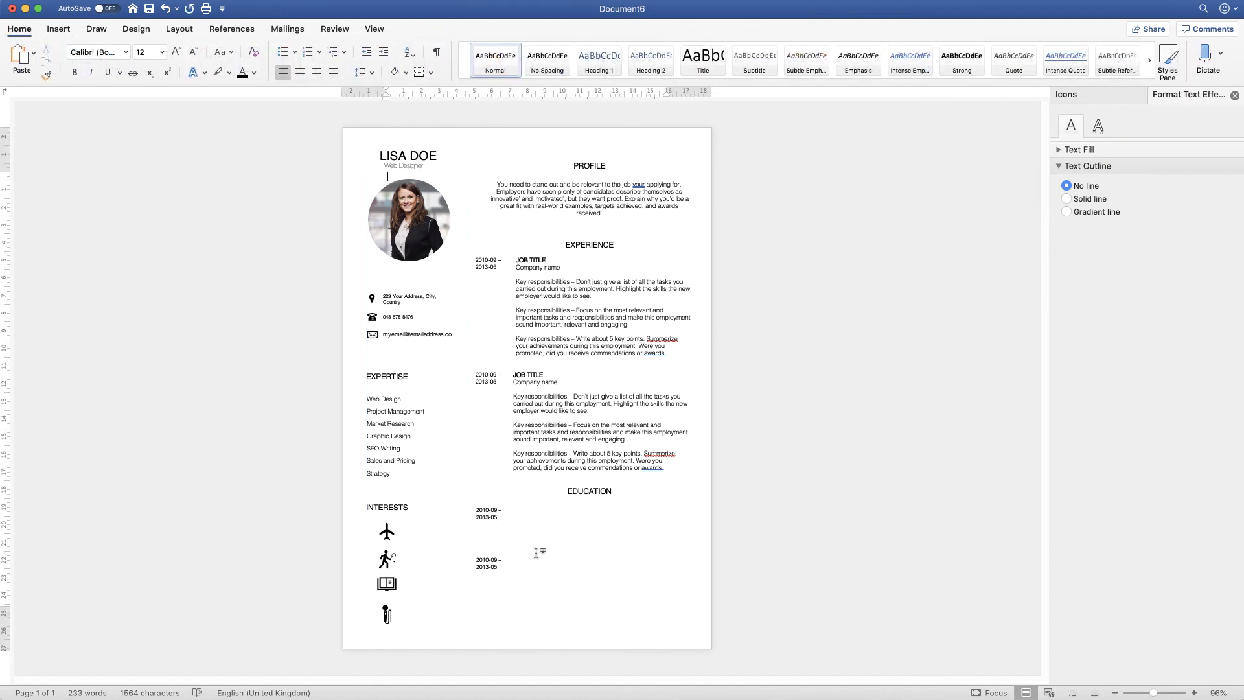
Copy a job box under EDUCATION, replace its text with the MSC Digital Marketing details, and shrink it to fit
left_click(557, 433)
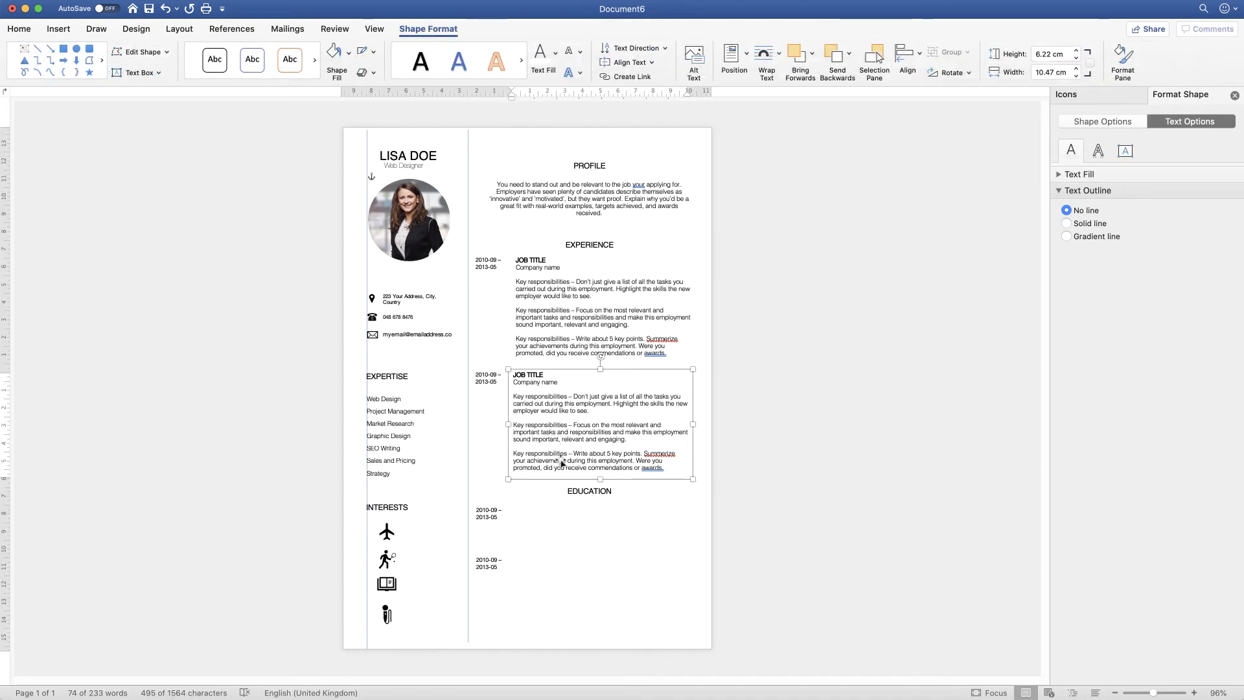
left_click_drag(560, 471, 594, 566)
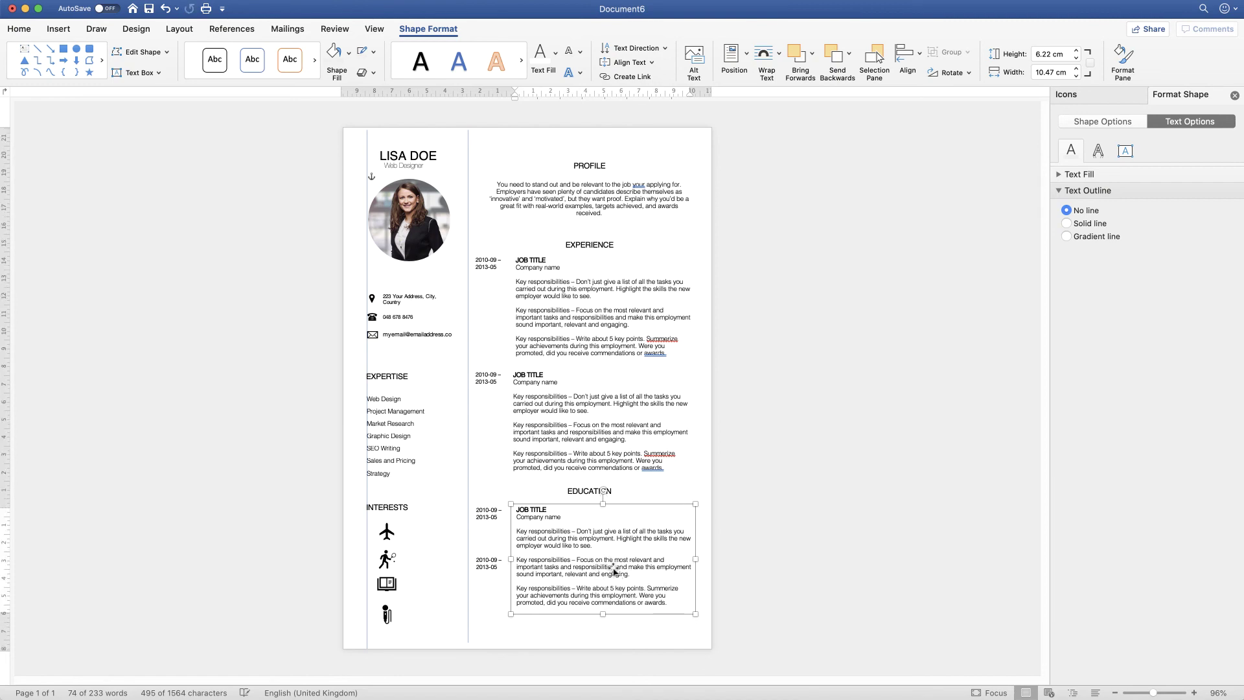
key("super+a")
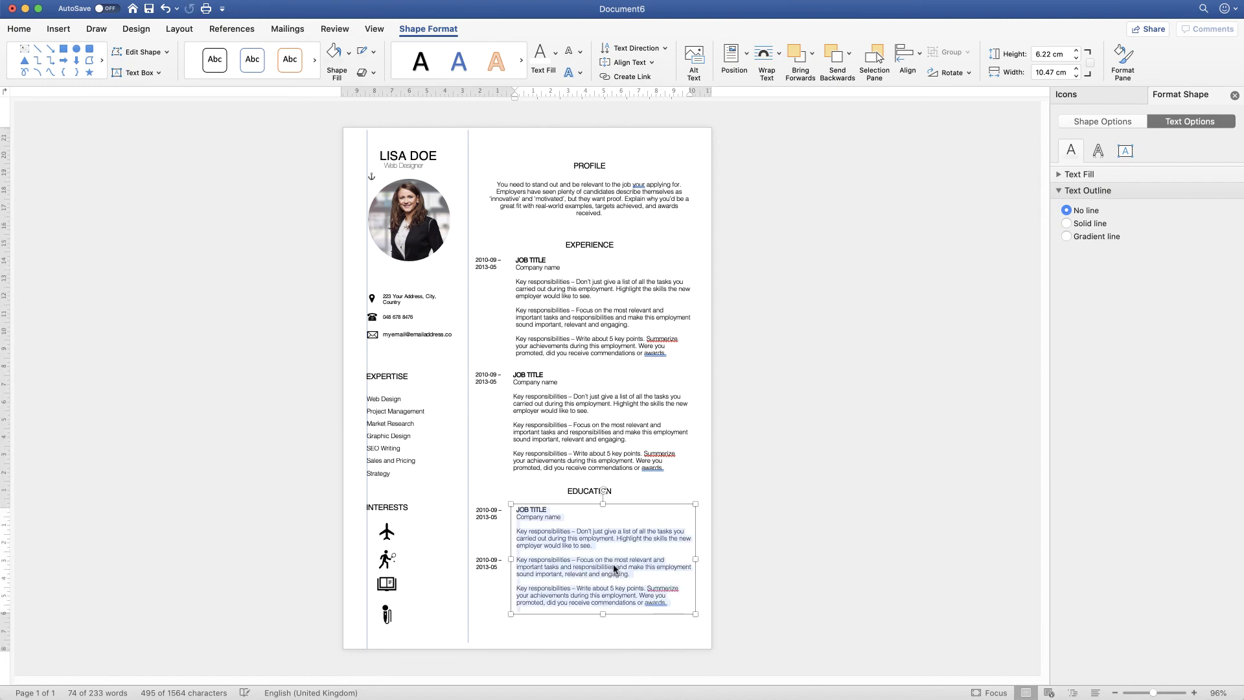
key("BackSpace")
type("2013 - MSC Digital Marketing Birmingham University, Birmingham, UK")
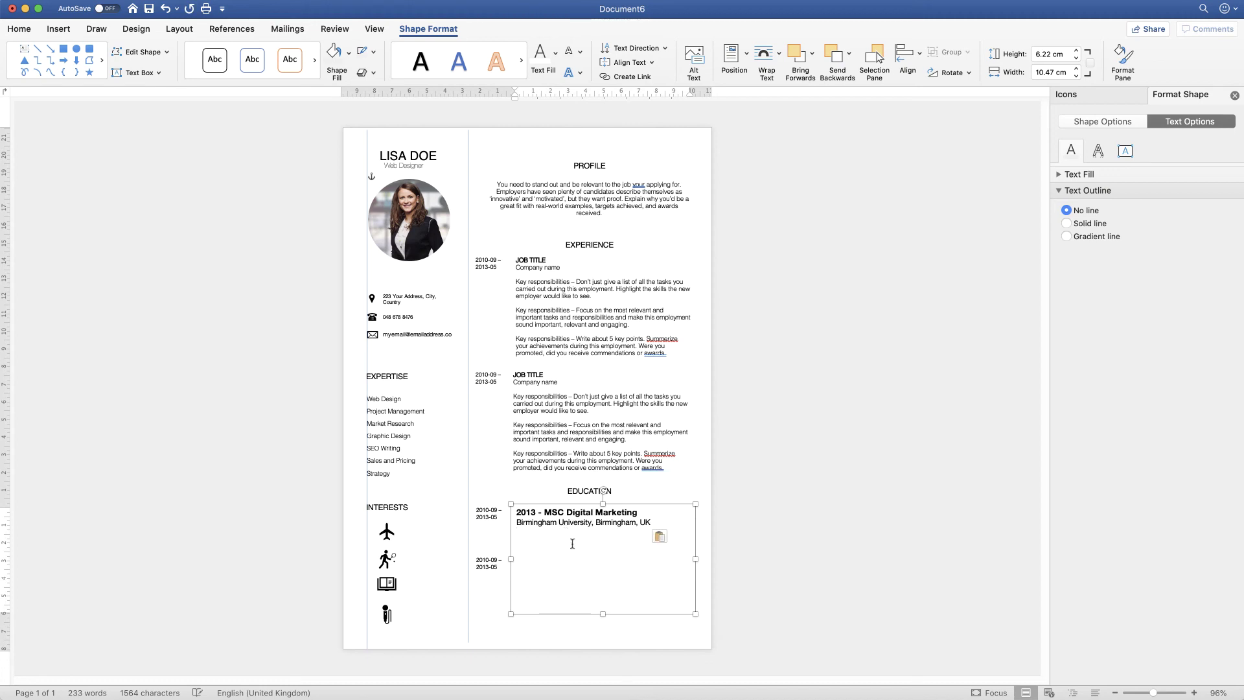
left_click_drag(603, 613, 608, 539)
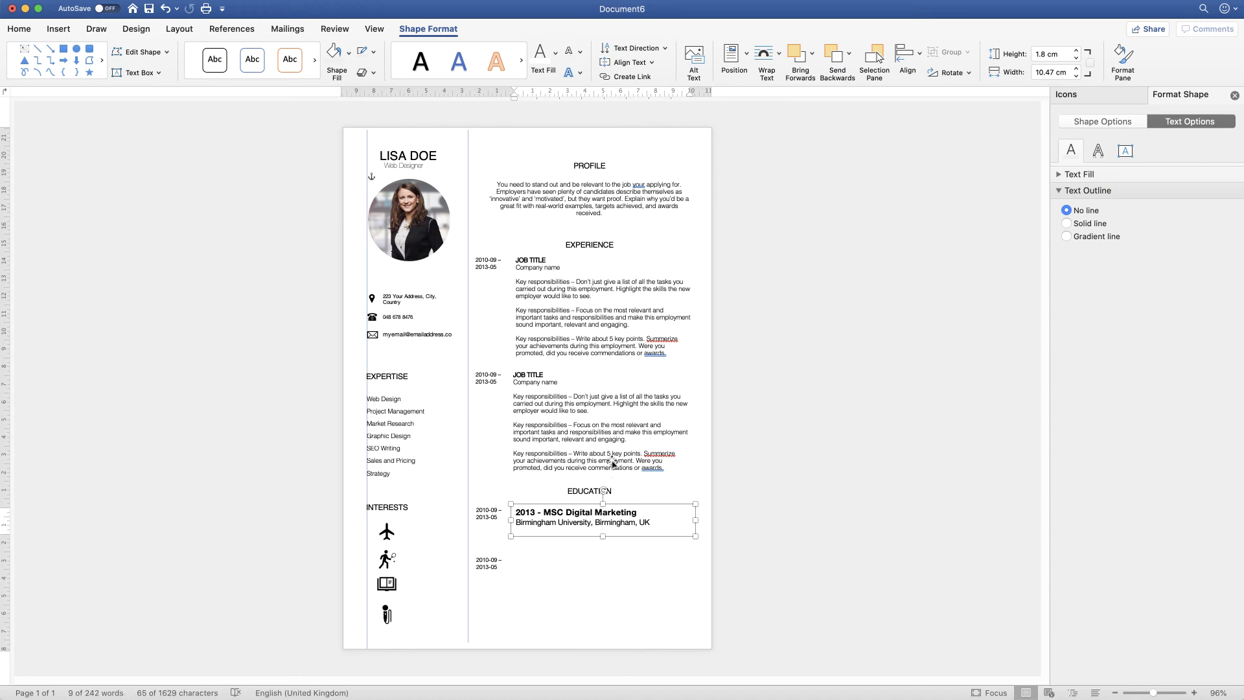
Left-align the MSC education entry with the job entries
left_click(613, 464, "shift")
left_click(921, 54)
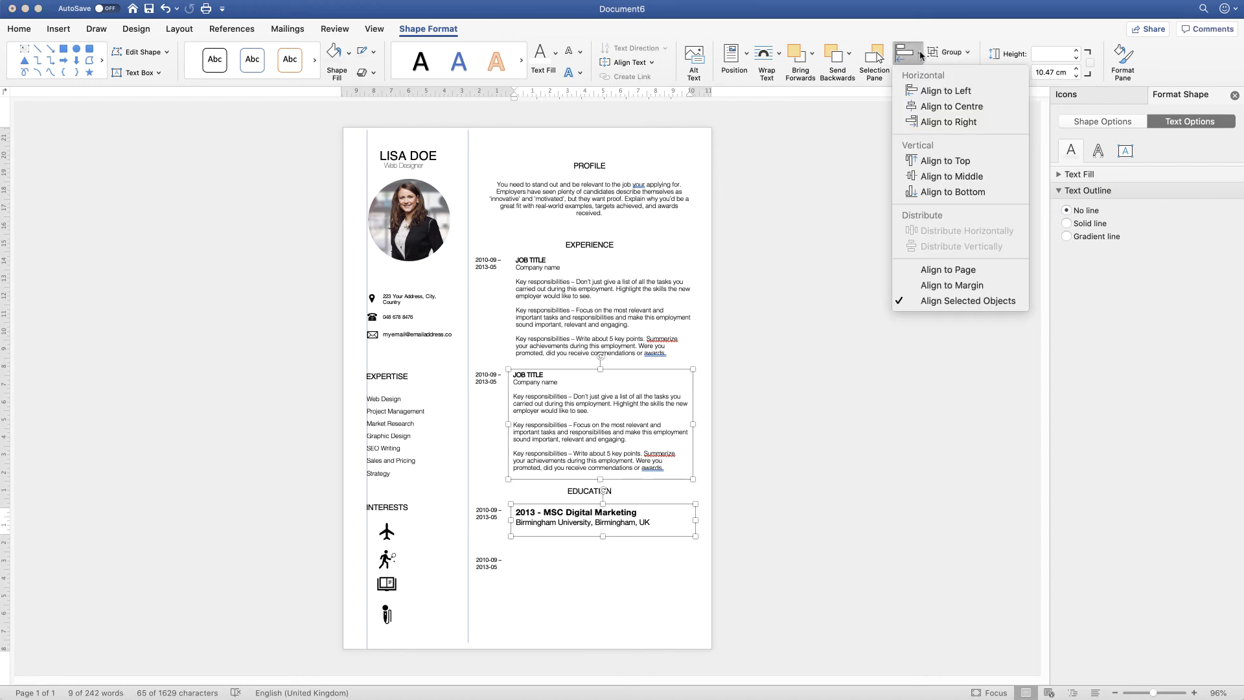
left_click(924, 95)
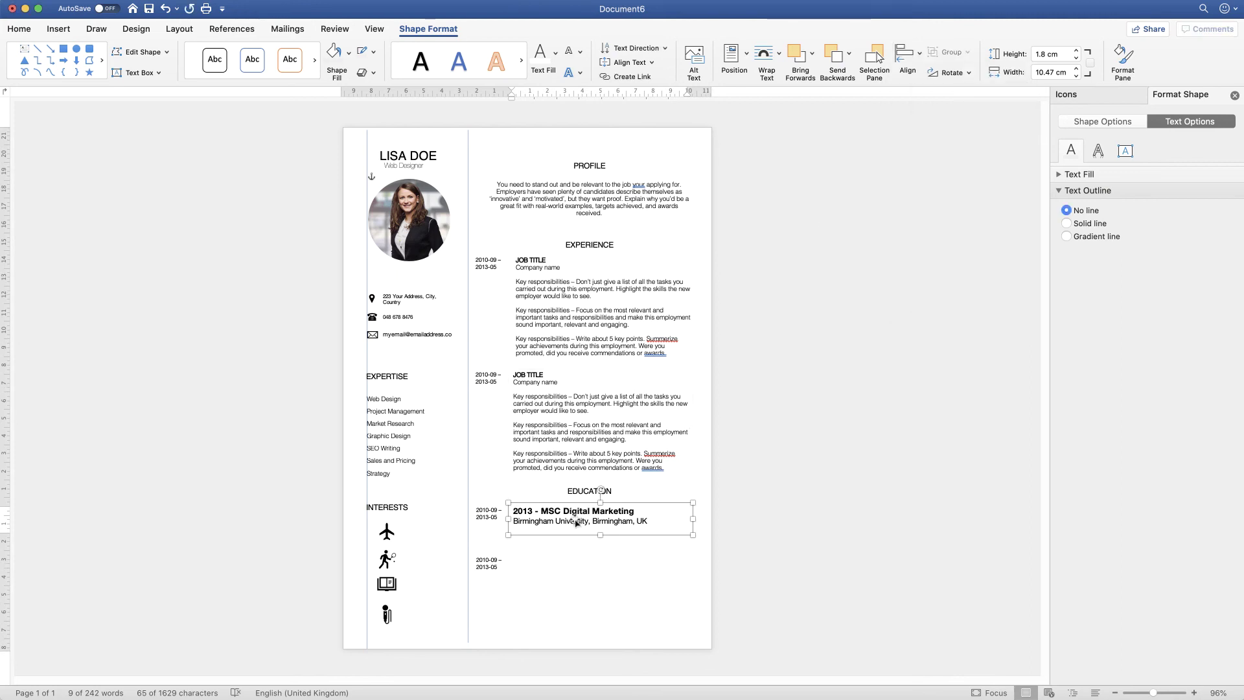
Copy the MSC entry below, replace its text with the BSC Marketing and Business Strategy details, and widen it
left_click_drag(575, 521, 560, 563)
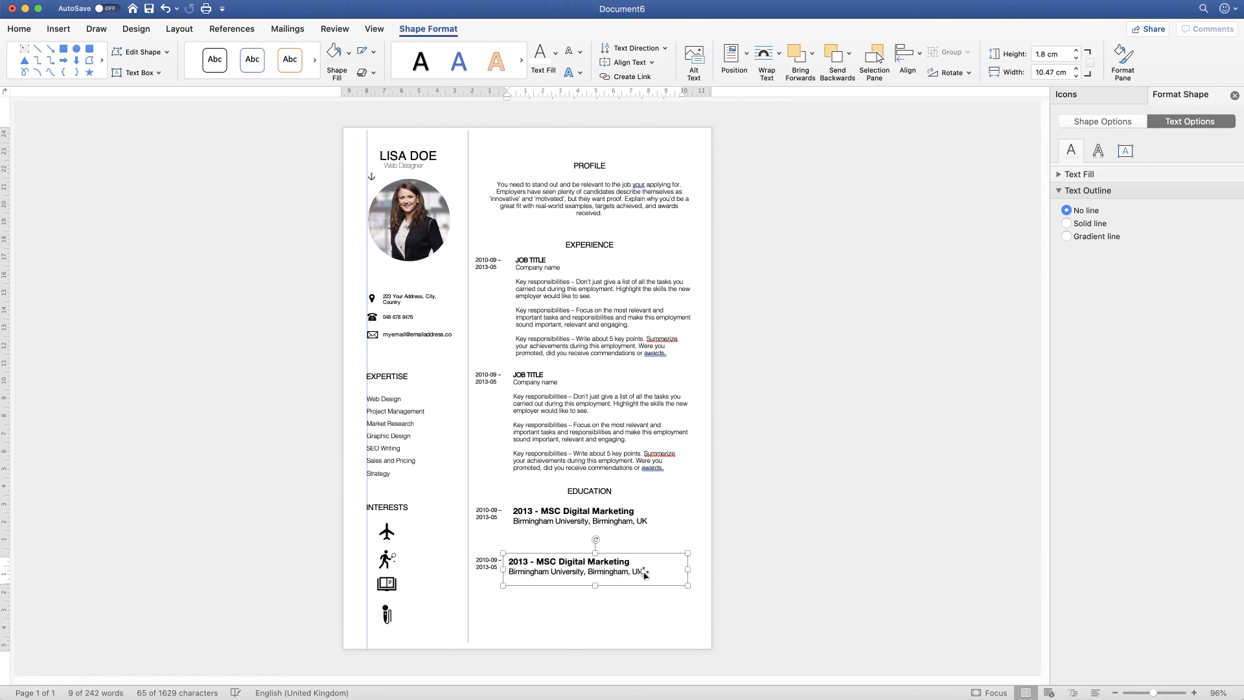
left_click(646, 576)
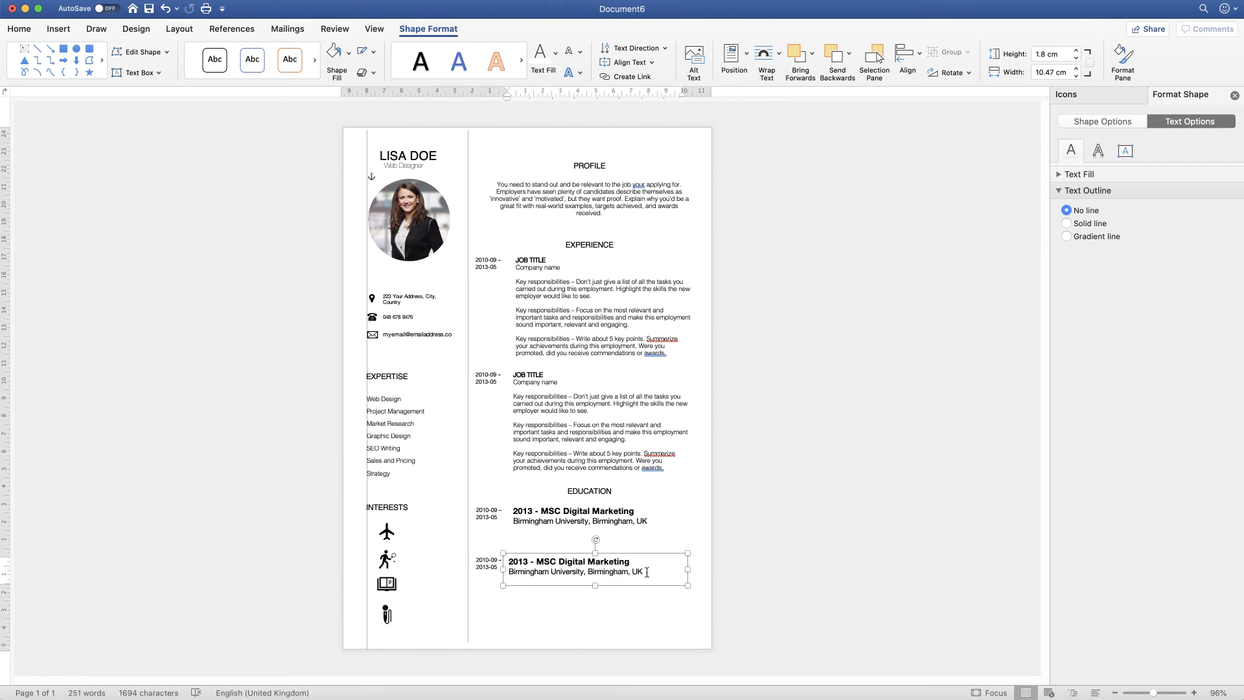
left_click_drag(646, 572, 514, 564)
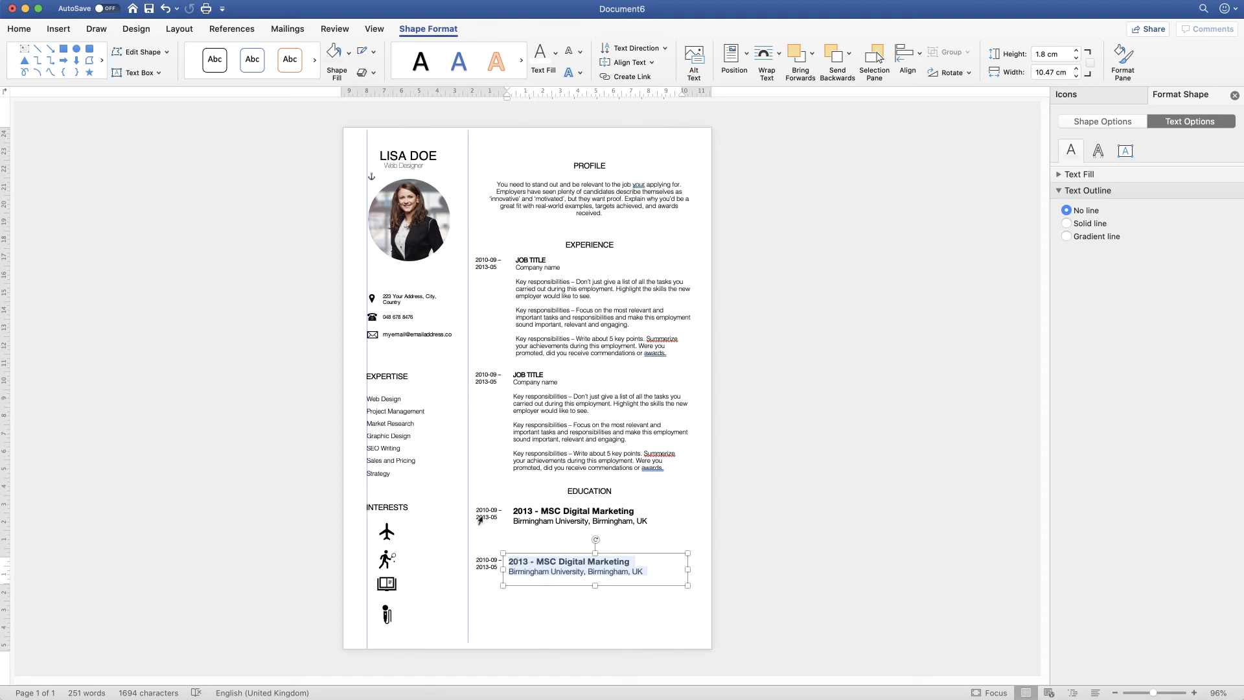
key("BackSpace")
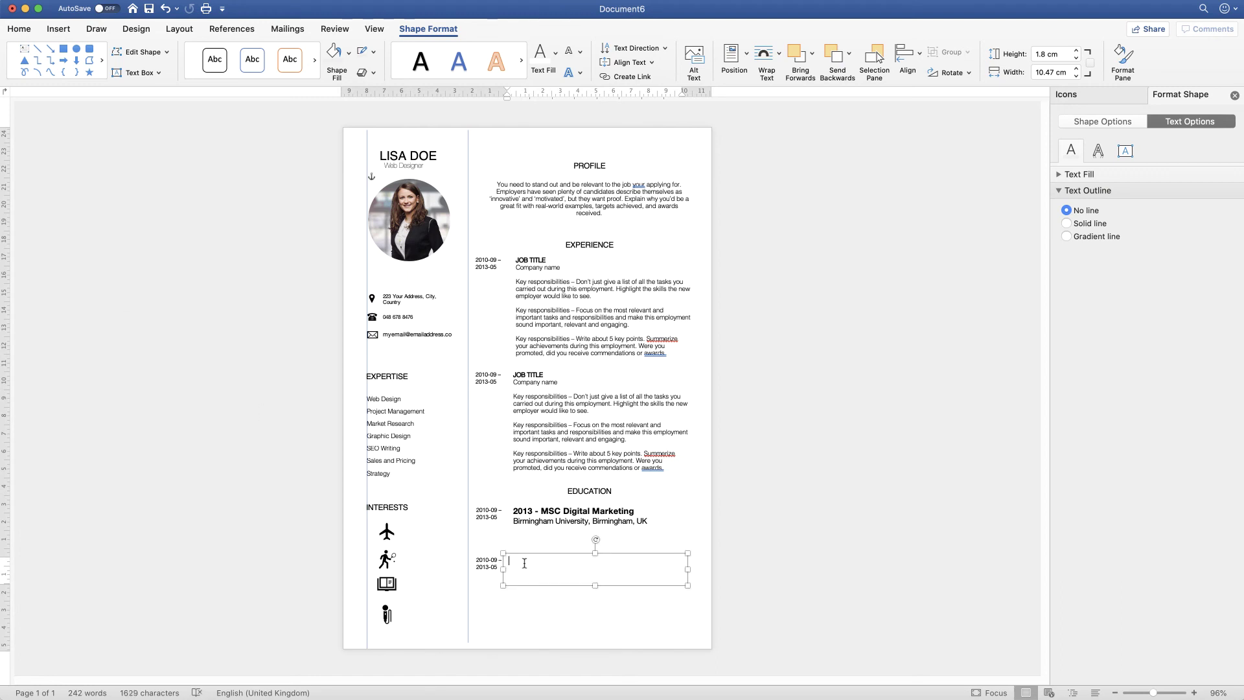
key("super+v")
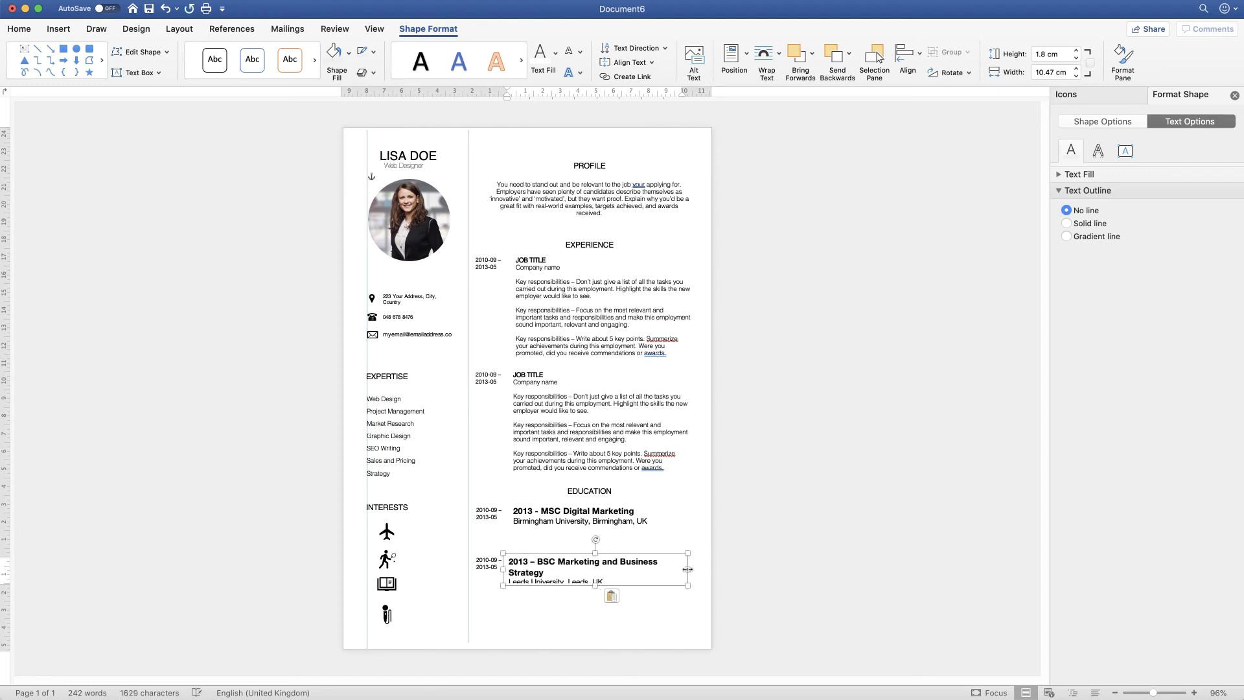
left_click_drag(688, 569, 703, 570)
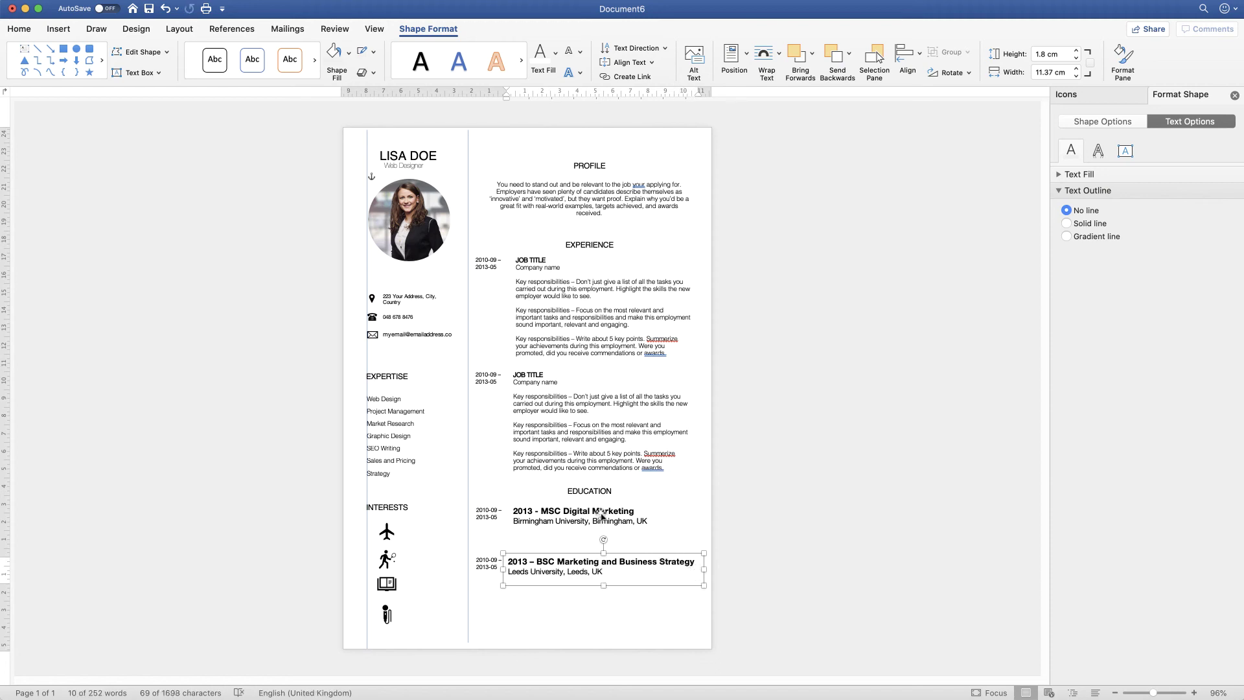
Left-align the MSC entry with the BSC entry
left_click(601, 515, "shift")
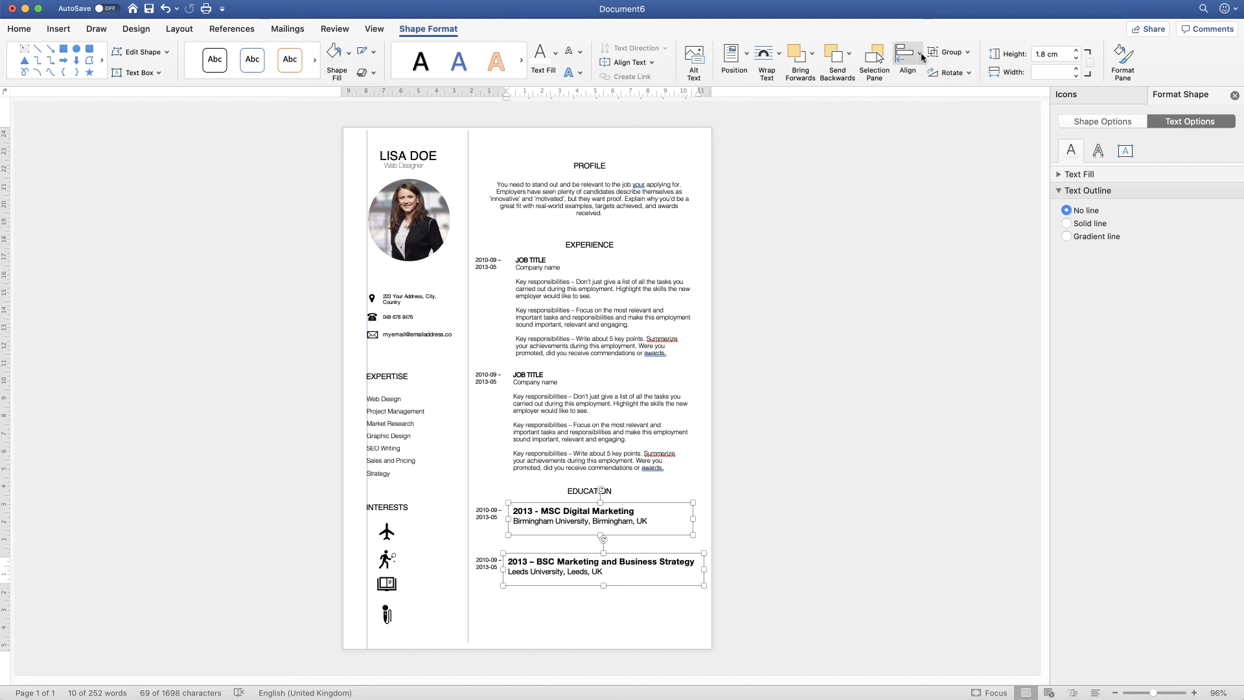
left_click(908, 57)
left_click(918, 86)
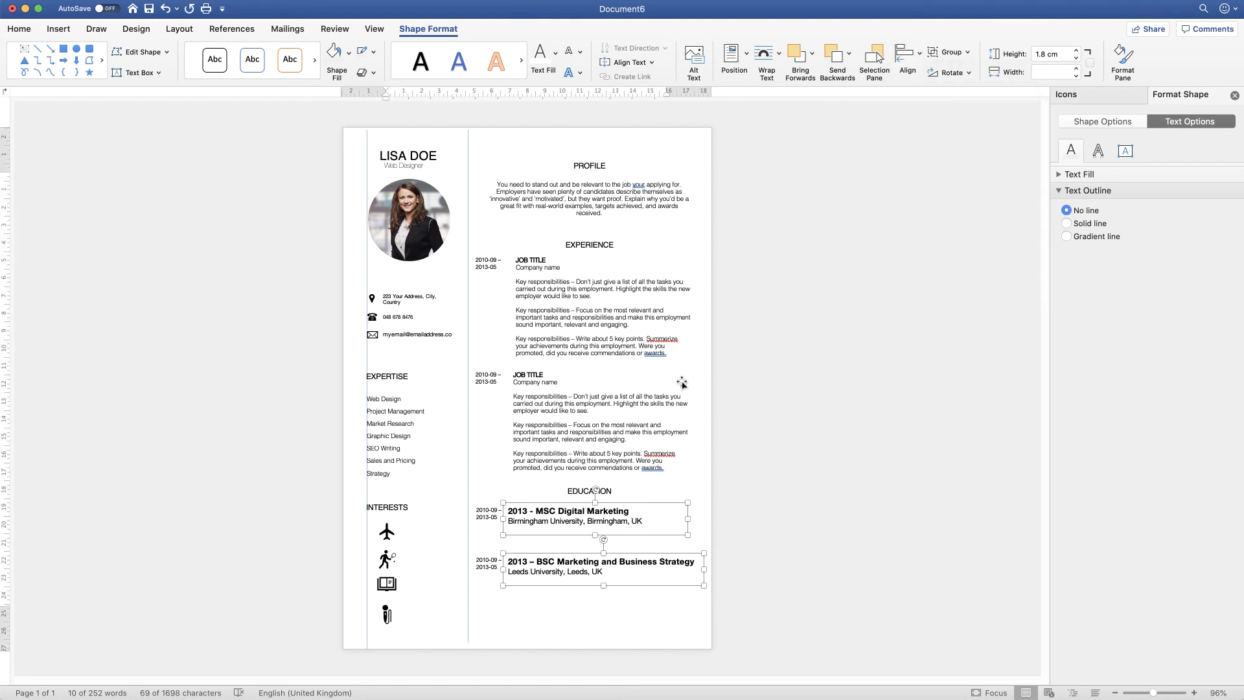
left_click(651, 486)
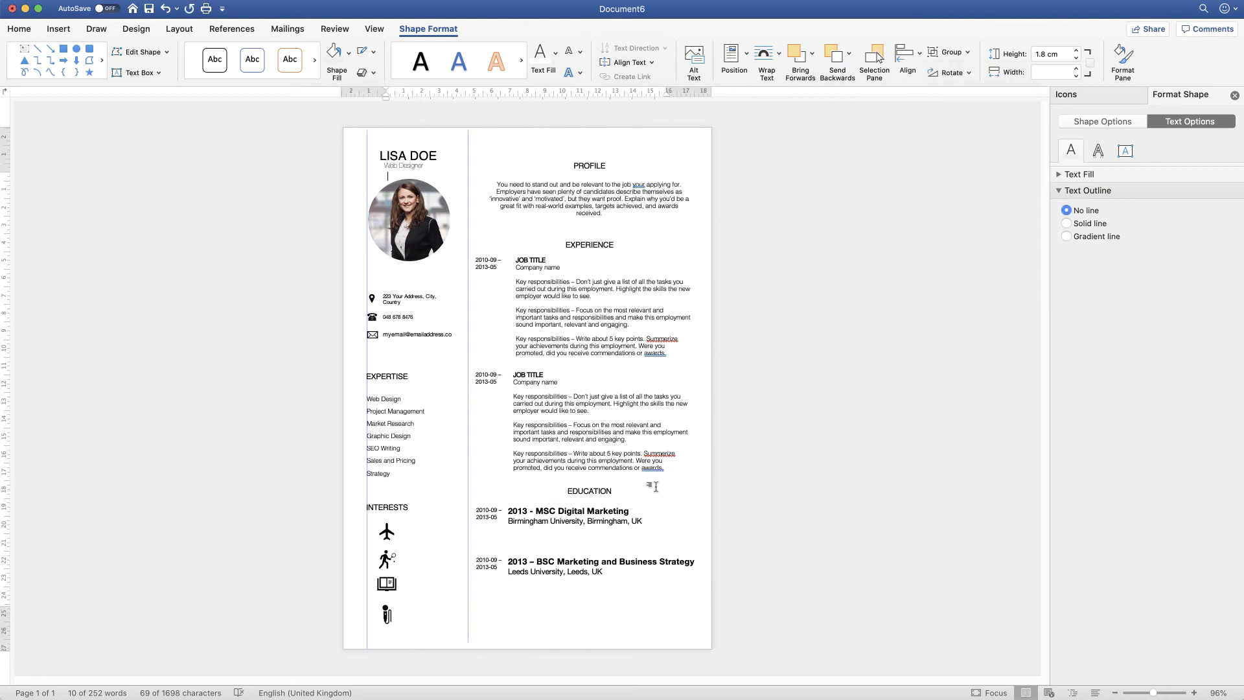
Move the BSC and MSC entries, each with its dates, lower on the page
left_click(569, 571)
left_click(487, 566, "shift")
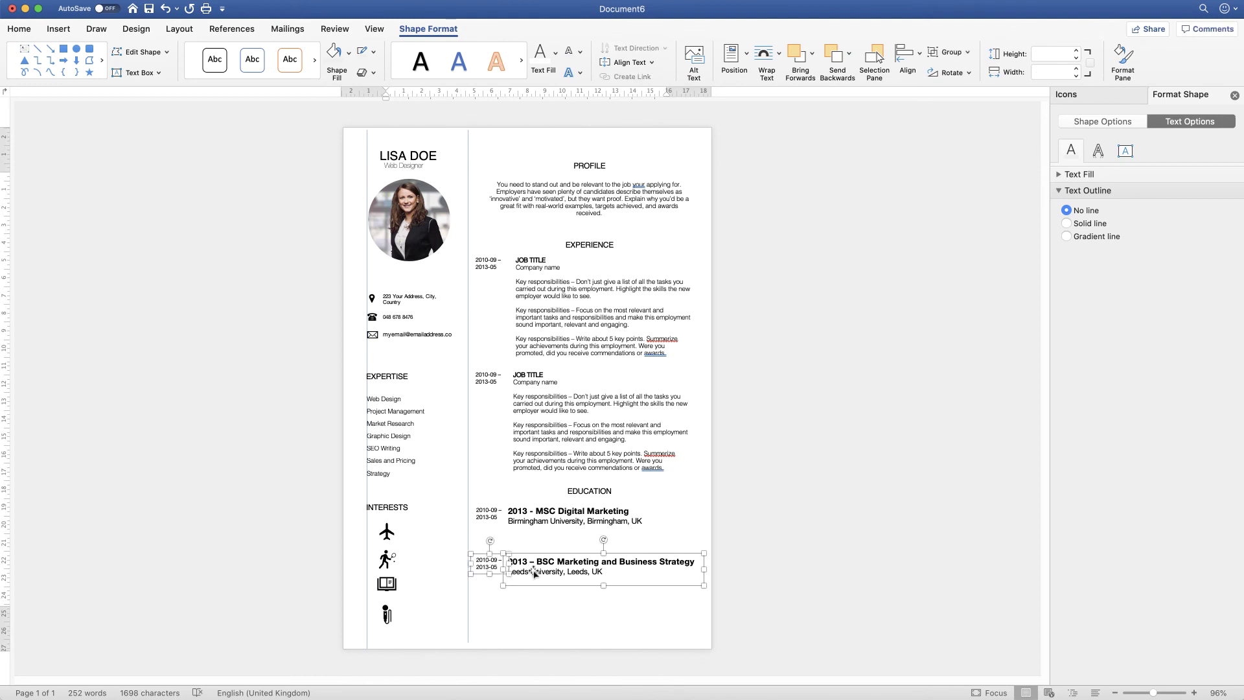
left_click_drag(533, 569, 544, 588)
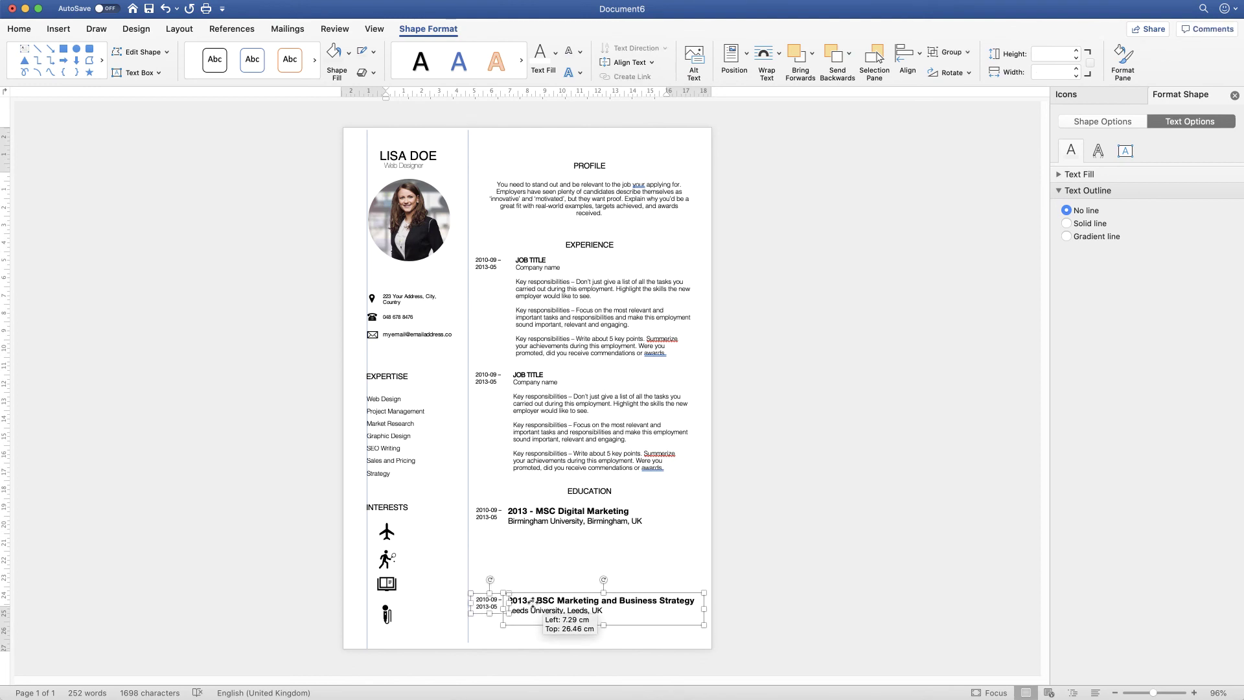
left_click(551, 522)
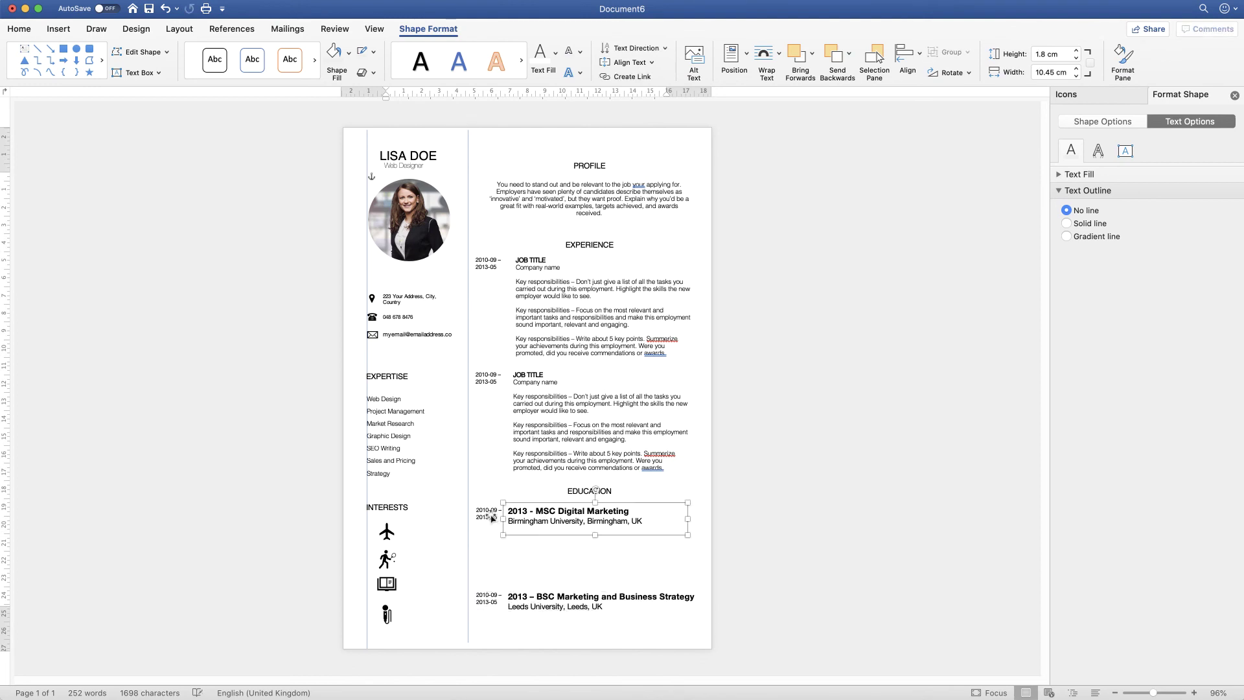
left_click(489, 515, "shift")
left_click_drag(549, 522, 551, 560)
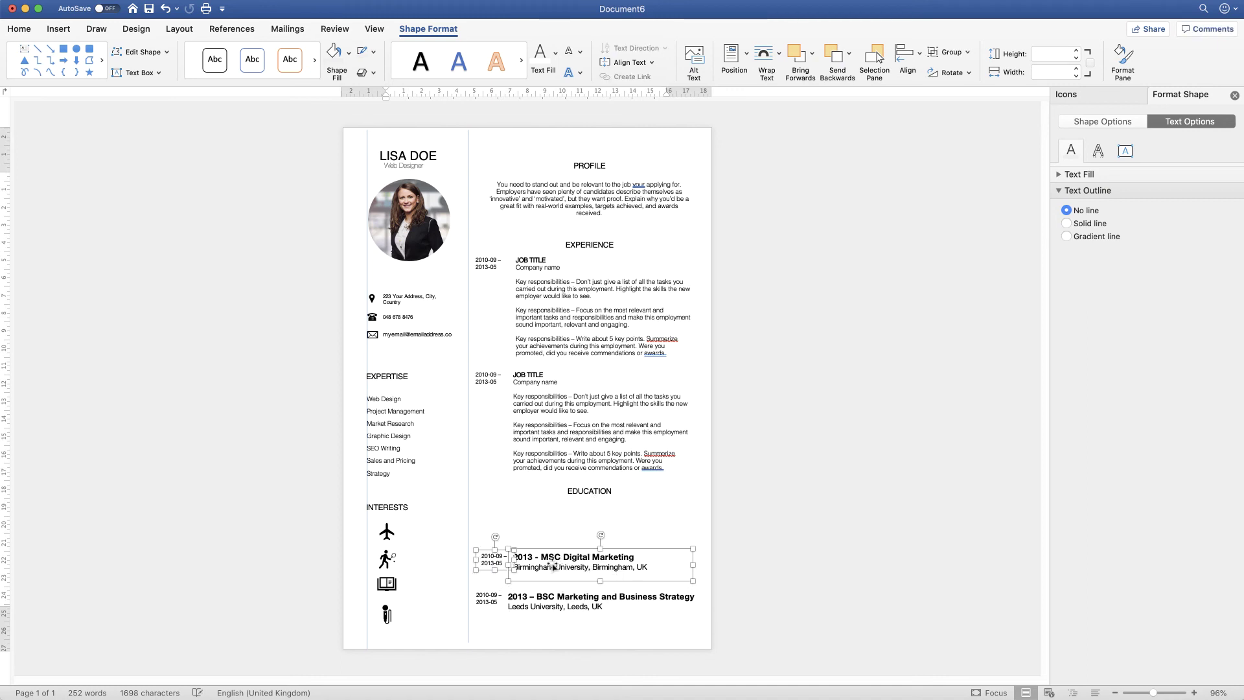
left_click(531, 623)
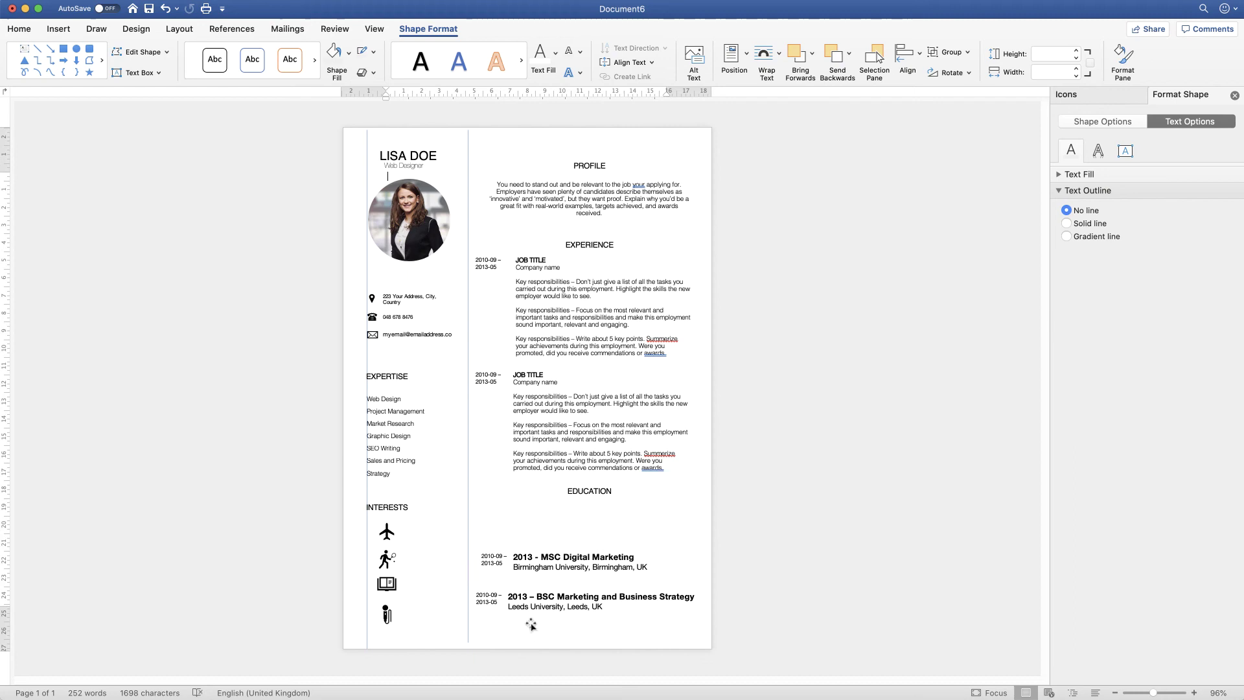
Left-align the two education date blocks, then the MSC and BSC entries
left_click(494, 561)
left_click(488, 597, "shift")
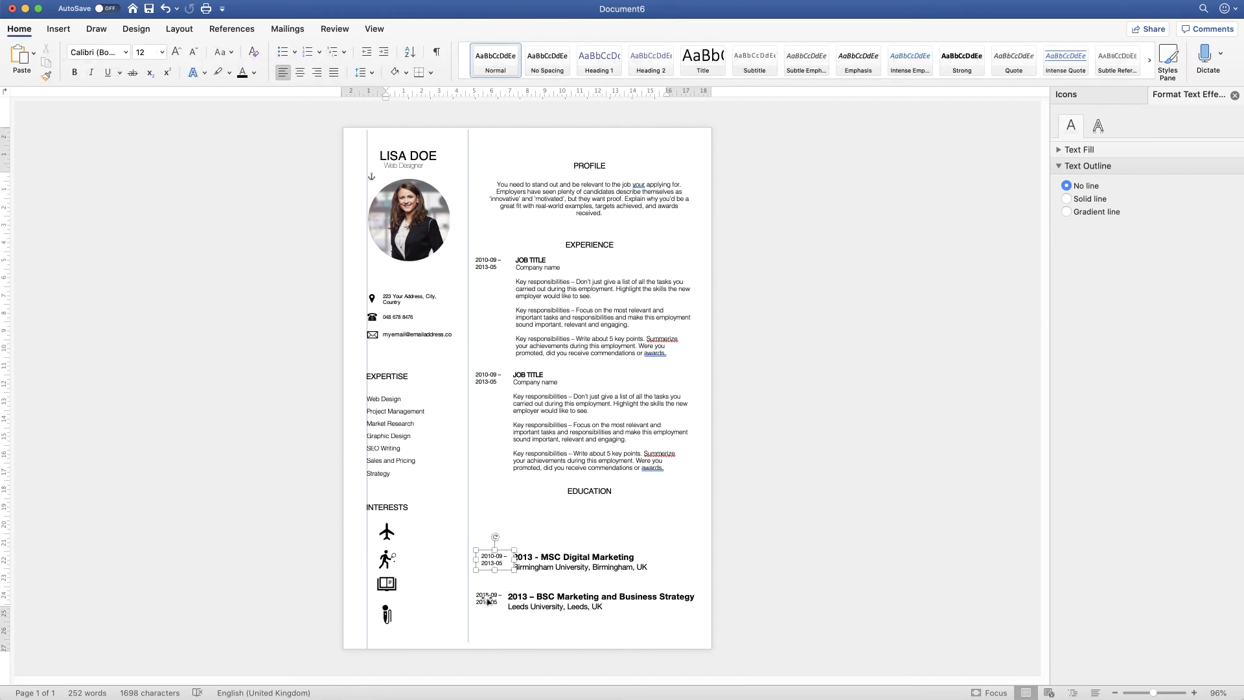
left_click(920, 53)
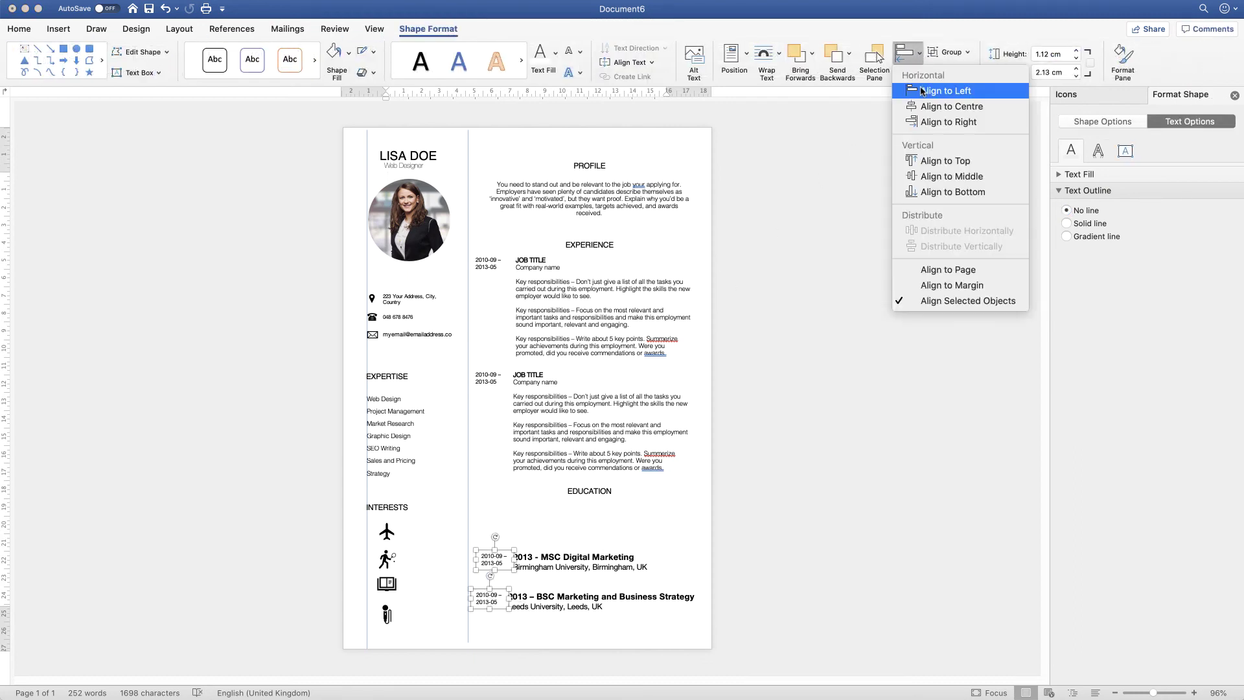
left_click(924, 90)
left_click(559, 598)
left_click(570, 558, "shift")
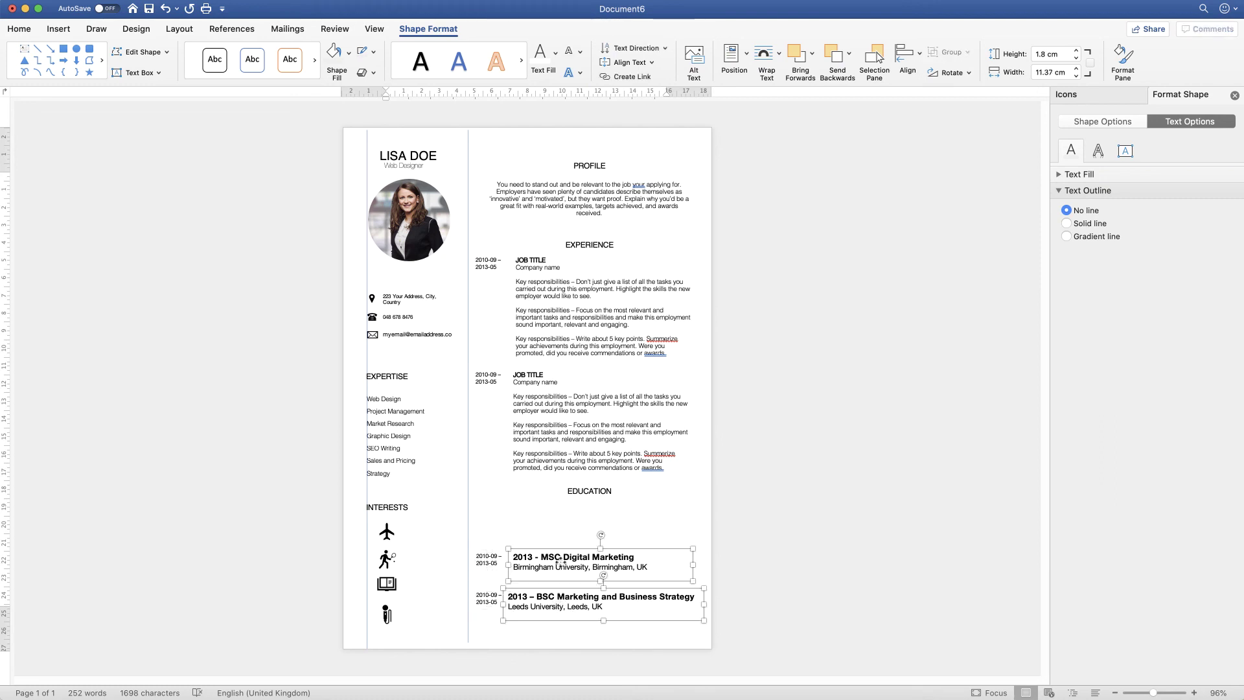
left_click(967, 53)
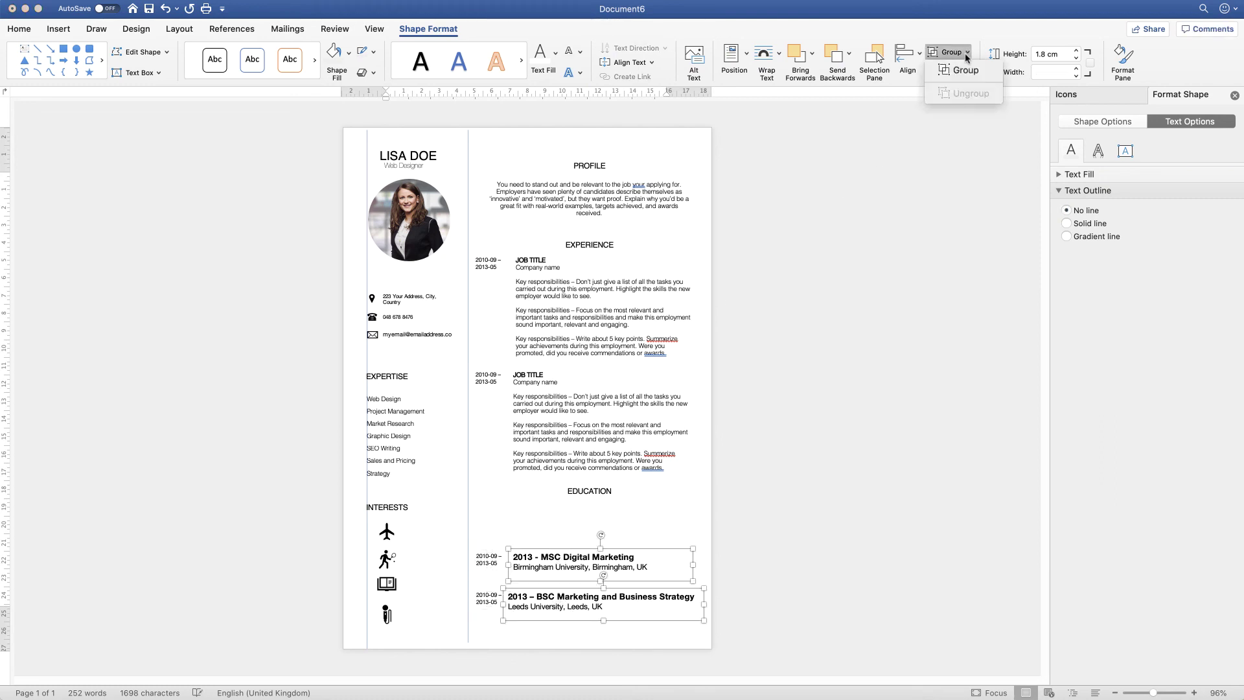
left_click(917, 58)
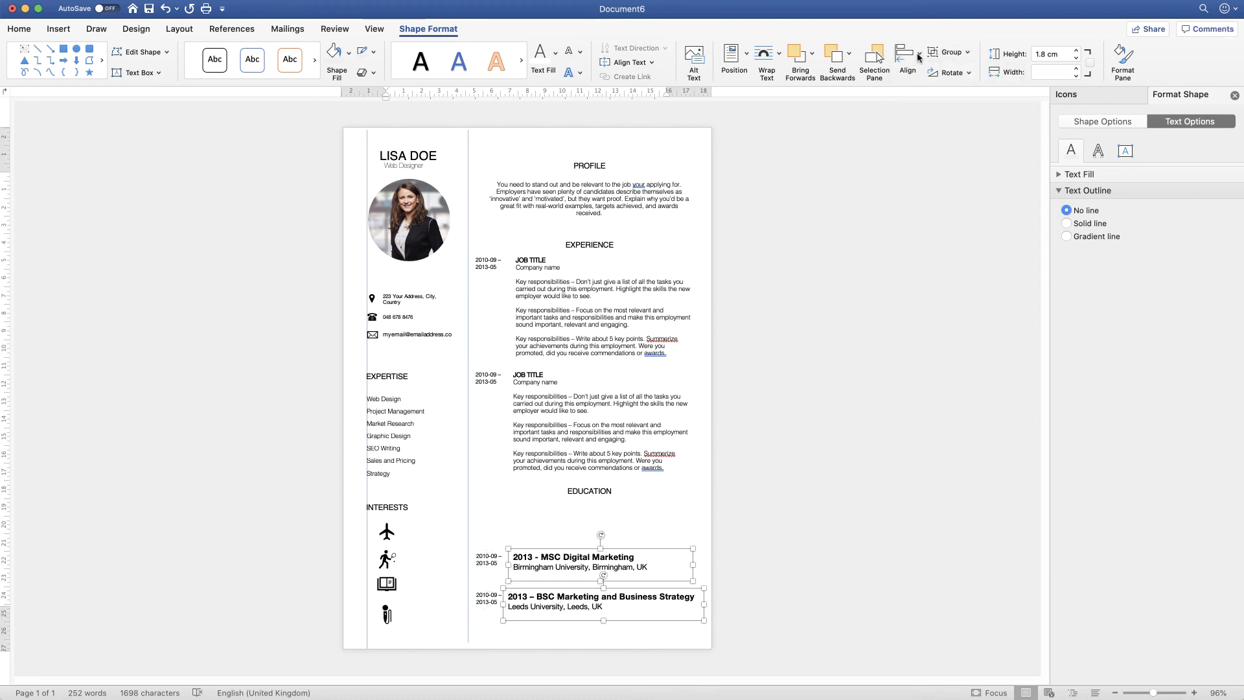
left_click(922, 56)
left_click(926, 92)
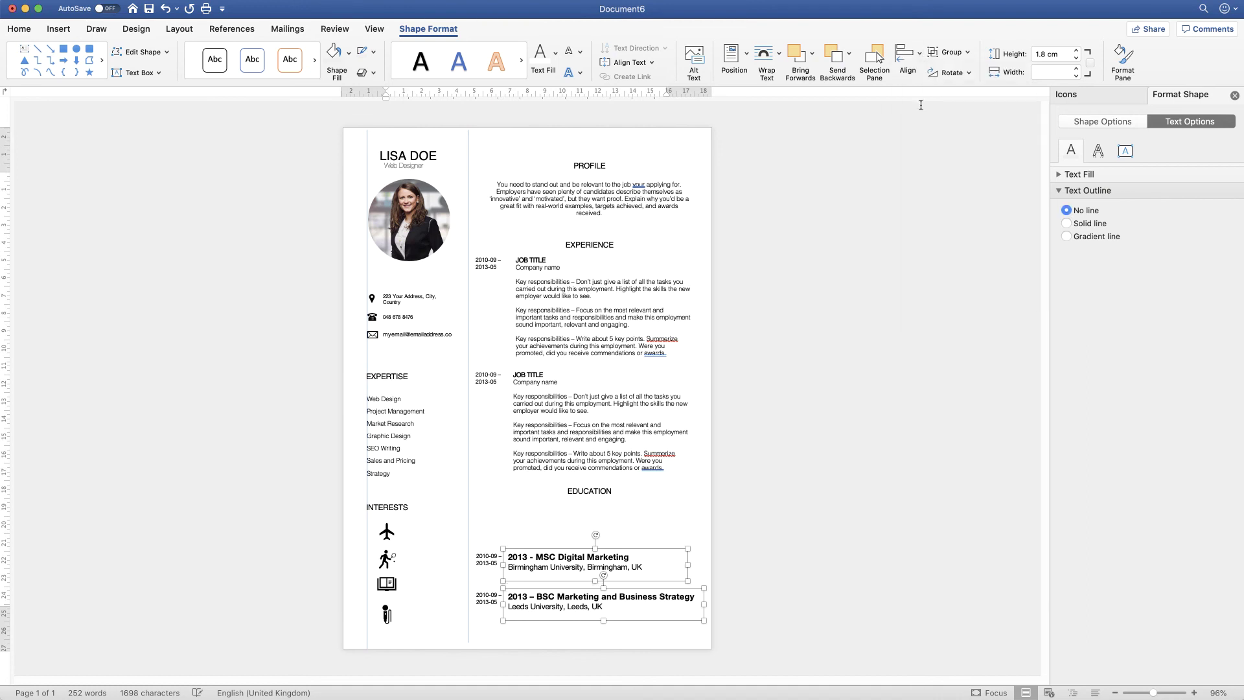
left_click(646, 514)
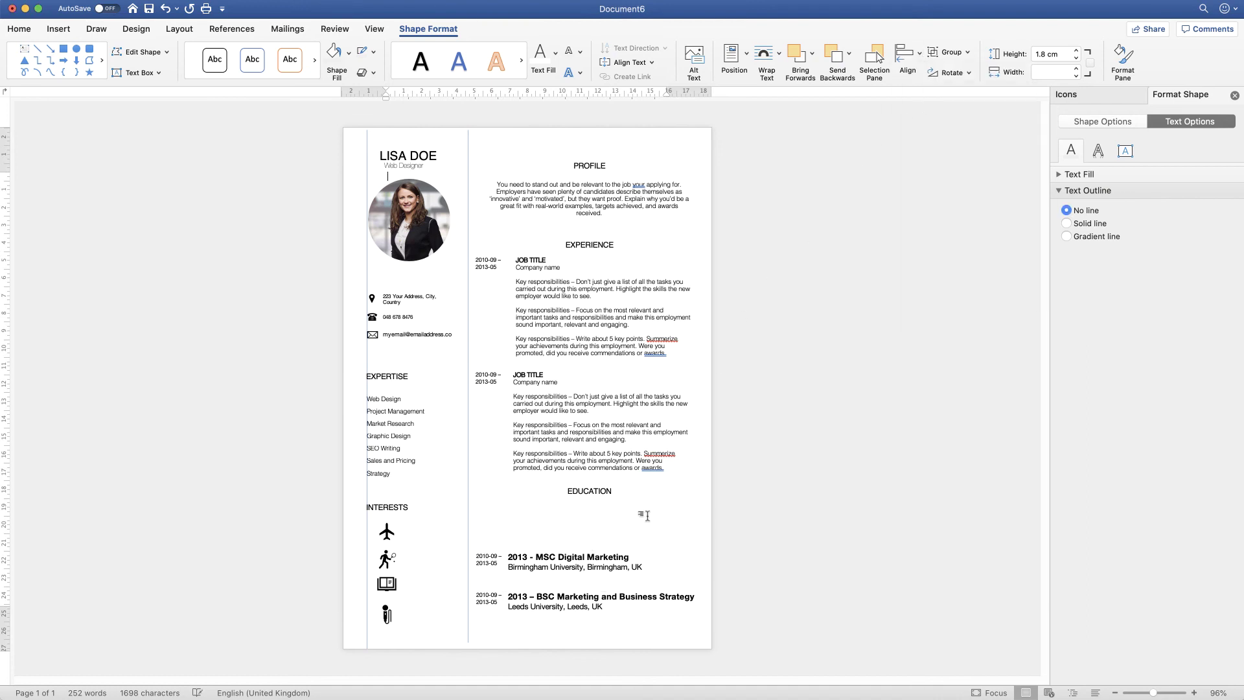
Move EDUCATION and both job entries with their dates lower, the first job at 8.28 cm, and adjust EXPERIENCE
left_click(591, 492)
left_click_drag(591, 496, 593, 524)
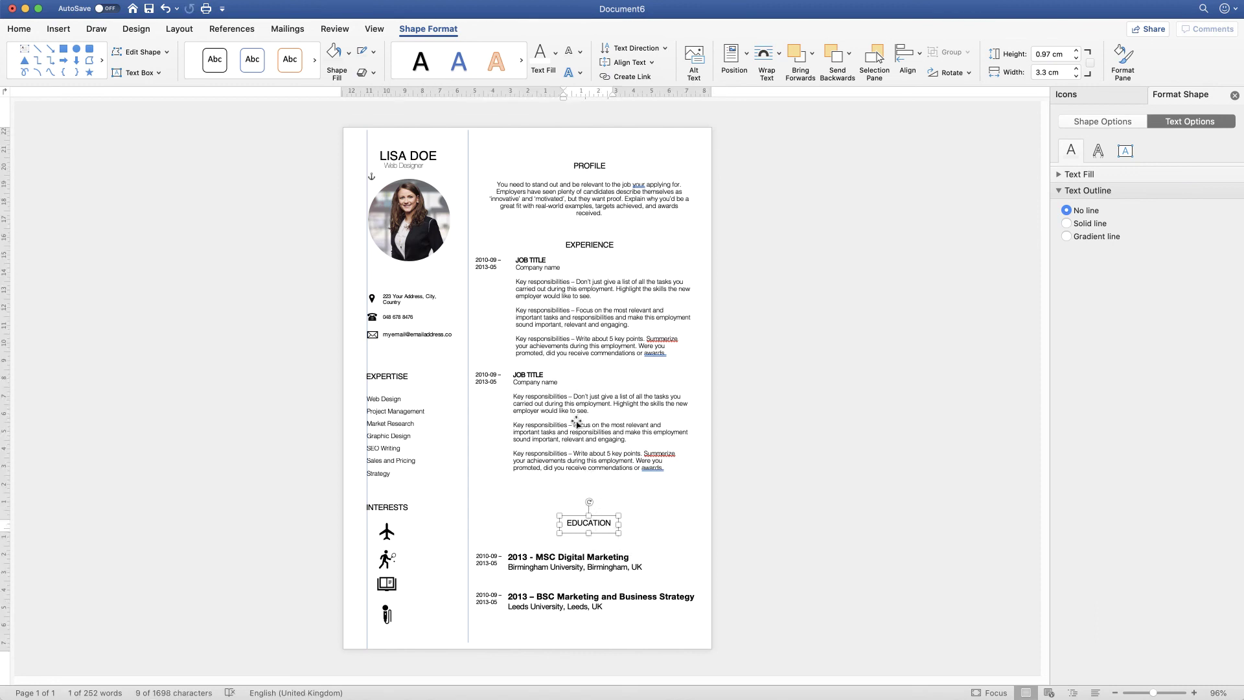
left_click(577, 424)
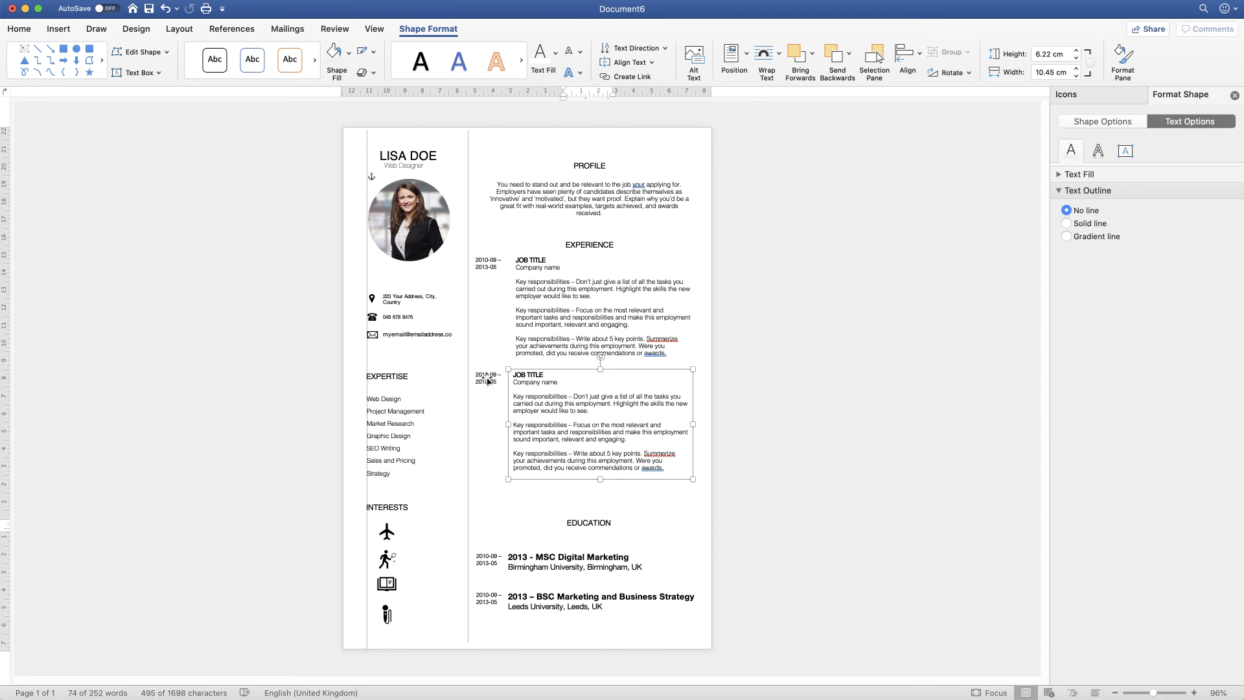
left_click(488, 380, "shift")
left_click_drag(573, 415, 572, 434)
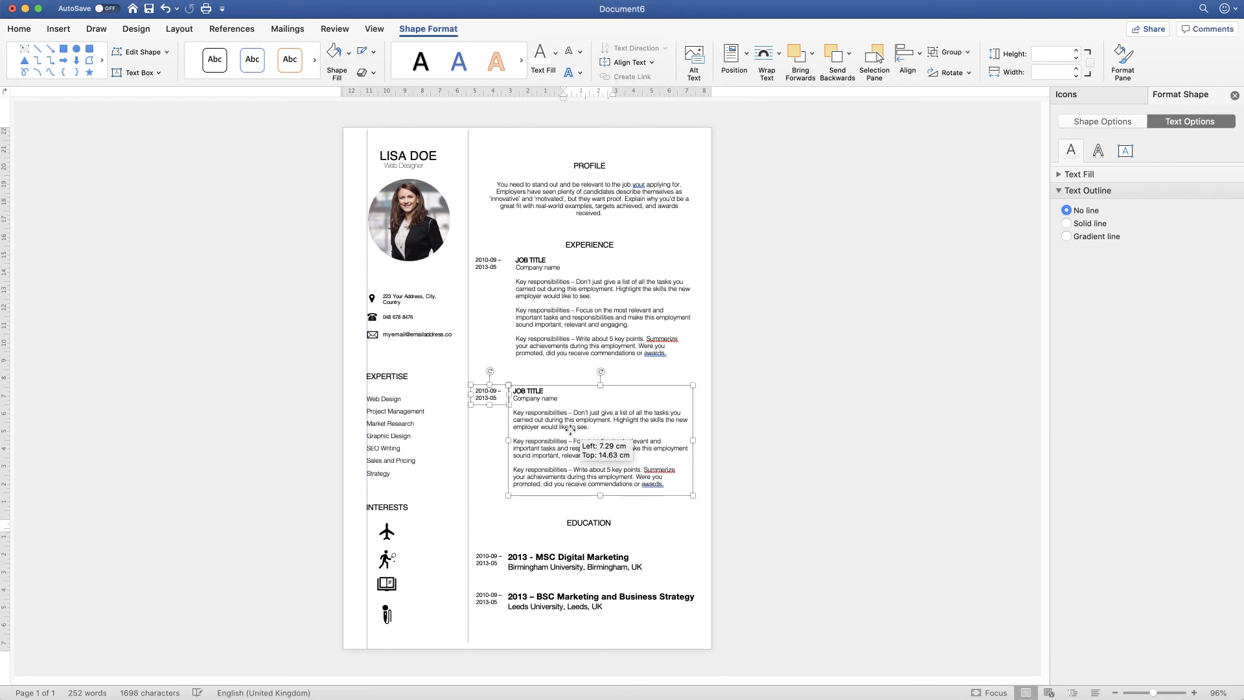
left_click(580, 328)
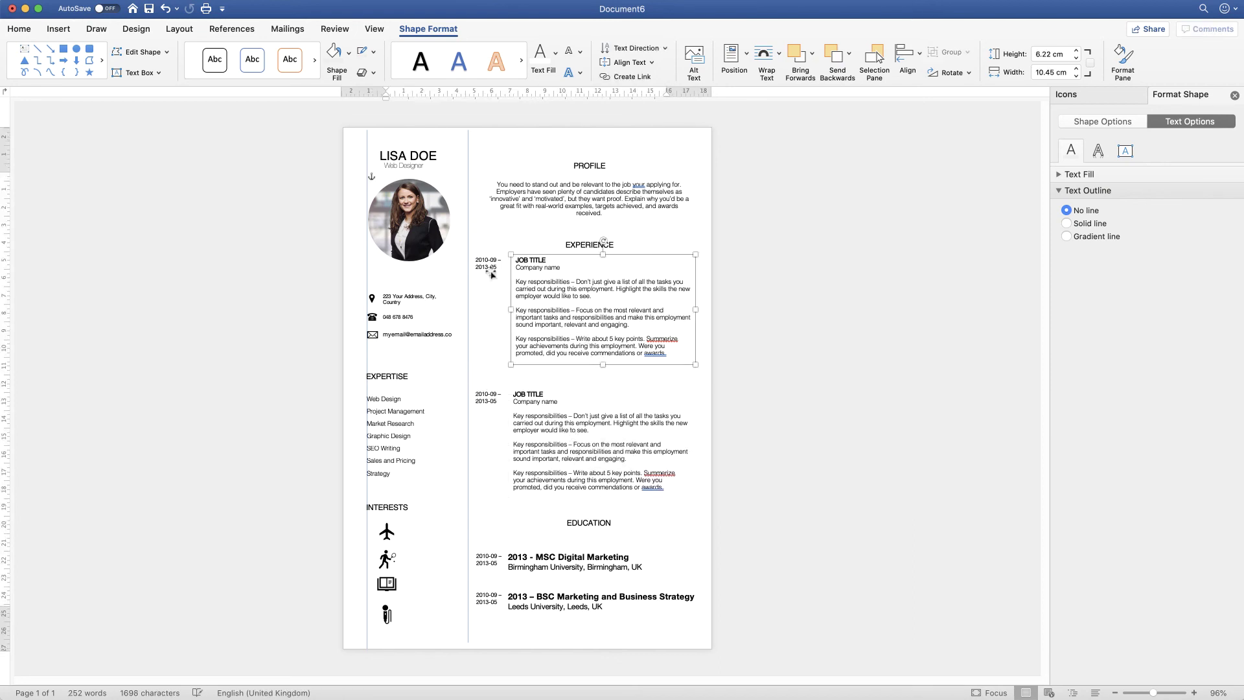
left_click(487, 263, "shift")
left_click_drag(579, 321, 578, 338)
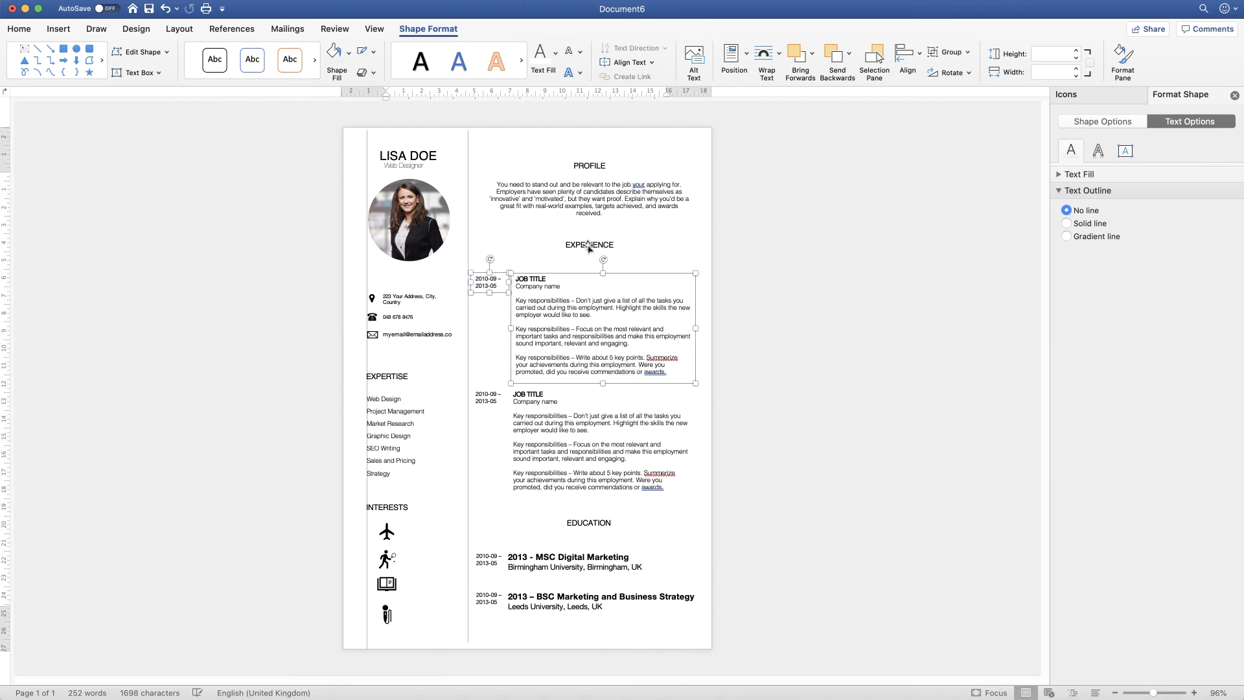
left_click(589, 245)
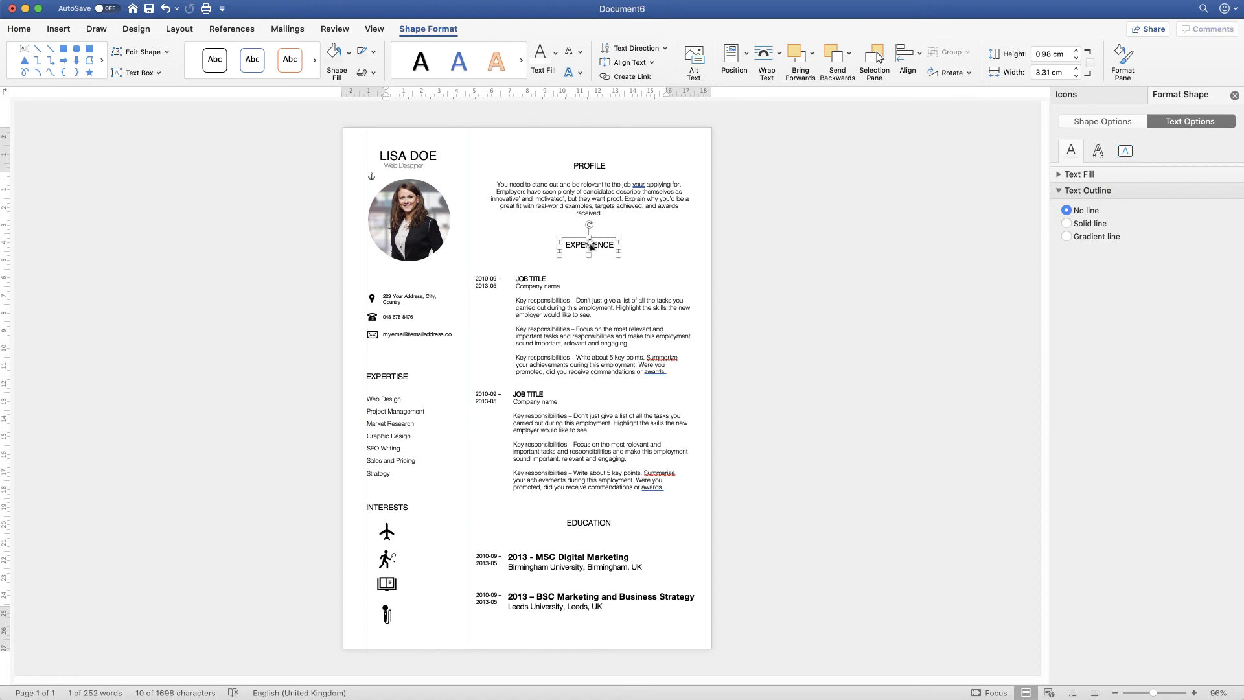
left_click_drag(591, 247, 591, 243)
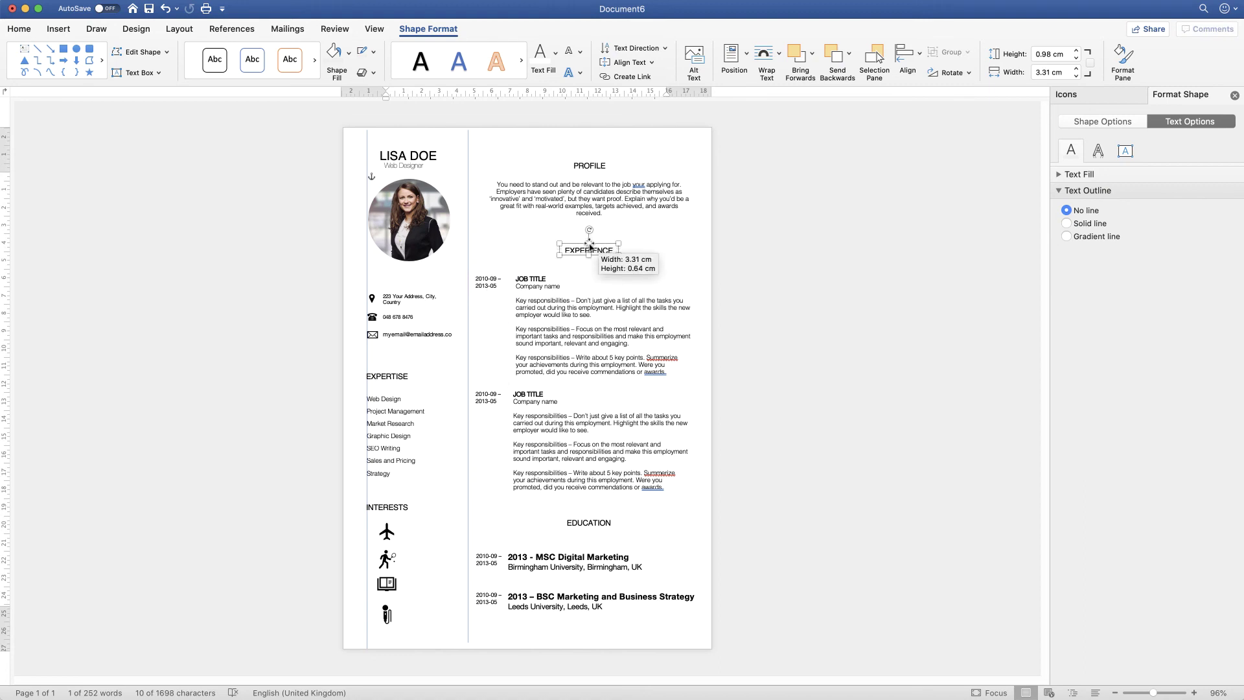
Centre the PROFILE, EXPERIENCE and EDUCATION headings on the profile paragraph, then select the old divider
left_click_drag(591, 243, 591, 253)
left_click(591, 165)
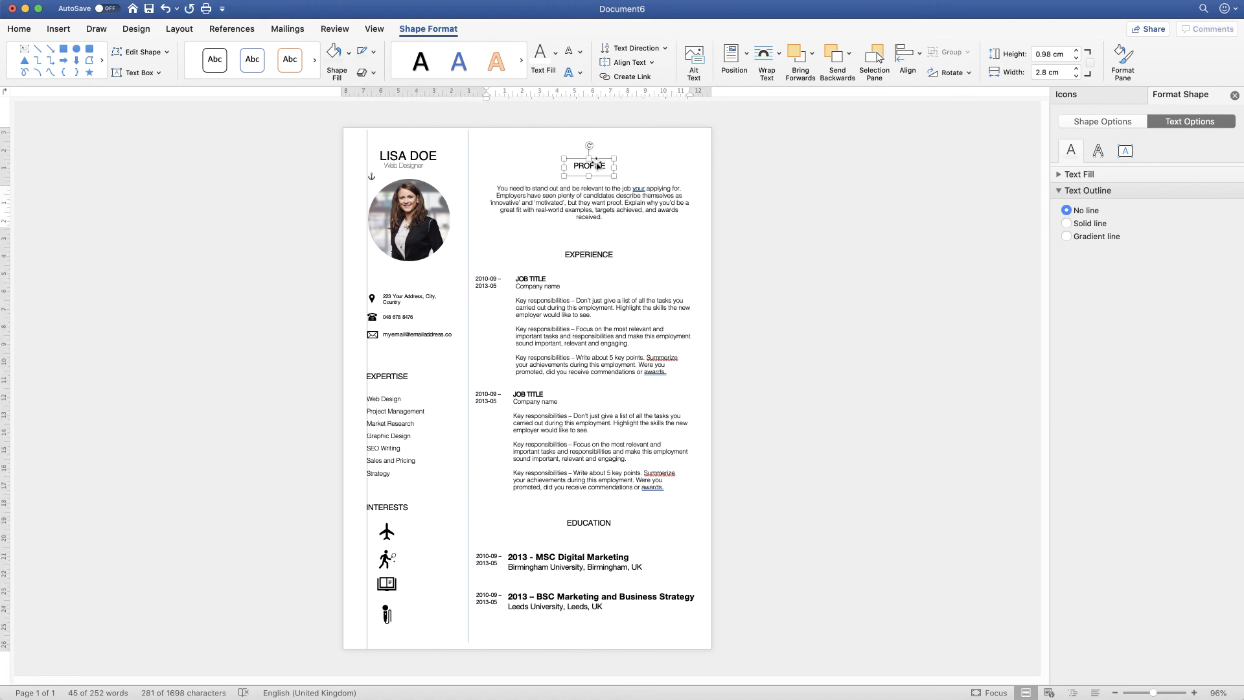
left_click(601, 203, "shift")
left_click(591, 255, "shift")
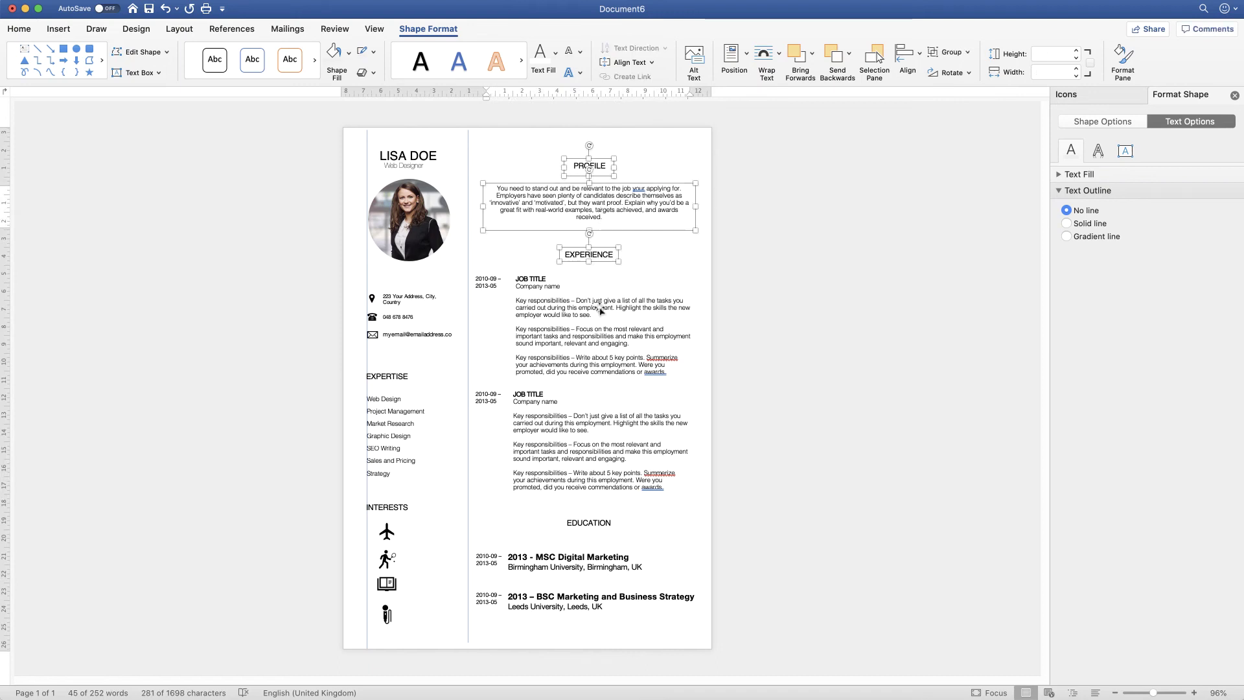
left_click(590, 526, "shift")
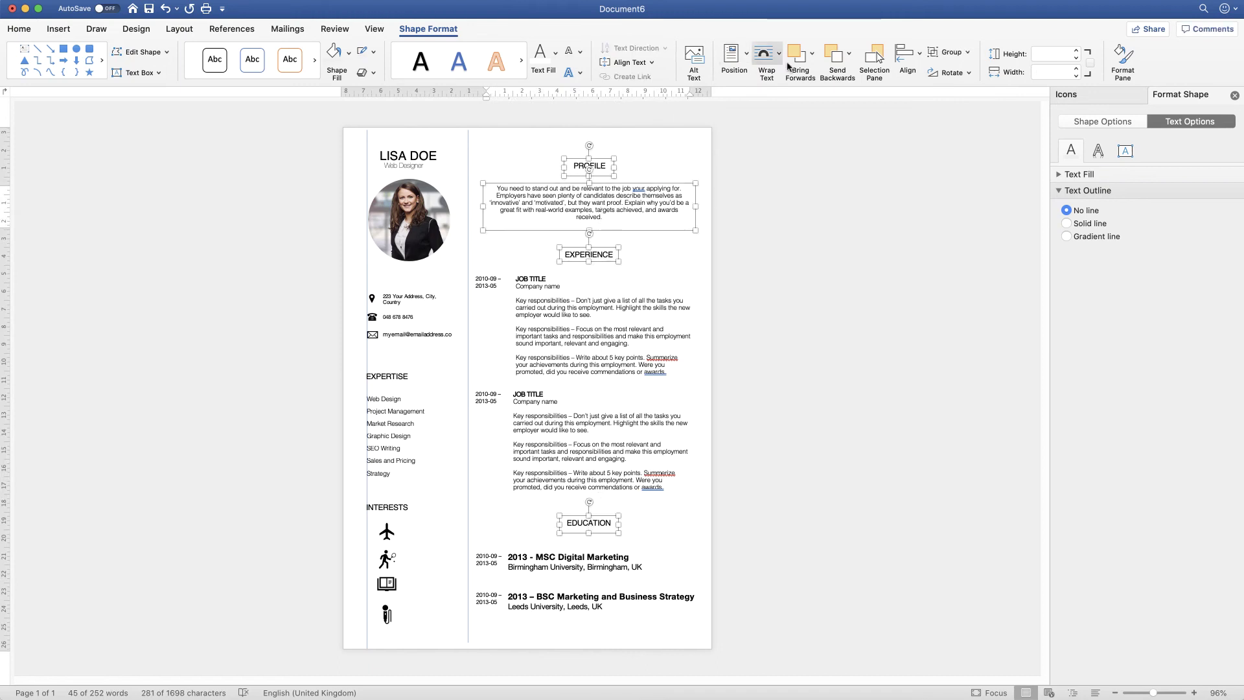
left_click(924, 55)
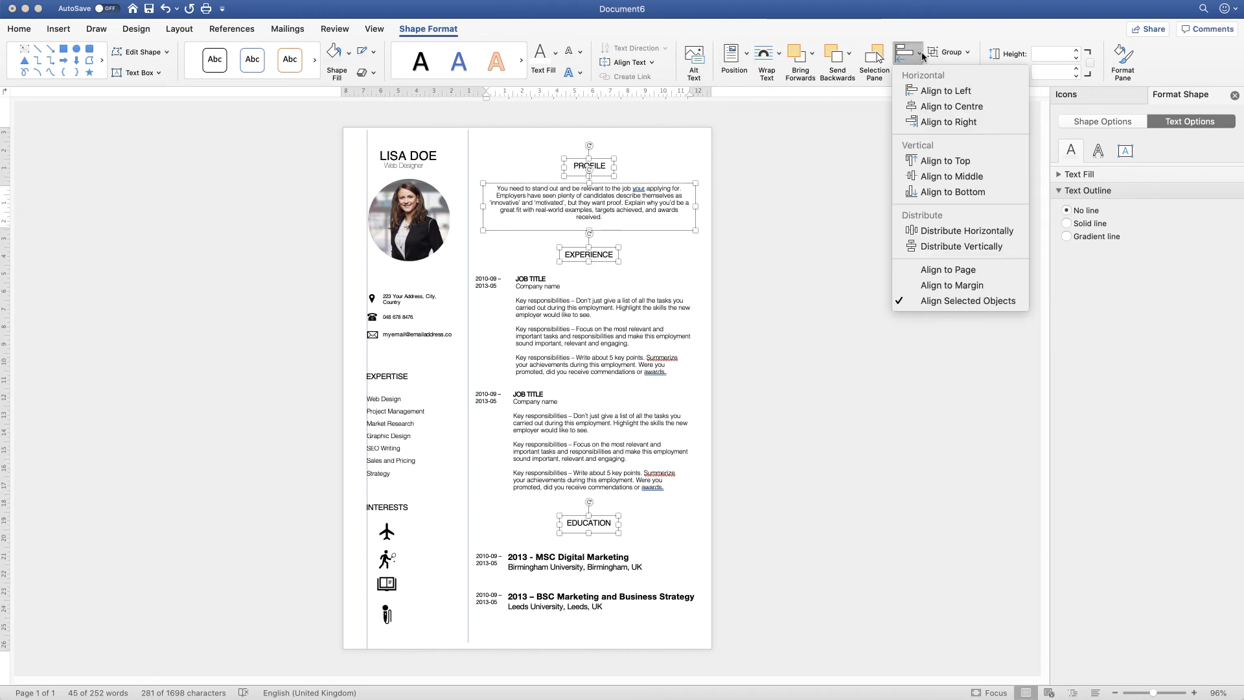
left_click(924, 110)
left_click(781, 309)
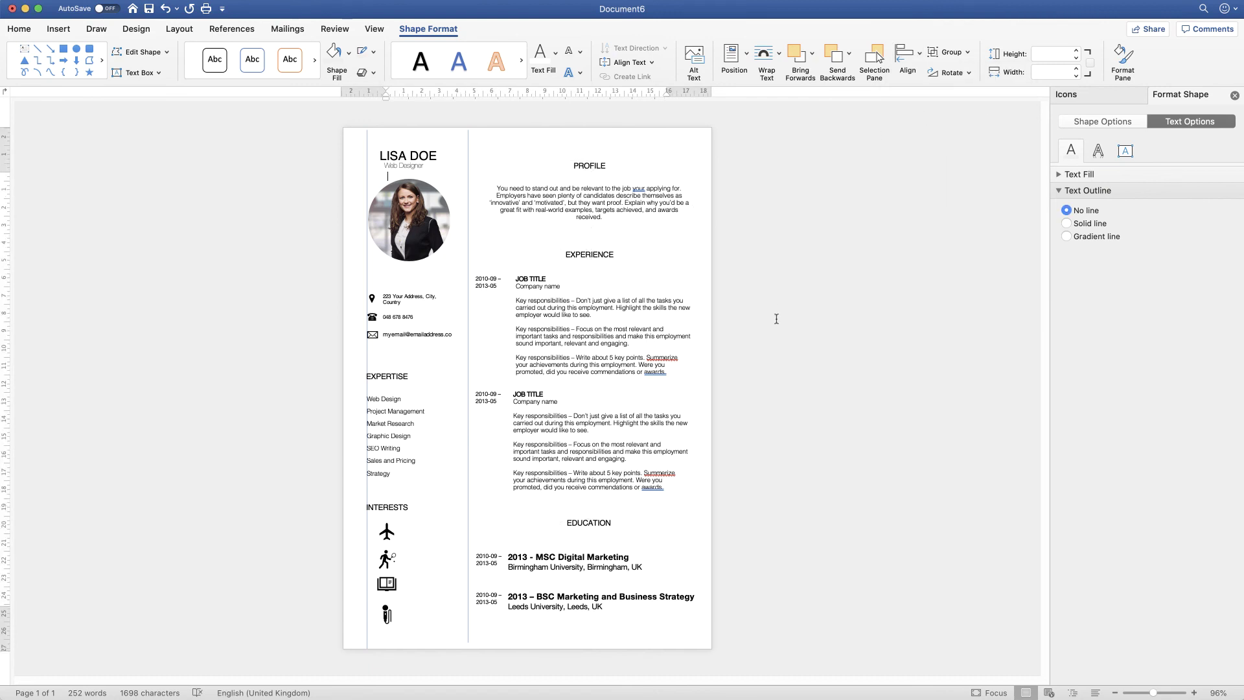
left_click(467, 487)
Delete the old divider line and select the sidebar's name, photo, contacts and Expertise heading
key("Delete")
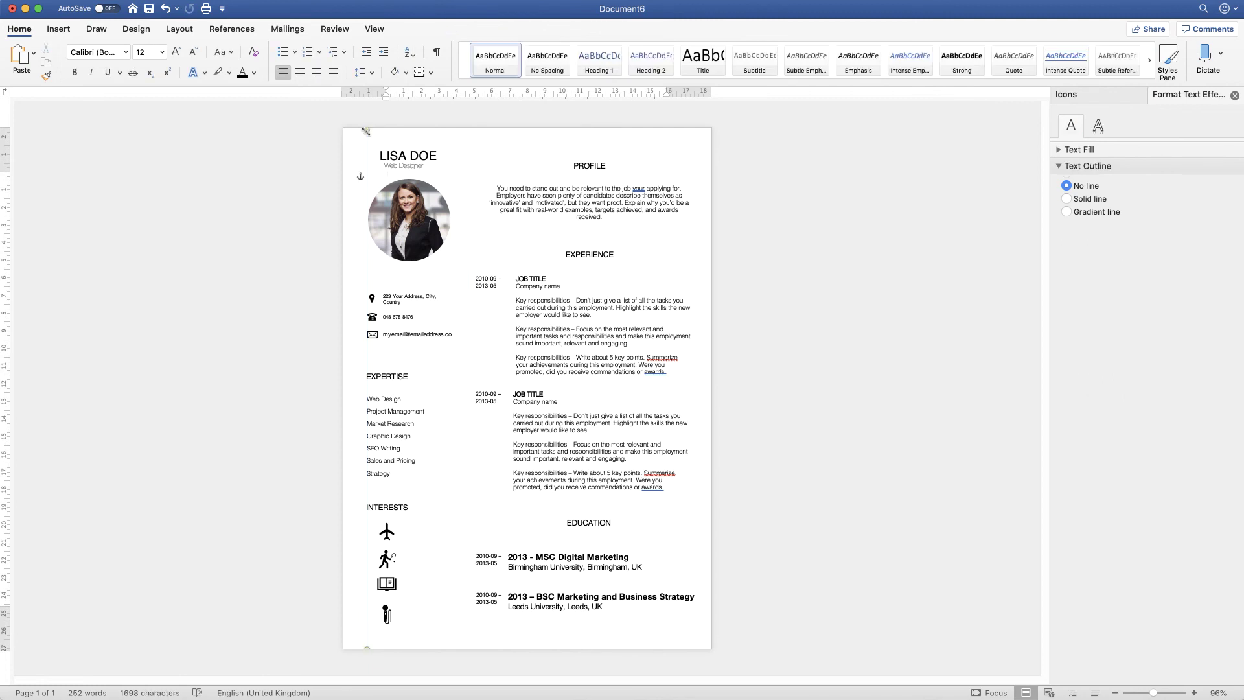
left_click(413, 220)
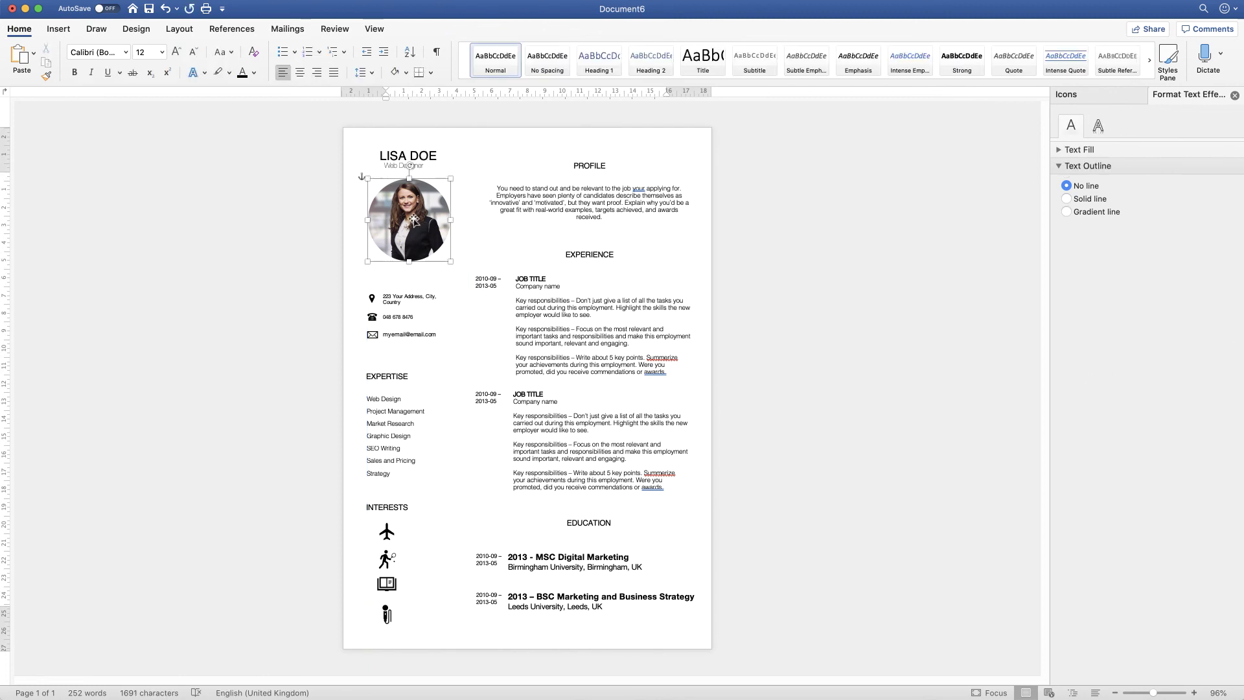
left_click_drag(415, 214, 422, 212)
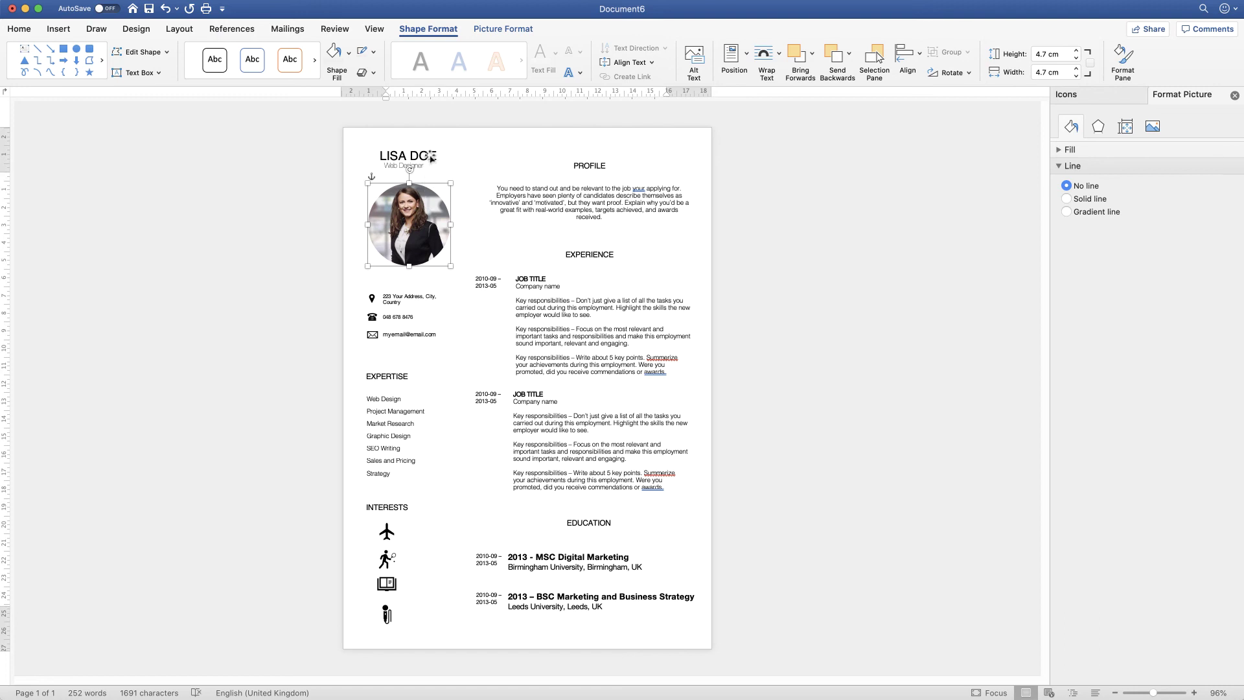
left_click(429, 157, "shift")
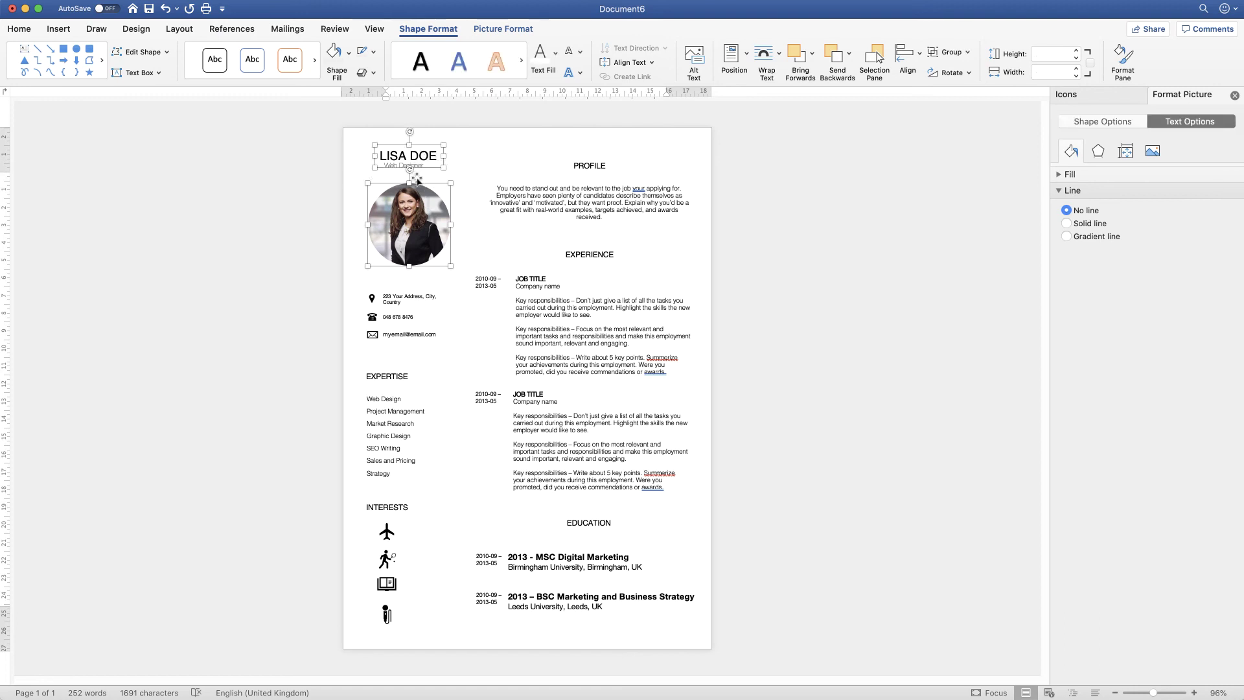
left_click(416, 301)
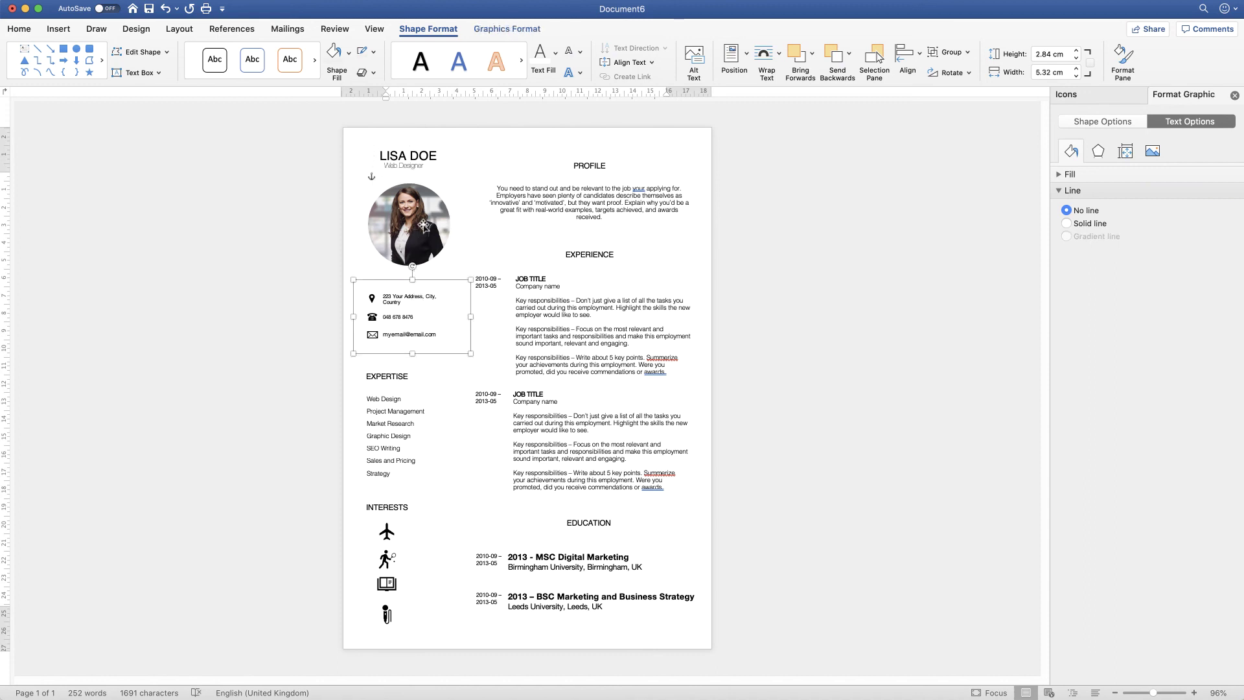
left_click(415, 167)
left_click(422, 164)
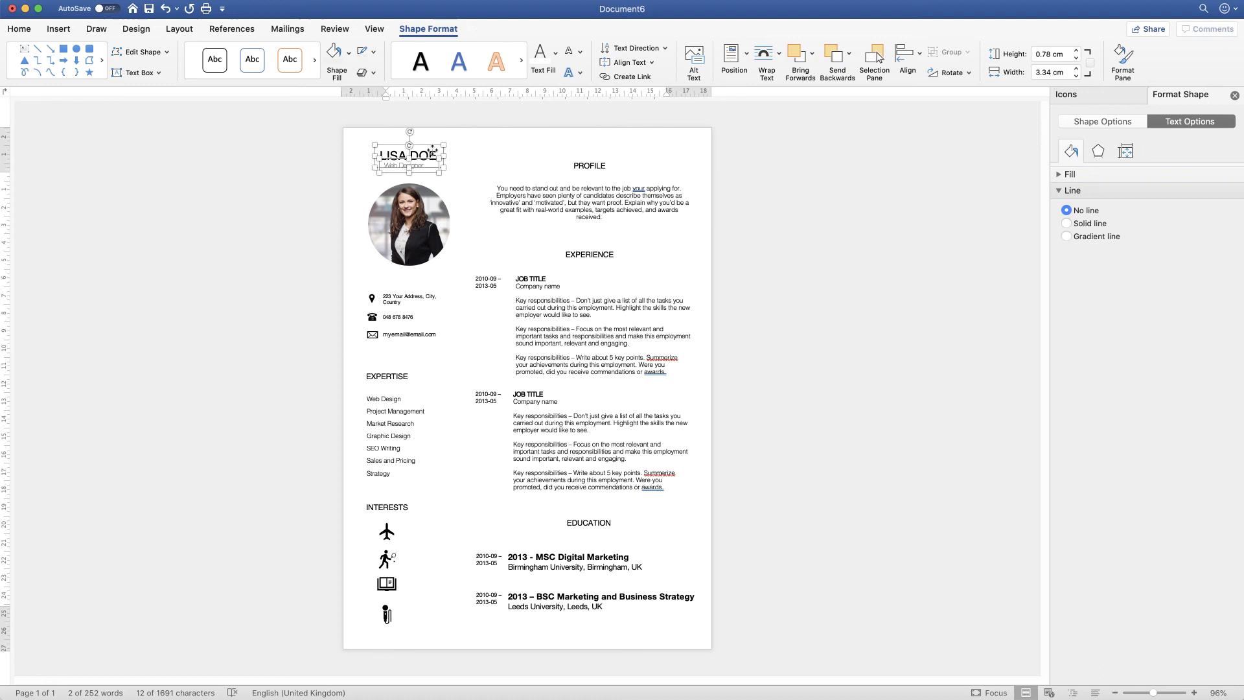
left_click(426, 219, "shift")
left_click(399, 326, "shift")
left_click(396, 387, "shift")
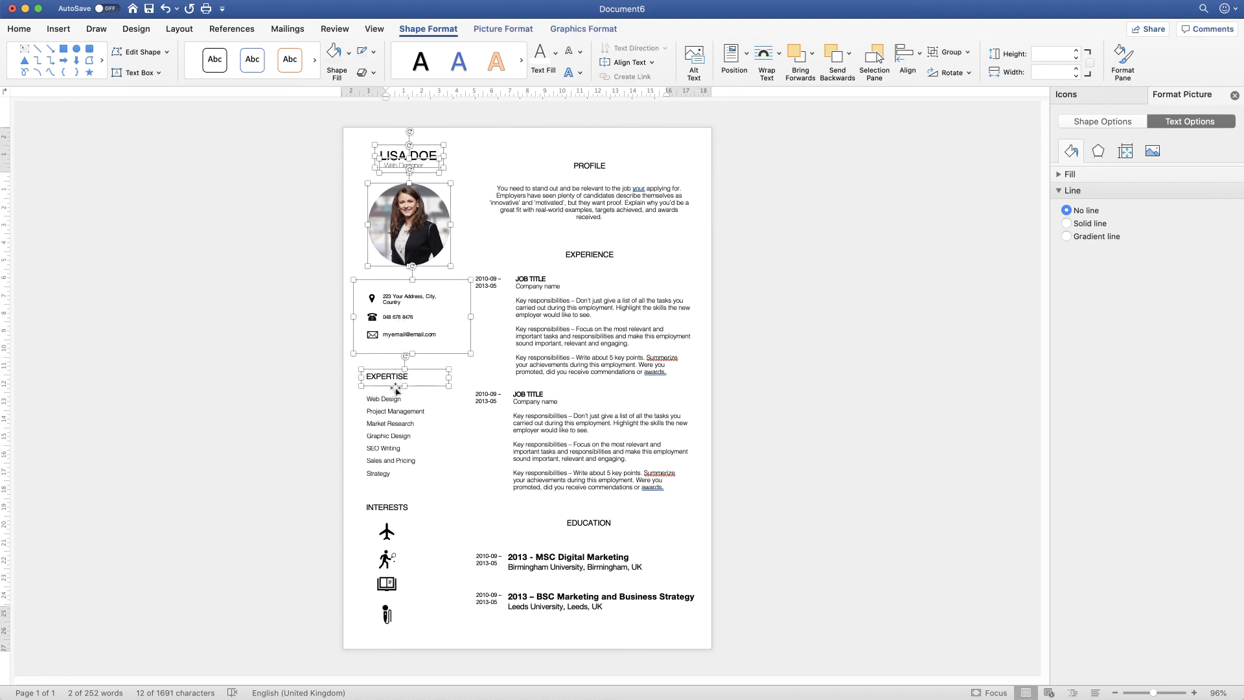
Add the skills list, Interests heading and icons, group the whole sidebar, and nudge it right
left_click(395, 427, "shift")
left_click(397, 508, "shift")
left_click(386, 533, "shift")
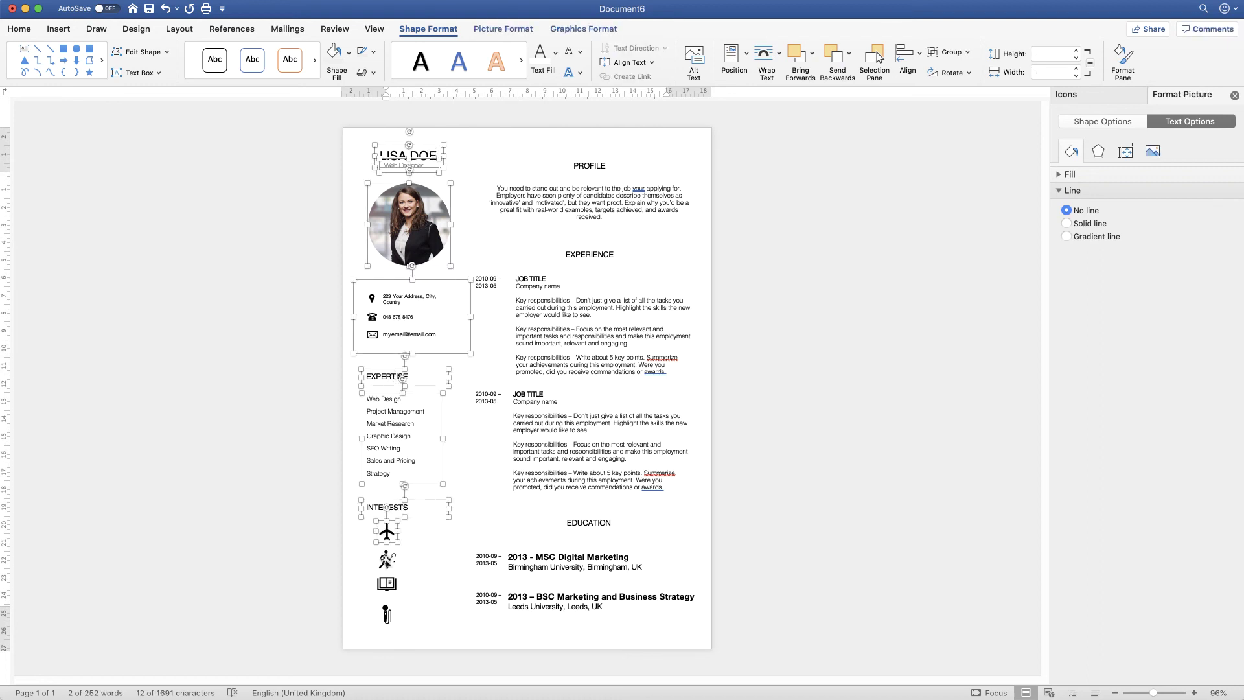
left_click(386, 558, "shift")
left_click(386, 583, "shift")
left_click(386, 614, "shift")
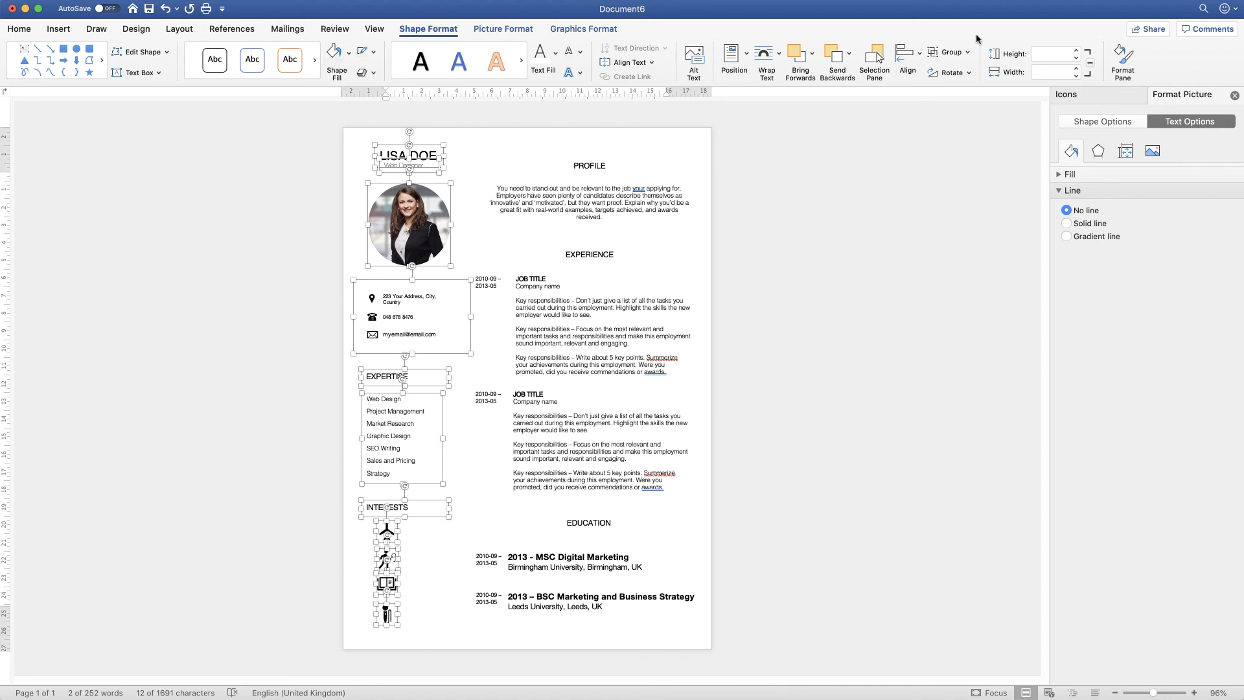
left_click(968, 53)
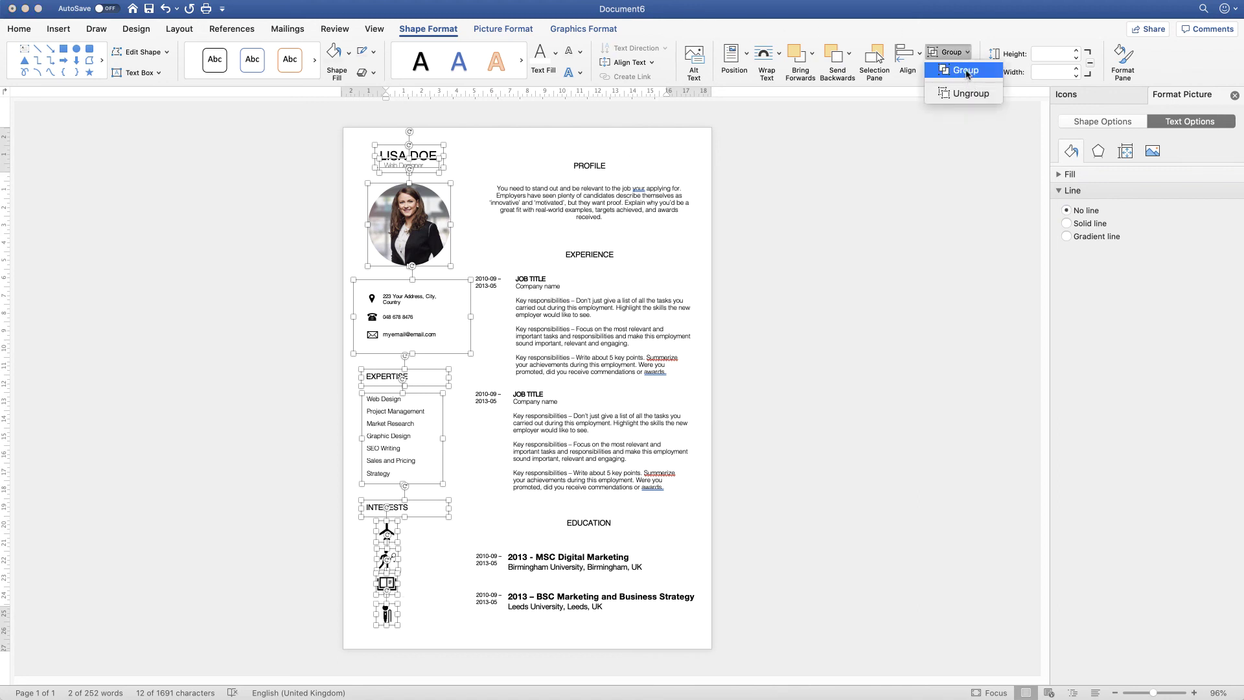
left_click(965, 71)
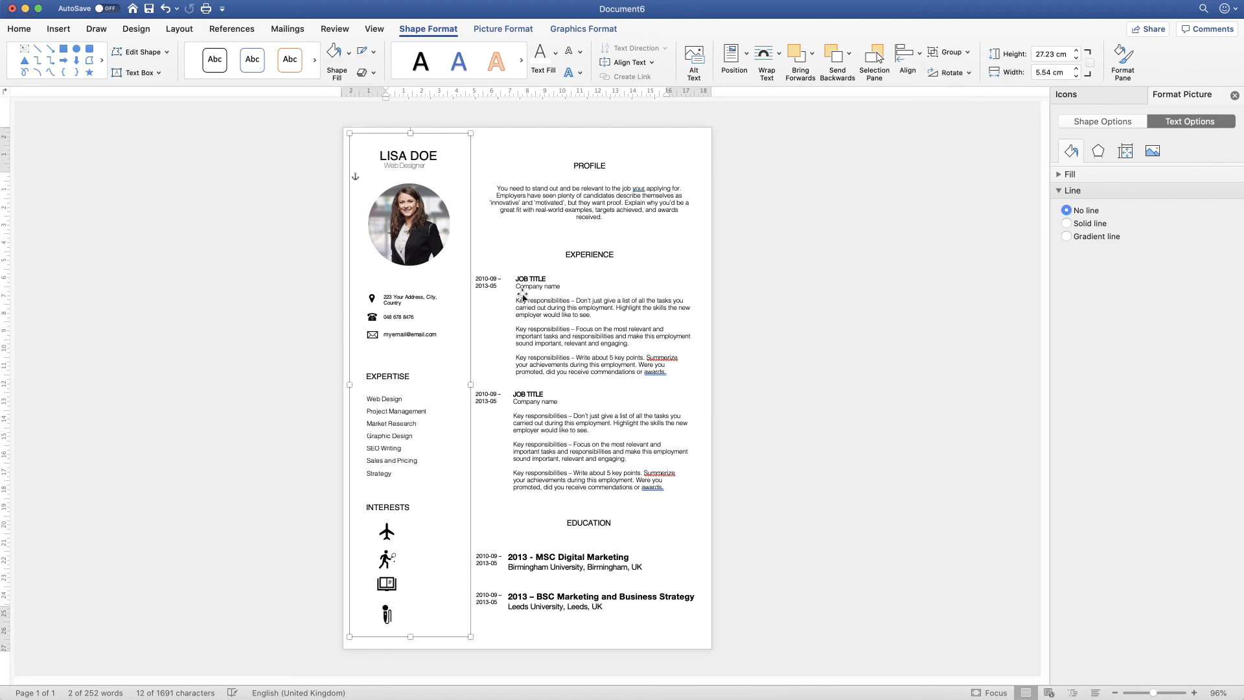
key("Right")
key("Right")
key("Right")
key("Right")
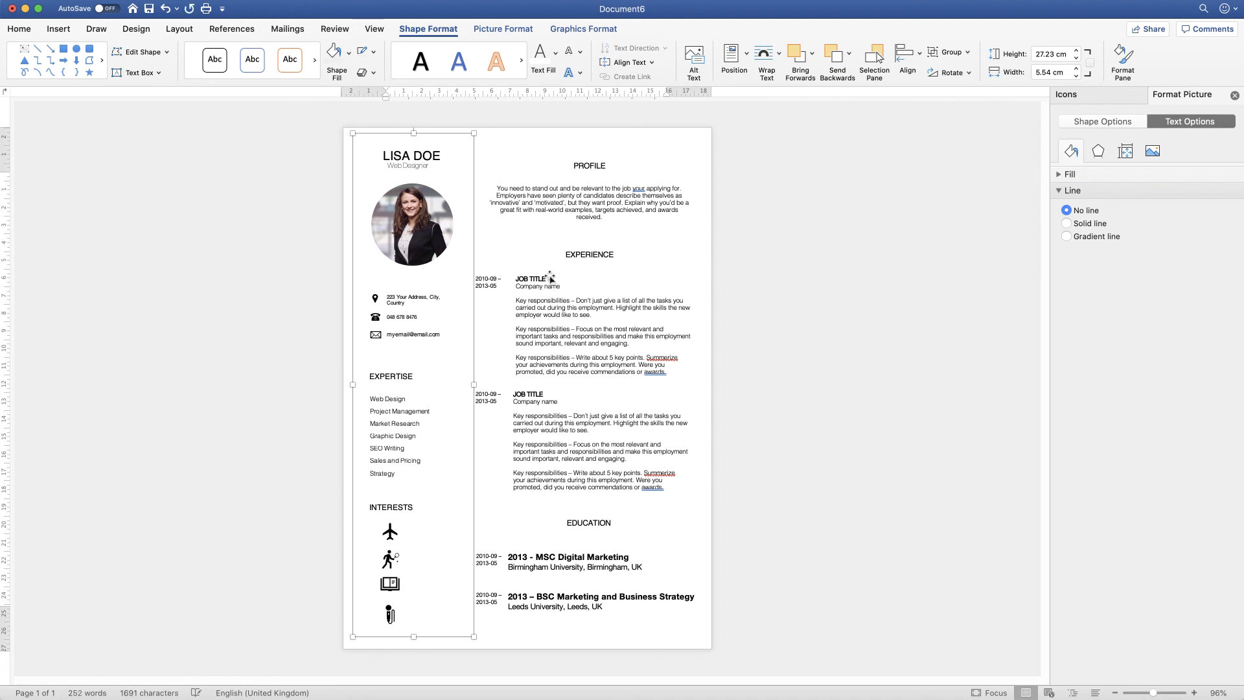
key("Right")
key("Right")
key("Right")
key("Right")
key("Right")
key("Right")
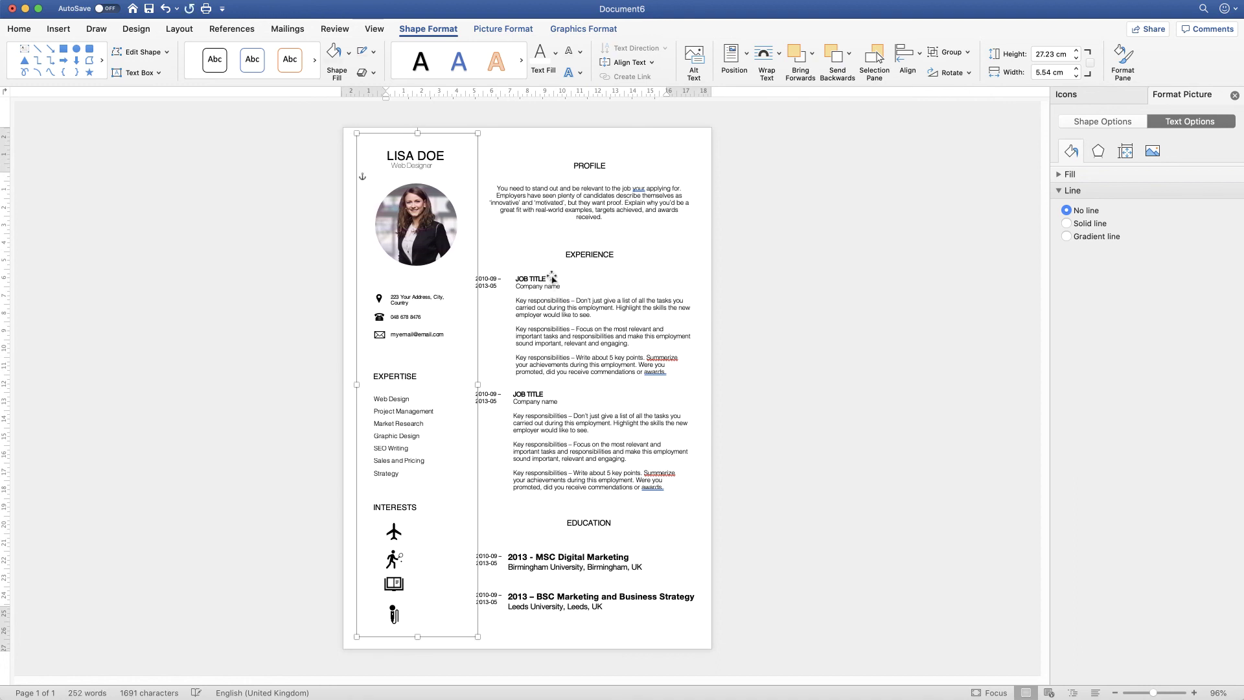
key("Right")
key("Right")
key("Right")
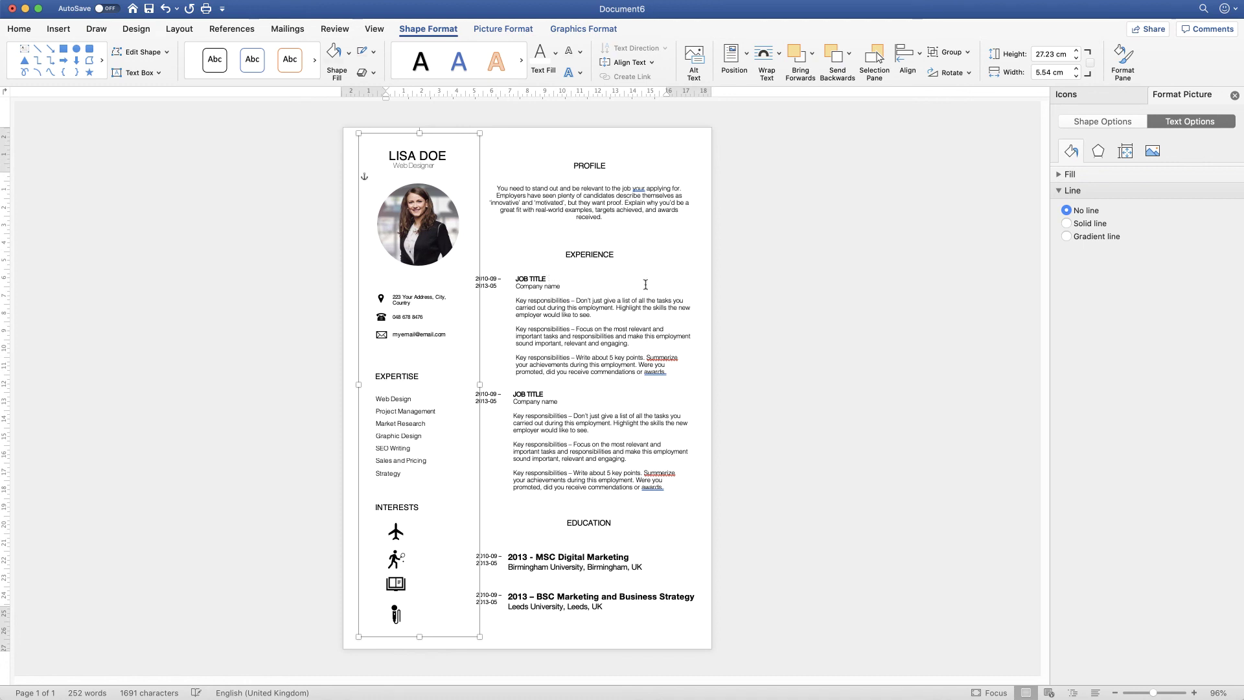
Draw a 27.23 cm straight vertical line between the sidebar and right column, styled solid black
left_click(646, 283)
left_click(58, 30)
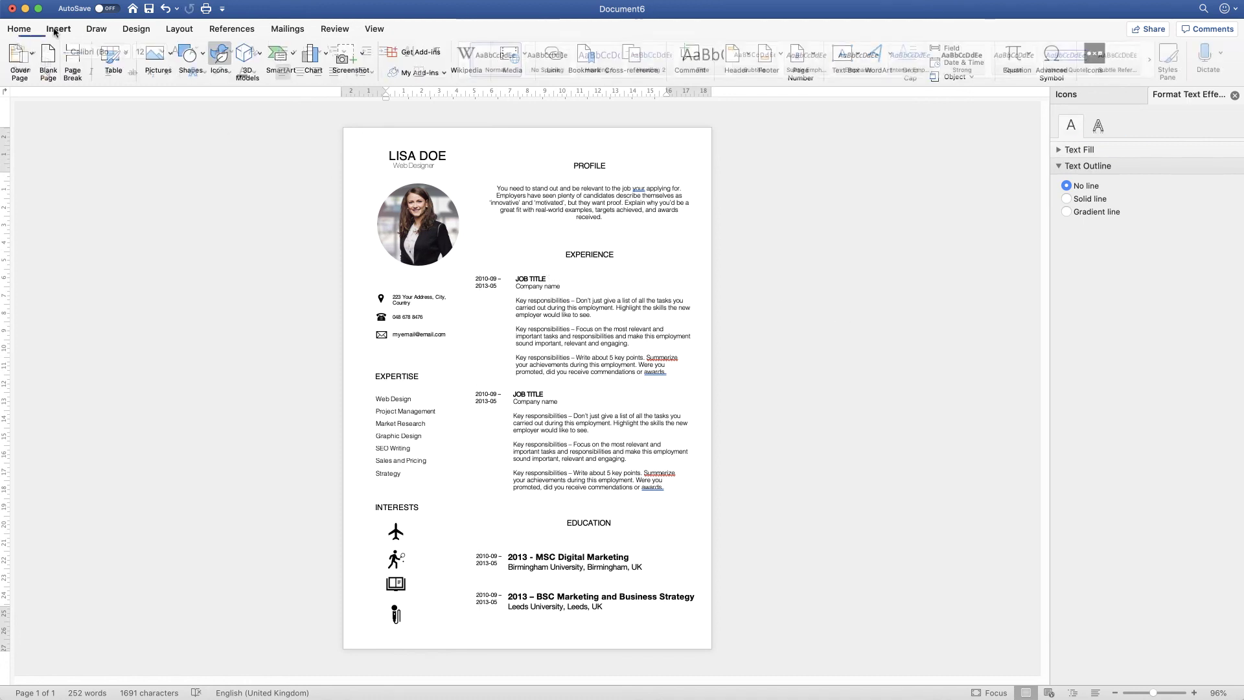
left_click(205, 57)
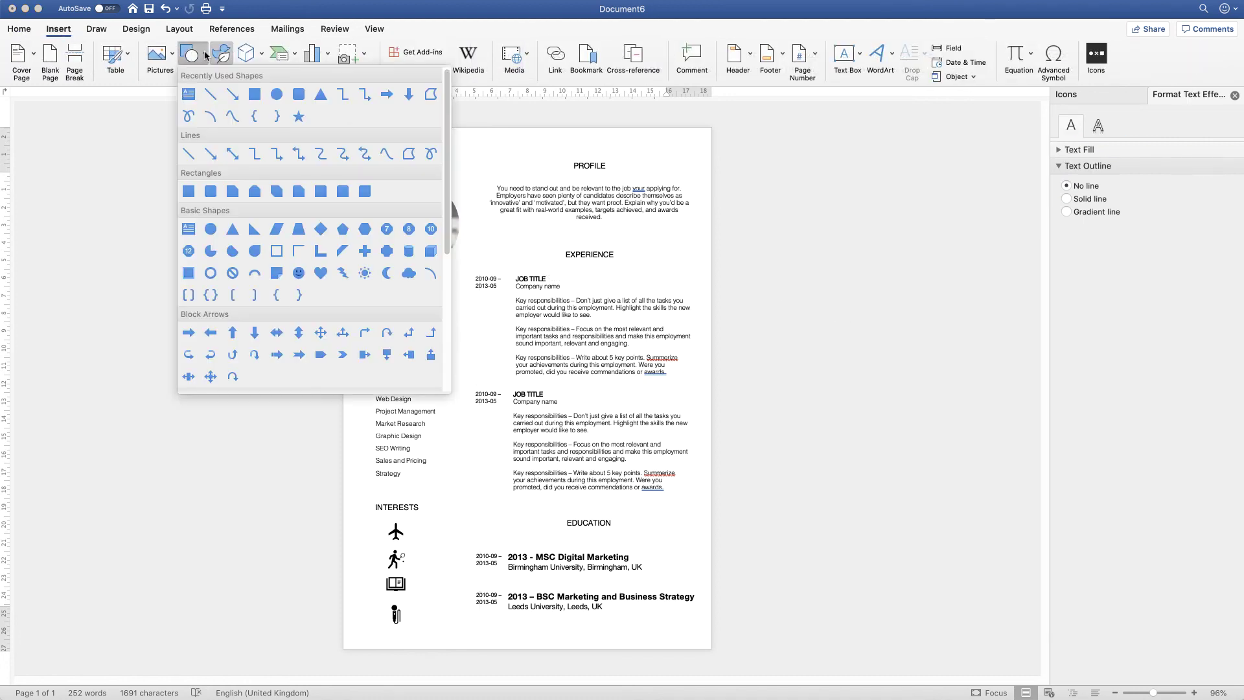
left_click(209, 94)
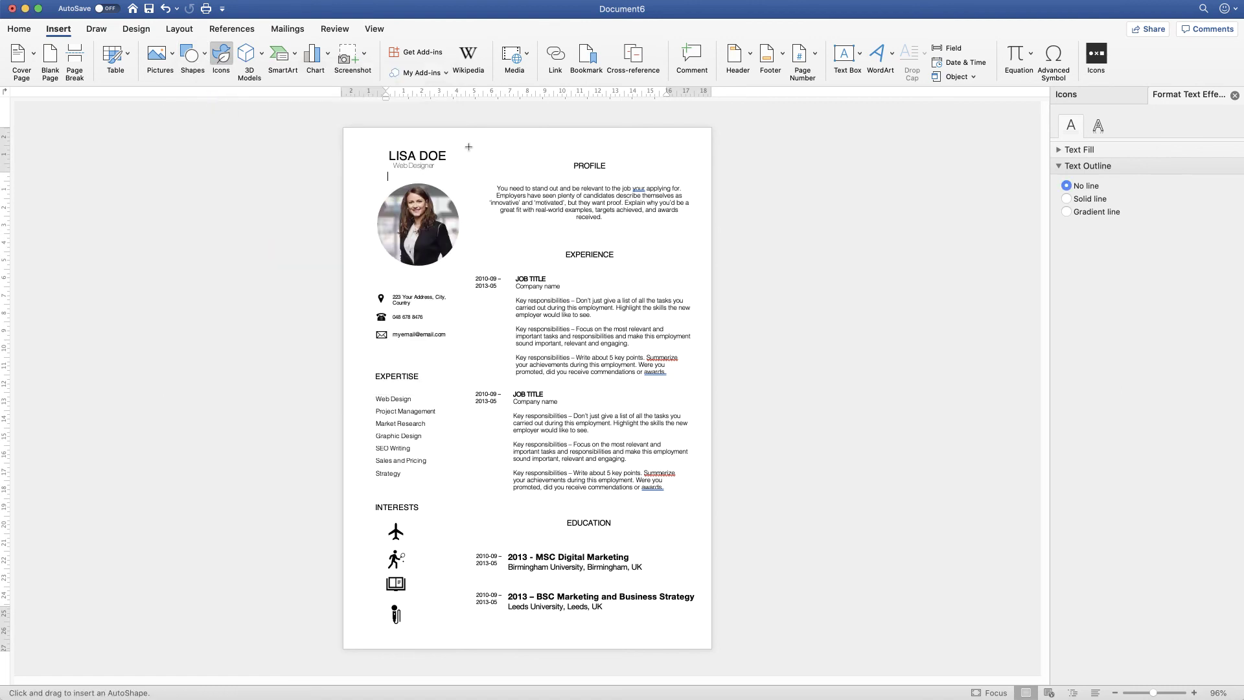
left_click_drag(469, 149, 460, 368)
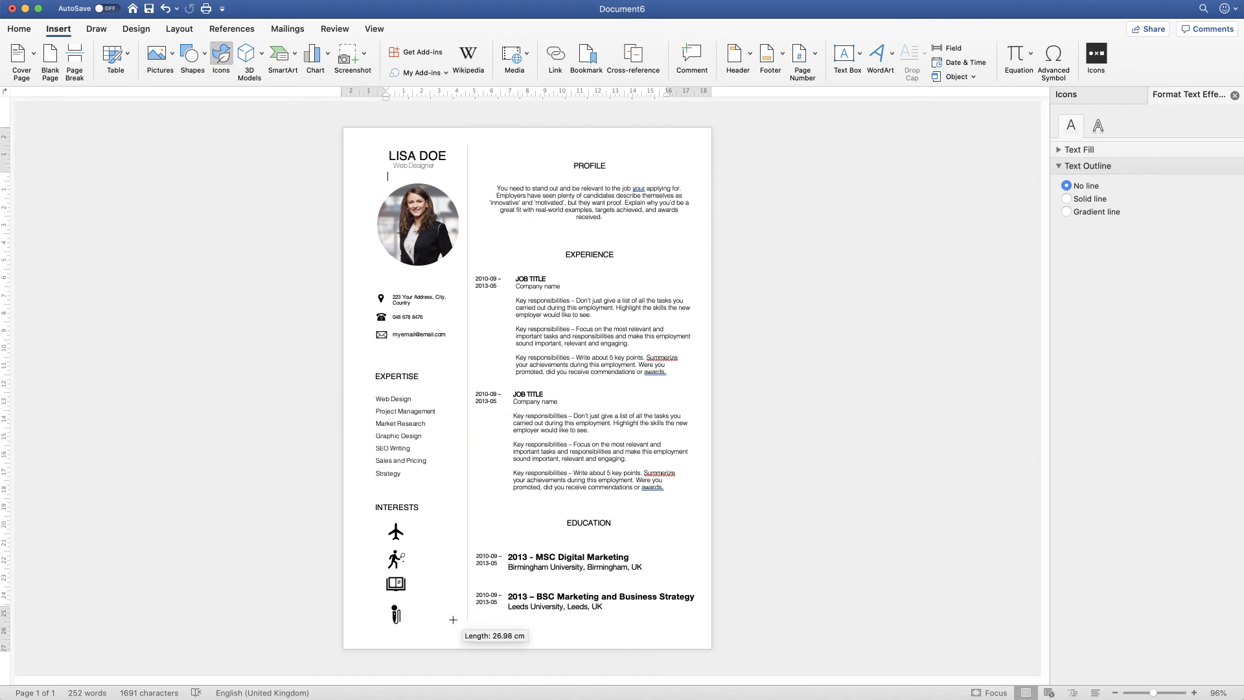
mouse_move(460, 368)
left_mouse_down()
mouse_move(454, 623)
mouse_move(468, 625)
left_mouse_up()
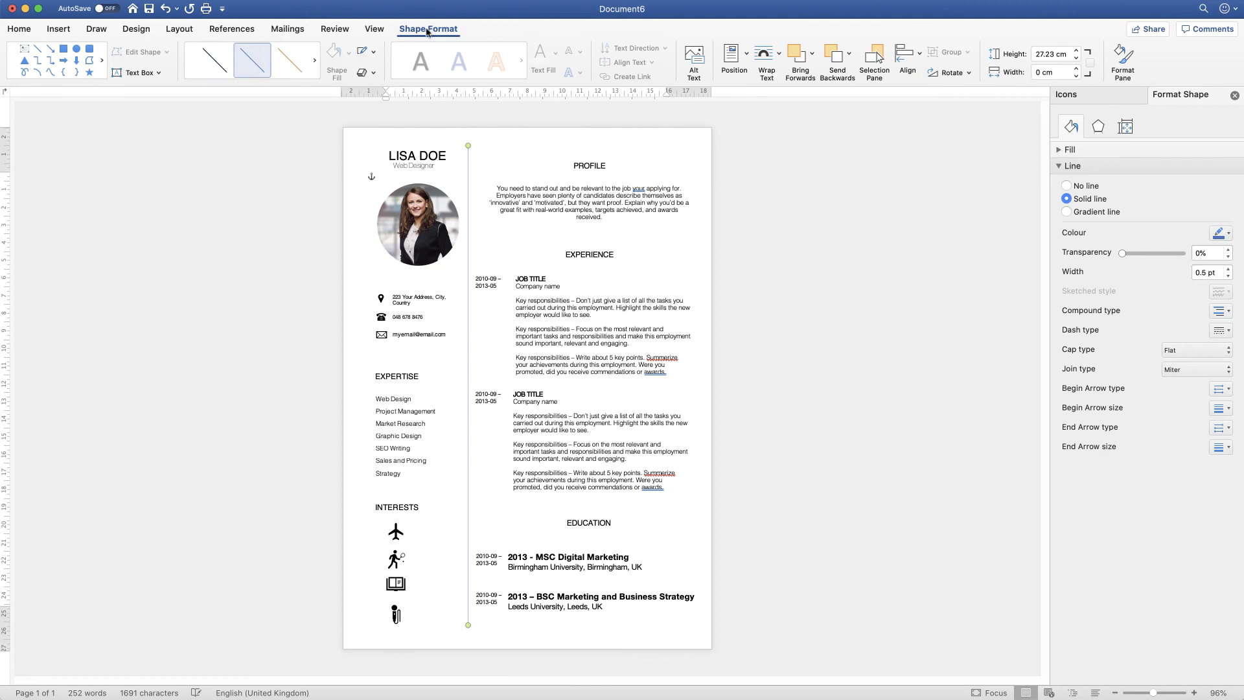
left_click(217, 65)
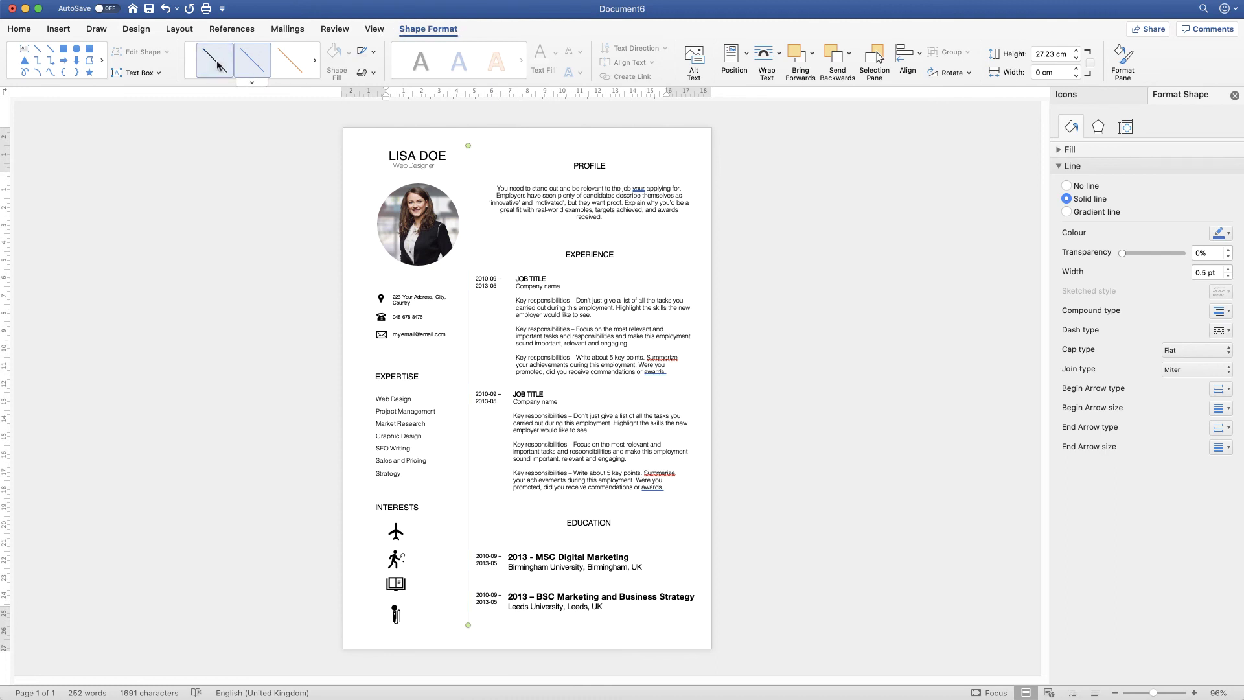
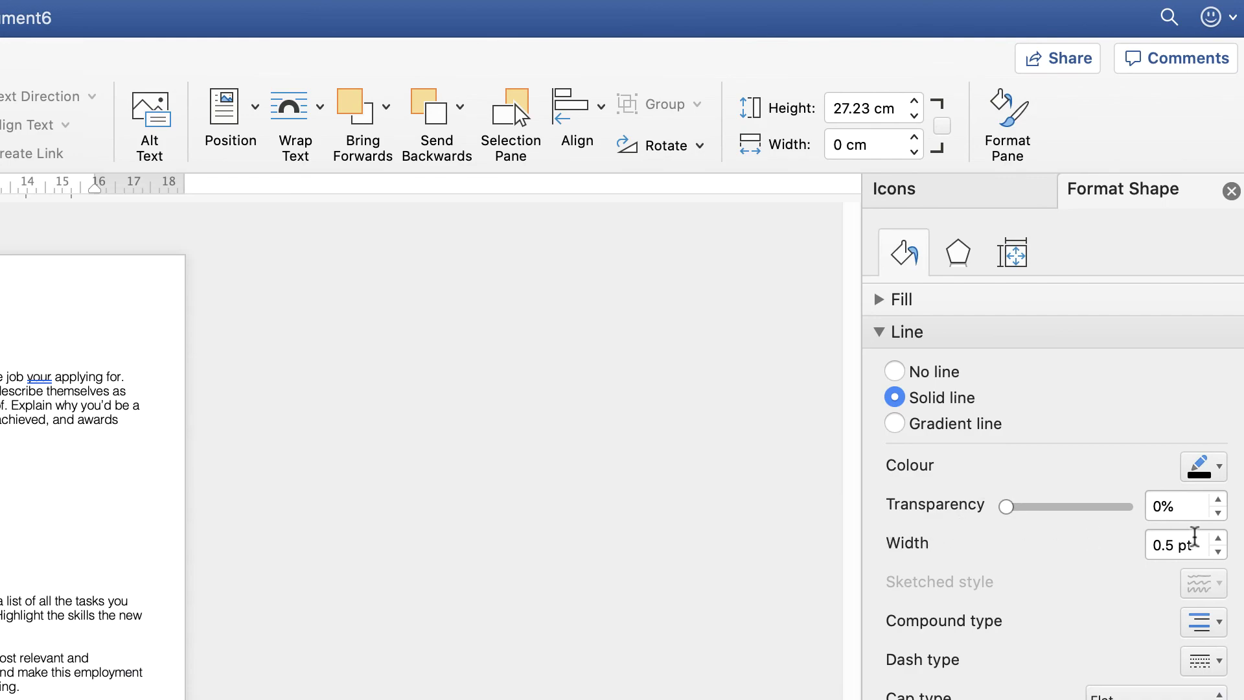
Raise the selected divider line's width to 1.5 pt
left_click(1218, 538)
left_click(1218, 537)
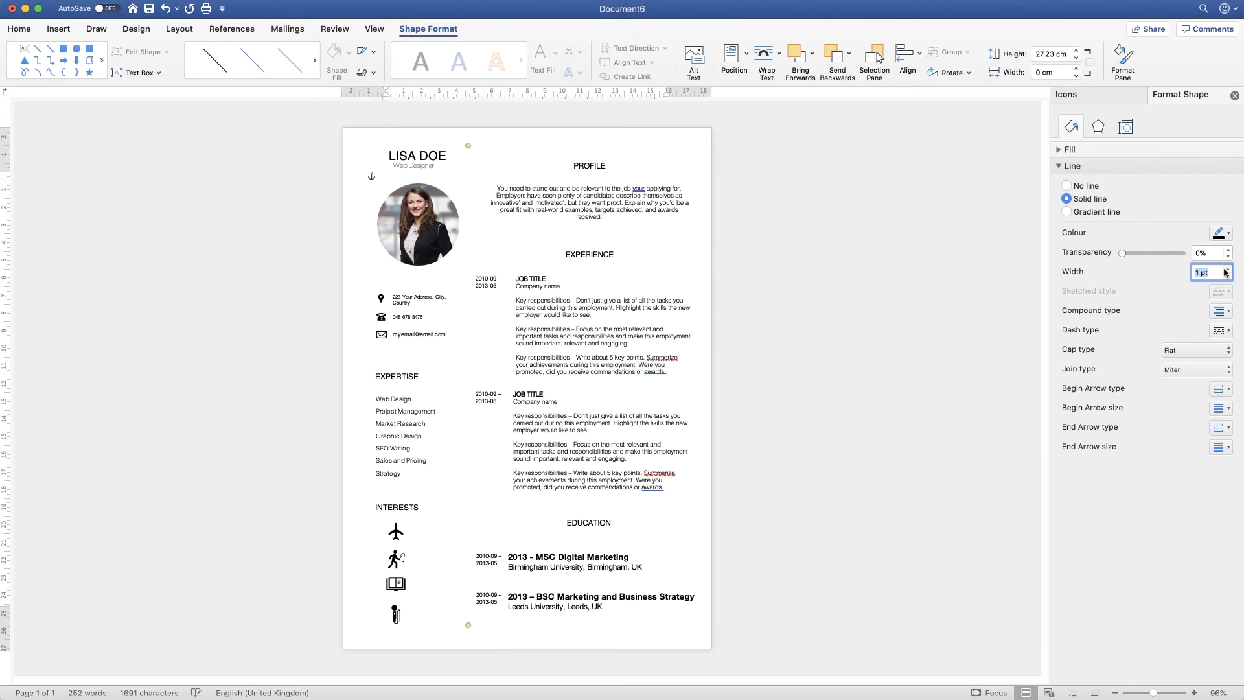
left_click(1225, 269)
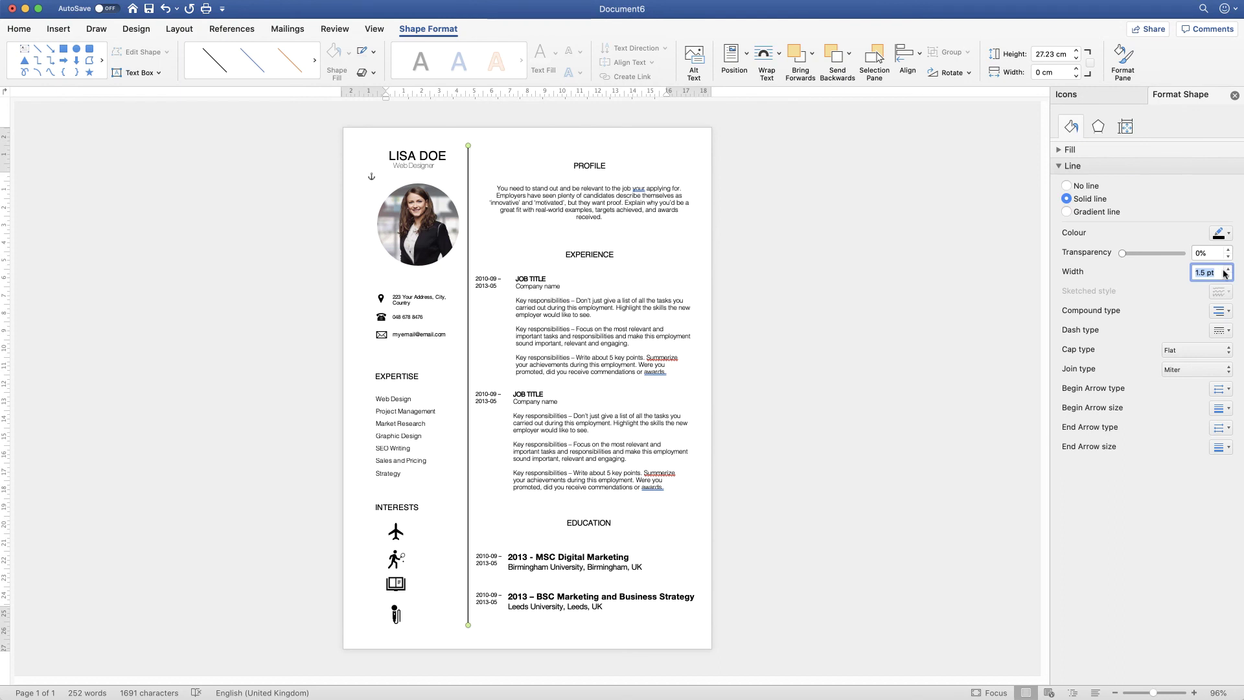
Narrow both Experience text boxes to about 9.5 cm and the Profile box to 10.89 cm
left_click(660, 344)
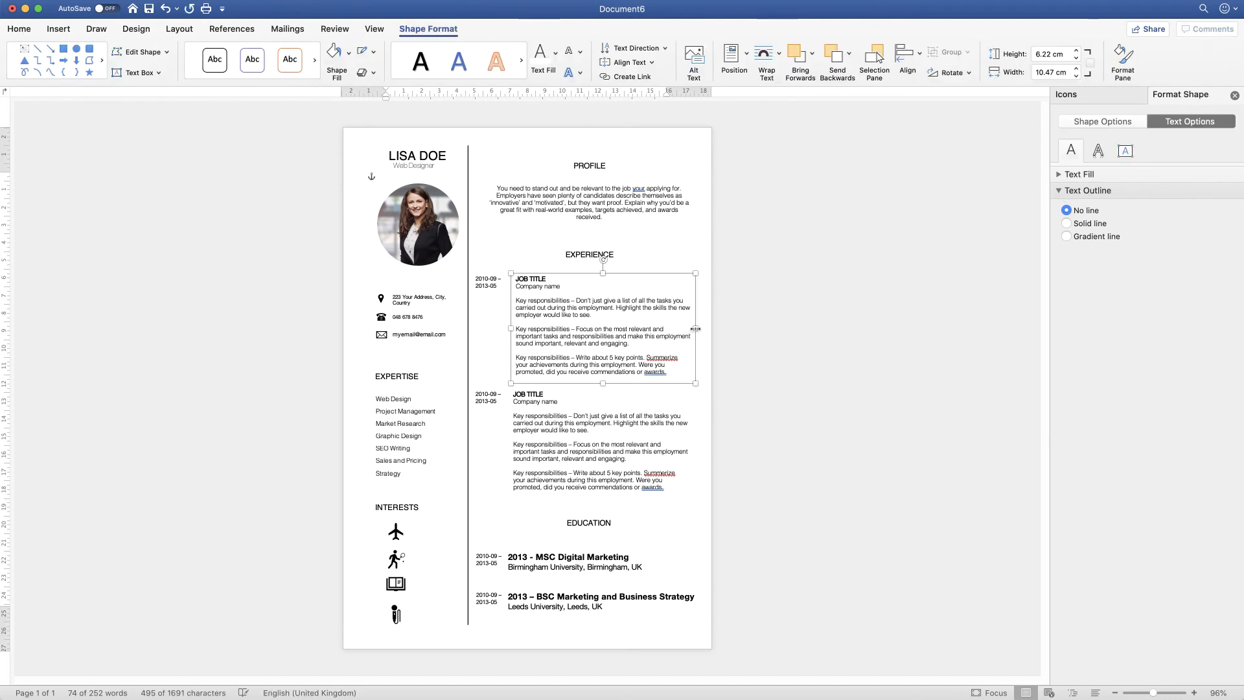
left_click_drag(696, 329, 681, 329)
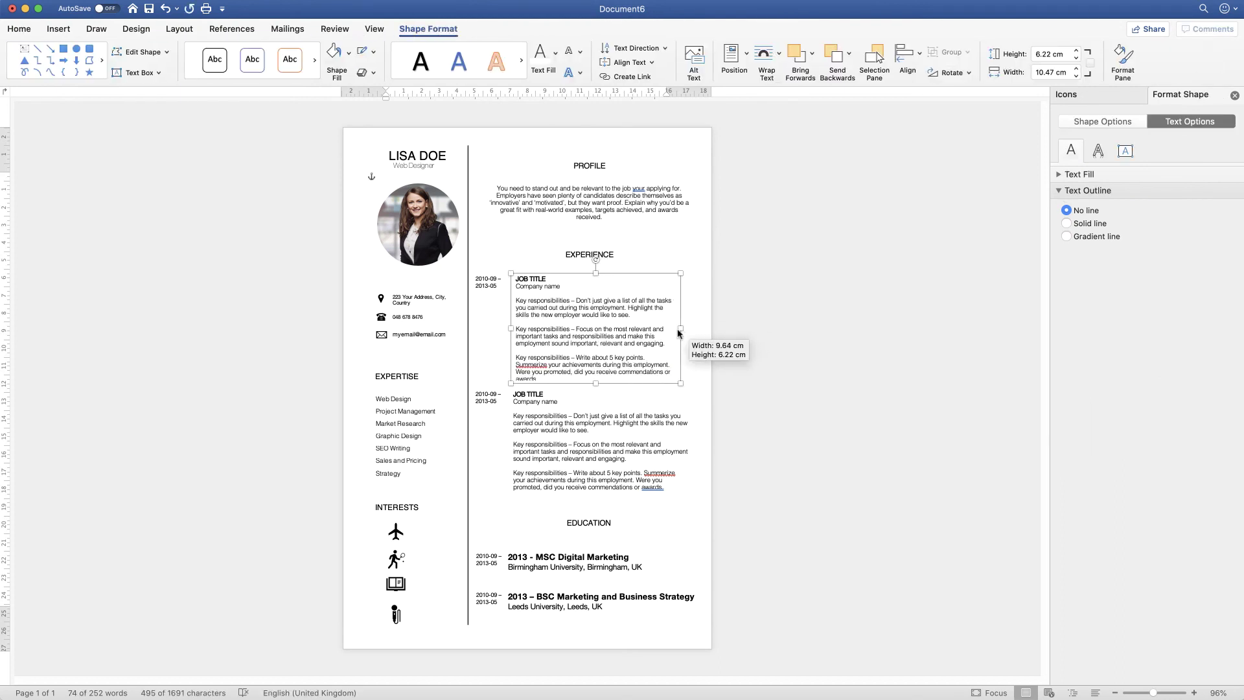
left_click(653, 432)
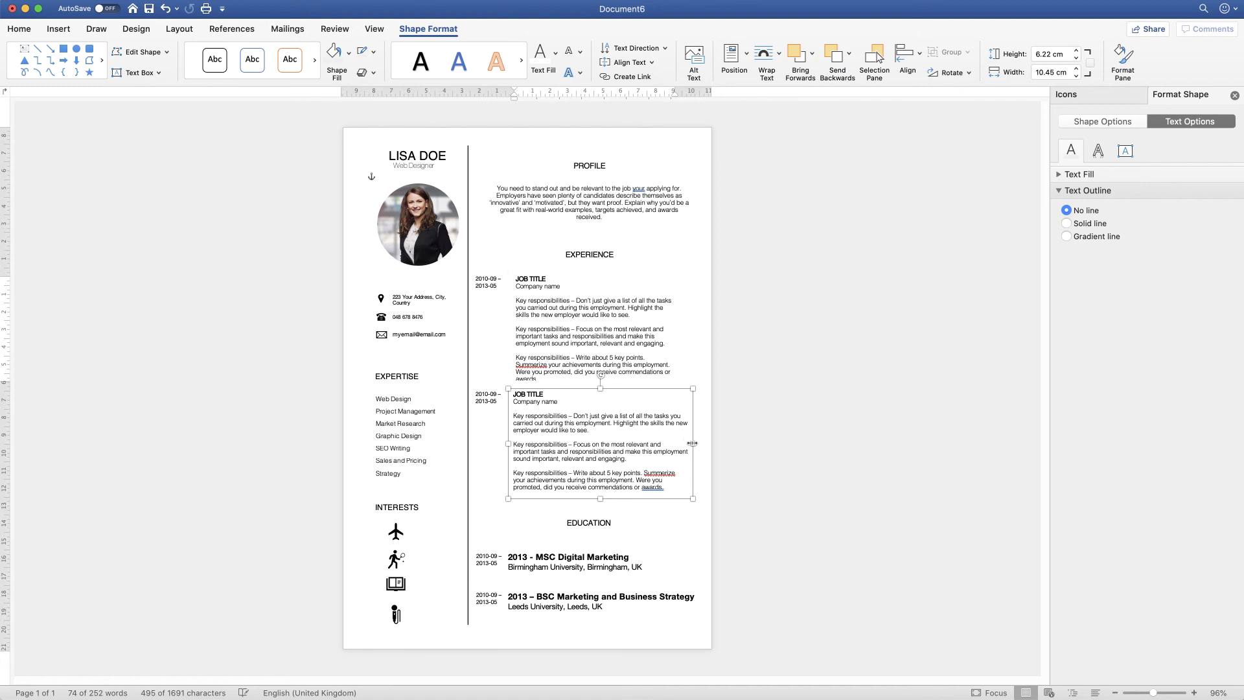
left_click_drag(693, 443, 677, 455)
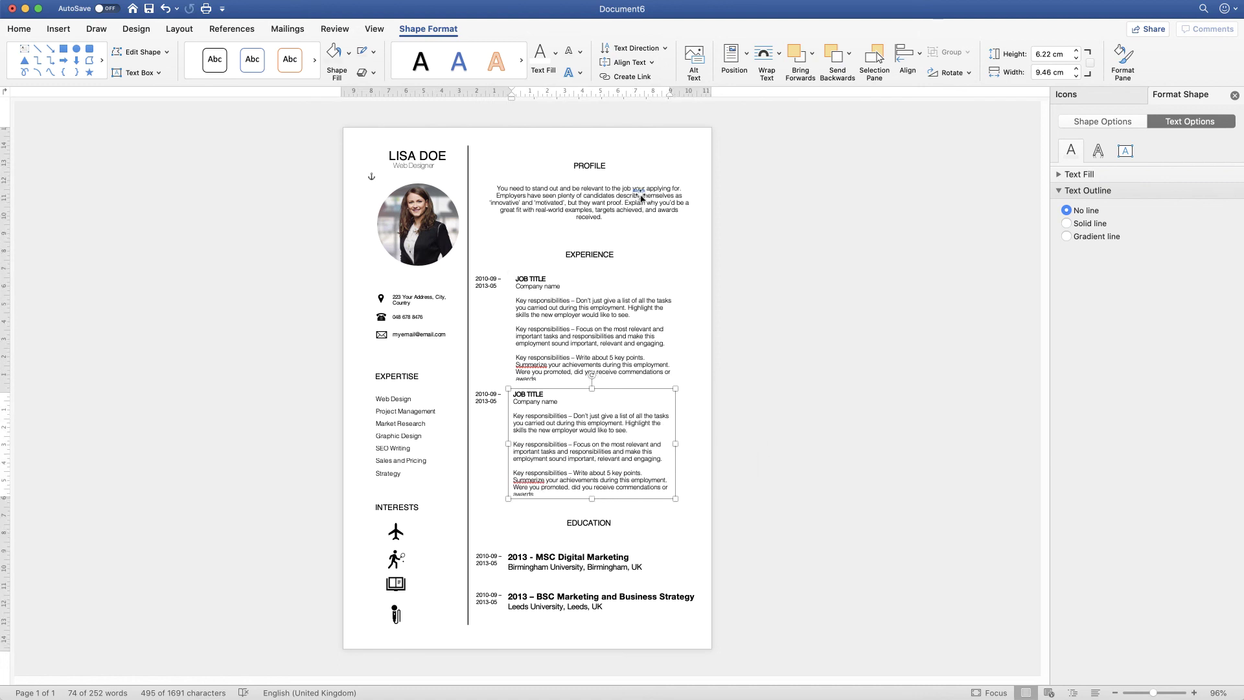
left_click(640, 198)
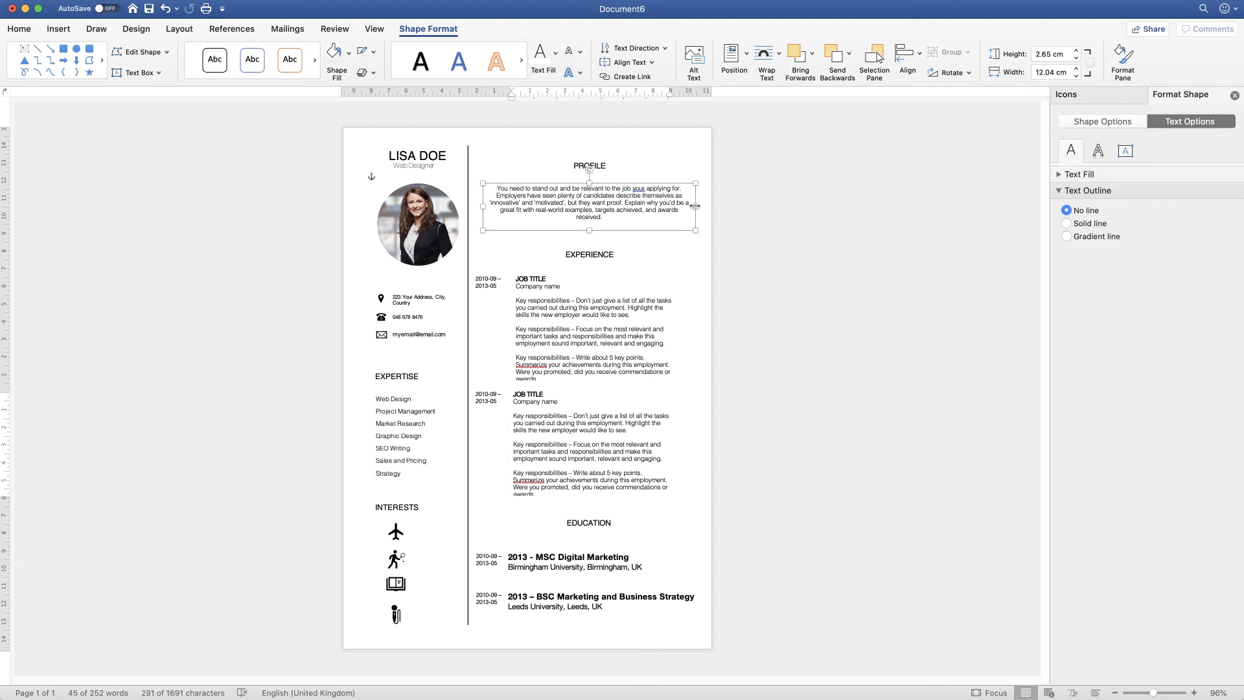
left_click_drag(691, 205, 675, 207)
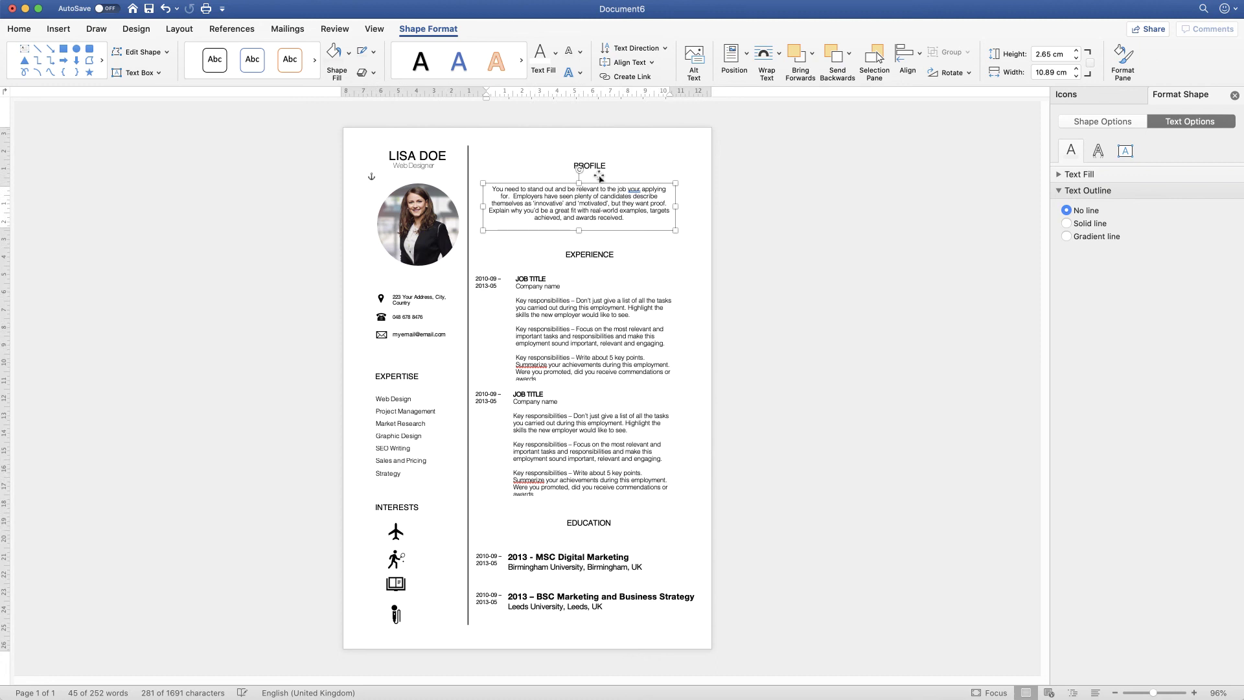
Group all right-column headings, job, date and education boxes into one shape
left_click(598, 166, "shift")
left_click(591, 249, "shift")
left_click(552, 324, "shift")
left_click(482, 280, "shift")
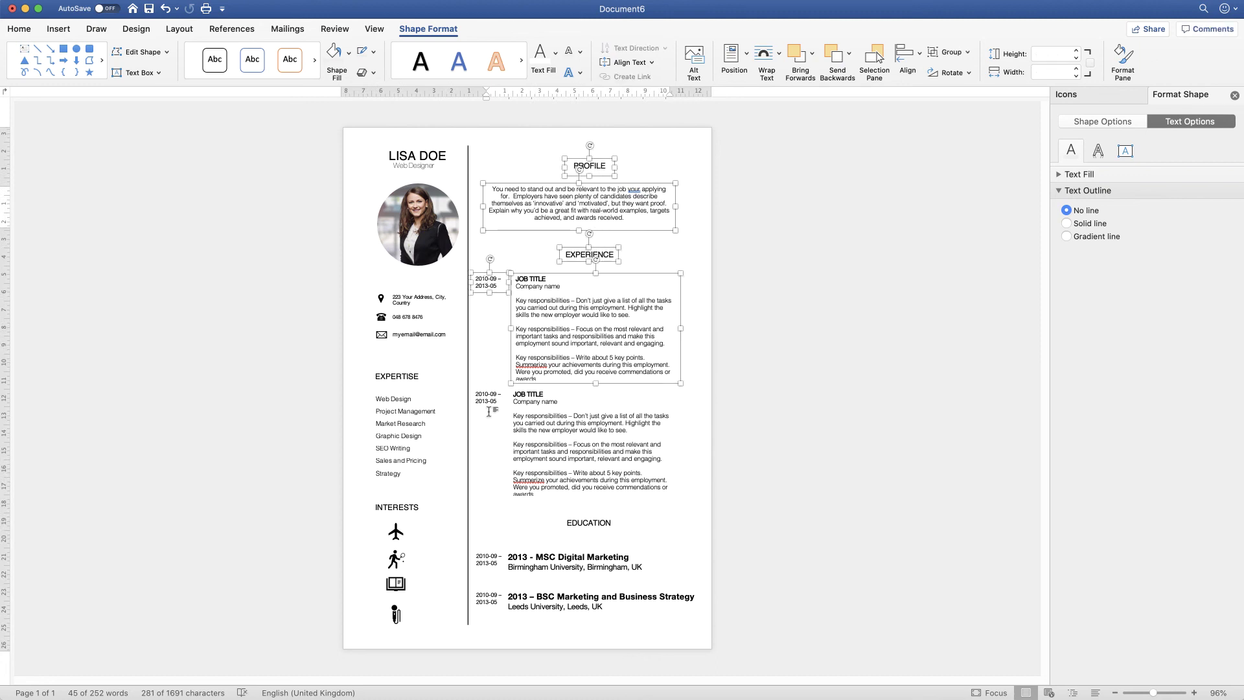
left_click(492, 411, "shift")
left_click(580, 488, "shift")
left_click(585, 522, "shift")
left_click(558, 557, "shift")
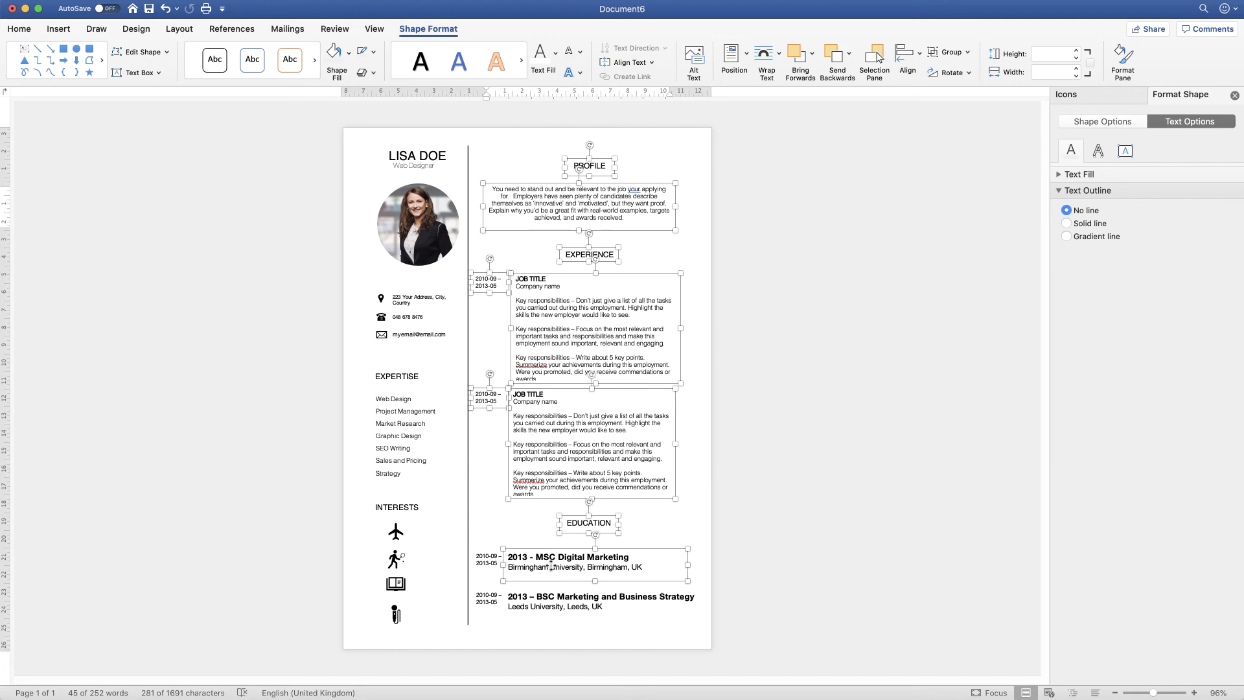
left_click(495, 562, "shift")
left_click(483, 601, "shift")
left_click(530, 605, "shift")
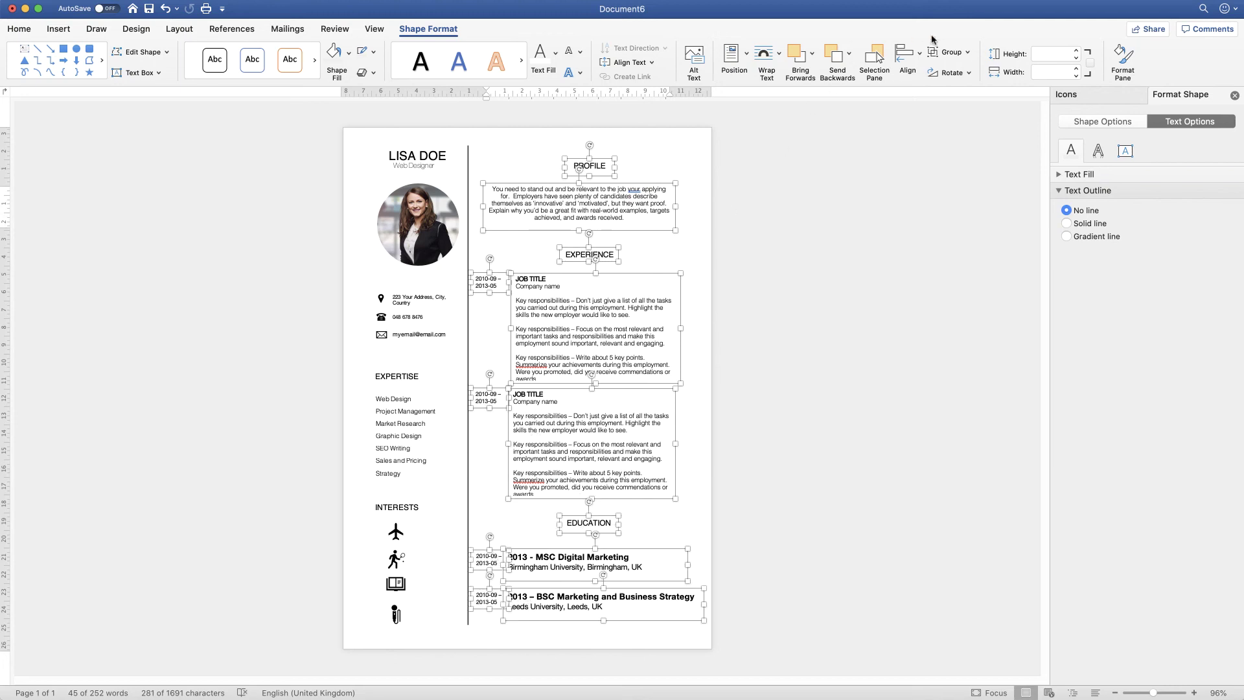
left_click(967, 59)
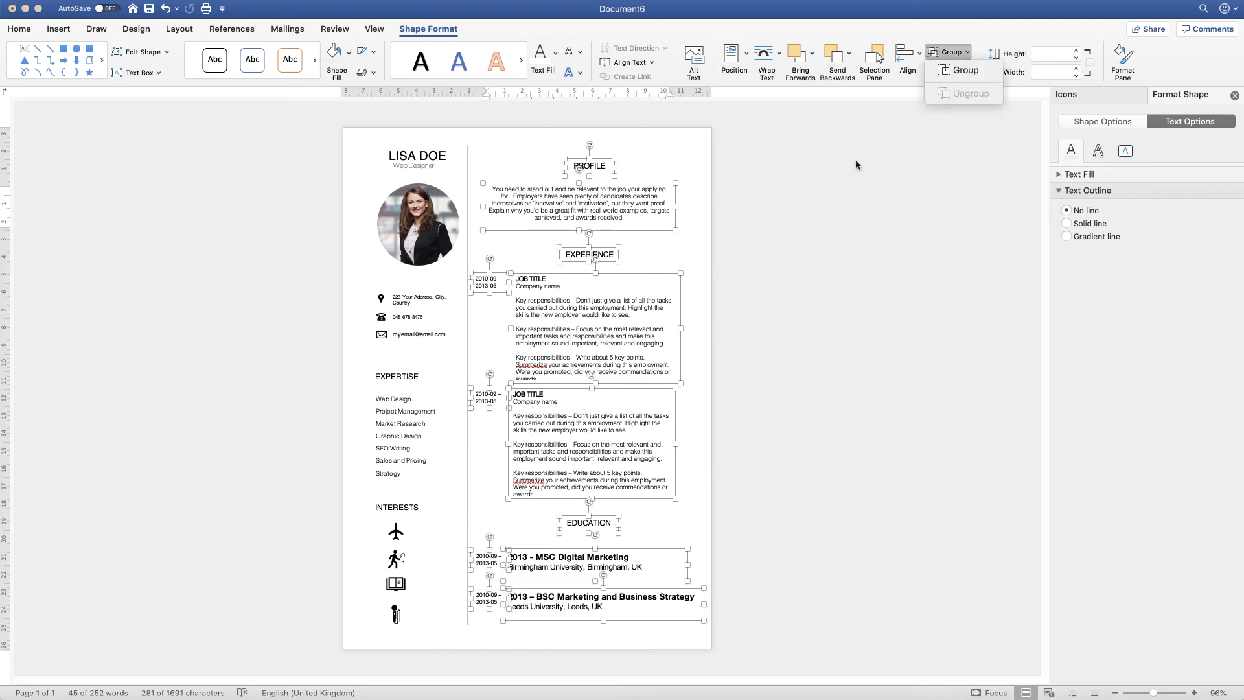
left_click(958, 69)
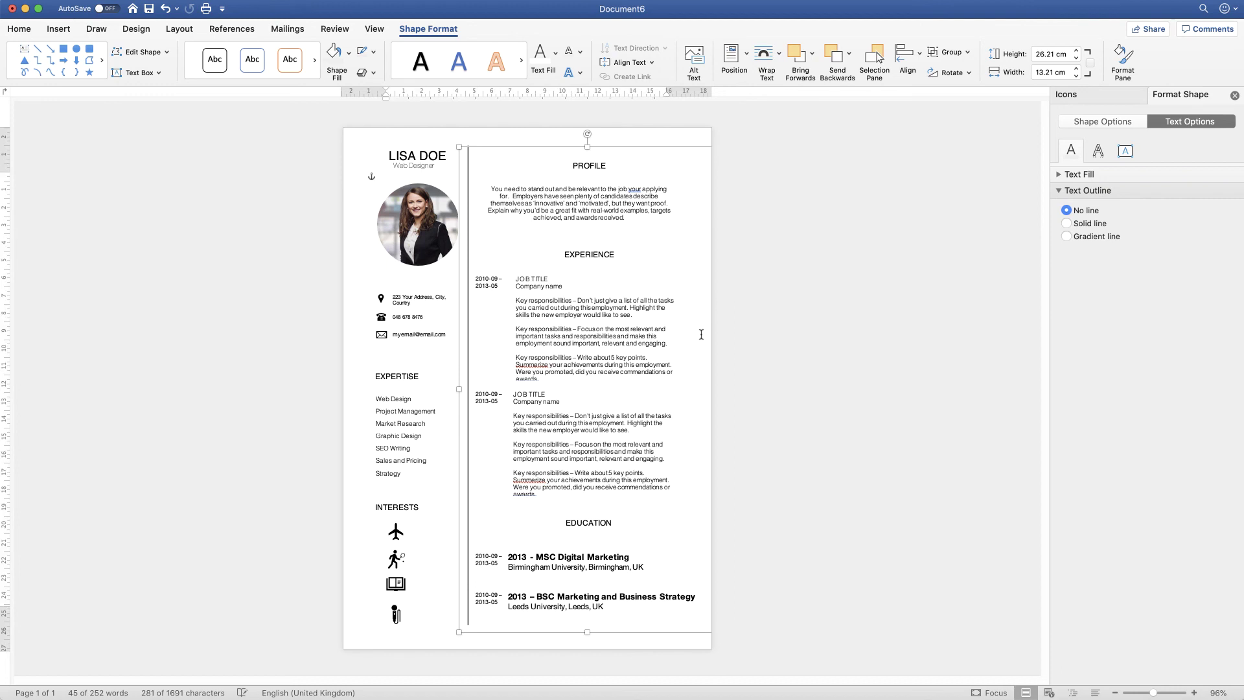
Nudge the grouped right column three steps right and move the divider slightly right
key("Right")
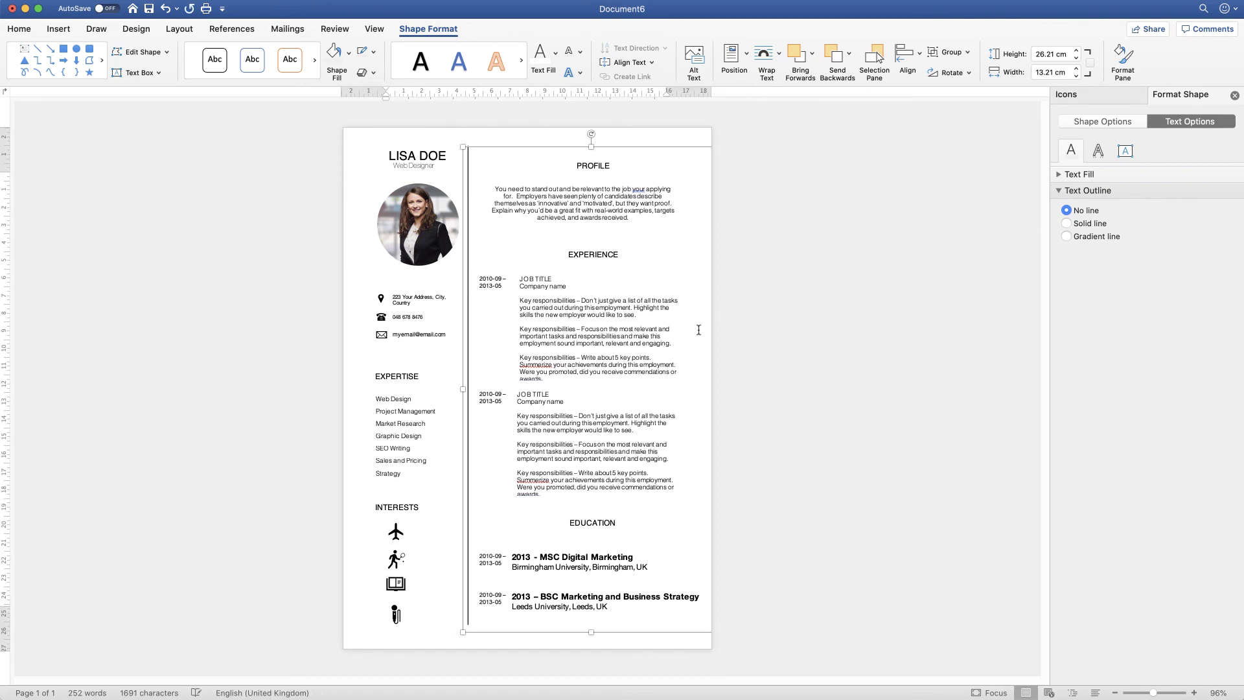
key("Right")
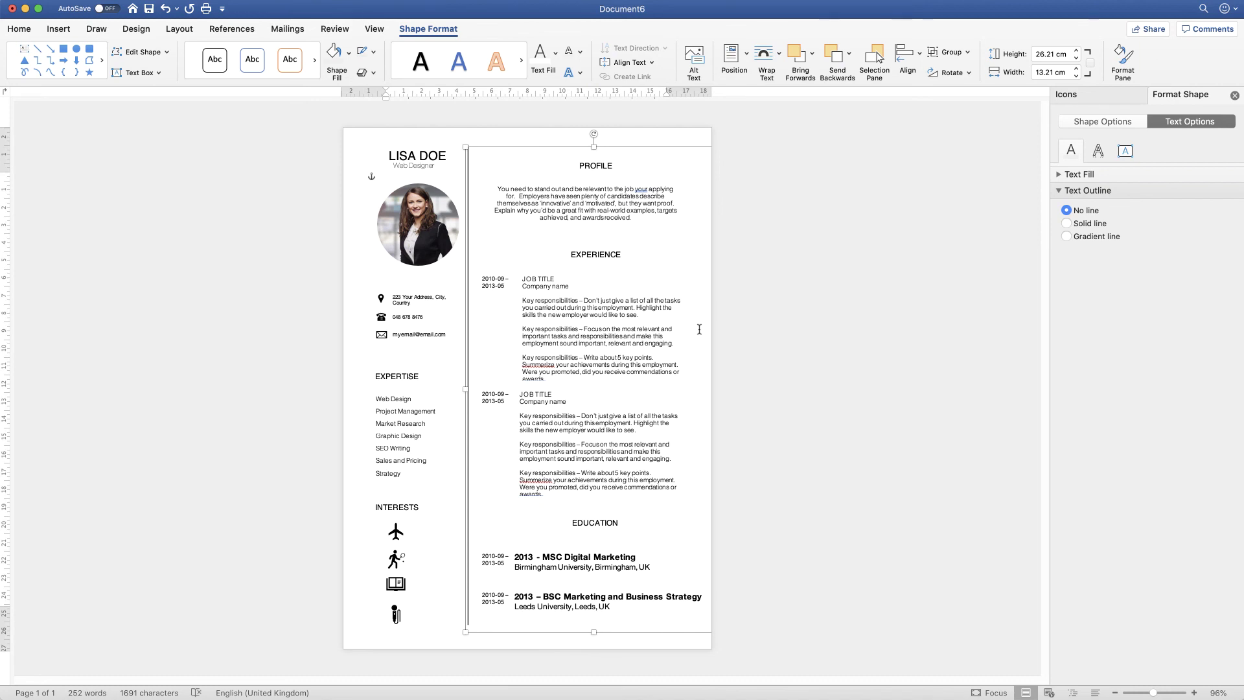
key("Right")
left_click(876, 327)
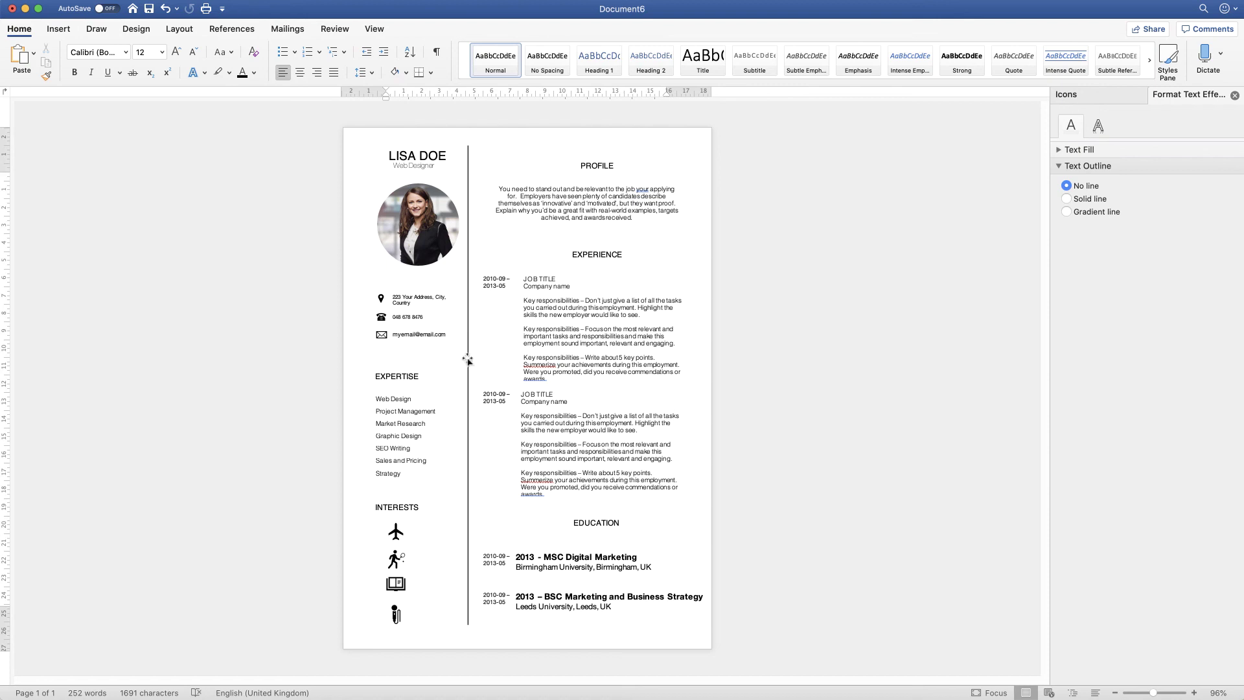
left_click_drag(467, 360, 472, 358)
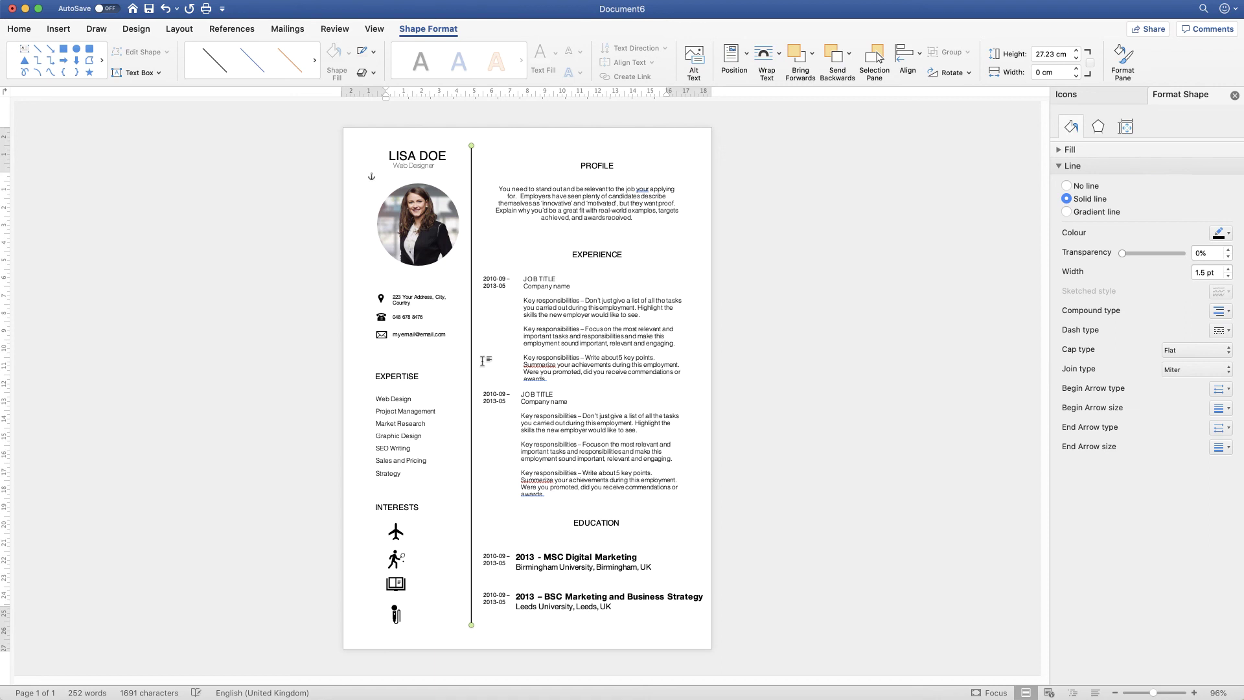
Ungroup the right-column boxes back into separate shapes
left_click(589, 349)
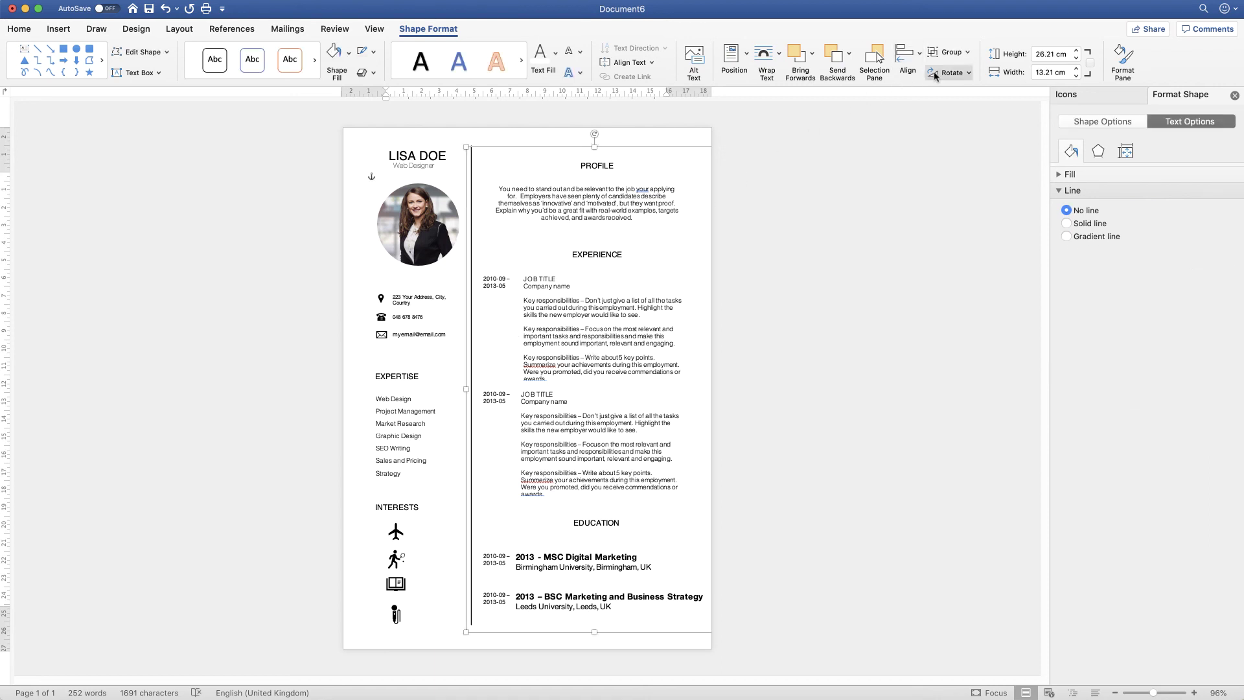
left_click(969, 54)
left_click(959, 91)
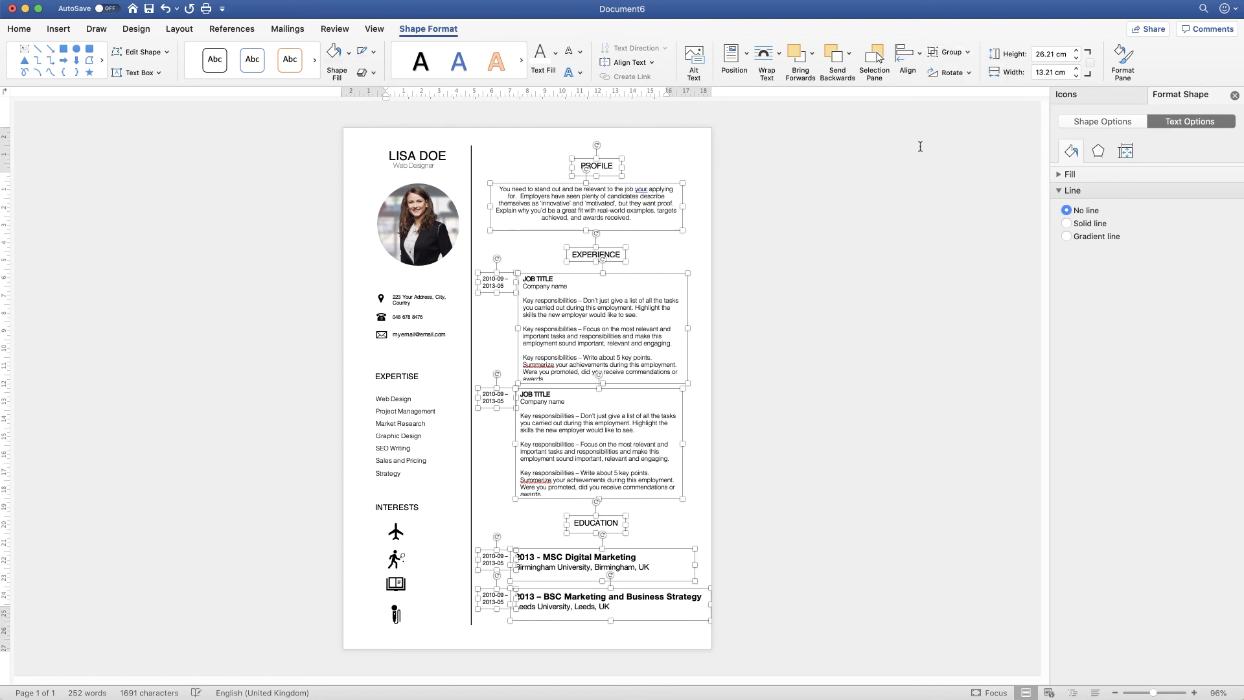
left_click(775, 328)
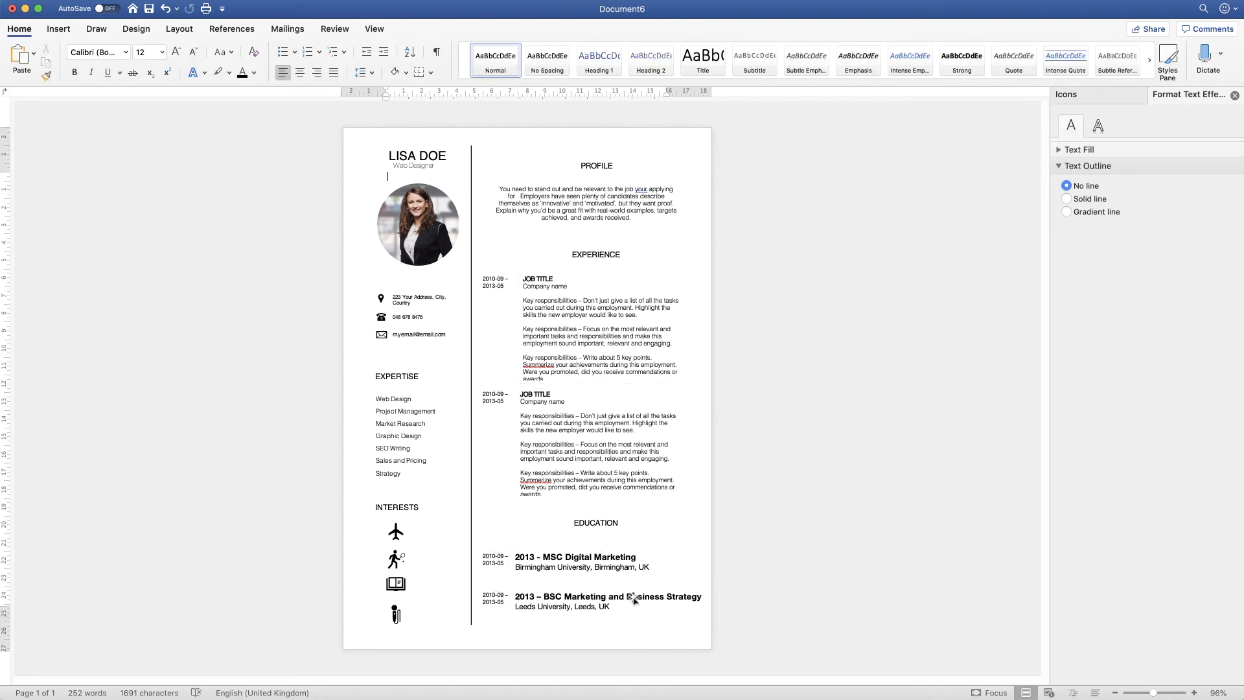
Narrow the BSC education box so its heading wraps and extend it to show the university line
left_click(710, 613)
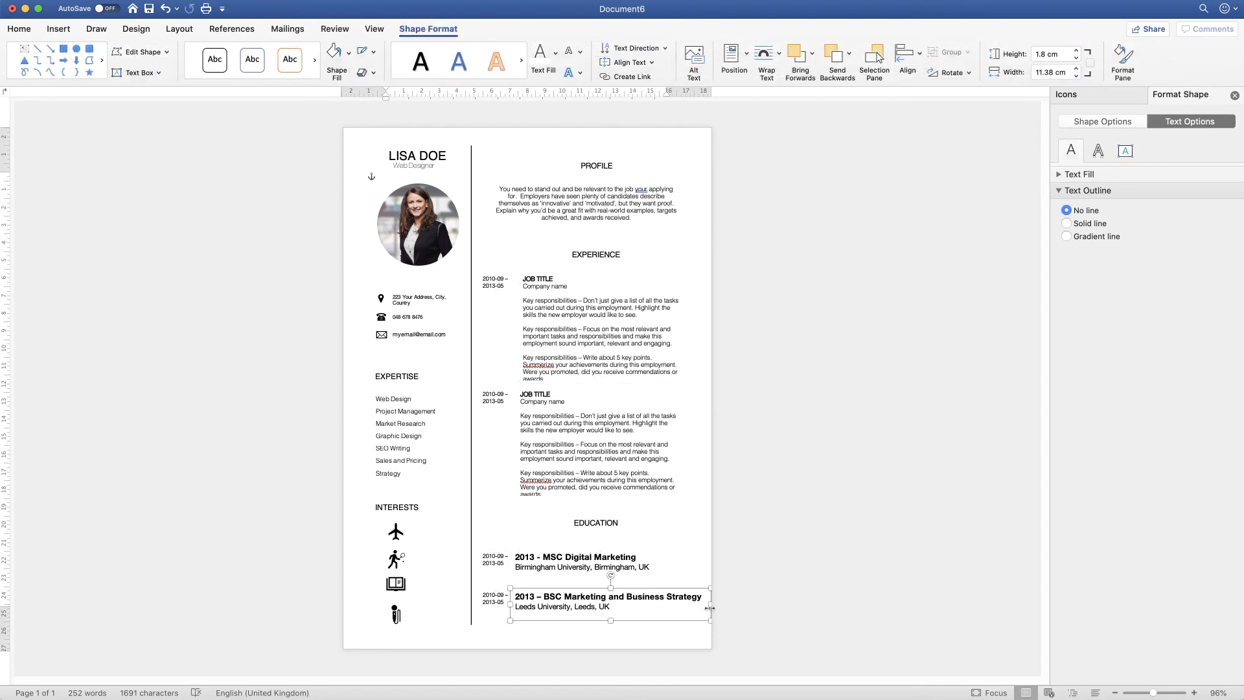
left_click_drag(708, 604, 705, 605)
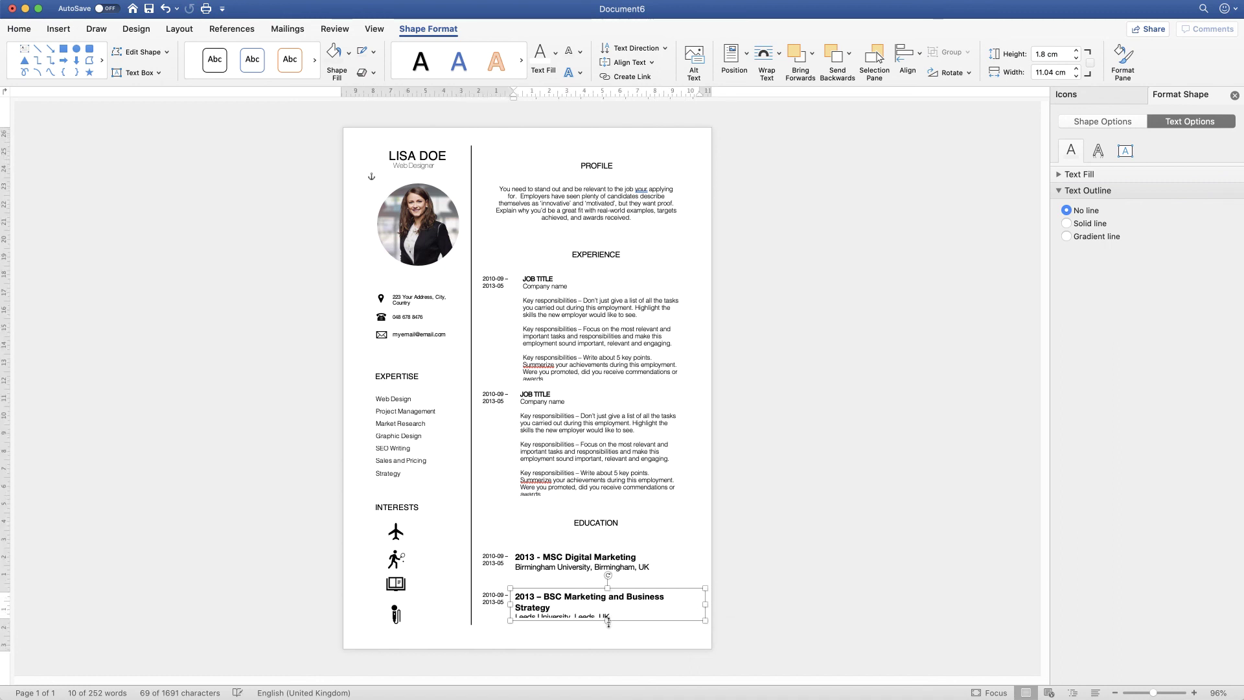
left_click_drag(608, 622, 608, 627)
left_click(726, 609)
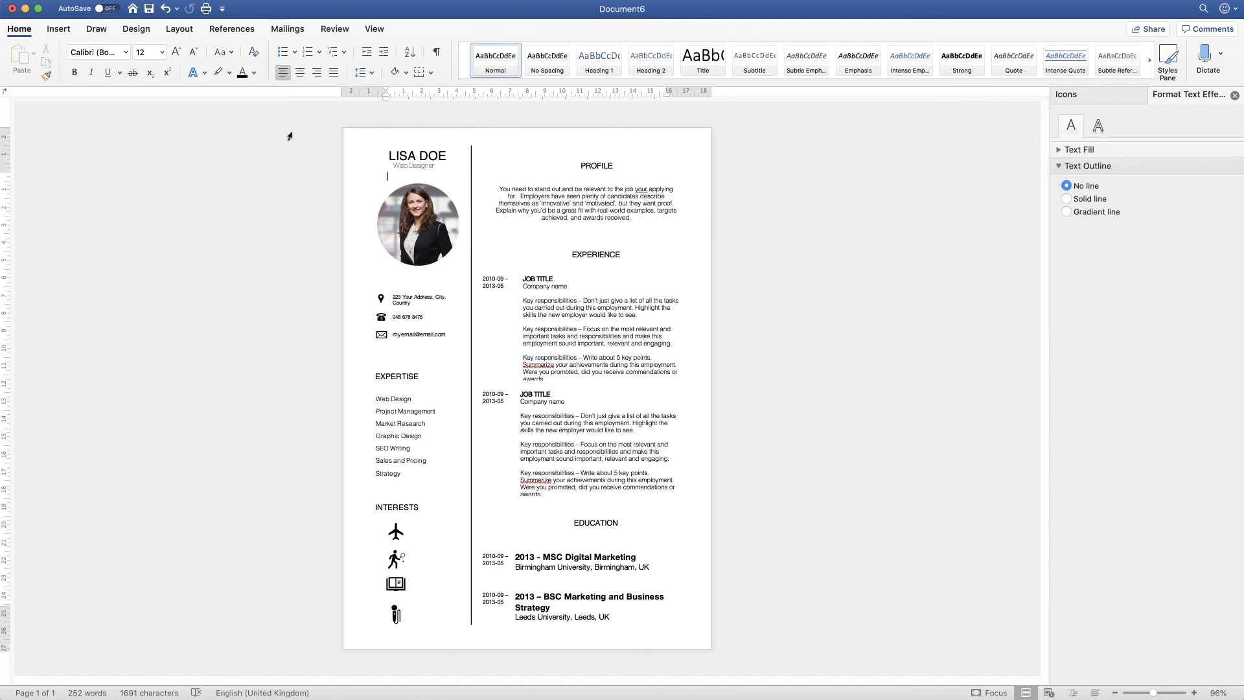
left_click(150, 10)
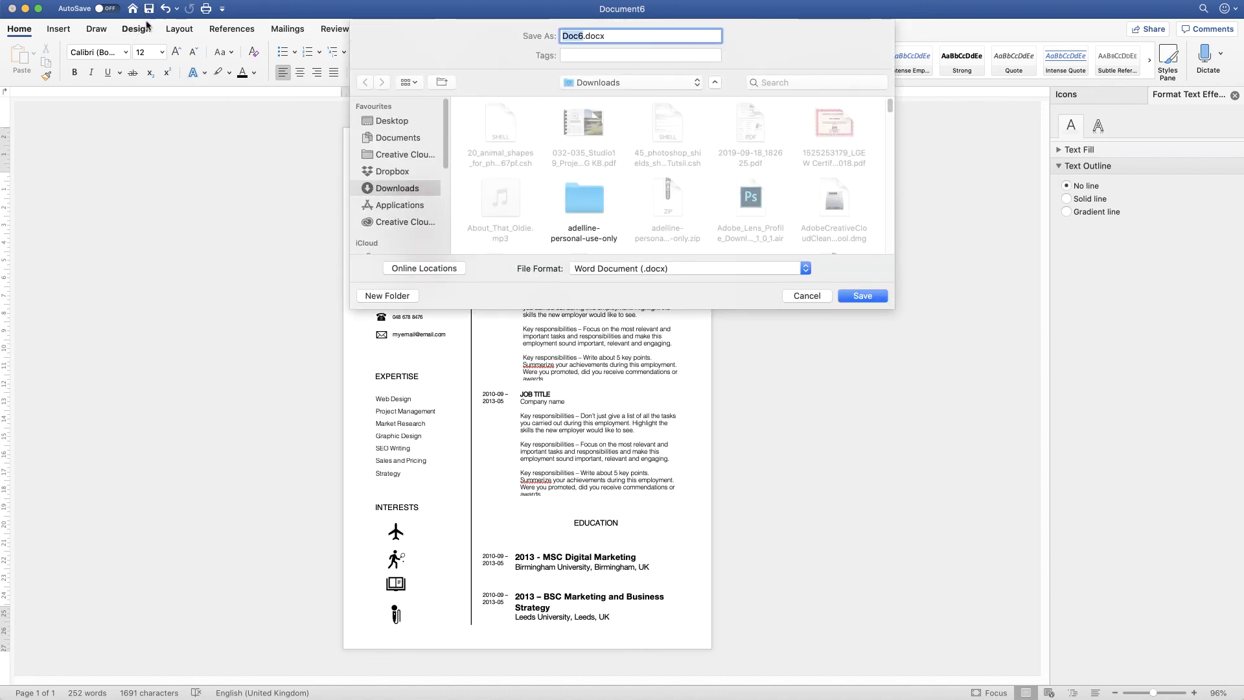
Choose the Word Template (.dotx) format and save to Documents as 'CV Template'
left_click(602, 269)
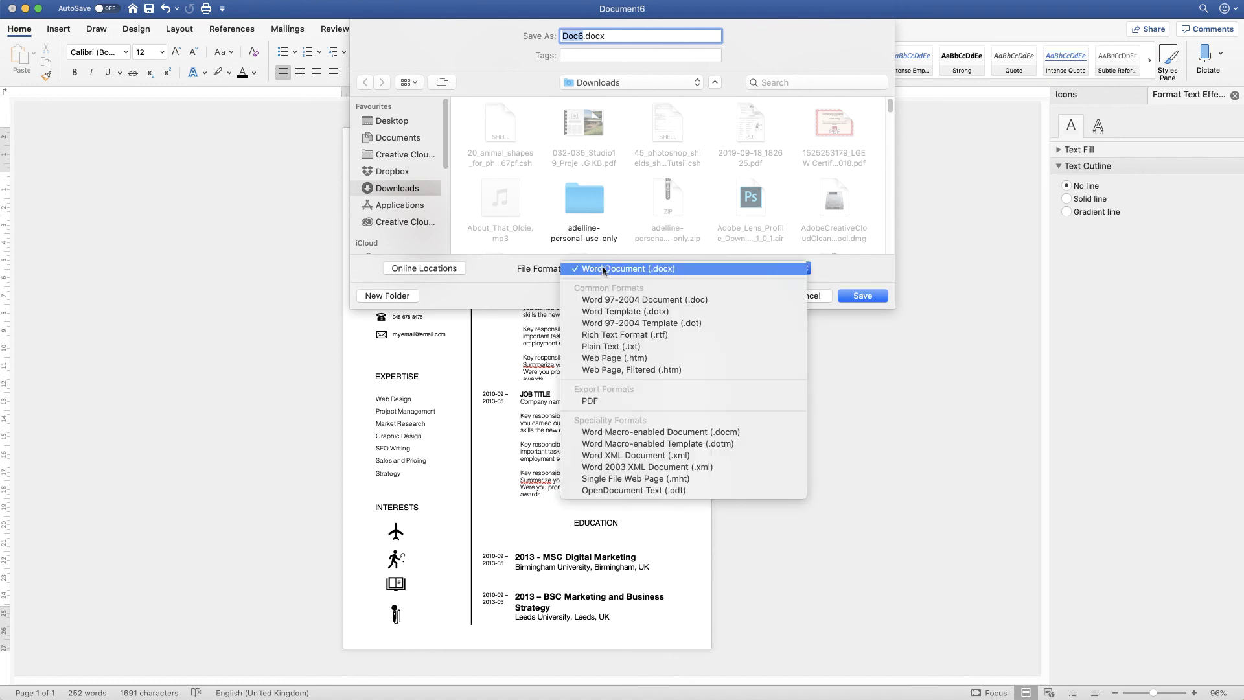
left_click(607, 311)
left_click(393, 121)
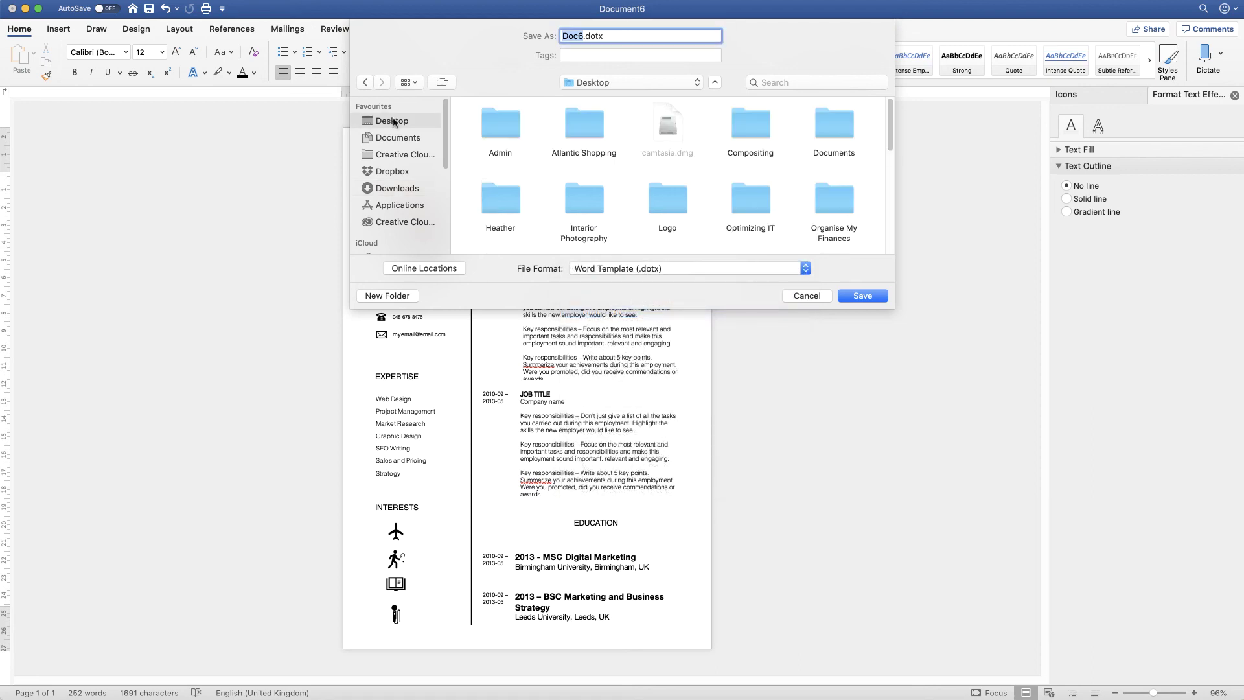
left_click(394, 141)
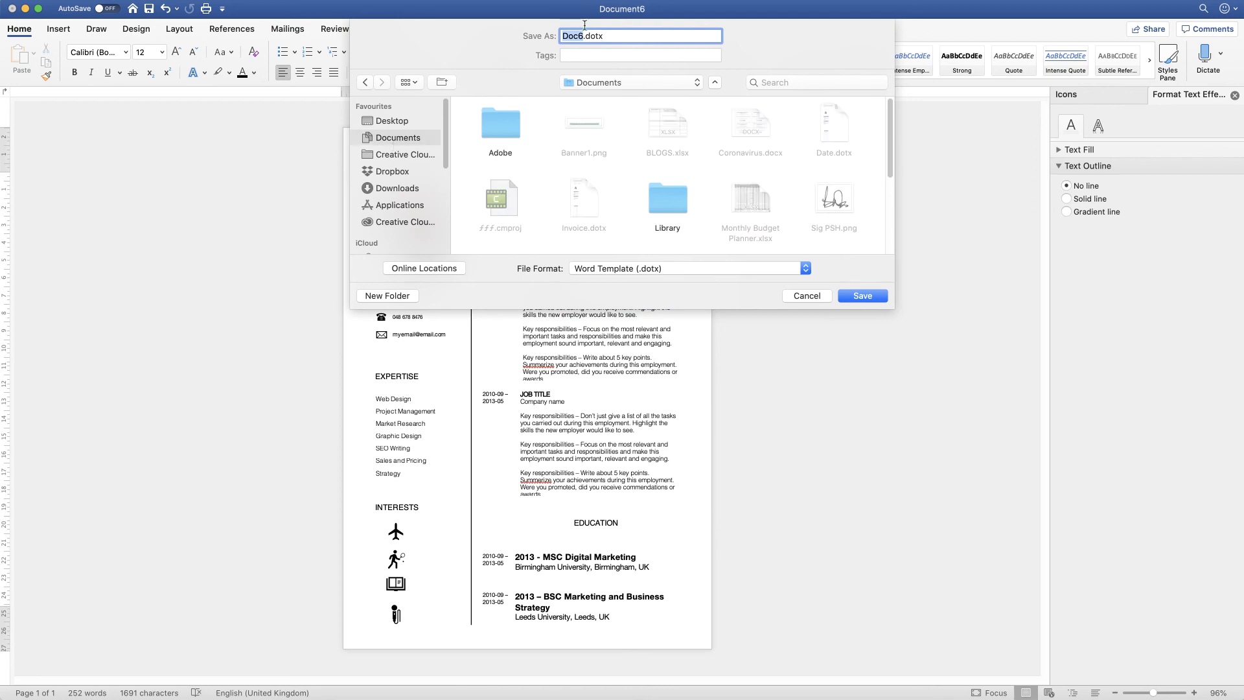
type("CV ")
type("Templa")
type("te")
left_click(867, 295)
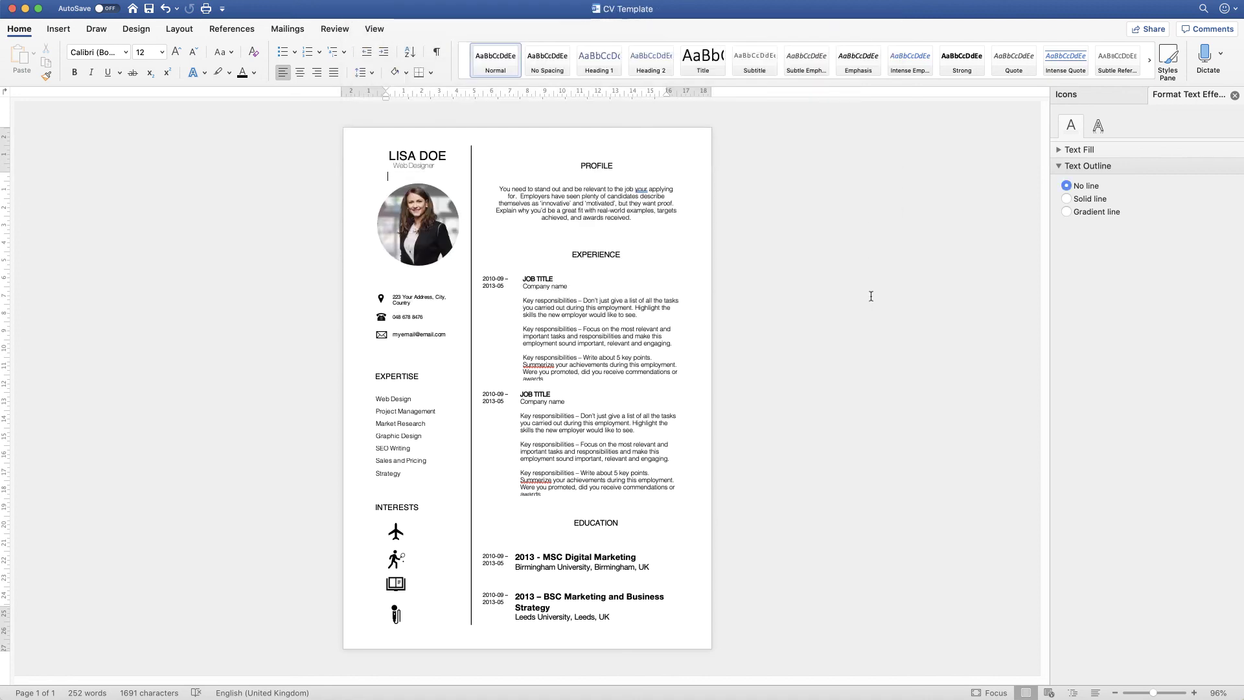